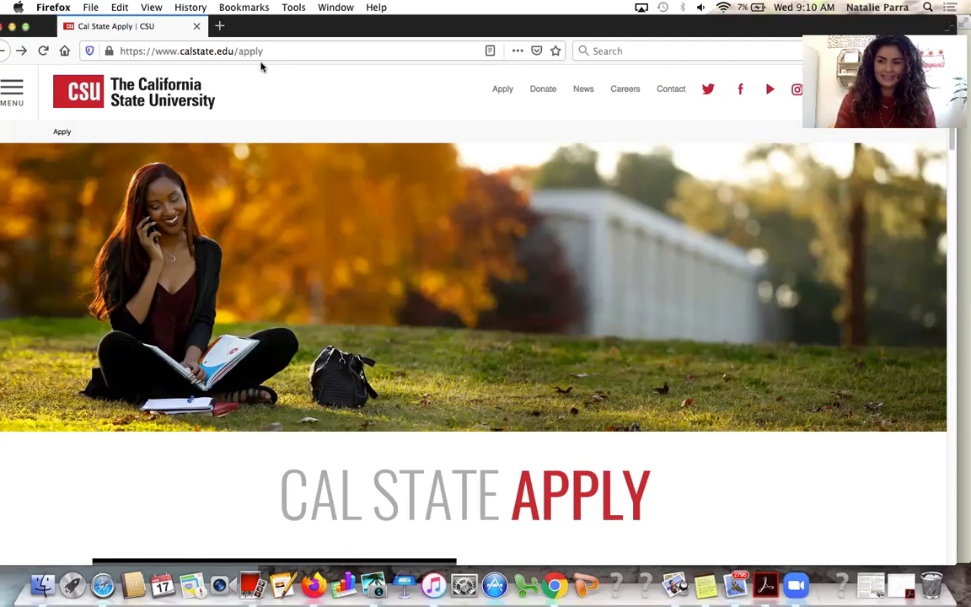
In a new tab, load the Instagram profile at instagram.com/lahctransfercenter
click(222, 25)
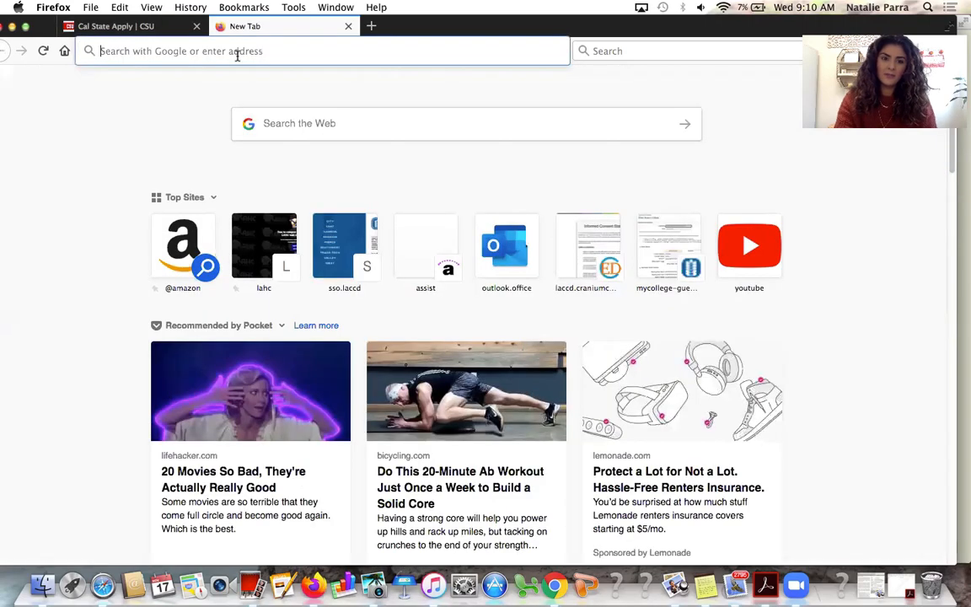
text(instagram.com/)
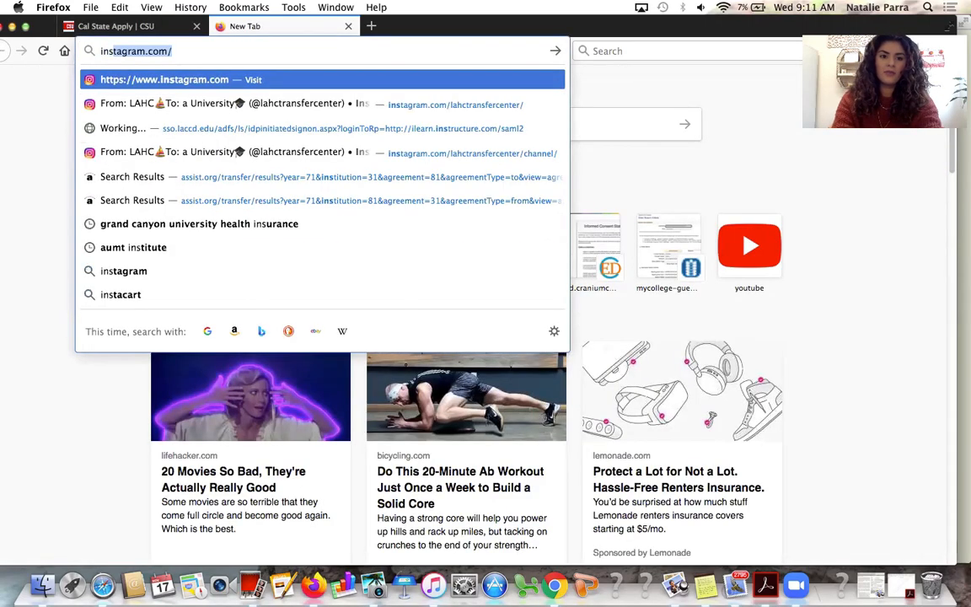
key(Right)
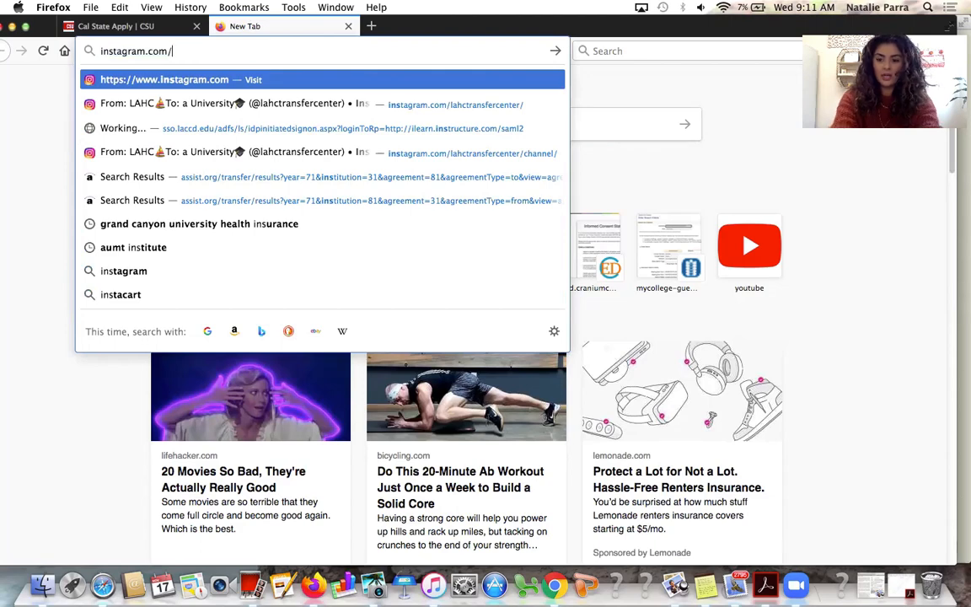
text(lahctransfercenter/)
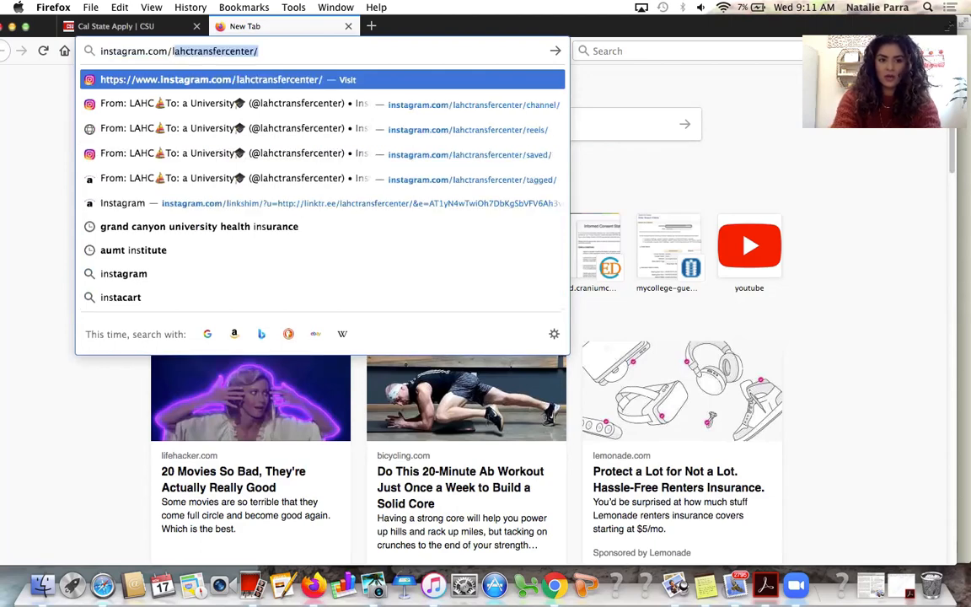
key(Right)
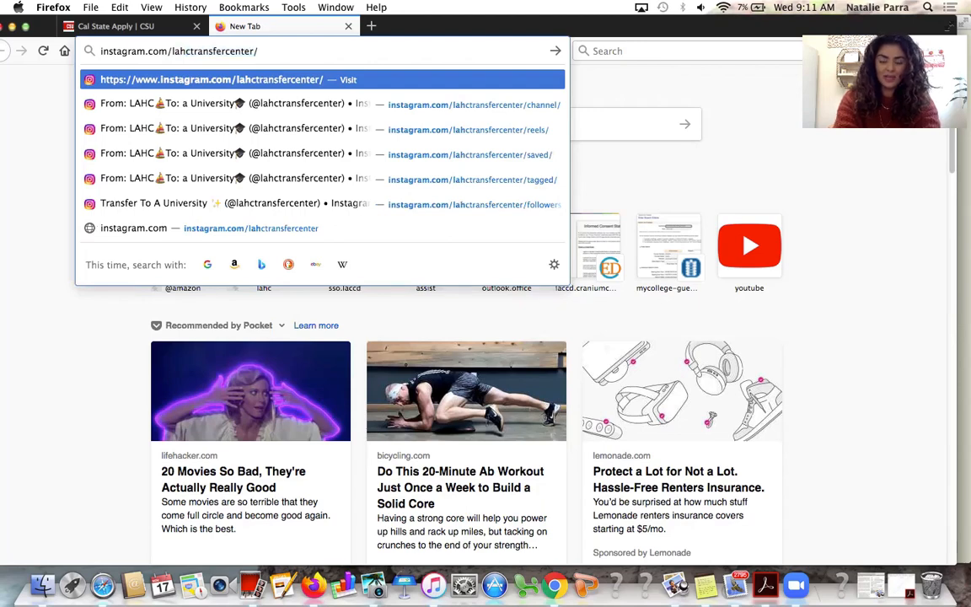
key(Return)
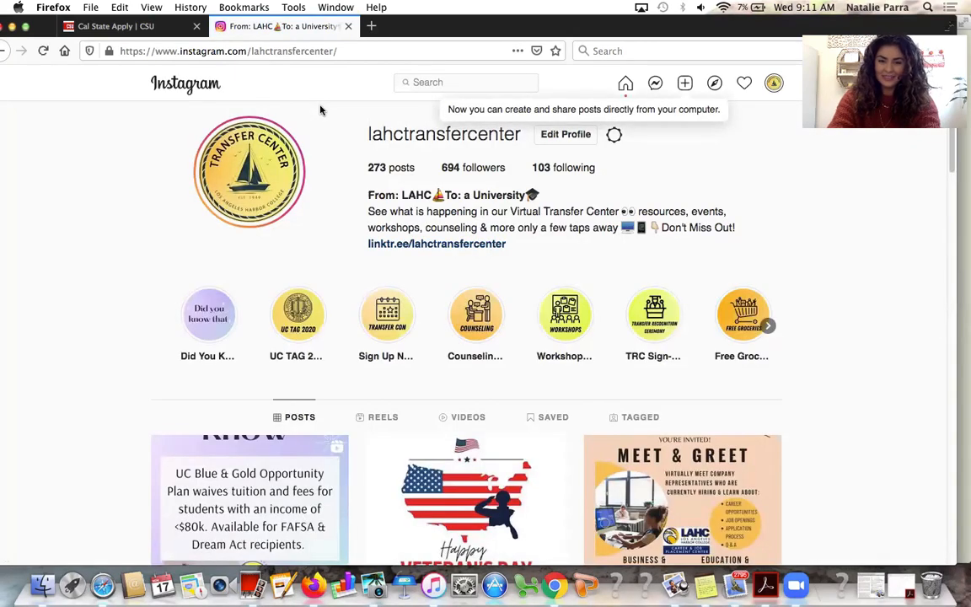
Open the transfer center's Linktree and the CSU/UC Application Support post, then return to Cal State Apply
click(390, 244)
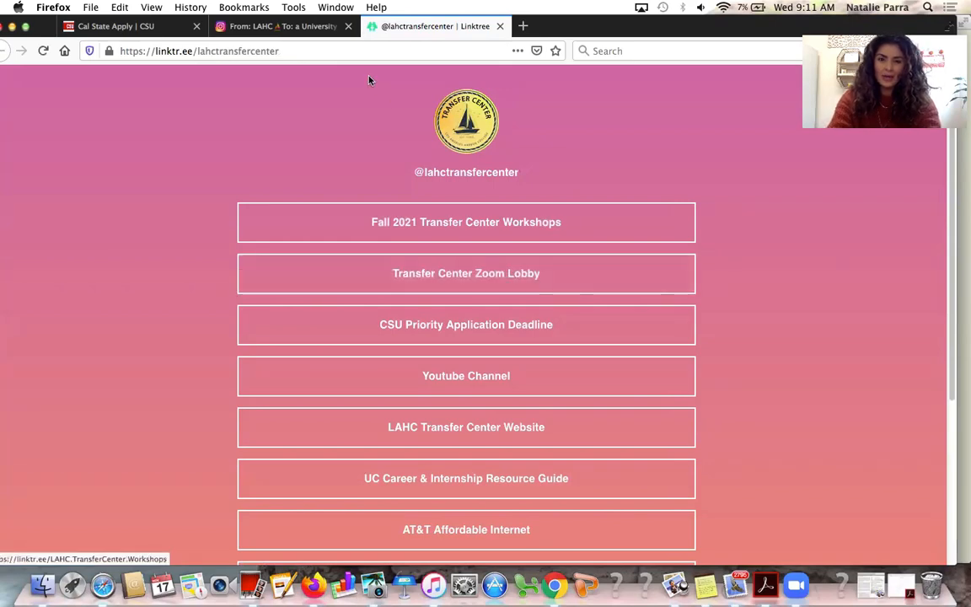
click(282, 26)
scroll(341, 472, down, 2)
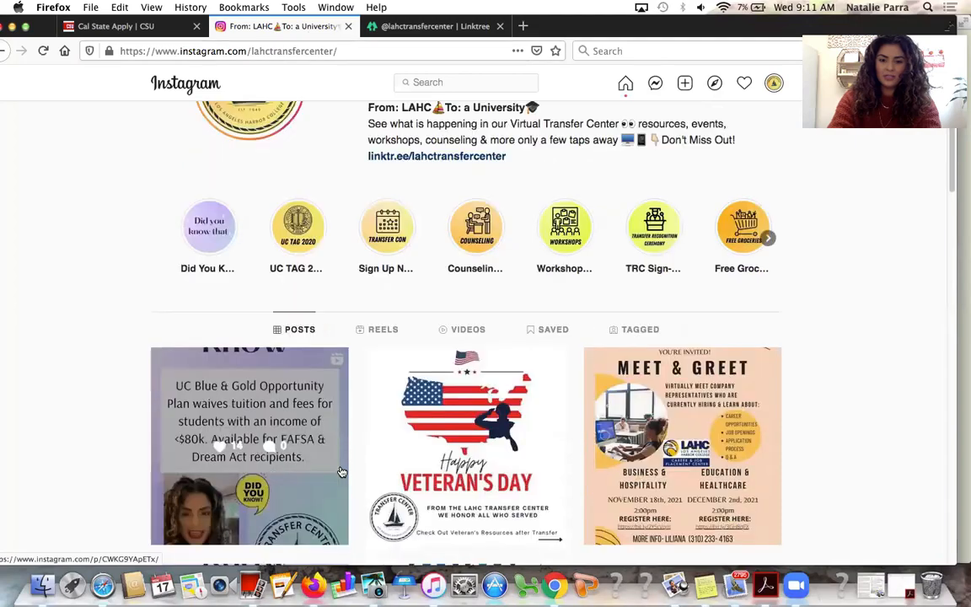
scroll(342, 471, down, 5)
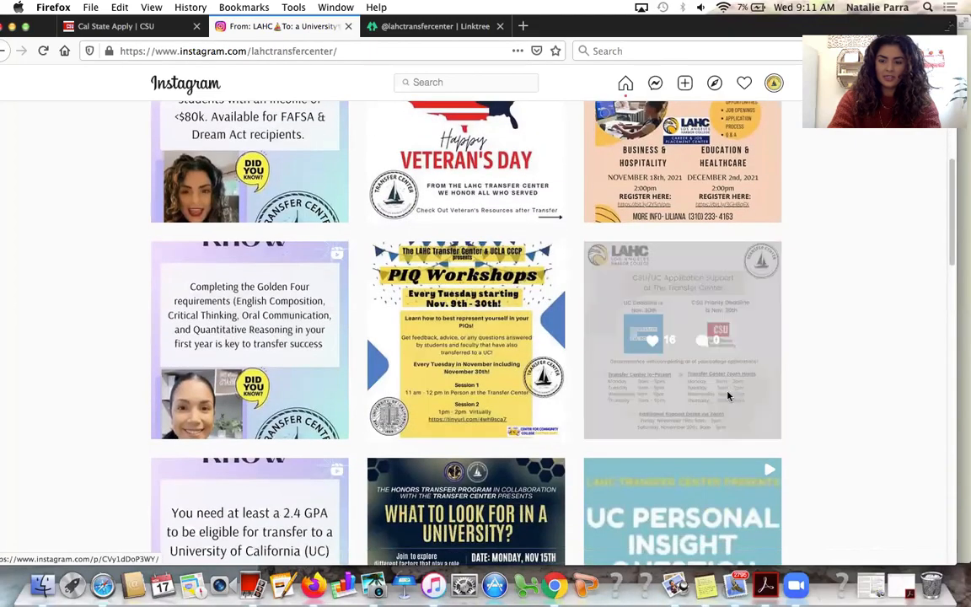
click(728, 395)
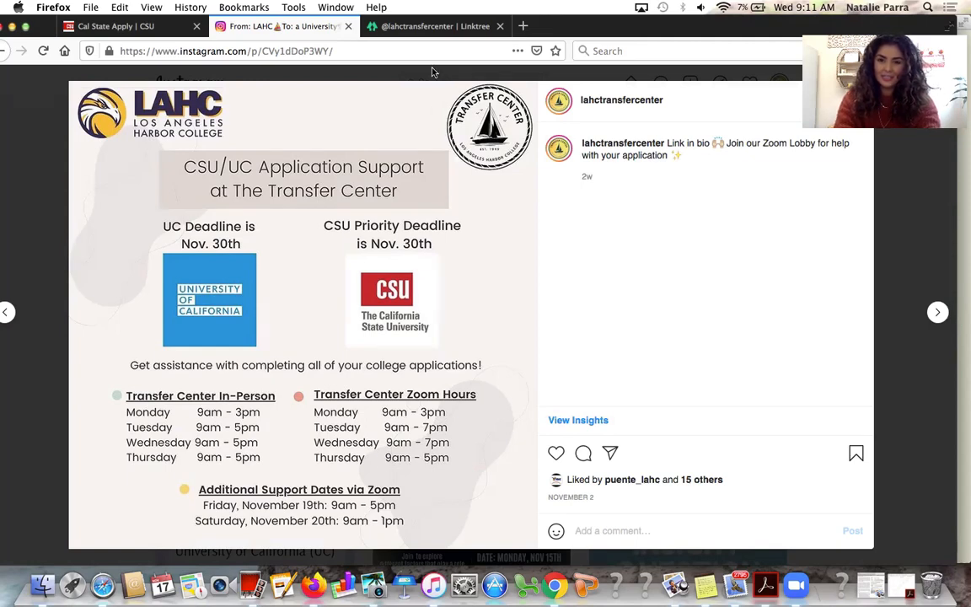
click(396, 25)
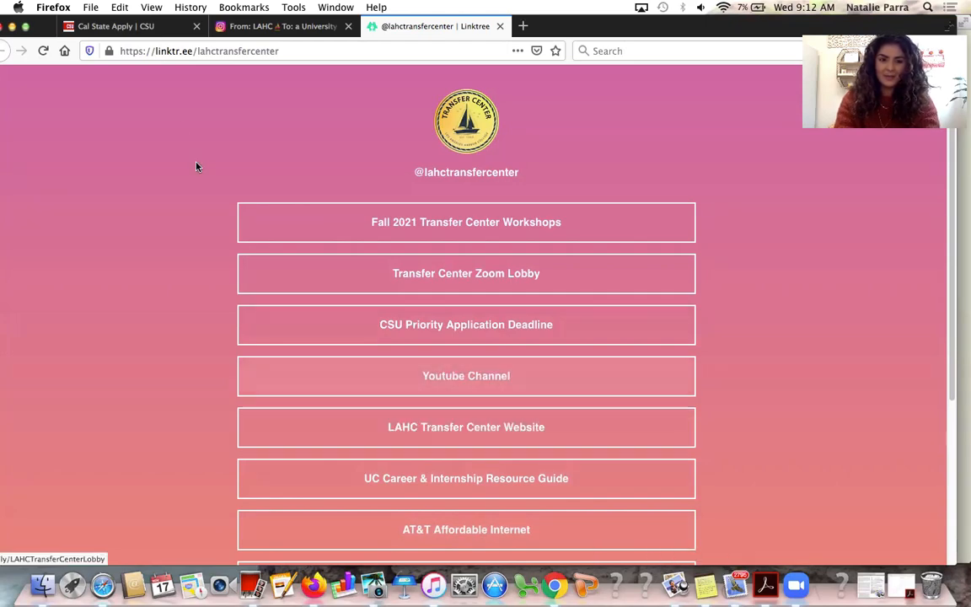
click(157, 32)
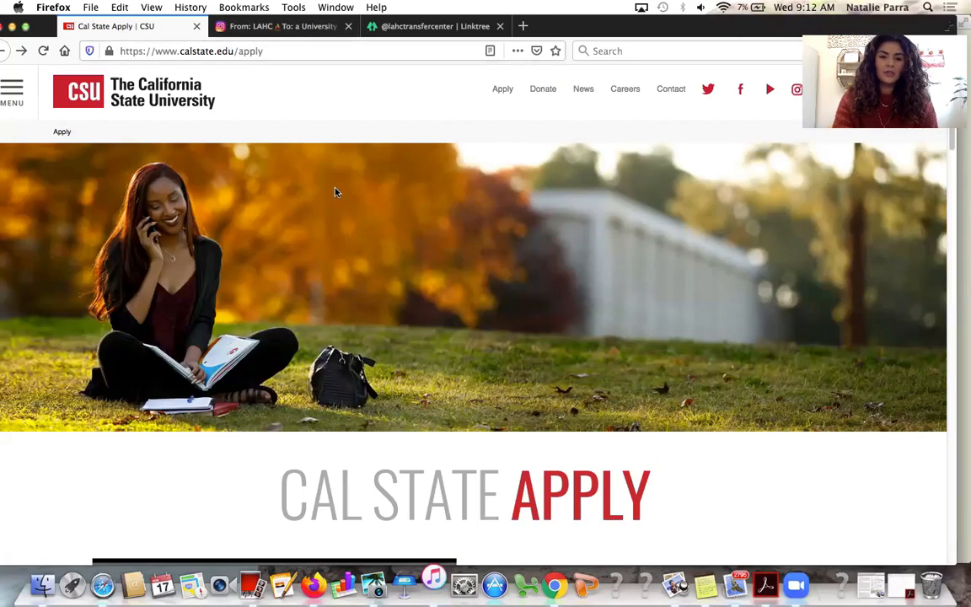
Choose Fall 2022 as the term to apply for and start the application
scroll(368, 307, down, 10)
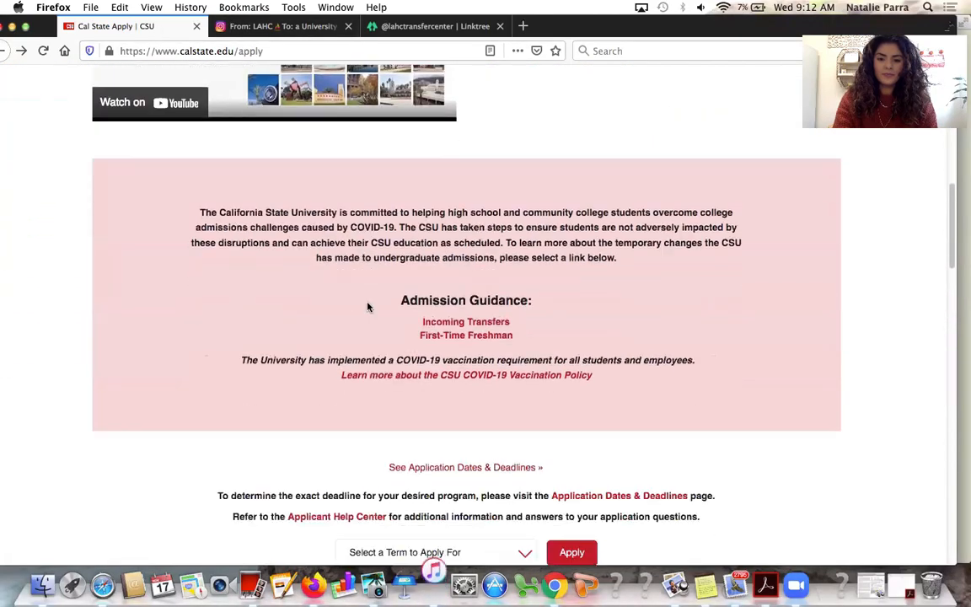
scroll(368, 307, down, 3)
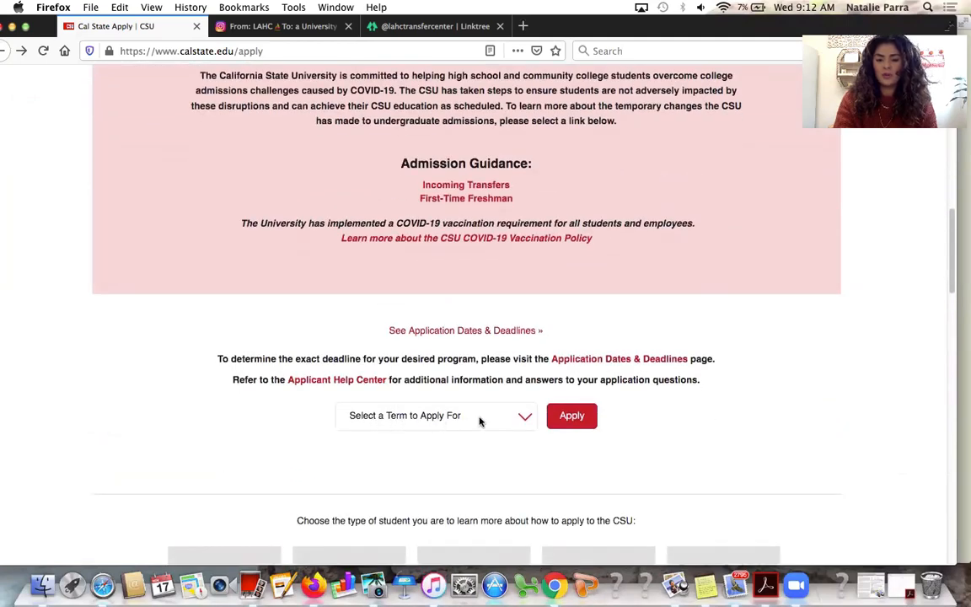
click(491, 417)
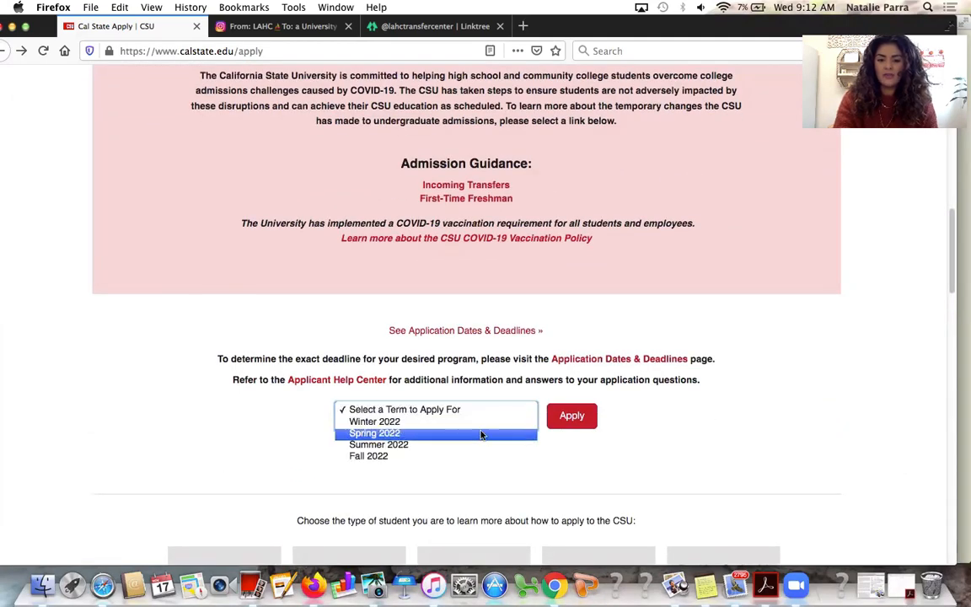
click(481, 456)
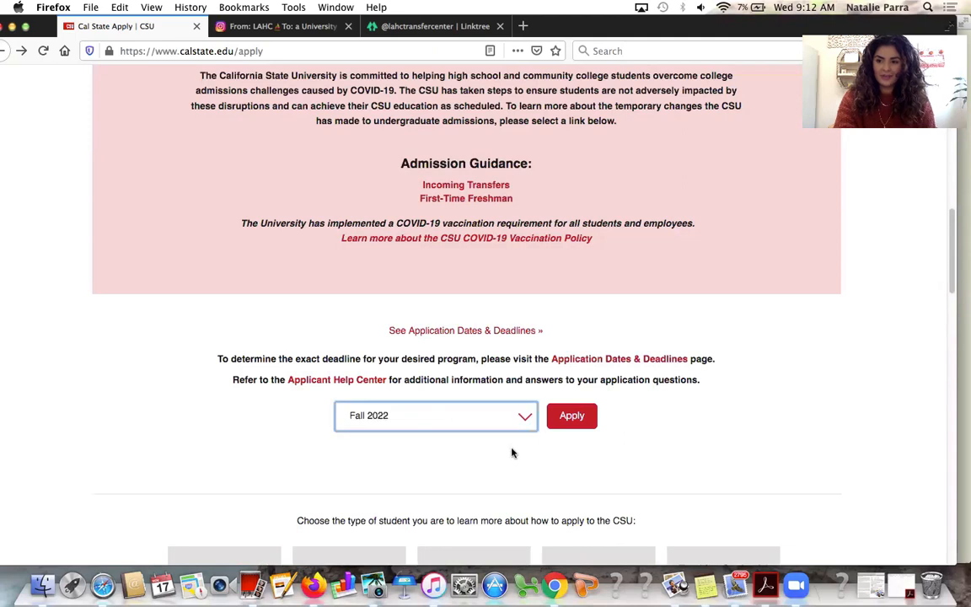
click(584, 428)
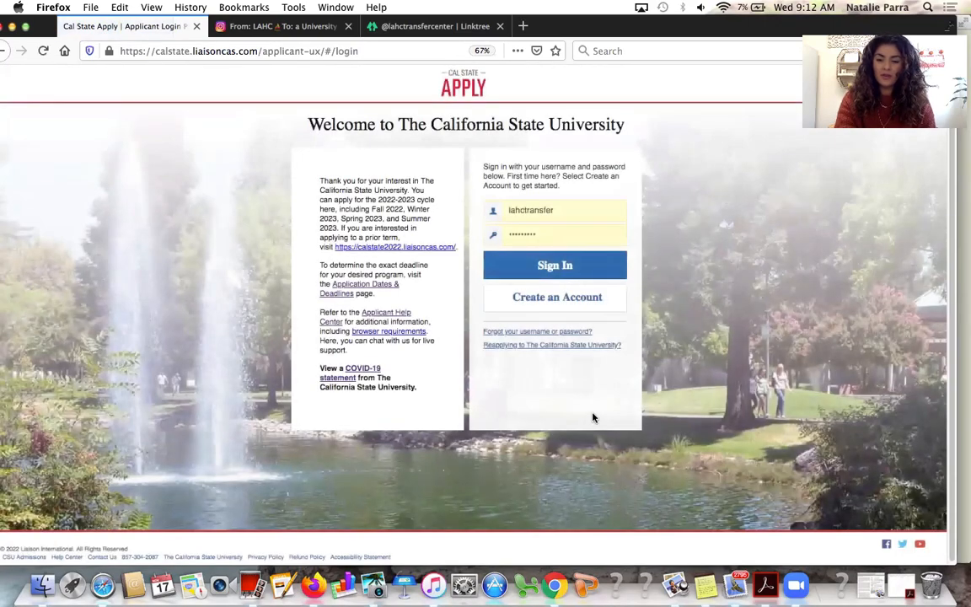
click(591, 302)
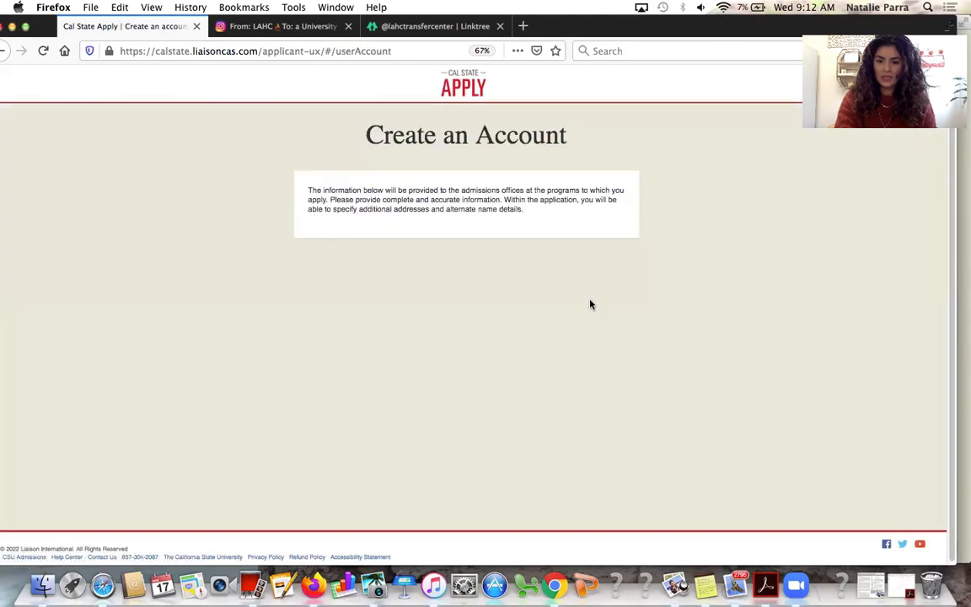
scroll(517, 282, down, 8)
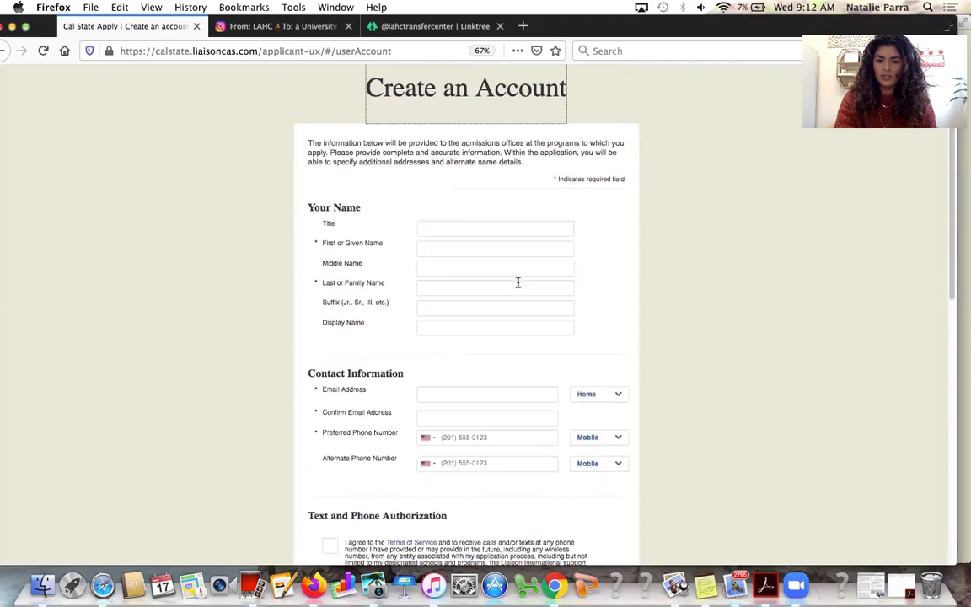
scroll(518, 286, down, 6)
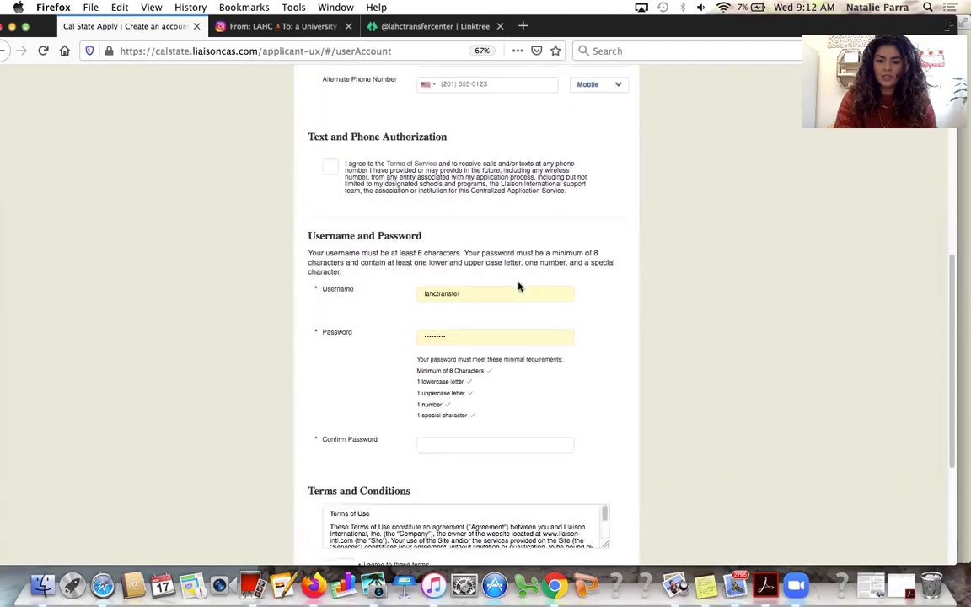
scroll(515, 373, down, 3)
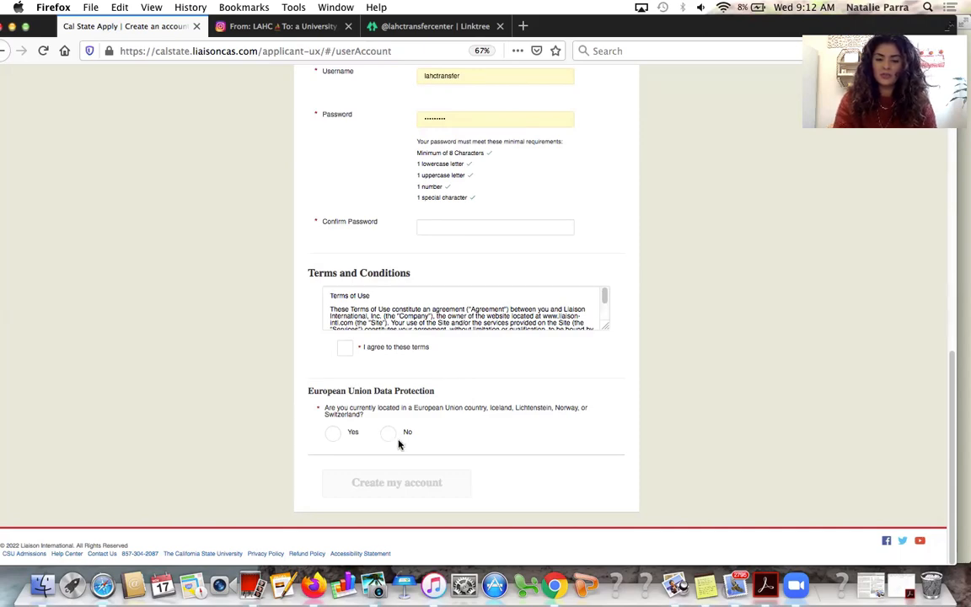
scroll(394, 444, up, 10)
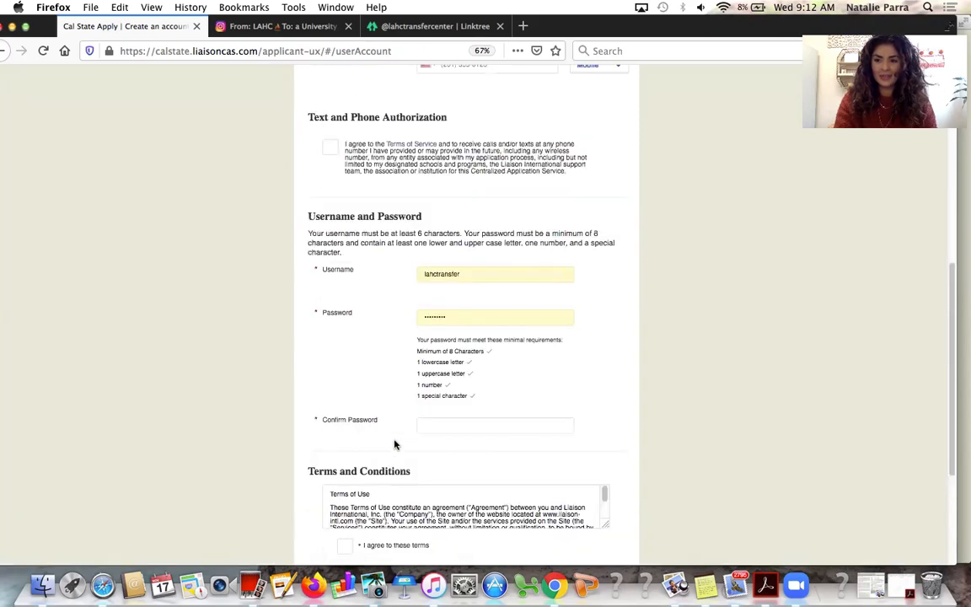
click(7, 52)
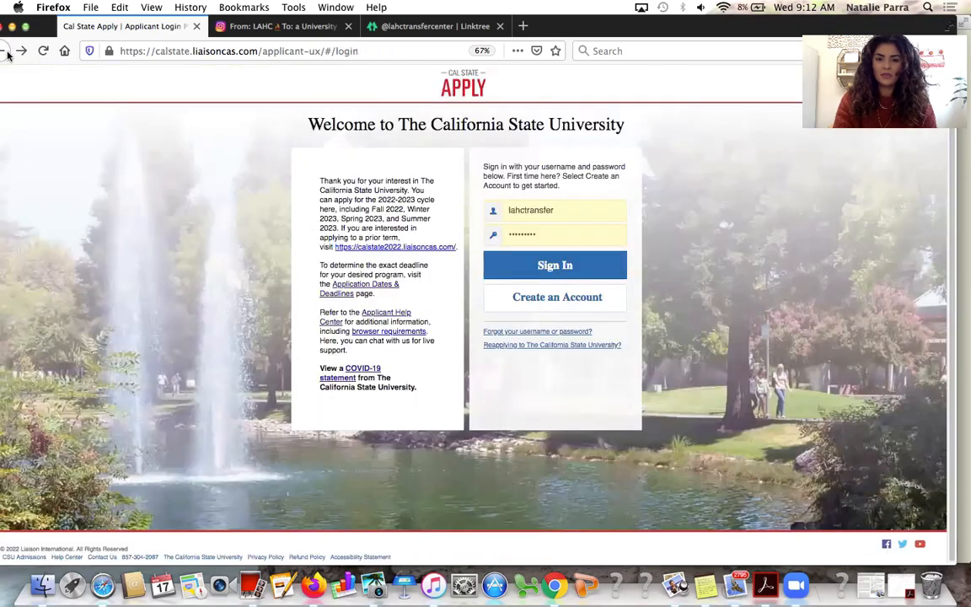
Sign in to Cal State Apply and focus the program search box on Add Programs
click(599, 262)
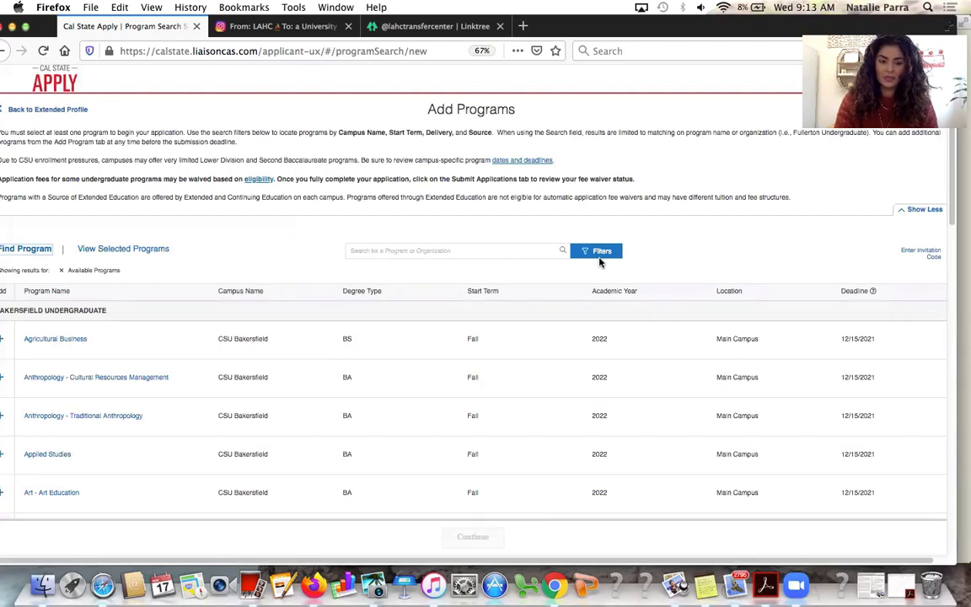
click(509, 250)
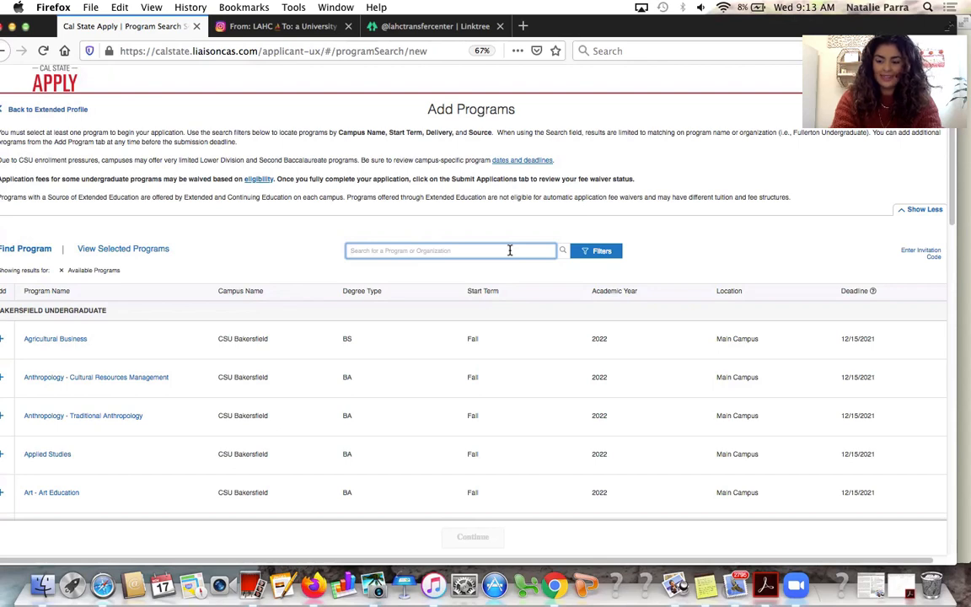
Search programs for 'los angeles' and add Psychology (BA) at Cal State LA
click(509, 250)
text(los angeles)
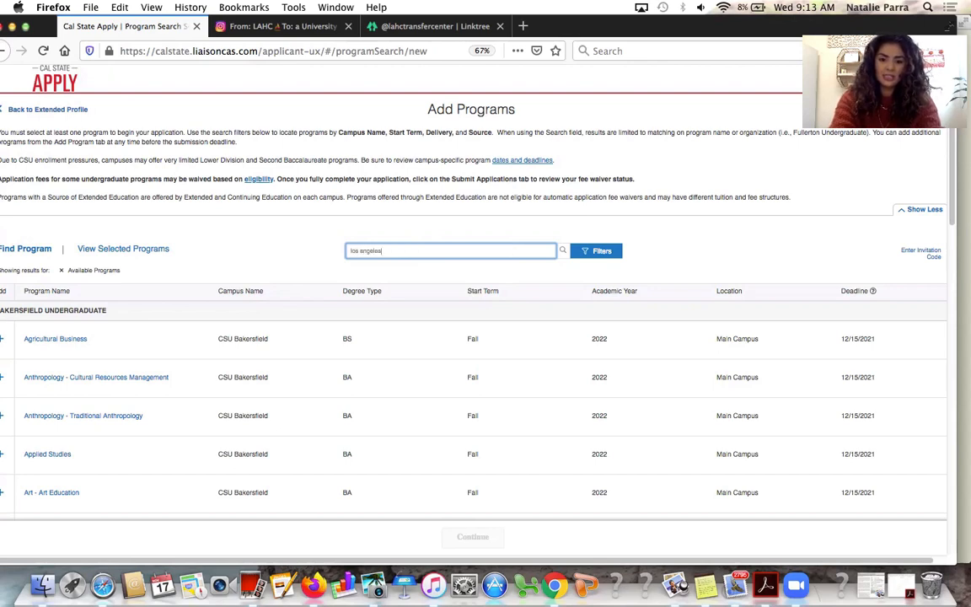
key(Return)
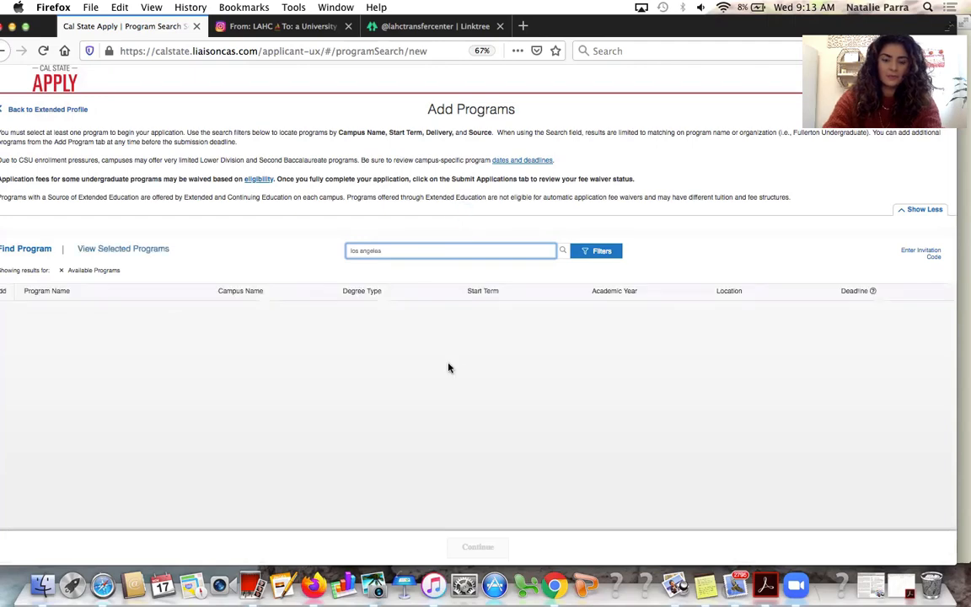
scroll(449, 363, down, 10)
scroll(449, 367, down, 5)
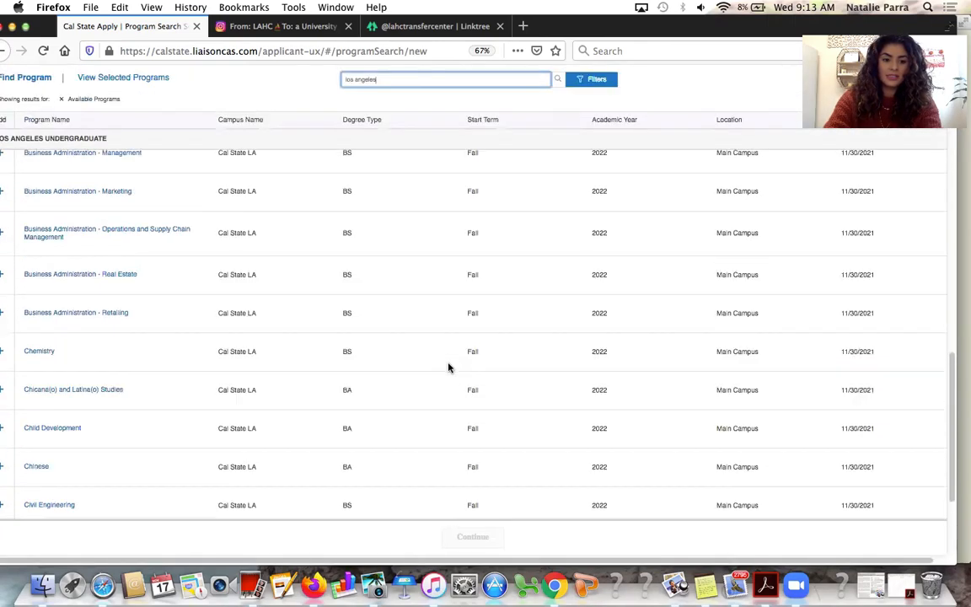
scroll(449, 367, down, 15)
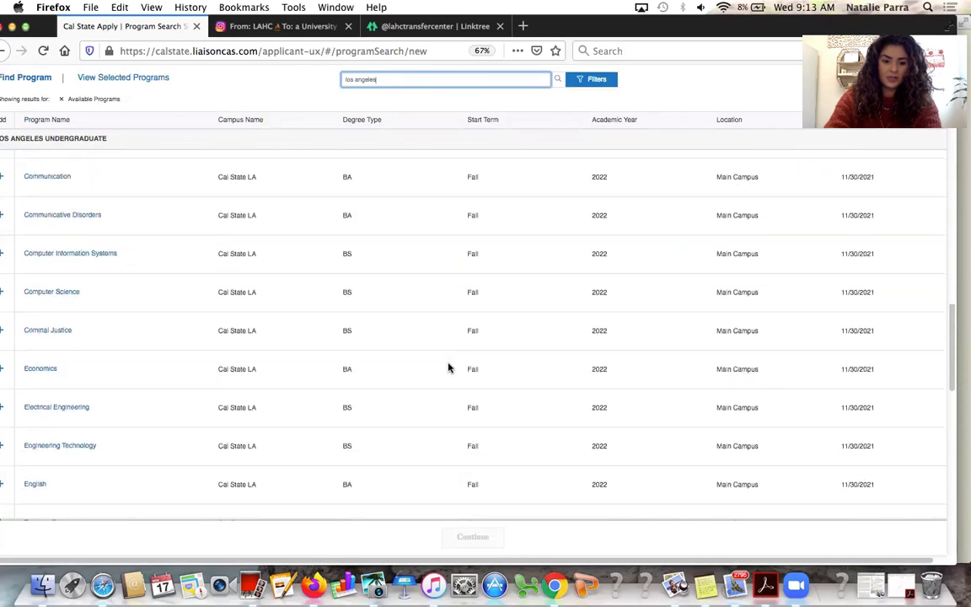
scroll(449, 368, down, 5)
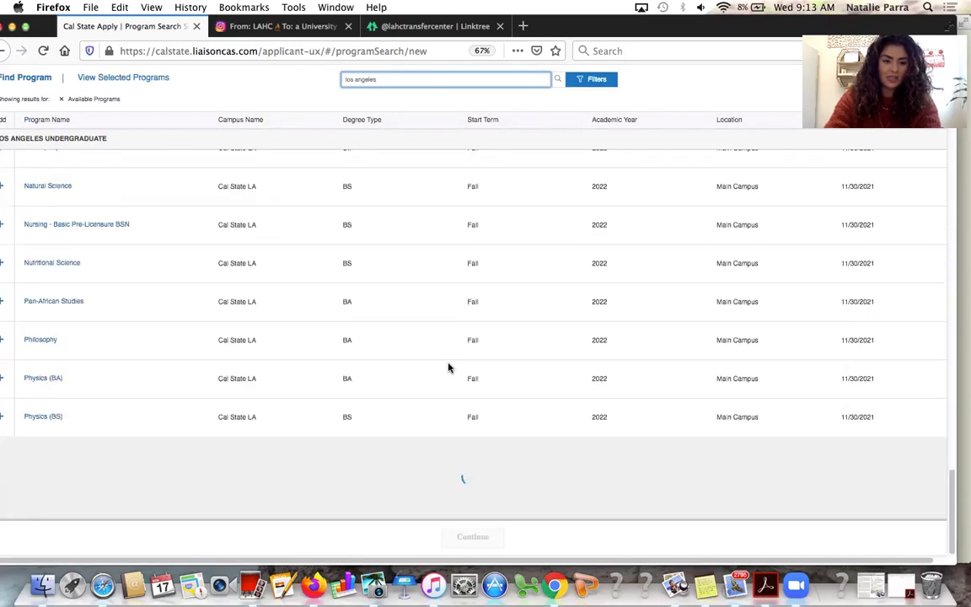
scroll(449, 367, down, 3)
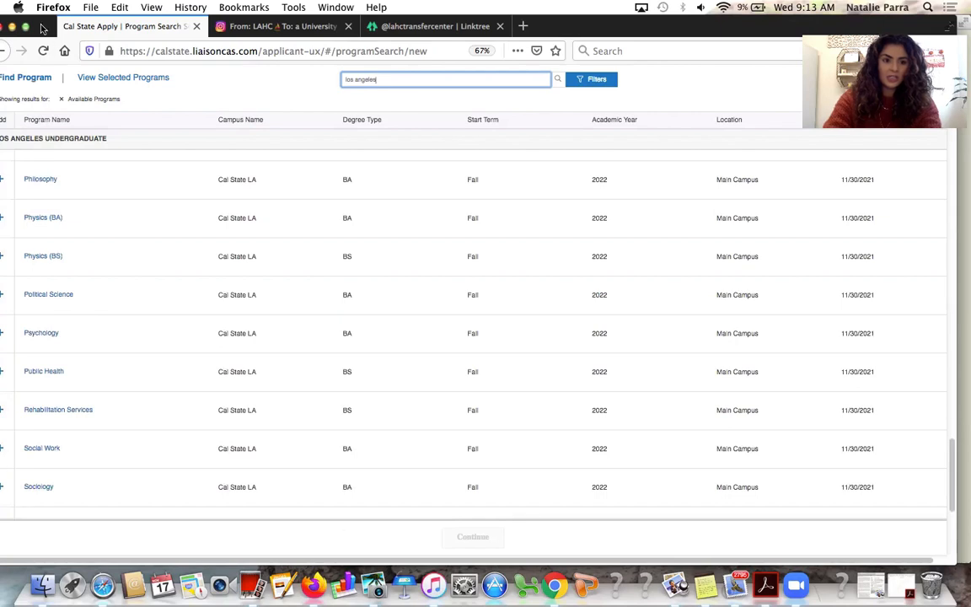
drag(39, 31, 50, 31)
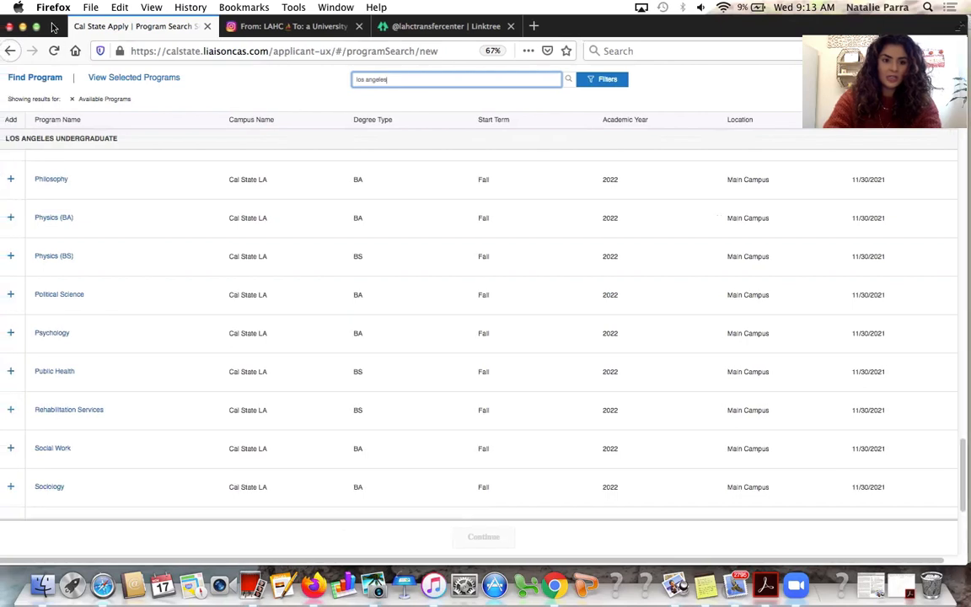
click(10, 336)
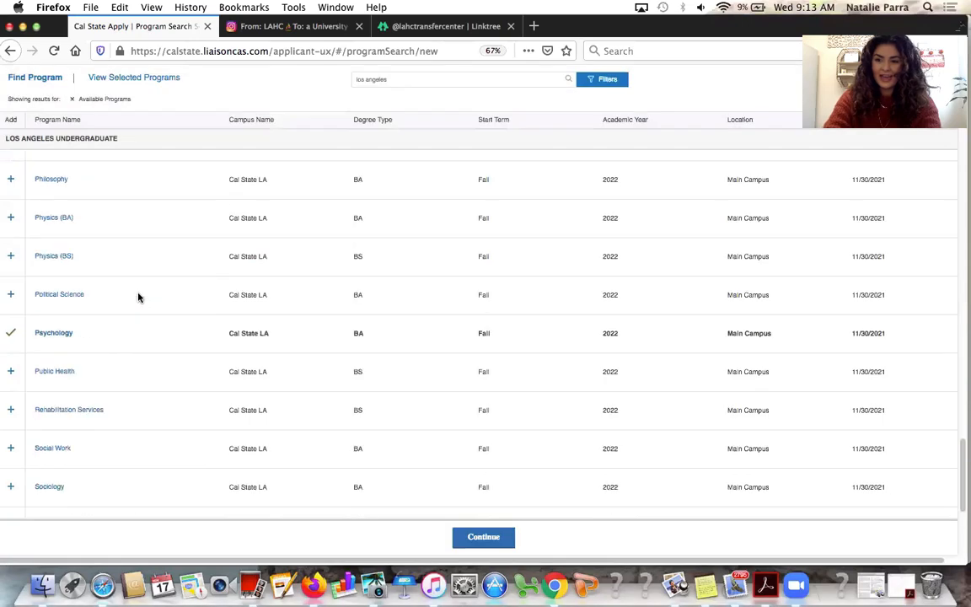
double_click(464, 80)
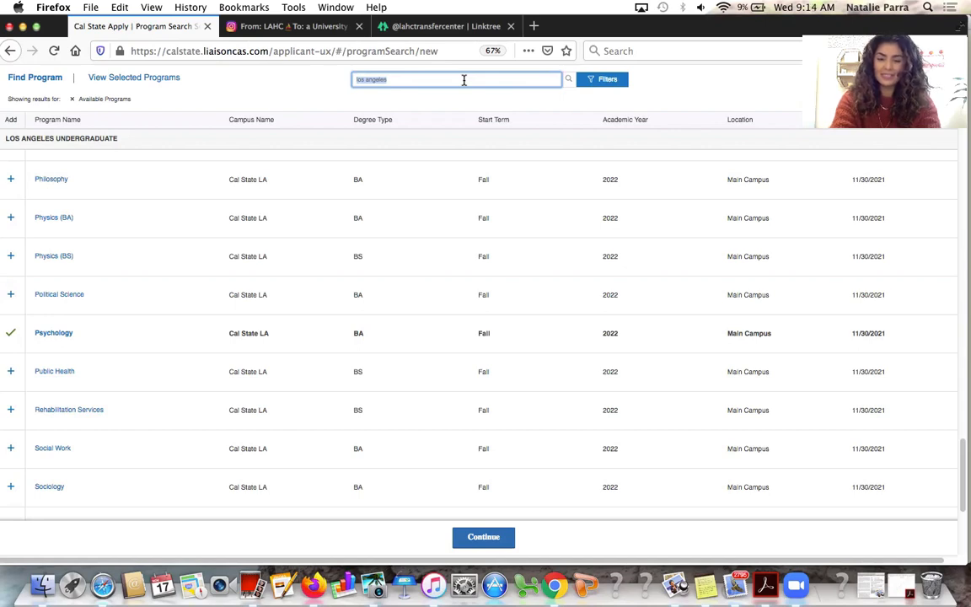
Search 'dominguez hills' and add Psychology (BA) at CSU Dominguez Hills
text(dominguez hill)
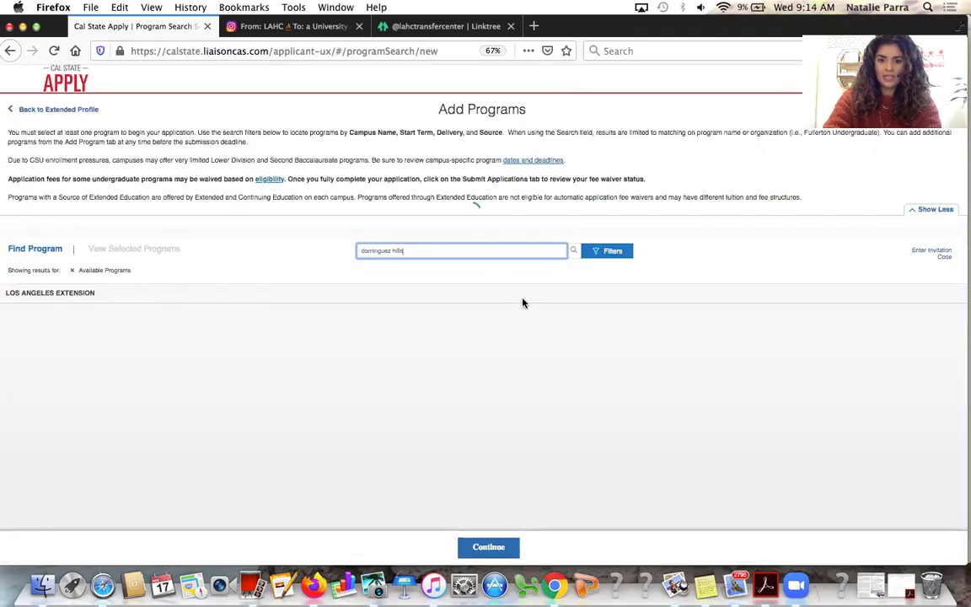
scroll(433, 466, down, 5)
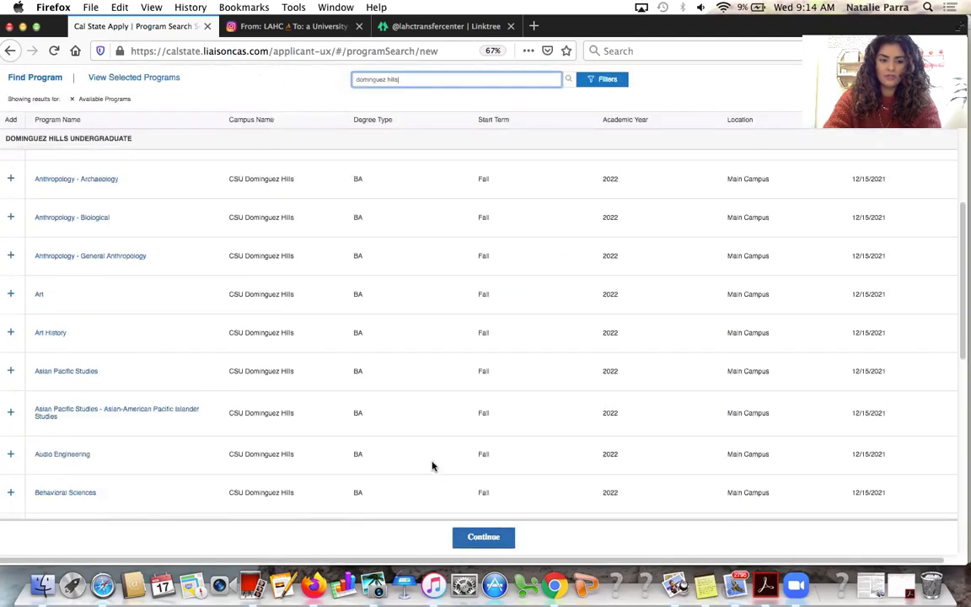
scroll(433, 466, down, 10)
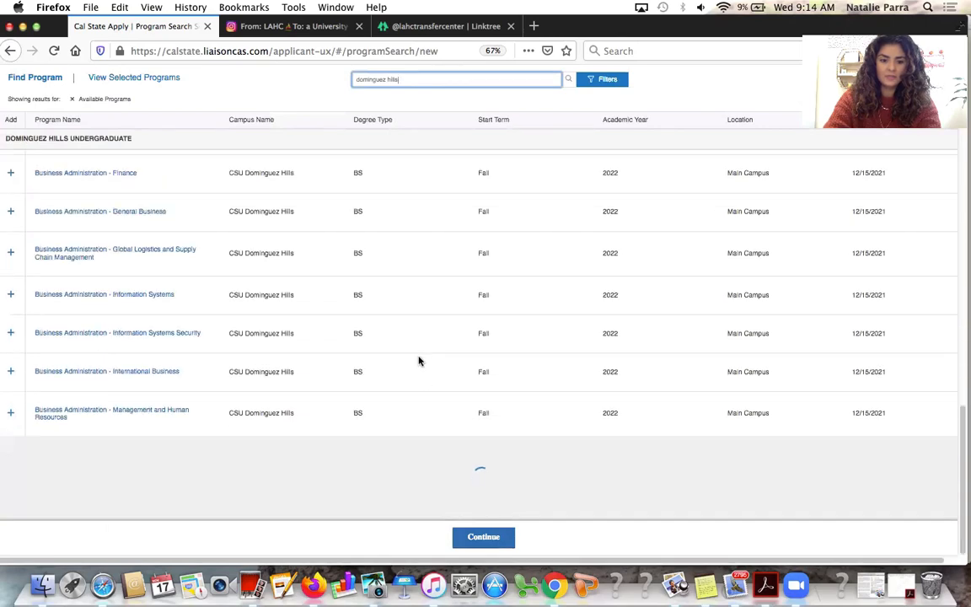
scroll(419, 361, down, 15)
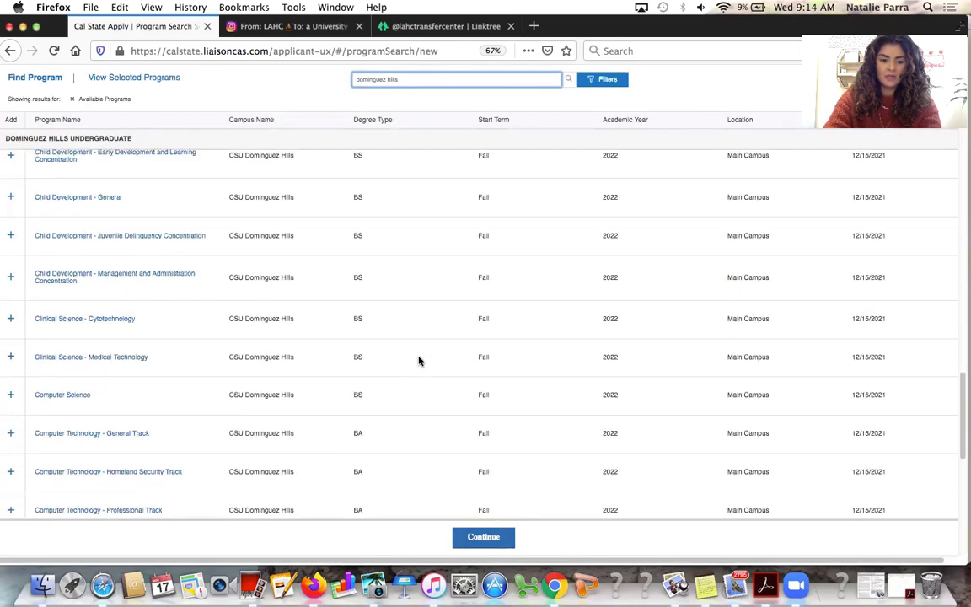
scroll(418, 361, down, 5)
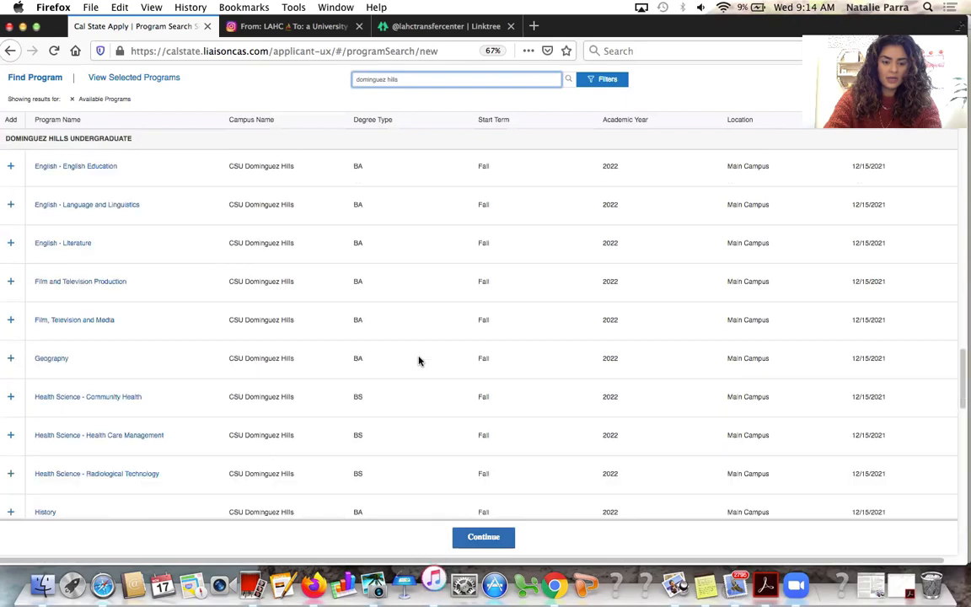
scroll(419, 361, down, 5)
scroll(419, 361, down, 3)
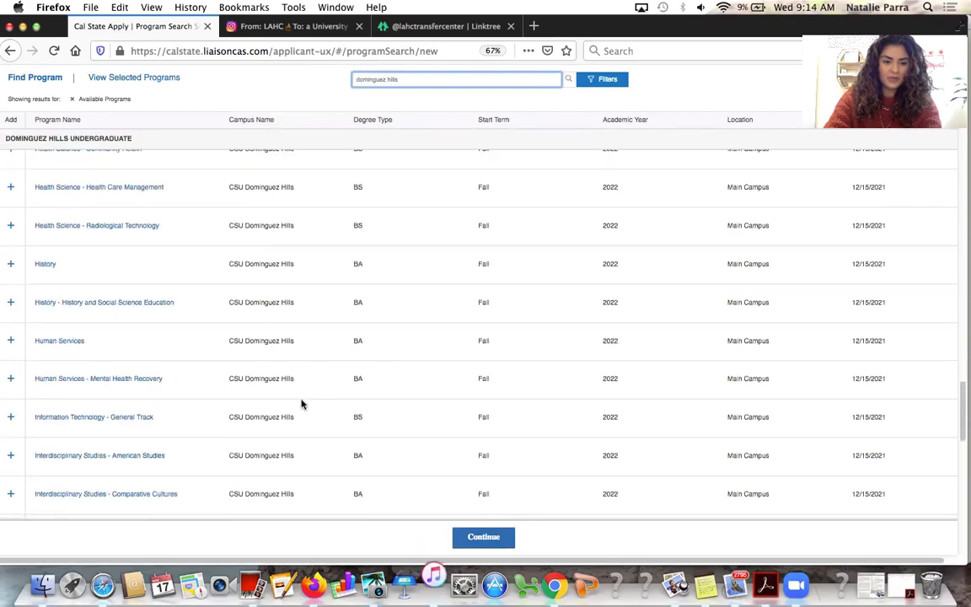
scroll(300, 403, down, 1)
scroll(283, 390, down, 10)
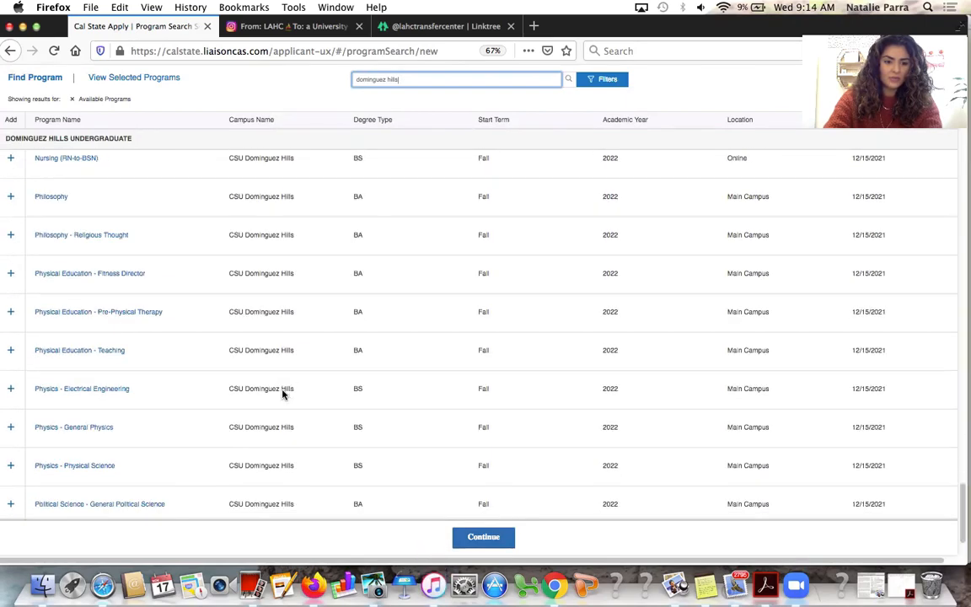
scroll(284, 391, down, 2)
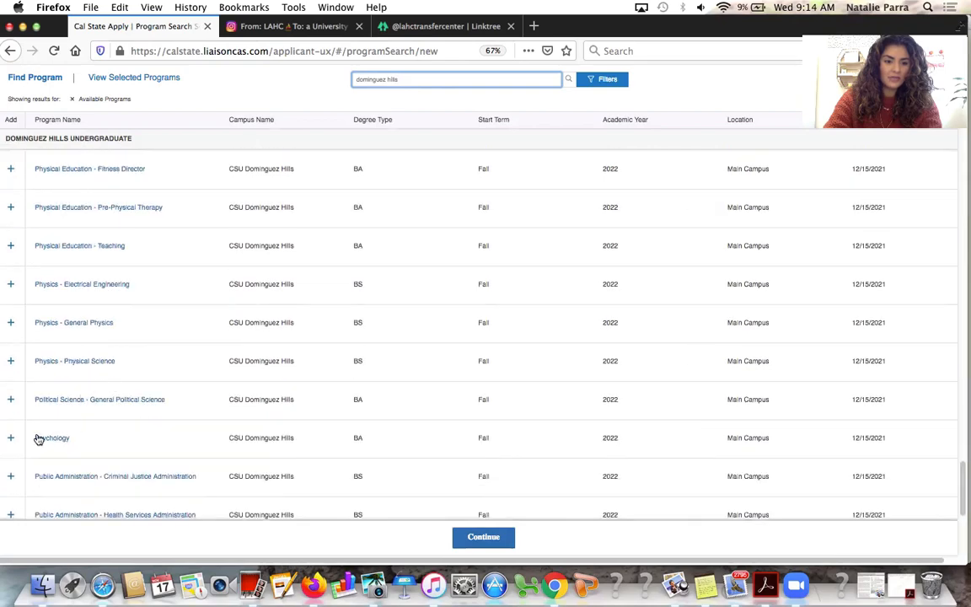
click(10, 438)
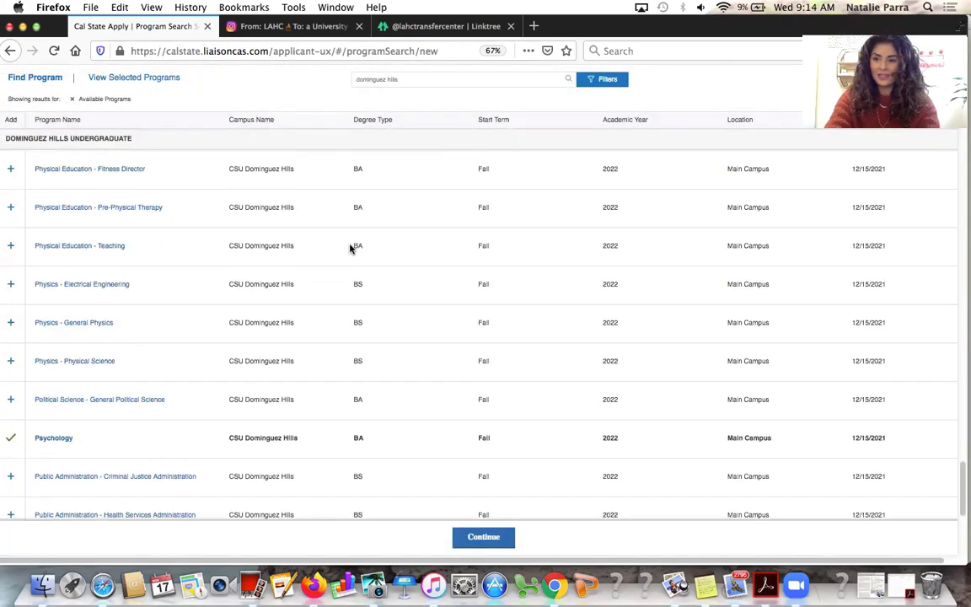
Replace the program search with 'long beach' and run it
double_click(435, 81)
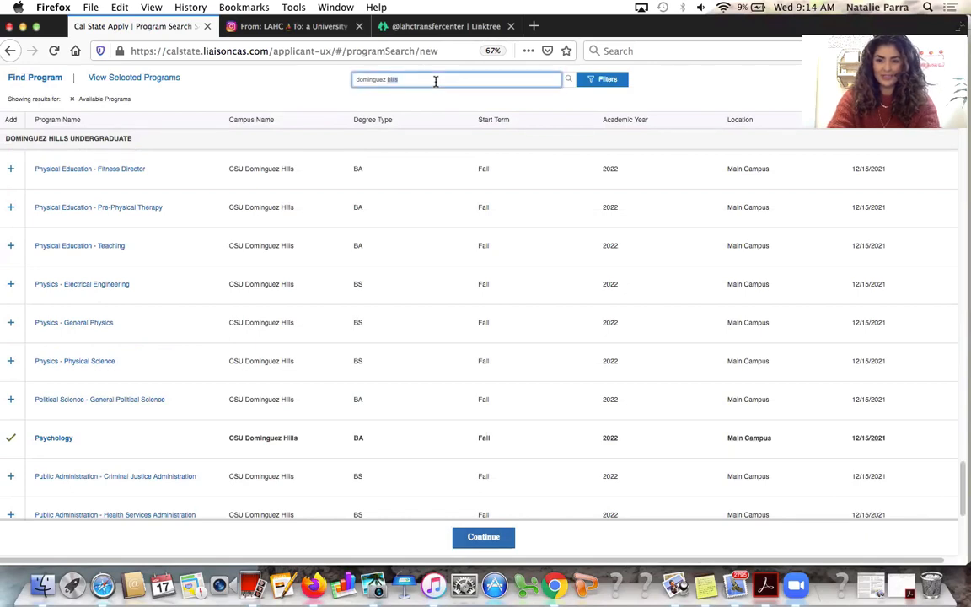
key(super+a)
text(lo)
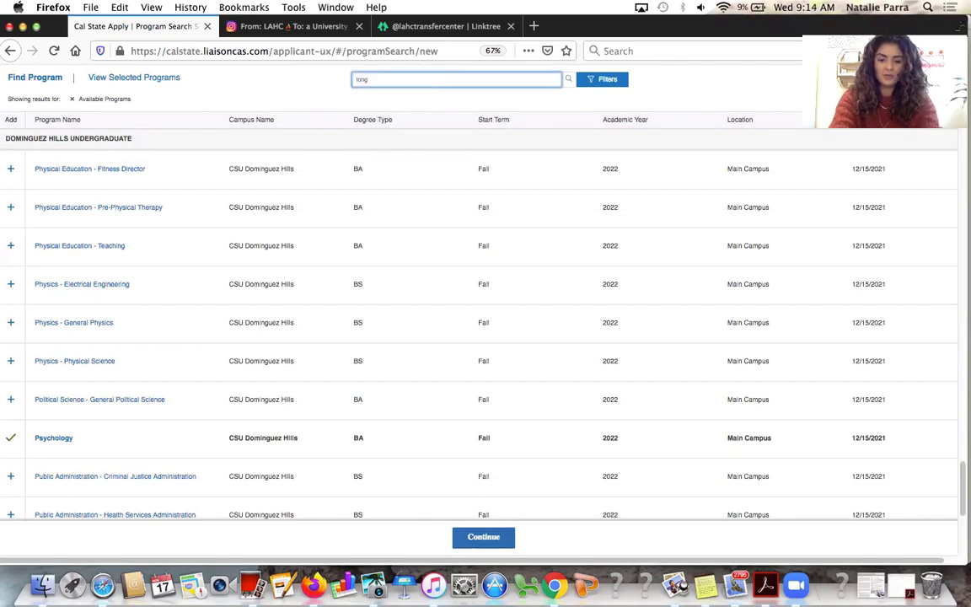
key(Return)
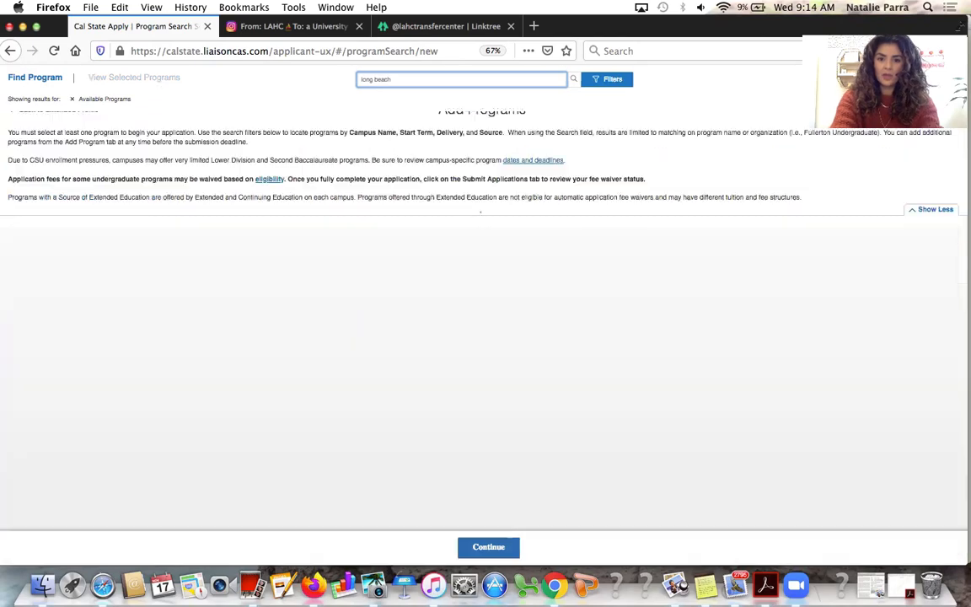
Add Psychology (BA) at CSU Long Beach from the search results
scroll(379, 290, down, 15)
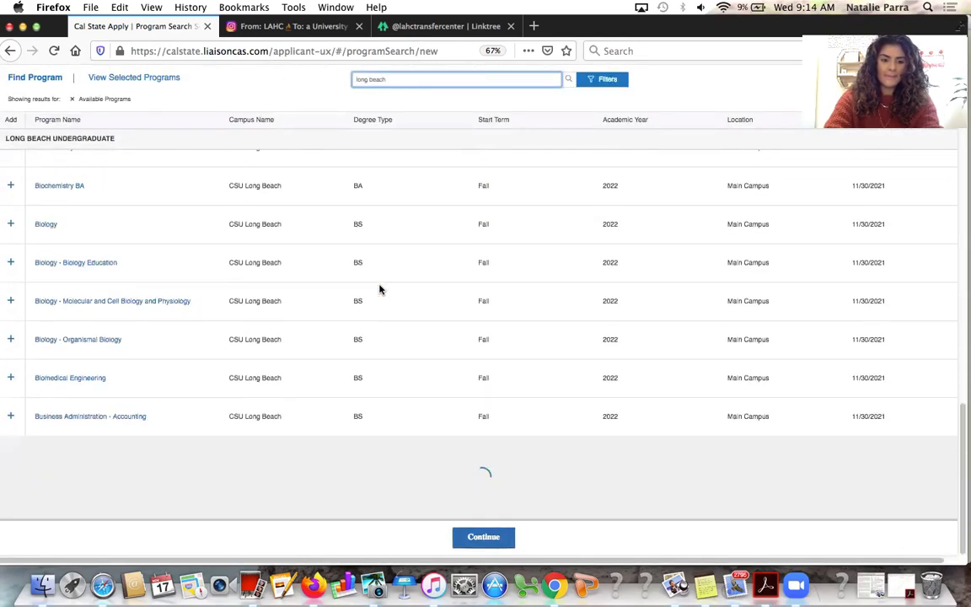
scroll(380, 289, down, 10)
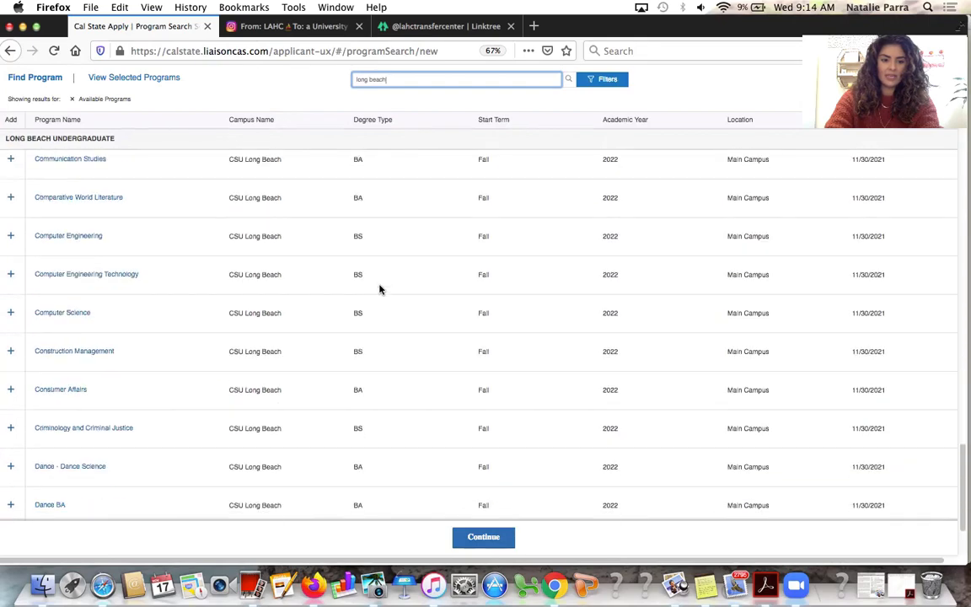
scroll(379, 290, down, 5)
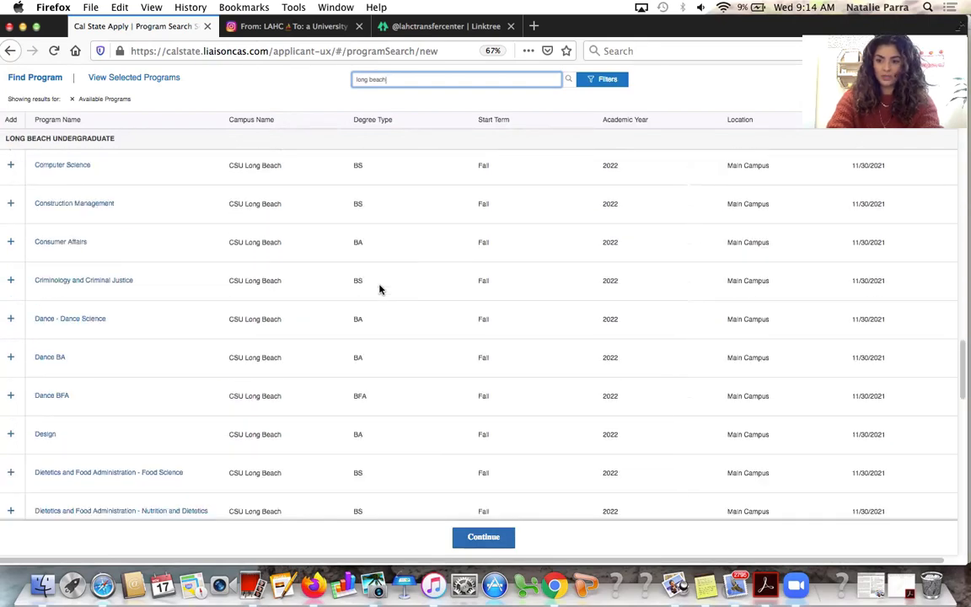
scroll(379, 288, down, 5)
scroll(363, 344, down, 10)
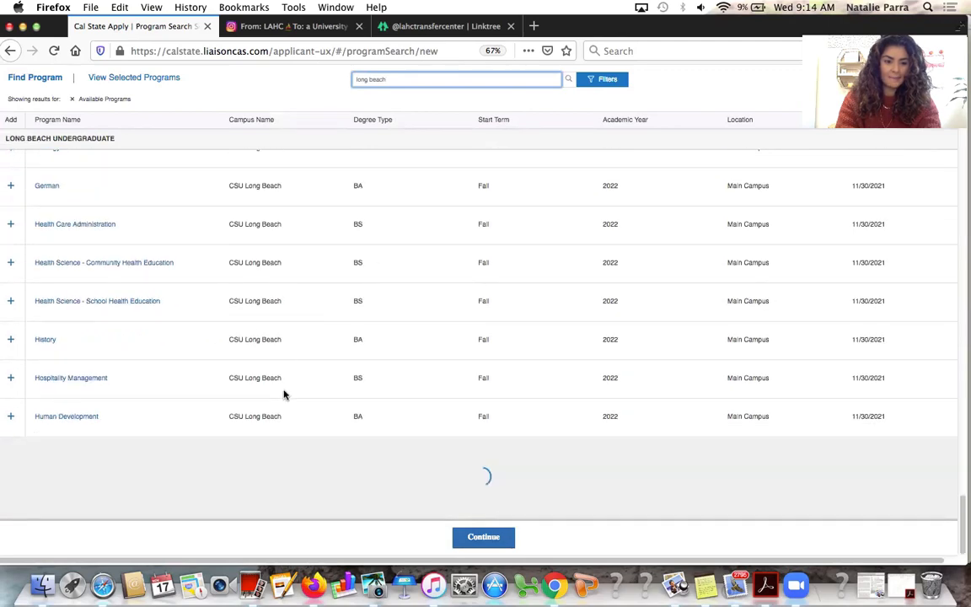
scroll(283, 393, down, 8)
scroll(284, 394, down, 10)
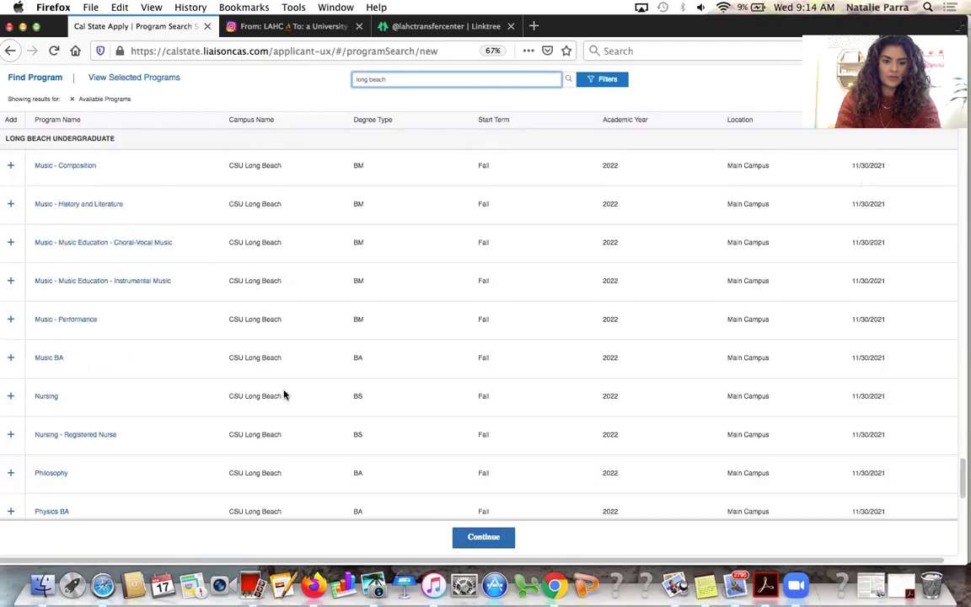
scroll(284, 393, down, 5)
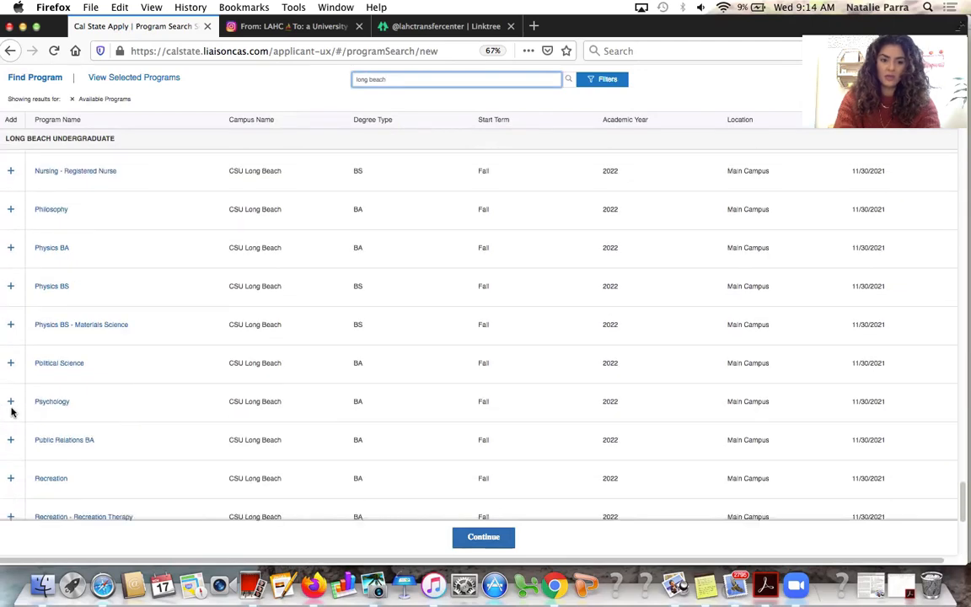
click(10, 401)
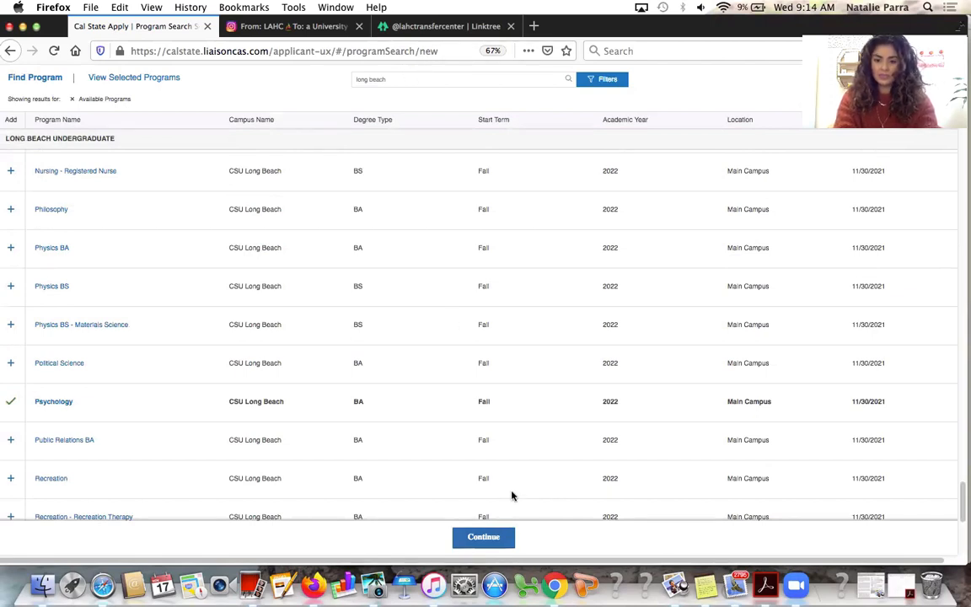
click(434, 75)
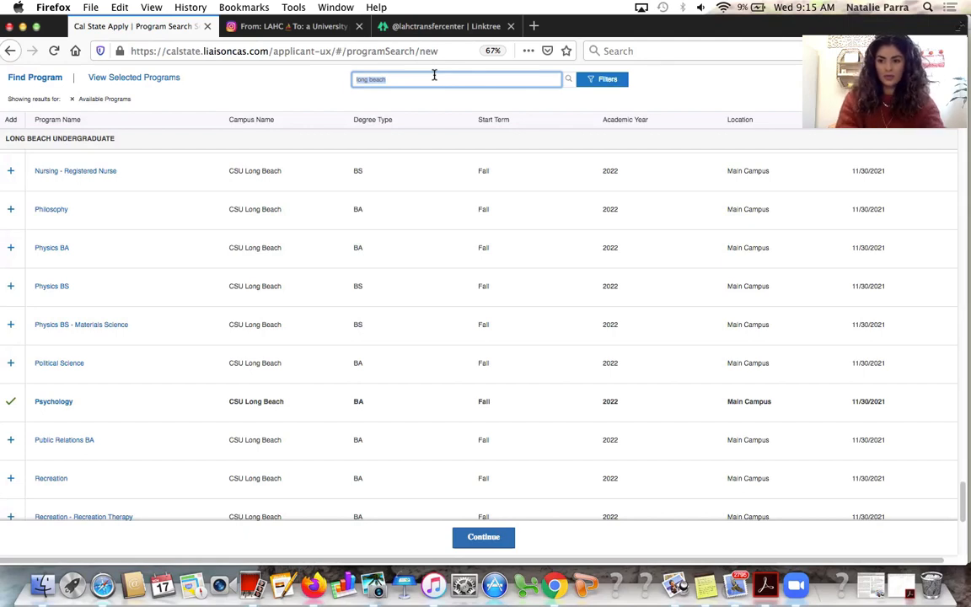
Search 'northridge', add Psychology (BA) at CSU Northridge, and continue to the program review
key(BackSpace)
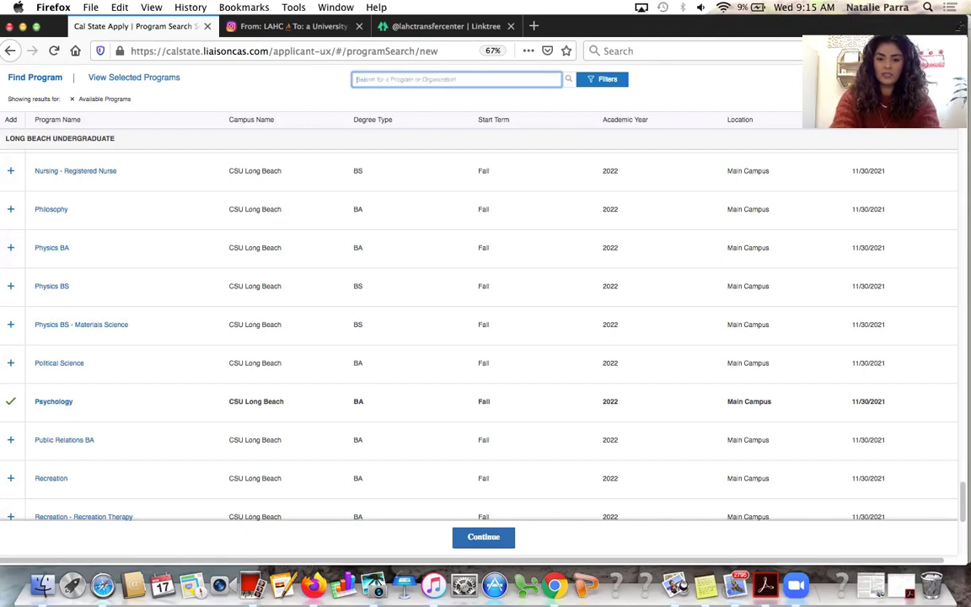
text(northr)
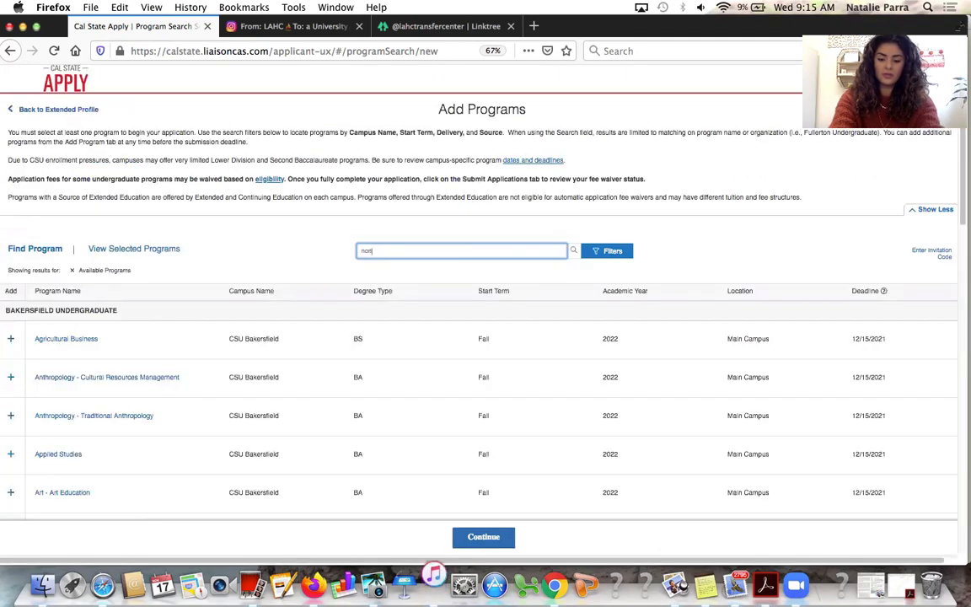
text(idge)
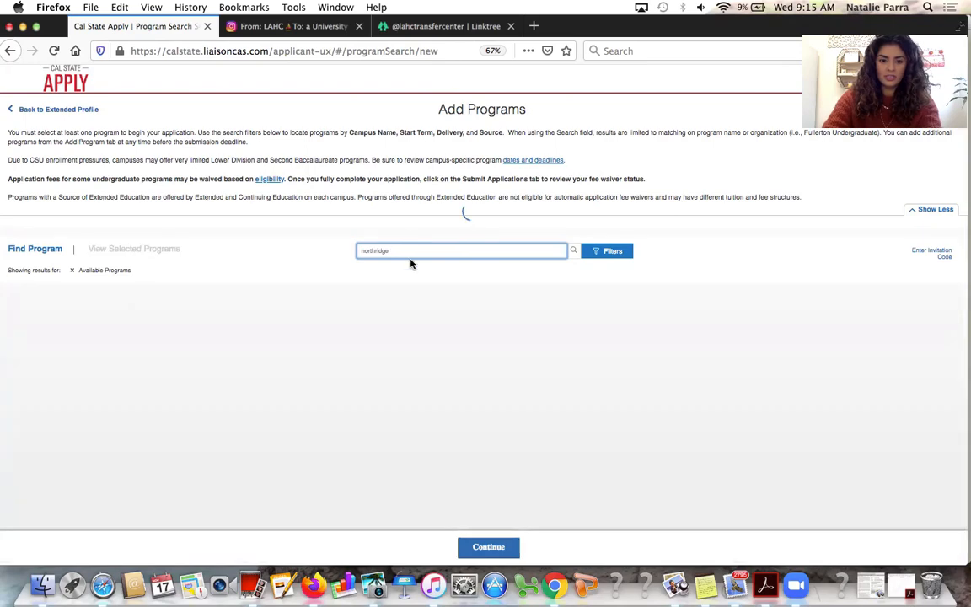
scroll(541, 489, down, 10)
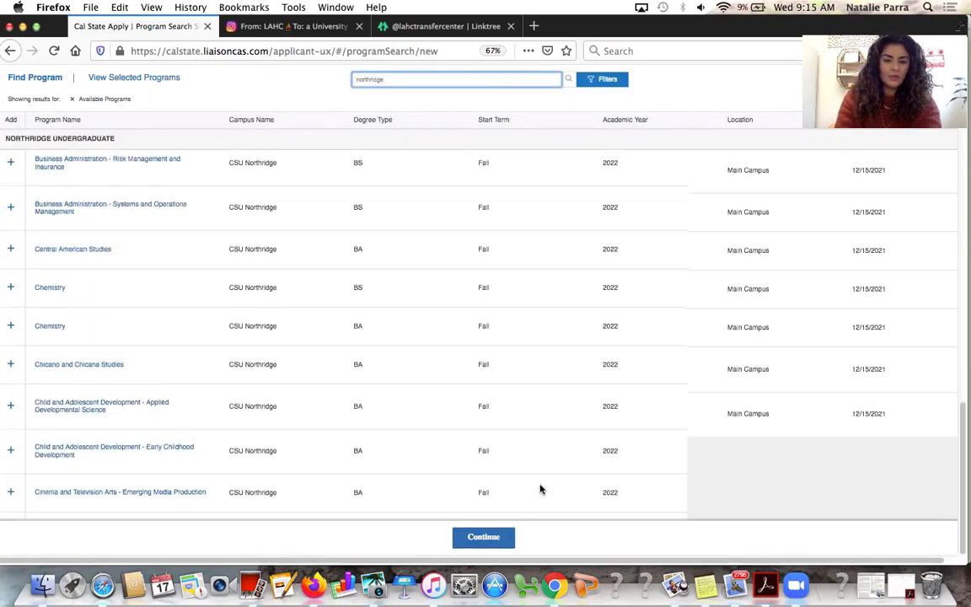
scroll(537, 484, down, 15)
scroll(537, 482, down, 3)
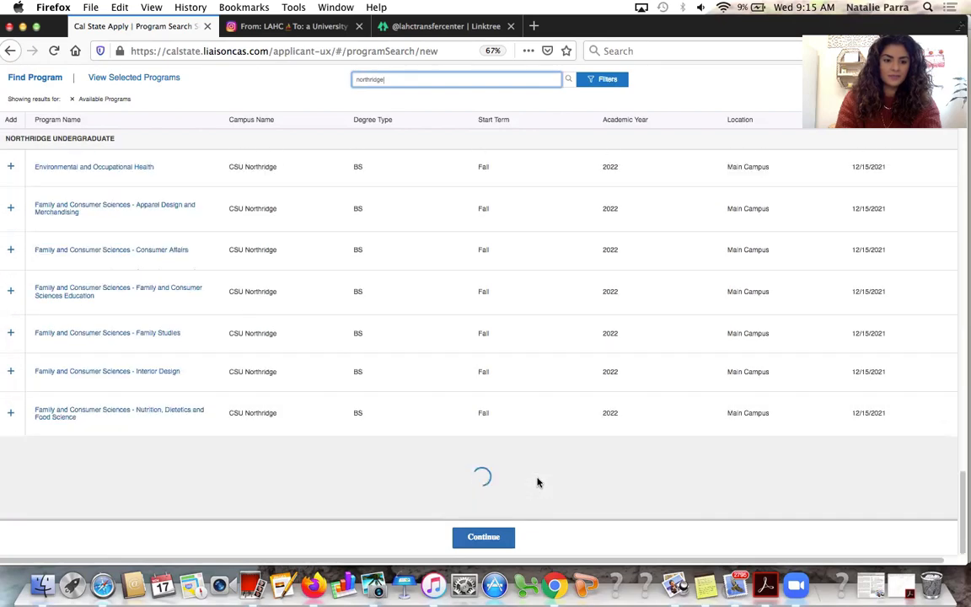
scroll(537, 482, down, 15)
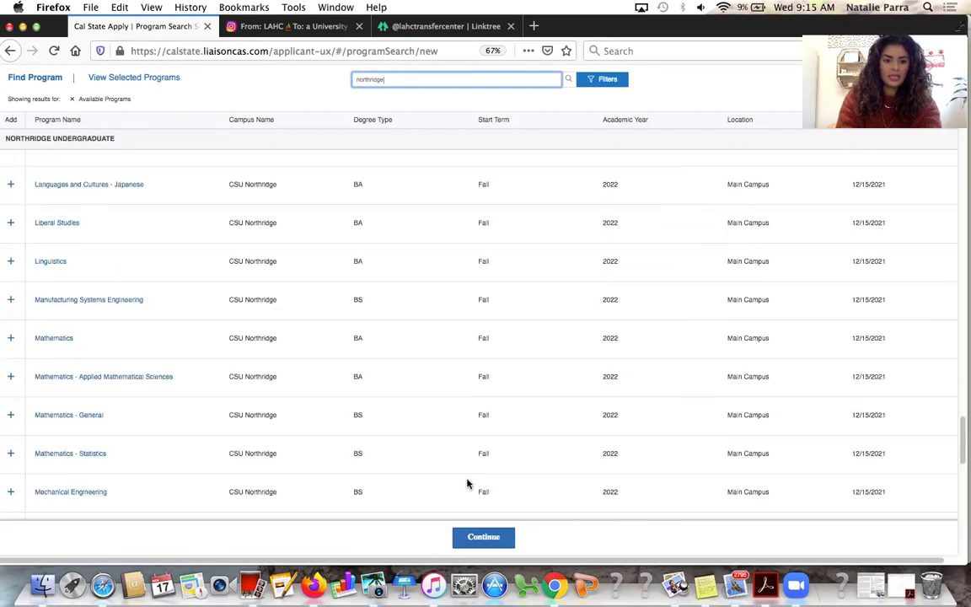
scroll(468, 483, down, 14)
scroll(467, 483, up, 5)
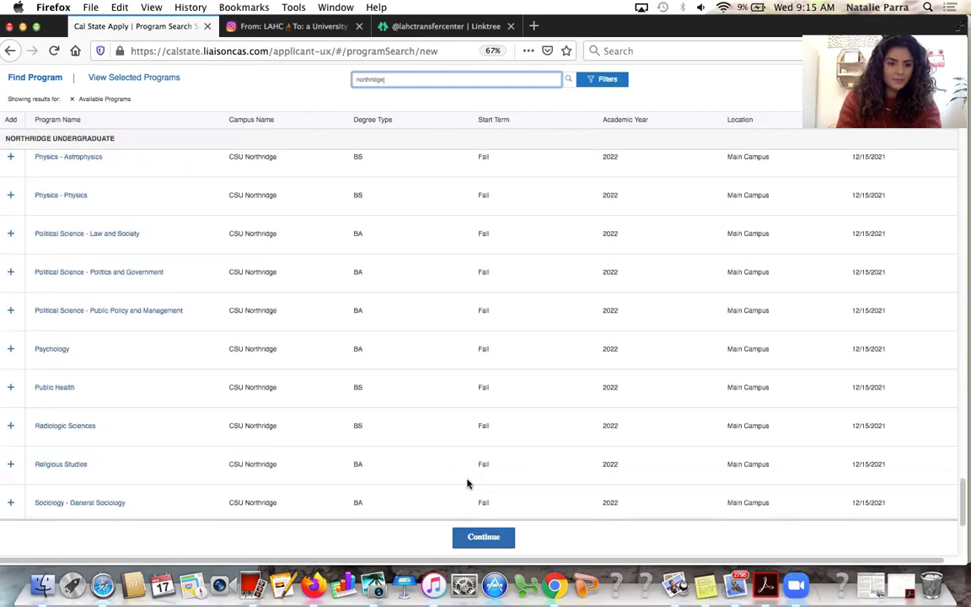
click(10, 348)
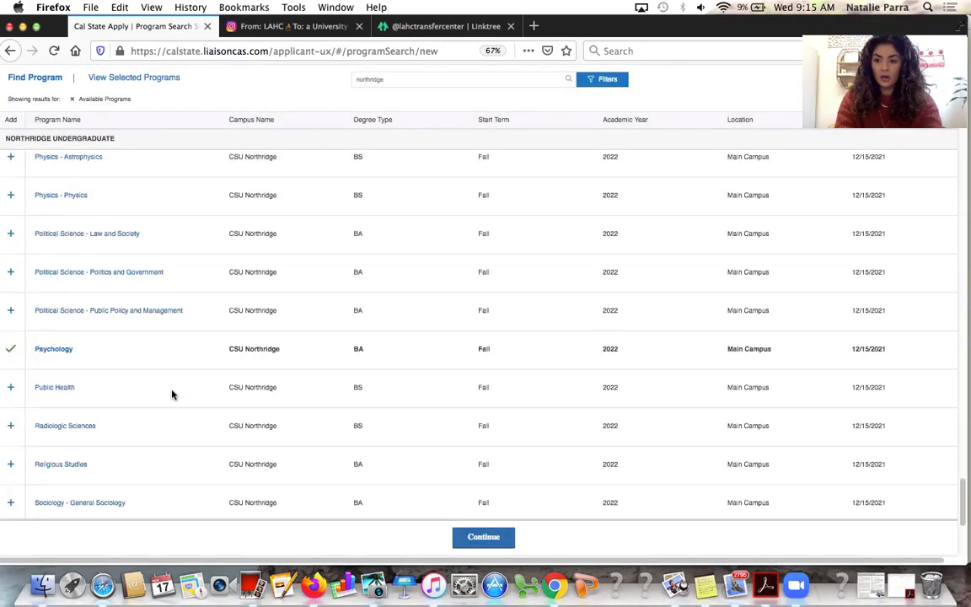
click(492, 539)
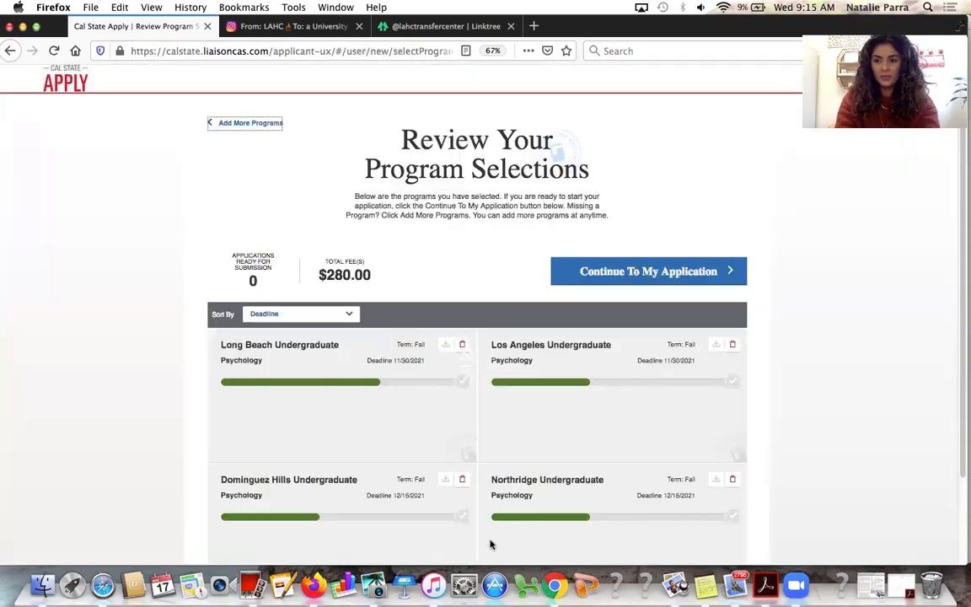
Review the four Psychology selections totalling $280.00 and continue to My Application
scroll(273, 179, down, 3)
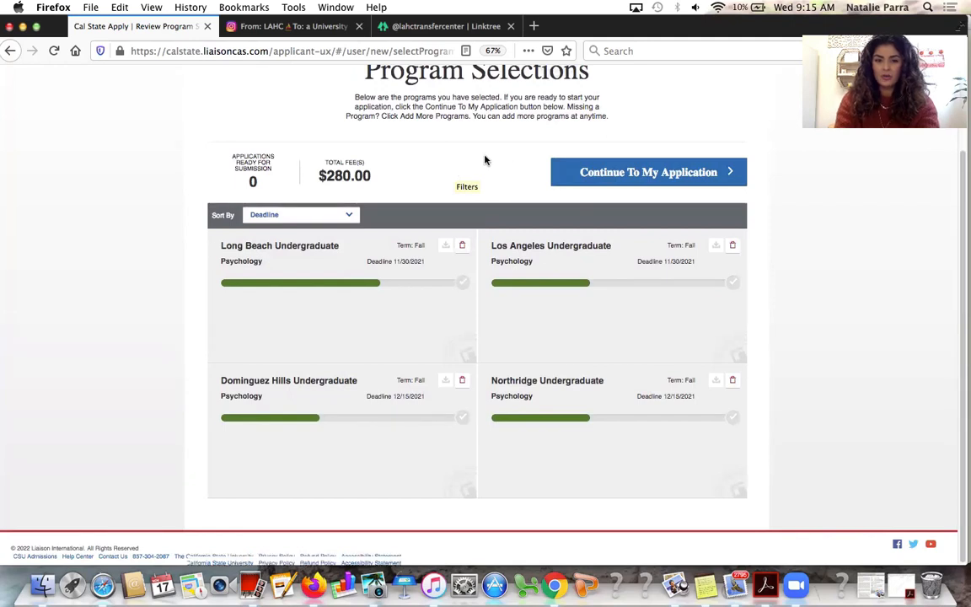
scroll(485, 158, up, 3)
scroll(465, 397, down, 2)
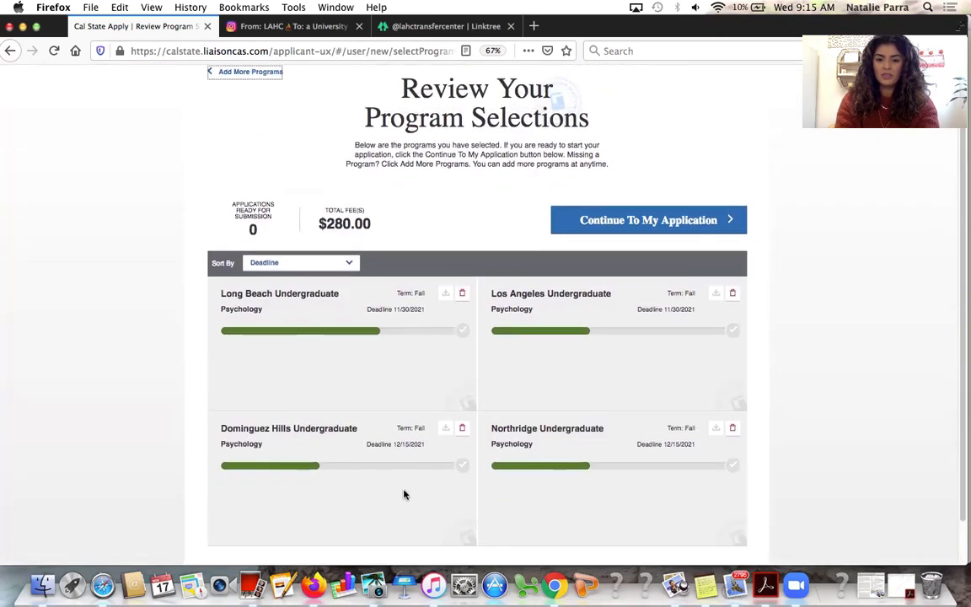
scroll(495, 445, up, 2)
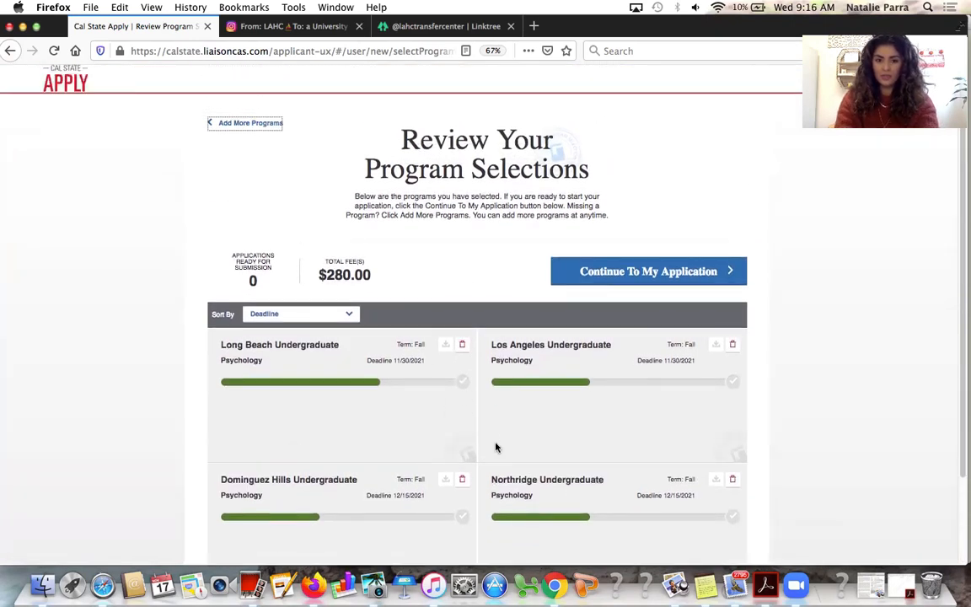
click(255, 125)
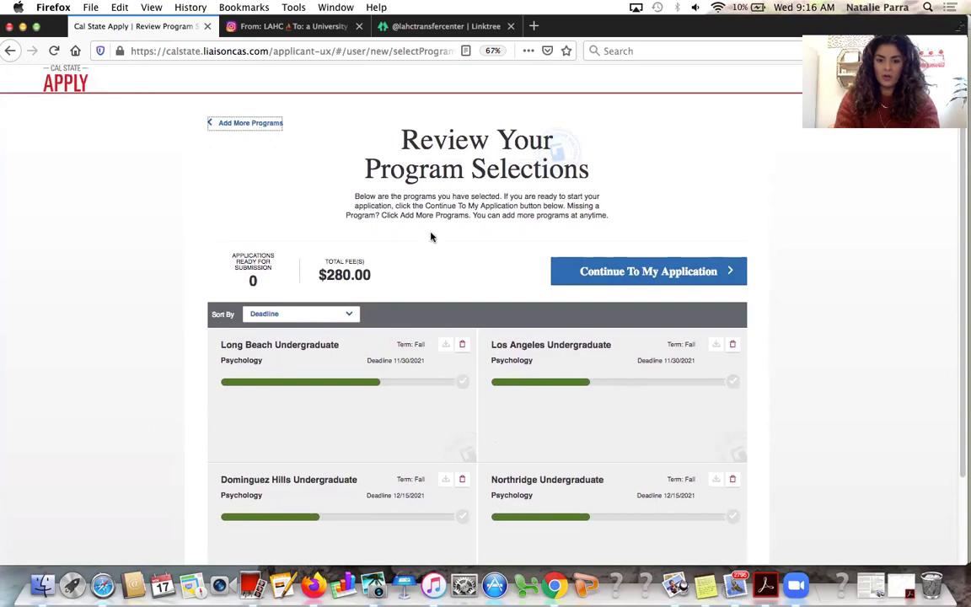
scroll(430, 237, down, 3)
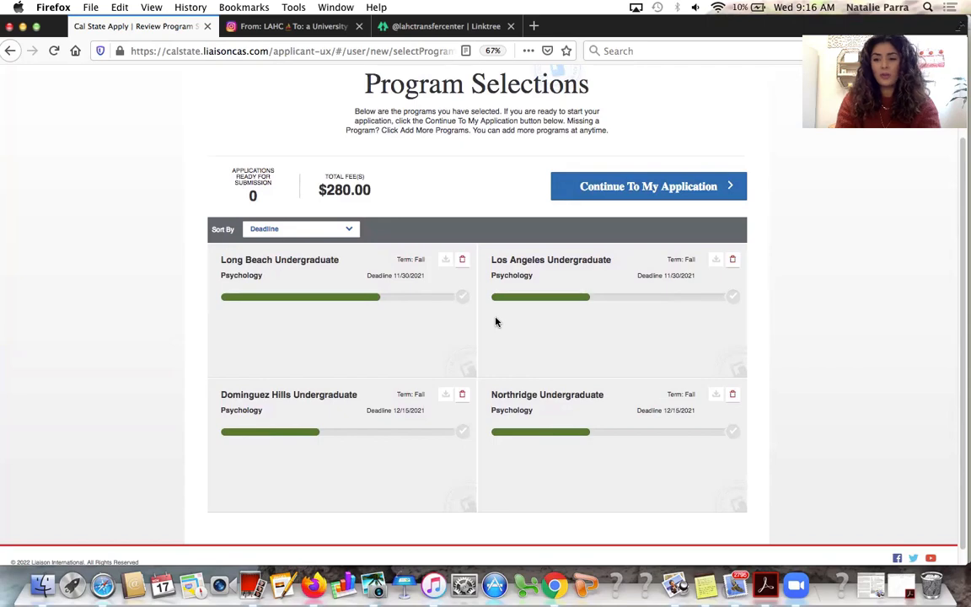
mouse_move(519, 303)
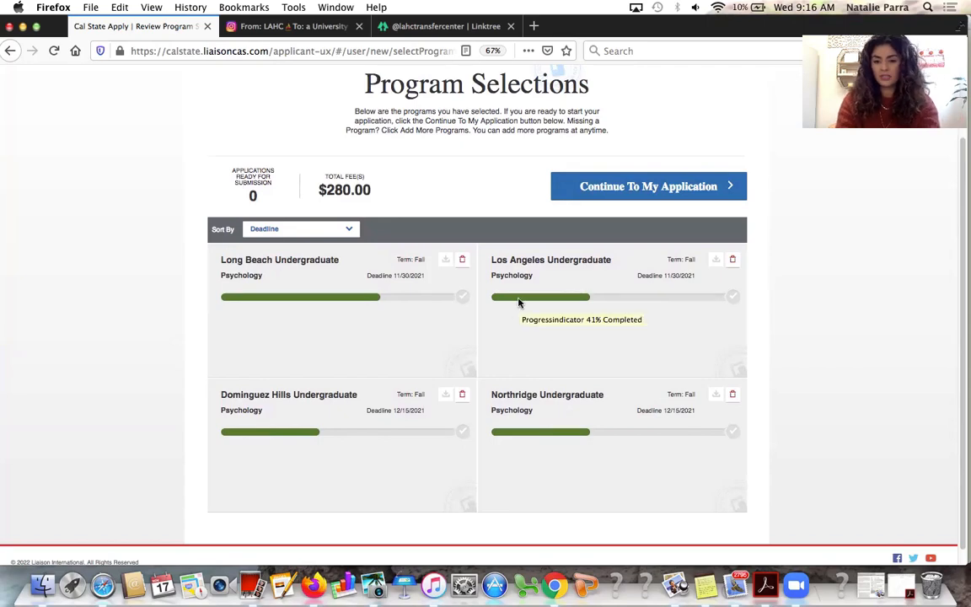
click(647, 193)
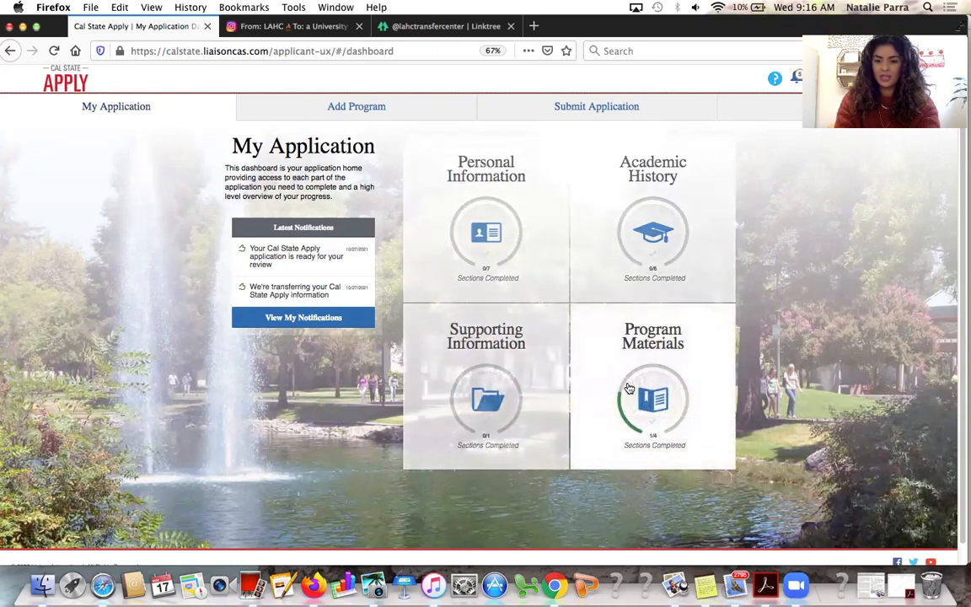
Acknowledge the certification, contact-information and additional-information releases, then save the Release Statement
click(541, 266)
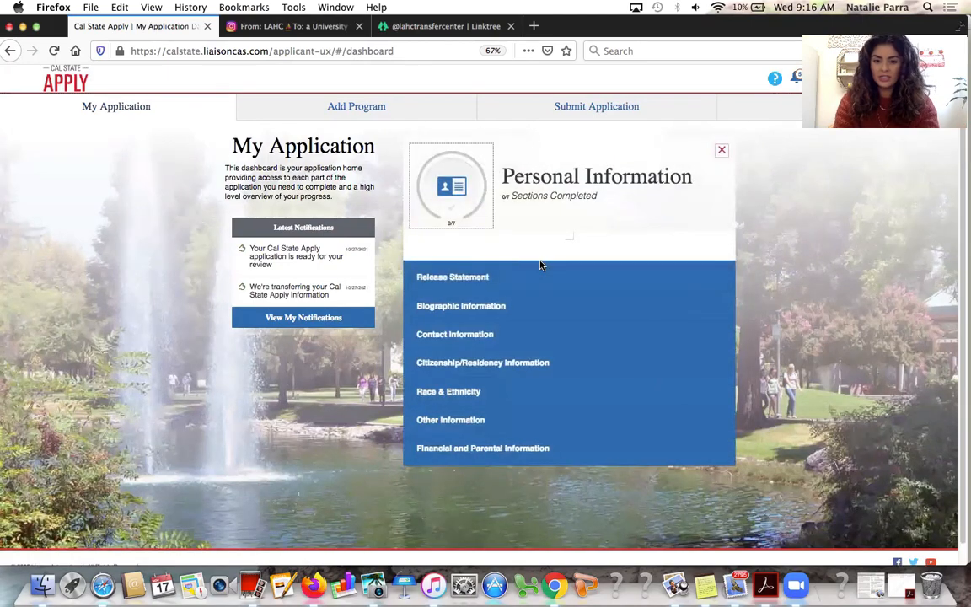
click(540, 275)
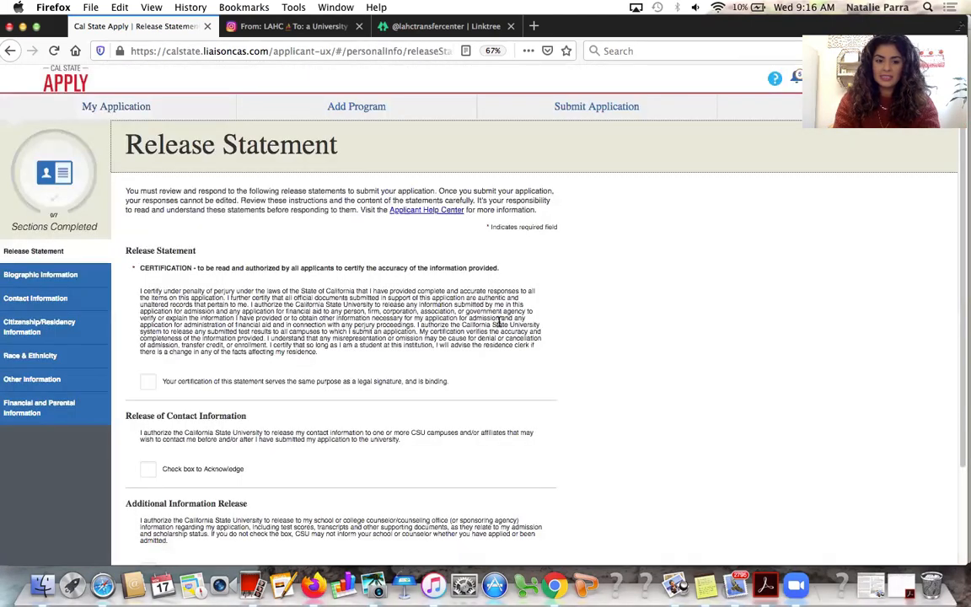
scroll(498, 321, down, 2)
click(149, 310)
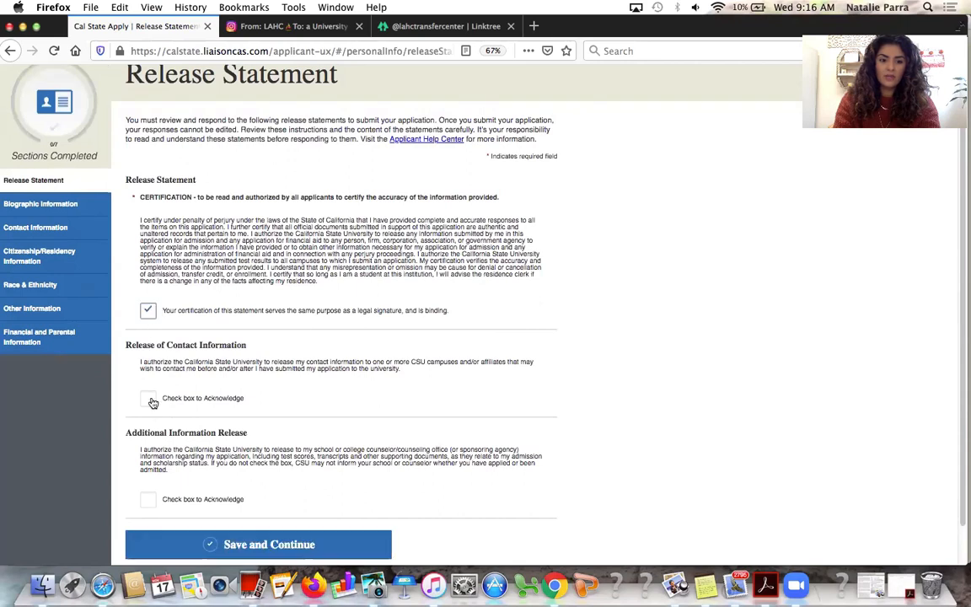
click(149, 399)
scroll(152, 402, down, 1)
click(147, 454)
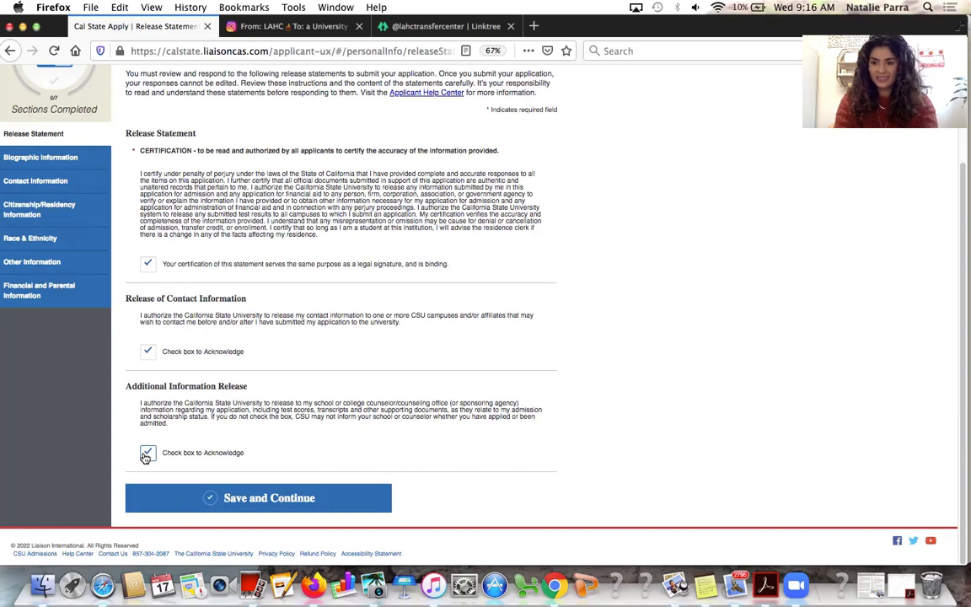
click(271, 501)
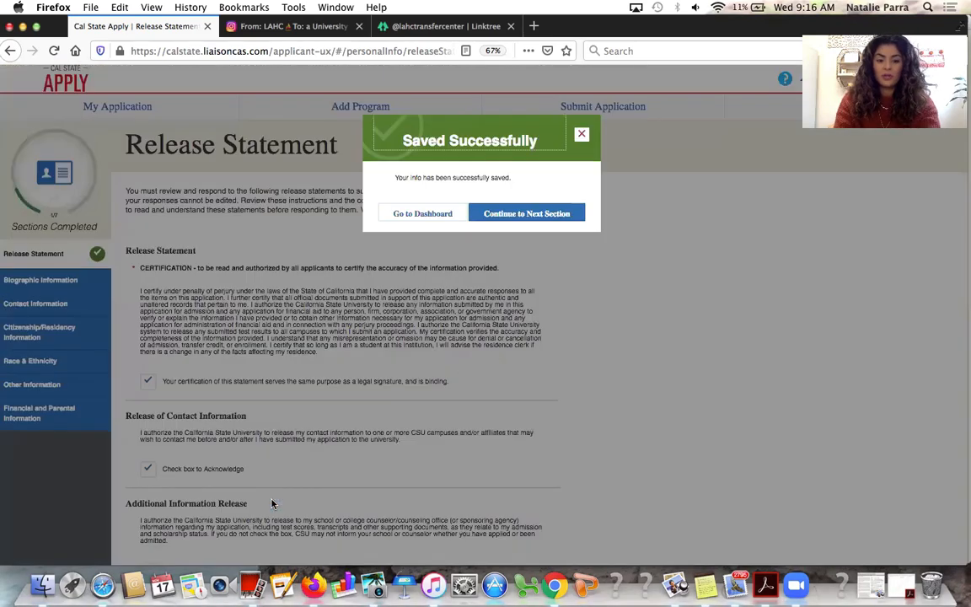
Open Biographic Information and answer legal sex Female, orientation Decline to state, gender identity Woman
click(531, 215)
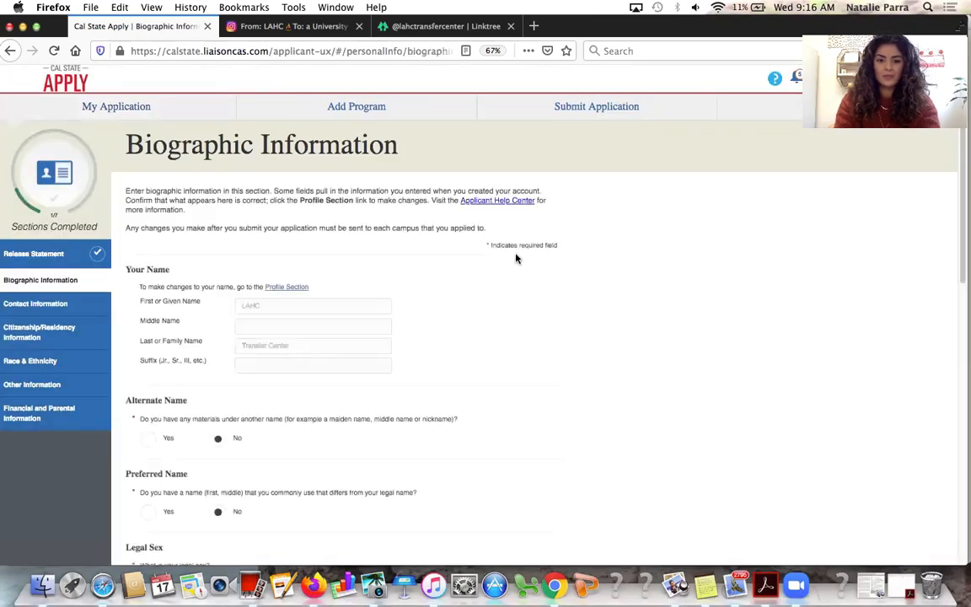
scroll(341, 218, down, 1)
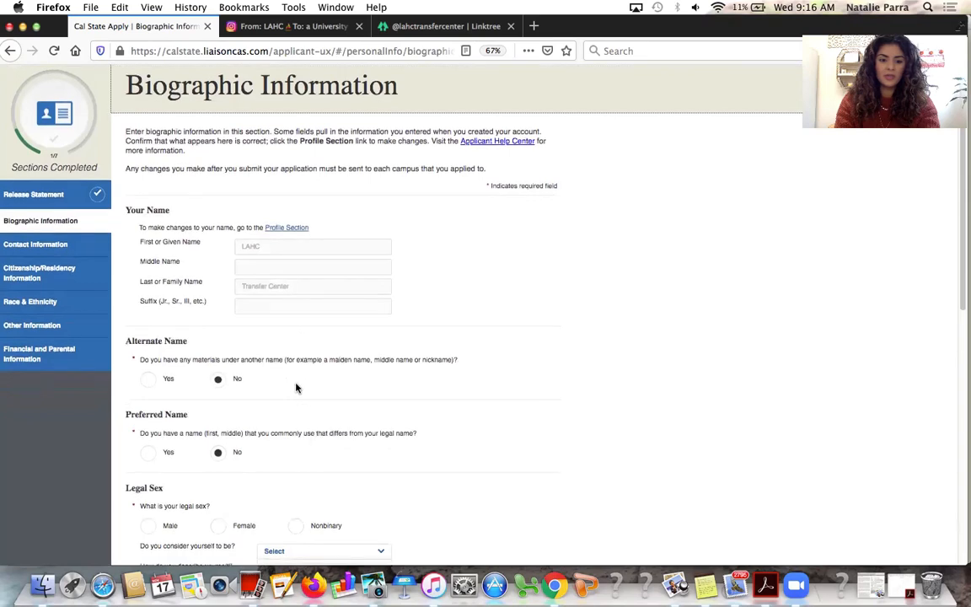
scroll(296, 383, down, 5)
scroll(298, 383, down, 1)
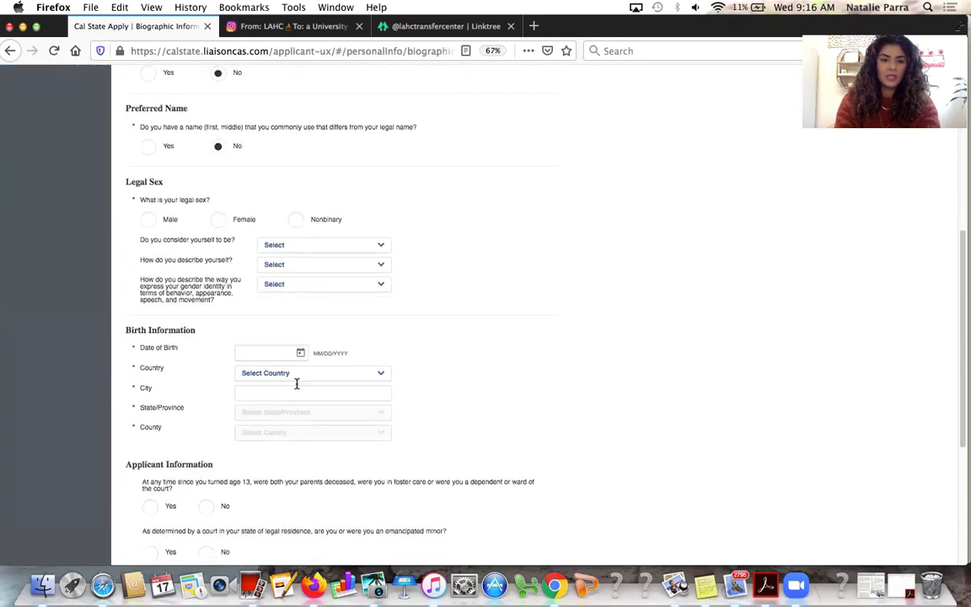
scroll(221, 357, down, 2)
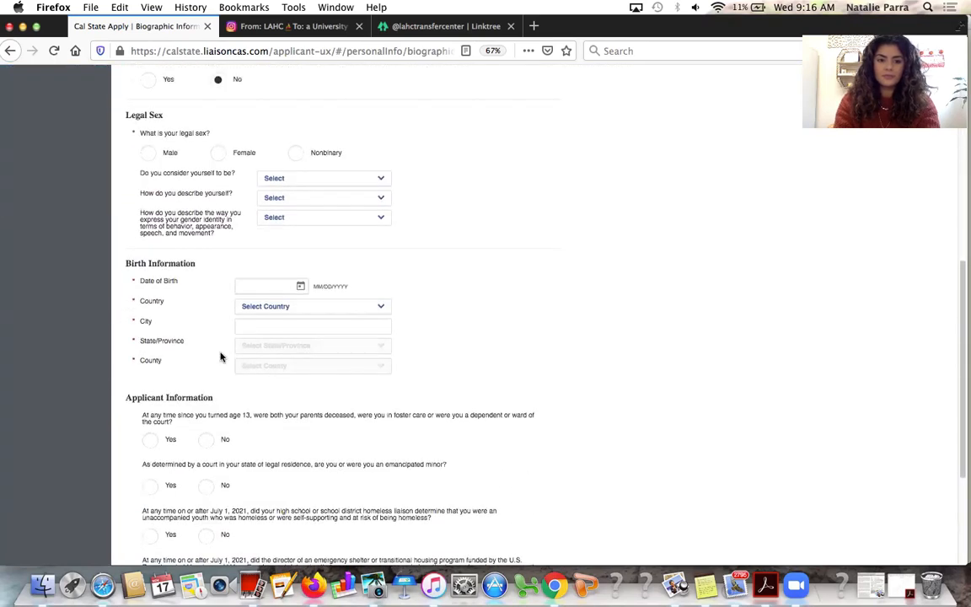
click(224, 156)
click(293, 177)
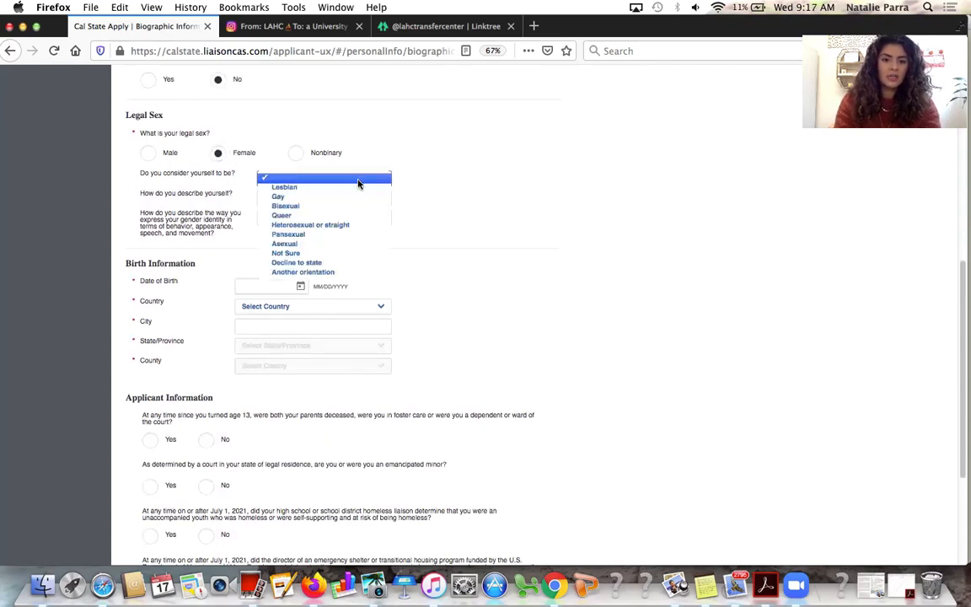
click(362, 263)
click(300, 196)
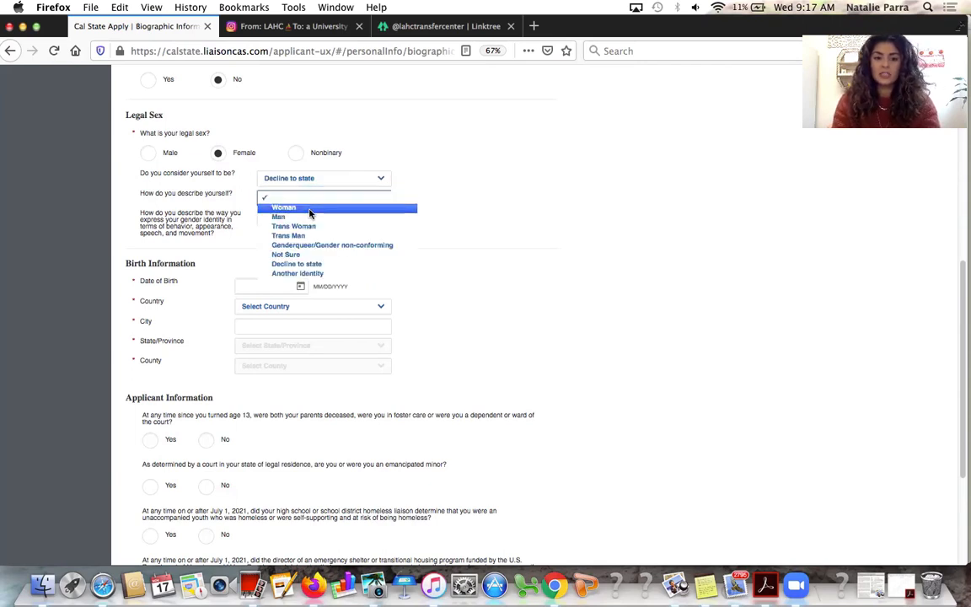
click(285, 208)
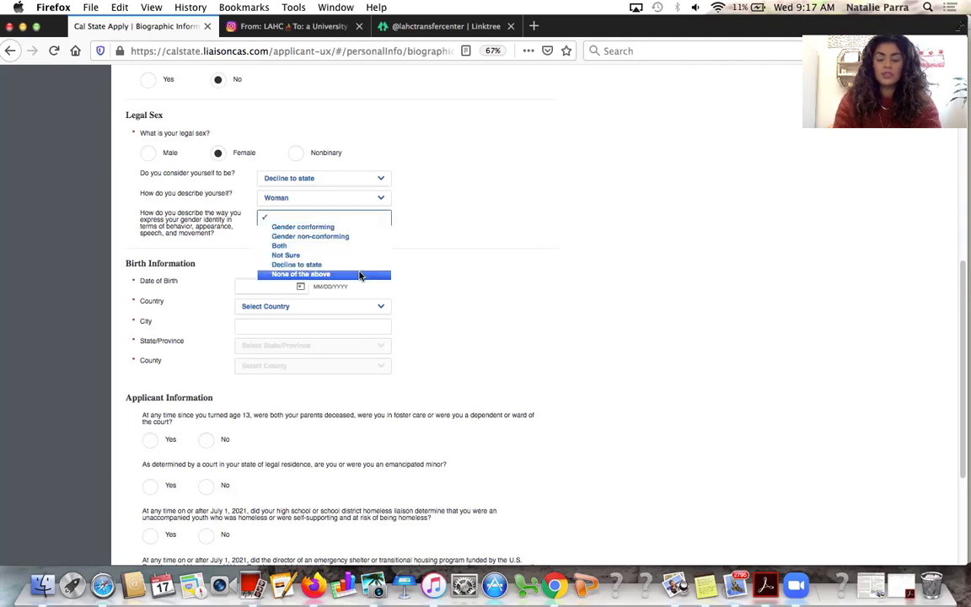
Set gender expression to Decline to state instead of None of the above
click(360, 275)
scroll(360, 272, down, 1)
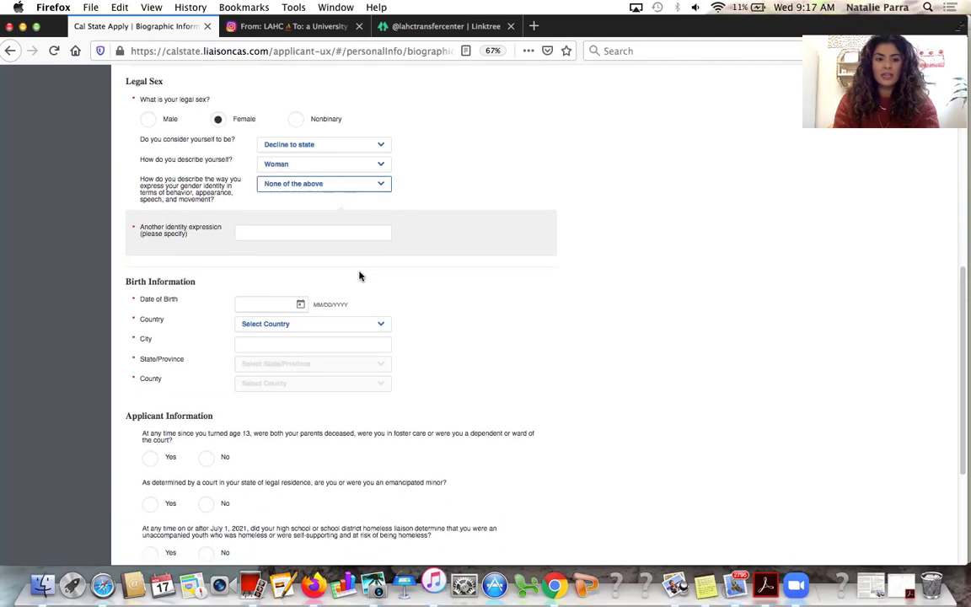
click(348, 231)
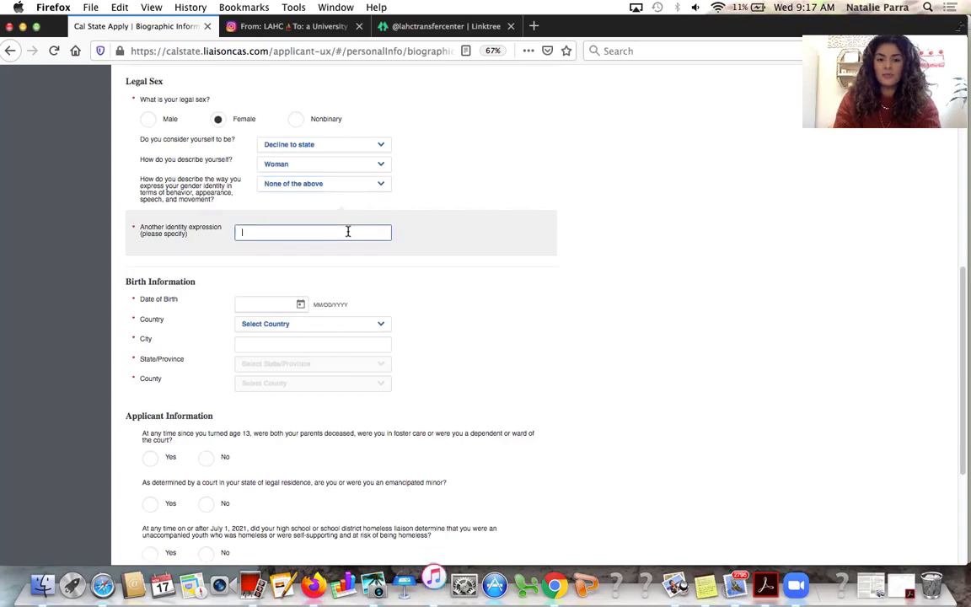
click(350, 183)
click(350, 173)
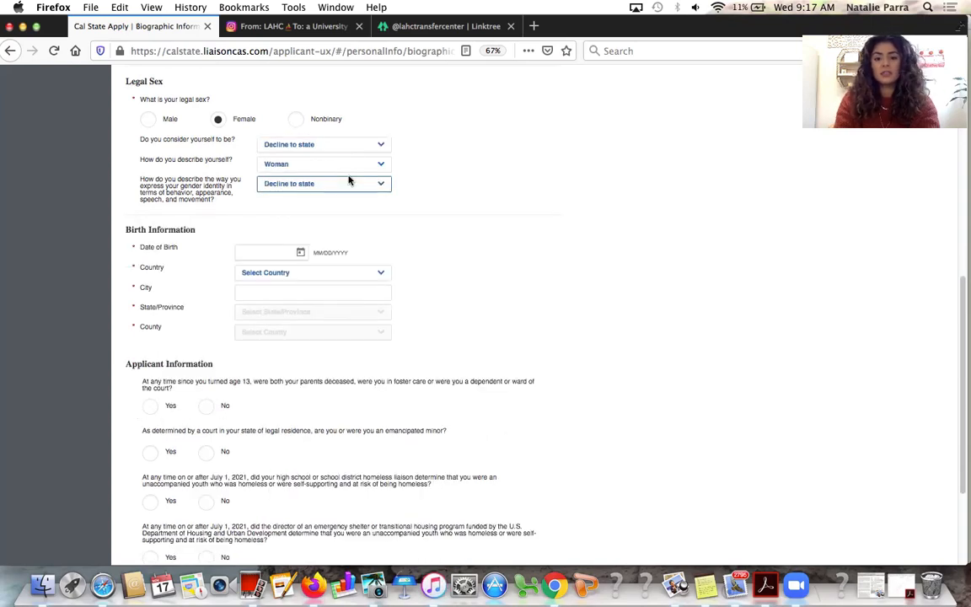
scroll(498, 335, down, 2)
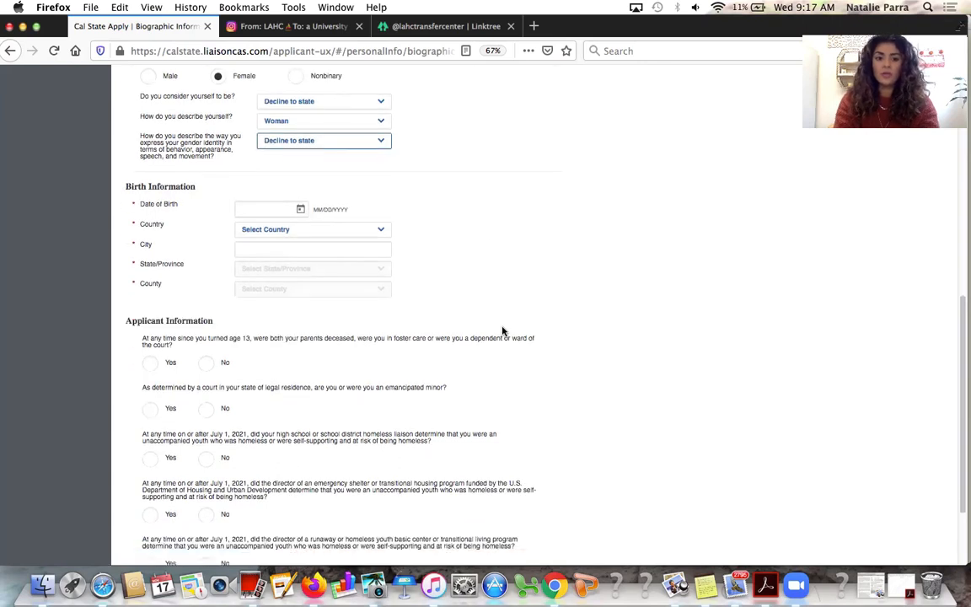
Enter the date of birth as 01/01/2000
click(284, 209)
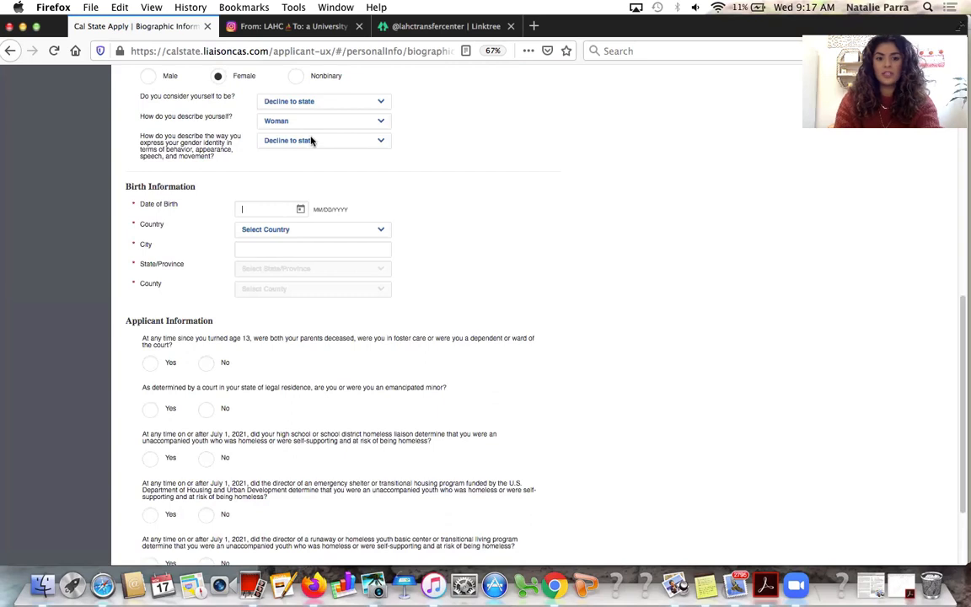
scroll(340, 100, up, 3)
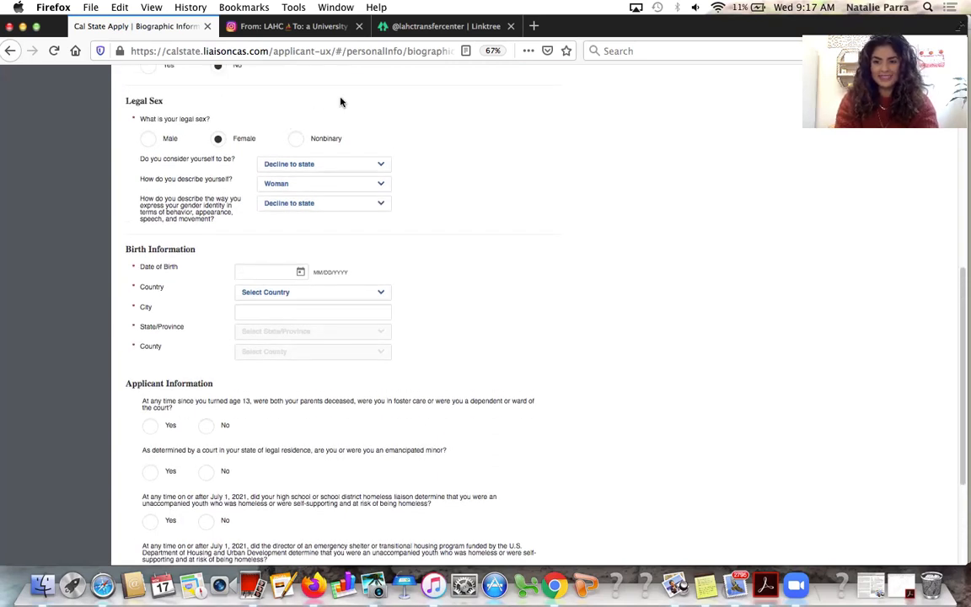
scroll(340, 102, down, 1)
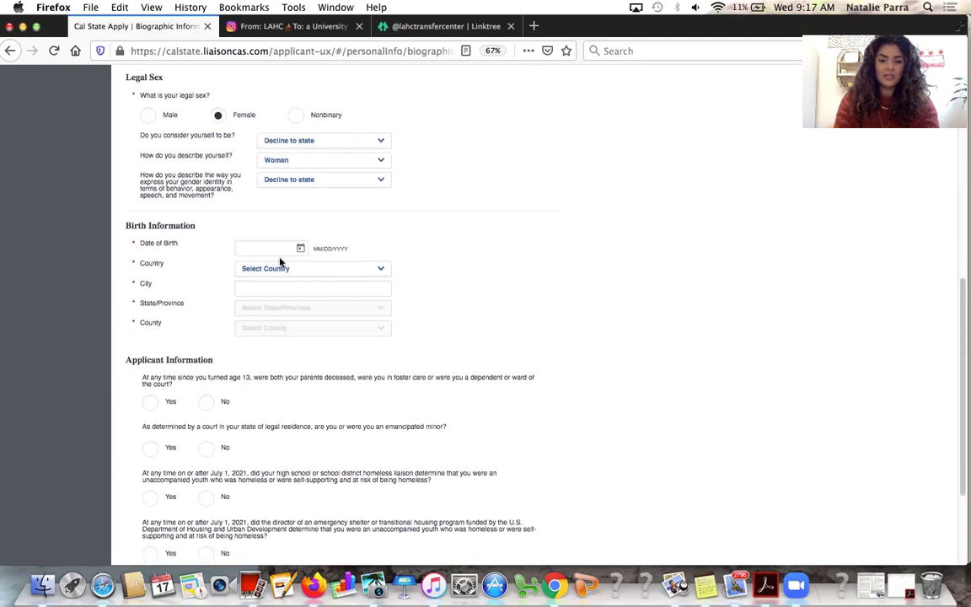
text(01)
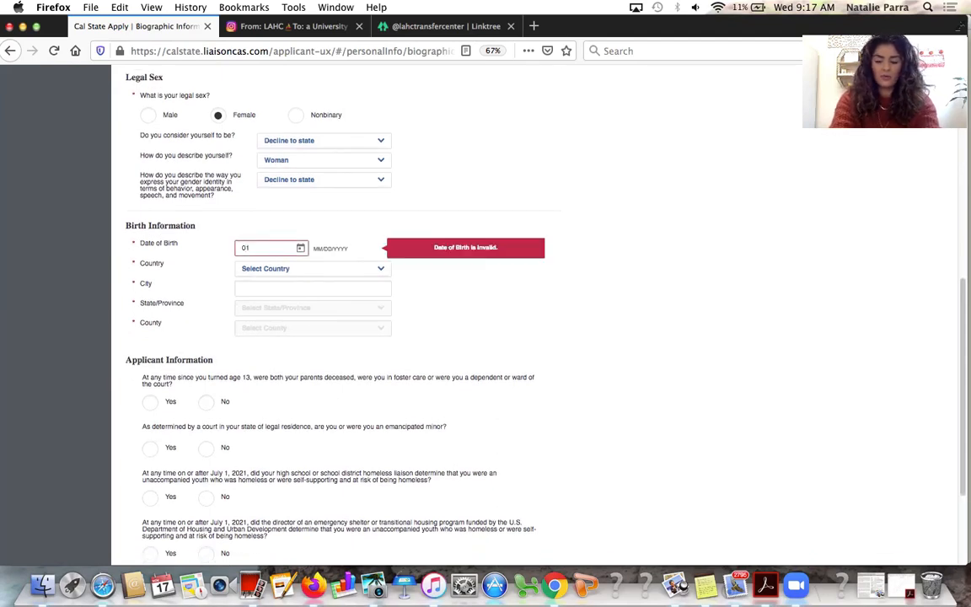
text(/01/)
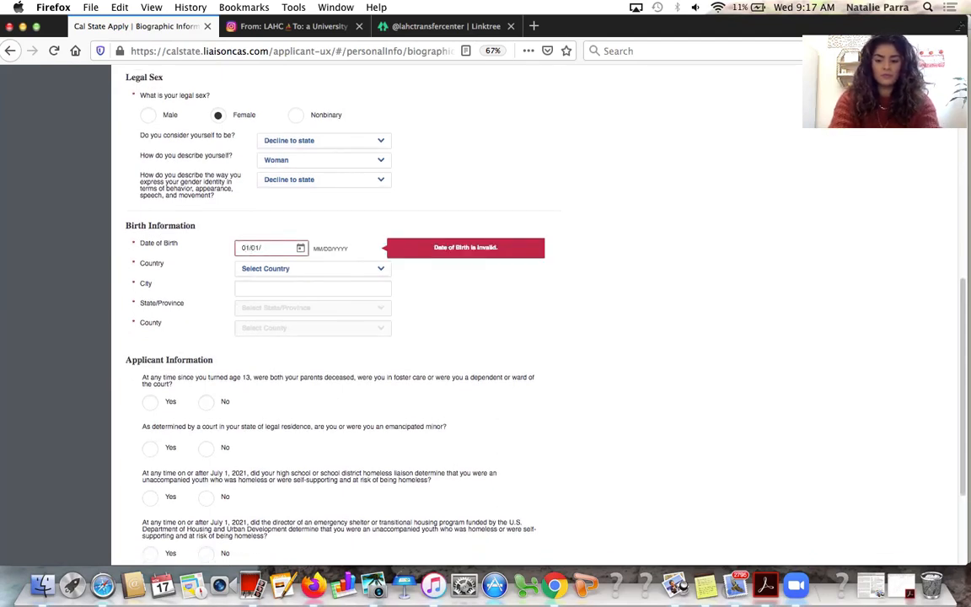
text(2001)
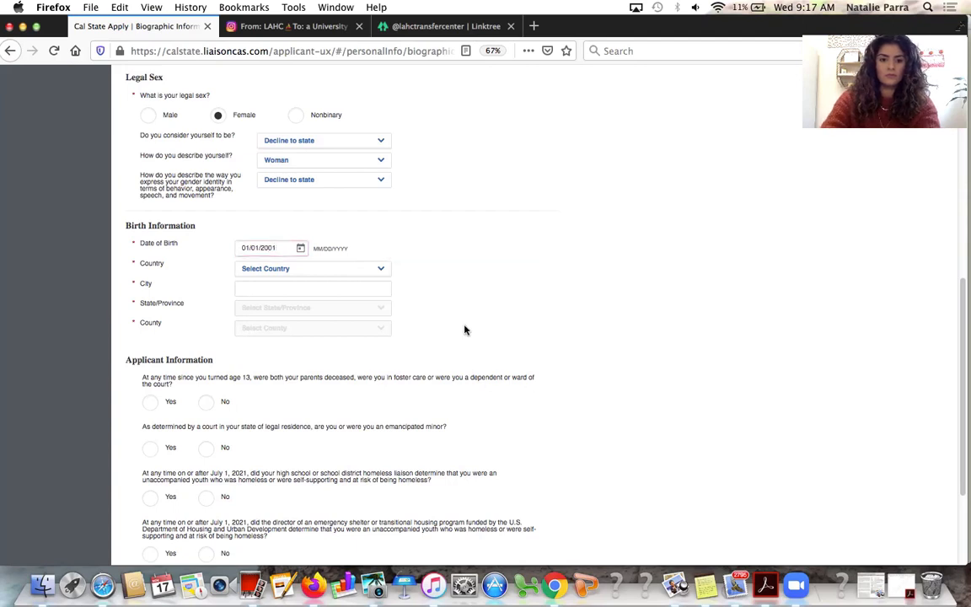
scroll(421, 253, down, 2)
key(BackSpace)
text(0)
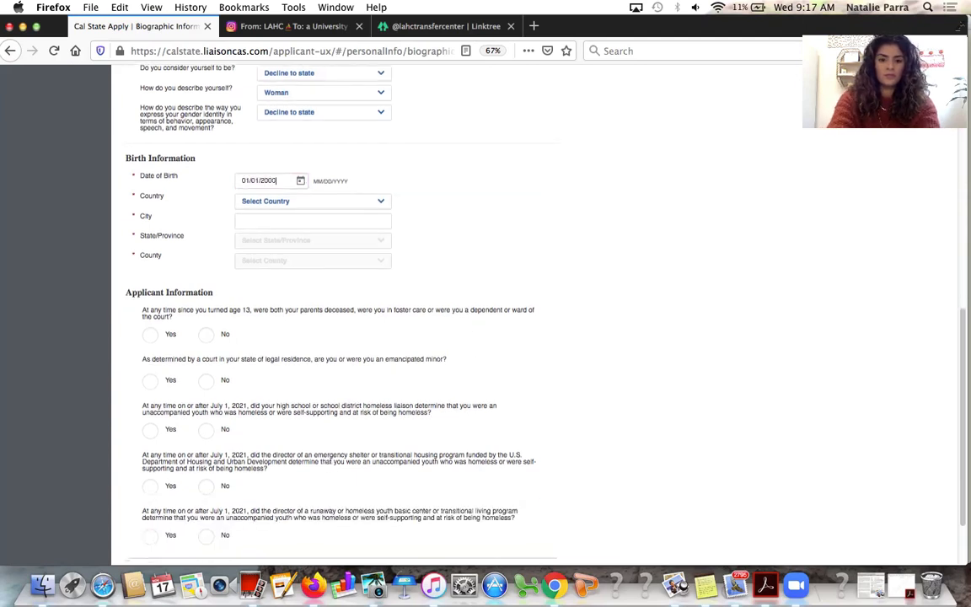
Set the birthplace to United States, Harbor City, California, Los Angeles County
scroll(413, 204, down, 3)
click(326, 126)
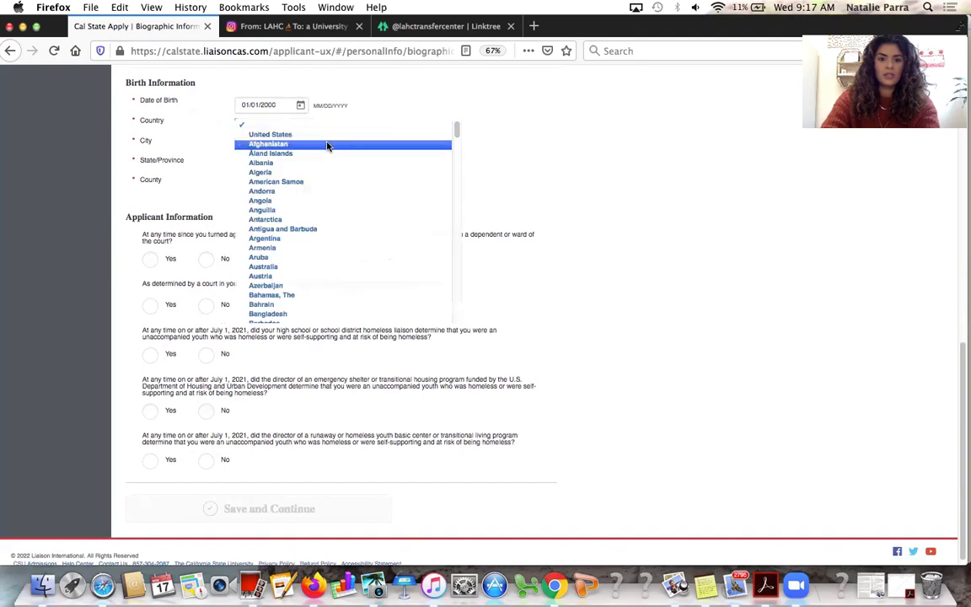
click(325, 135)
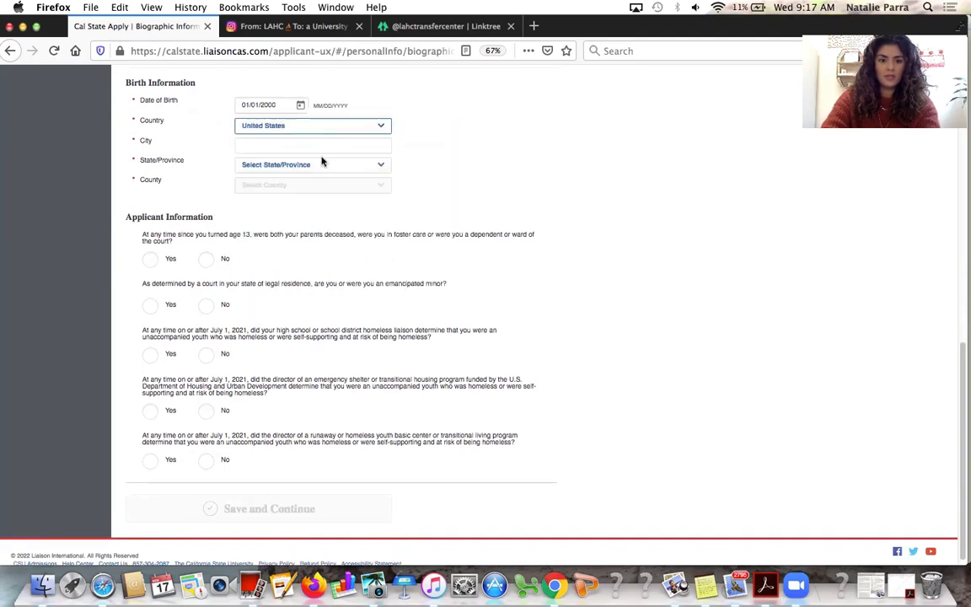
click(315, 146)
text(Harbor Ci)
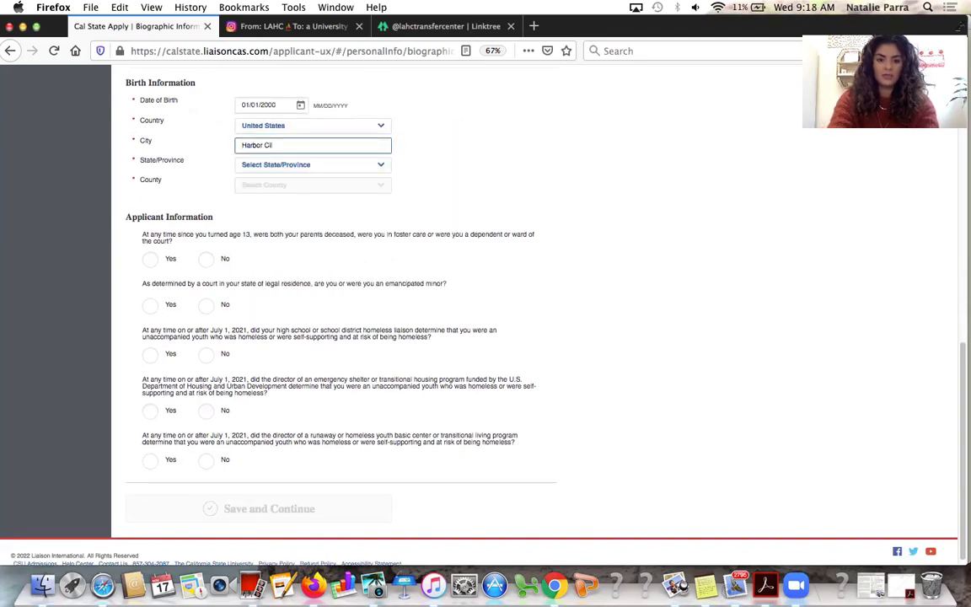
text(ty)
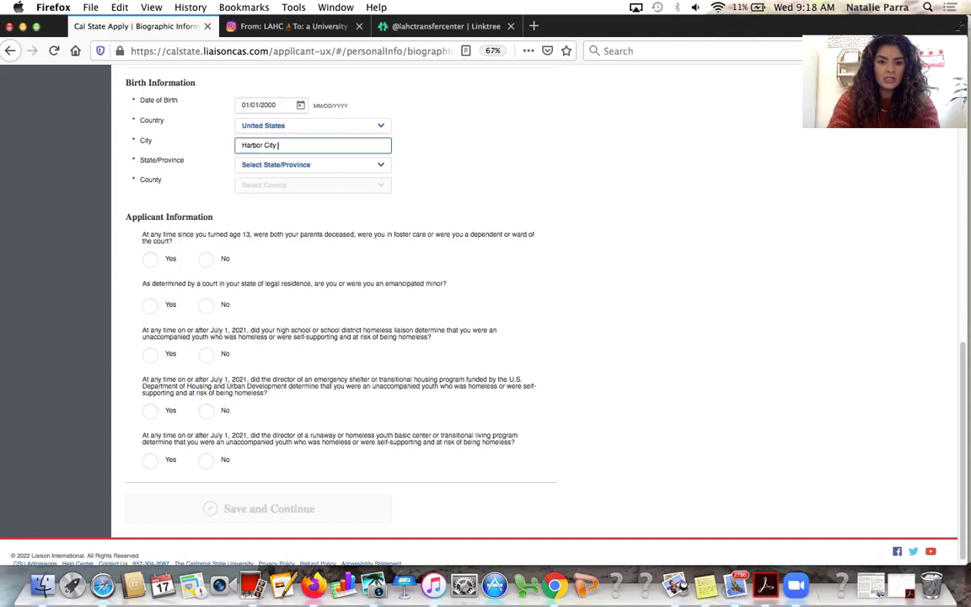
click(364, 167)
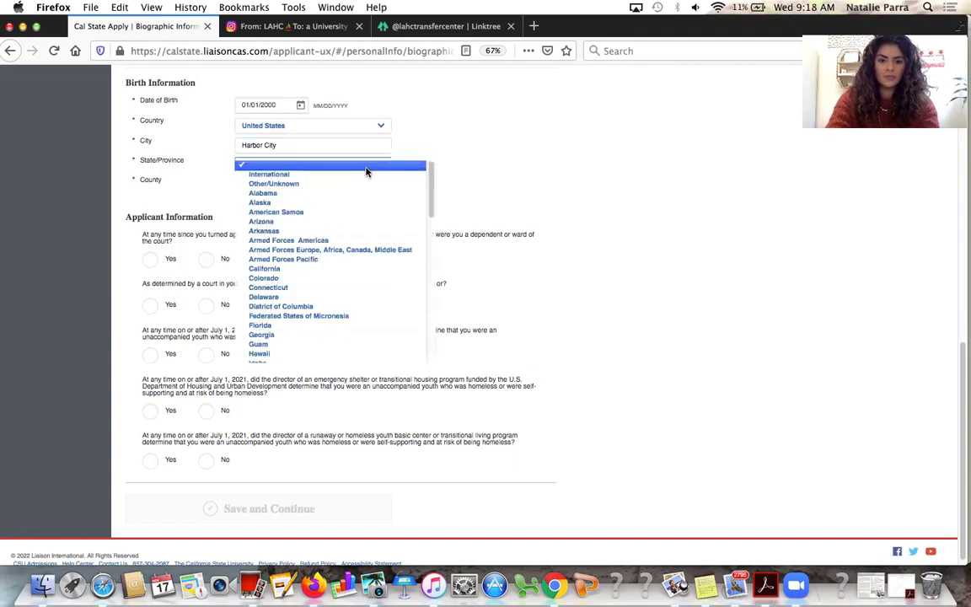
key(Return)
click(347, 183)
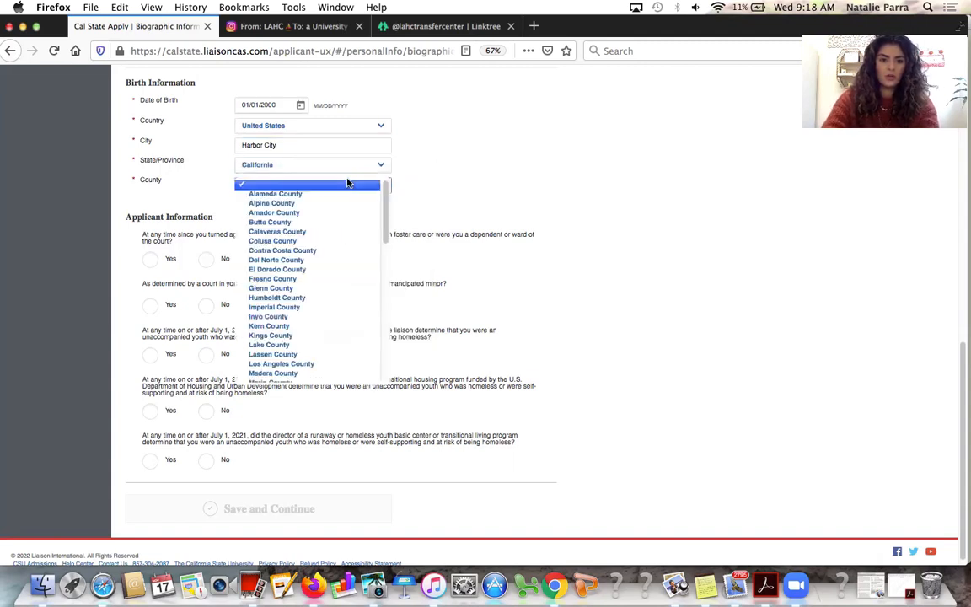
text(lo)
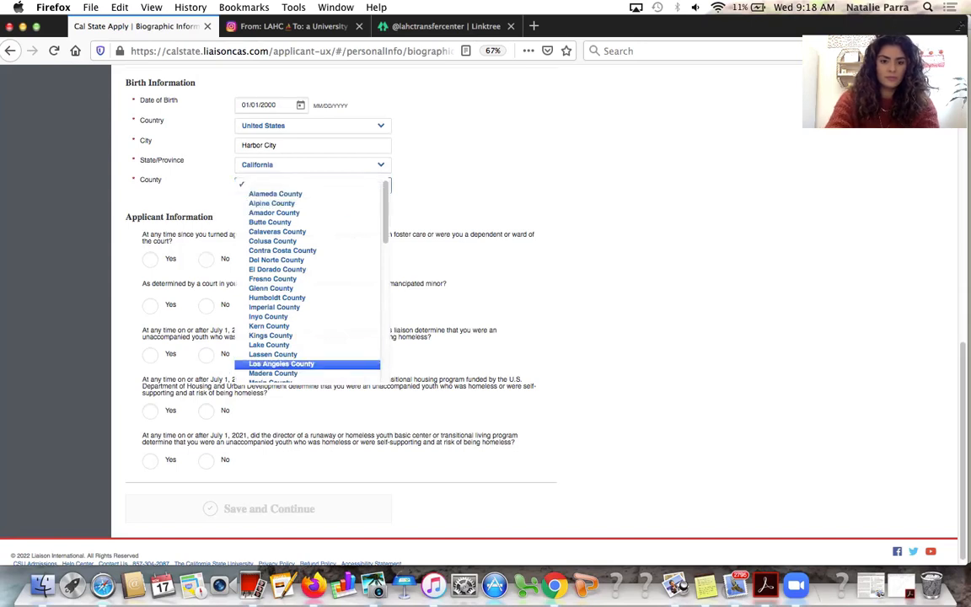
key(Return)
scroll(320, 239, down, 1)
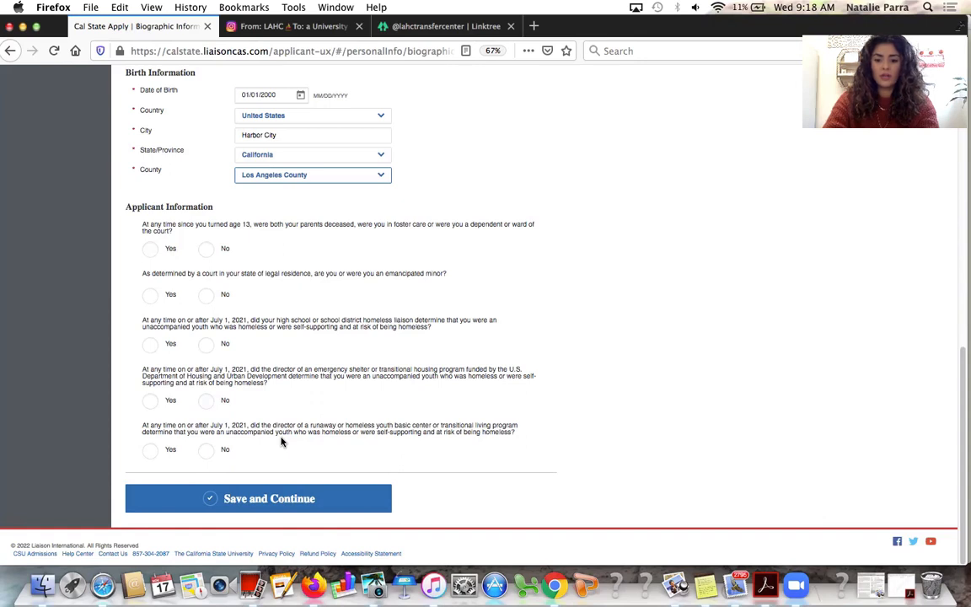
Answer No to the five foster, emancipation, homeless, shelter and runaway questions, save, and proceed to Contact Information
click(205, 250)
click(206, 295)
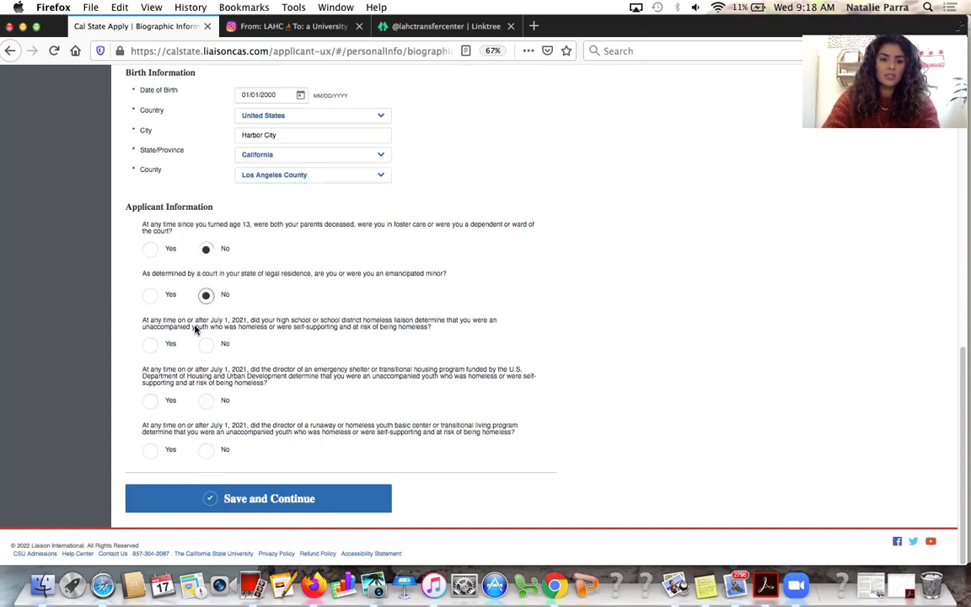
click(207, 346)
click(206, 400)
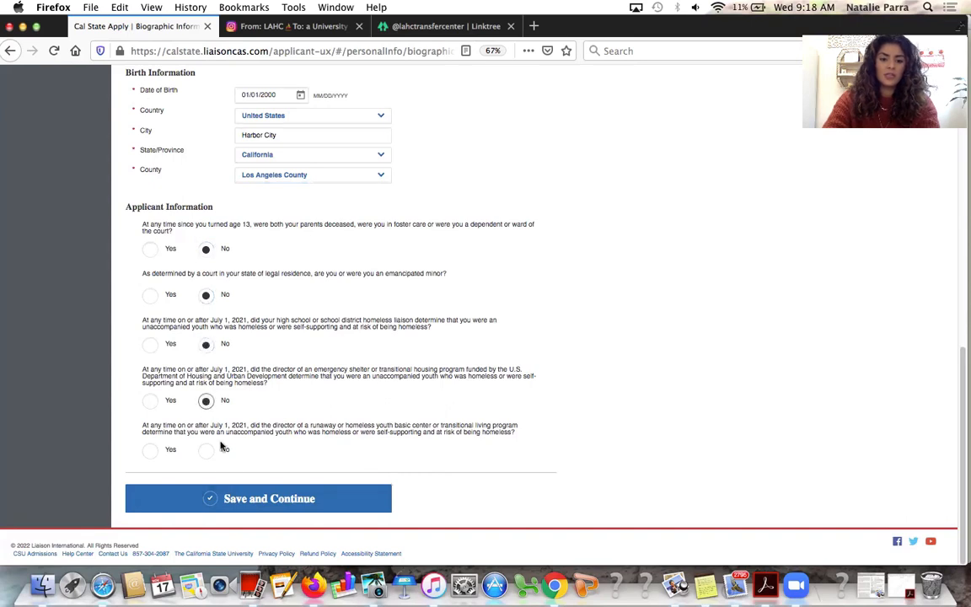
click(207, 450)
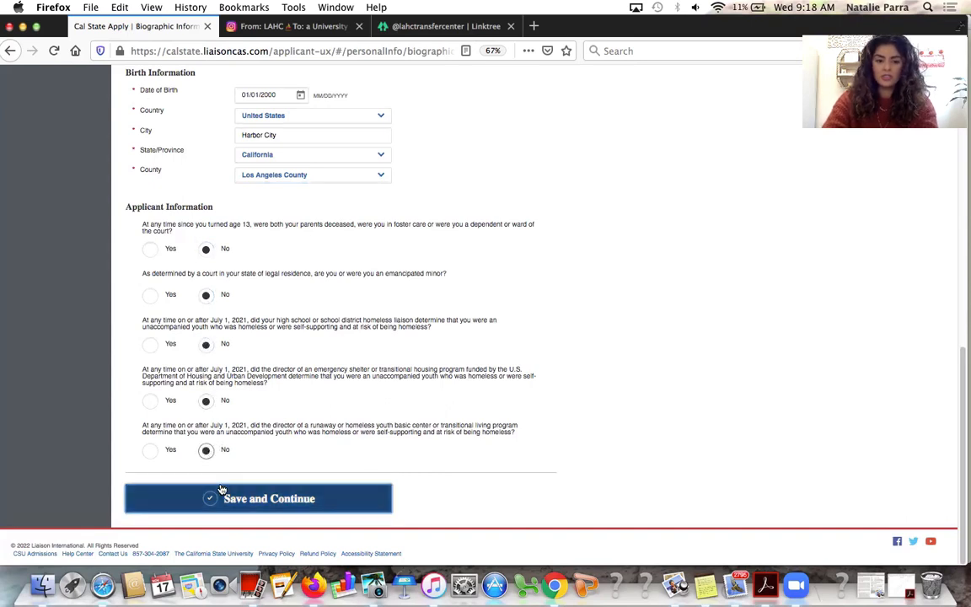
click(213, 496)
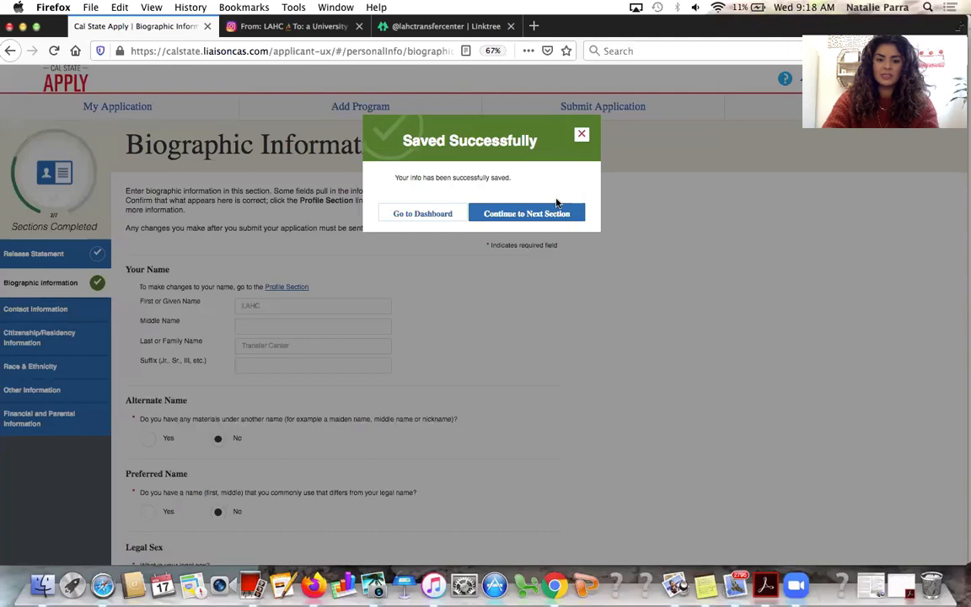
click(554, 214)
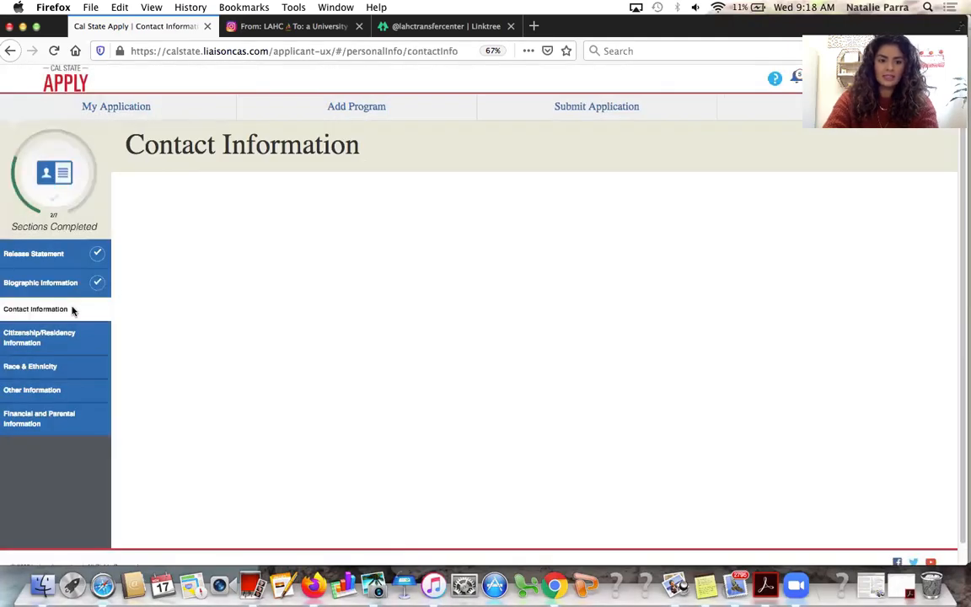
Review the current address, save Contact Information, and proceed to Citizenship/Residency
scroll(279, 314, down, 1)
scroll(279, 314, down, 8)
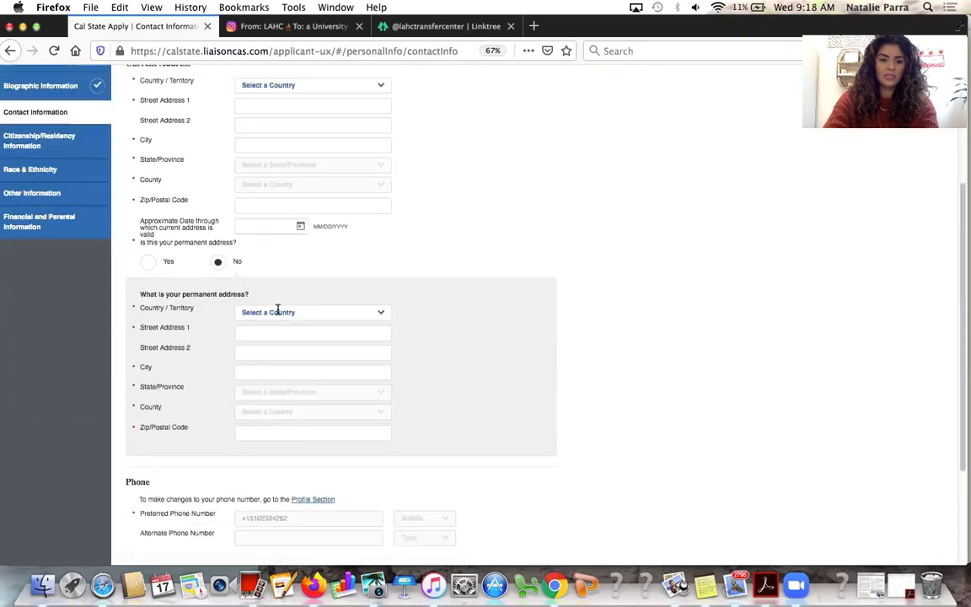
scroll(279, 314, up, 8)
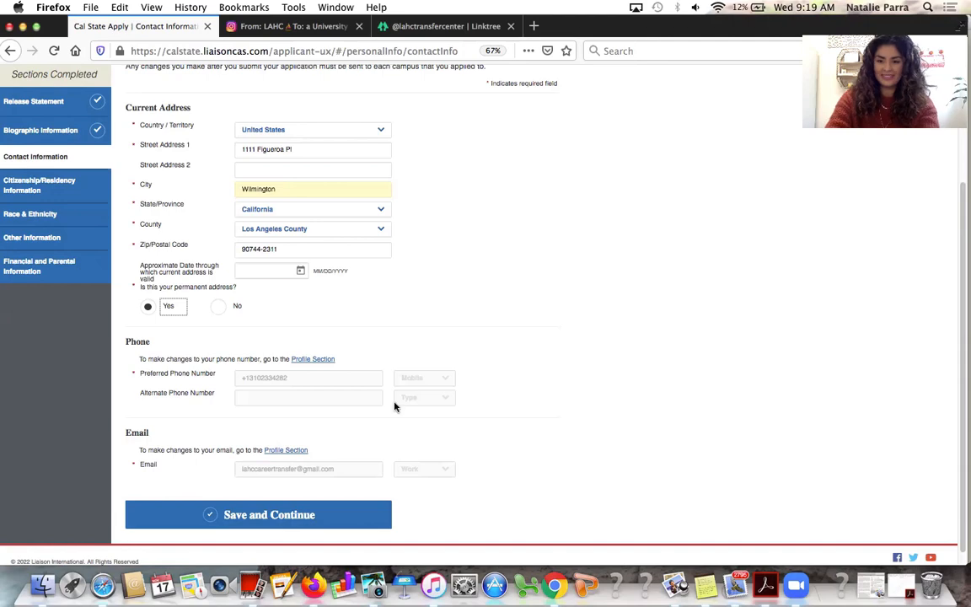
click(332, 537)
click(330, 518)
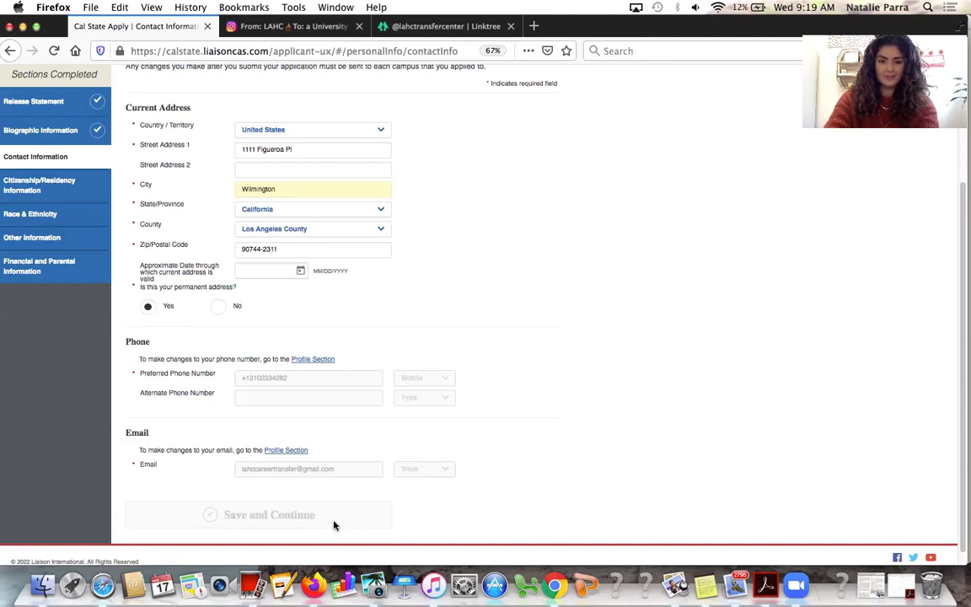
click(543, 215)
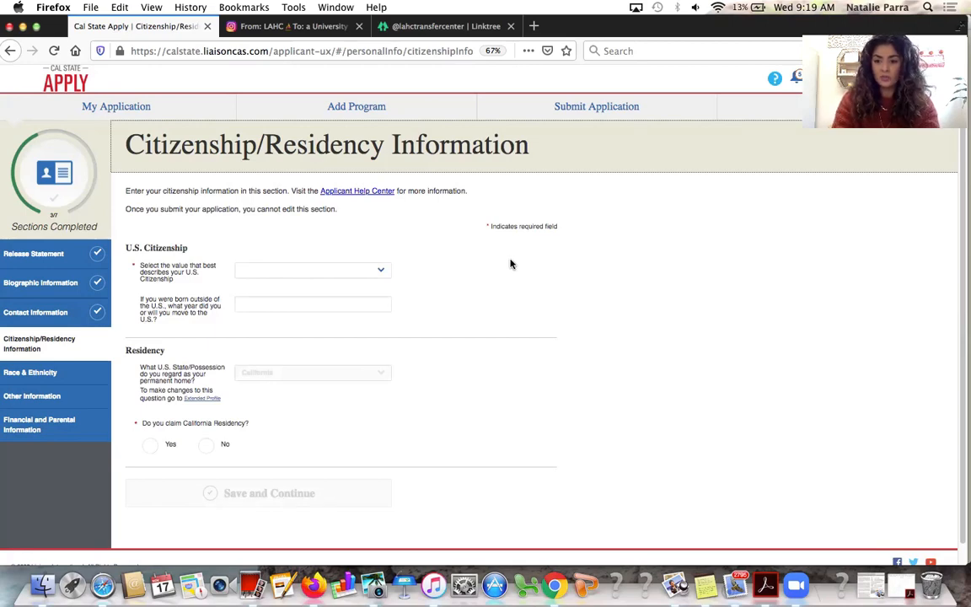
Choose U.S. Citizen, claim California residency, answer No to since birth, and enter 05/05/2005
click(336, 273)
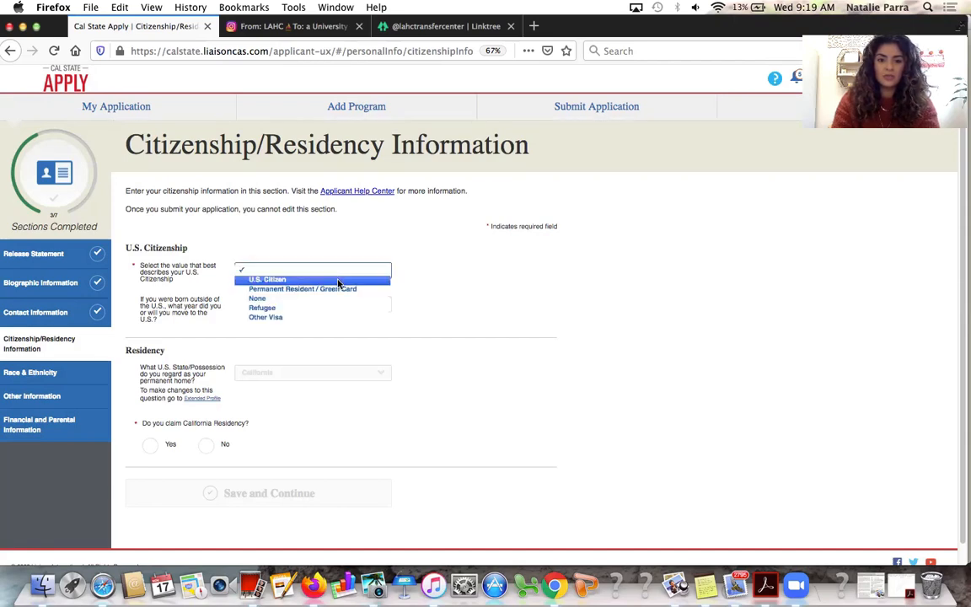
click(338, 280)
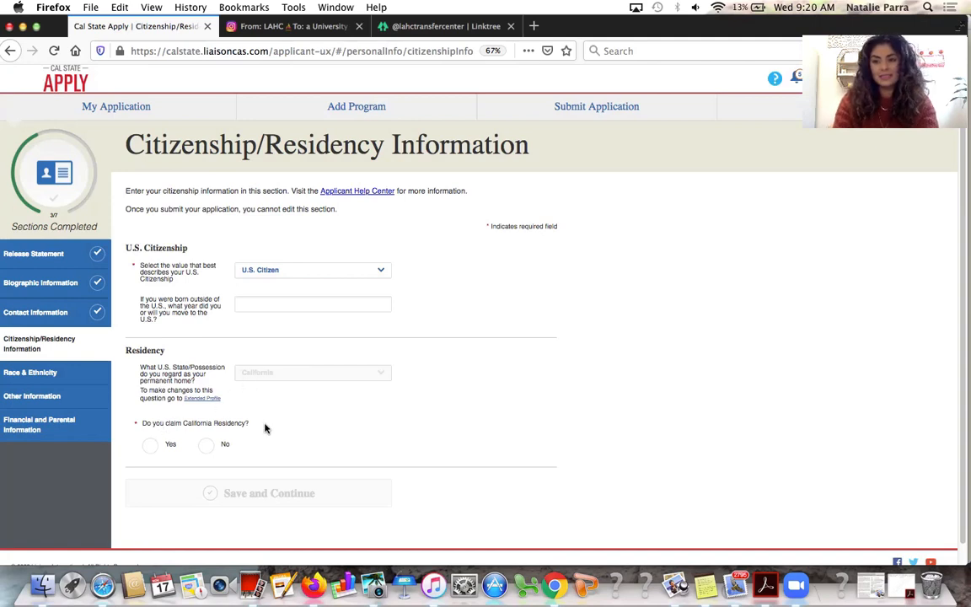
click(151, 447)
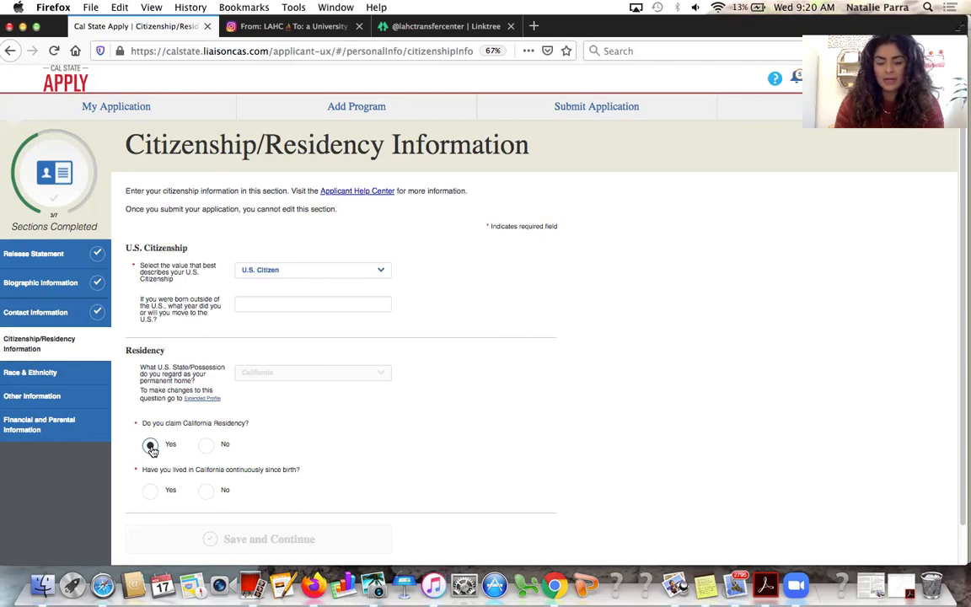
click(151, 492)
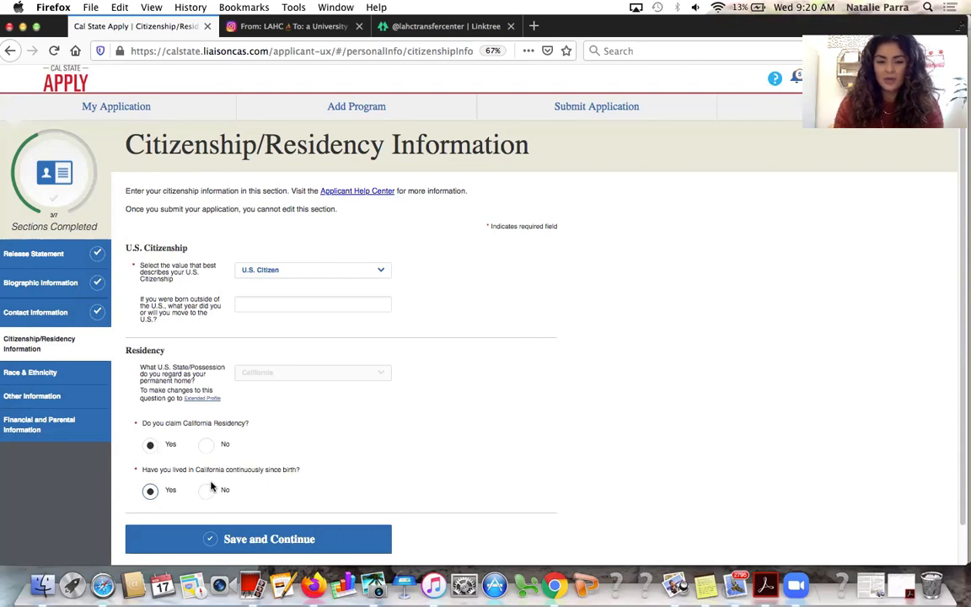
scroll(212, 486, down, 1)
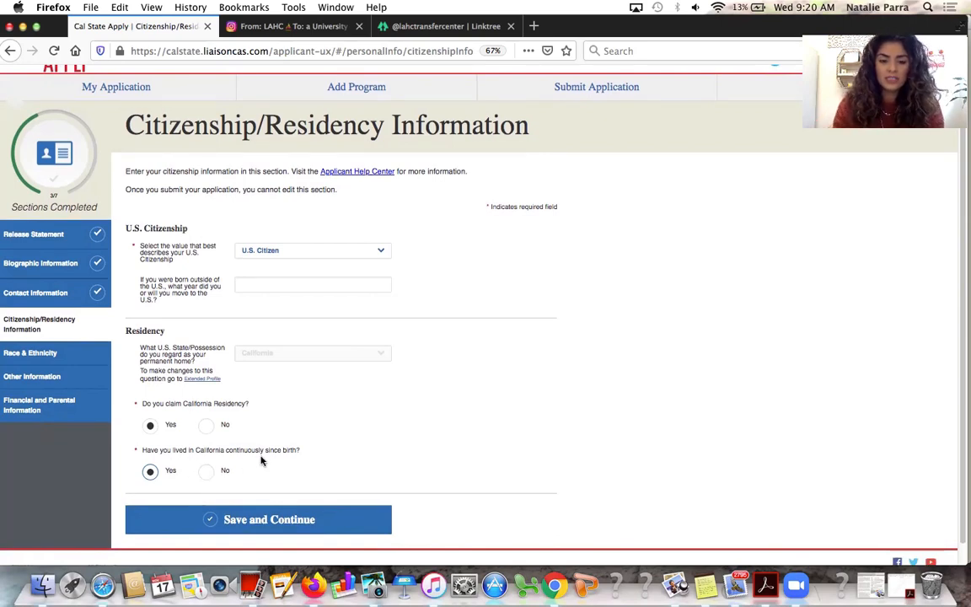
click(207, 472)
scroll(236, 488, down, 1)
click(263, 501)
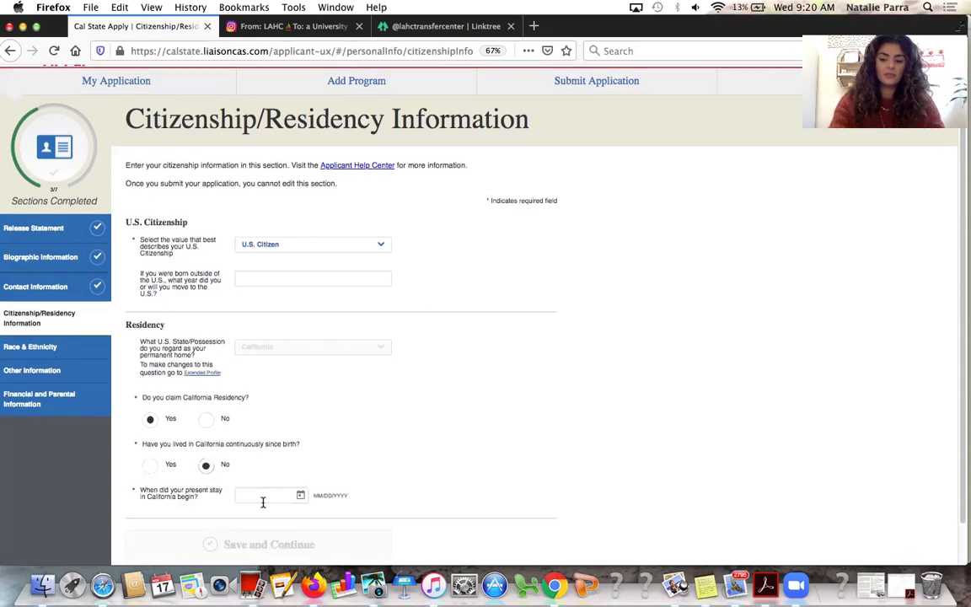
text(05/05)
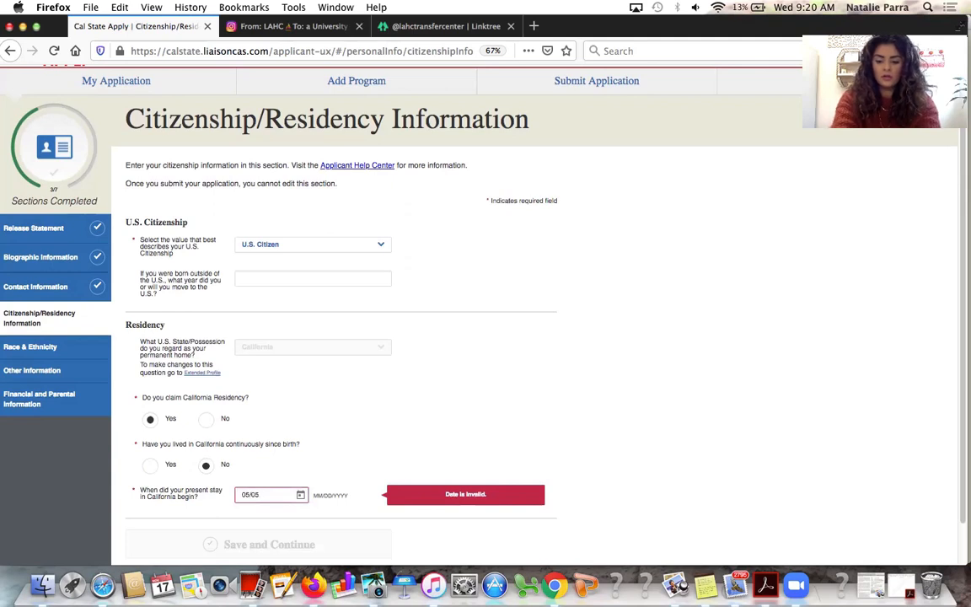
text(/200)
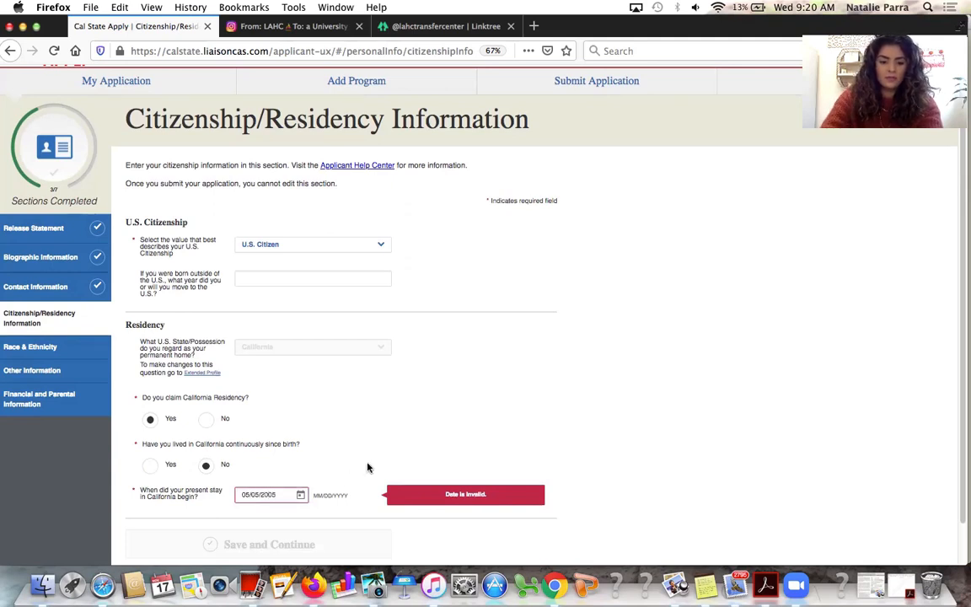
text(5)
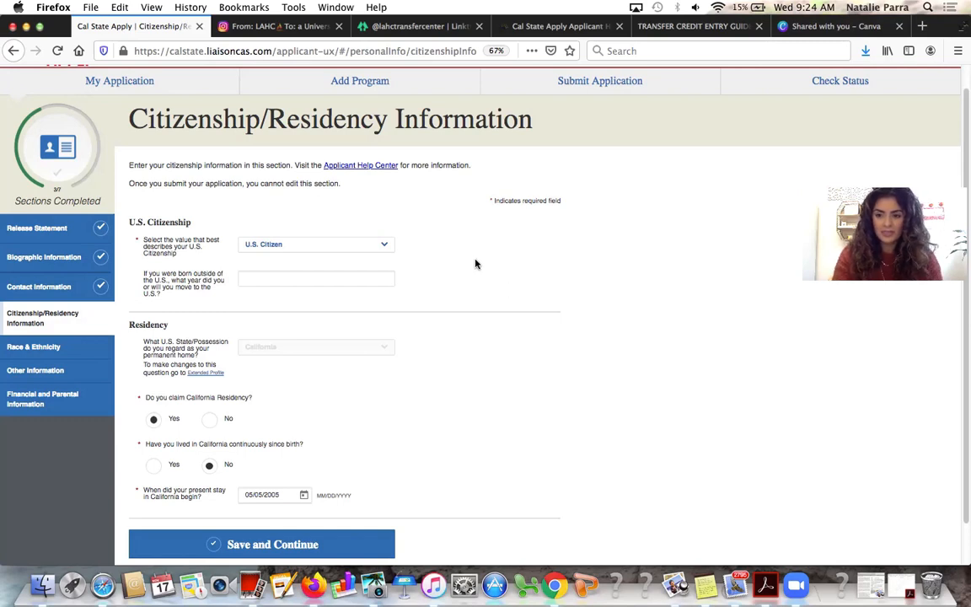
Change U.S. citizenship status to None with Costa Rica as country of citizenship
click(322, 252)
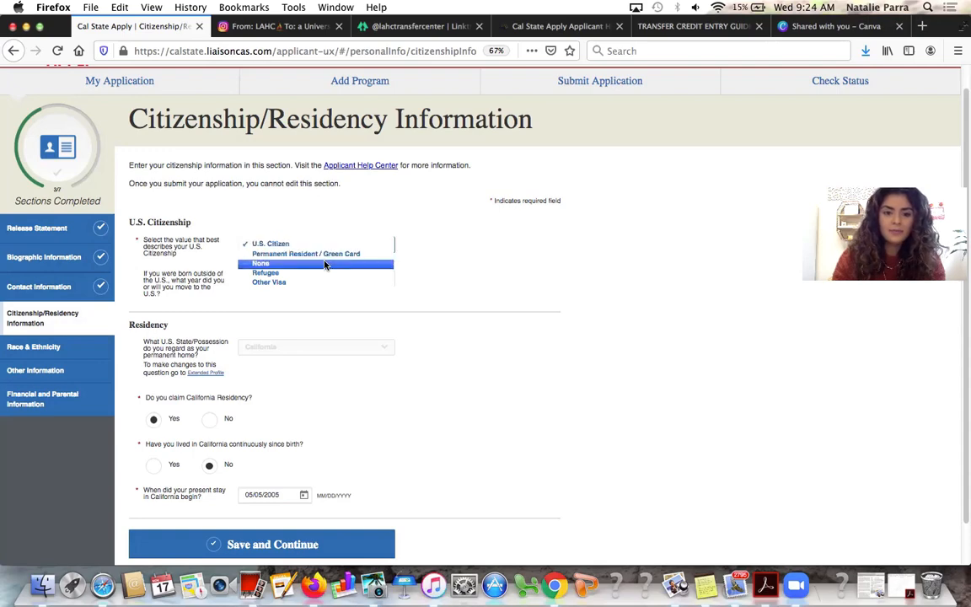
click(324, 265)
click(273, 282)
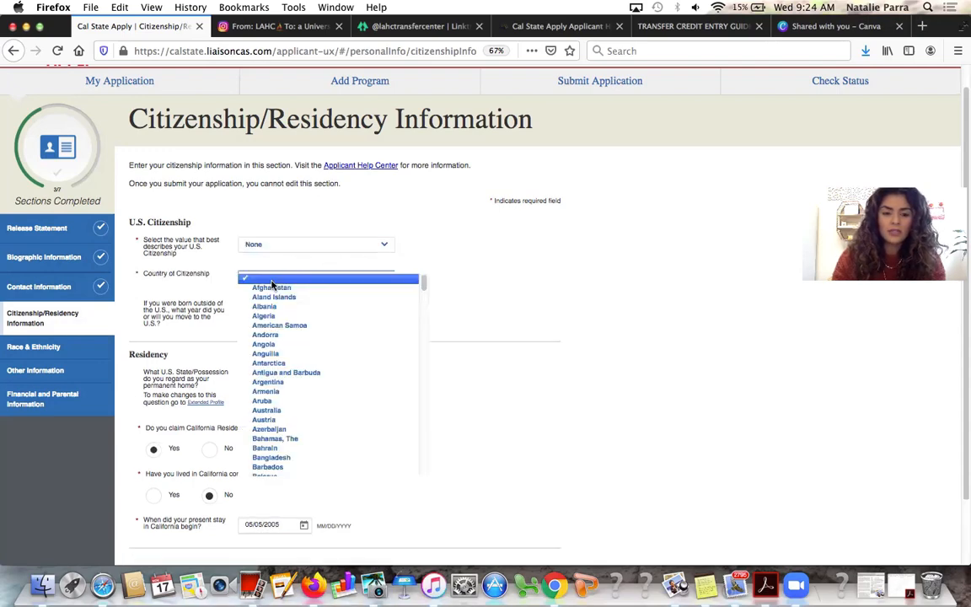
scroll(278, 288, down, 10)
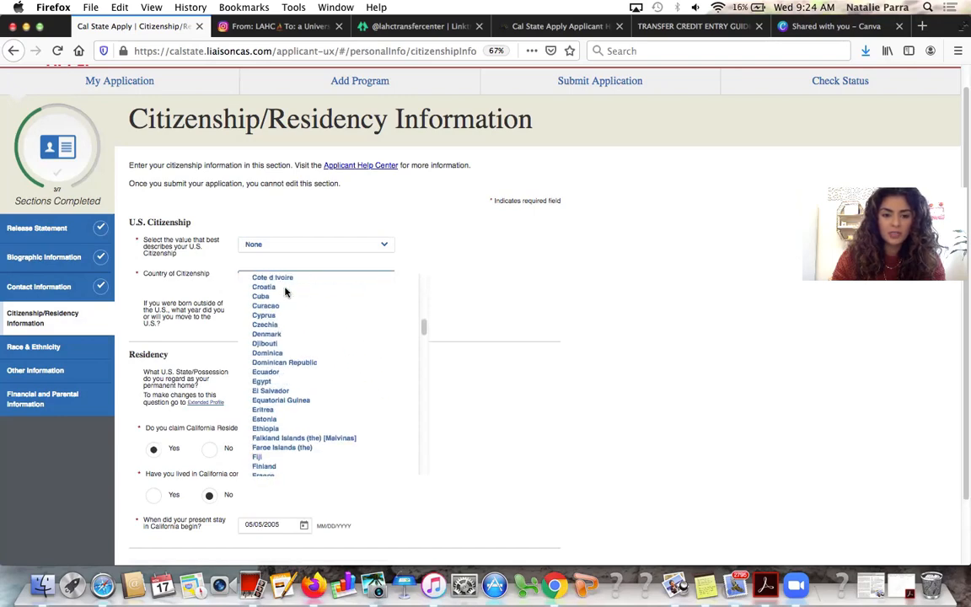
scroll(286, 353, down, 1)
scroll(284, 357, up, 3)
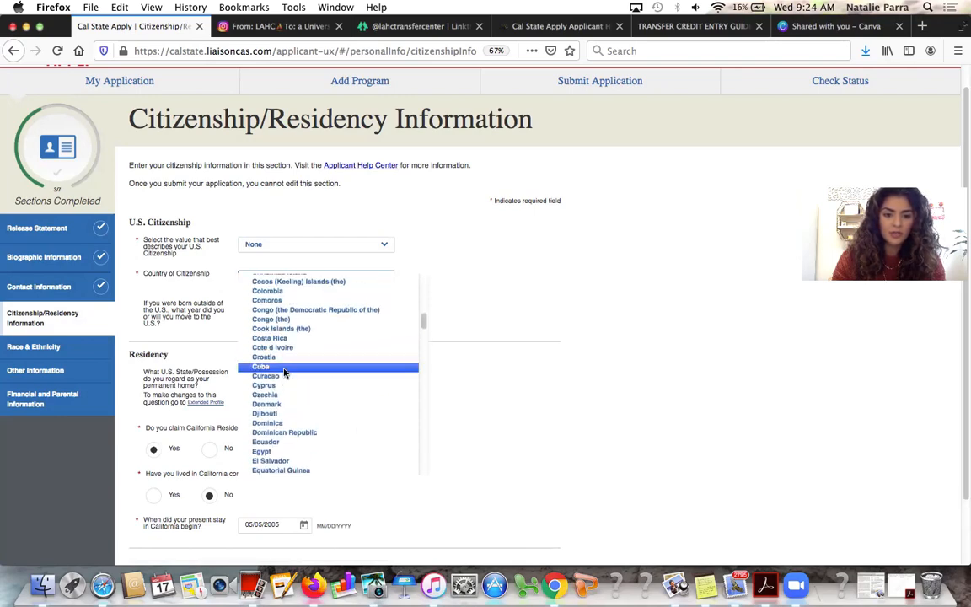
scroll(284, 373, up, 2)
scroll(285, 384, down, 1)
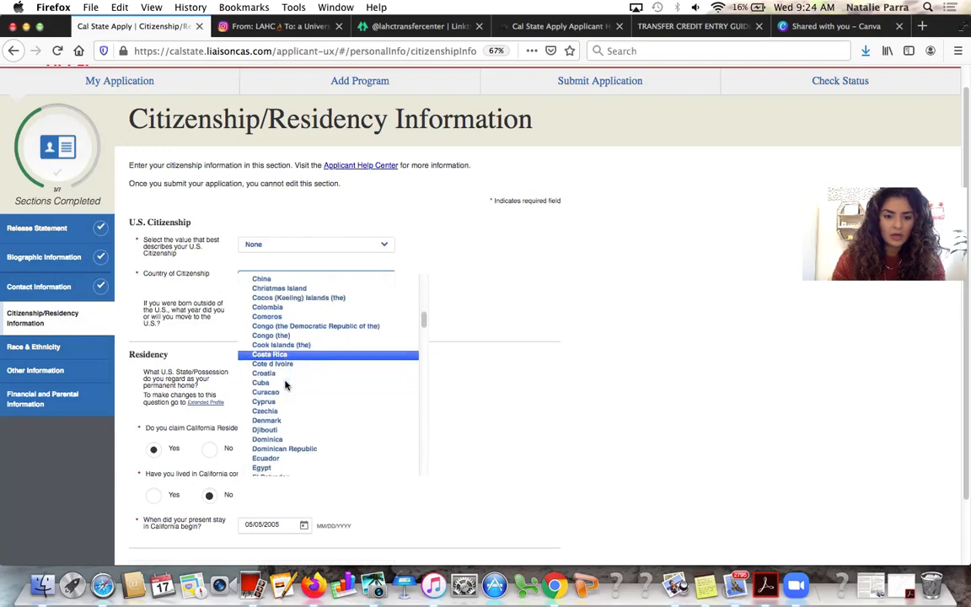
scroll(285, 385, down, 1)
scroll(285, 386, up, 2)
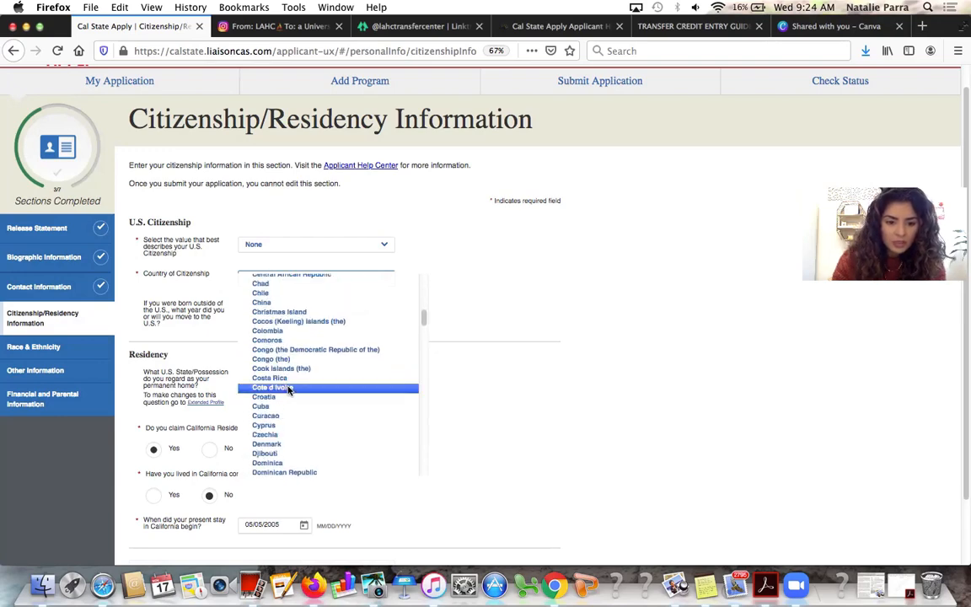
click(289, 379)
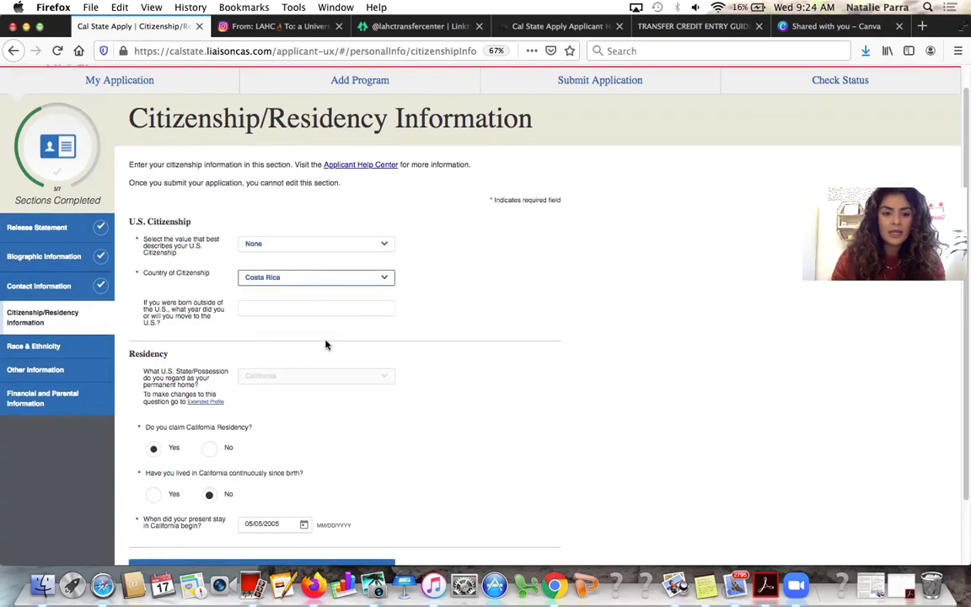
Enter arrival year 2002, correct the stay start to 02/01/2002, and save
scroll(326, 343, down, 1)
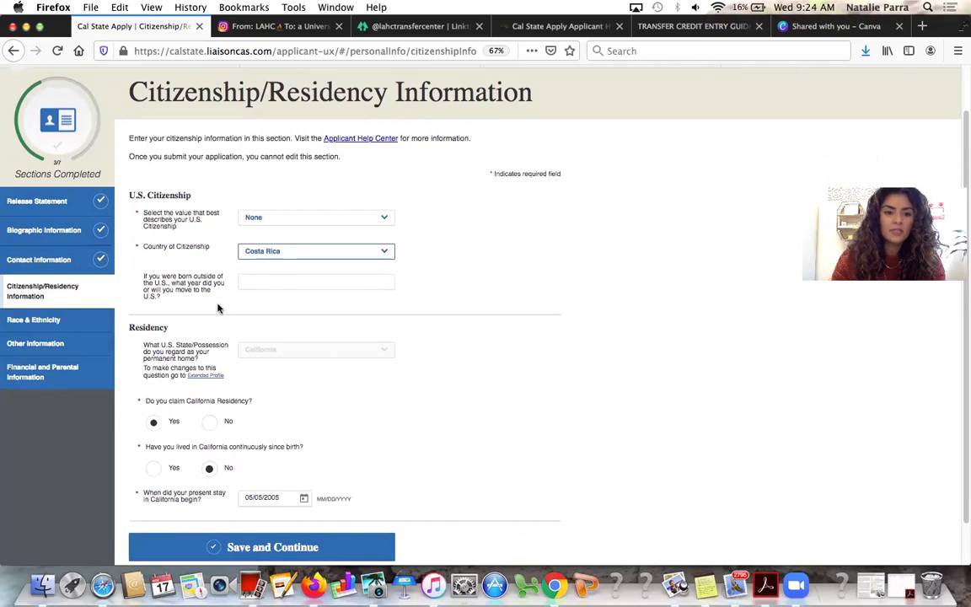
click(533, 343)
scroll(532, 342, down, 1)
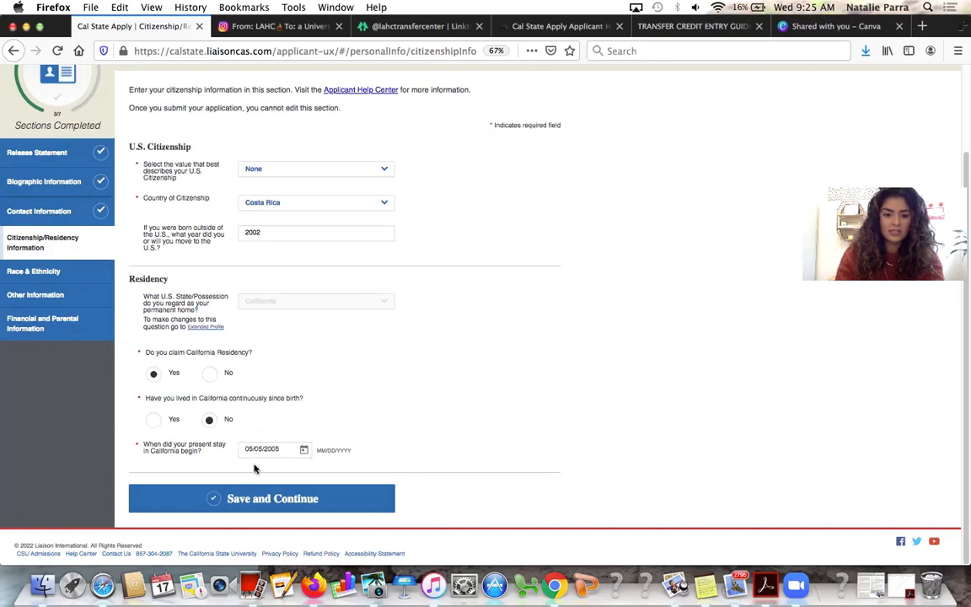
key(BackSpace)
text(2)
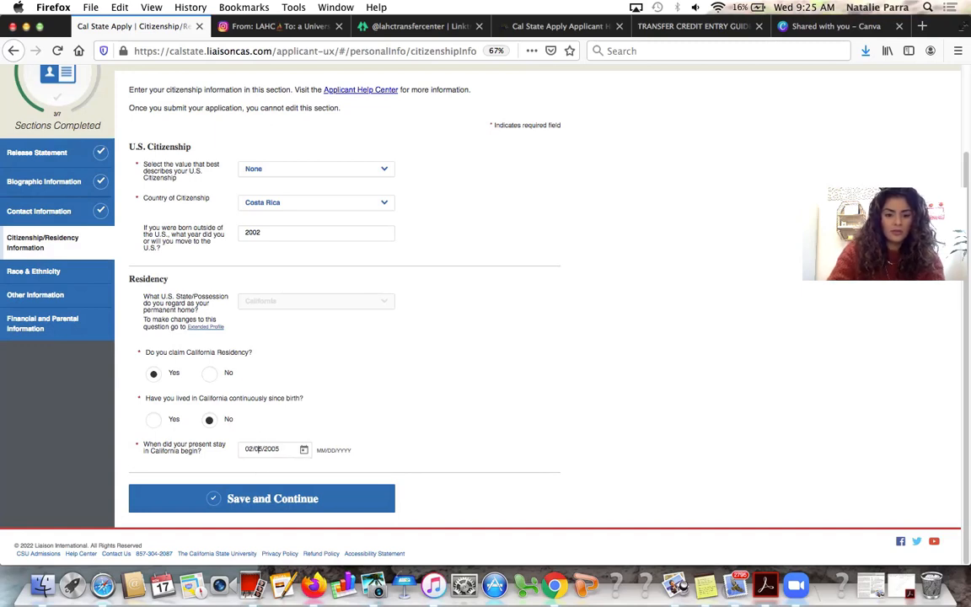
key(BackSpace)
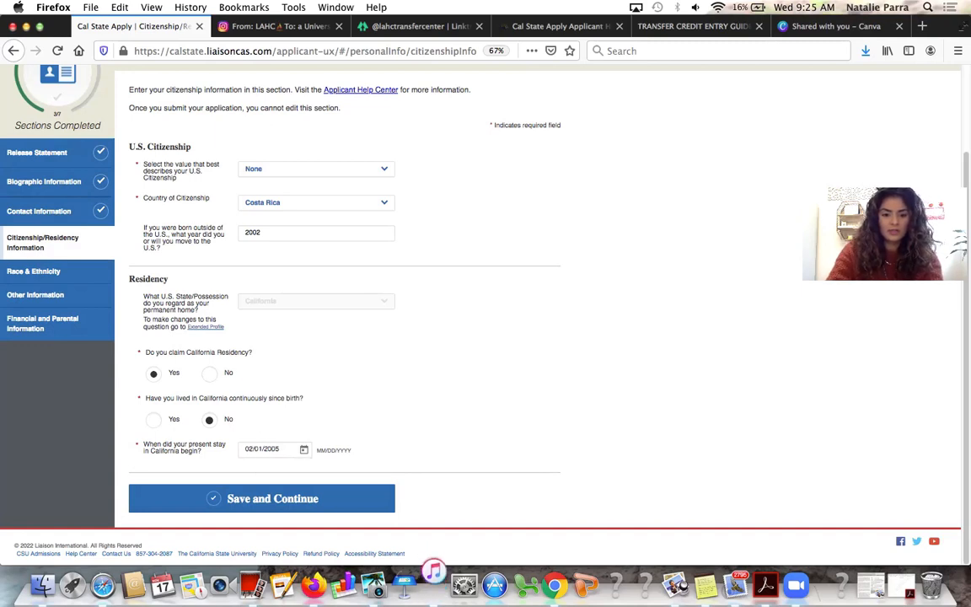
text(2)
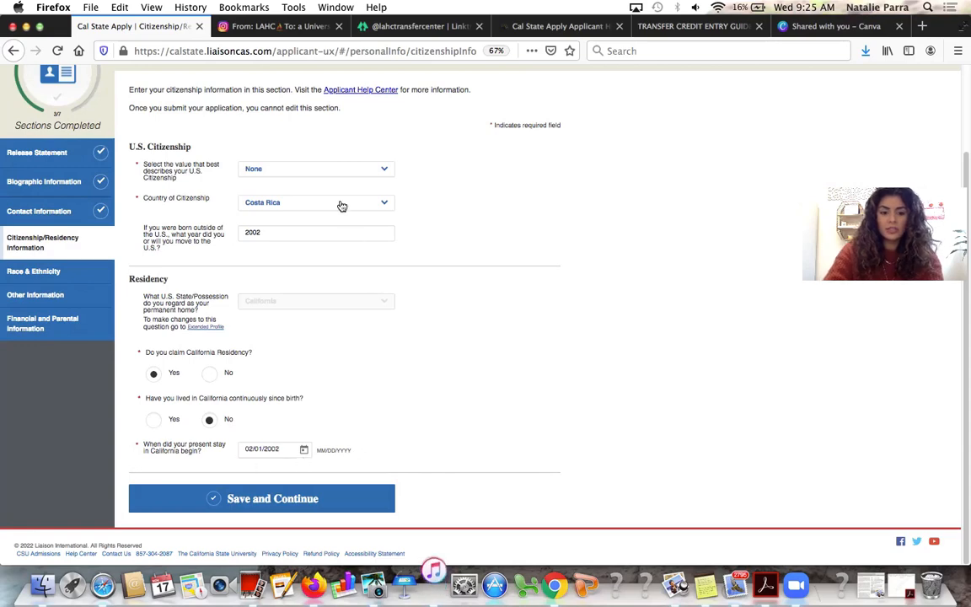
click(316, 504)
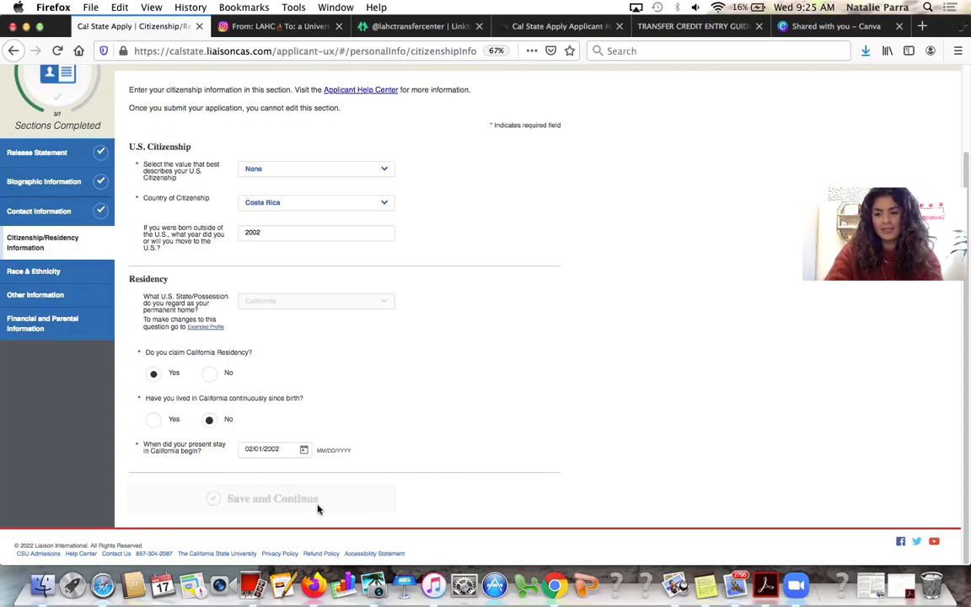
click(558, 210)
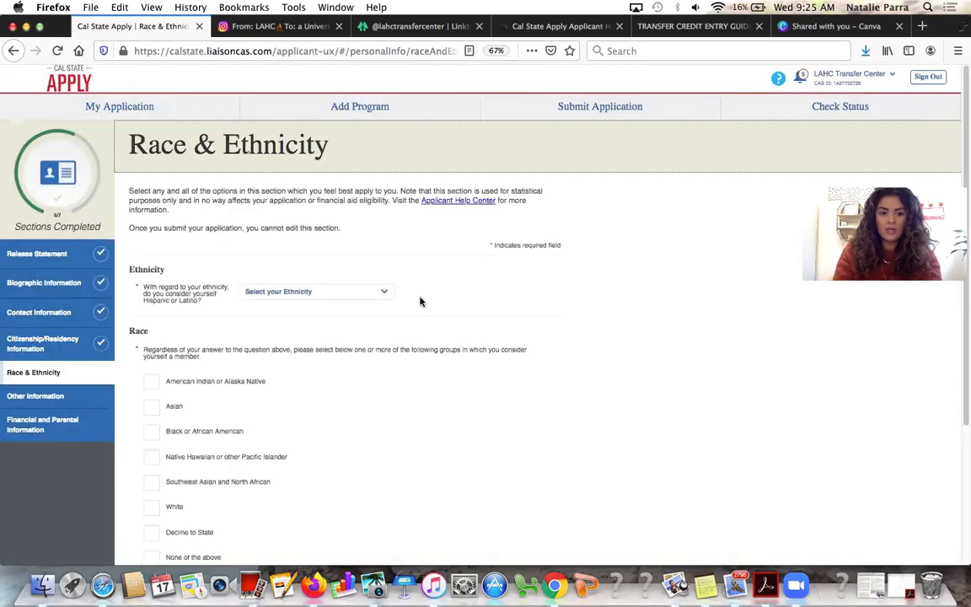
Answer Hispanic Yes with Costa Rican background, race Decline to State, summary Hispanic or Latino, and save
click(329, 293)
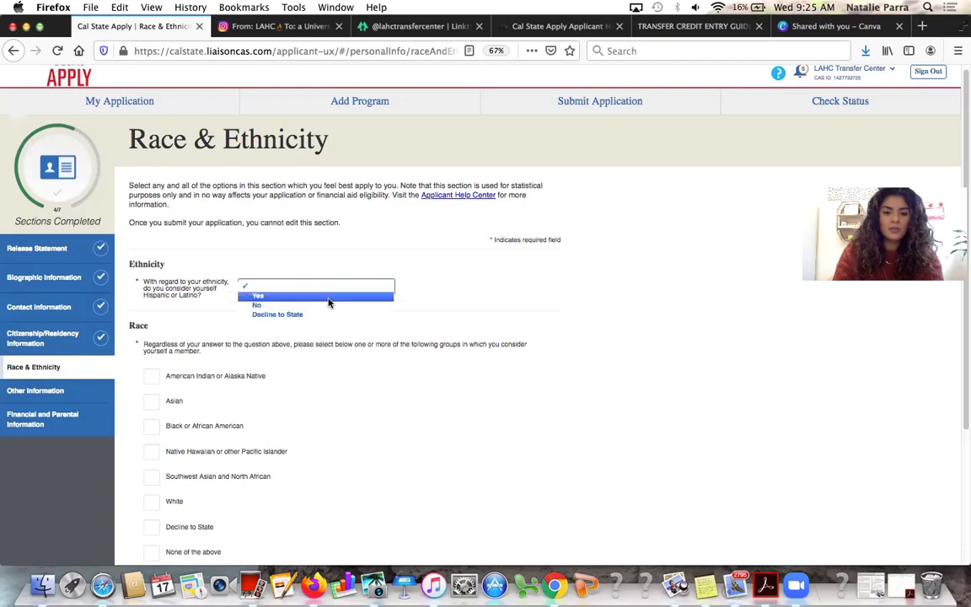
click(256, 296)
scroll(284, 347, down, 4)
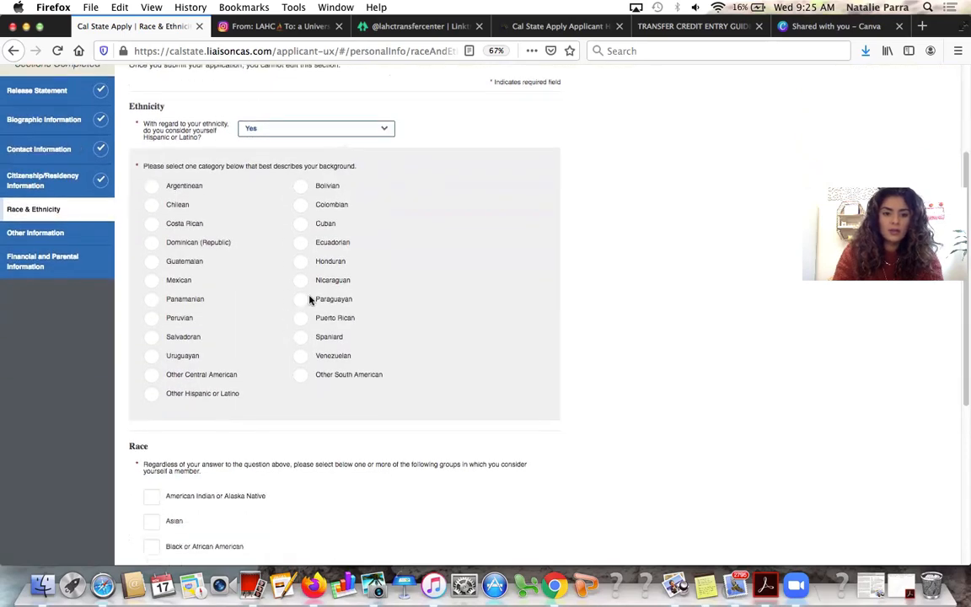
click(182, 222)
scroll(313, 301, down, 6)
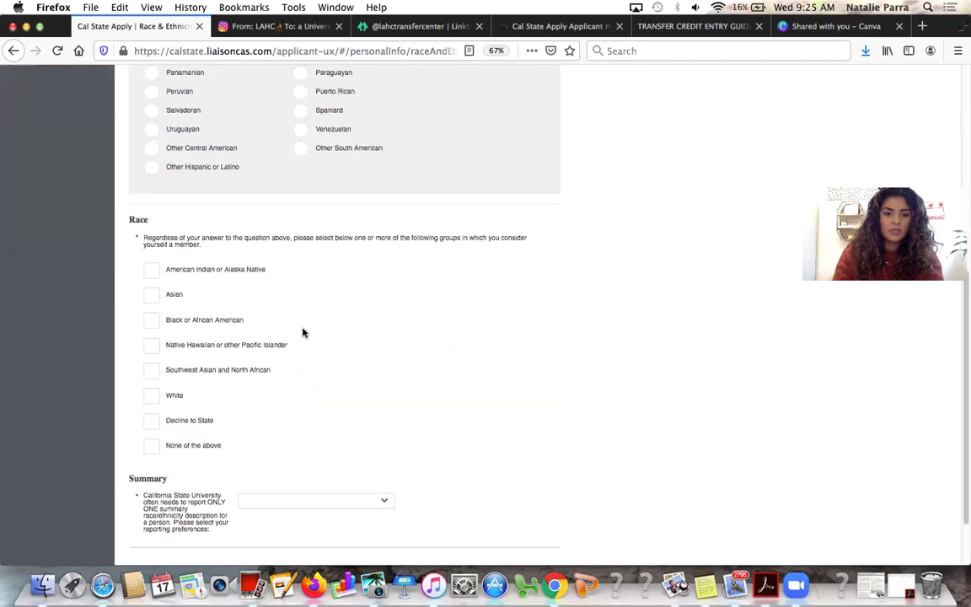
scroll(210, 455, down, 2)
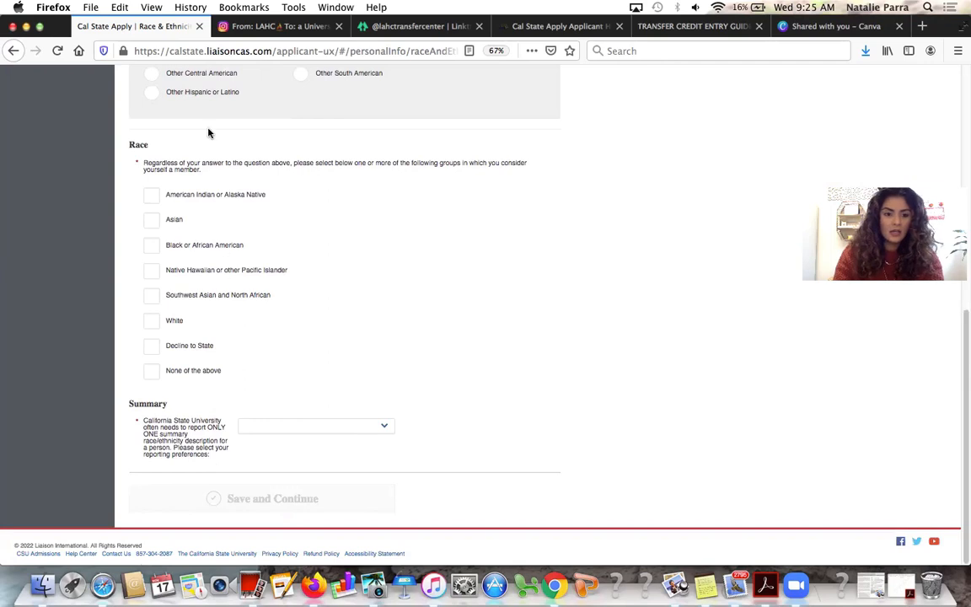
click(189, 347)
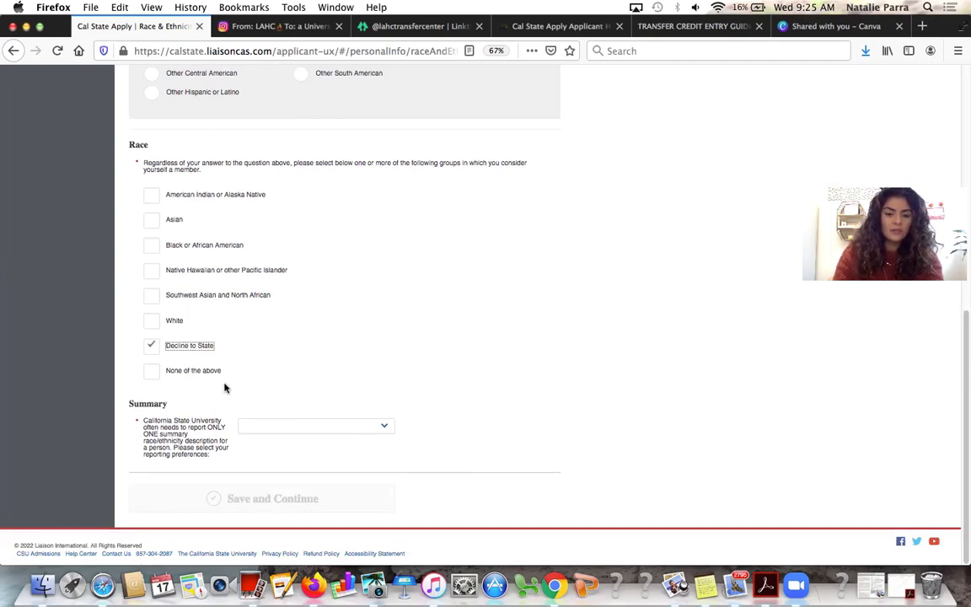
click(268, 432)
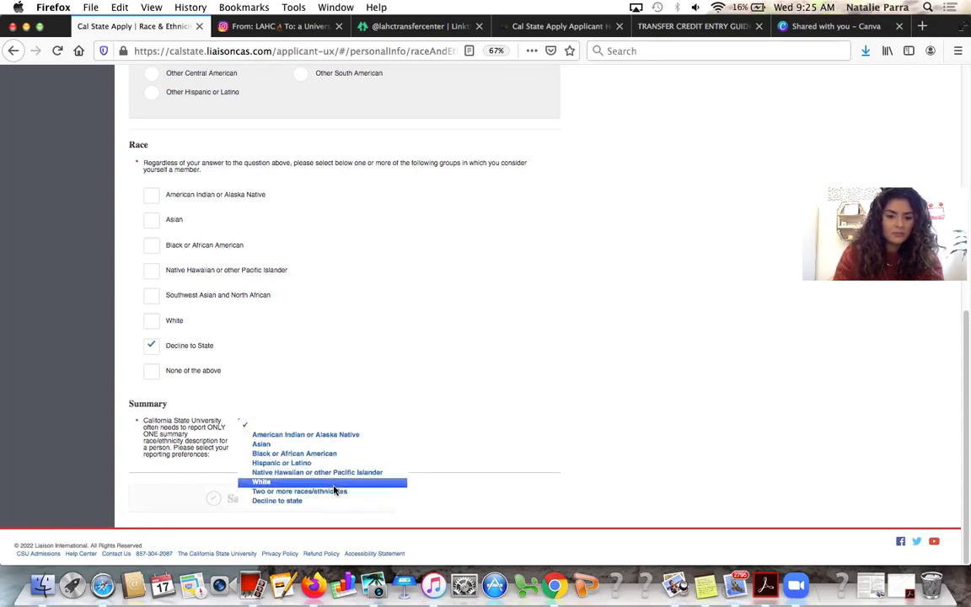
click(324, 462)
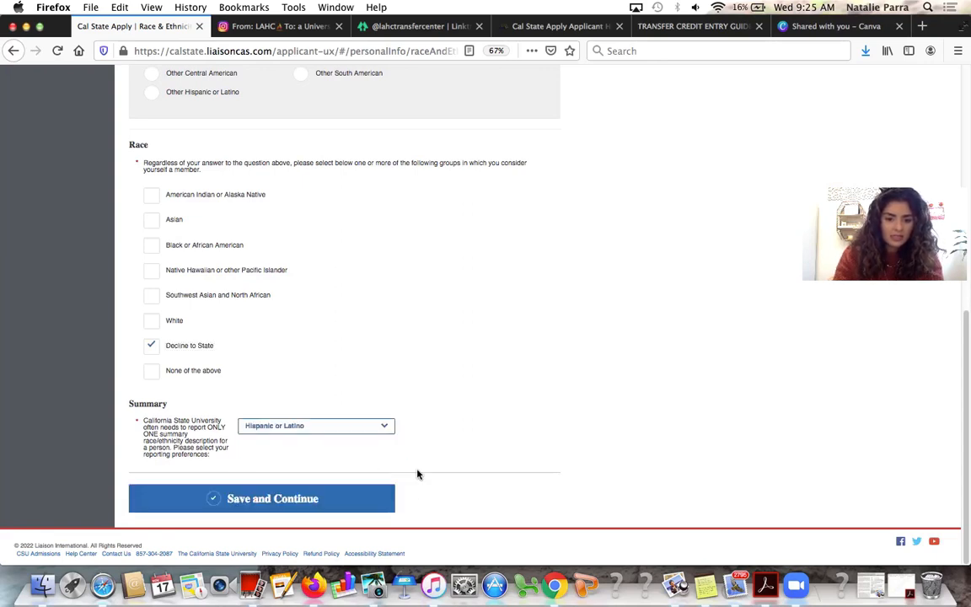
click(347, 489)
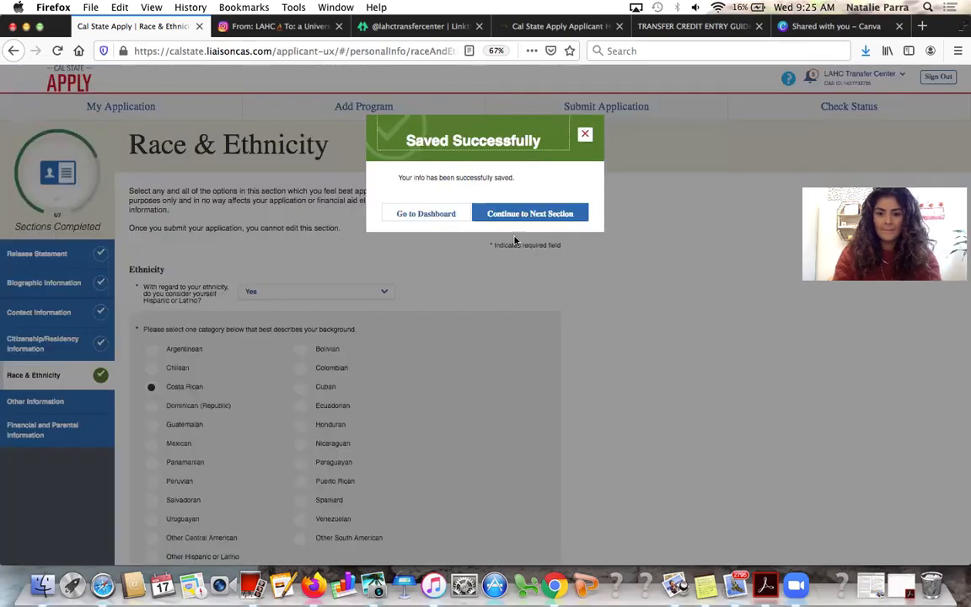
click(529, 207)
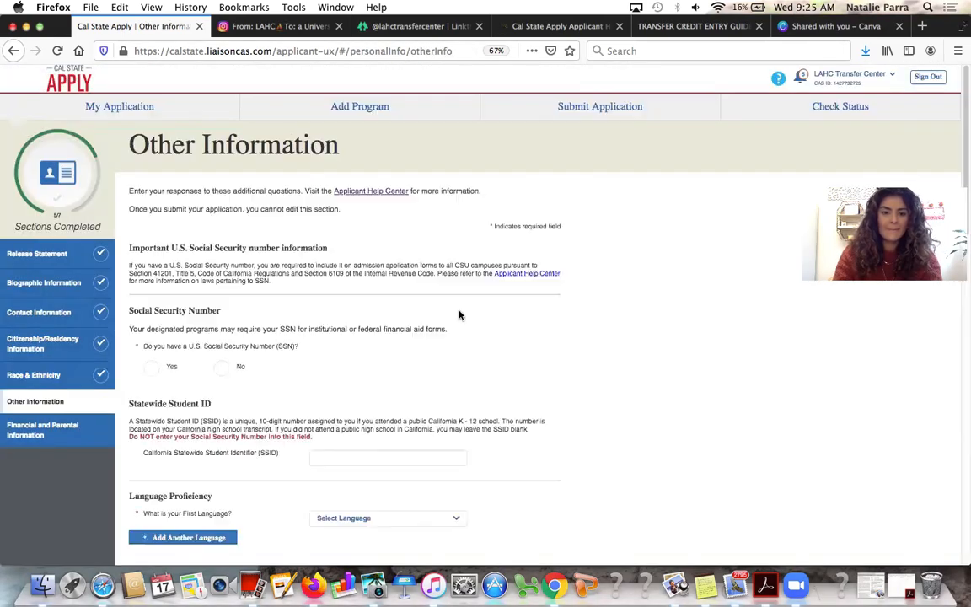
Answer No to having a Social Security Number and check the no-SSN acknowledgement
scroll(318, 225, down, 1)
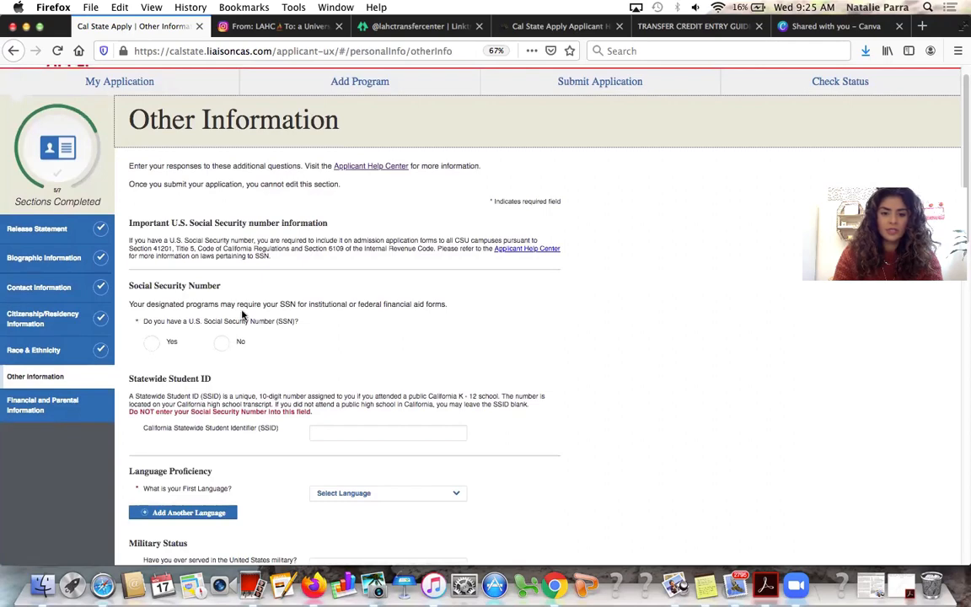
click(173, 342)
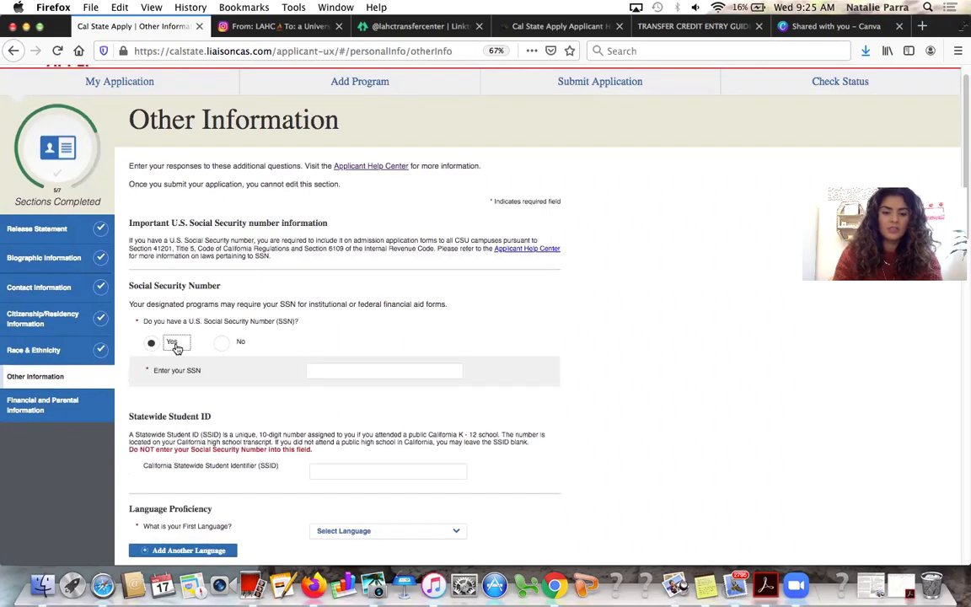
scroll(177, 348, down, 2)
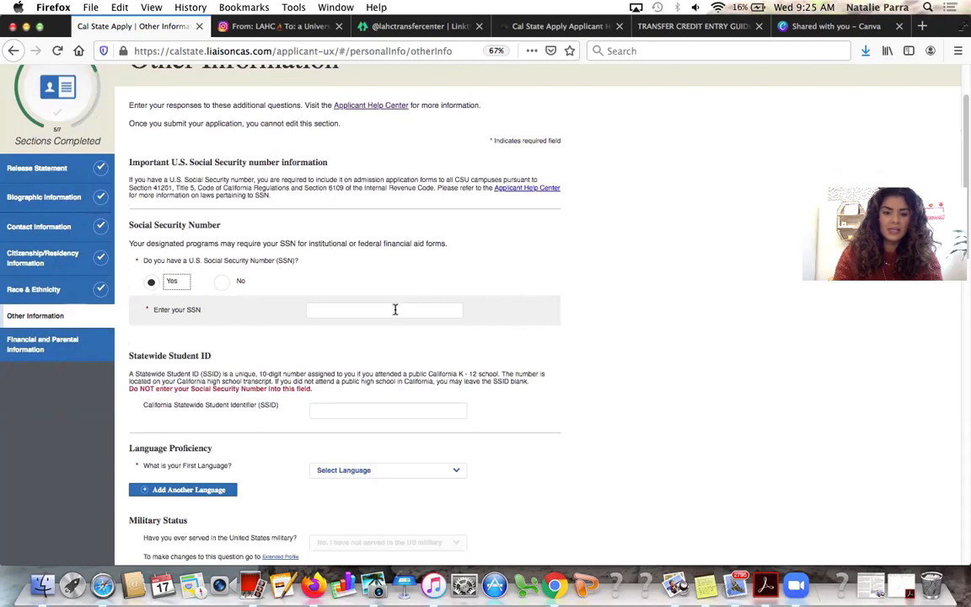
scroll(282, 400, down, 2)
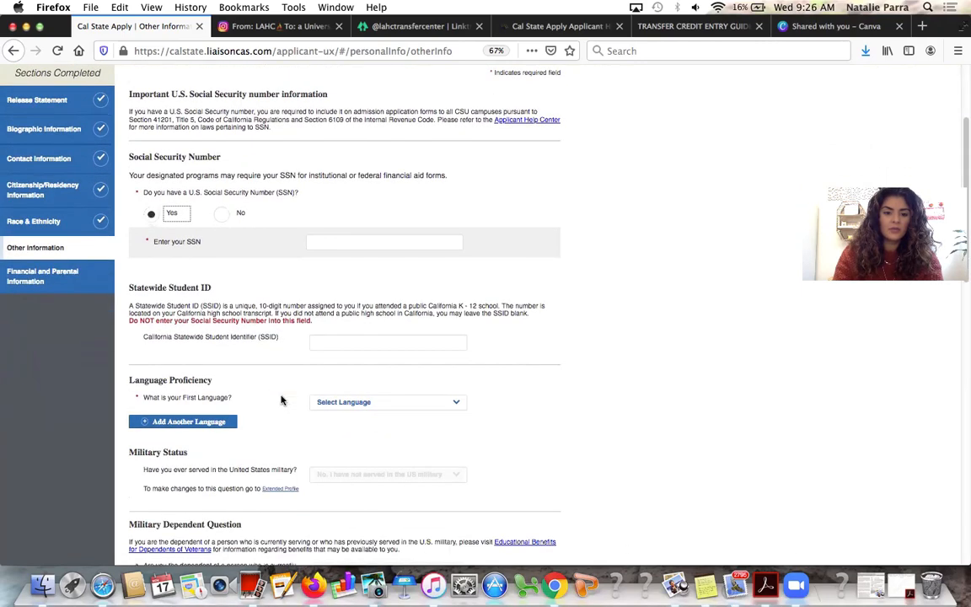
click(236, 213)
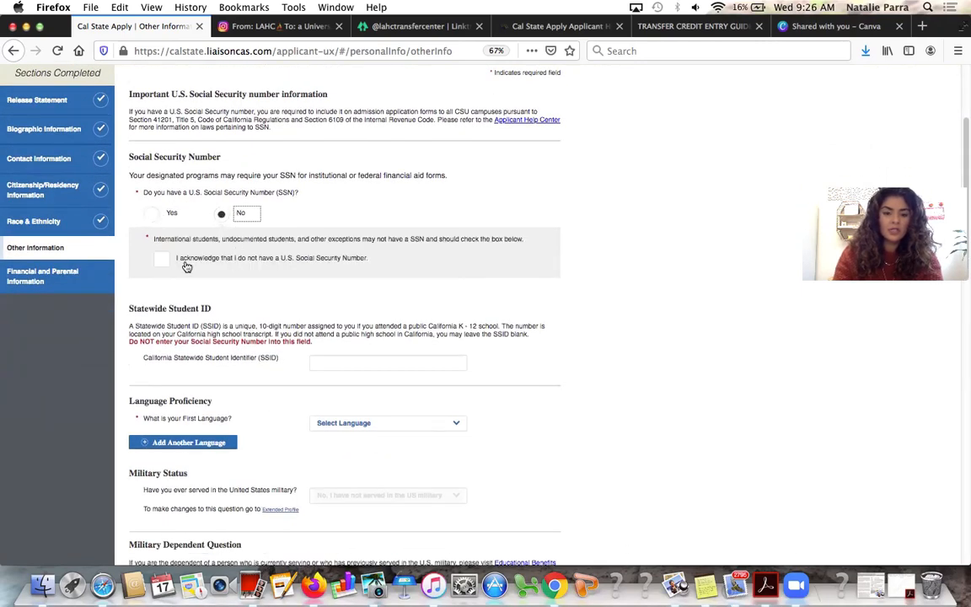
click(163, 260)
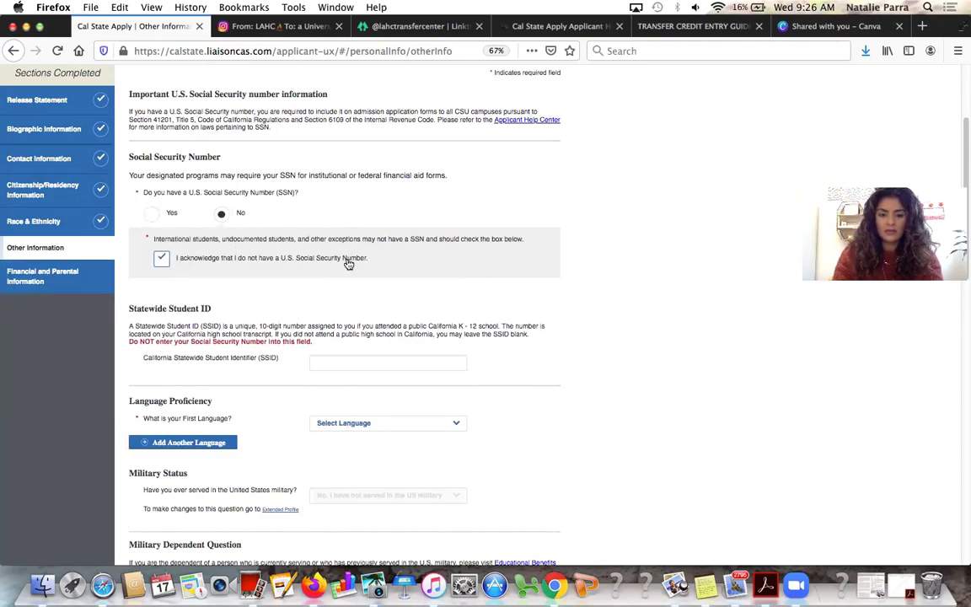
scroll(347, 263, down, 3)
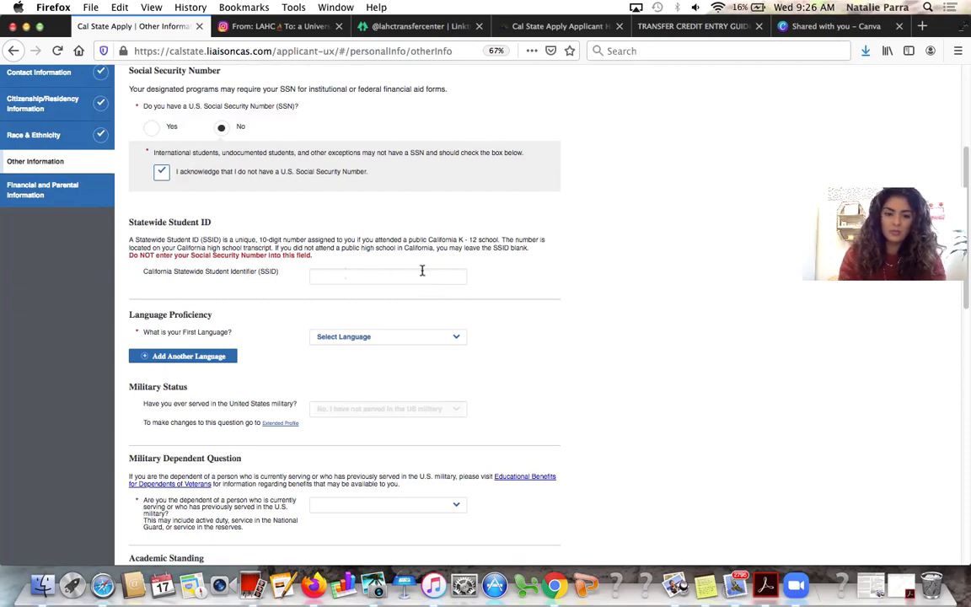
Set the first language to English, then add and remove an extra language row
scroll(412, 268, down, 1)
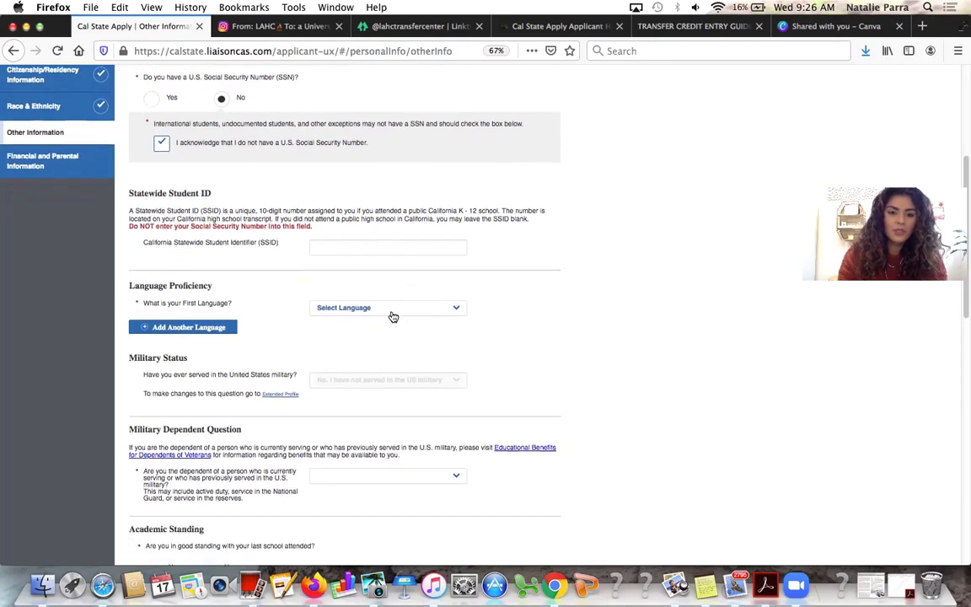
click(392, 316)
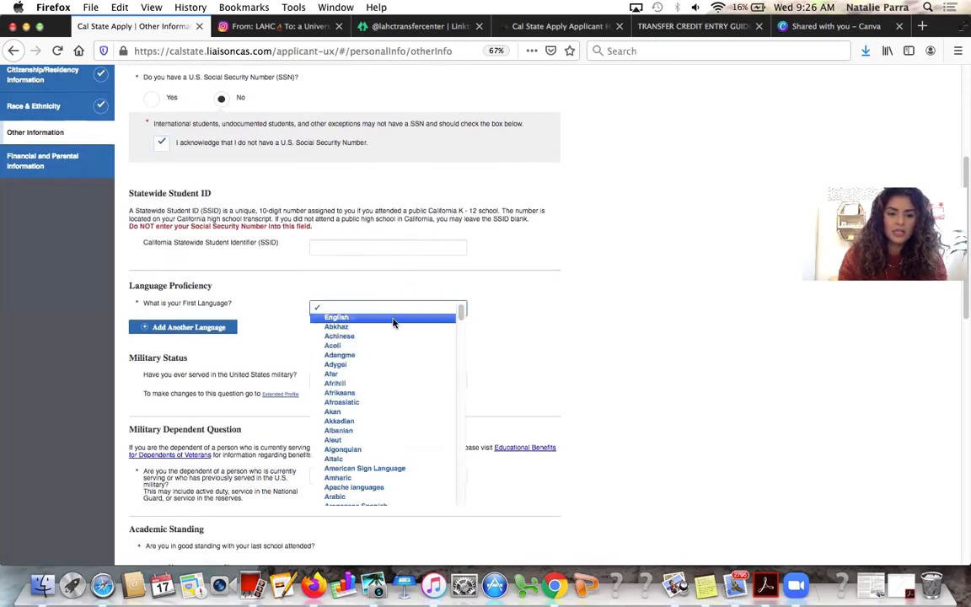
click(394, 320)
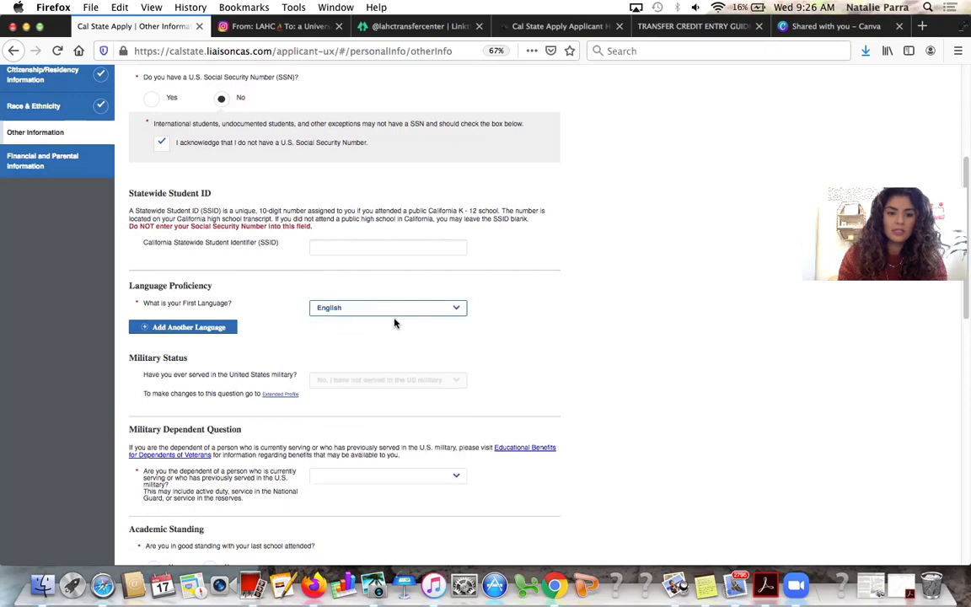
scroll(394, 324, down, 2)
scroll(393, 323, down, 2)
click(229, 208)
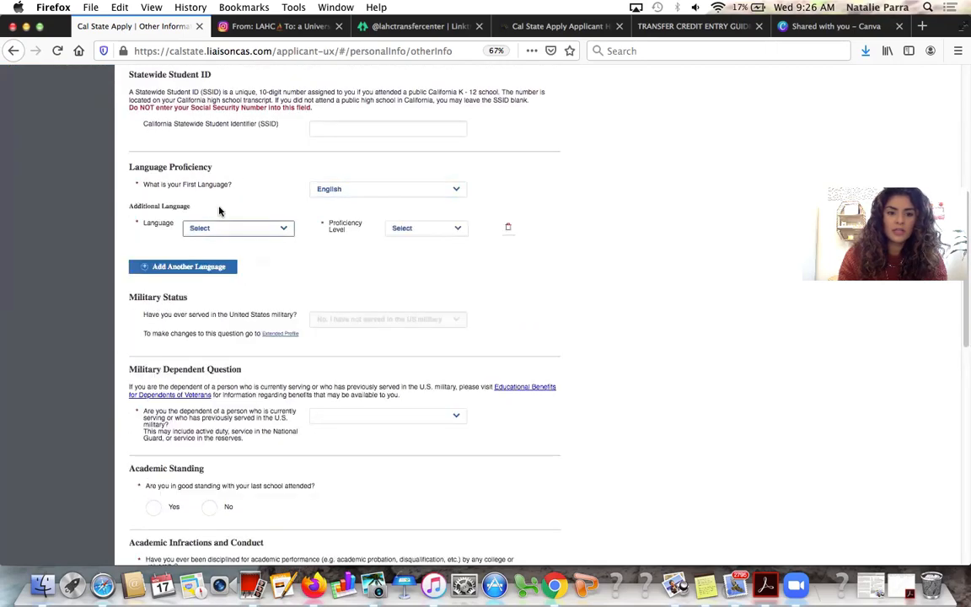
click(247, 232)
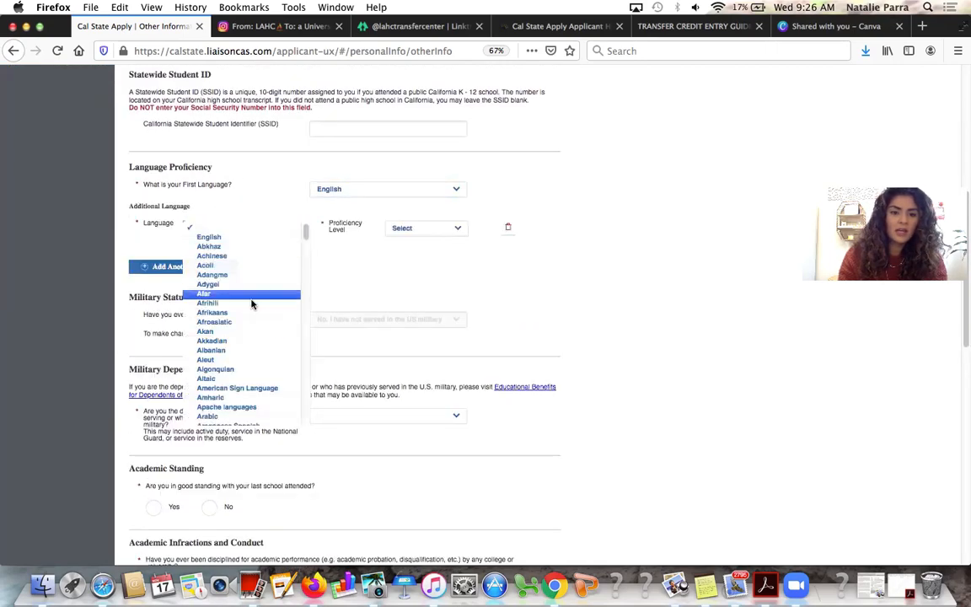
scroll(240, 386, down, 5)
scroll(240, 386, down, 20)
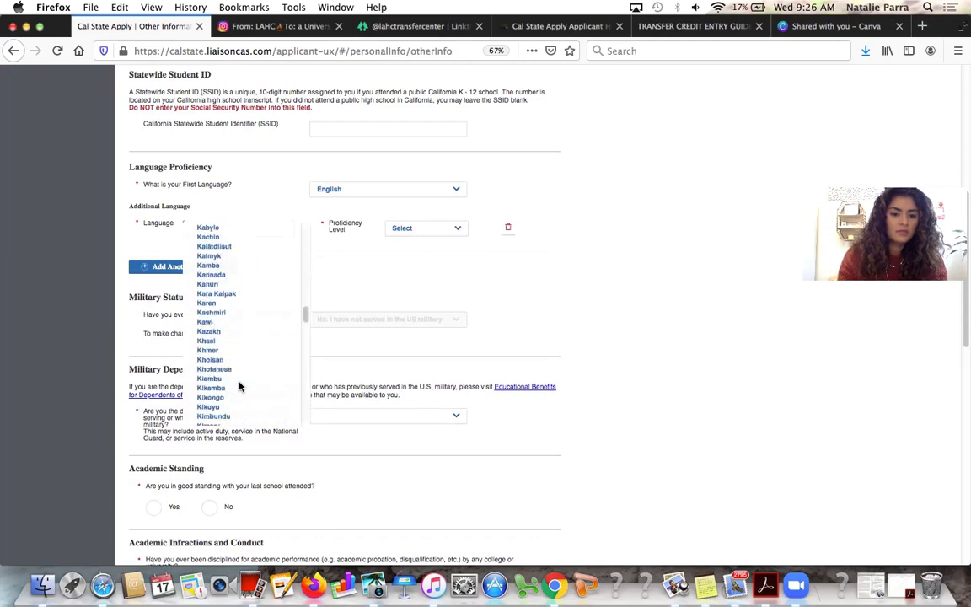
click(240, 231)
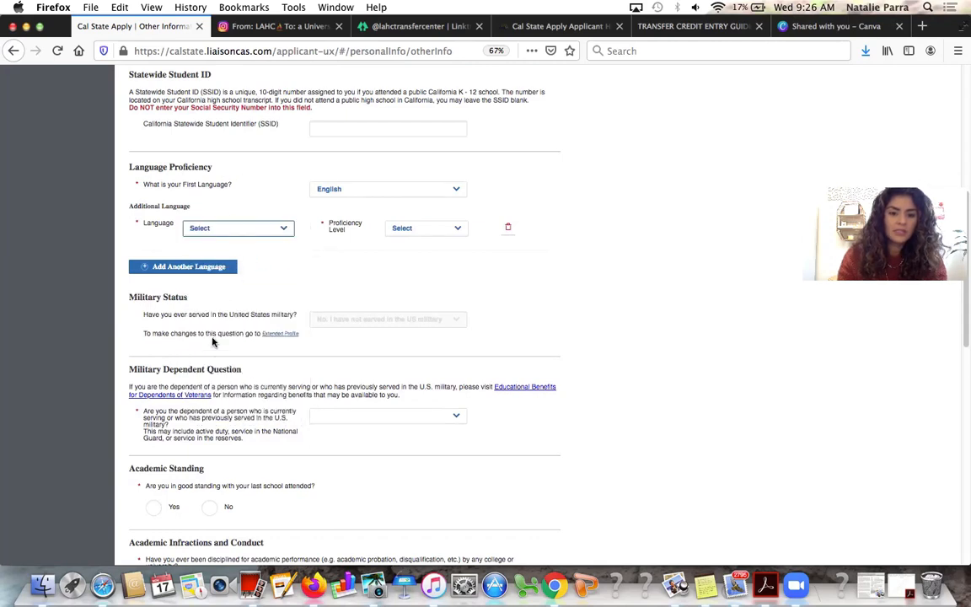
click(508, 226)
scroll(471, 168, down, 1)
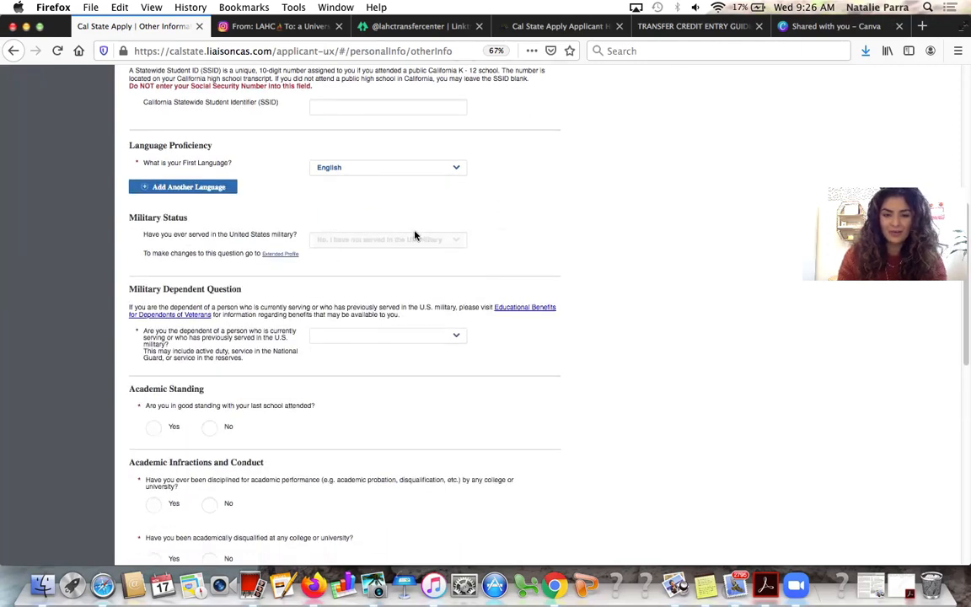
Answer No to the military-dependent question
scroll(415, 235, down, 5)
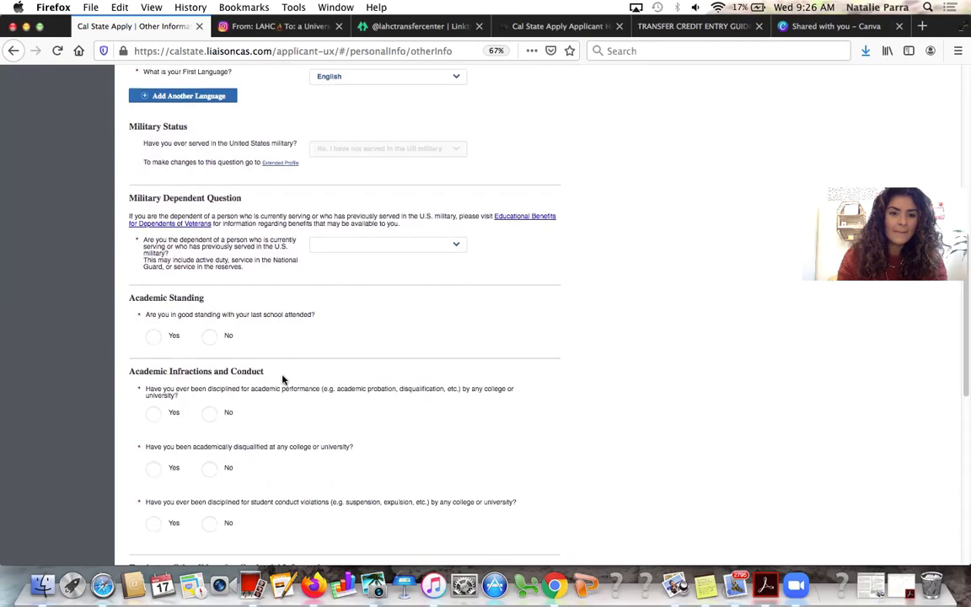
scroll(333, 283, down, 2)
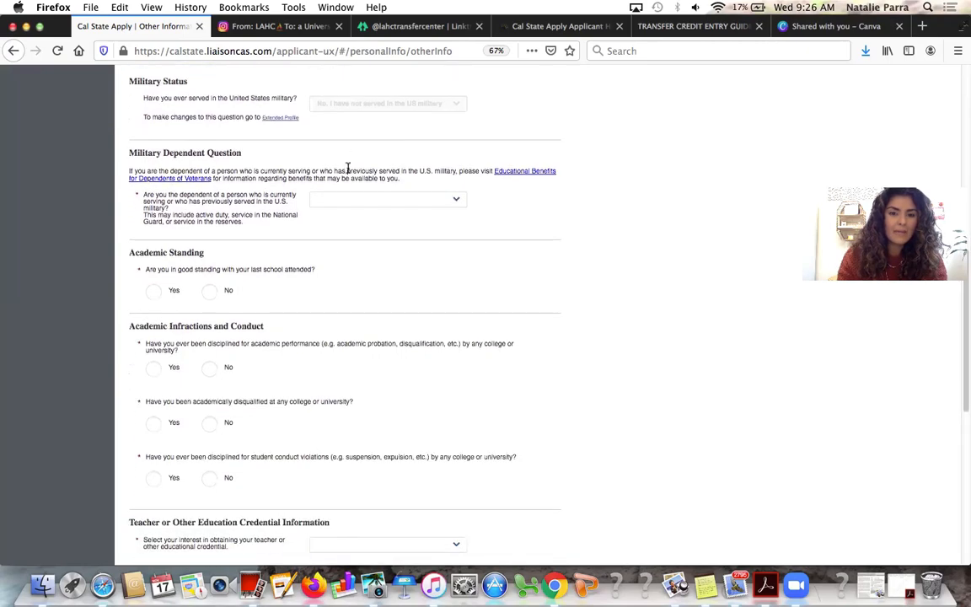
scroll(325, 189, up, 4)
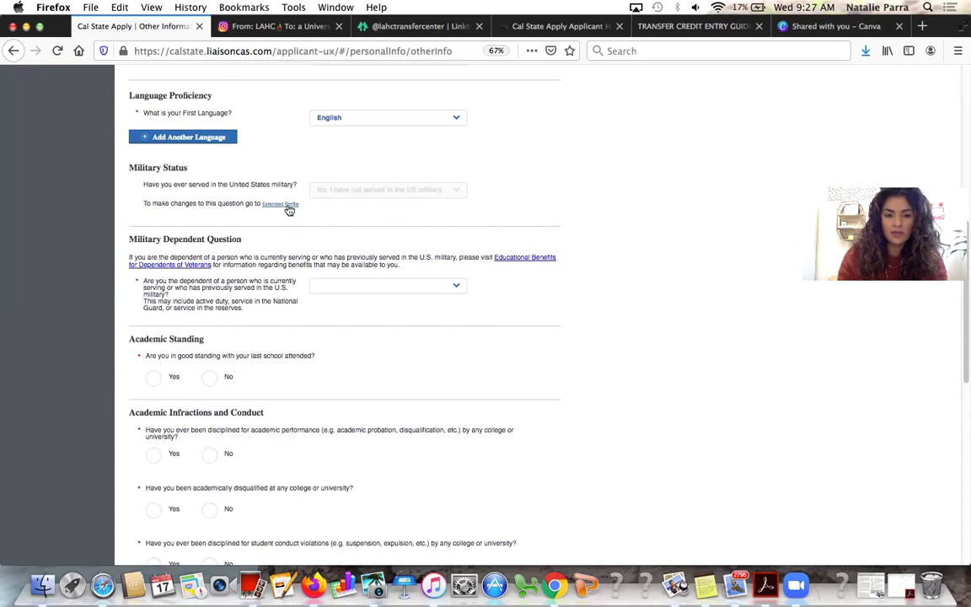
scroll(314, 263, down, 1)
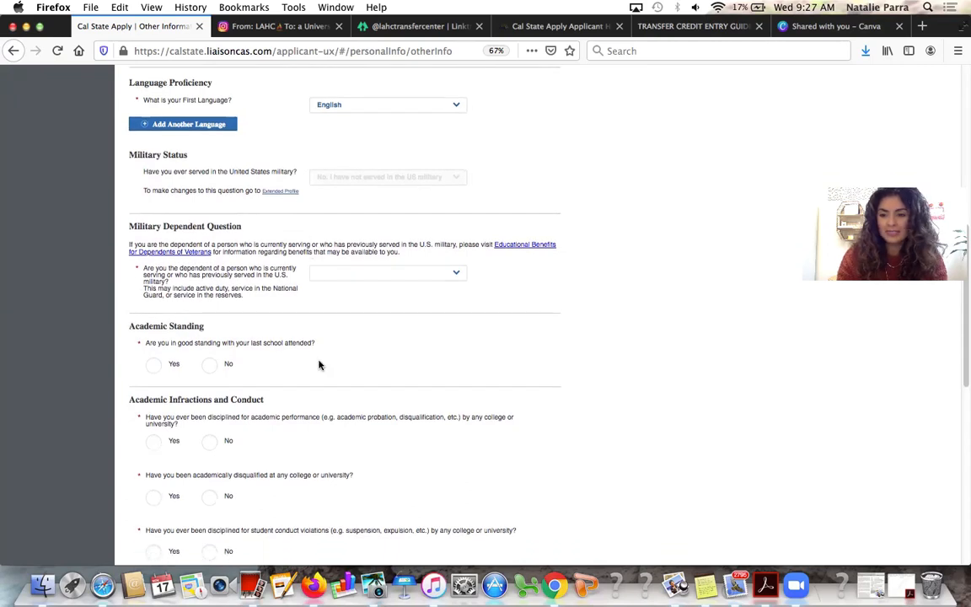
scroll(319, 364, down, 3)
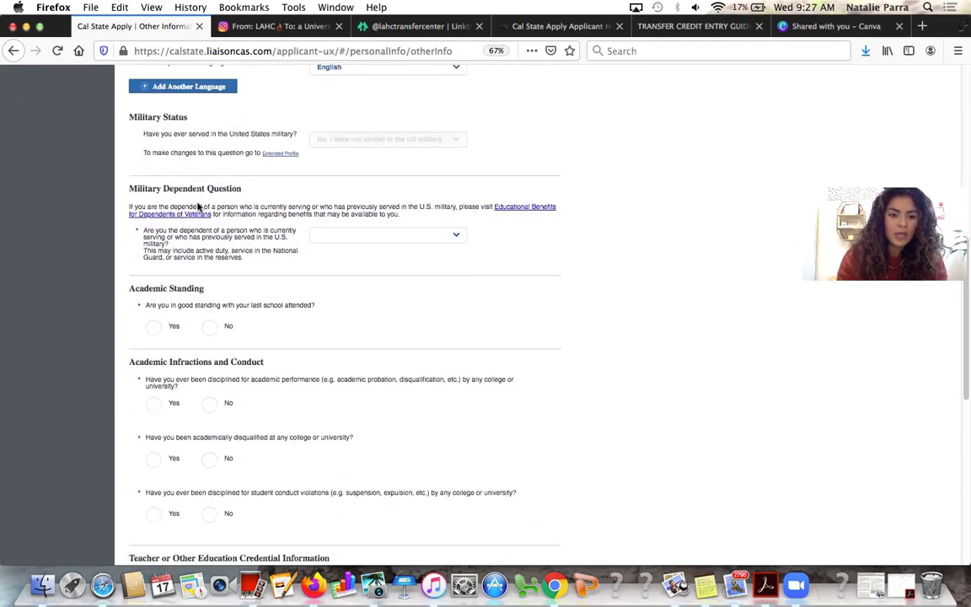
click(371, 234)
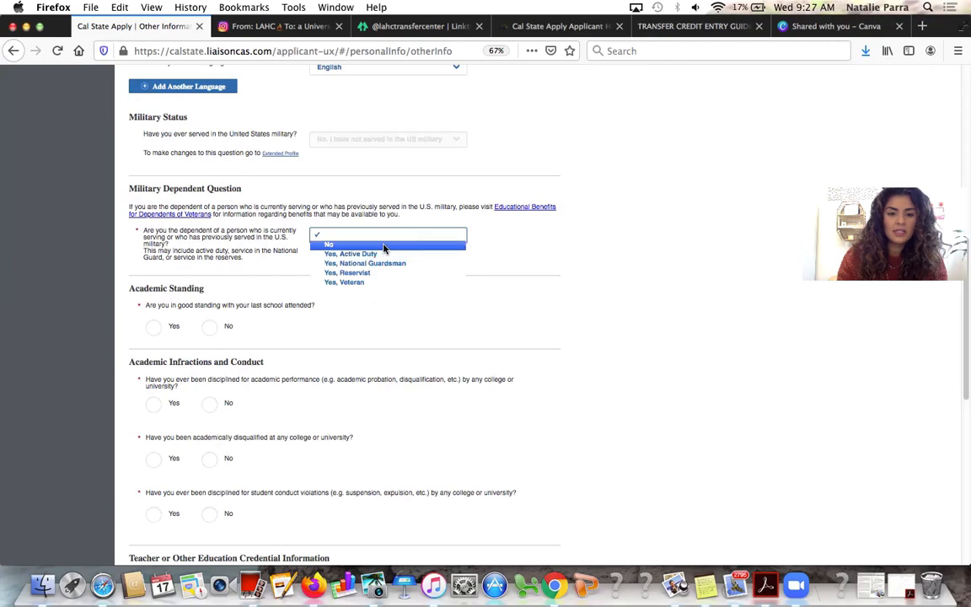
click(387, 244)
click(429, 236)
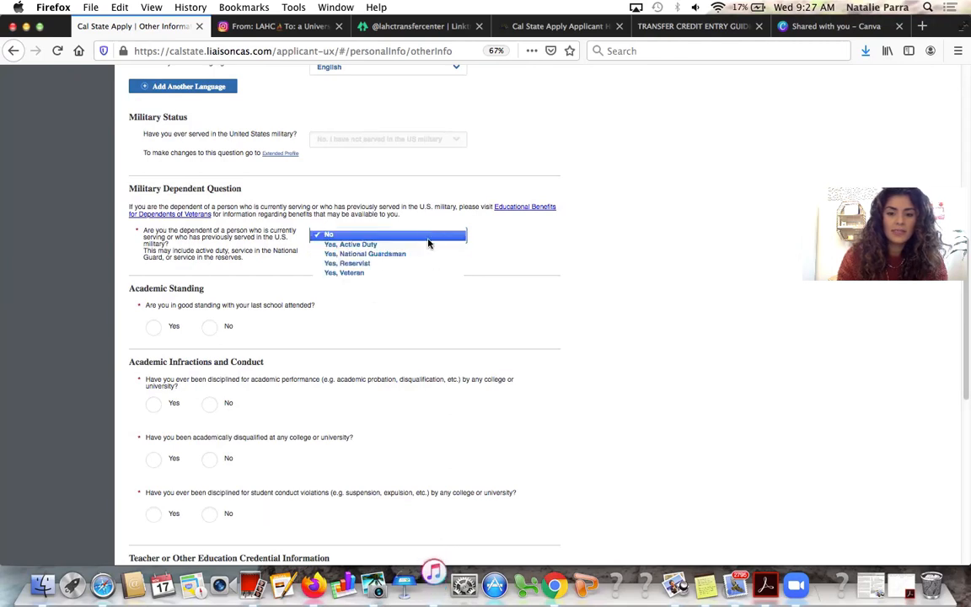
click(589, 281)
scroll(590, 284, down, 1)
scroll(590, 284, down, 2)
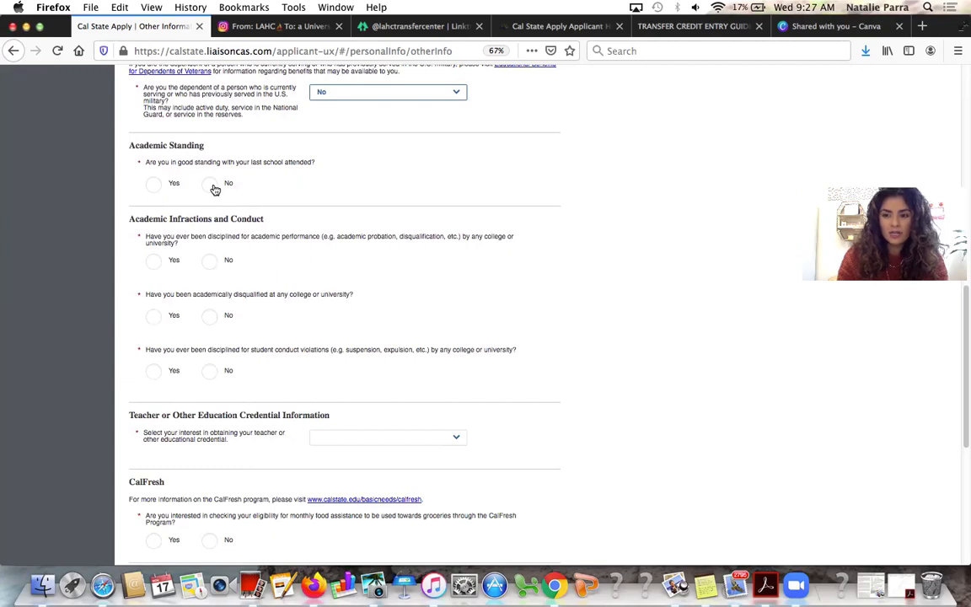
Confirm good academic standing Yes and answer No to all three discipline questions
click(171, 183)
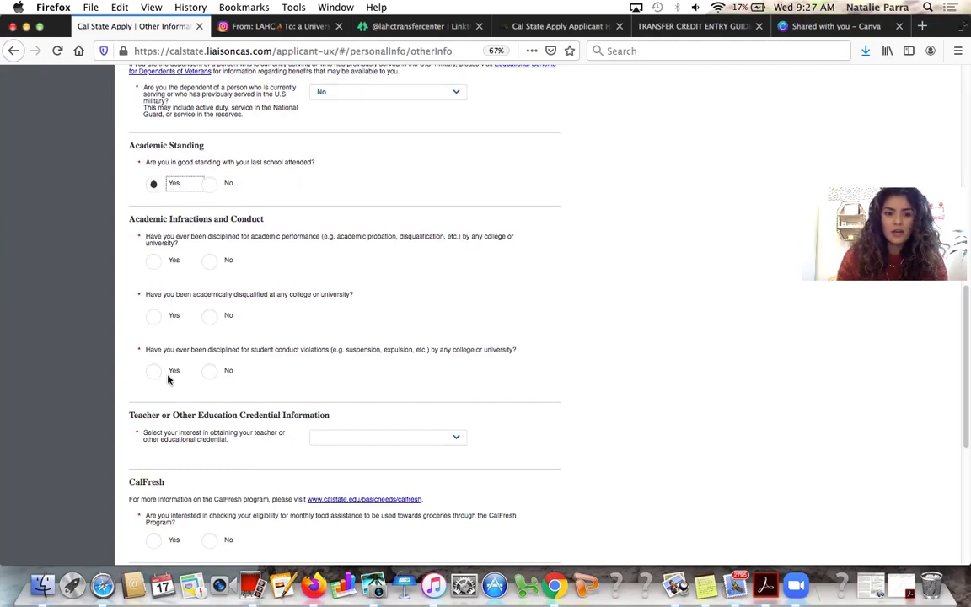
scroll(166, 348, down, 1)
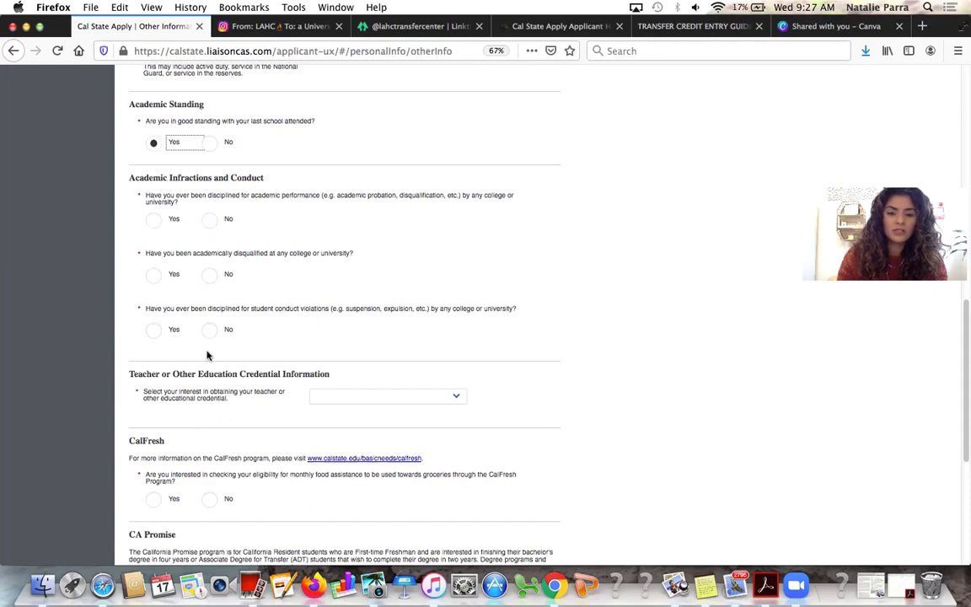
click(209, 220)
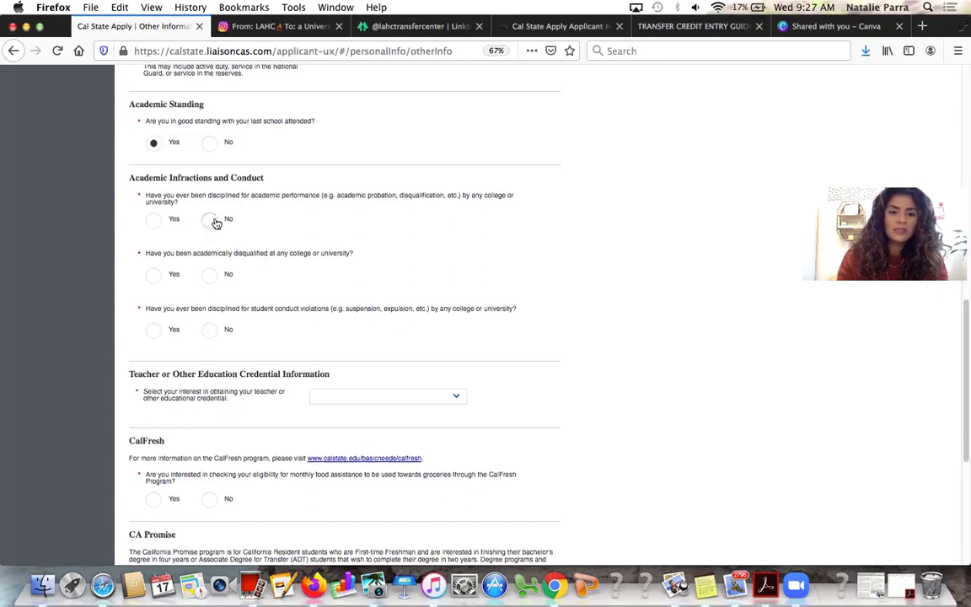
click(209, 277)
click(209, 330)
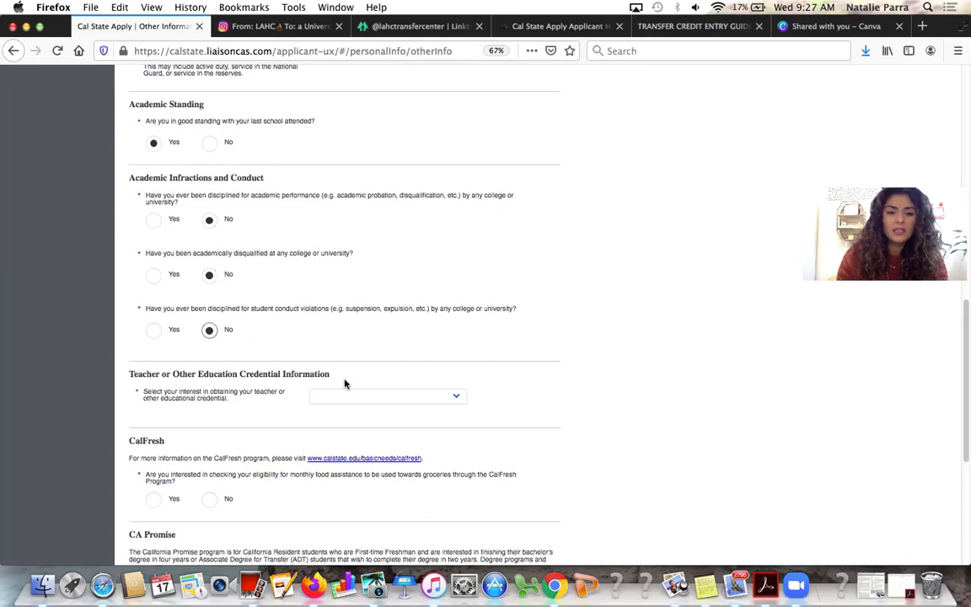
scroll(344, 384, down, 1)
scroll(346, 383, down, 2)
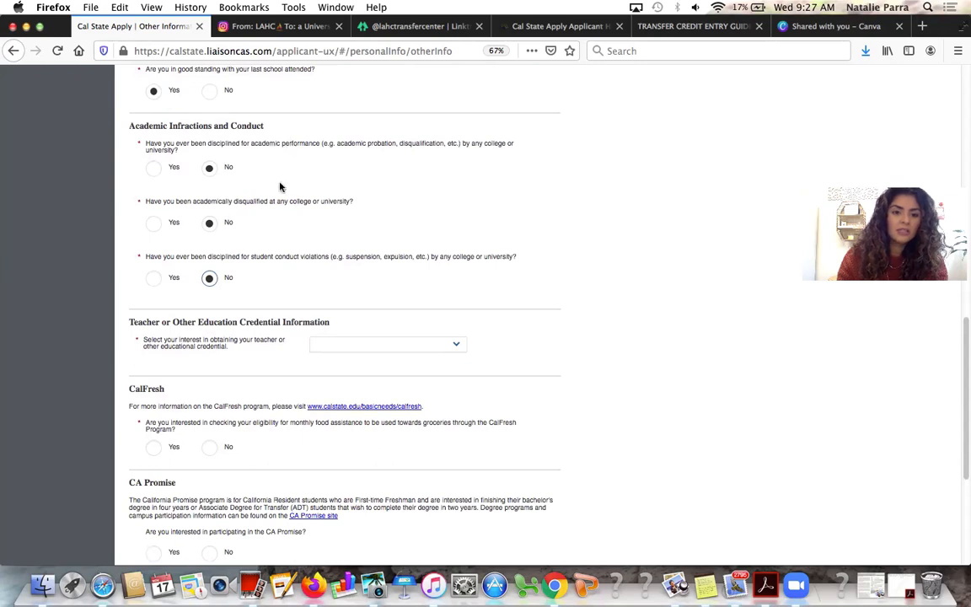
scroll(246, 226, down, 3)
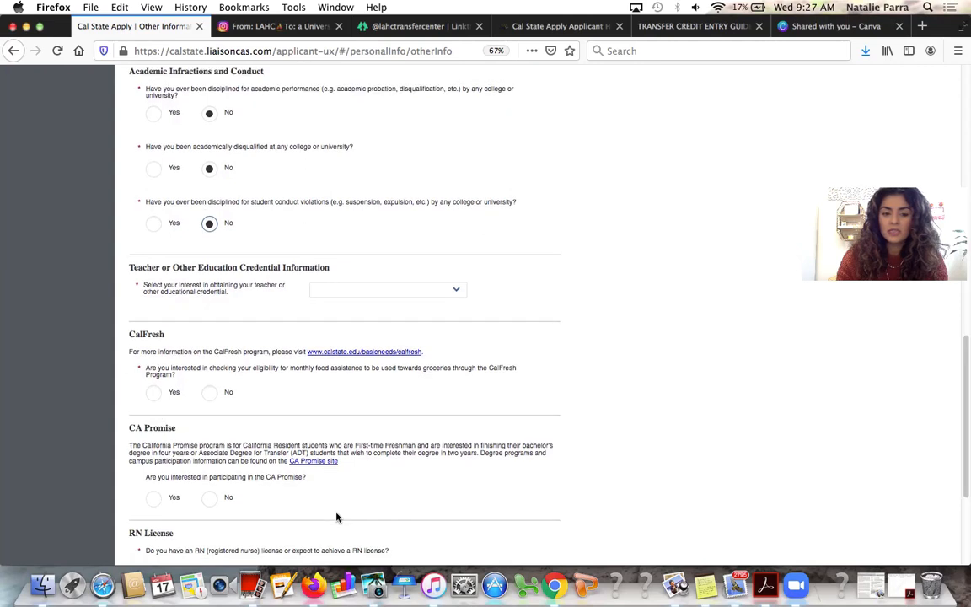
scroll(336, 515, down, 2)
click(435, 263)
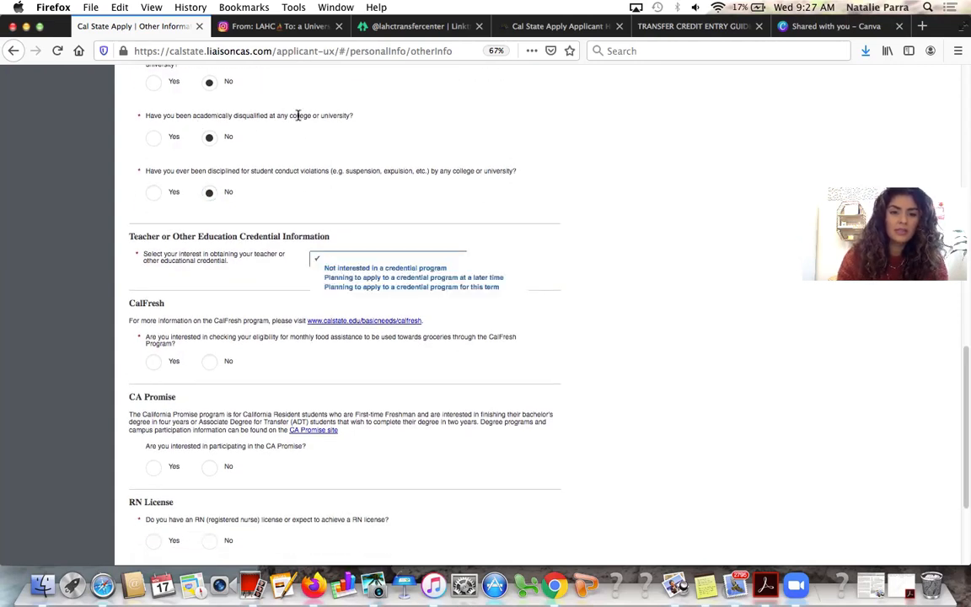
Choose Not interested in a credential program and answer Yes to CalFresh eligibility
click(242, 268)
click(358, 261)
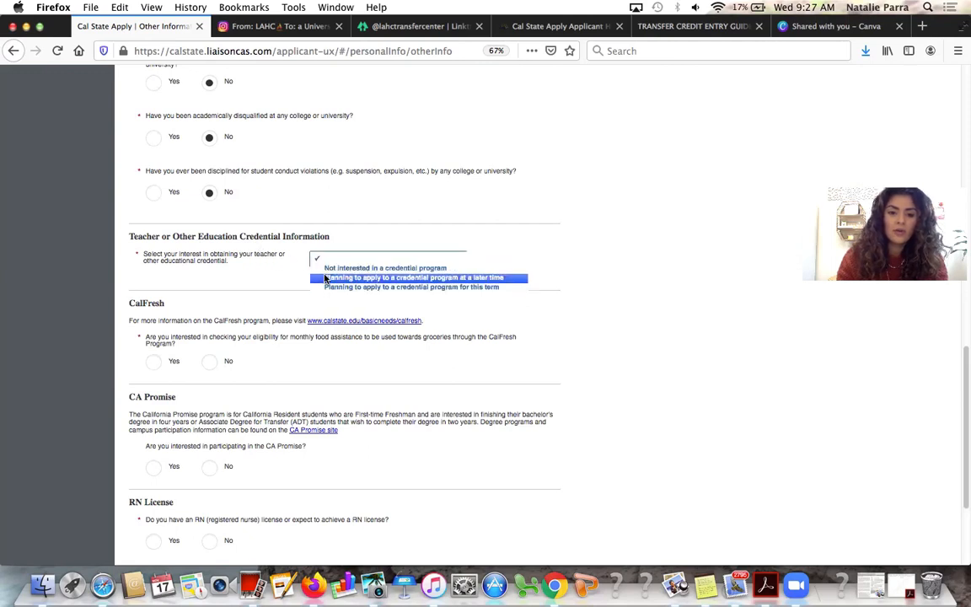
click(324, 270)
scroll(261, 322, down, 1)
scroll(260, 322, down, 2)
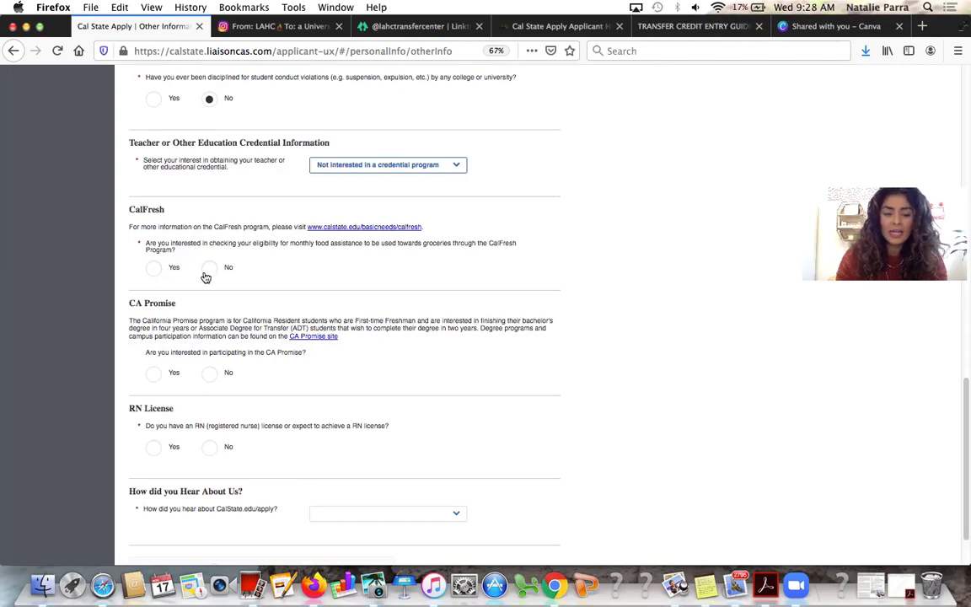
click(153, 268)
scroll(234, 303, down, 2)
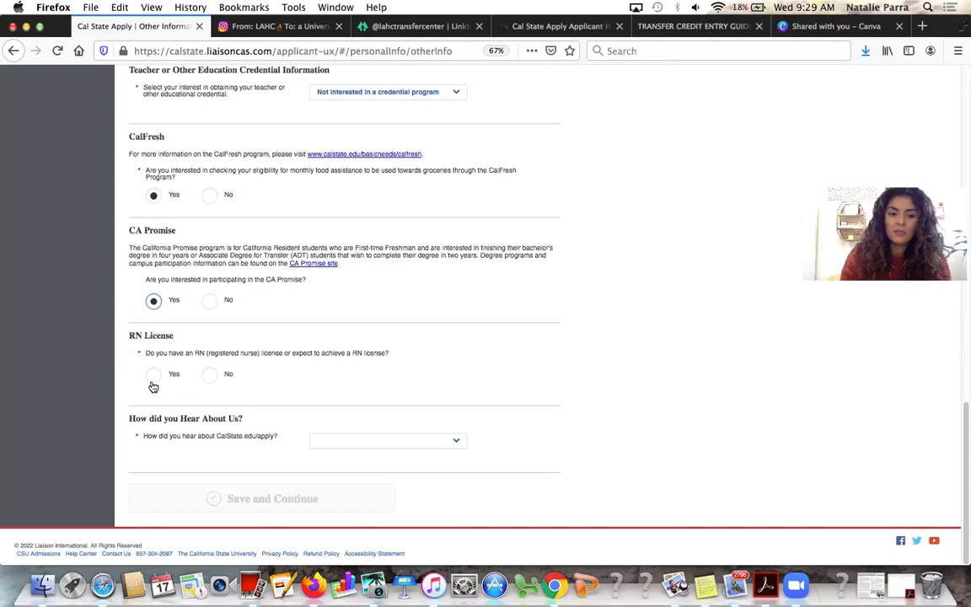
Answer No for RN License and pick Counselor/Advisor as the referral source, then save and continue
click(209, 373)
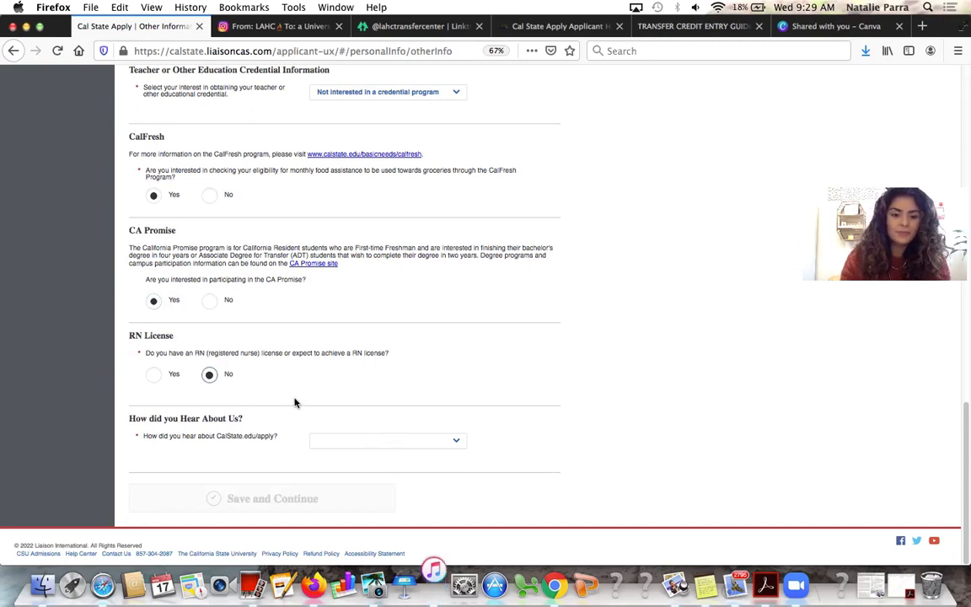
click(341, 438)
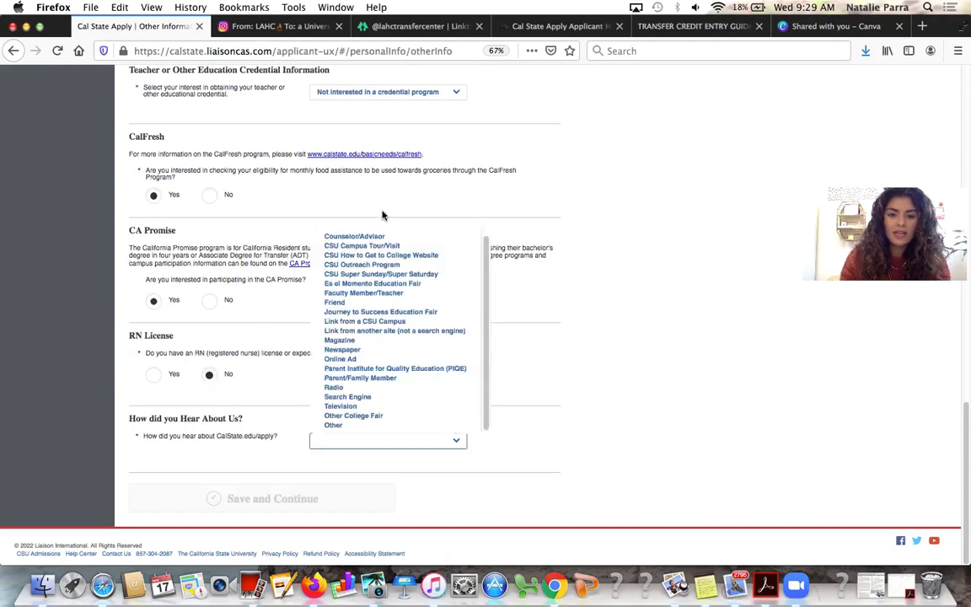
click(382, 243)
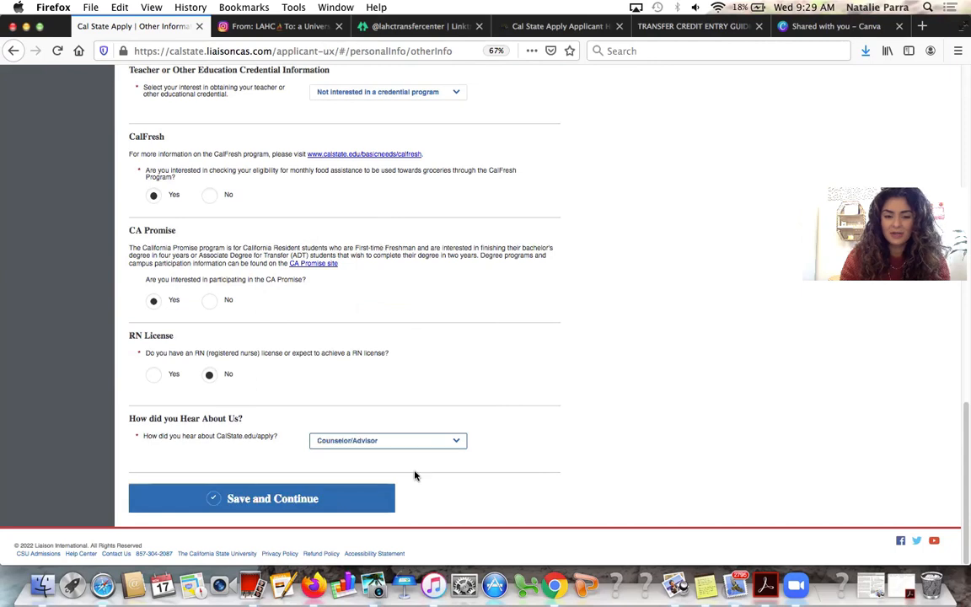
click(358, 505)
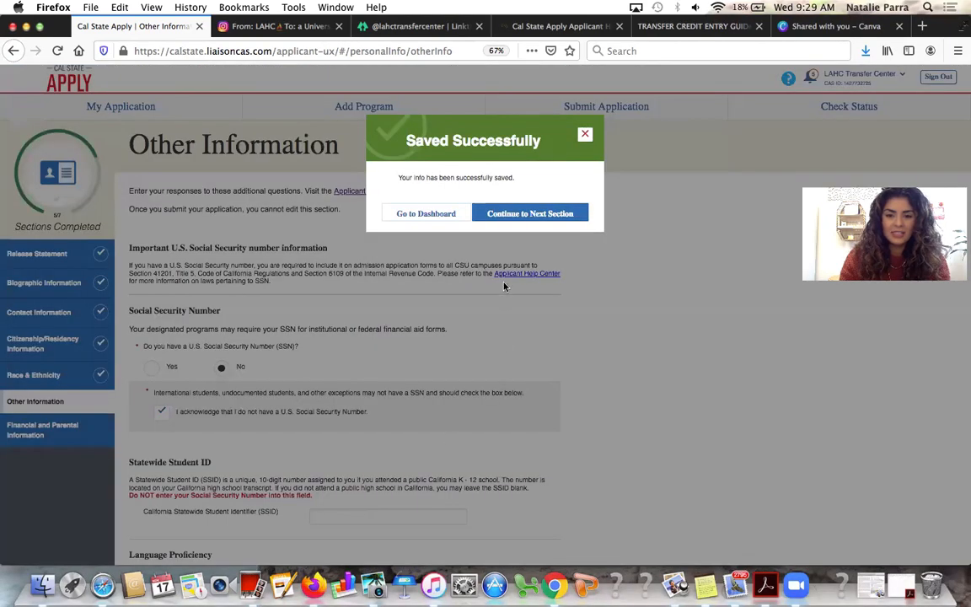
click(513, 222)
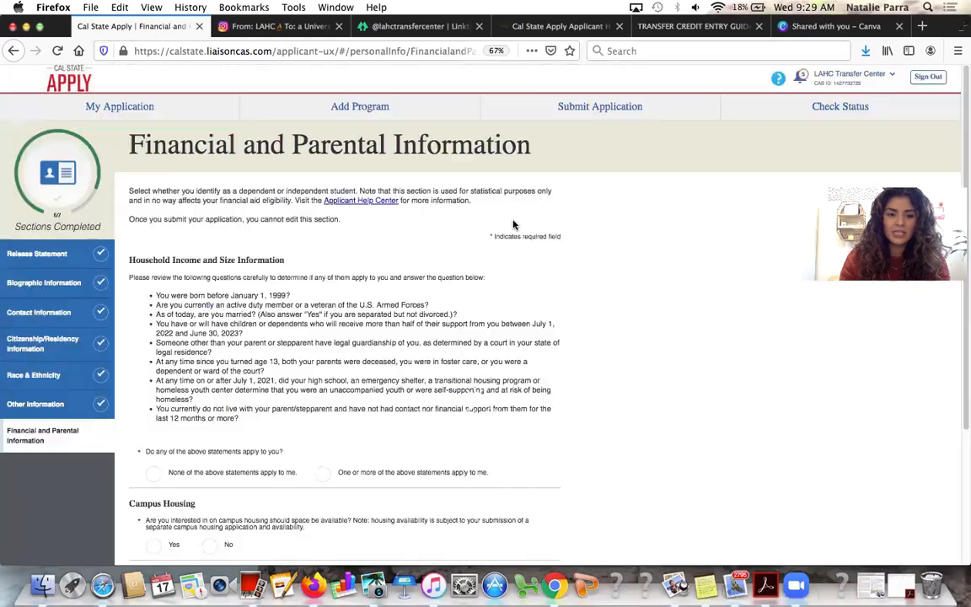
Compare the household answers 'One or more' and 'None of the above', settling on 'None of the above statements apply to me'
scroll(428, 438, down, 4)
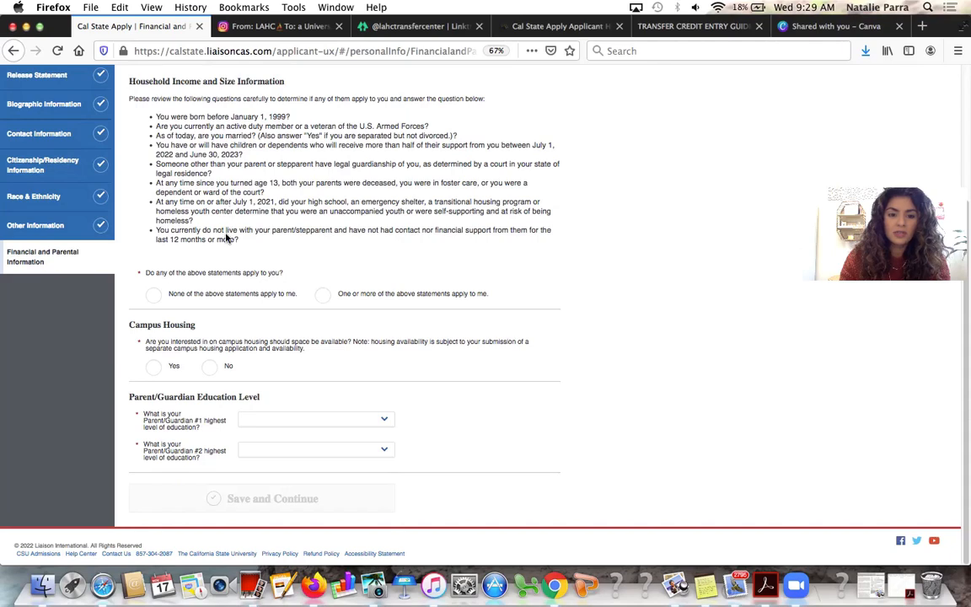
click(323, 297)
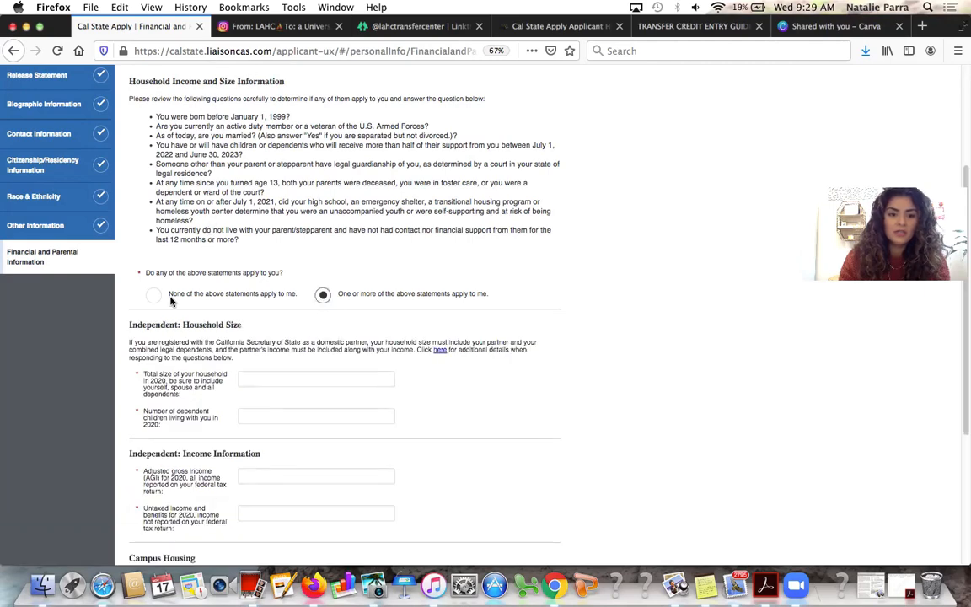
click(154, 295)
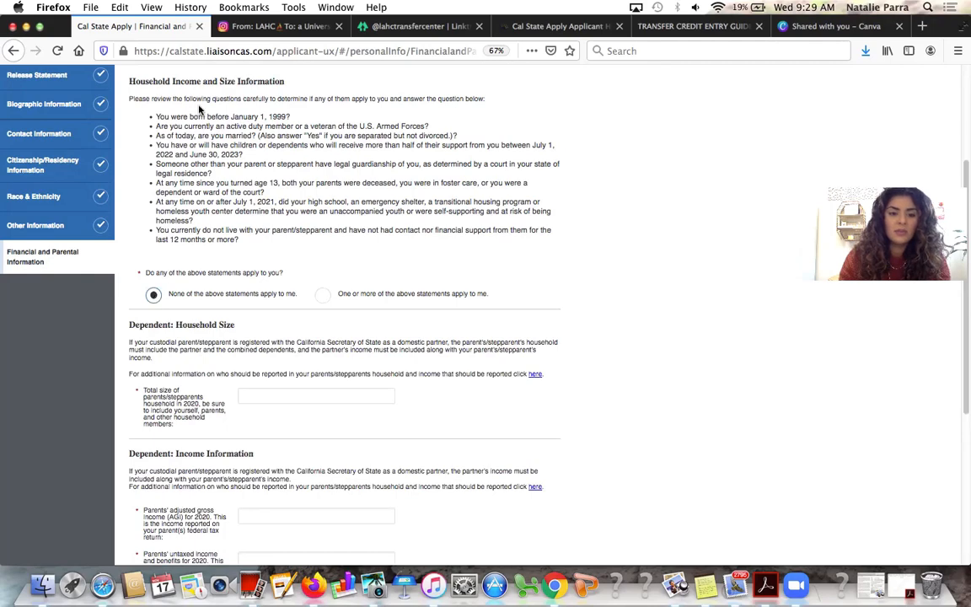
scroll(199, 107, down, 1)
scroll(199, 108, down, 3)
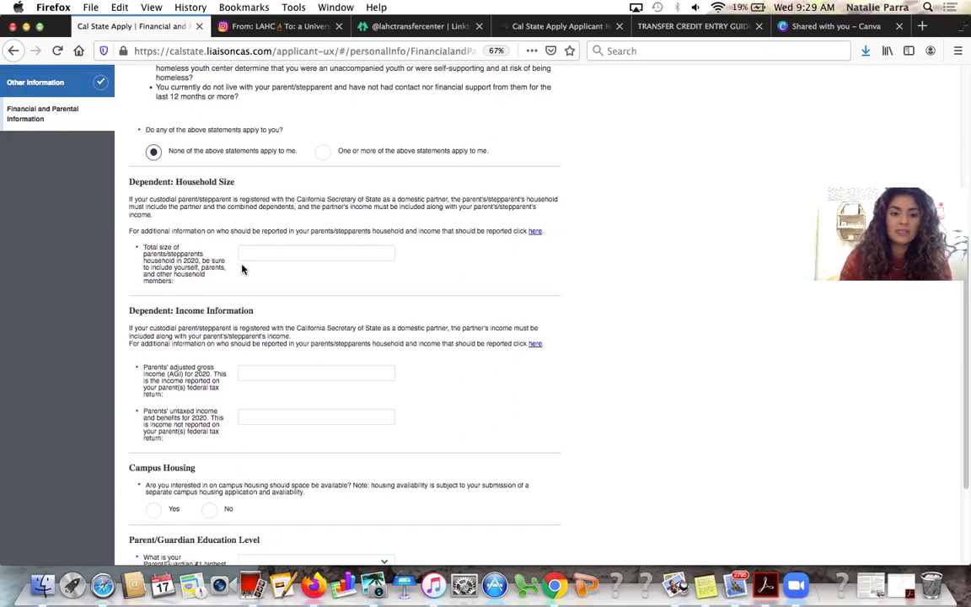
scroll(259, 436, down, 2)
scroll(257, 436, down, 2)
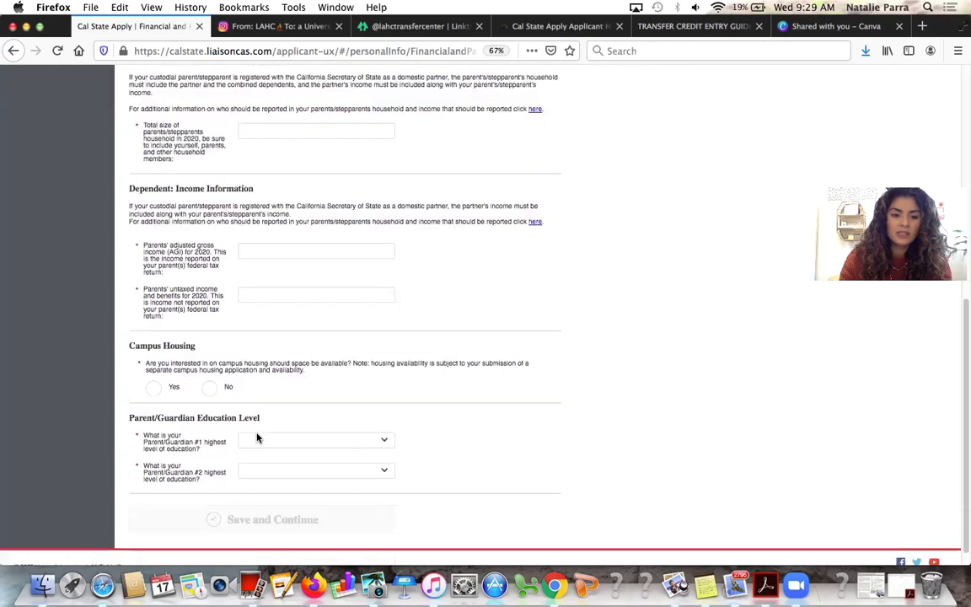
scroll(257, 434, up, 6)
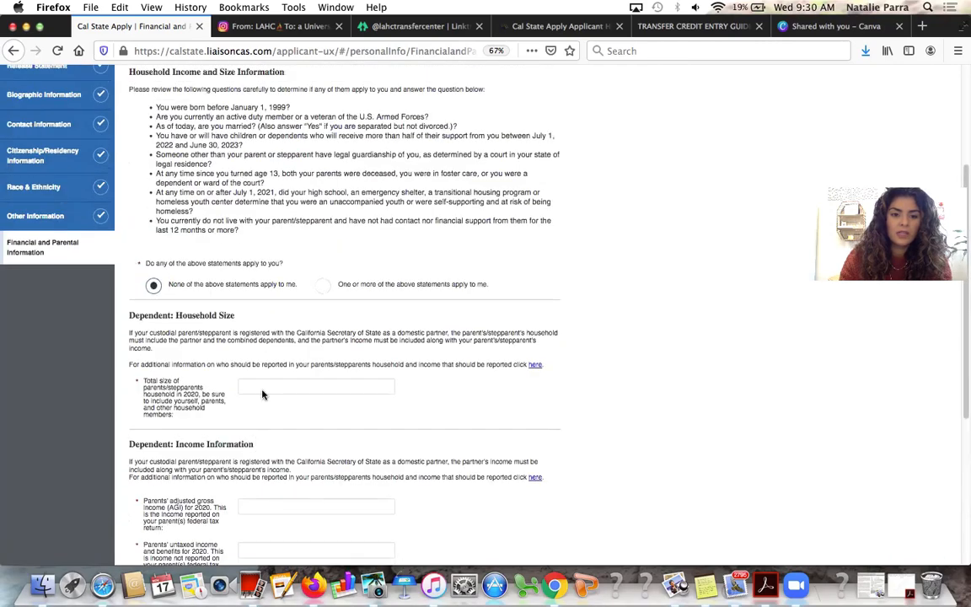
click(326, 287)
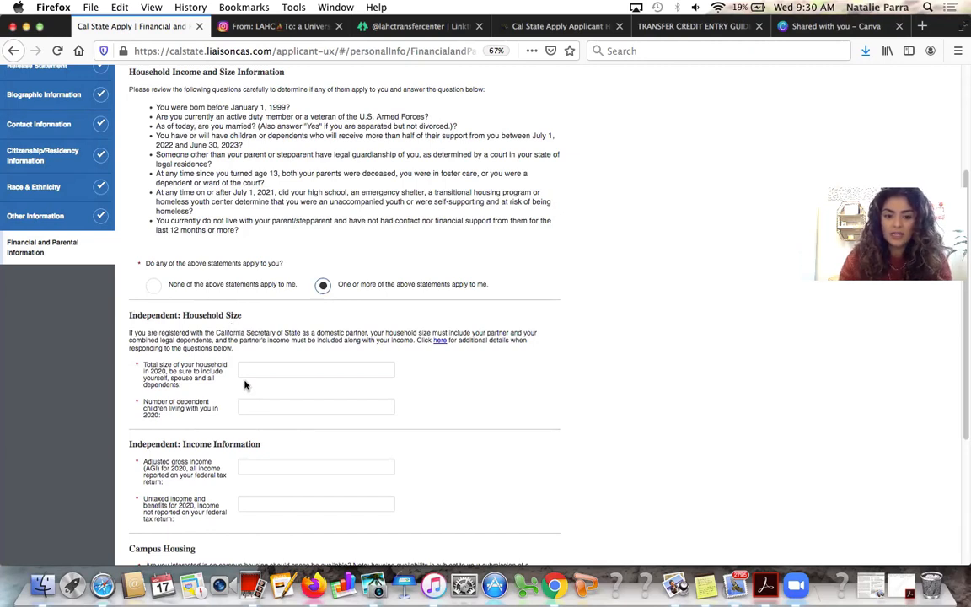
scroll(256, 474, down, 2)
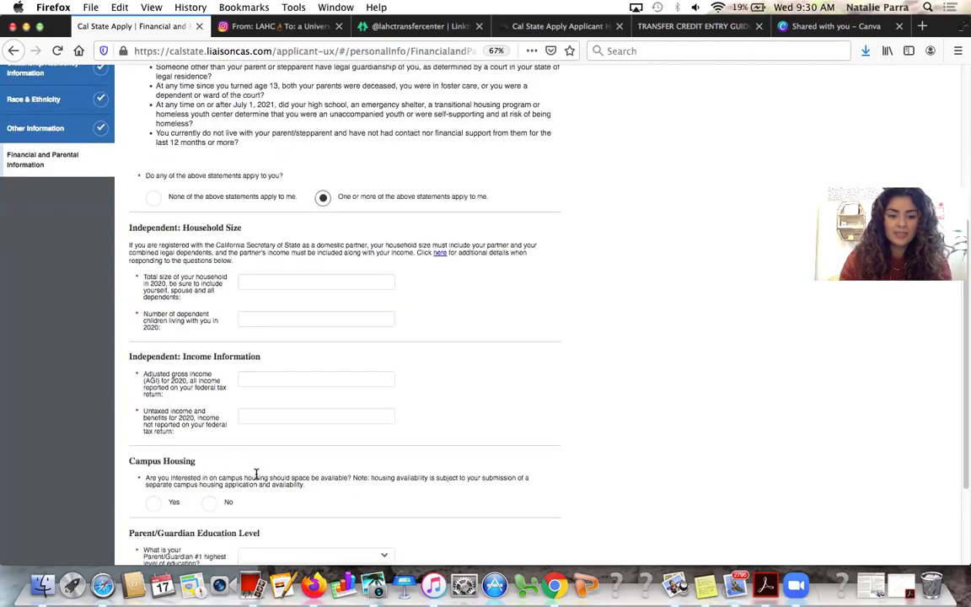
scroll(256, 472, down, 2)
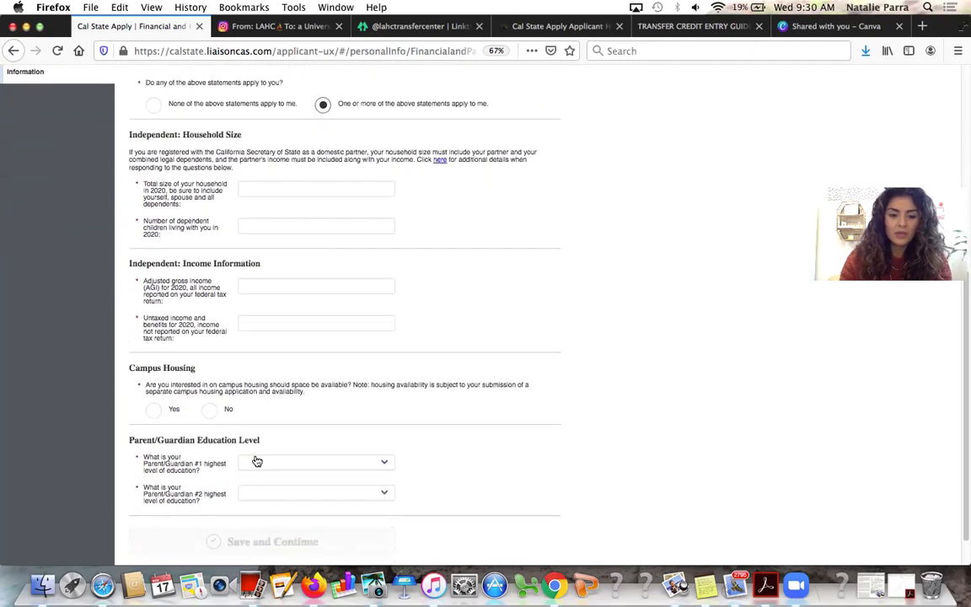
scroll(257, 461, up, 2)
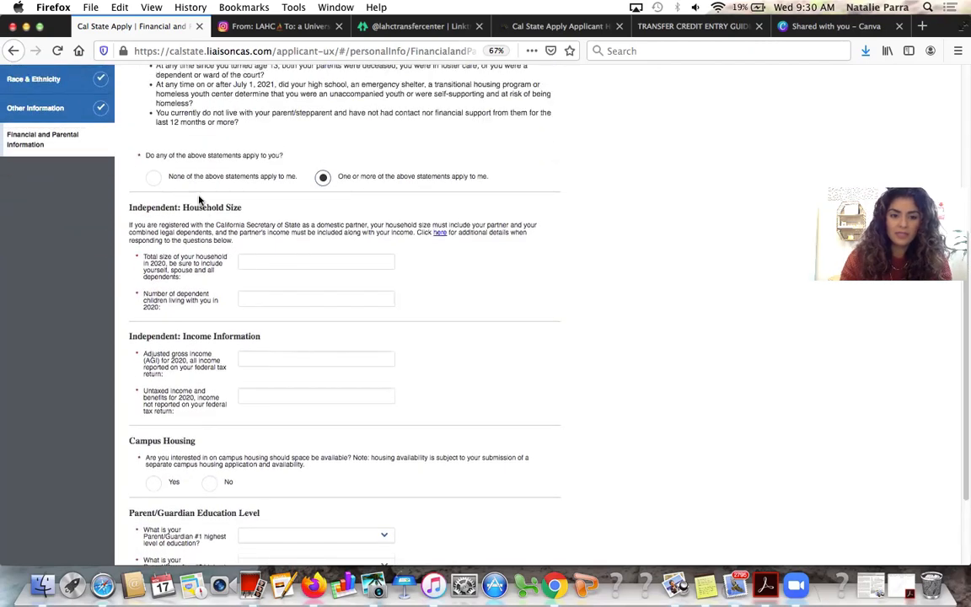
click(266, 178)
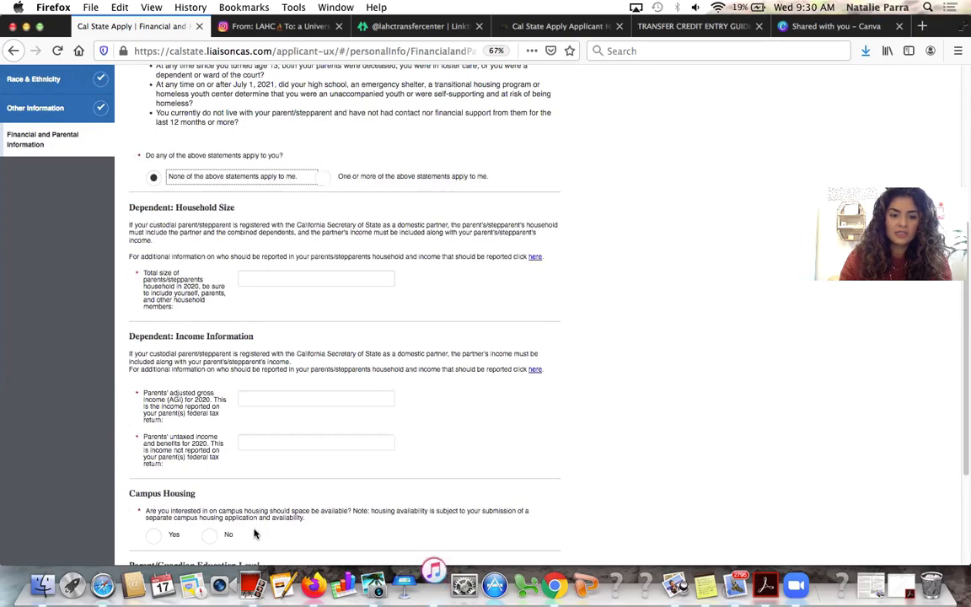
scroll(255, 525, down, 2)
scroll(253, 524, down, 2)
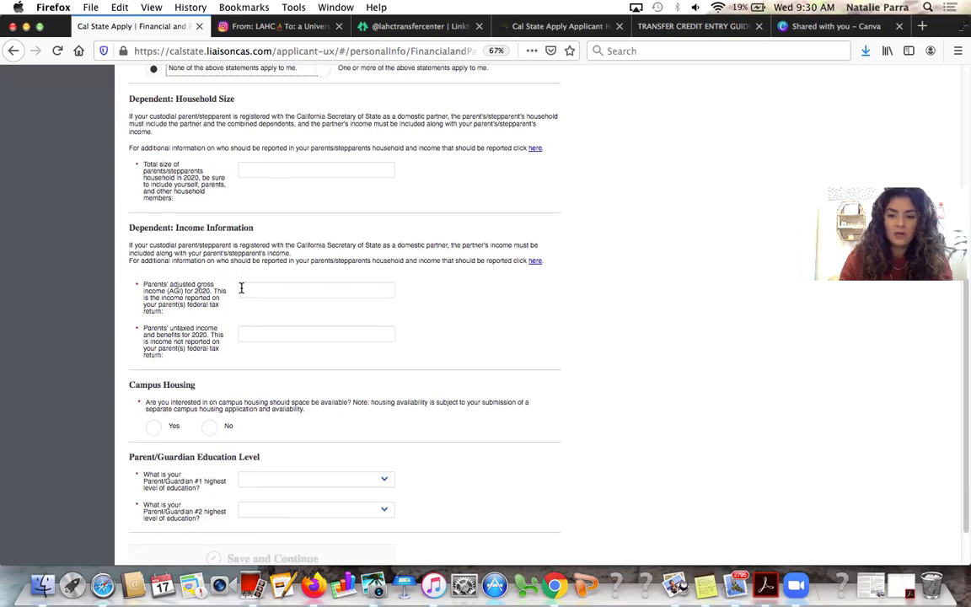
scroll(246, 291, down, 3)
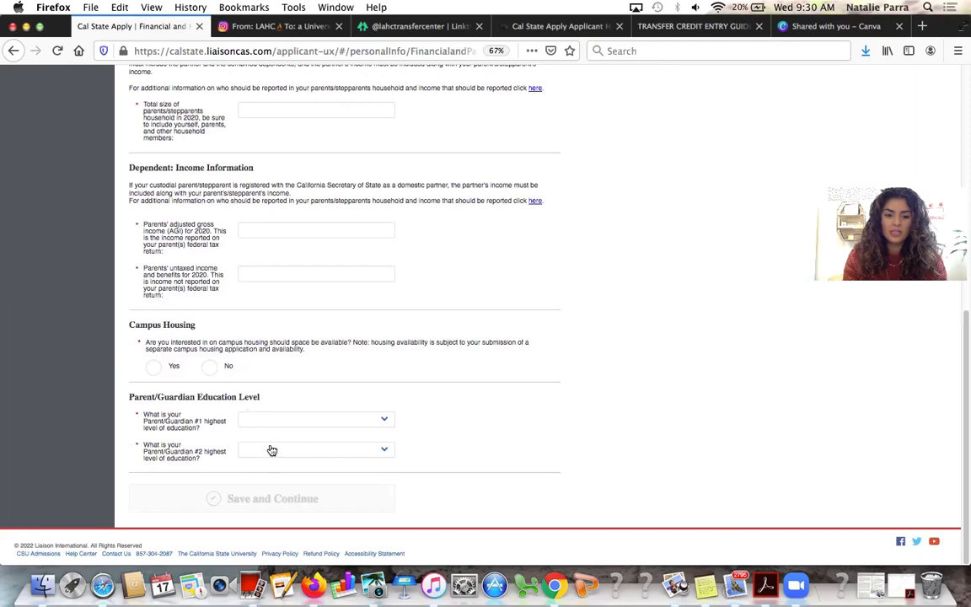
scroll(327, 375, up, 1)
Declare independent status ('One or more statements apply') and save financial information with zero household size and income
scroll(327, 375, up, 10)
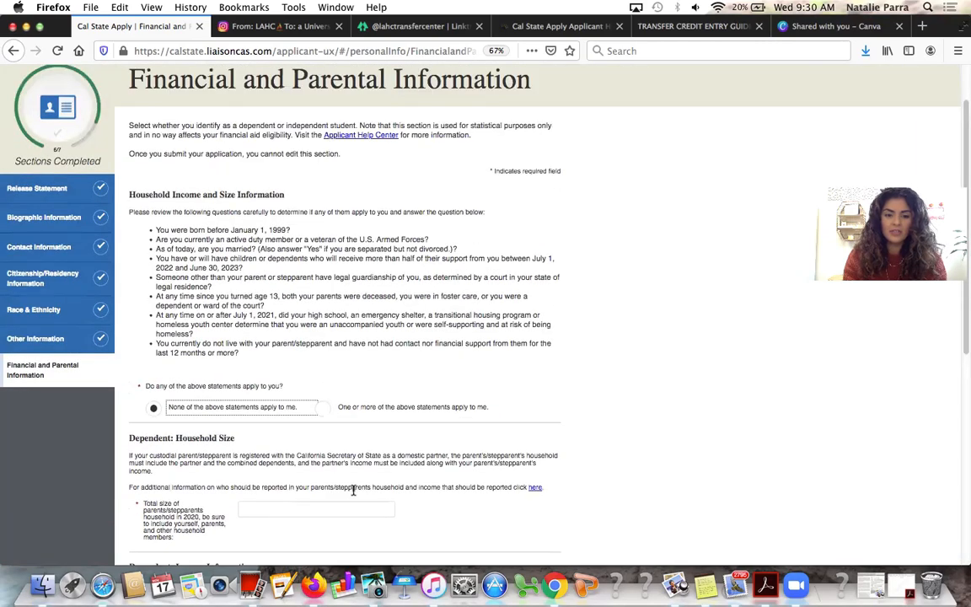
click(325, 409)
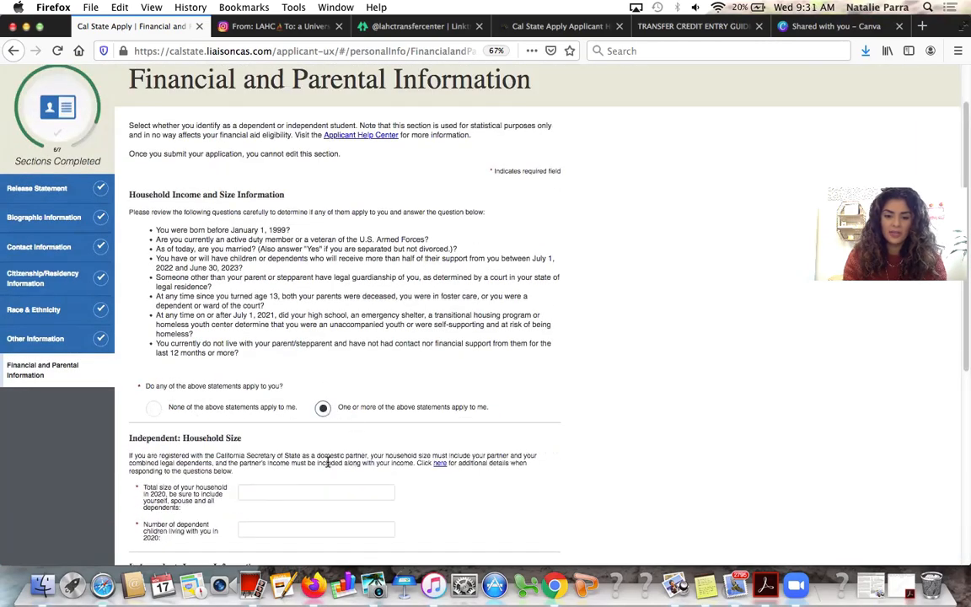
scroll(299, 417, down, 5)
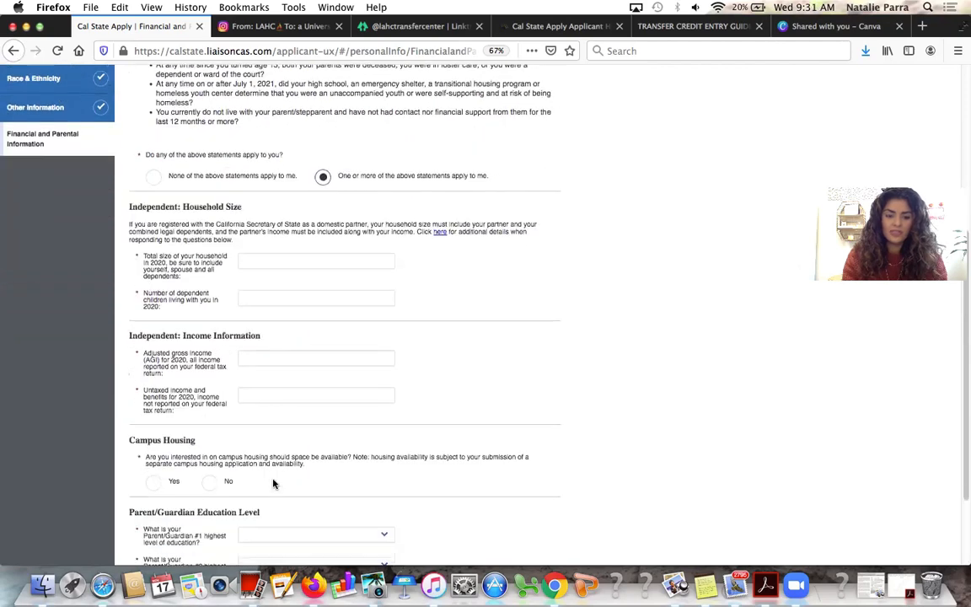
scroll(273, 483, down, 3)
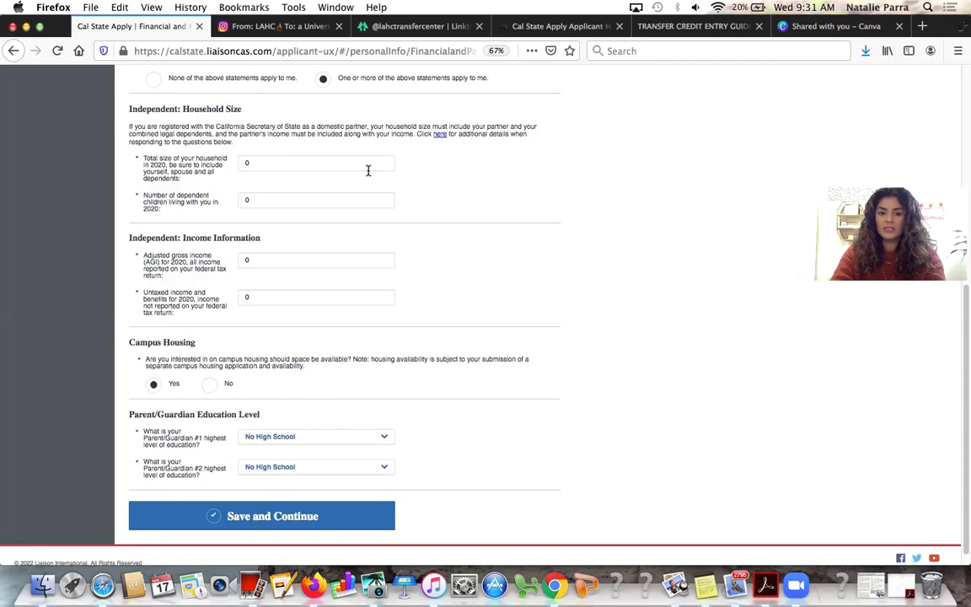
click(342, 529)
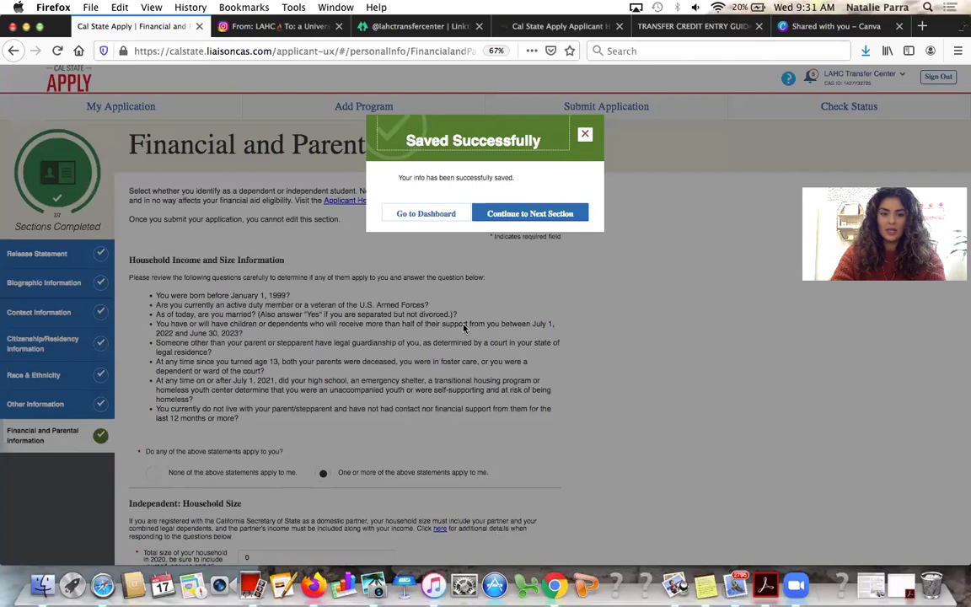
Move past Financial Information and open the Academic History section list from the dashboard
click(520, 215)
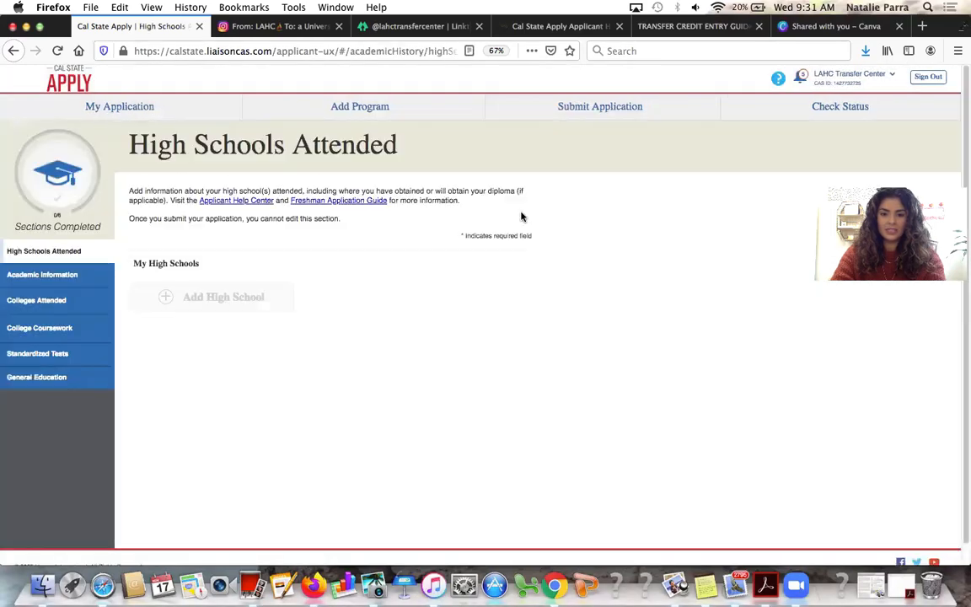
click(175, 107)
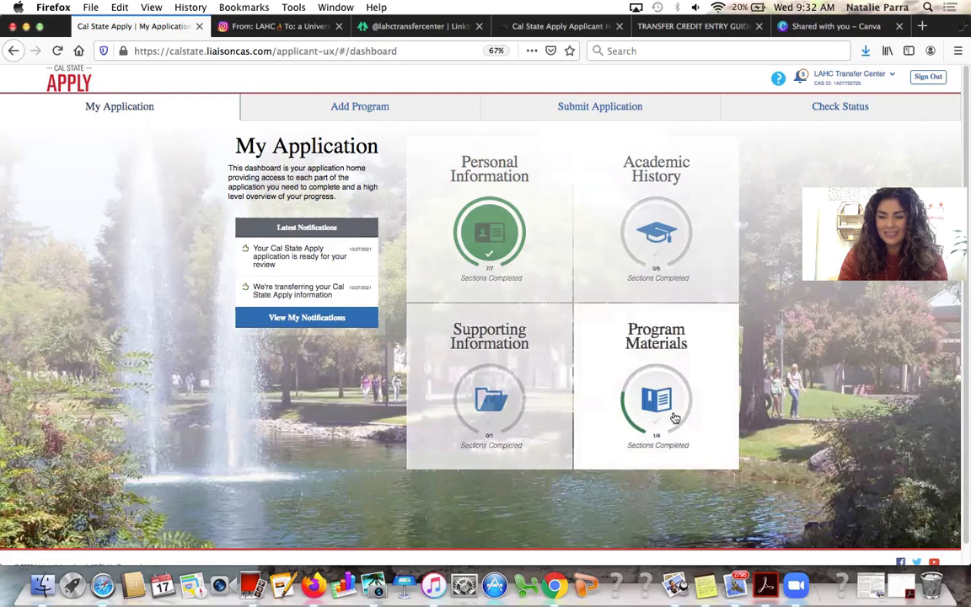
click(691, 271)
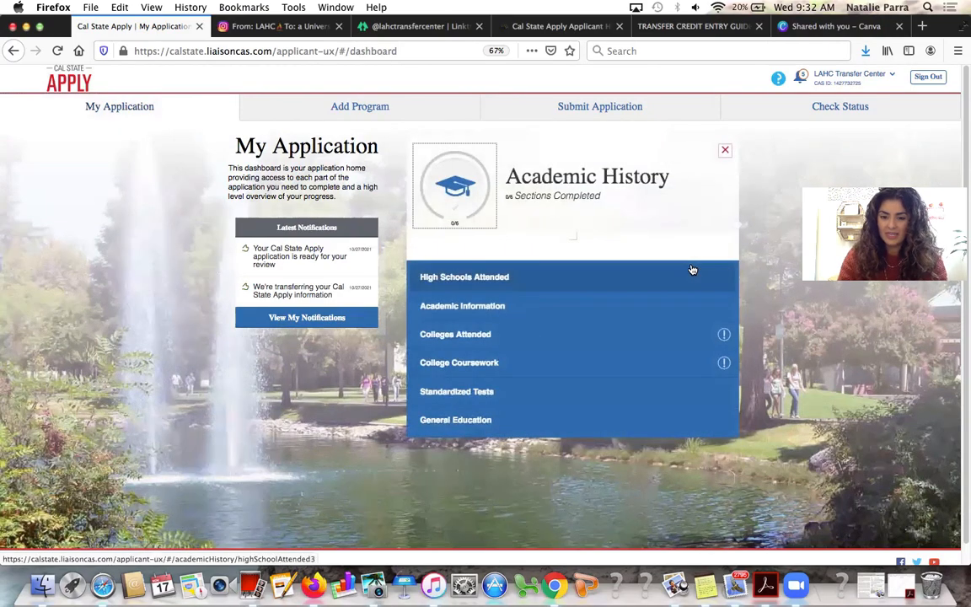
Add San Pedro High School, found by zip code 90731, under High Schools Attended
click(691, 278)
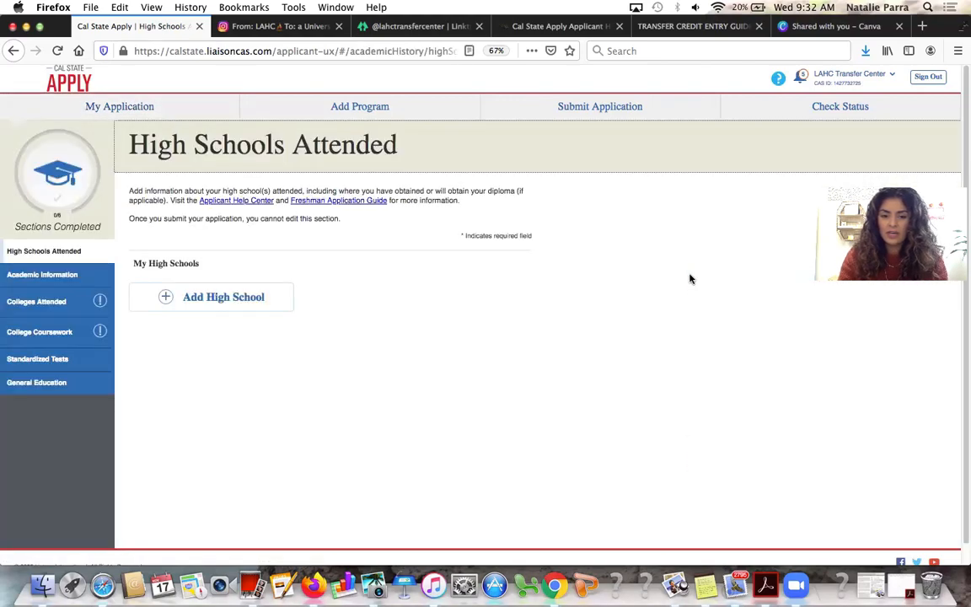
click(258, 311)
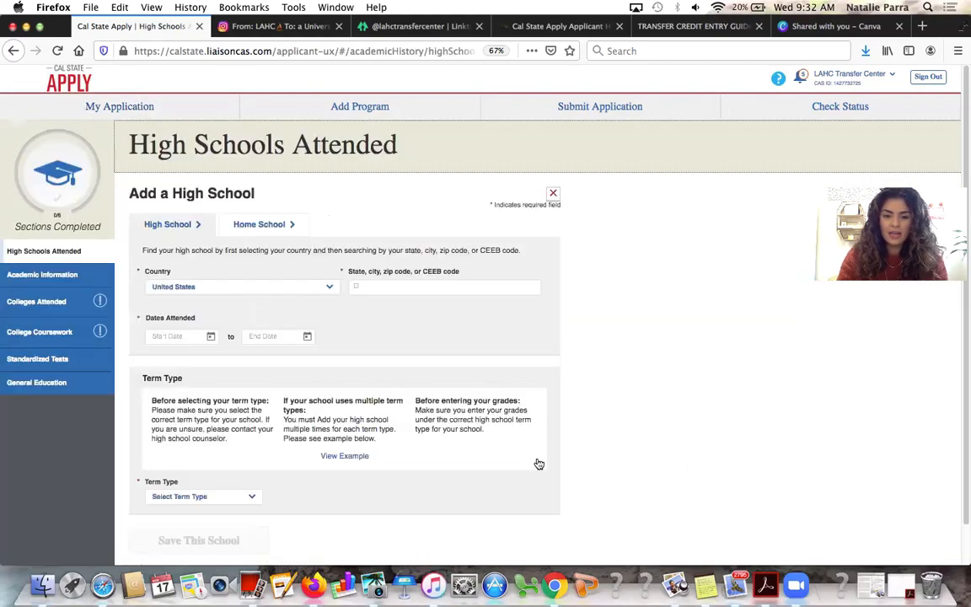
click(444, 285)
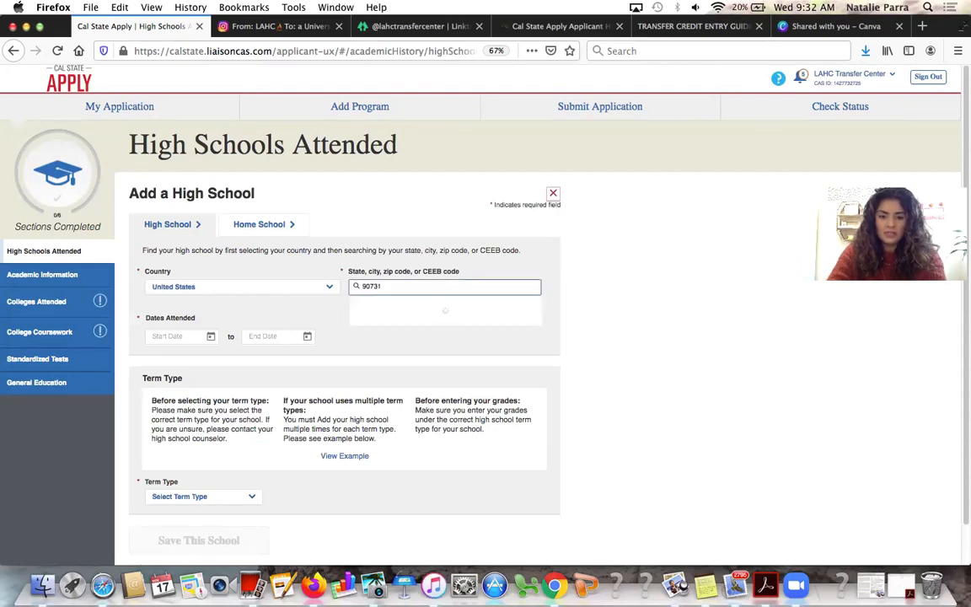
click(431, 320)
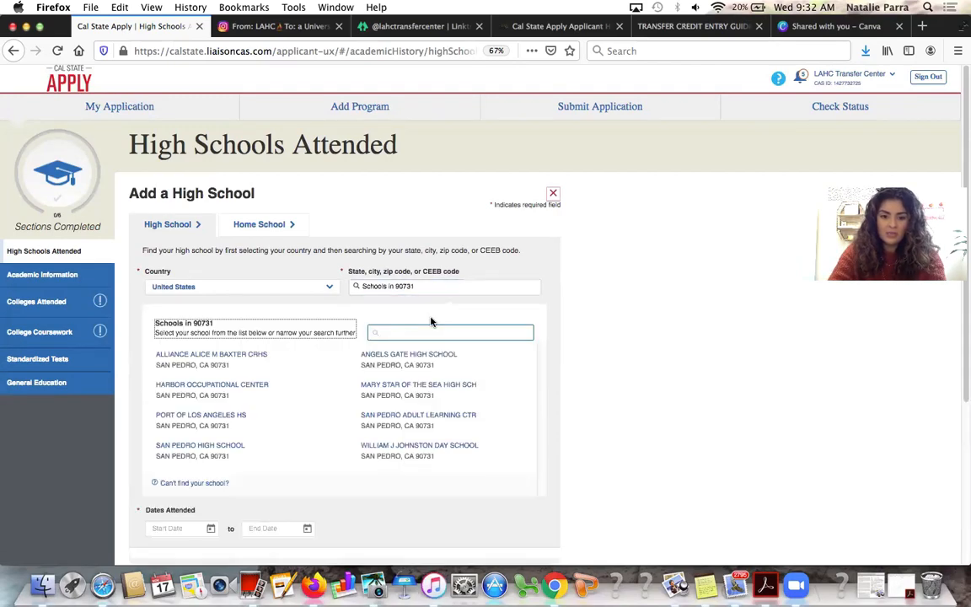
scroll(350, 360, down, 1)
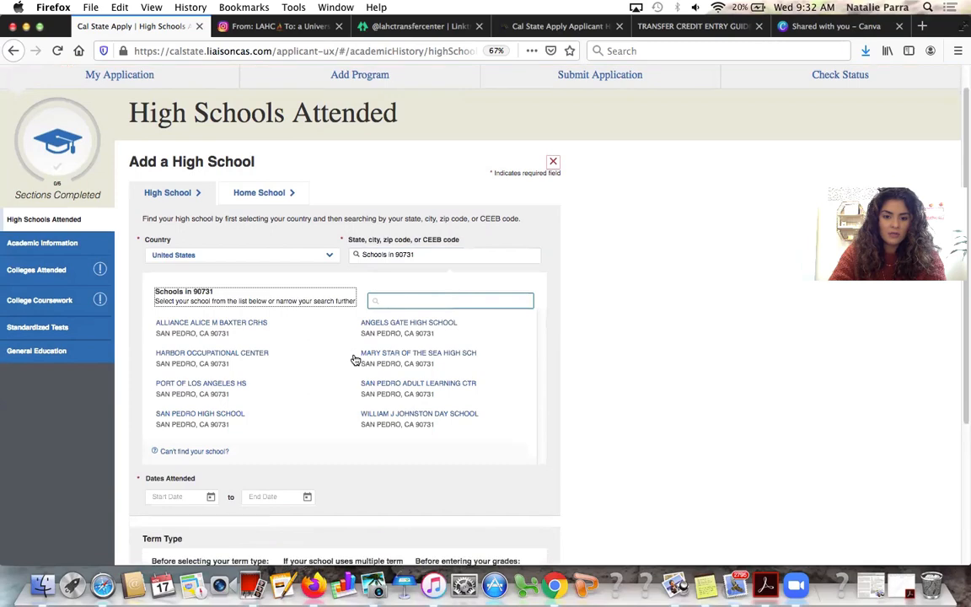
click(203, 417)
scroll(200, 396, down, 1)
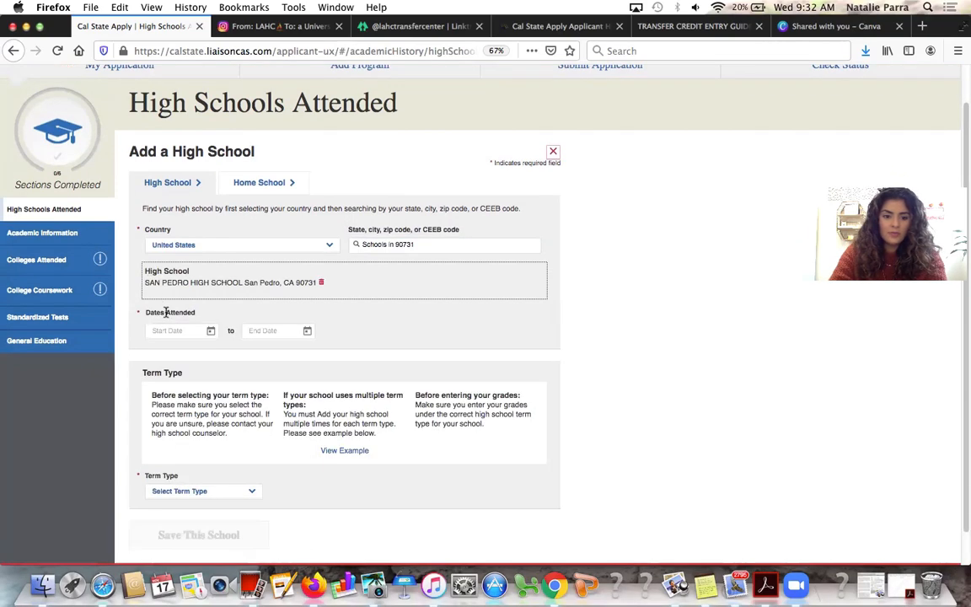
Set the attendance dates to August 2016 through June 2020
click(210, 329)
scroll(216, 371, down, 3)
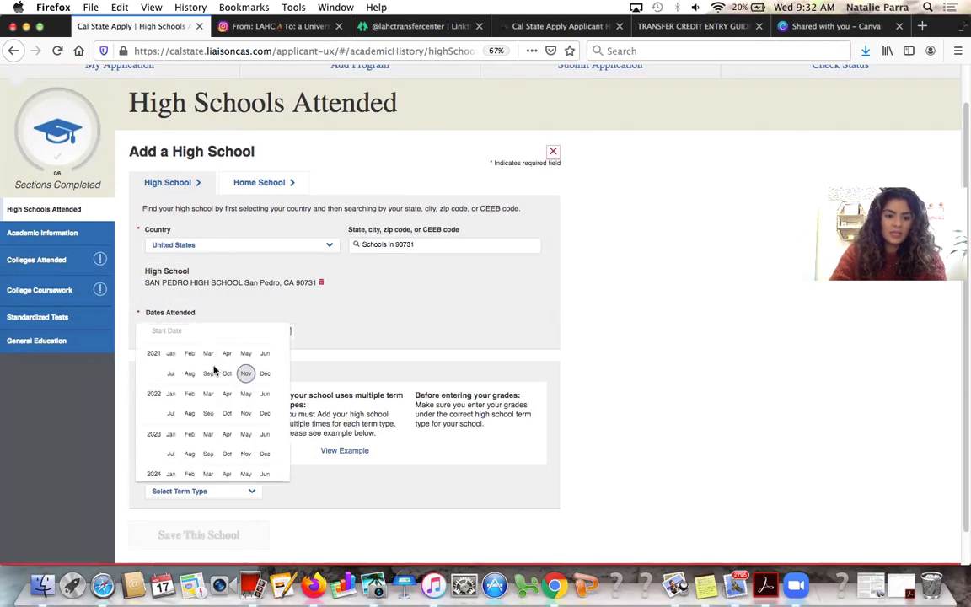
scroll(214, 369, down, 3)
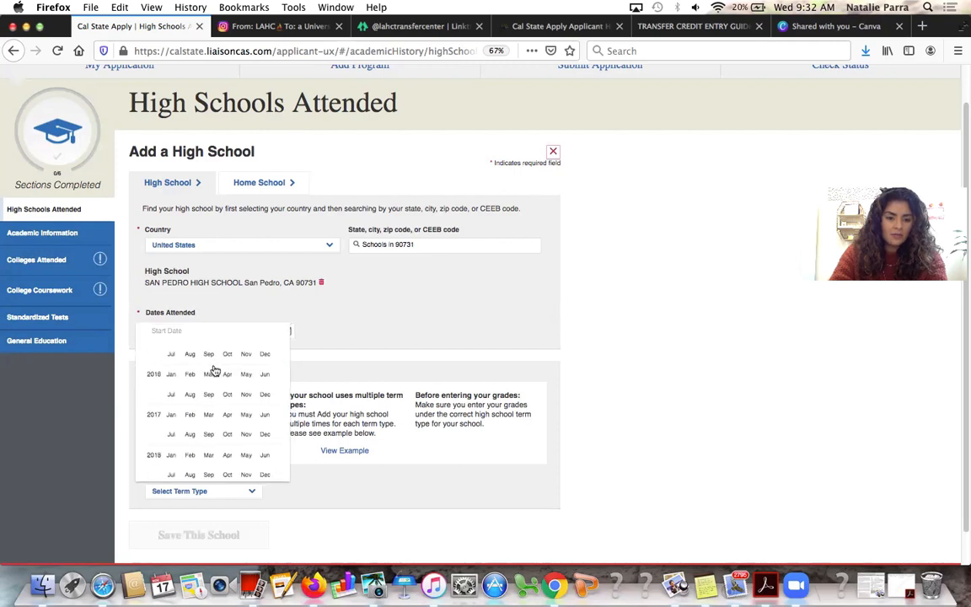
scroll(175, 406, up, 7)
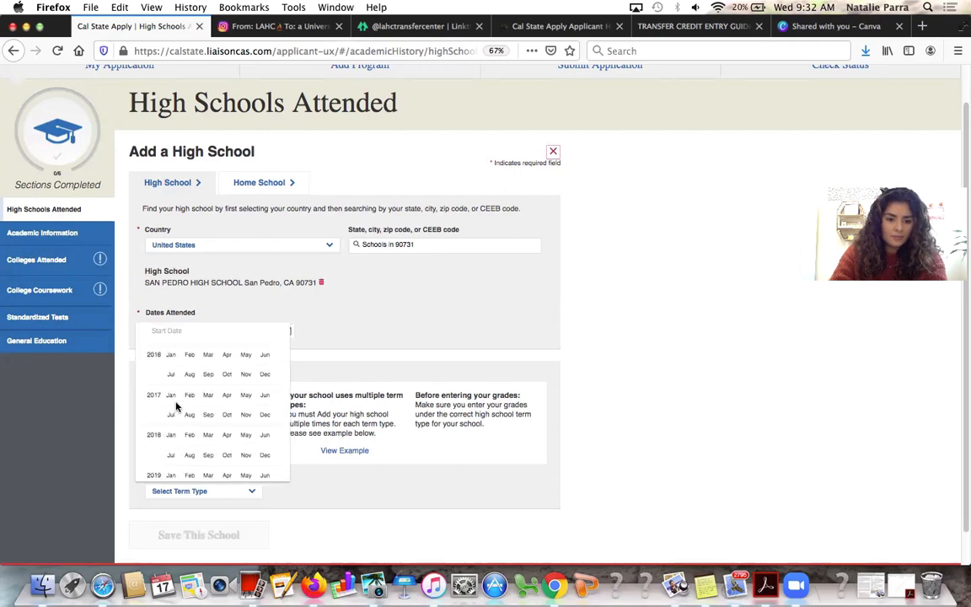
scroll(177, 407, down, 8)
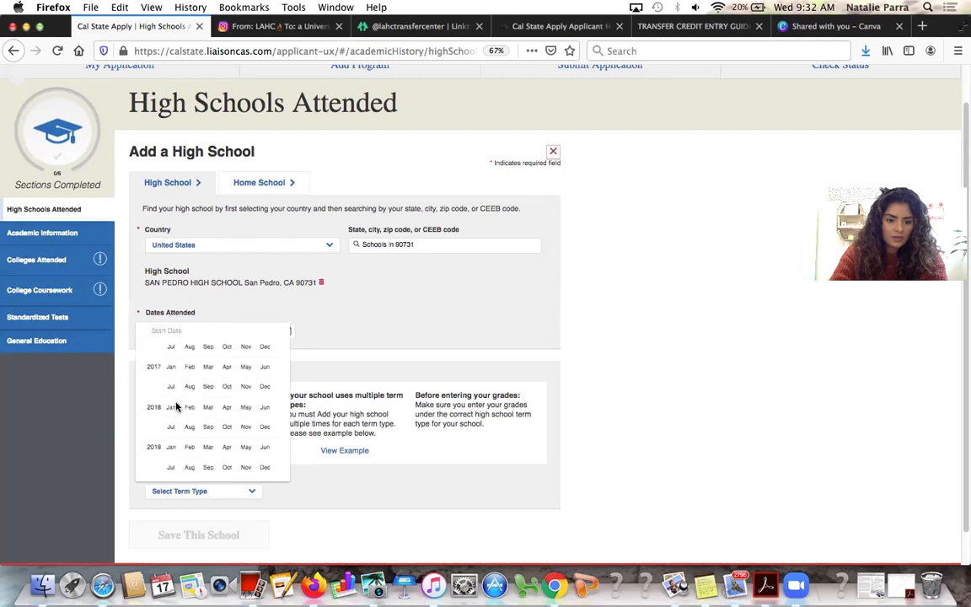
scroll(176, 407, up, 6)
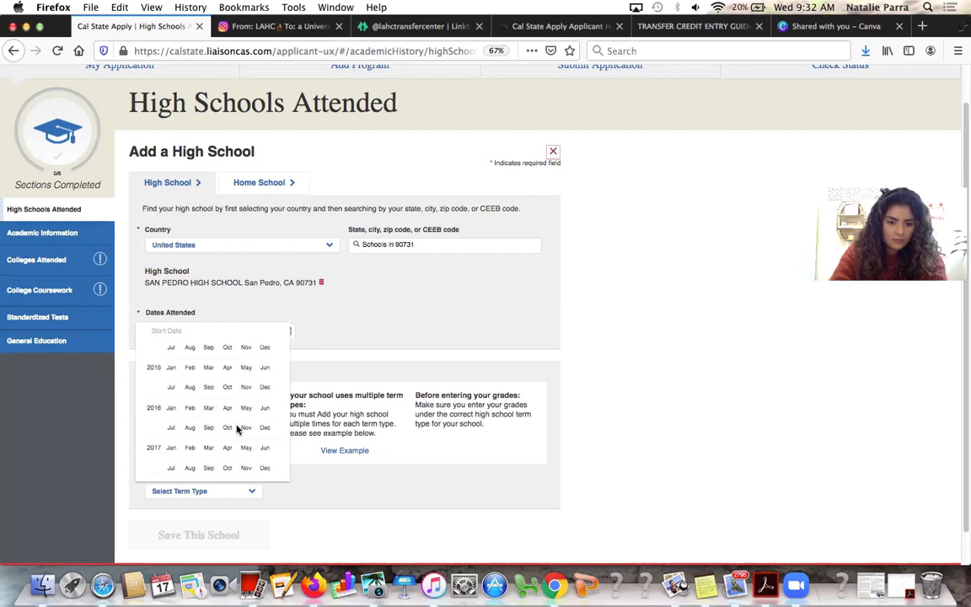
click(189, 424)
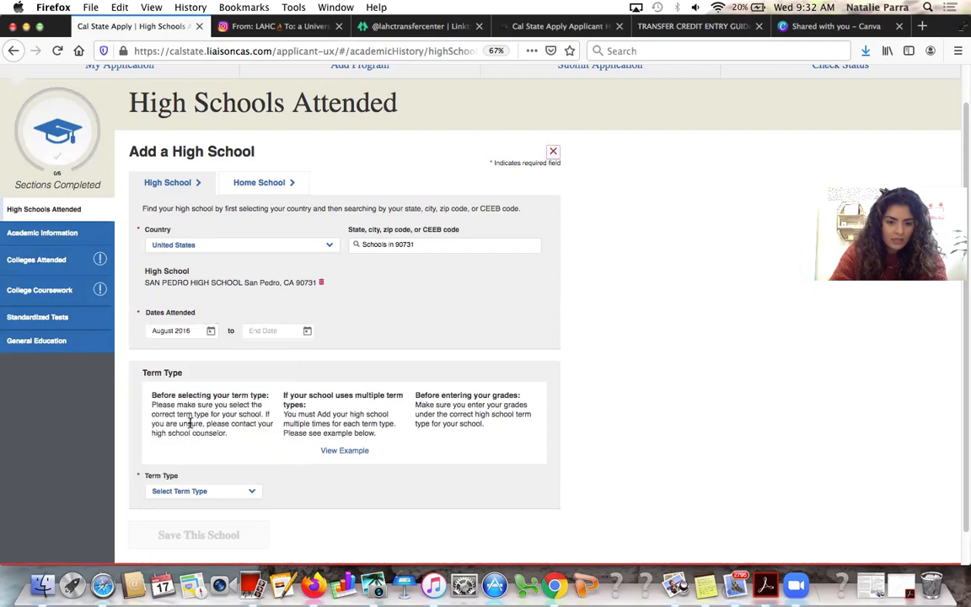
click(307, 330)
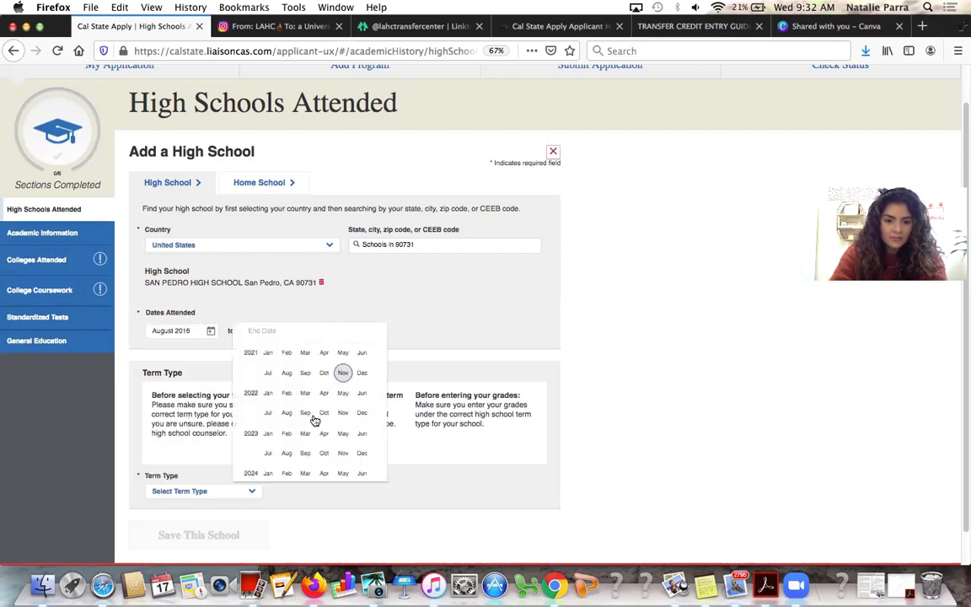
scroll(313, 419, up, 1)
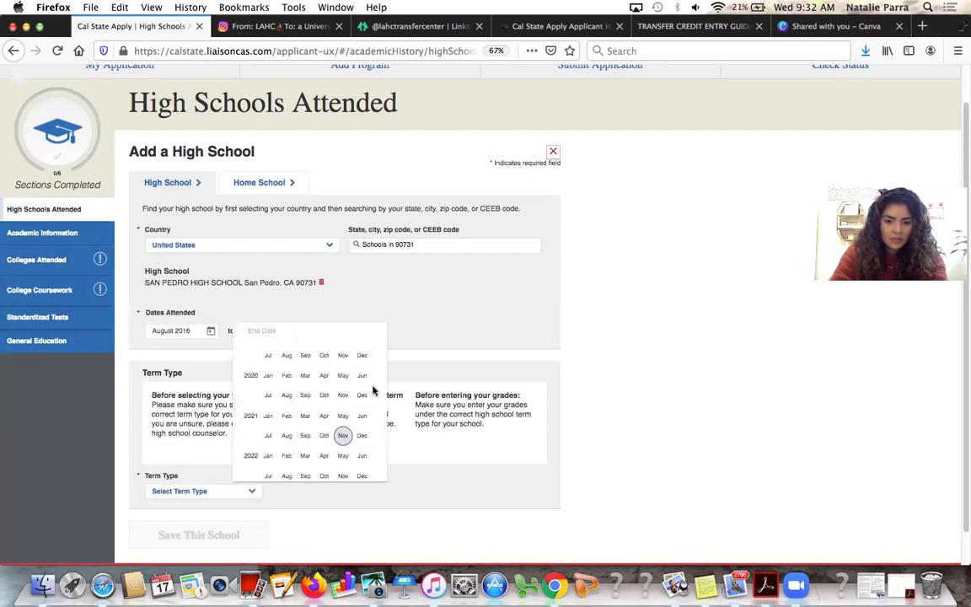
click(362, 376)
Choose Semester as the term type and save the school
scroll(371, 381, down, 1)
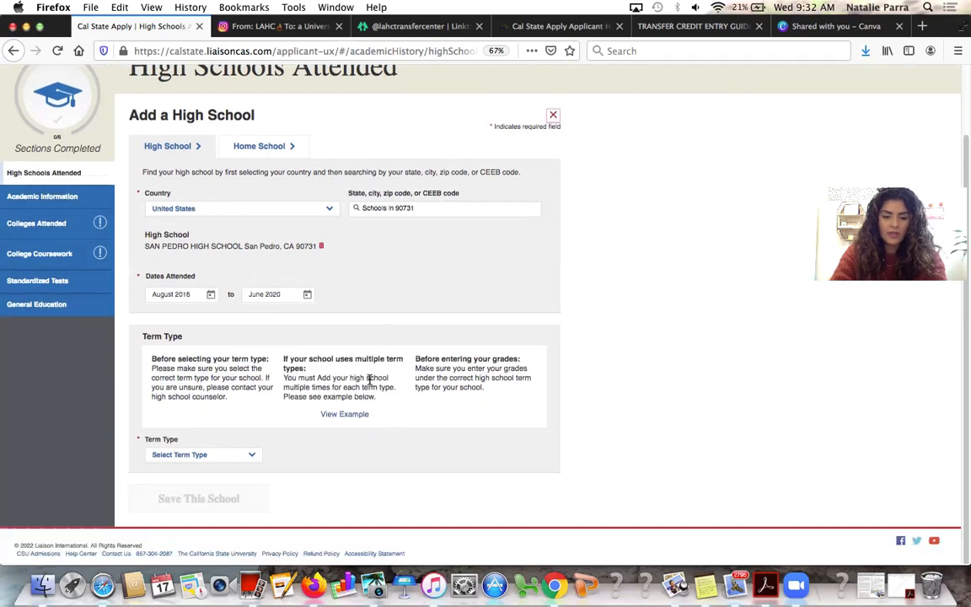
click(244, 456)
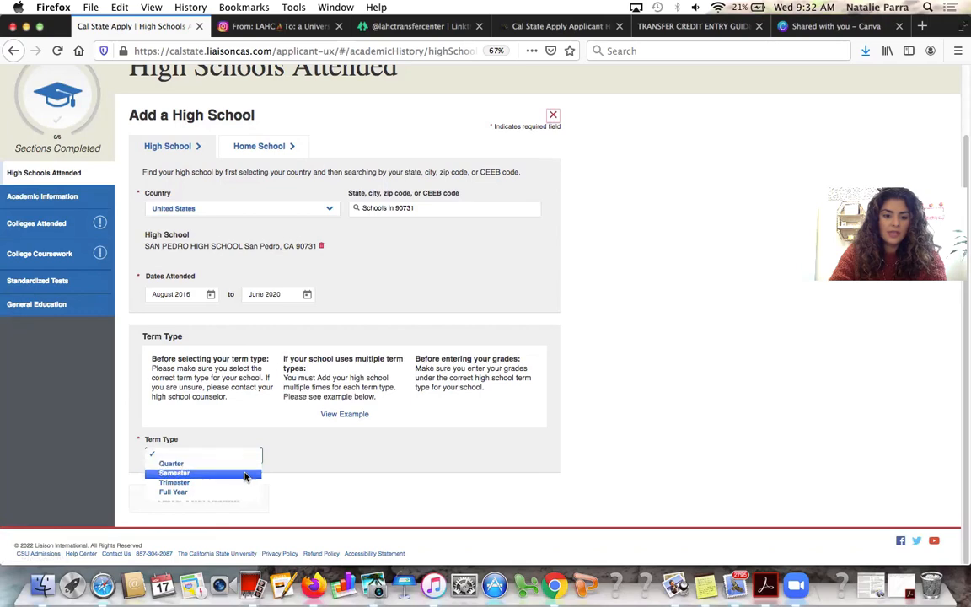
click(244, 470)
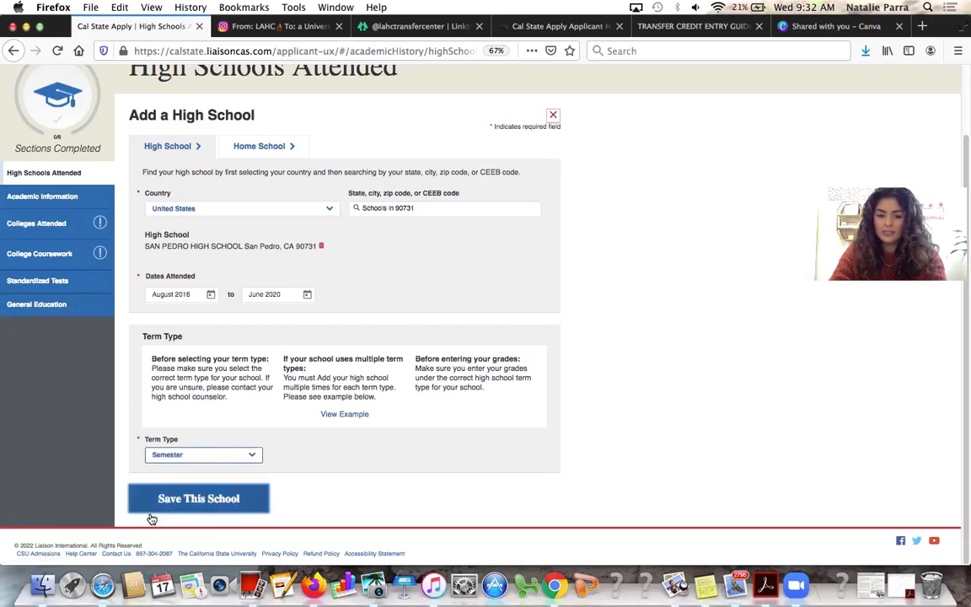
click(214, 500)
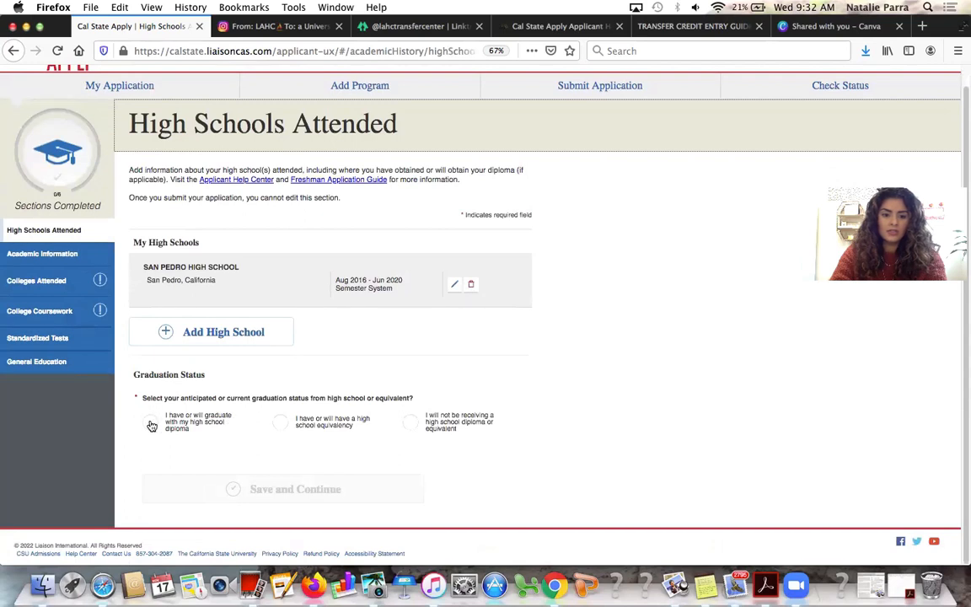
Record graduating with a San Pedro High School diploma in June 2020, then begin another high school entry
click(150, 425)
scroll(253, 422, down, 2)
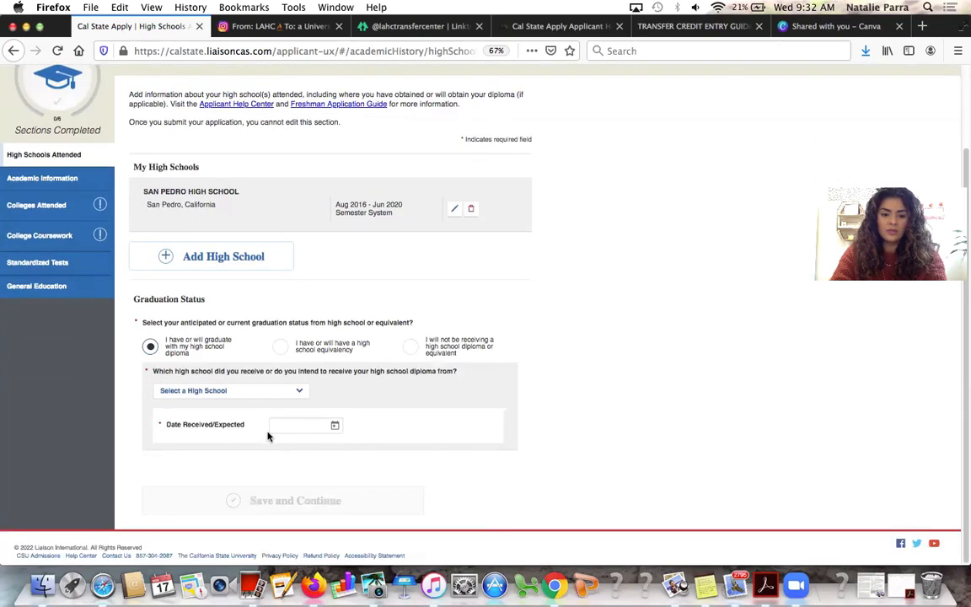
click(260, 392)
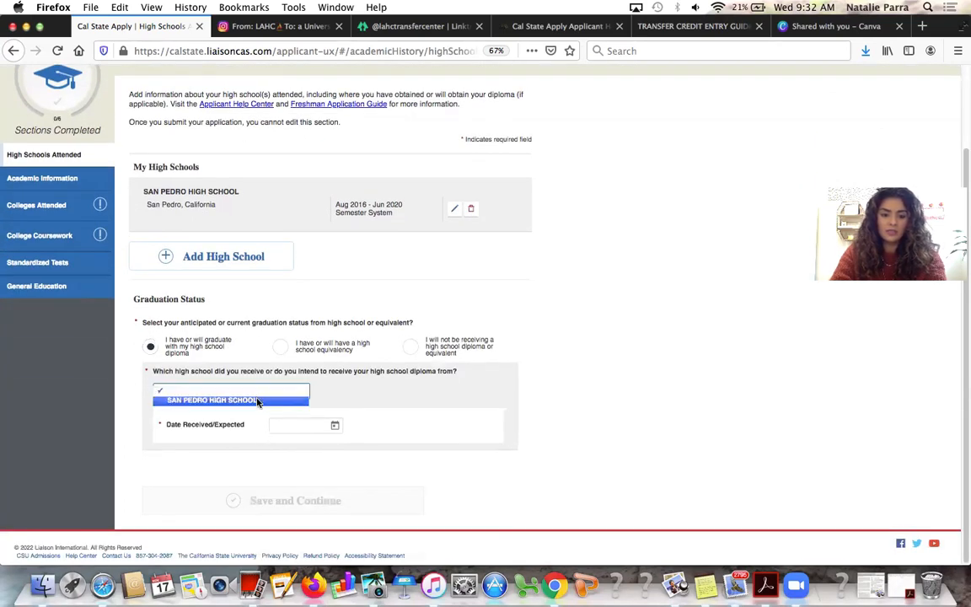
click(259, 401)
click(334, 430)
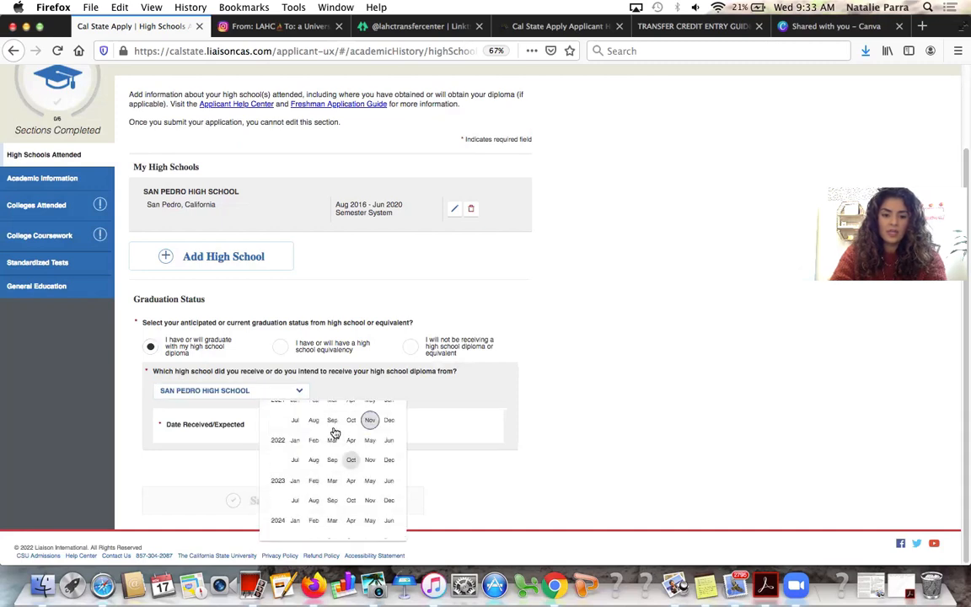
scroll(328, 450, up, 3)
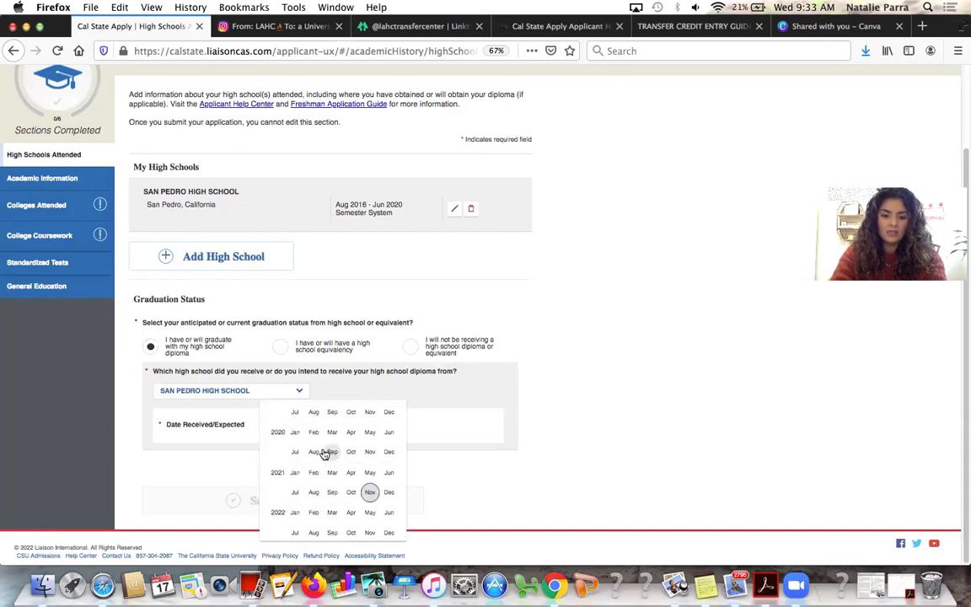
click(388, 432)
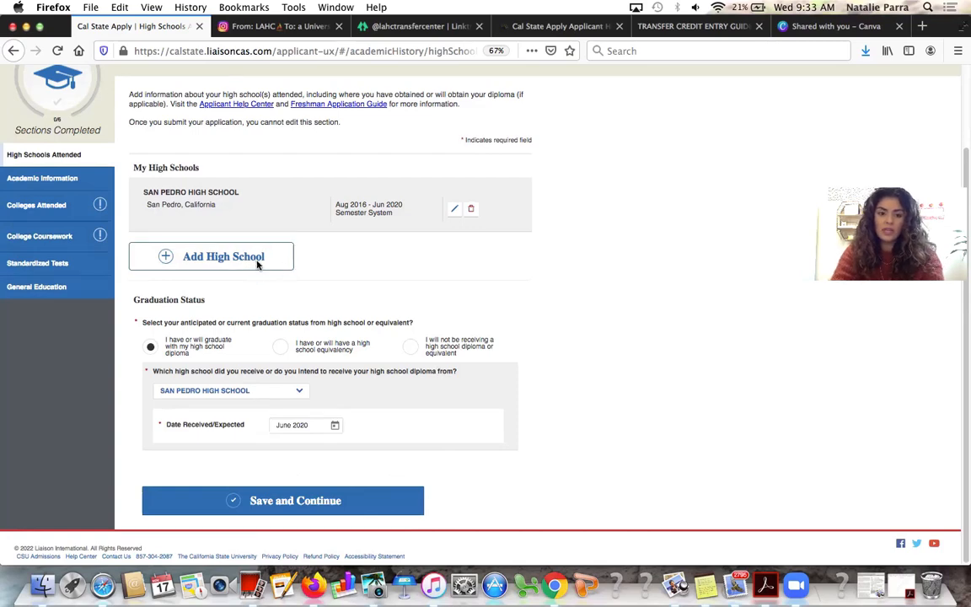
click(258, 264)
scroll(250, 329, down, 1)
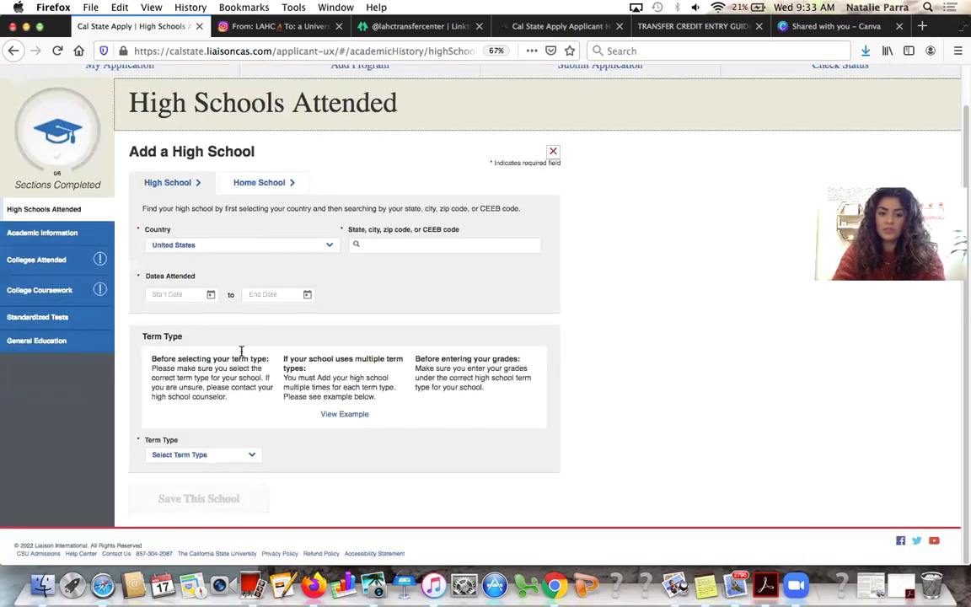
Switch between the Home School and High School forms, then close the Add a High School form
click(258, 182)
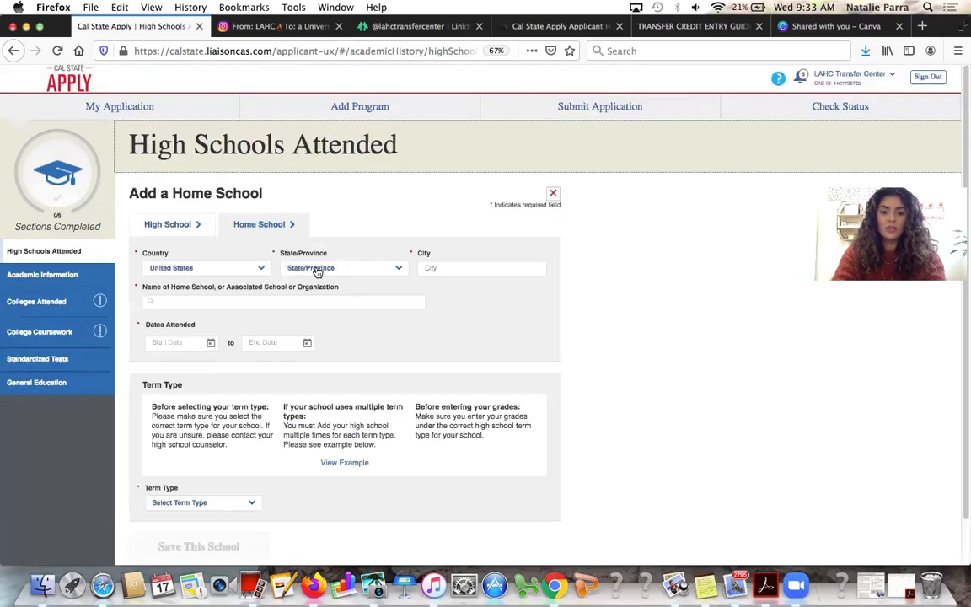
scroll(288, 348, down, 1)
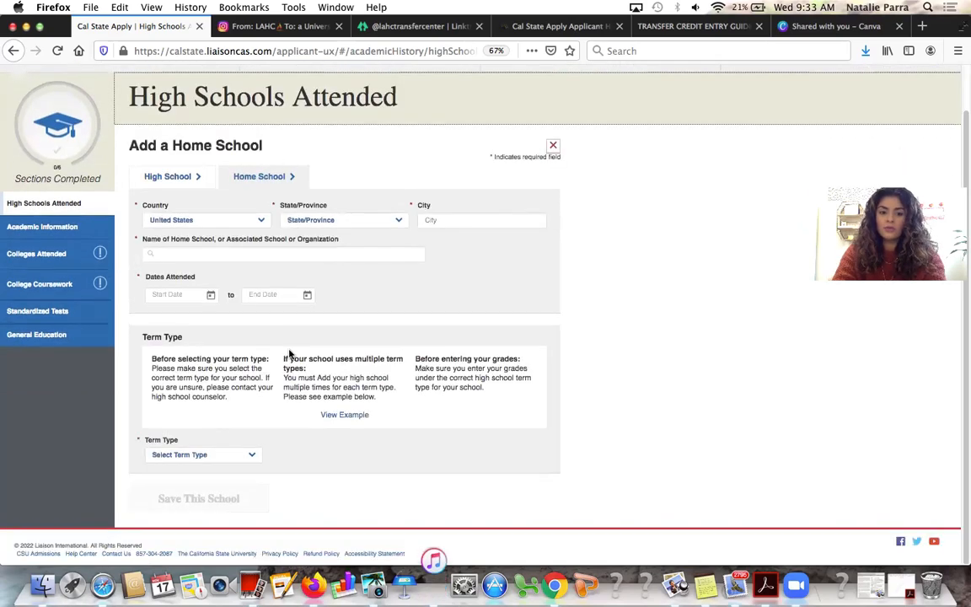
click(181, 182)
scroll(268, 337, down, 1)
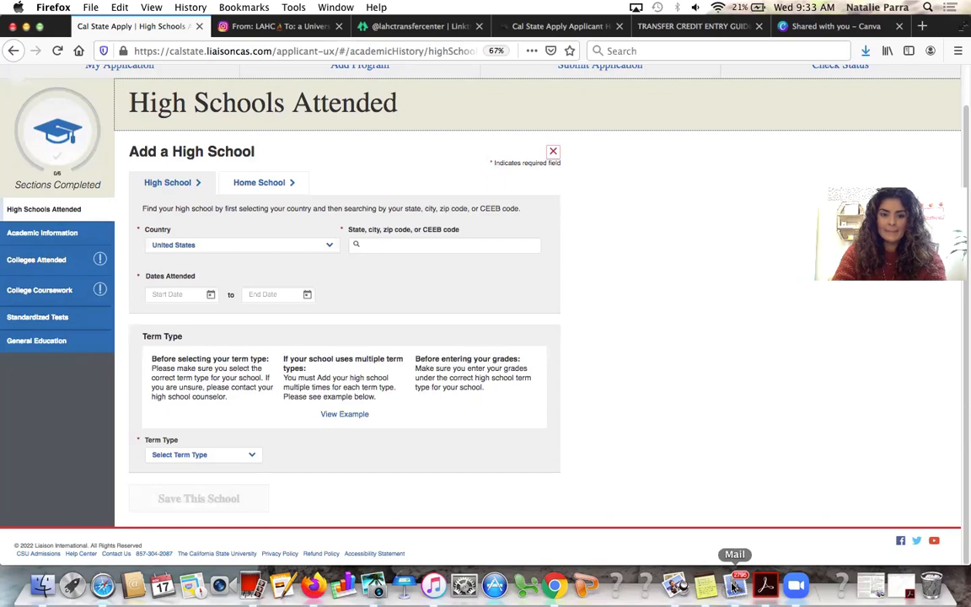
click(552, 151)
Indicate graduation with a San Pedro High School diploma dated June 2020
scroll(273, 455, down, 1)
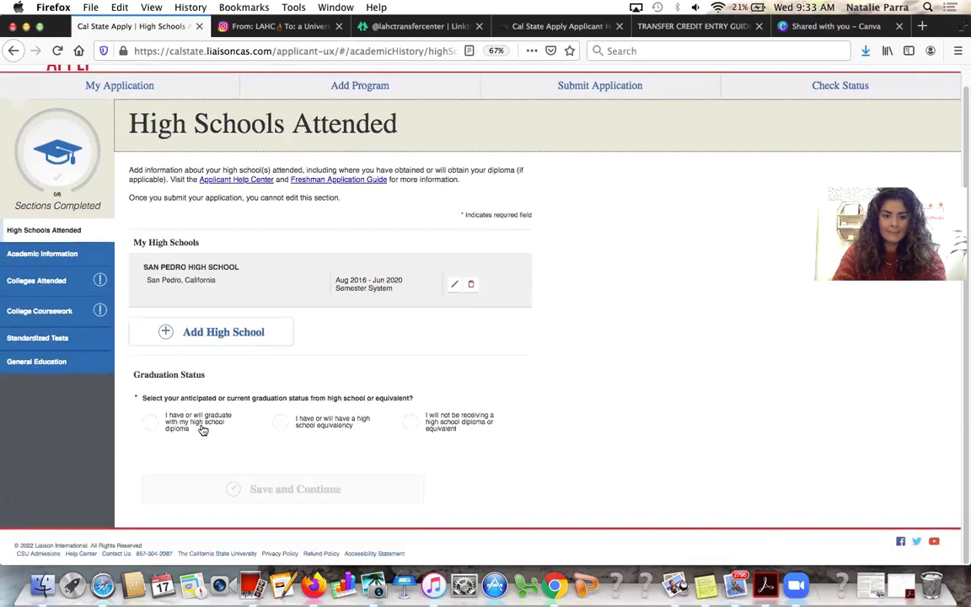
click(194, 426)
click(202, 466)
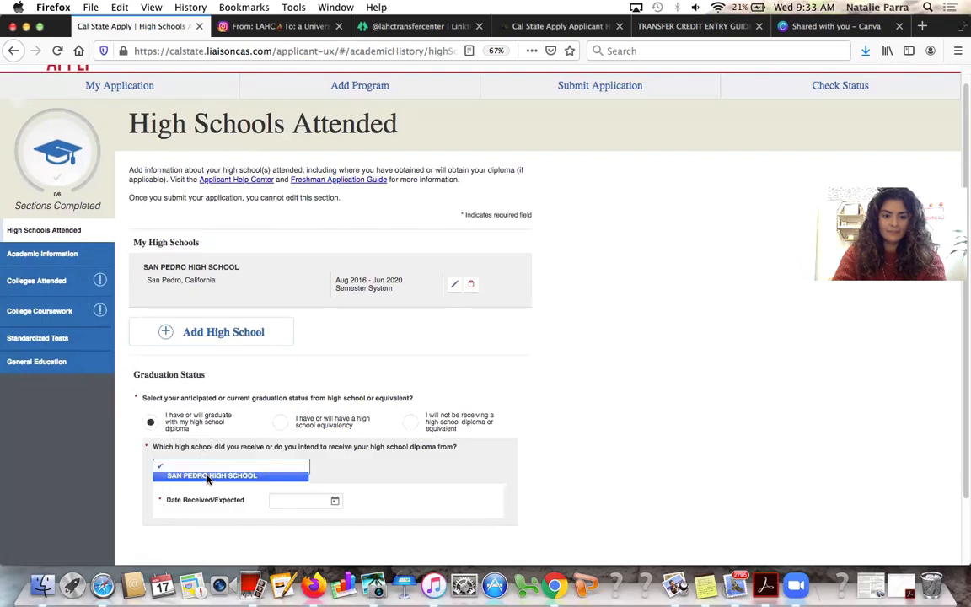
click(207, 475)
click(335, 500)
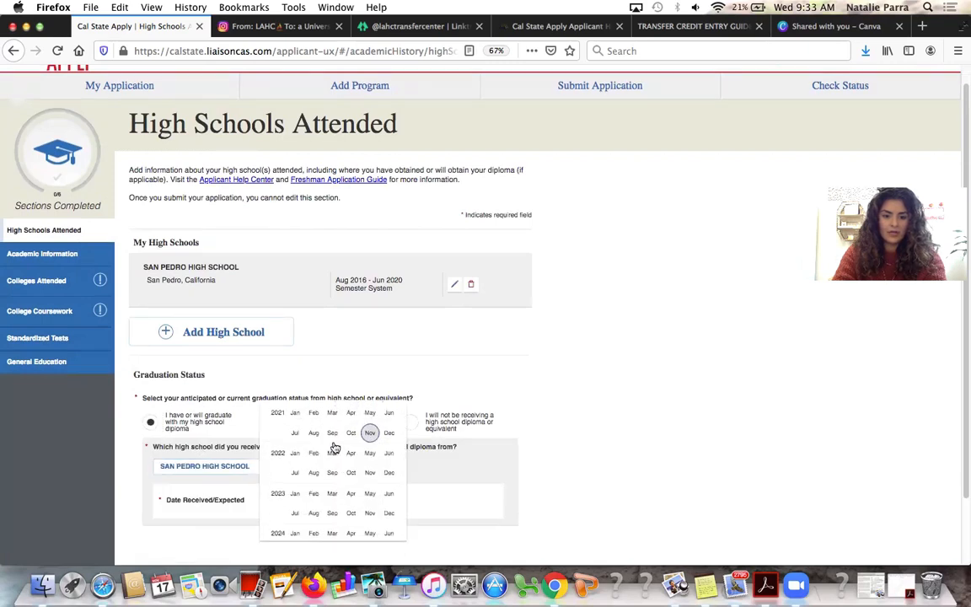
scroll(337, 451, up, 2)
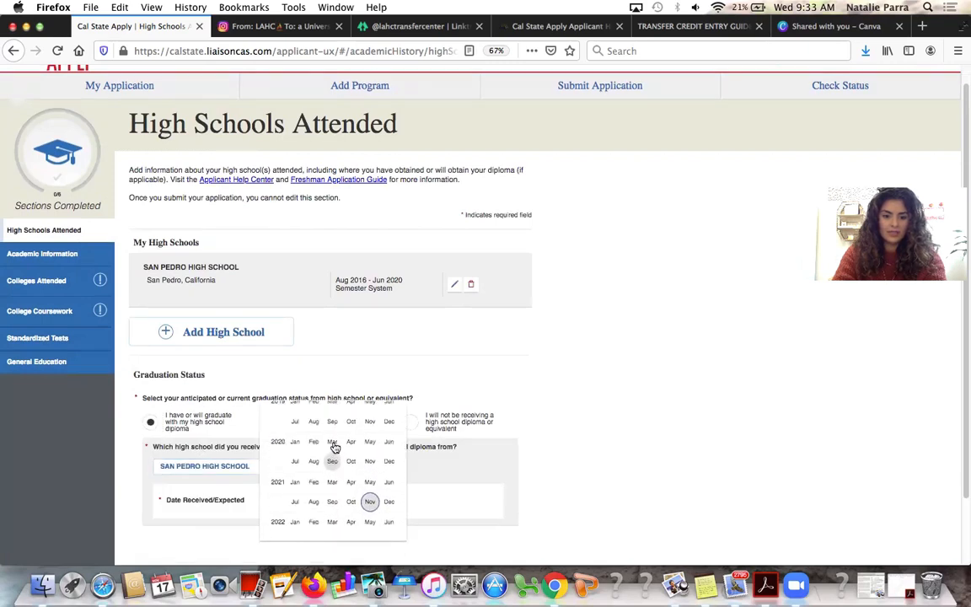
click(388, 441)
scroll(352, 481, down, 3)
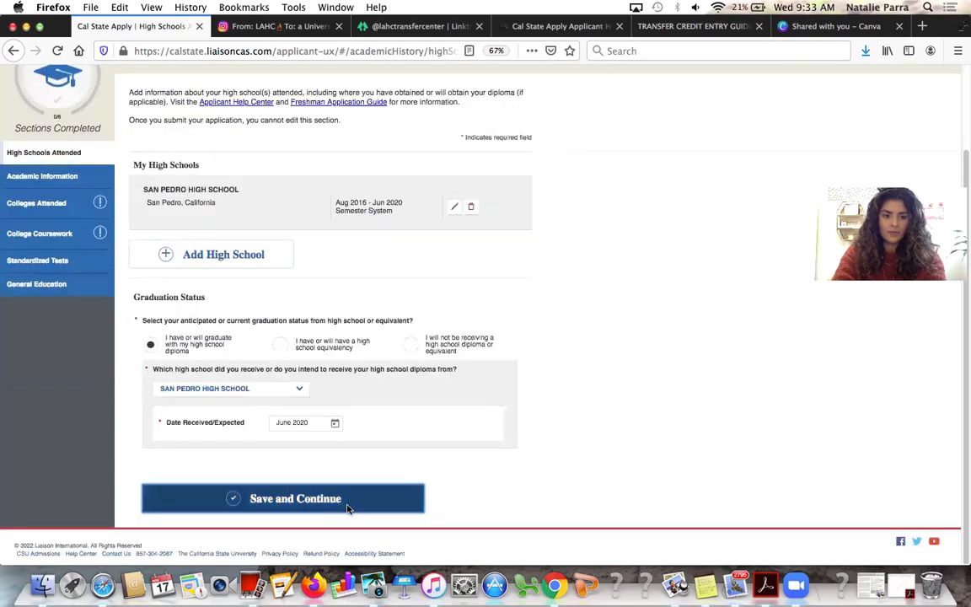
Save High Schools Attended, confirm the June 2020 date is correct, and continue
click(347, 503)
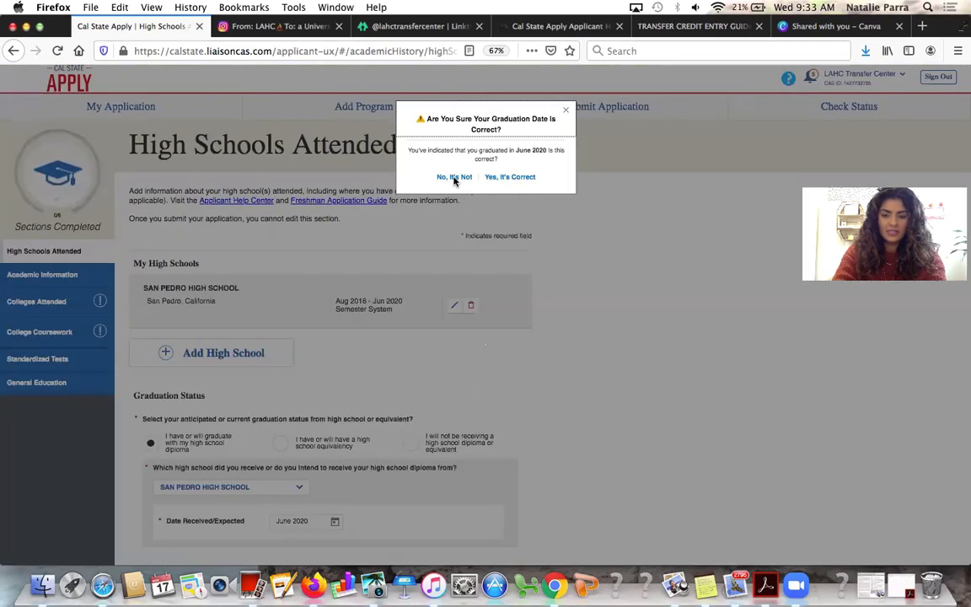
click(496, 176)
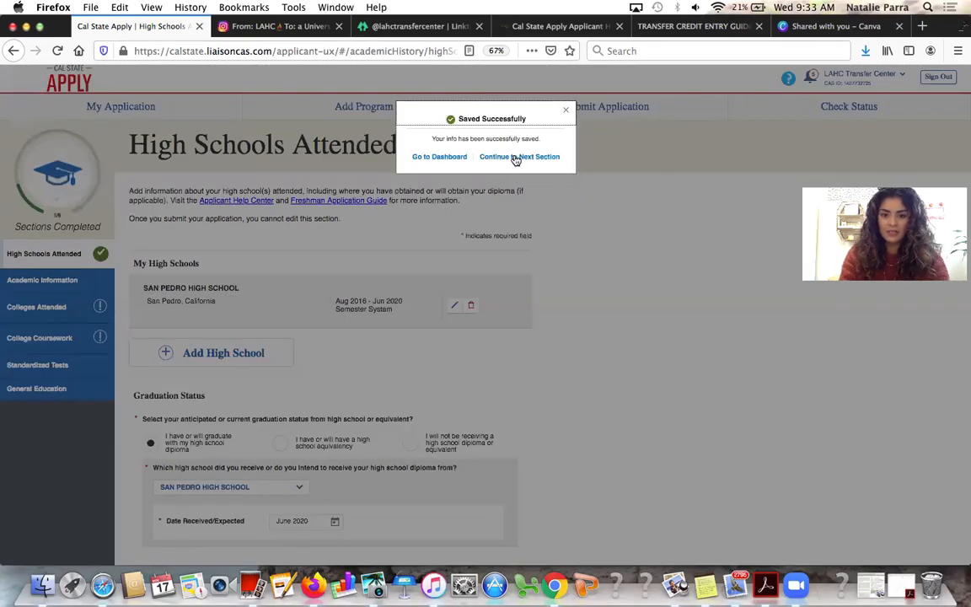
click(515, 158)
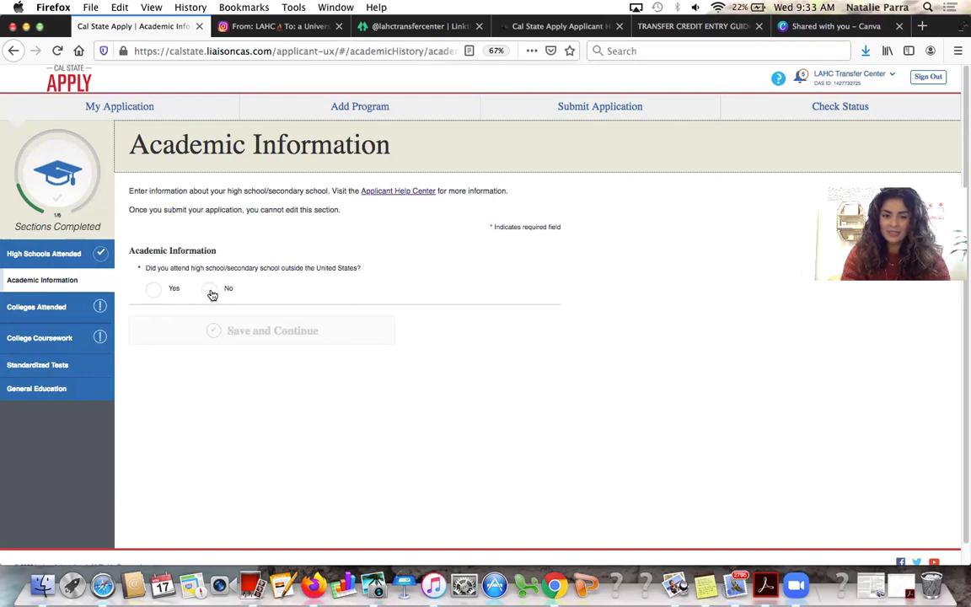
Answer No for high school outside the United States, save Academic Information, and proceed to Colleges Attended
click(212, 292)
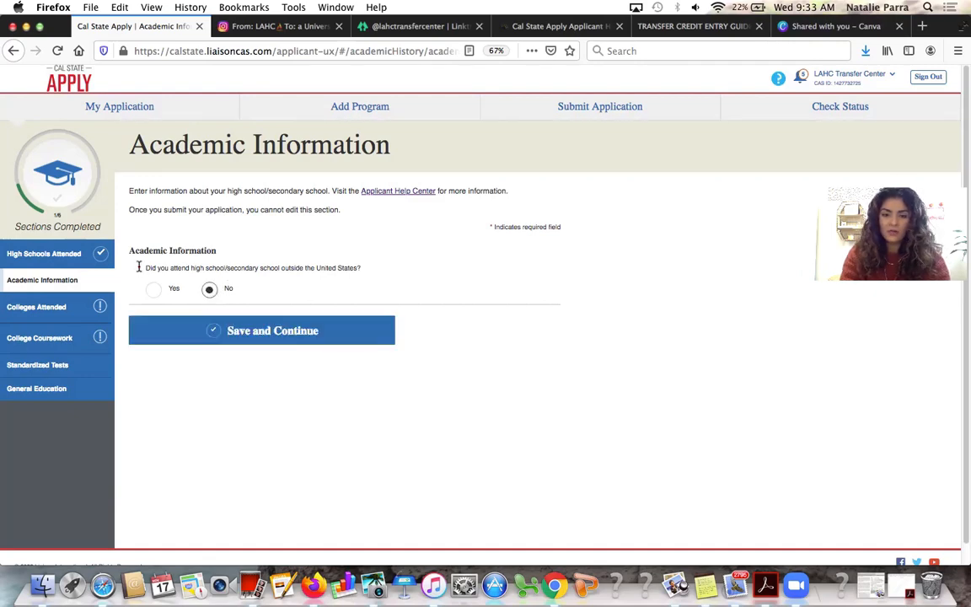
click(158, 291)
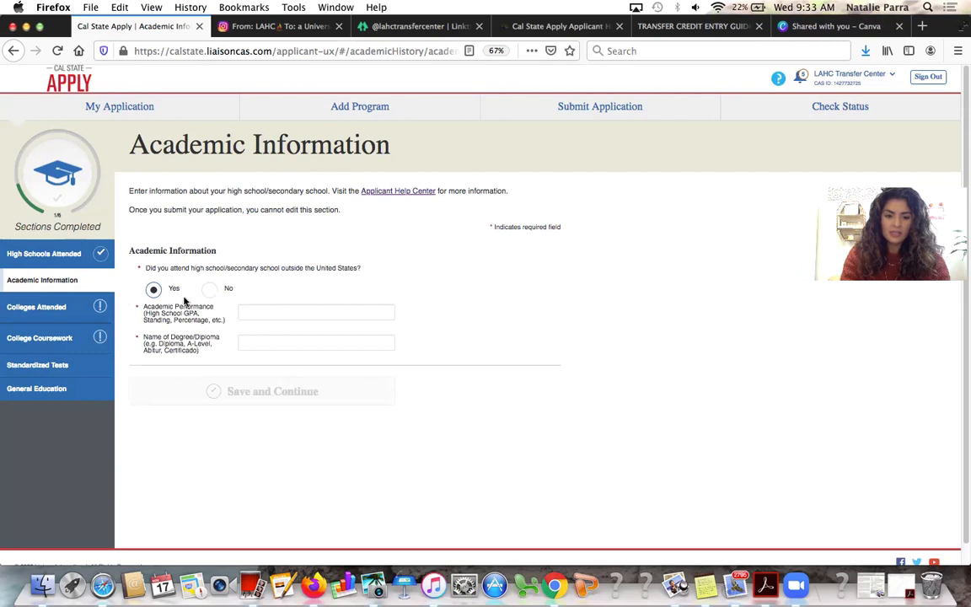
click(263, 318)
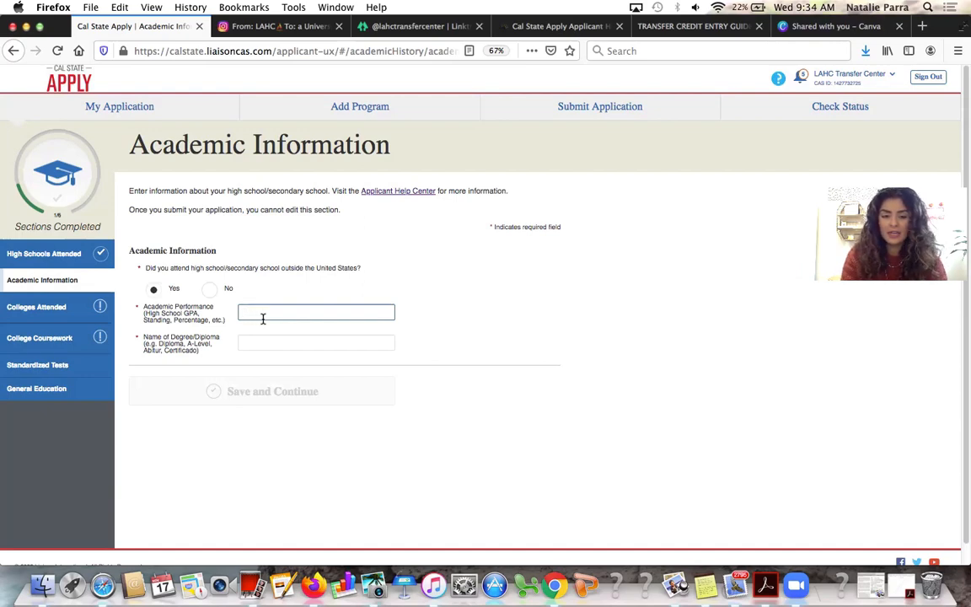
click(263, 343)
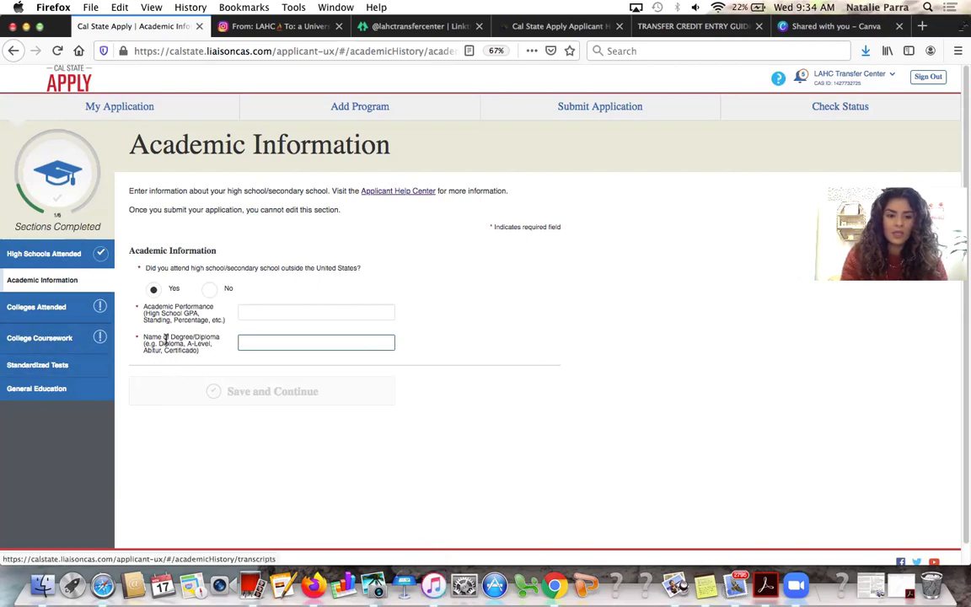
click(209, 289)
click(253, 330)
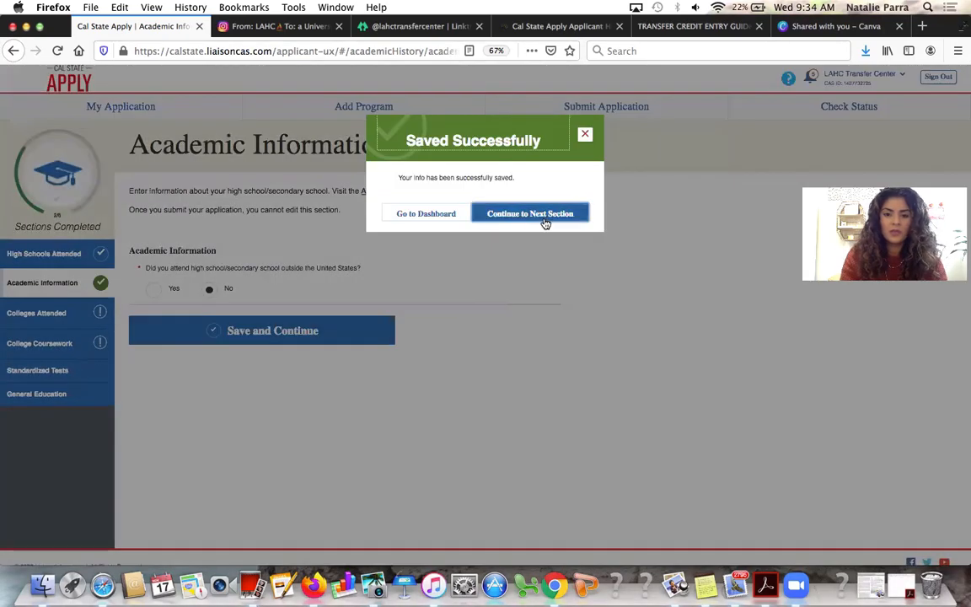
click(545, 216)
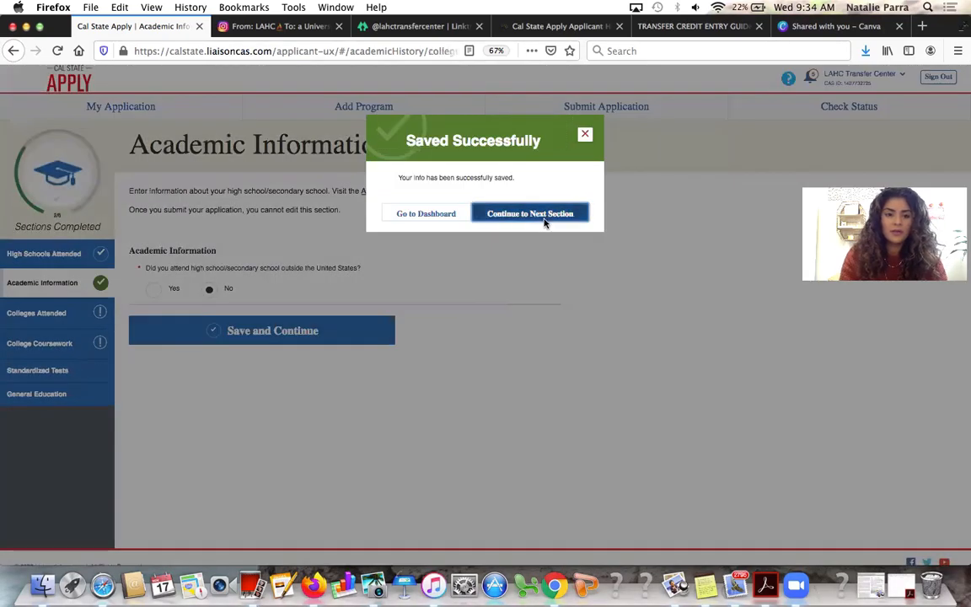
Review the college form, then return to the Colleges Attended summary showing Los Angeles Harbor College
scroll(311, 339, down, 1)
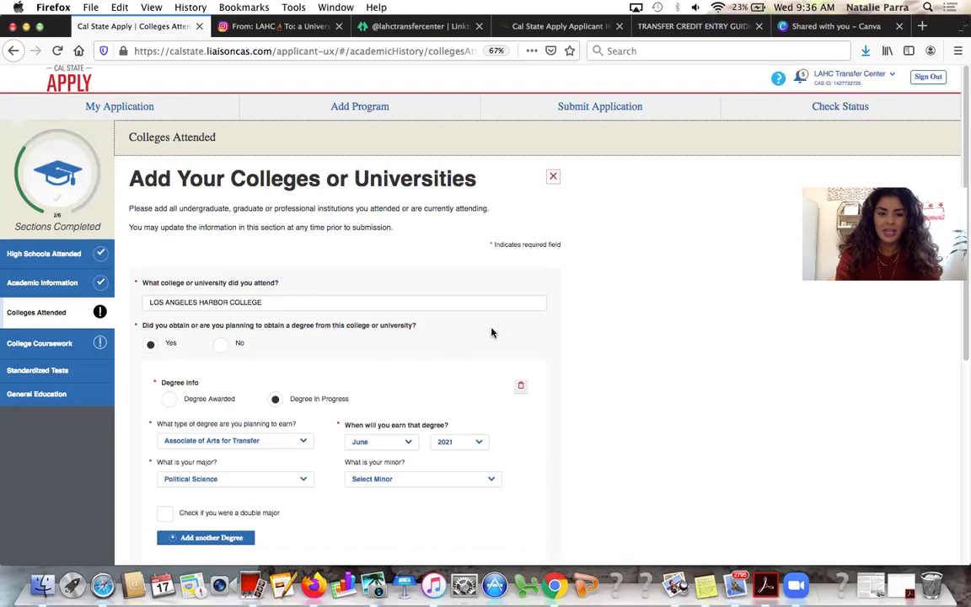
scroll(371, 314, down, 2)
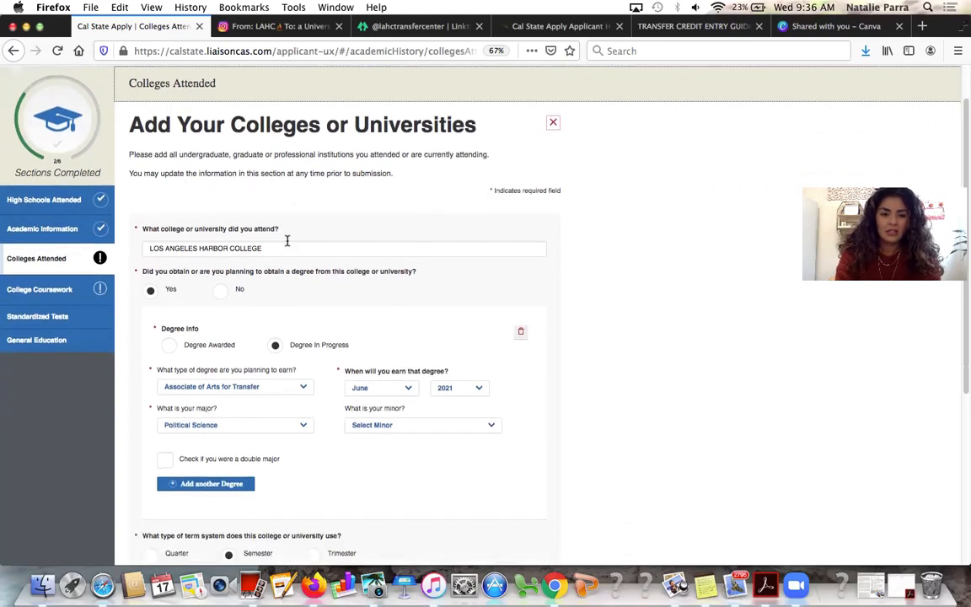
click(96, 258)
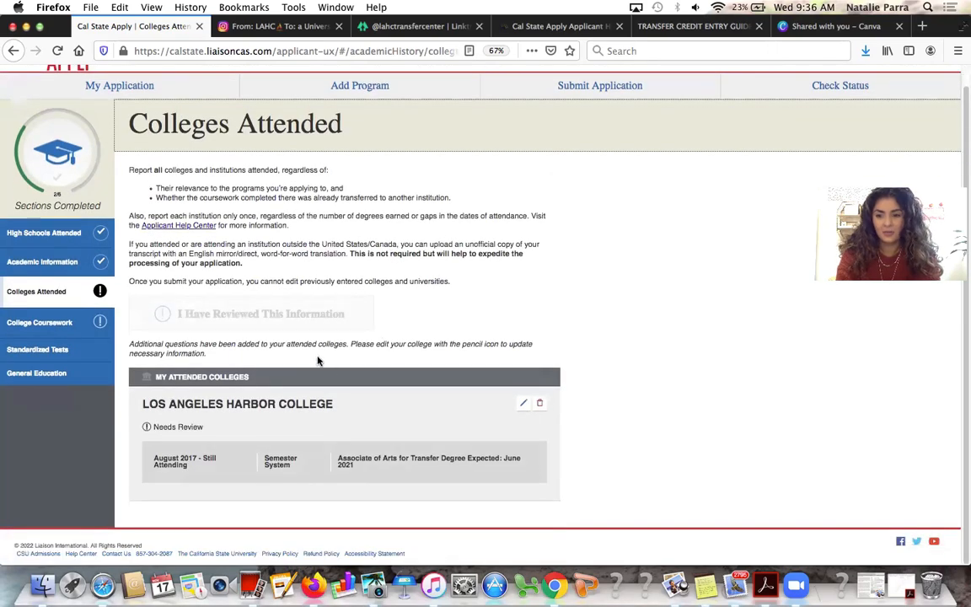
Delete the Los Angeles Harbor College entry, then return to the now-empty Colleges Attended list
click(540, 404)
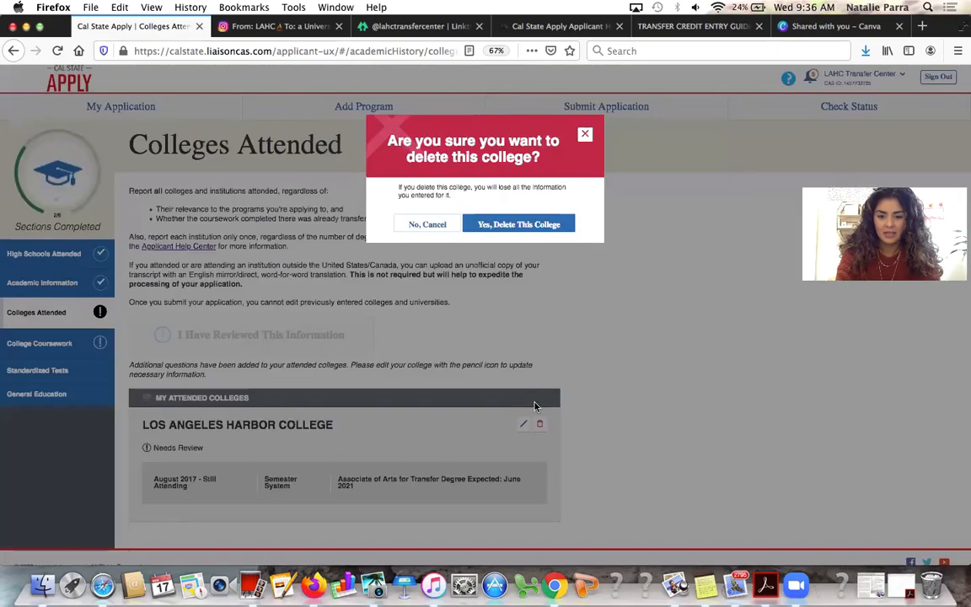
click(510, 226)
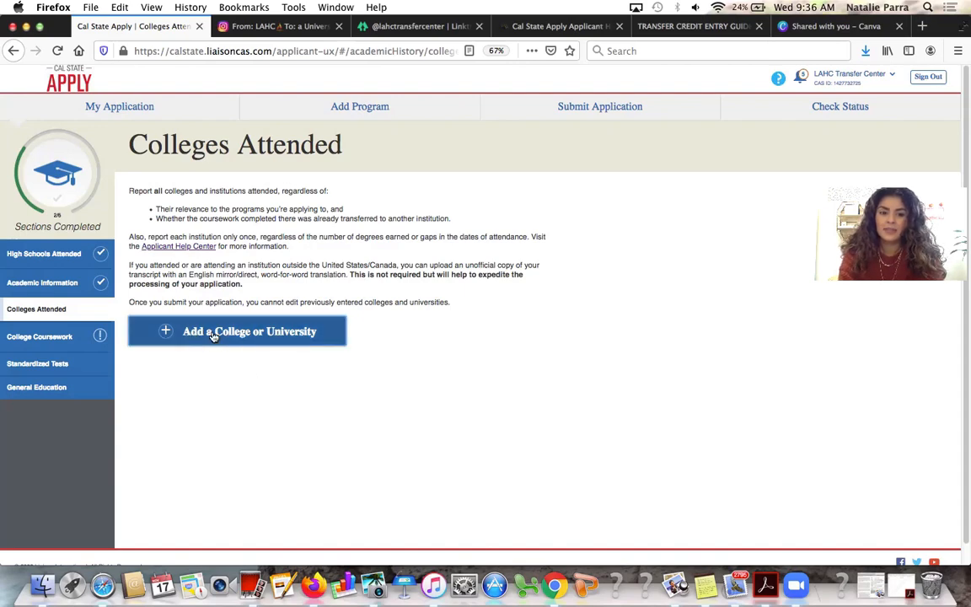
click(48, 337)
scroll(255, 496, down, 3)
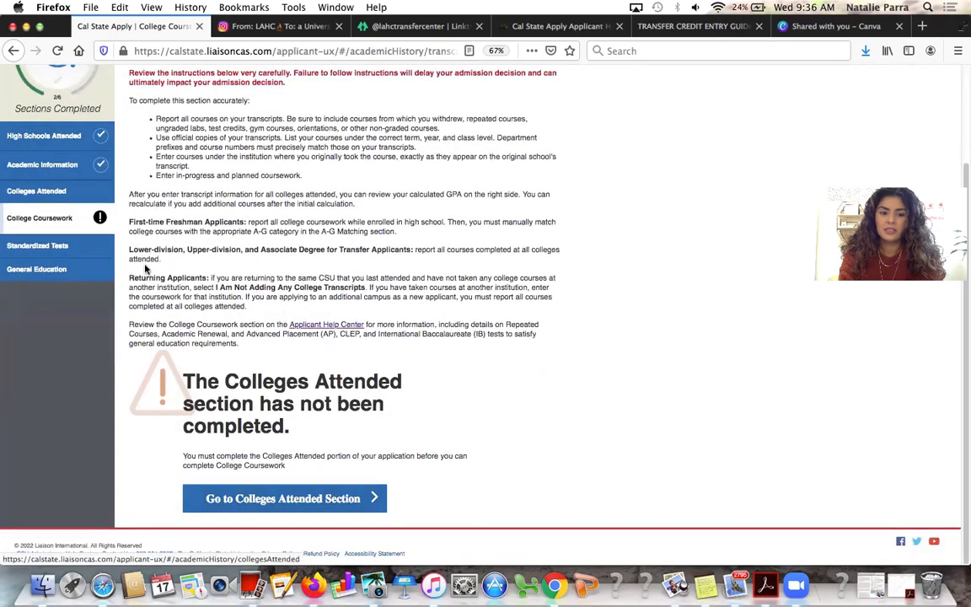
click(82, 189)
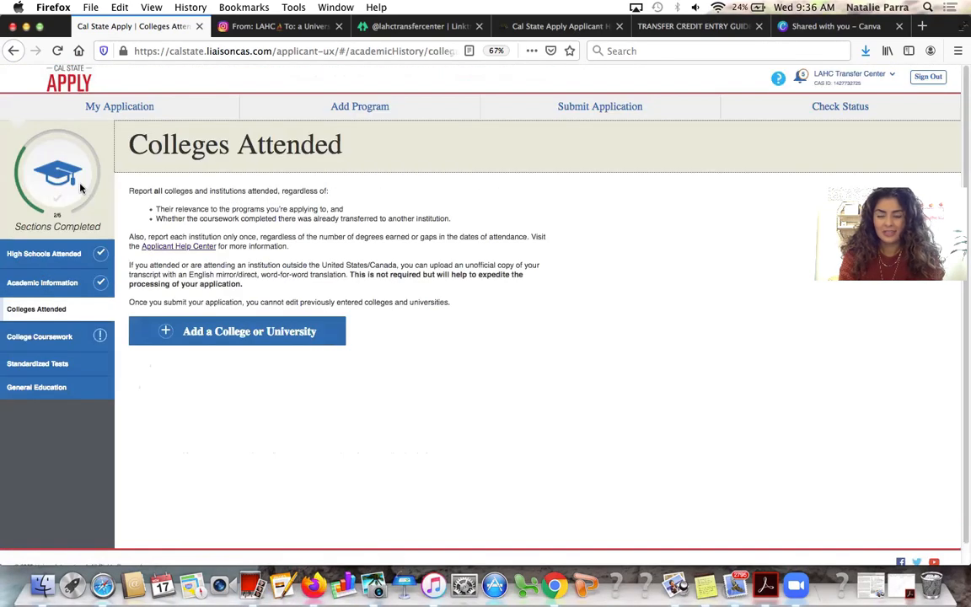
Add a new college entry for Los Angeles Harbor College
click(253, 337)
click(284, 300)
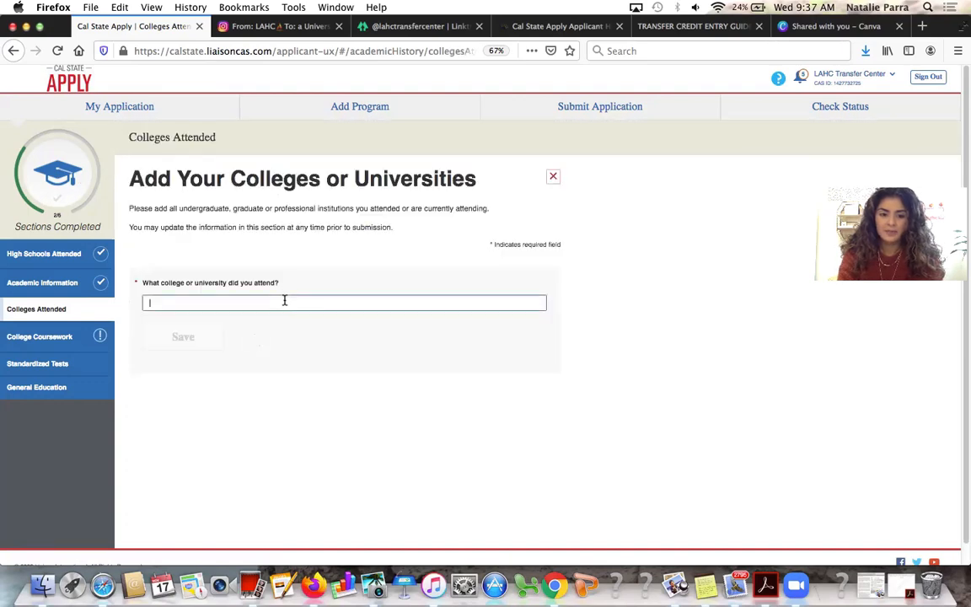
text(los a)
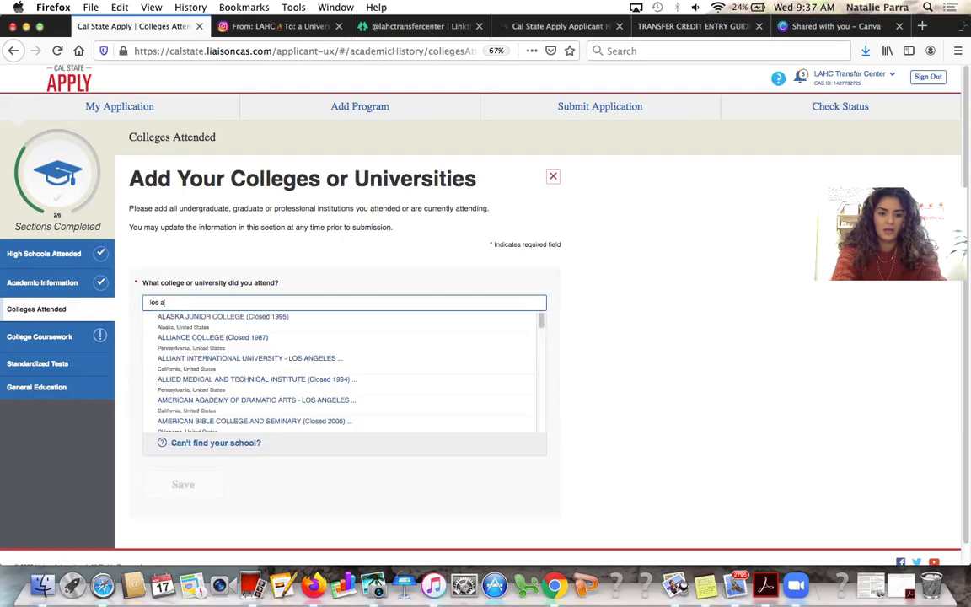
text(ngeles harbor college)
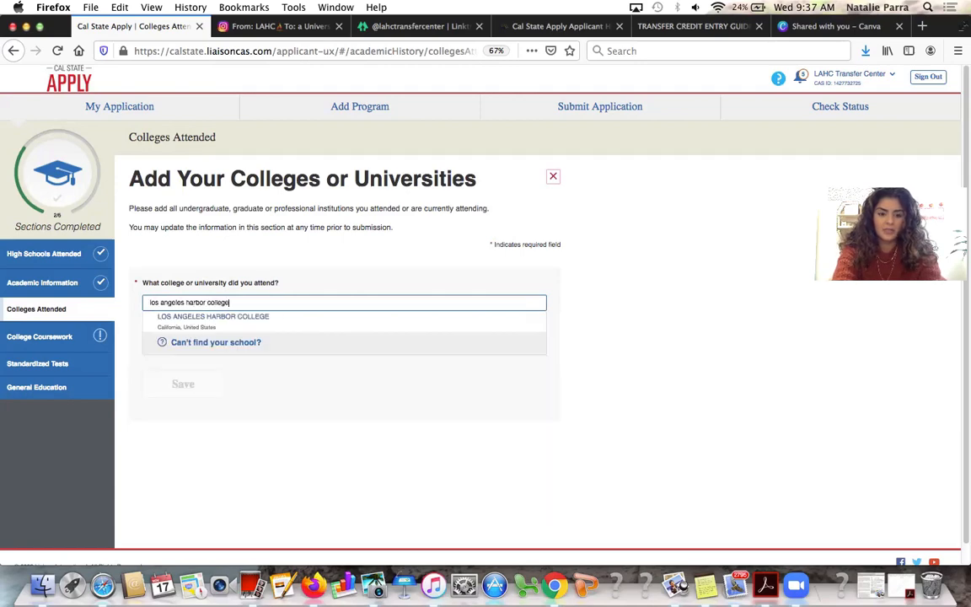
click(286, 320)
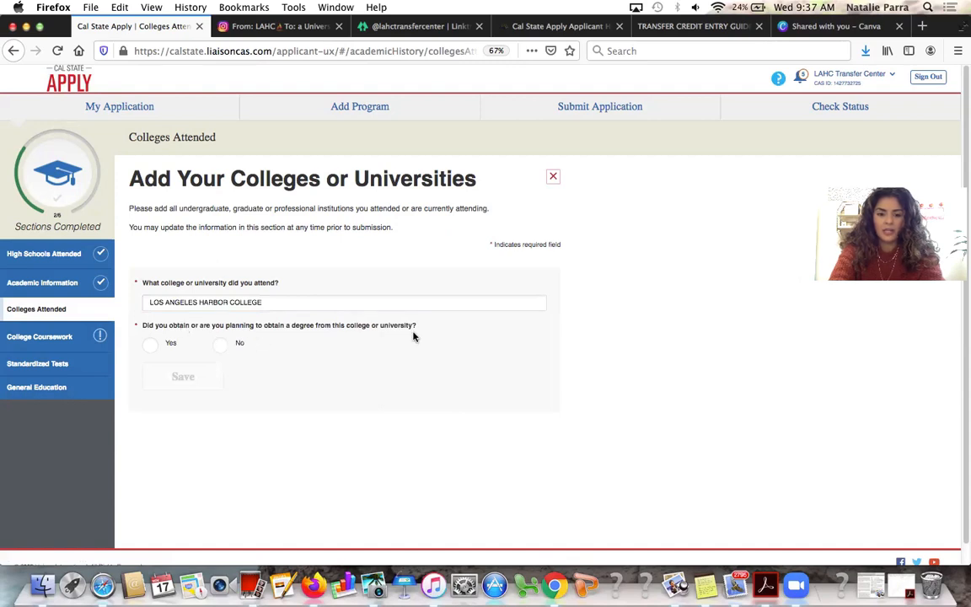
Record an in-progress degree there of type Associate of Arts for Transfer
click(167, 343)
scroll(192, 379, down, 1)
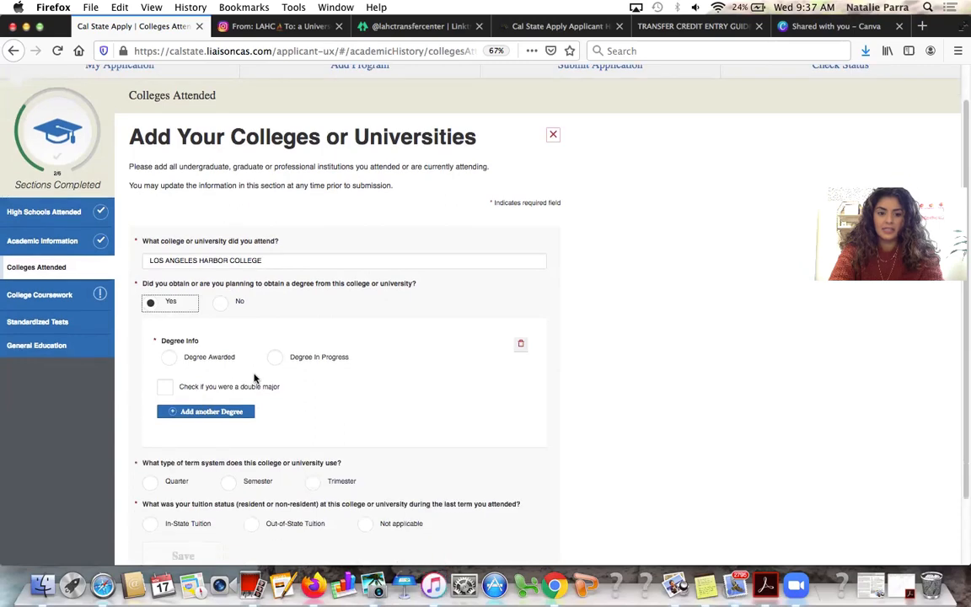
click(275, 361)
scroll(275, 364, down, 1)
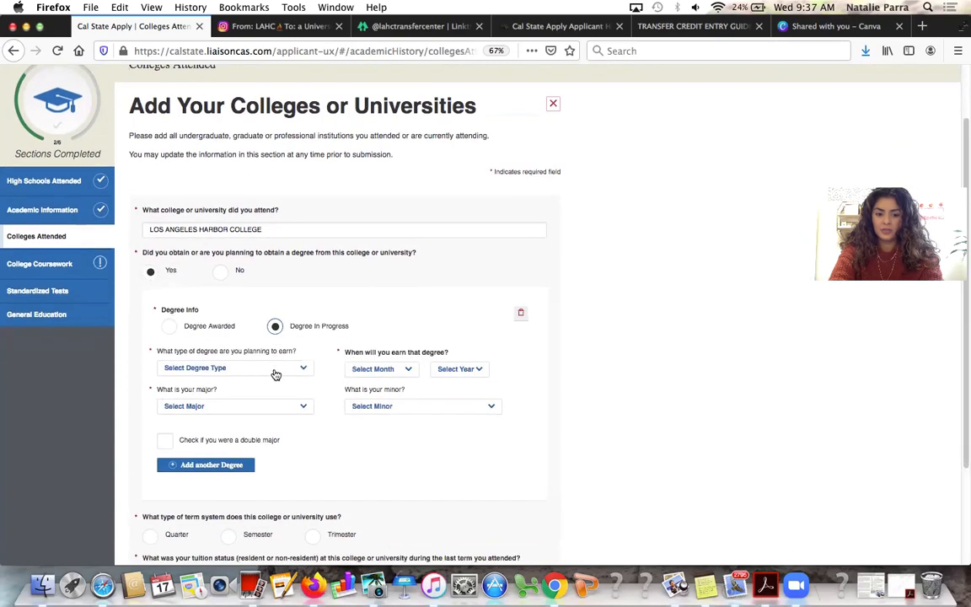
click(279, 373)
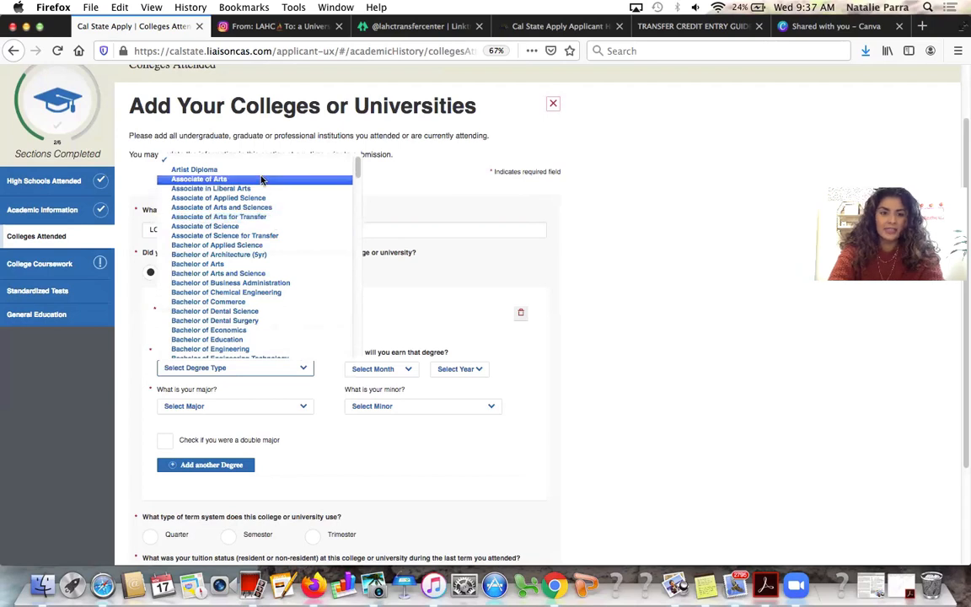
click(265, 216)
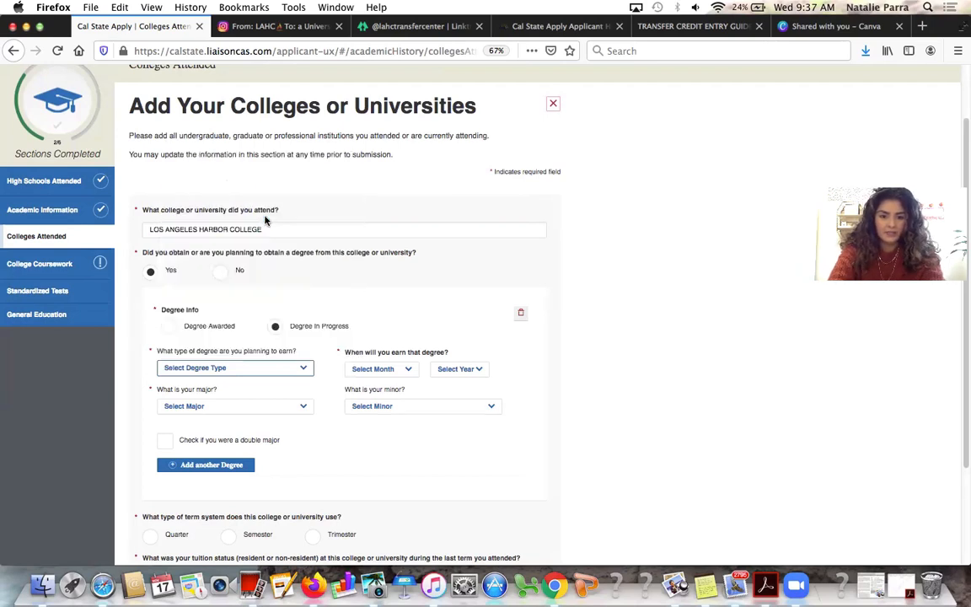
Choose Psychology as the major
click(289, 407)
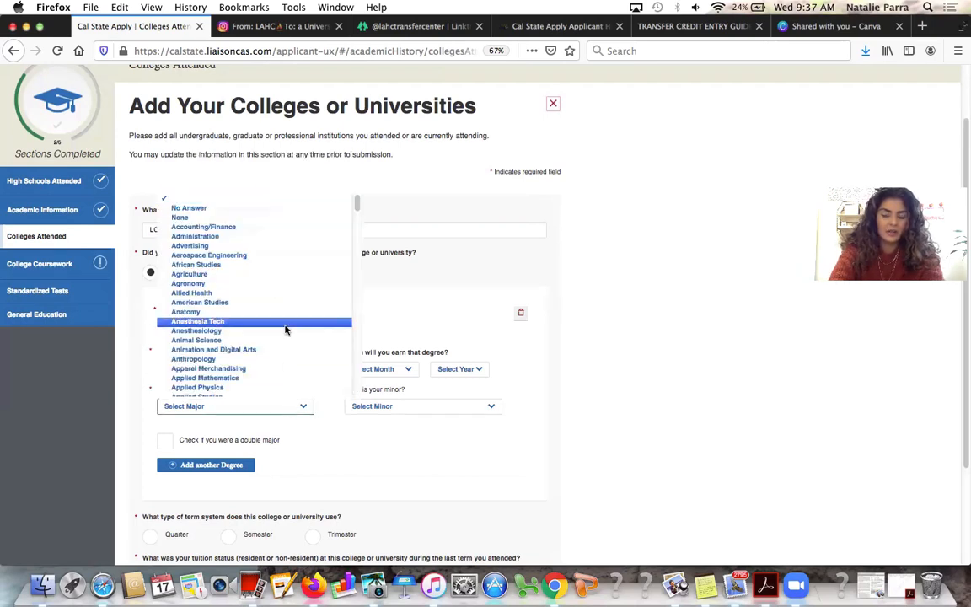
scroll(286, 329, down, 5)
scroll(285, 330, down, 15)
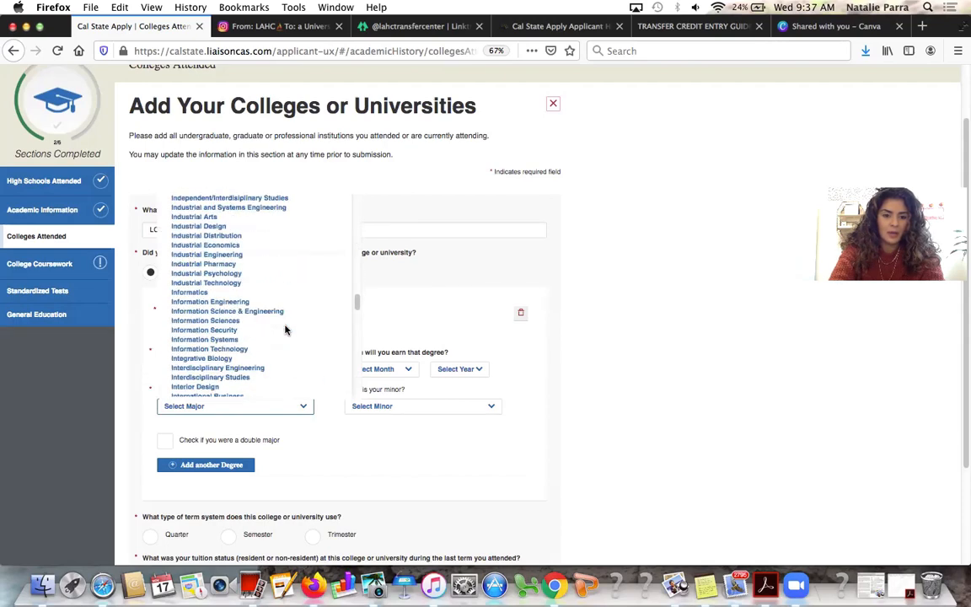
scroll(285, 330, down, 10)
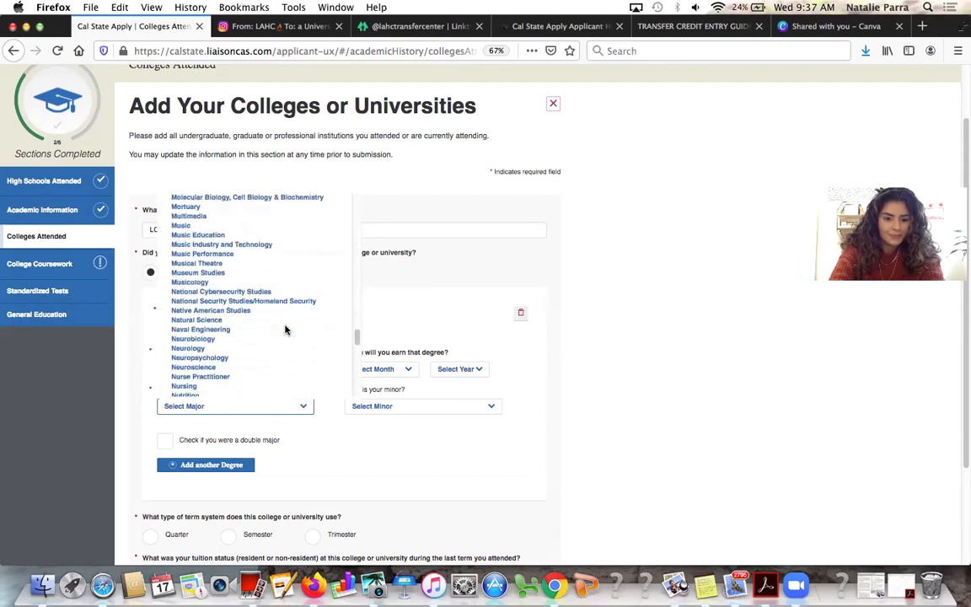
scroll(276, 362, down, 5)
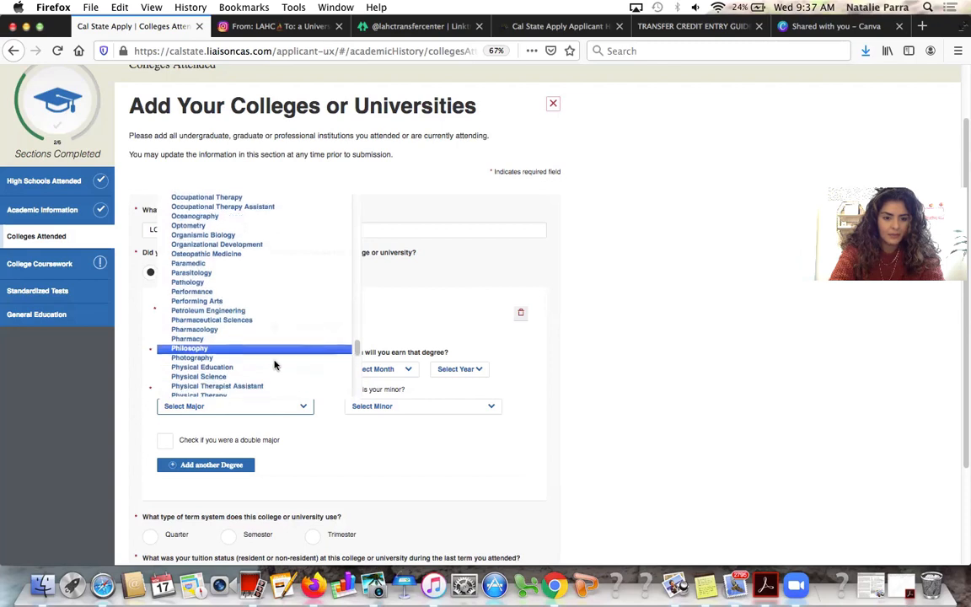
scroll(274, 368, down, 5)
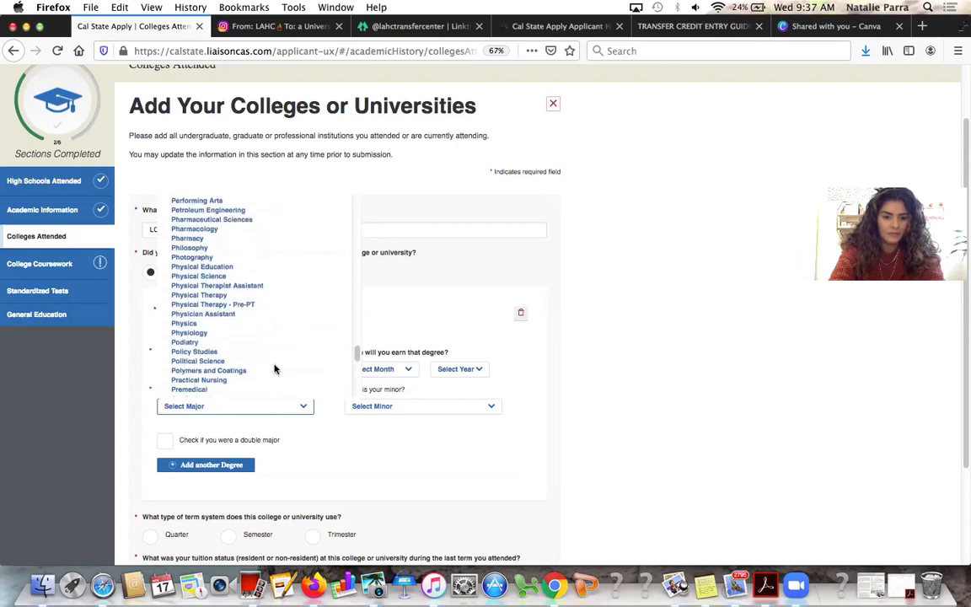
click(274, 366)
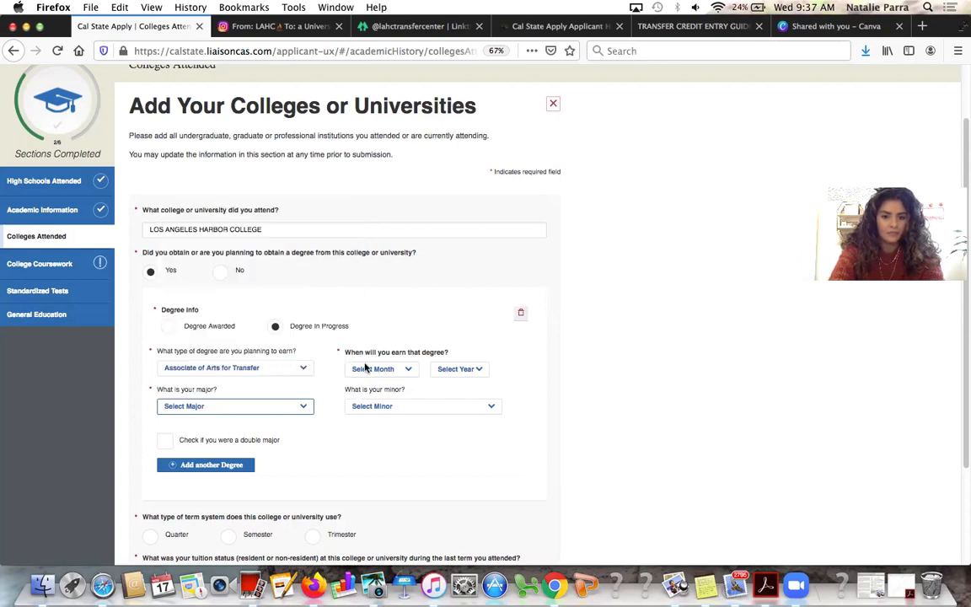
Set the expected degree completion date to June 2022
click(406, 371)
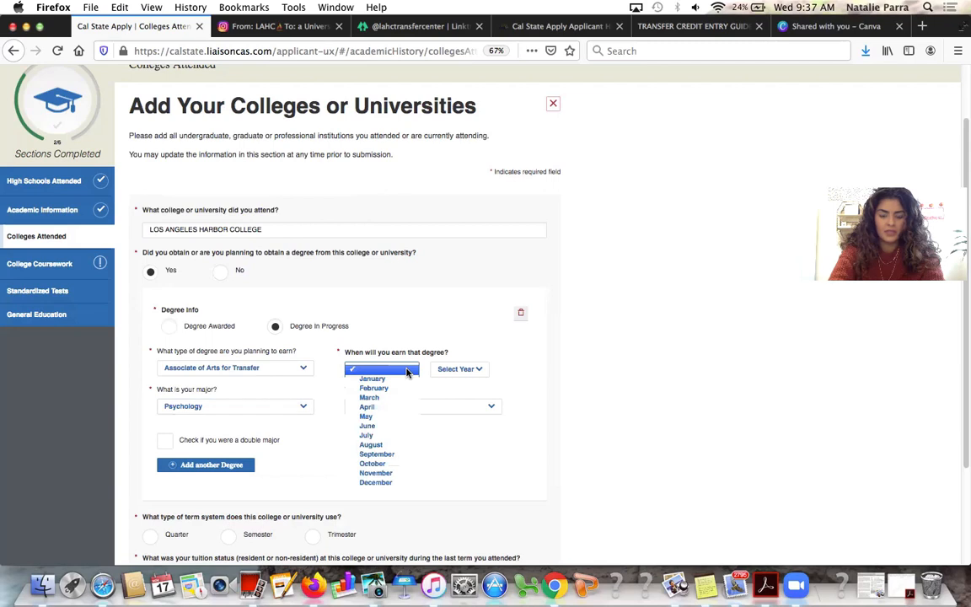
click(392, 426)
click(457, 369)
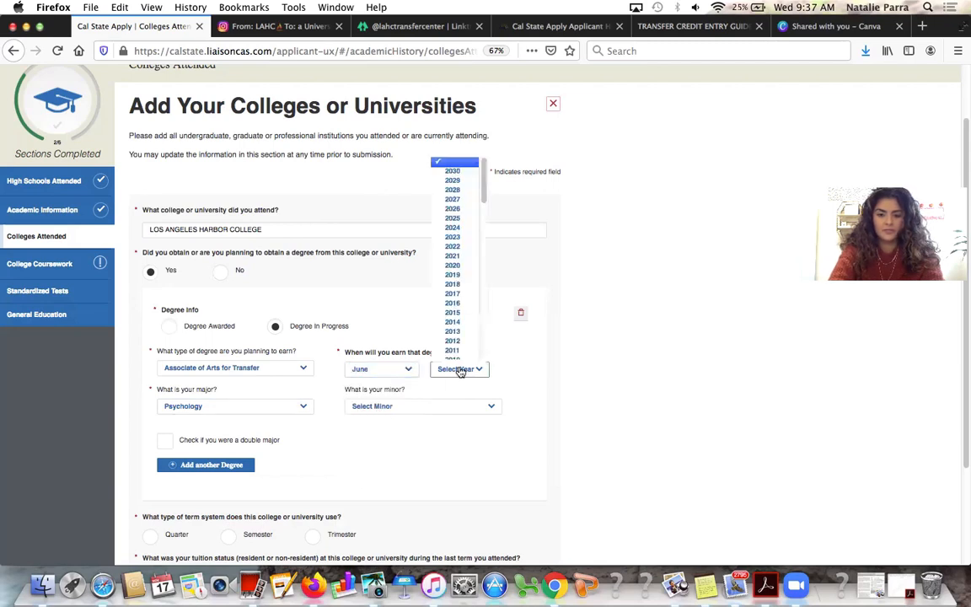
click(455, 246)
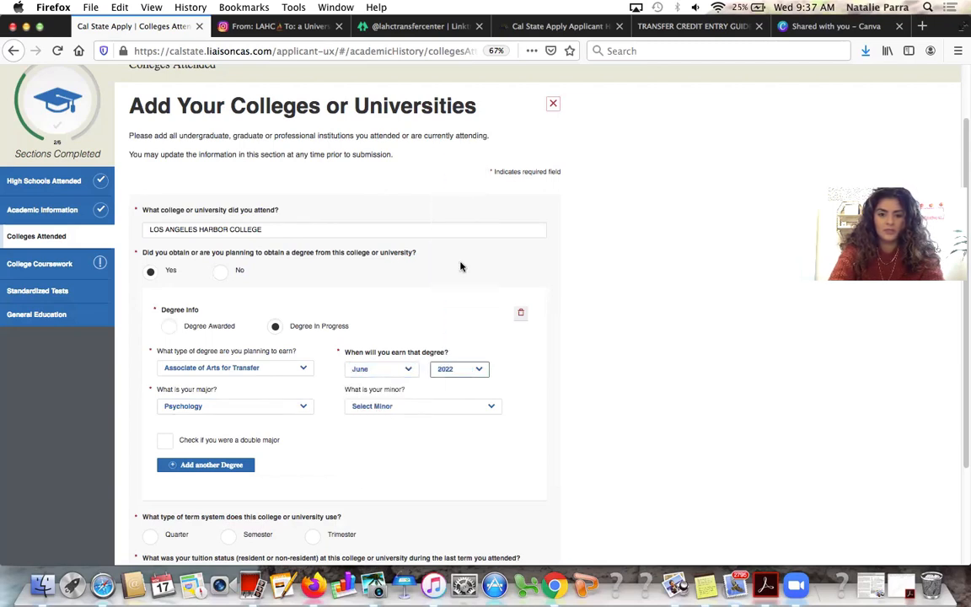
scroll(447, 486, down, 1)
scroll(447, 486, down, 3)
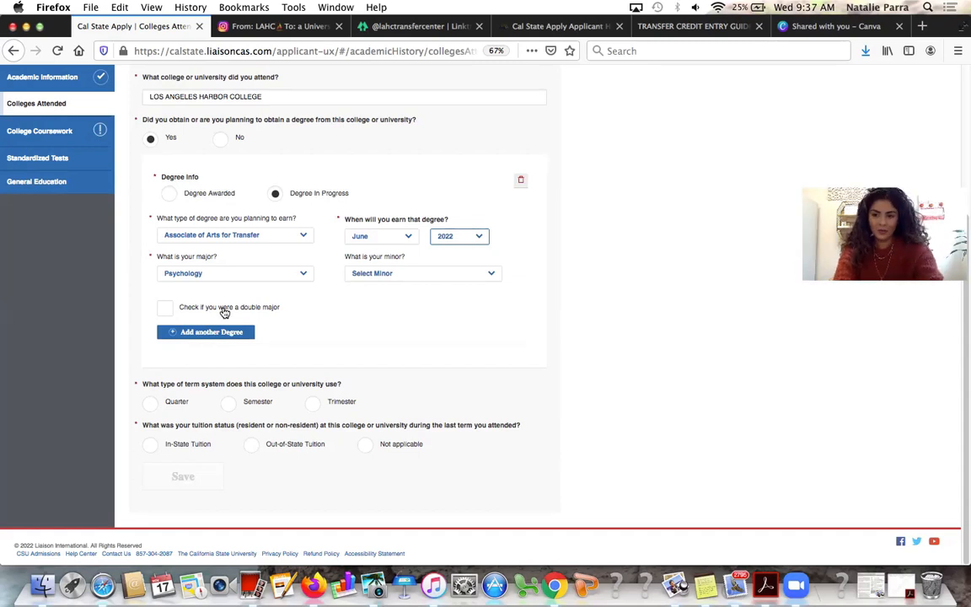
Try Associate in Liberal Arts as the degree, with Social Sciences and then Humanities as major
click(279, 238)
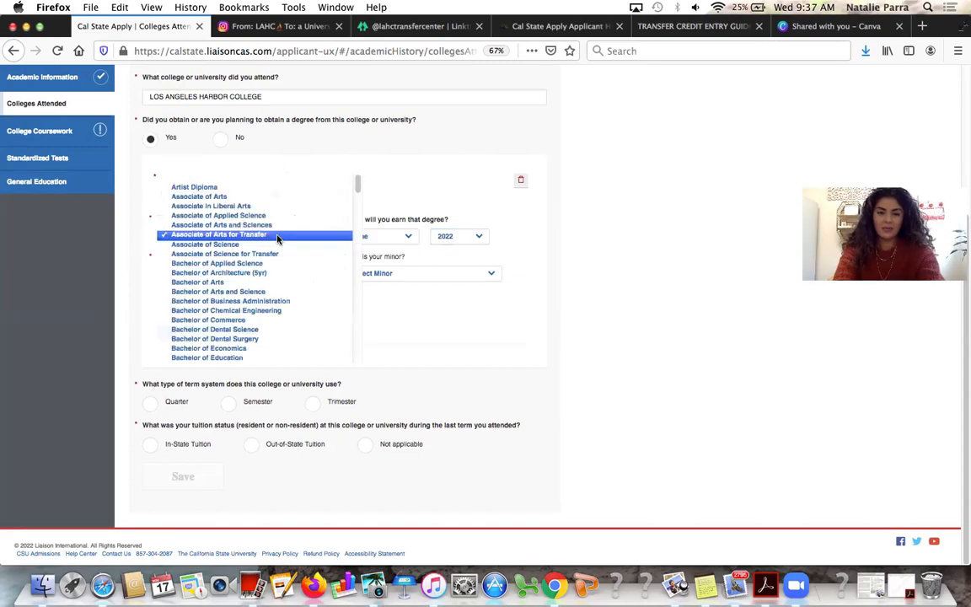
click(257, 205)
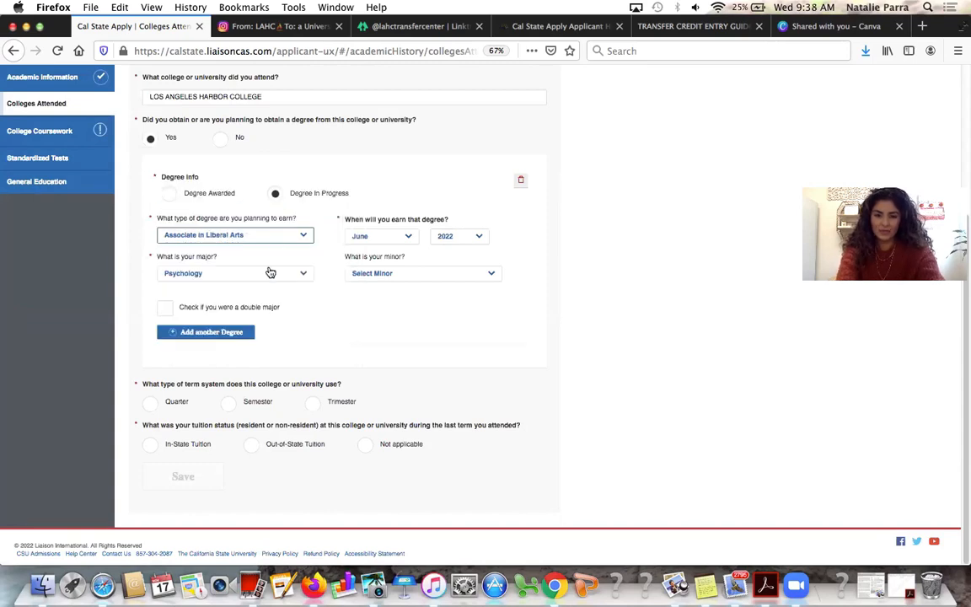
click(270, 272)
scroll(303, 191, down, 5)
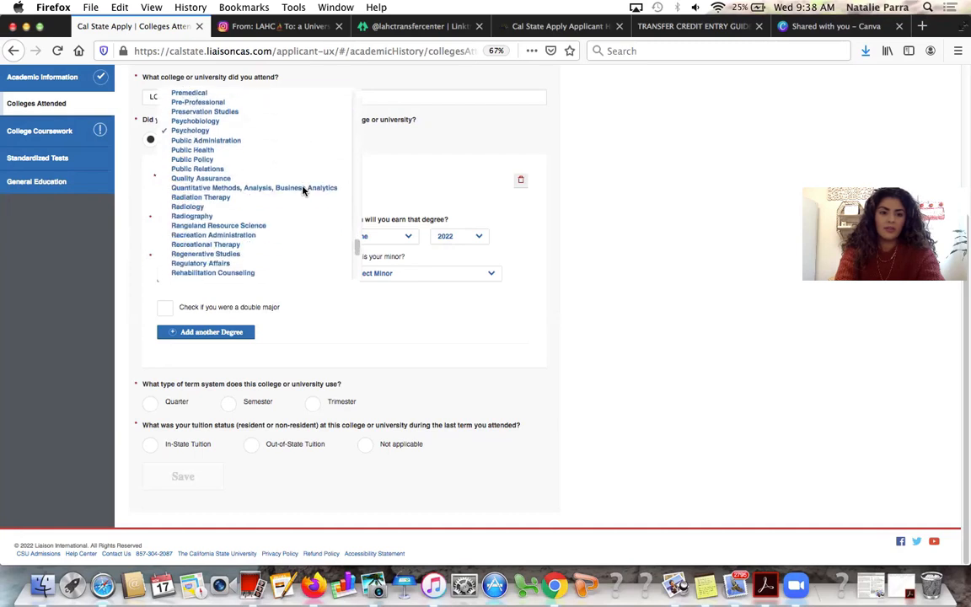
scroll(303, 191, down, 5)
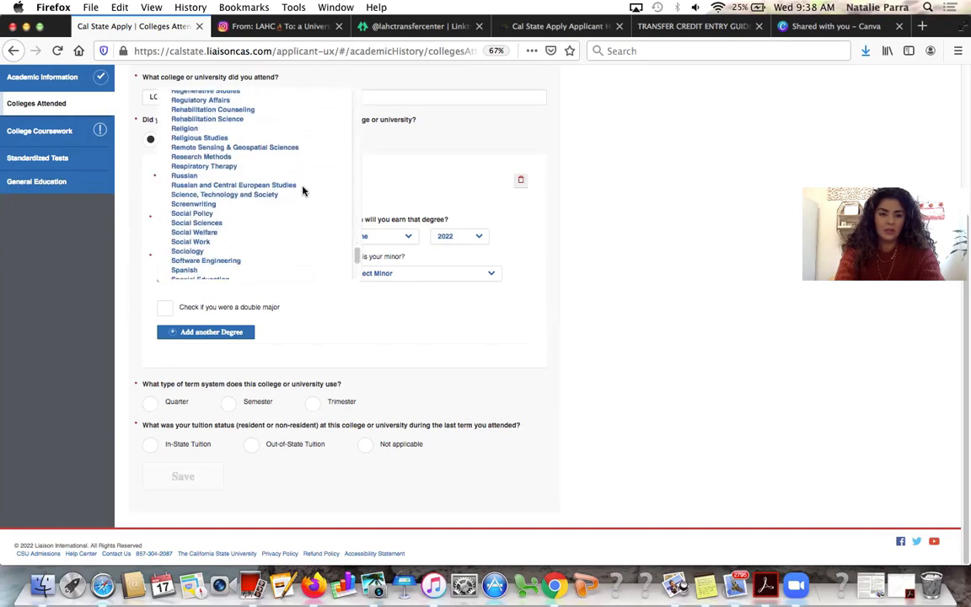
click(296, 228)
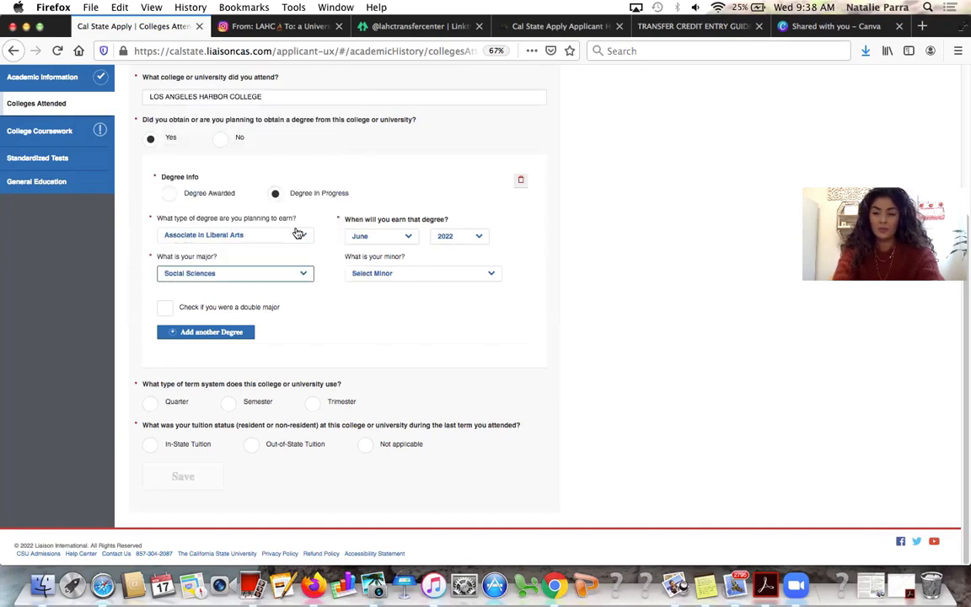
click(245, 278)
scroll(257, 235, up, 5)
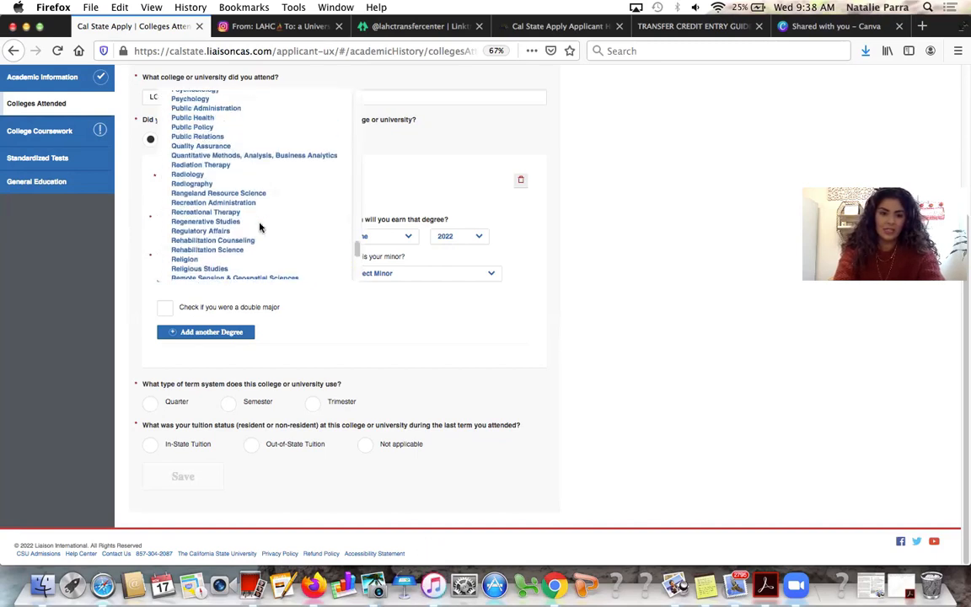
scroll(259, 226, up, 15)
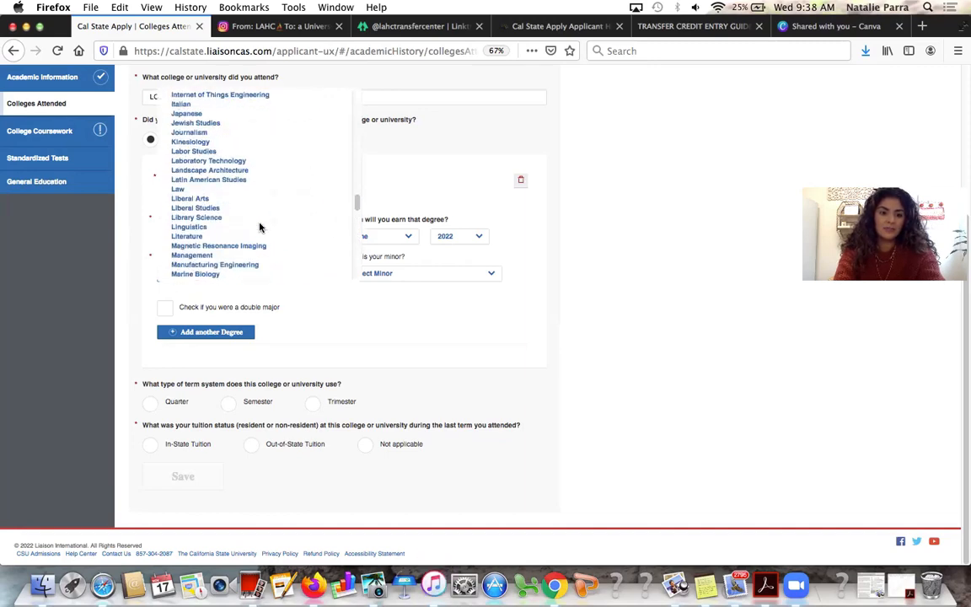
scroll(259, 228, up, 15)
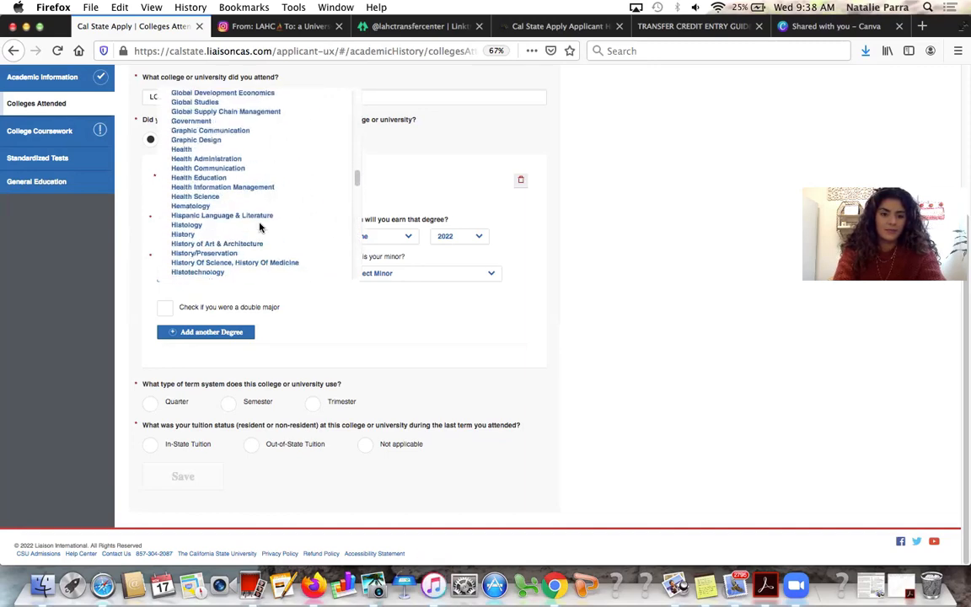
scroll(247, 264, down, 3)
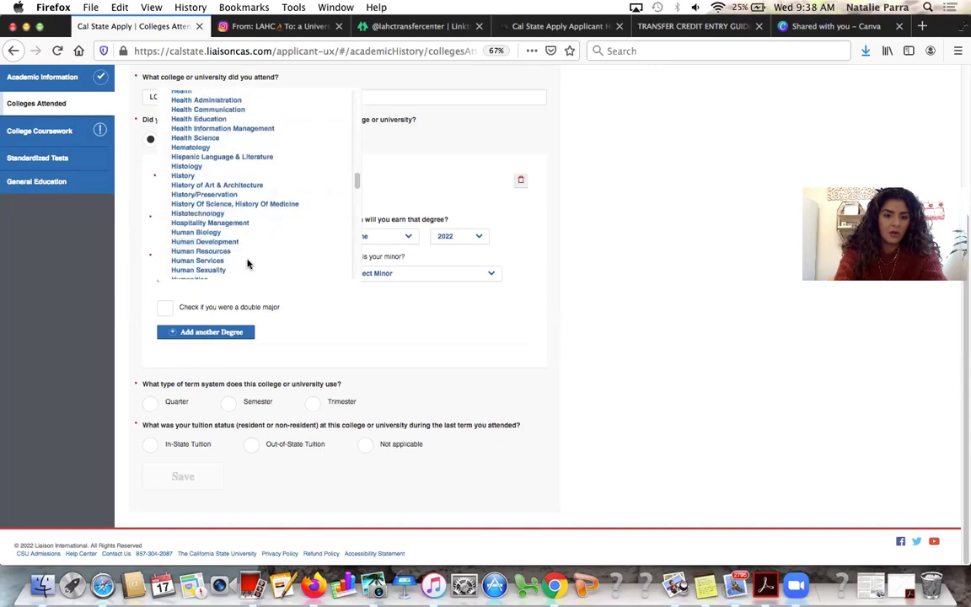
click(248, 245)
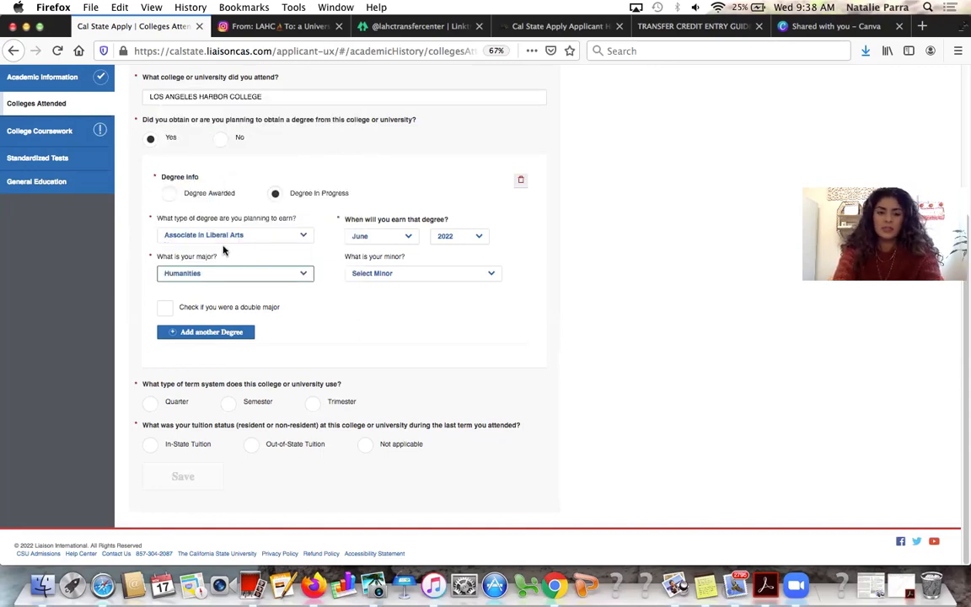
Switch back to Associate of Arts for Transfer with Psychology as the major
click(222, 239)
scroll(221, 241, down, 1)
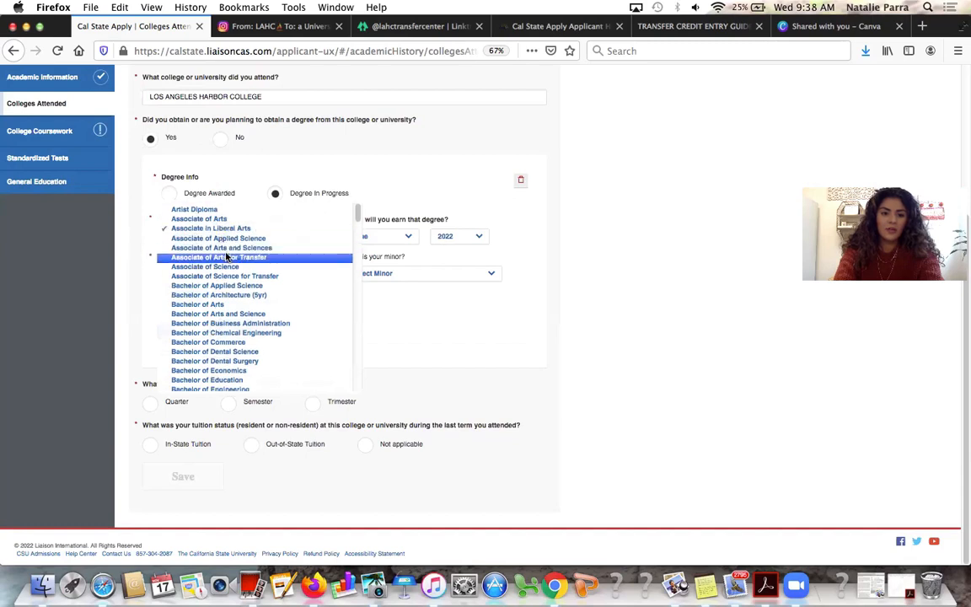
click(221, 256)
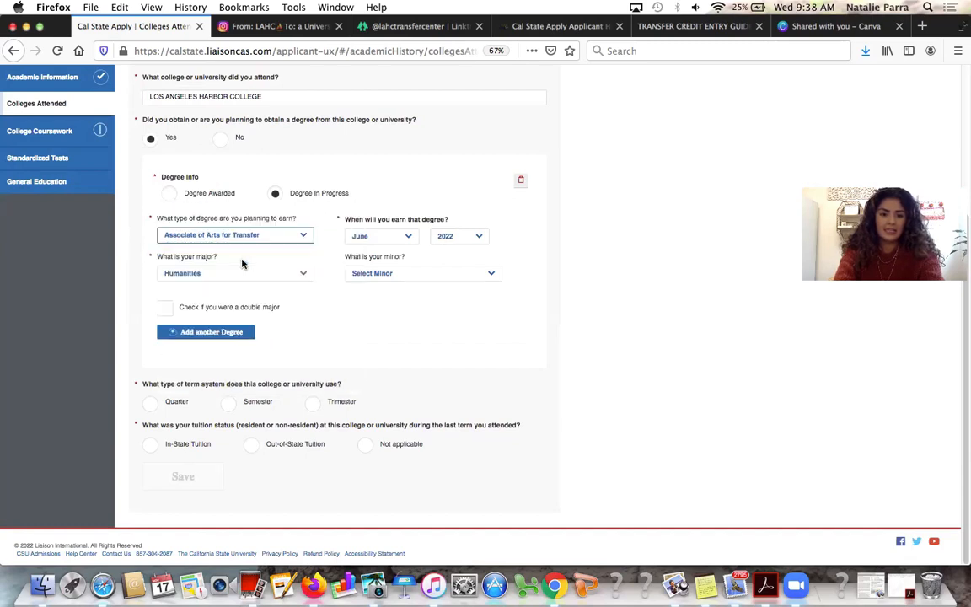
click(288, 276)
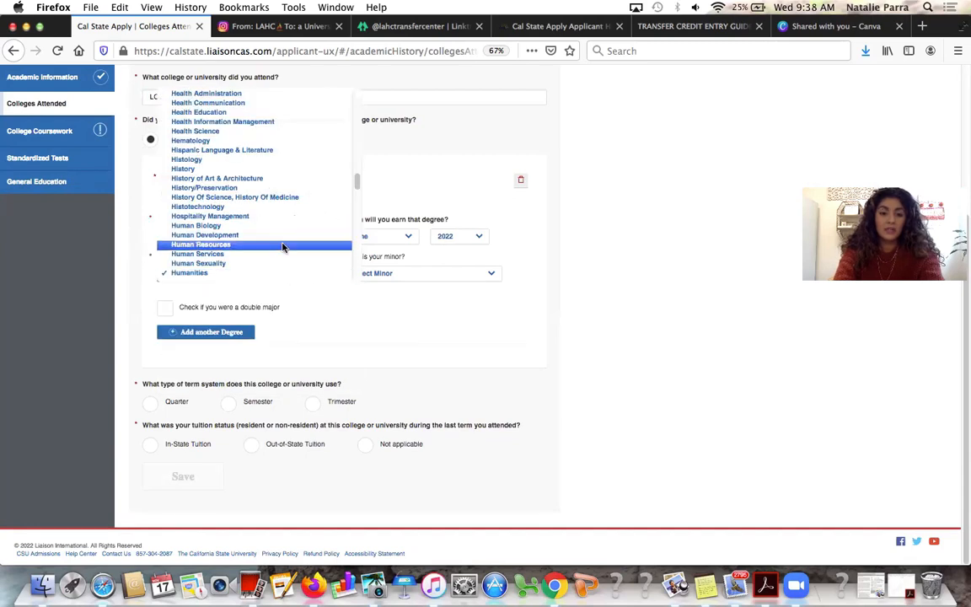
scroll(283, 247, up, 3)
scroll(282, 247, up, 2)
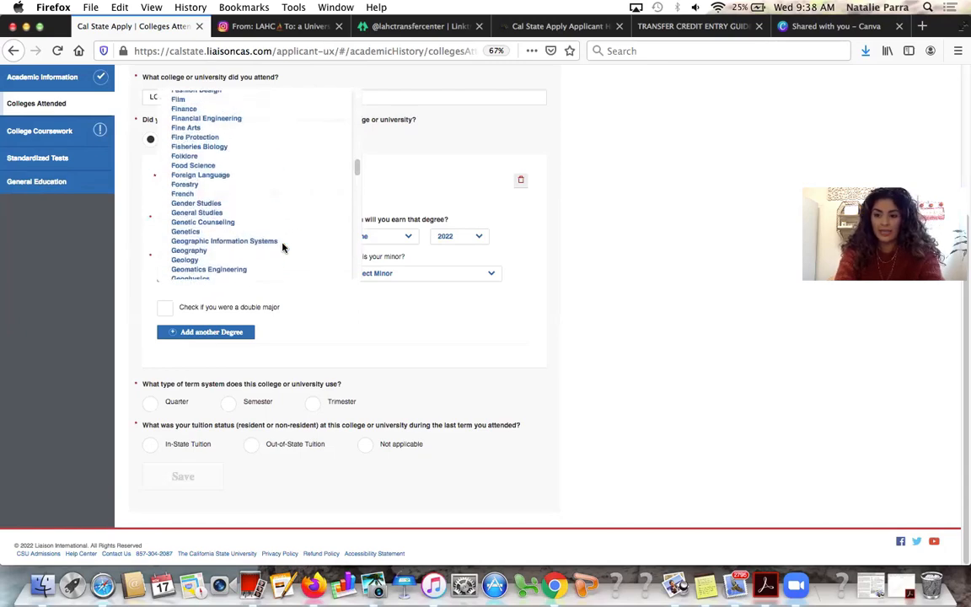
scroll(283, 241, up, 6)
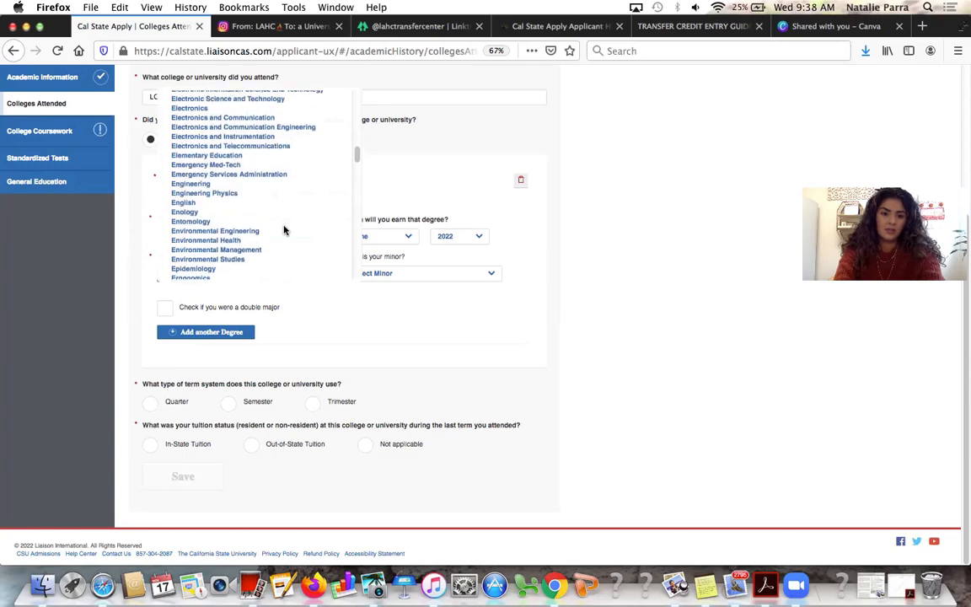
scroll(284, 230, down, 10)
scroll(284, 230, down, 12)
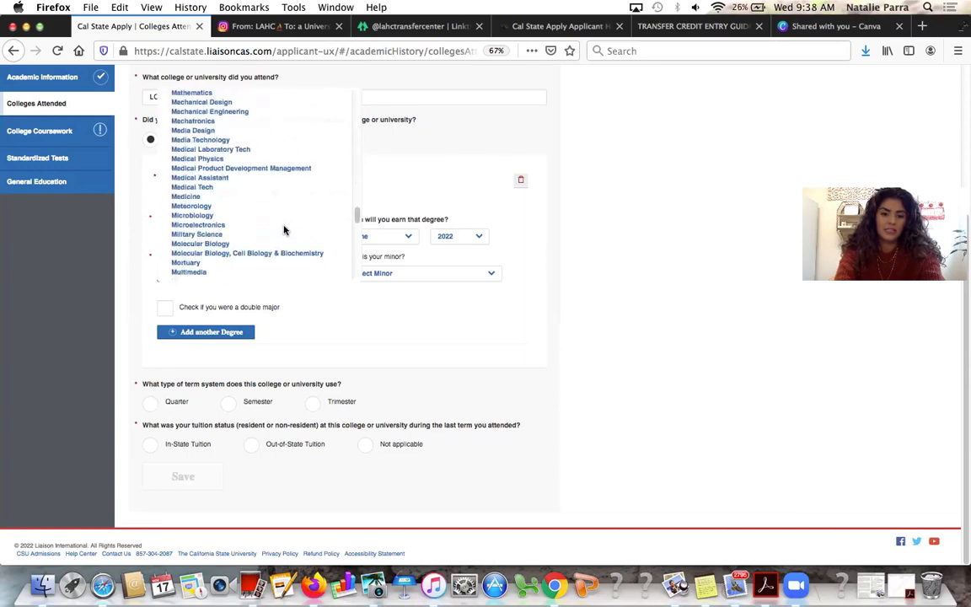
scroll(283, 232, down, 8)
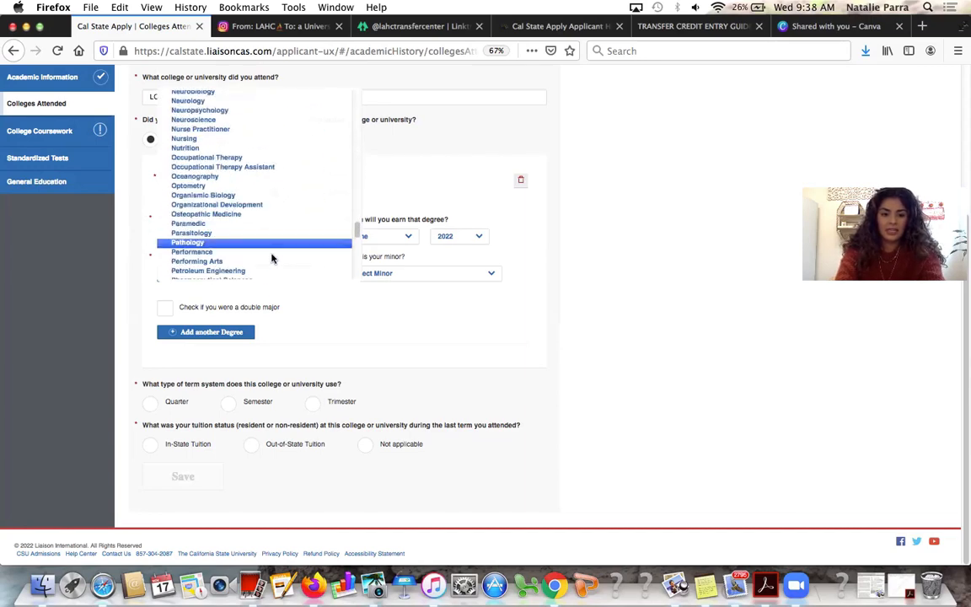
scroll(271, 259, down, 8)
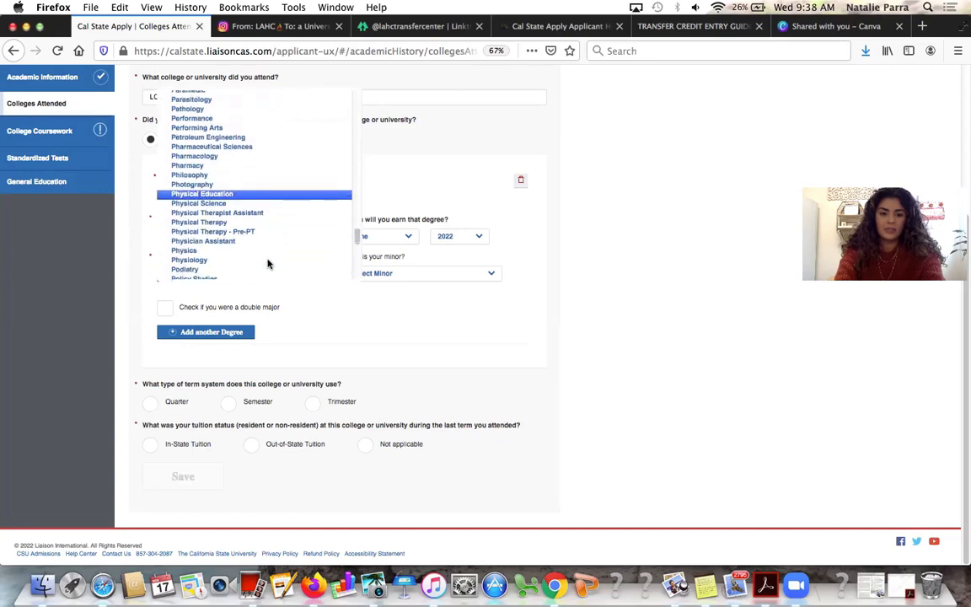
scroll(262, 223, down, 2)
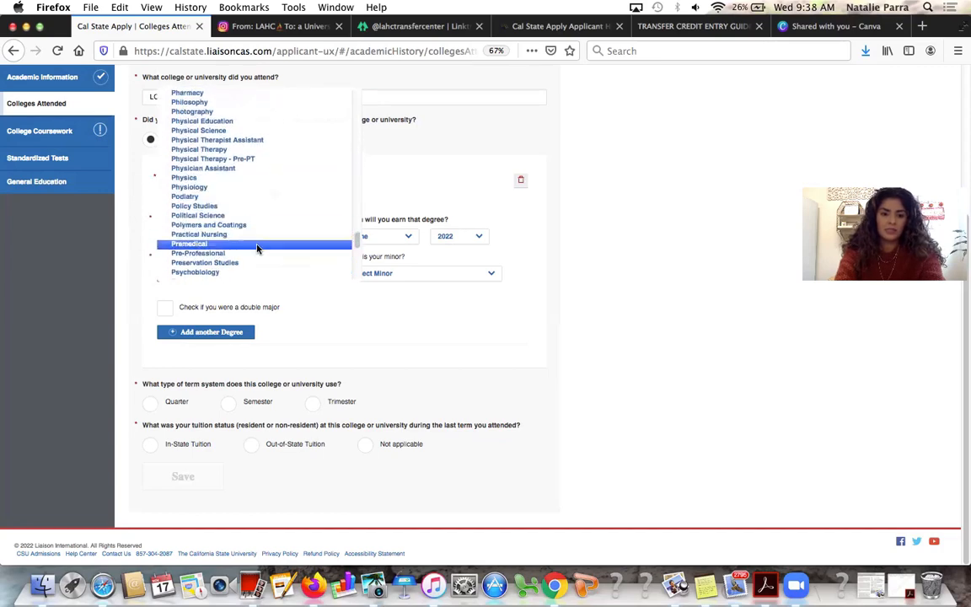
scroll(258, 250, down, 4)
click(251, 243)
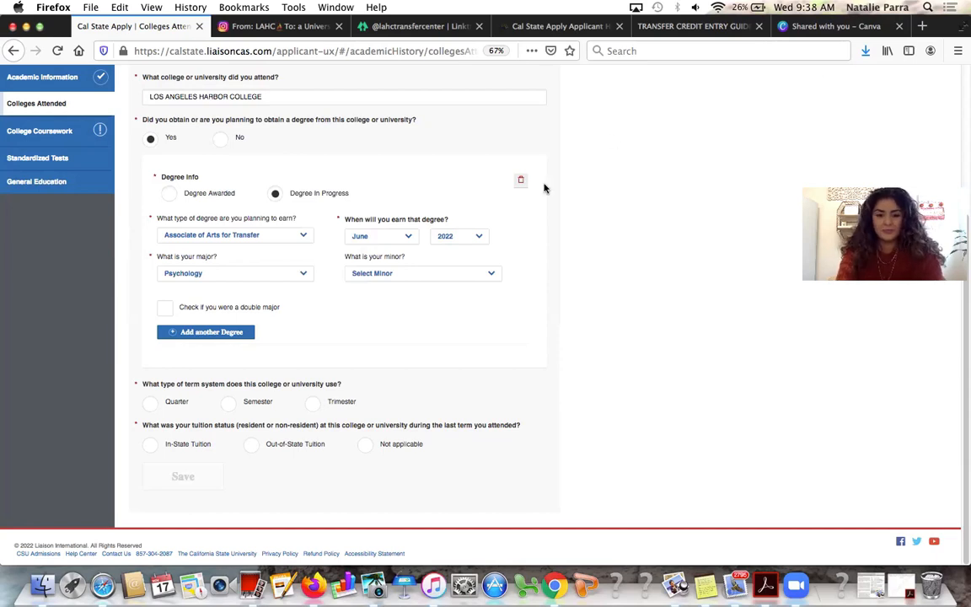
Mark Los Angeles Harbor College as on the semester system with in-state tuition
click(226, 401)
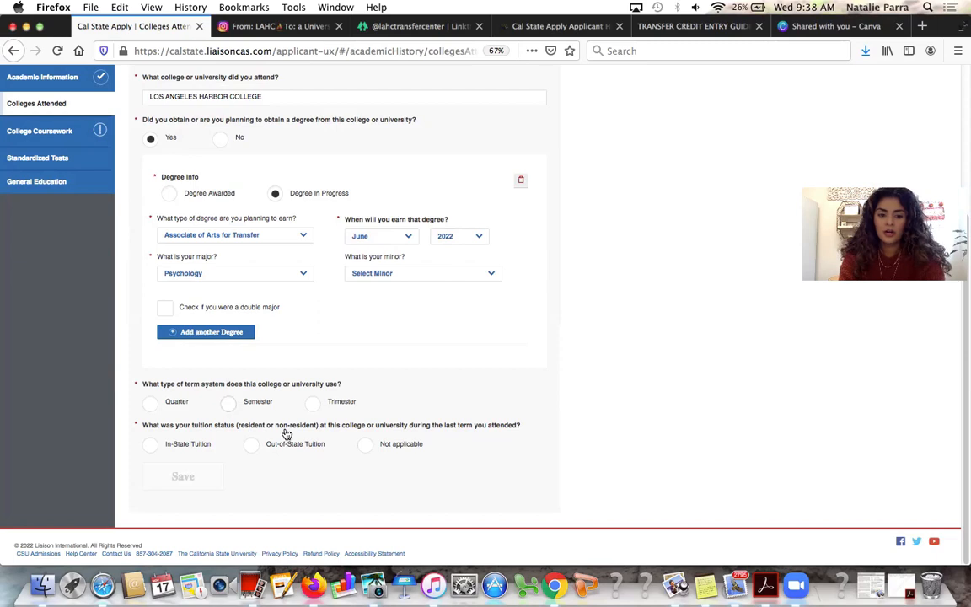
scroll(287, 436, down, 2)
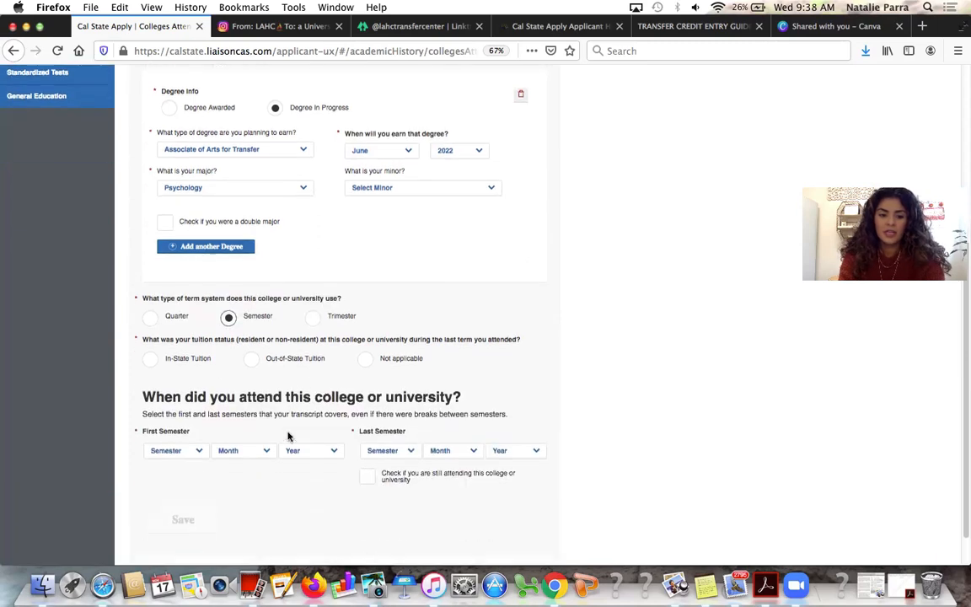
click(151, 362)
scroll(202, 371, down, 1)
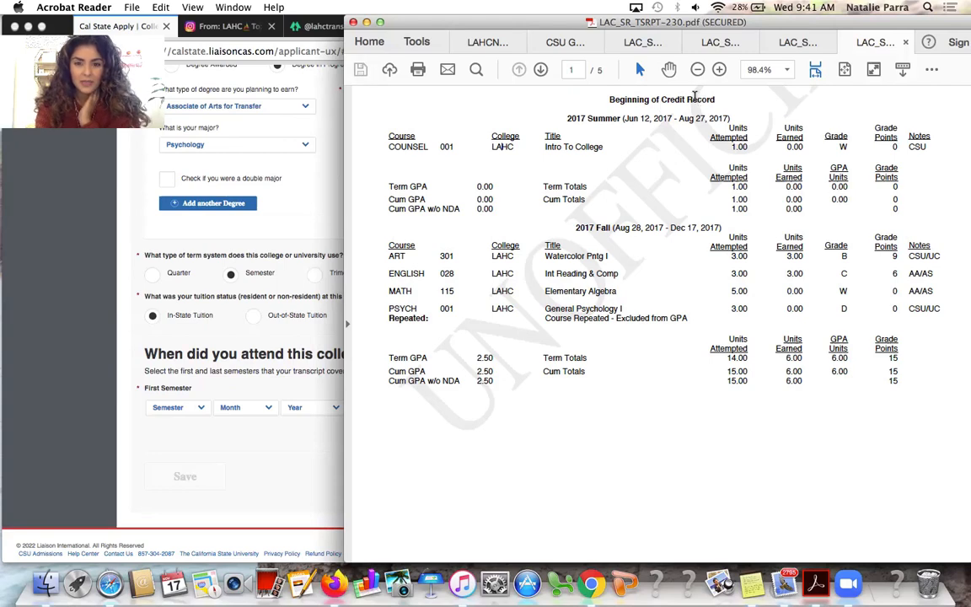
Bring the Cal State Apply form back in front after checking the transcript's first term
click(150, 319)
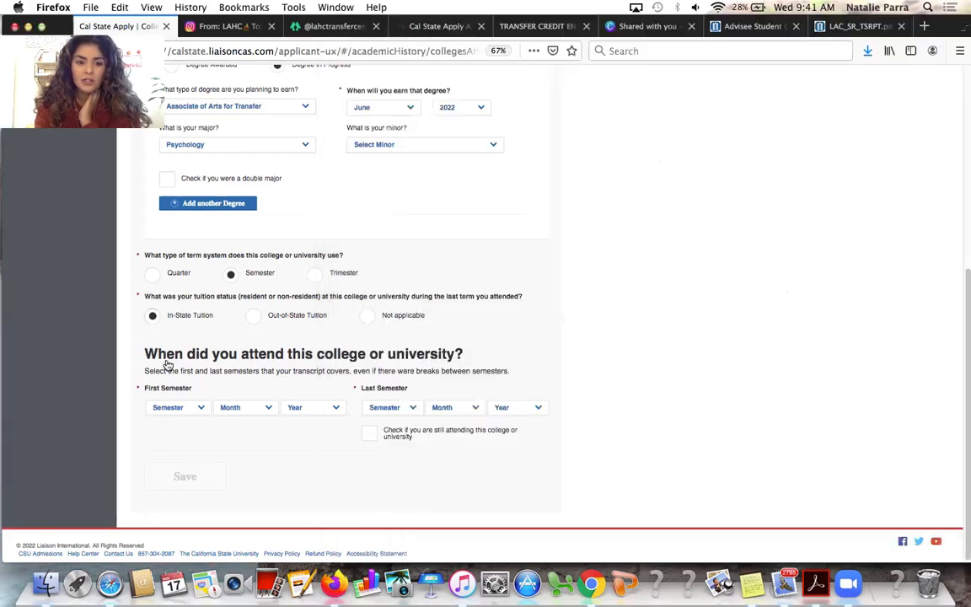
Set first attendance to Summer, June 2017, mark still attending, and save the college entry
click(175, 407)
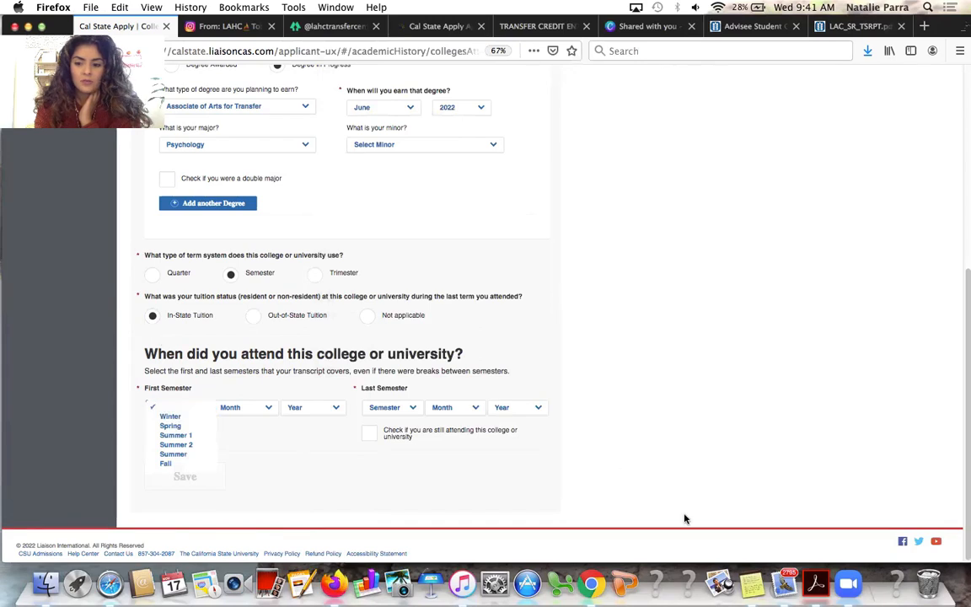
click(738, 585)
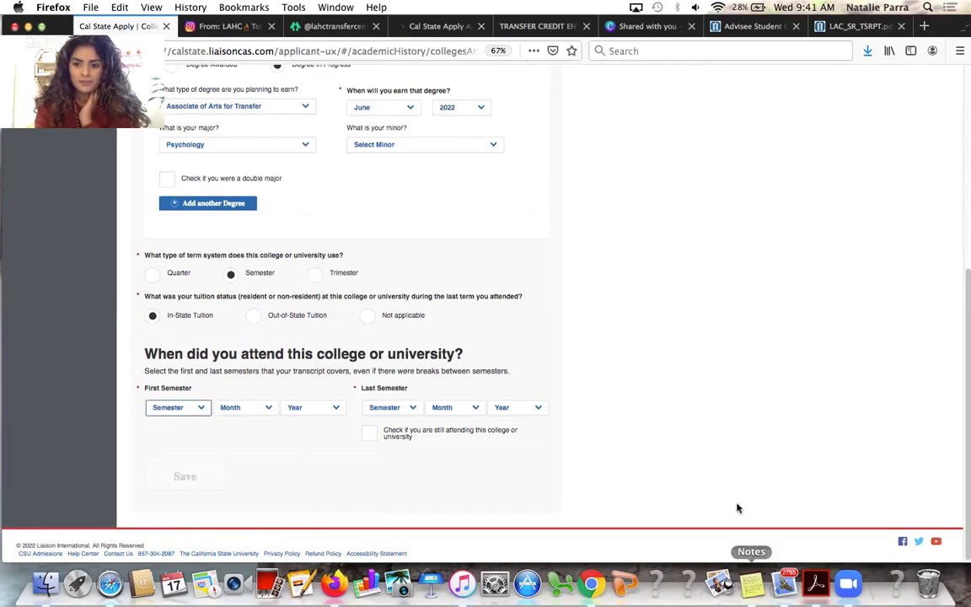
click(192, 406)
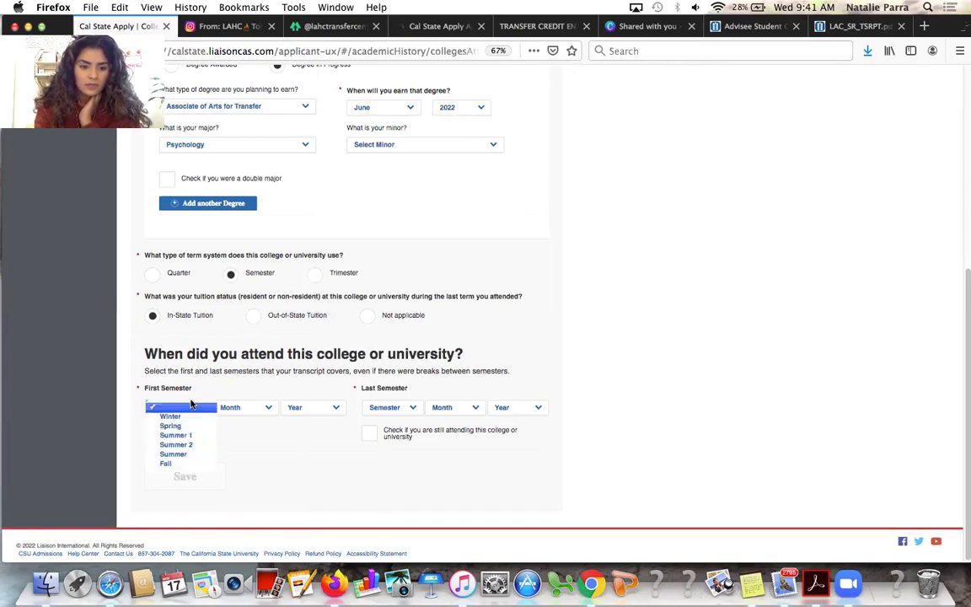
click(198, 453)
click(239, 409)
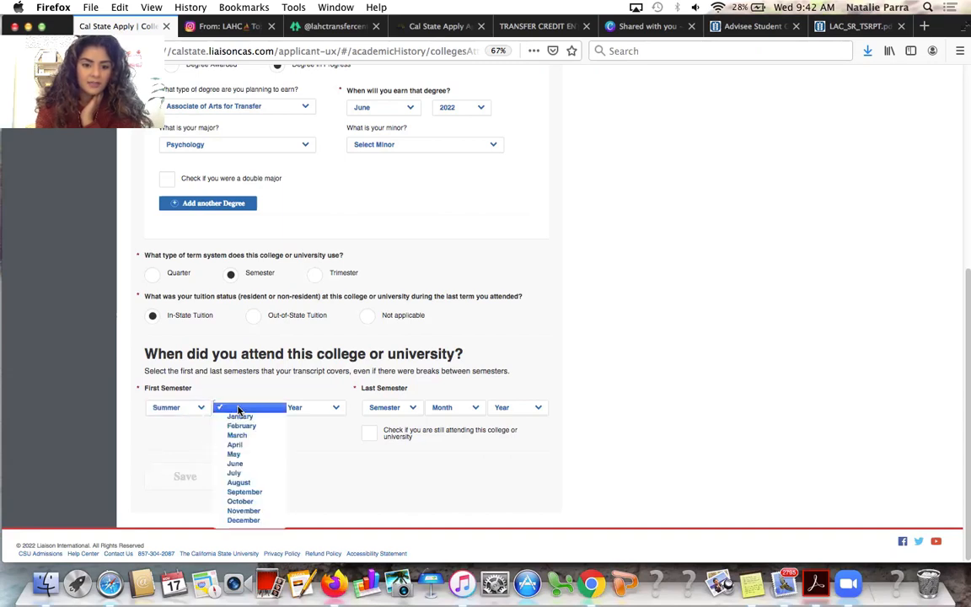
click(252, 463)
click(322, 410)
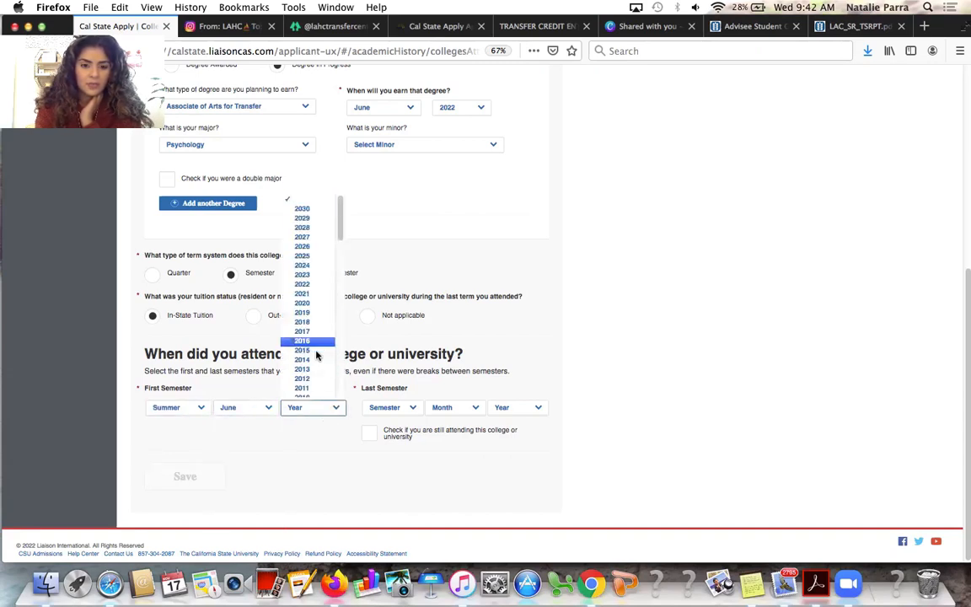
click(314, 322)
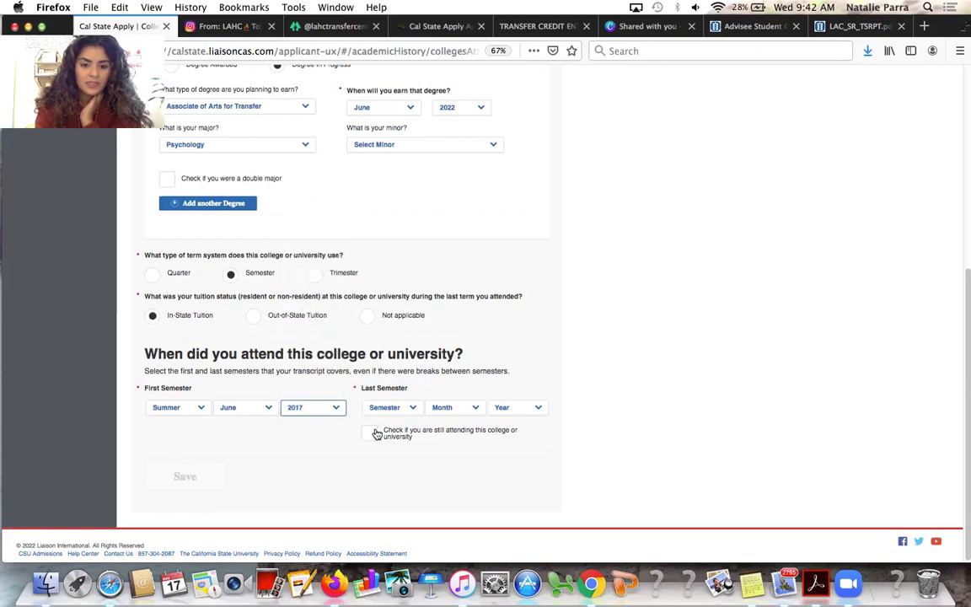
click(375, 437)
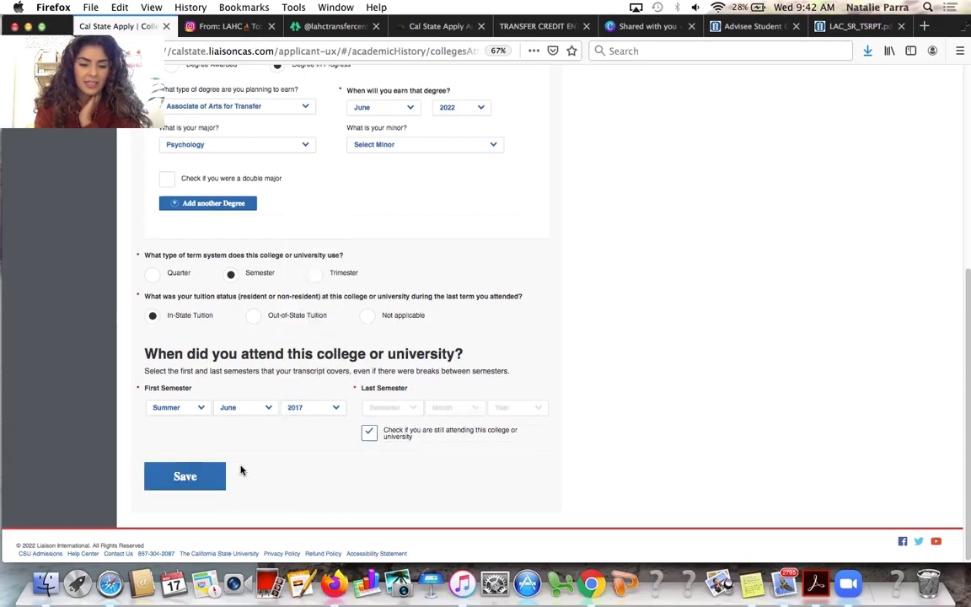
click(206, 476)
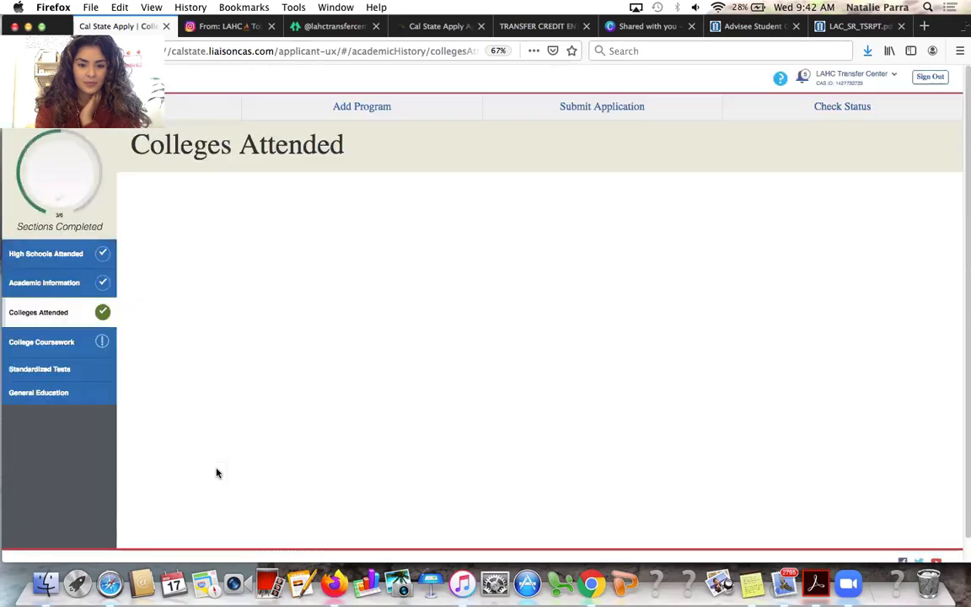
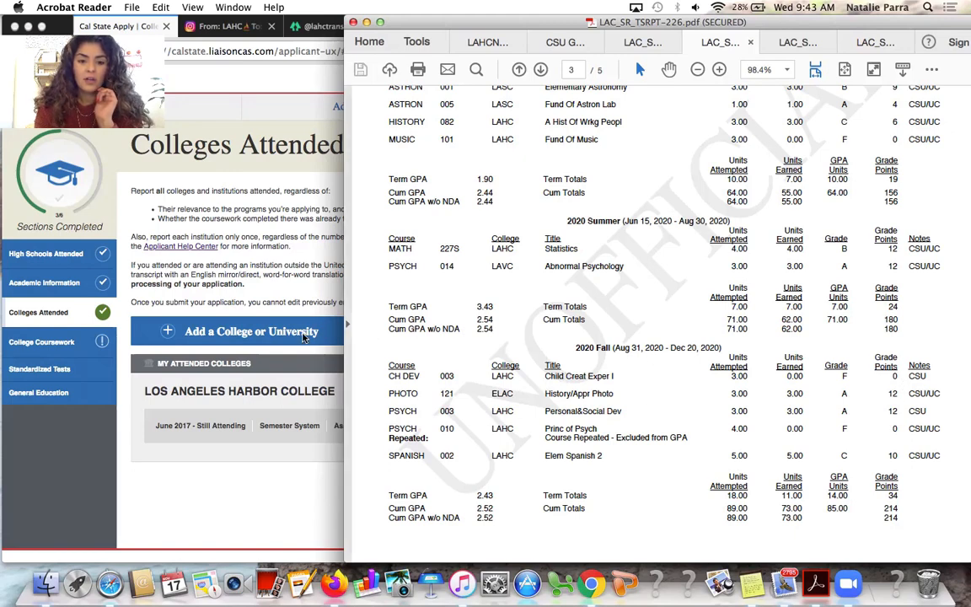
Add East Los Angeles College as another attended college
click(294, 305)
click(303, 337)
click(256, 303)
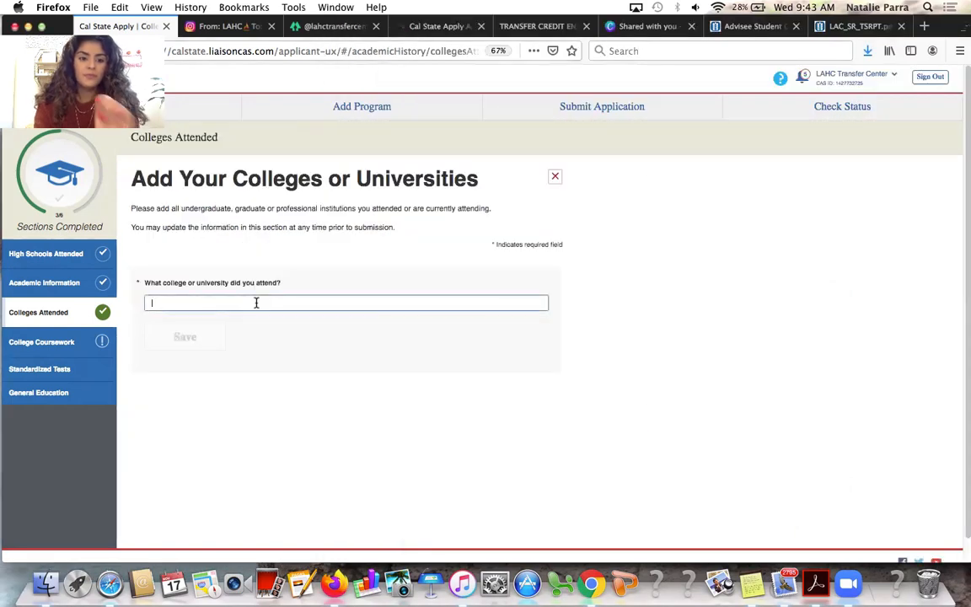
text(east los )
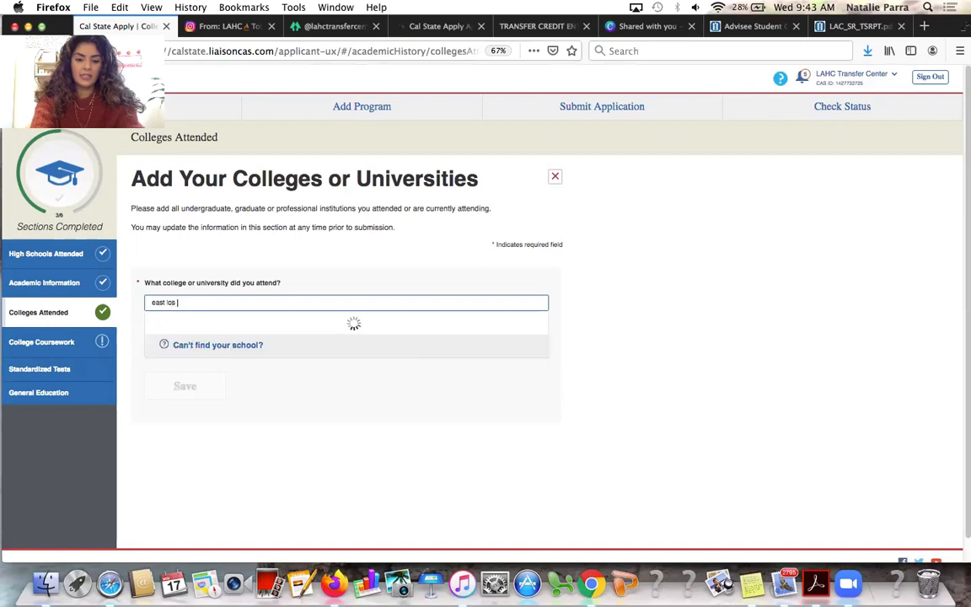
text(angele)
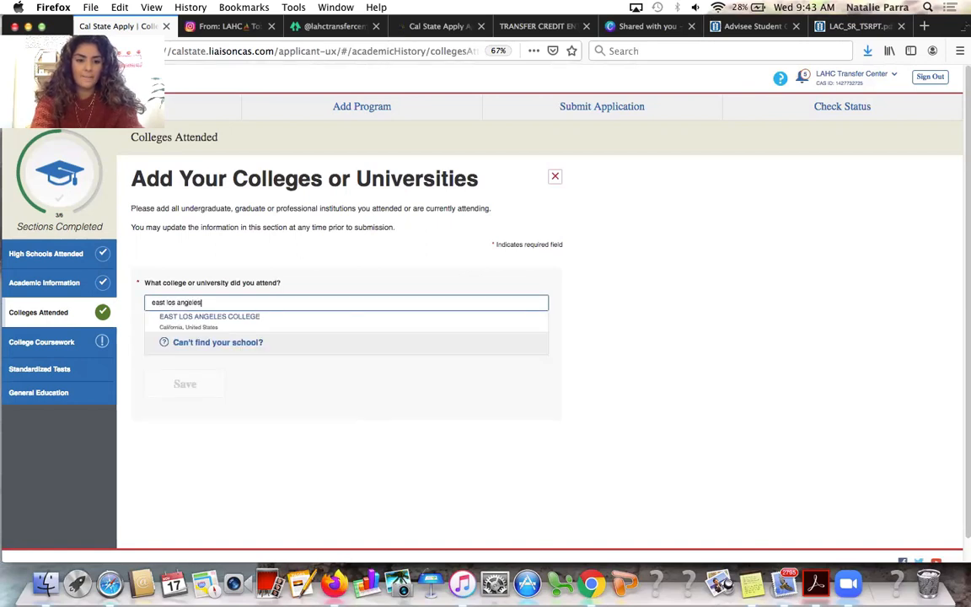
text(s)
click(252, 323)
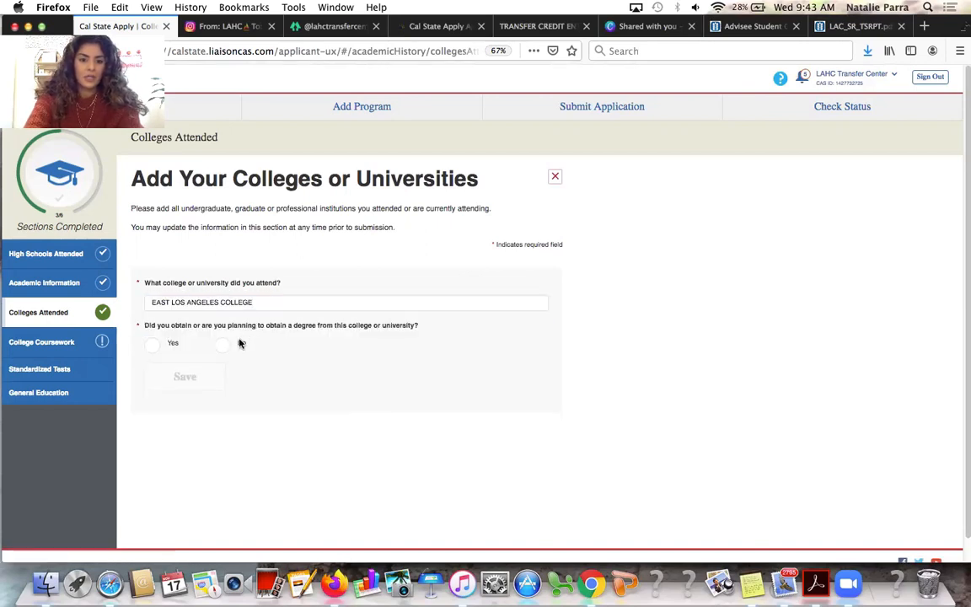
Mark East Los Angeles College as no degree, semester system, in-state tuition, and save the entry
click(222, 346)
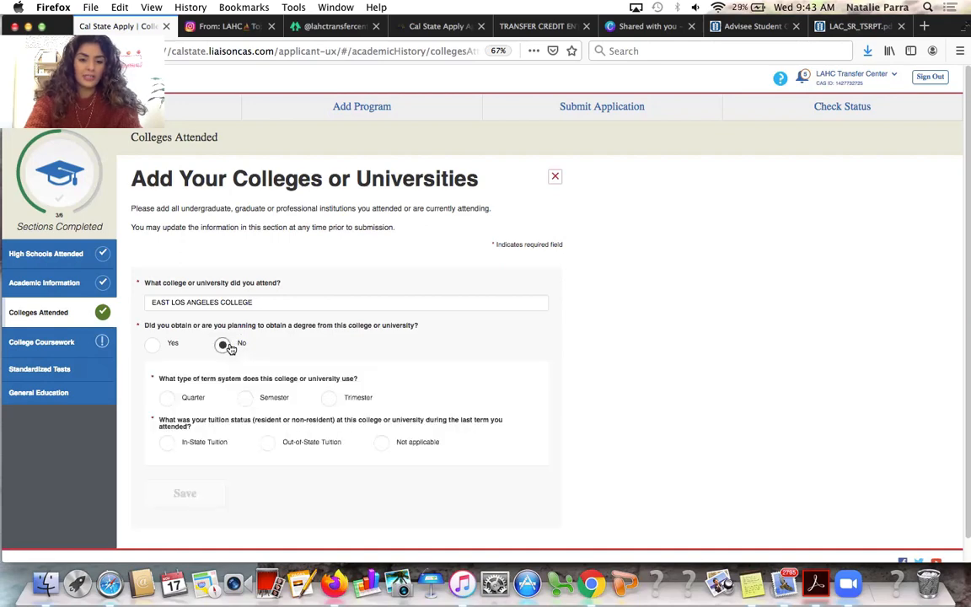
click(246, 397)
scroll(250, 427, down, 1)
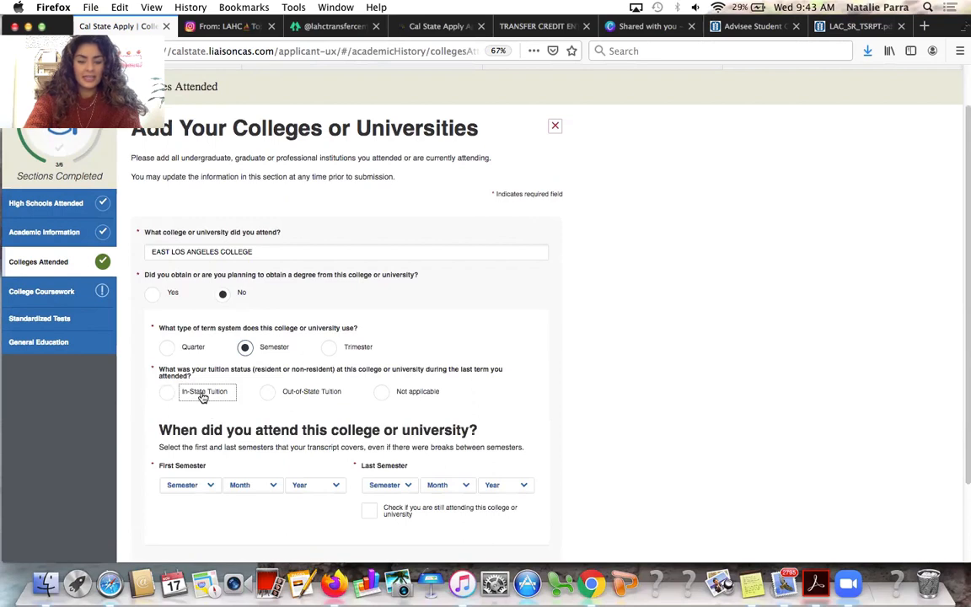
click(202, 391)
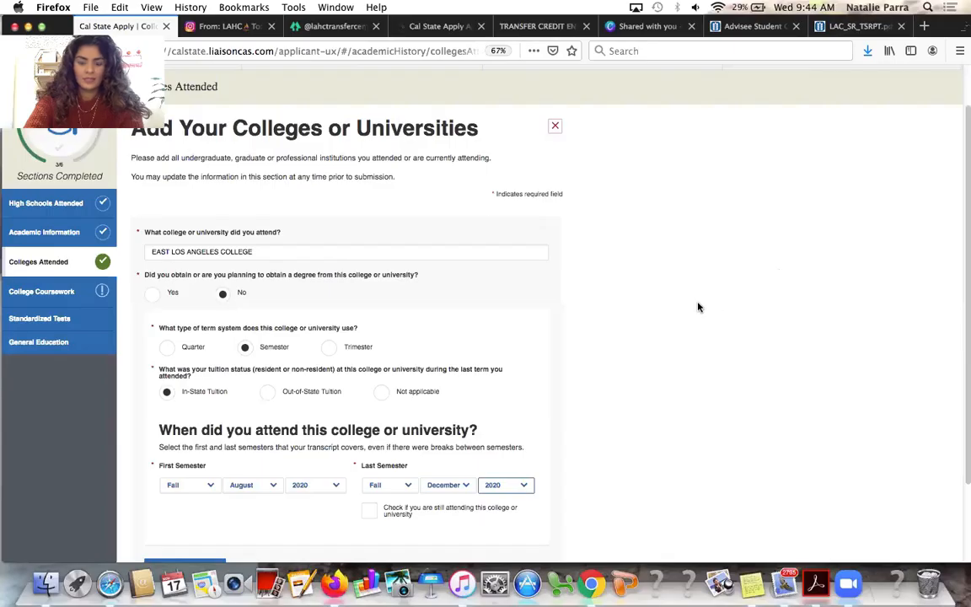
scroll(672, 329, down, 2)
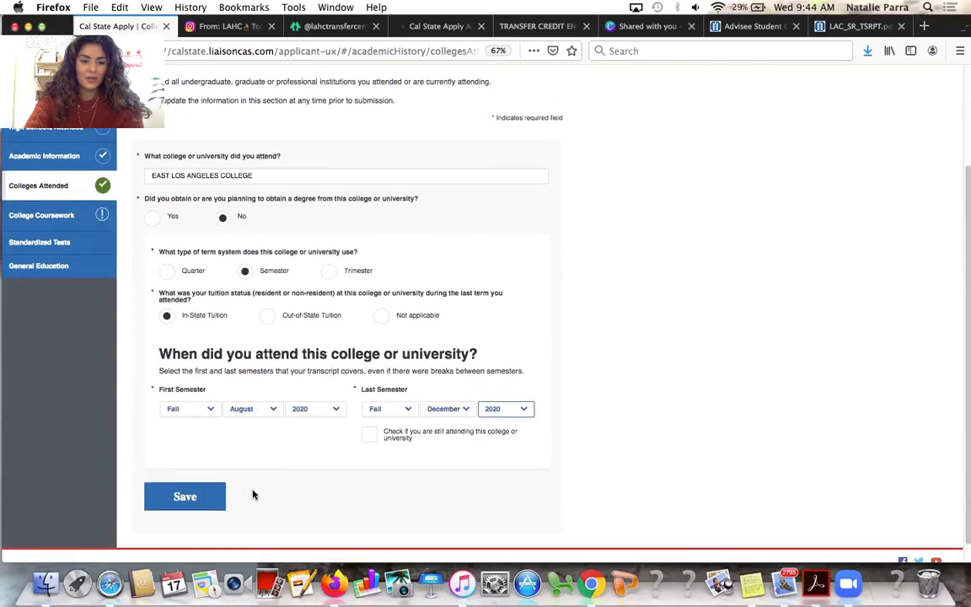
click(206, 505)
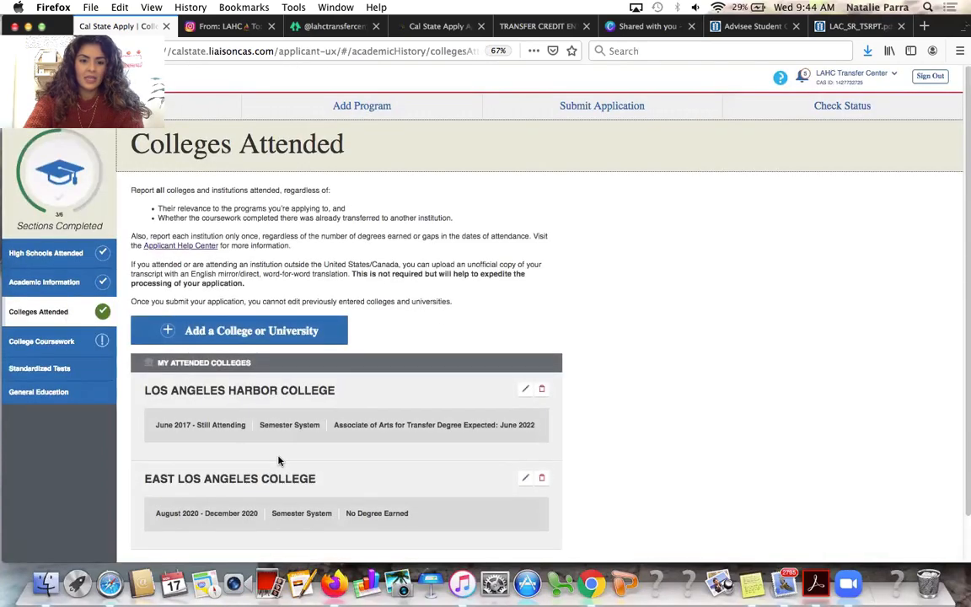
scroll(277, 459, down, 1)
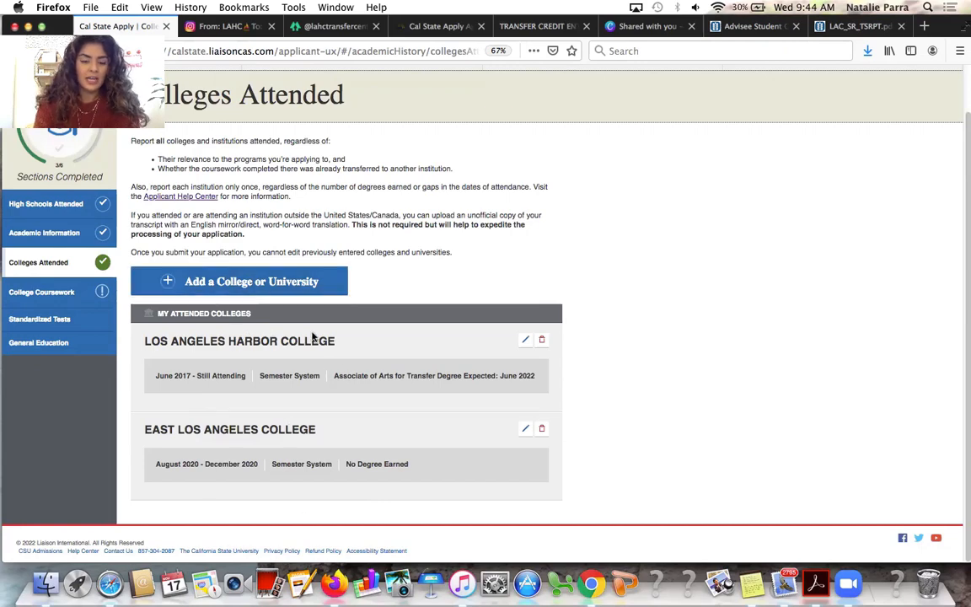
Open College Coursework, acknowledge its instructions, and view the Harbor and East LA transcript list
click(69, 294)
scroll(331, 421, down, 2)
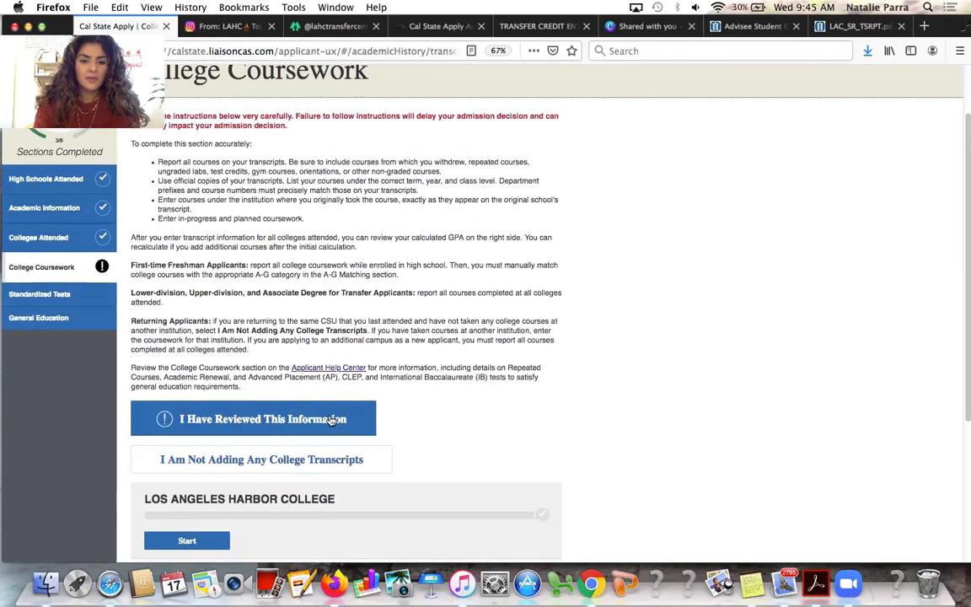
scroll(331, 422, down, 1)
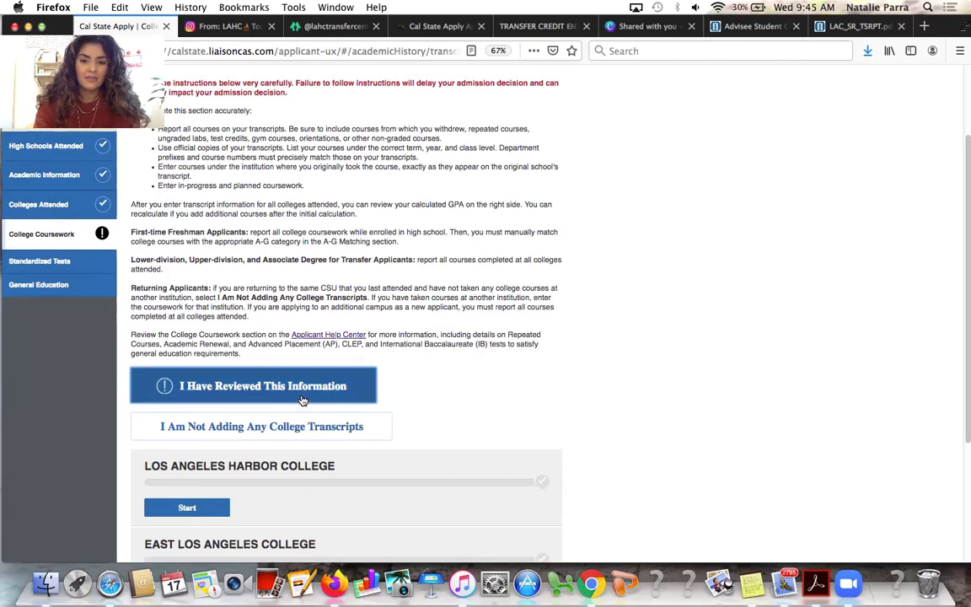
click(303, 400)
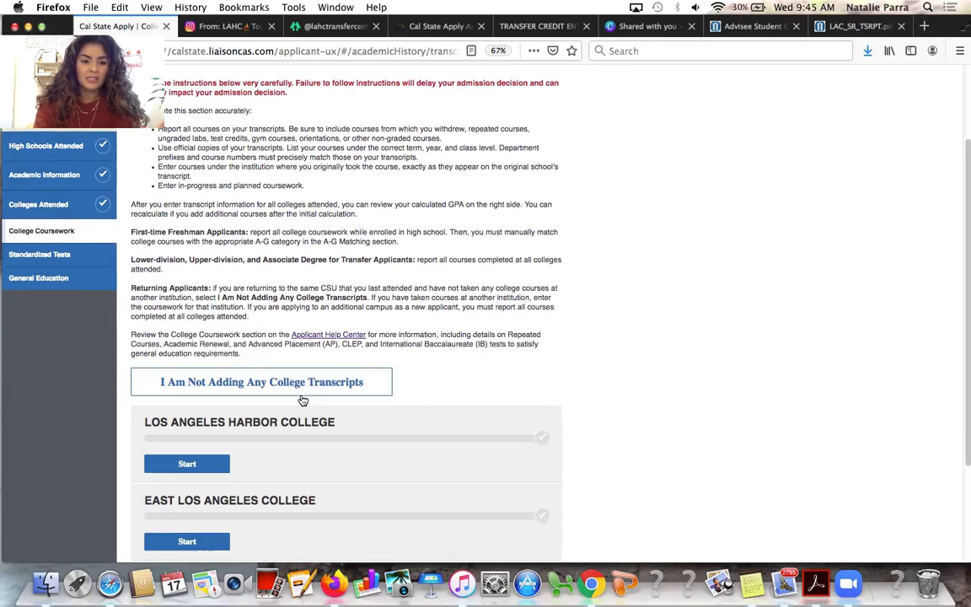
scroll(304, 400, down, 1)
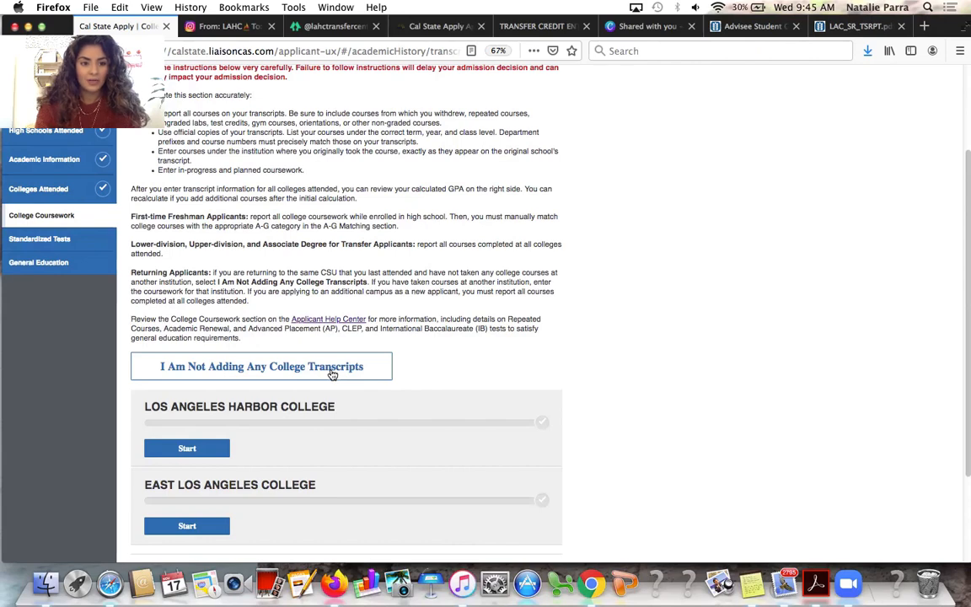
scroll(330, 384, down, 4)
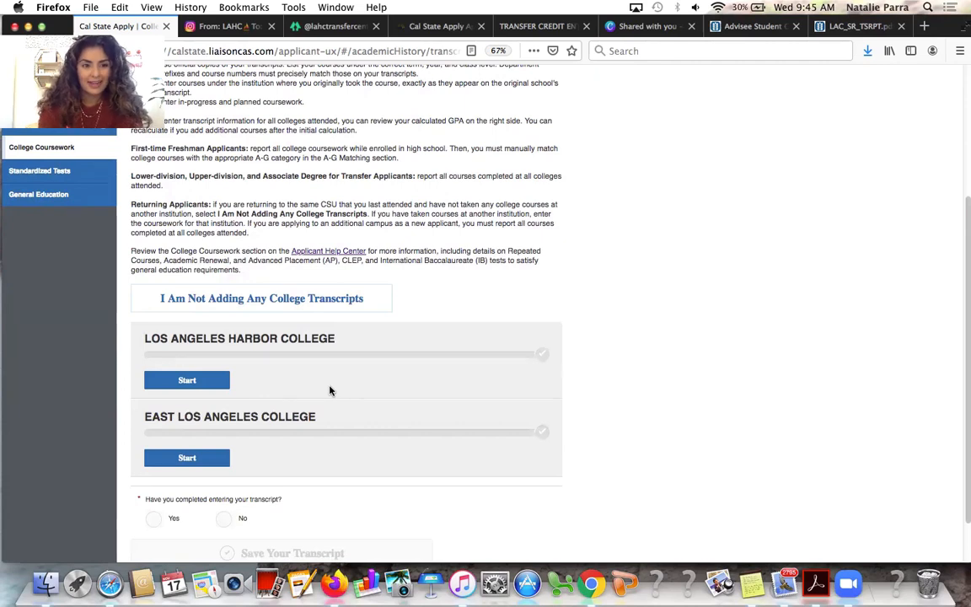
Start the Los Angeles Harbor College transcript with a Summer 1 2017 Freshman semester marked Completed
click(218, 385)
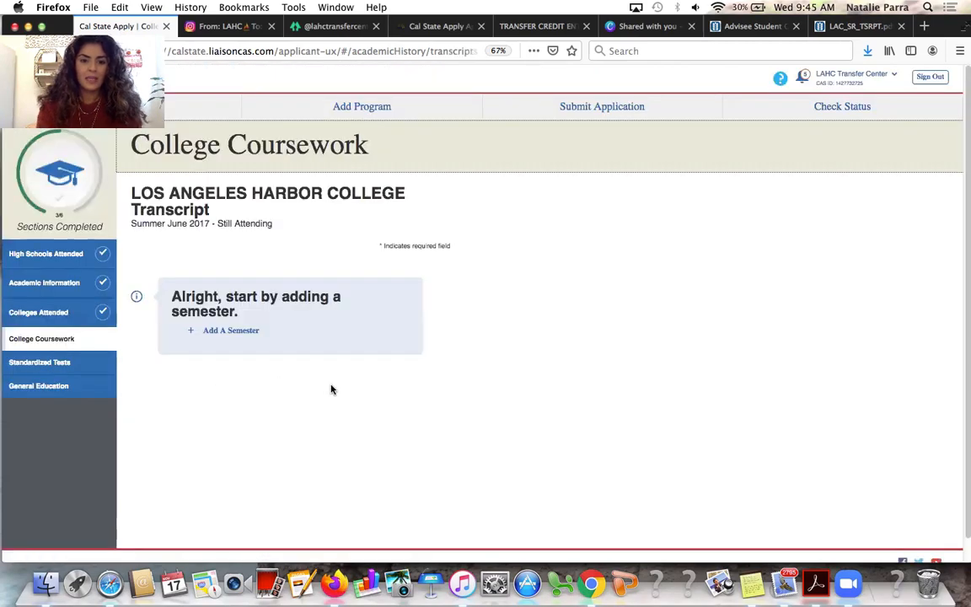
click(239, 332)
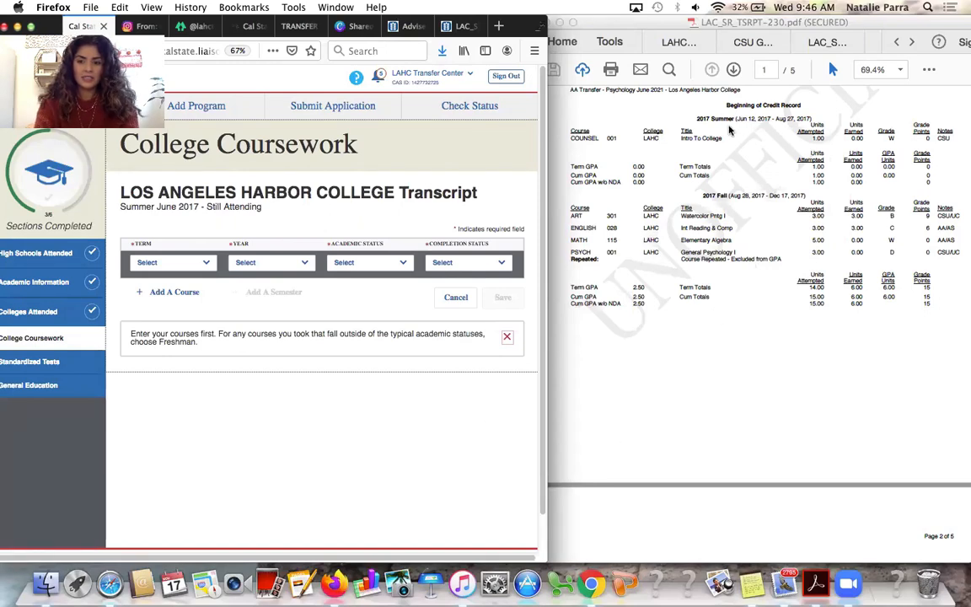
click(175, 265)
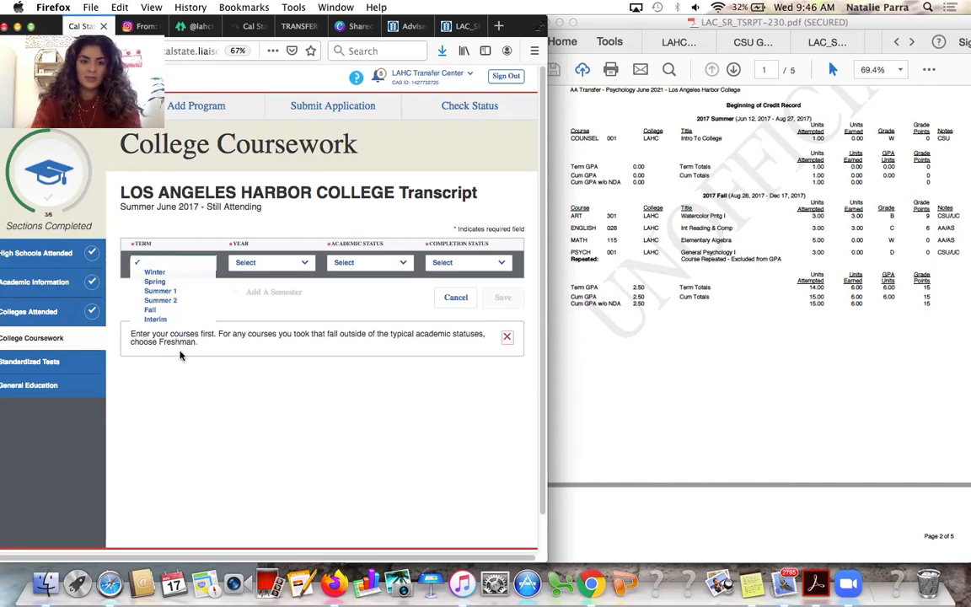
click(176, 291)
click(272, 262)
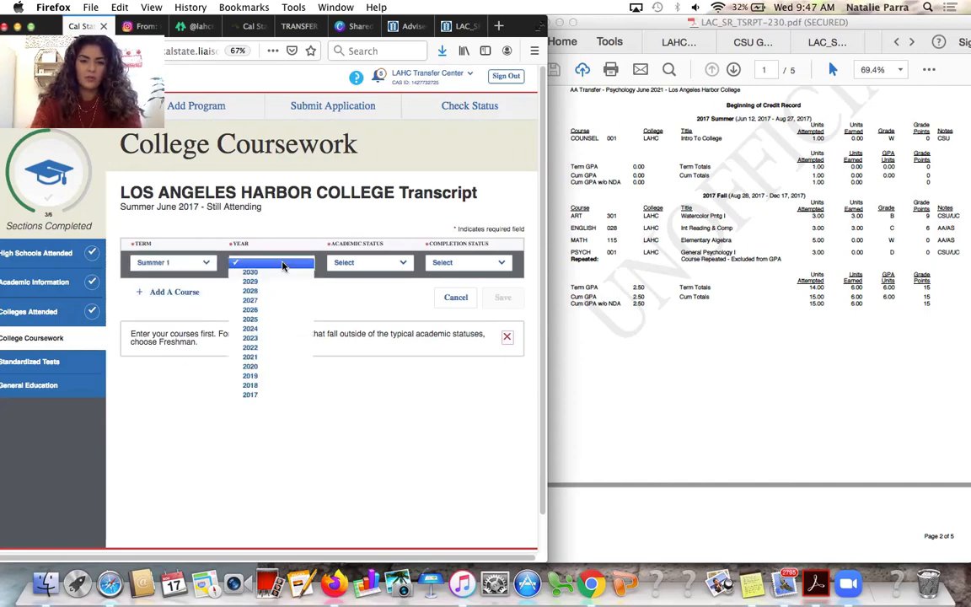
click(282, 394)
click(385, 265)
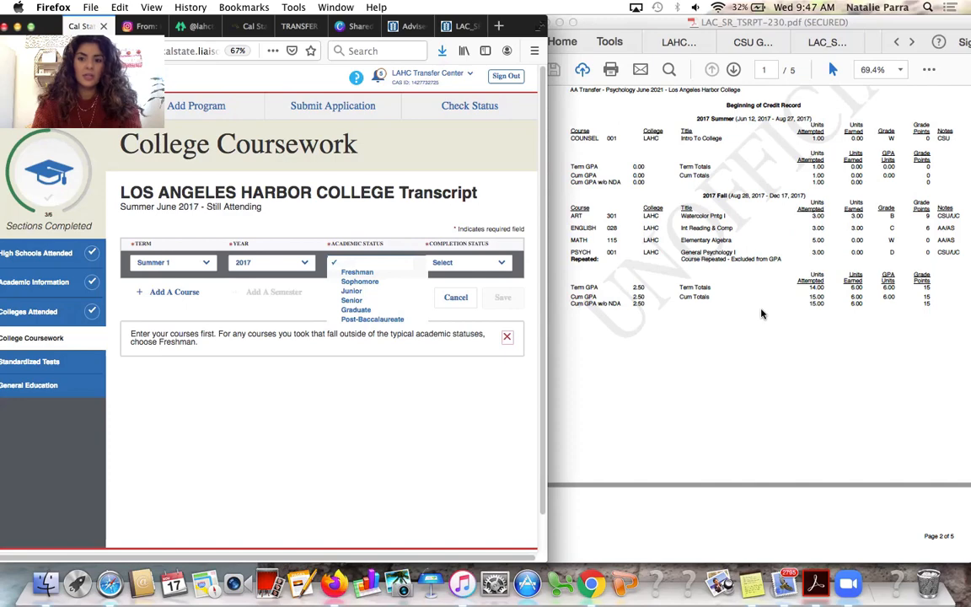
click(356, 271)
click(467, 262)
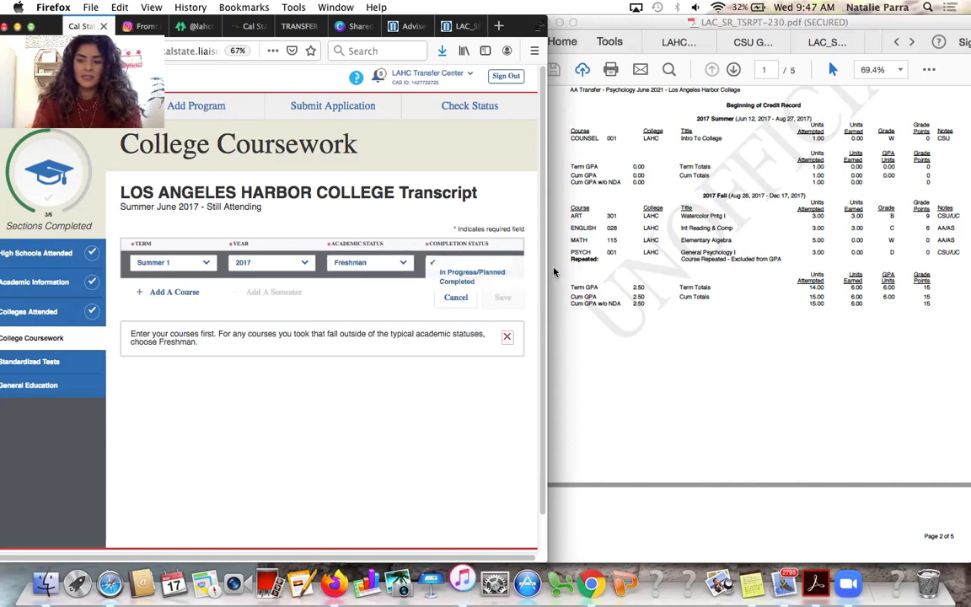
click(456, 281)
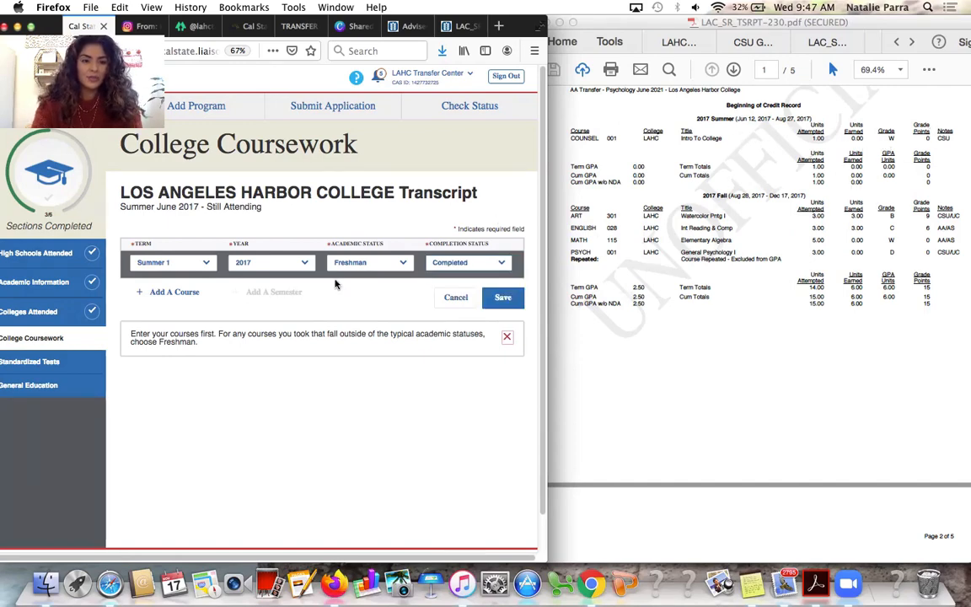
Add course COUNSEL001 to the Summer 1 2017 semester
click(187, 293)
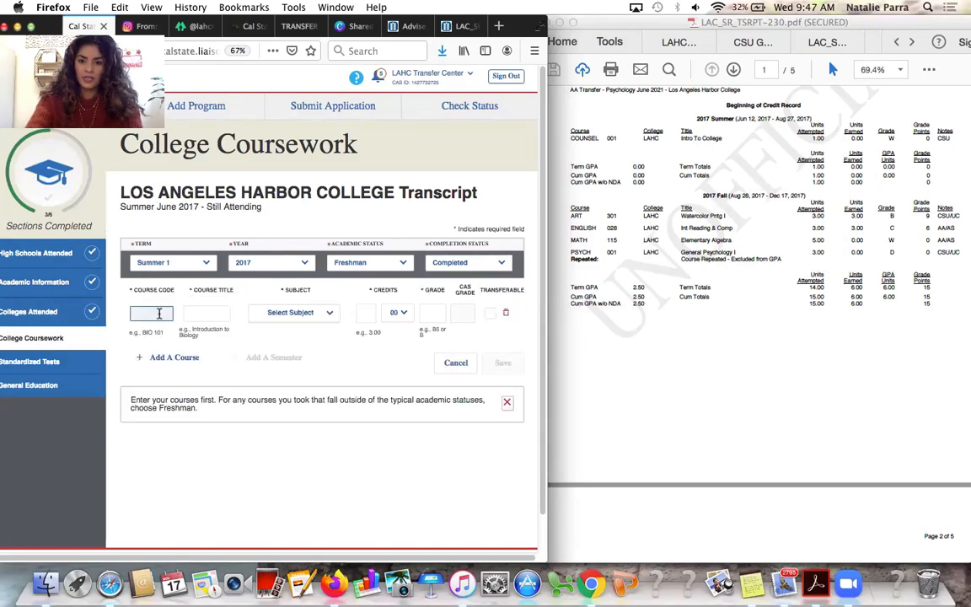
text(couns)
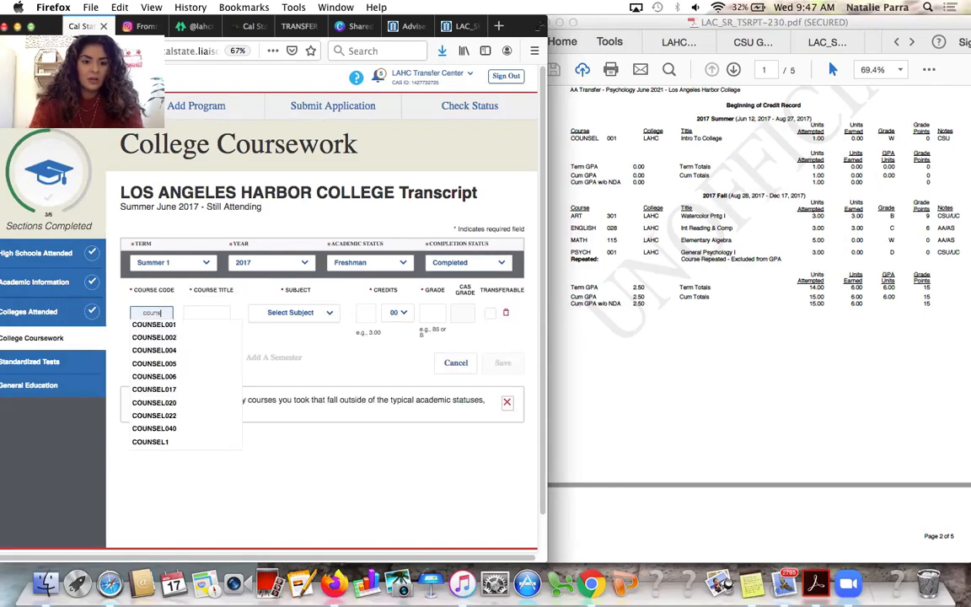
key(Down)
key(Return)
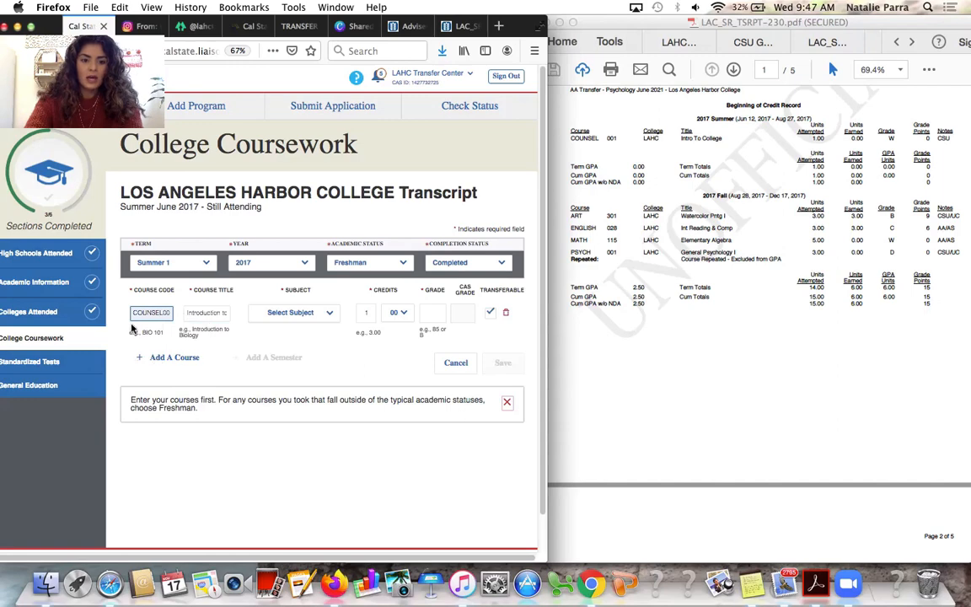
click(169, 312)
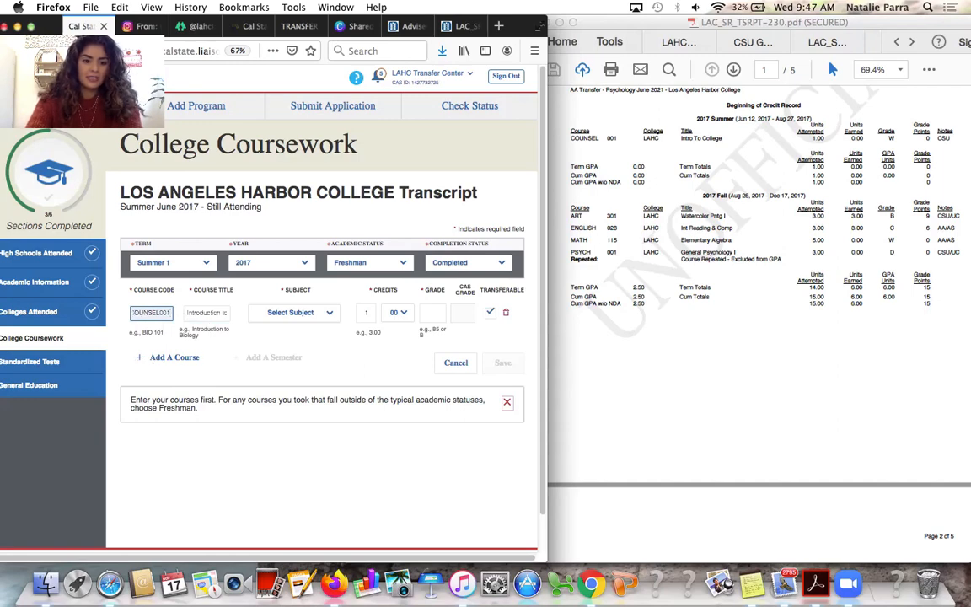
key(BackSpace)
key(BackSpace)
key(BackSpace)
key(BackSpace)
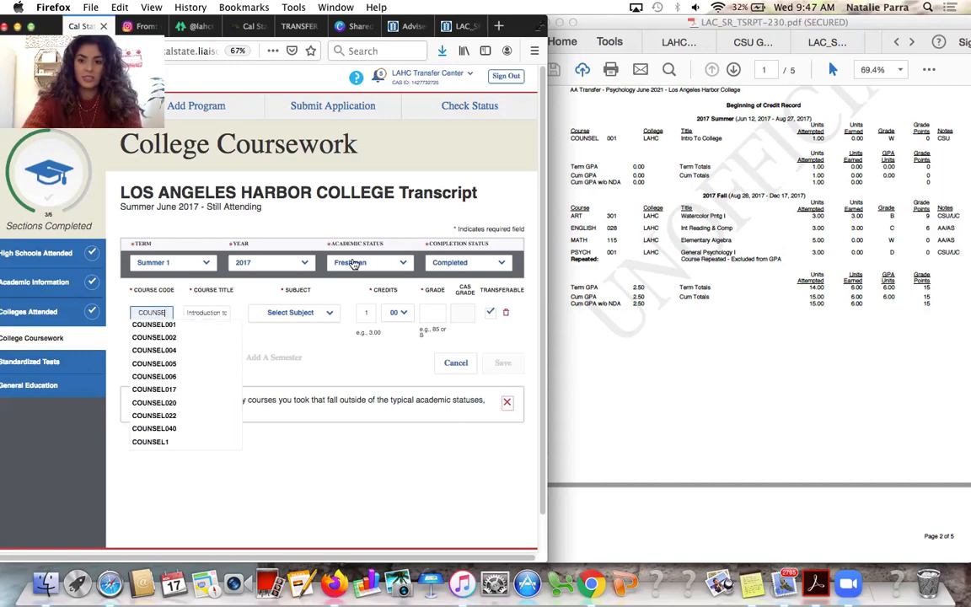
click(165, 324)
click(158, 314)
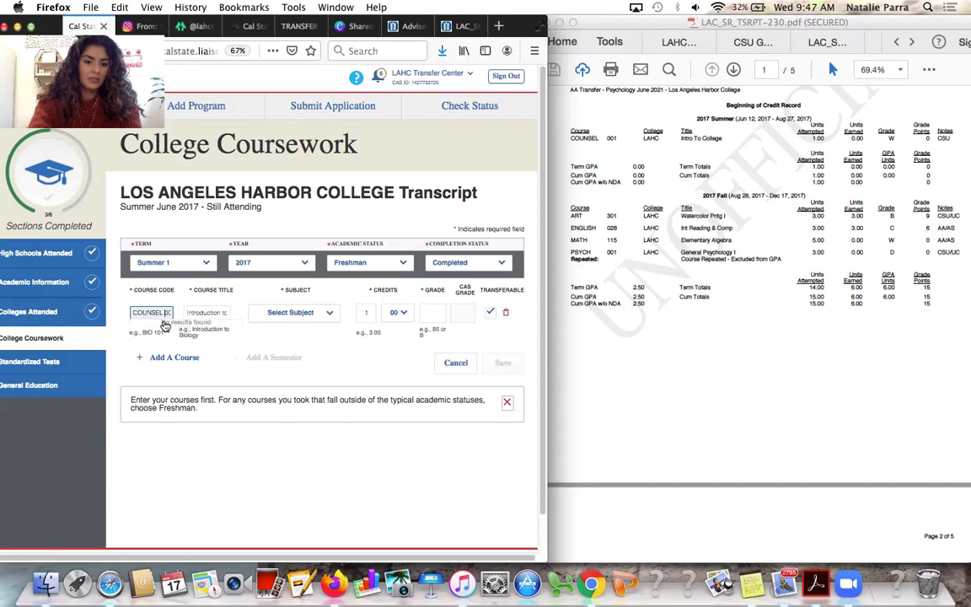
key(BackSpace)
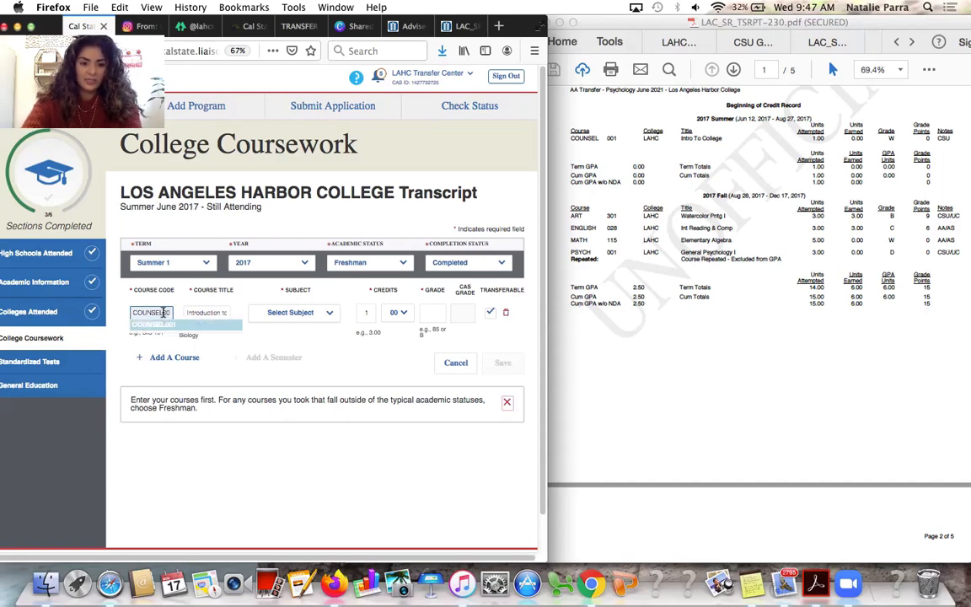
click(223, 359)
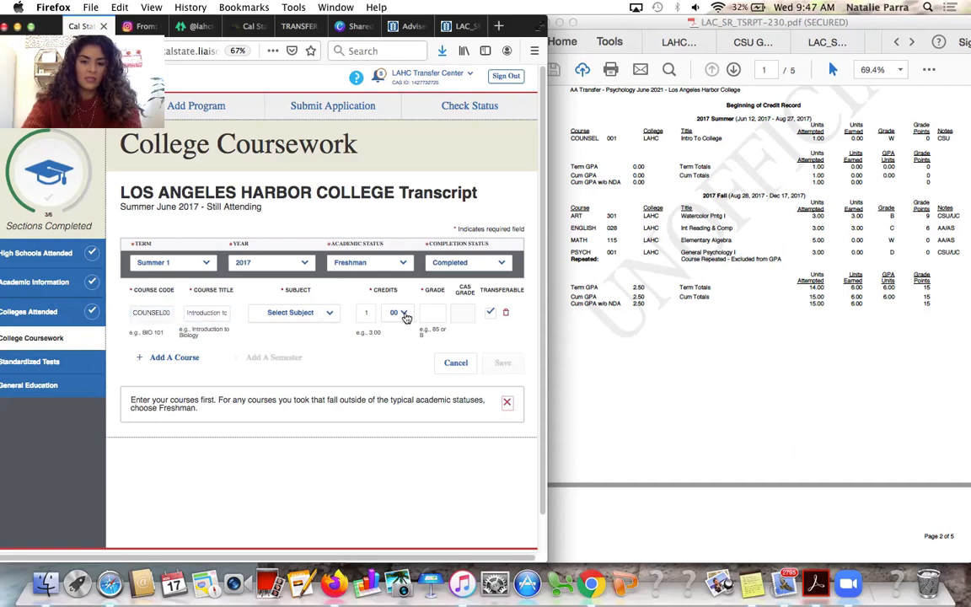
Set COUNSEL001's subject to Counseling and grade W, then save the term
click(286, 318)
scroll(286, 497, down, 15)
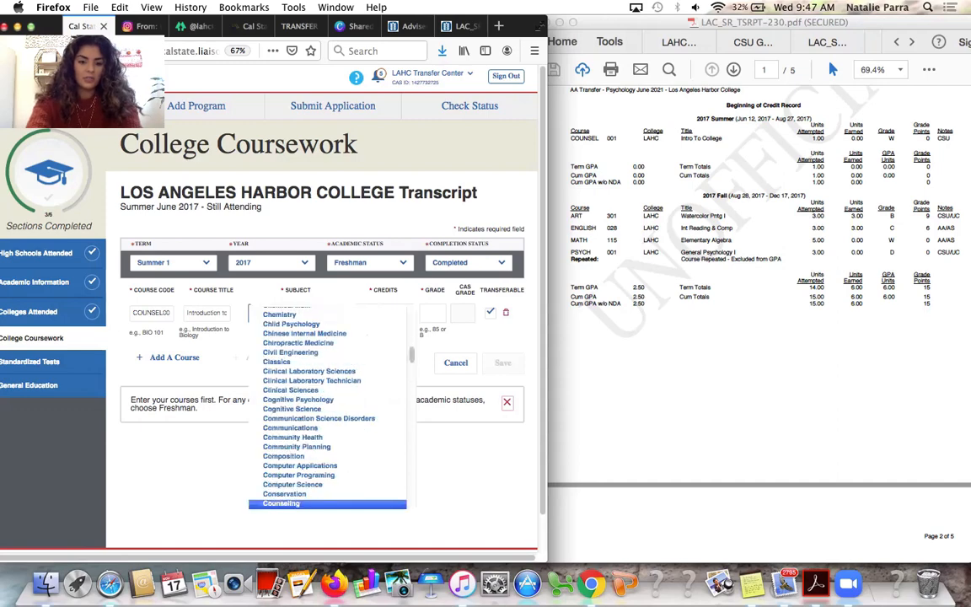
click(282, 500)
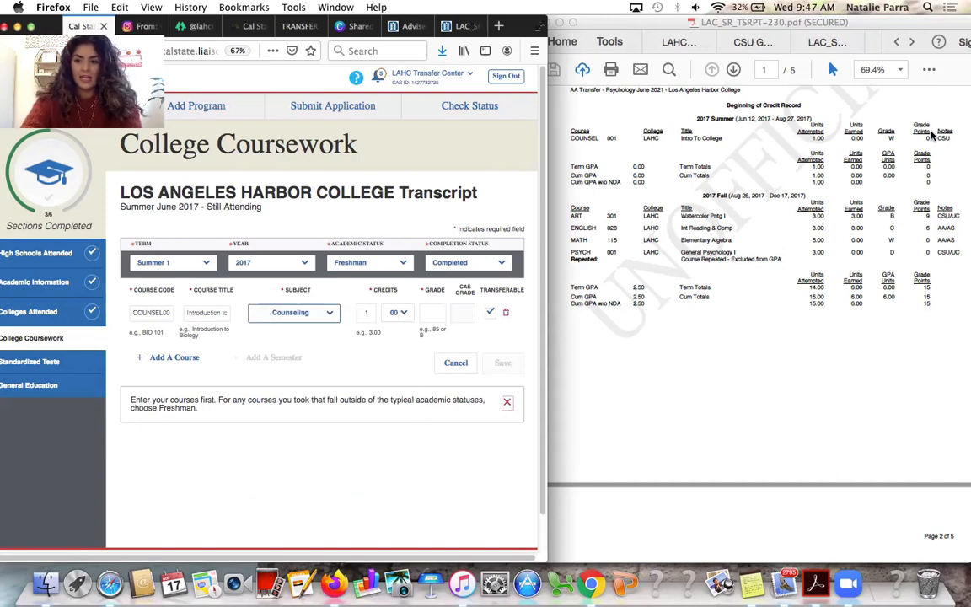
click(464, 314)
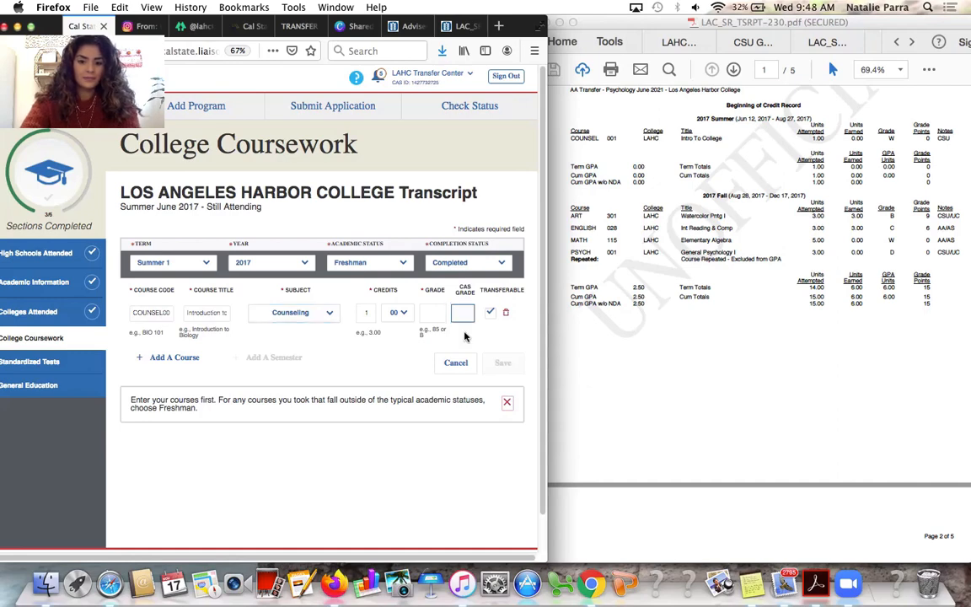
click(432, 312)
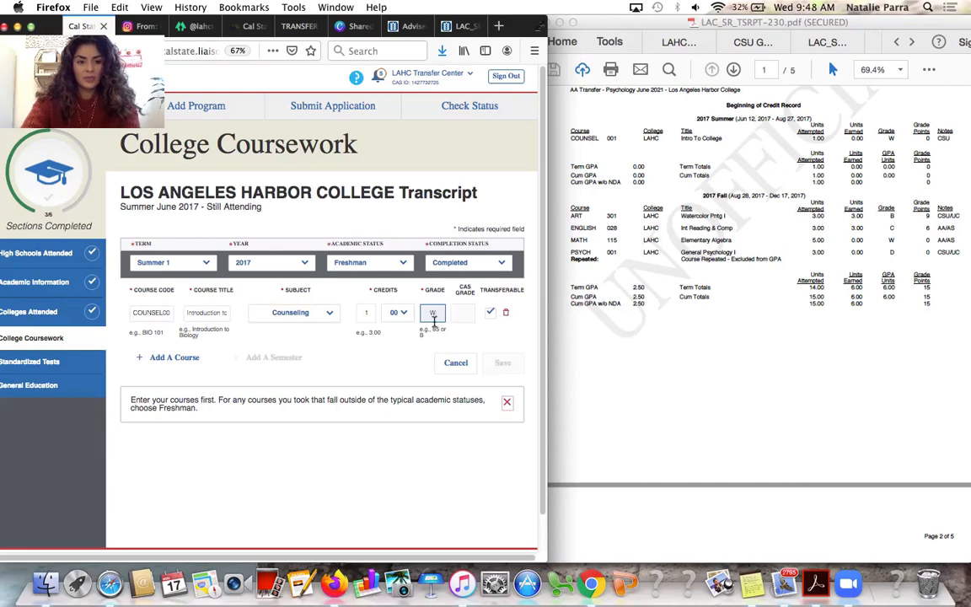
click(396, 365)
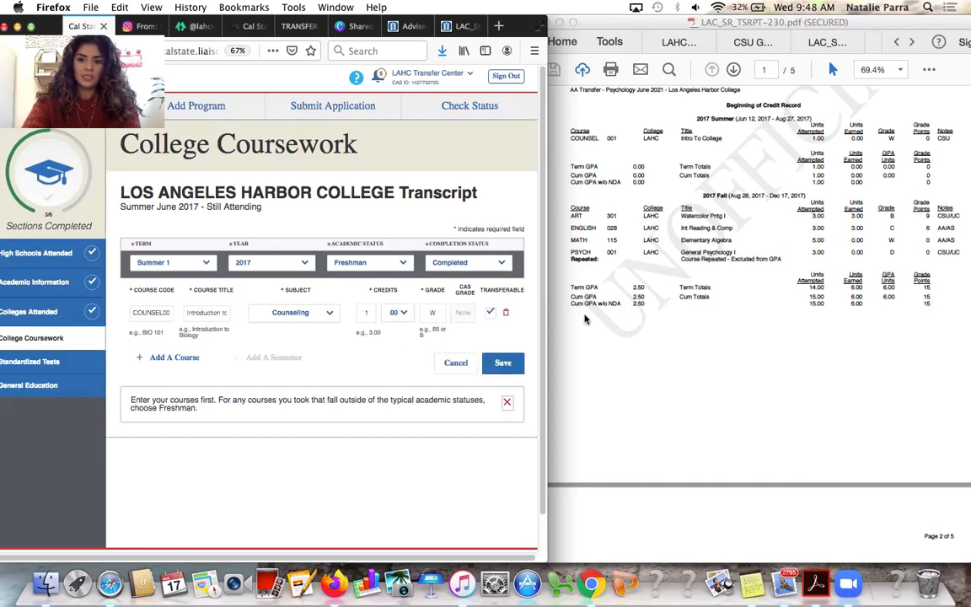
click(503, 363)
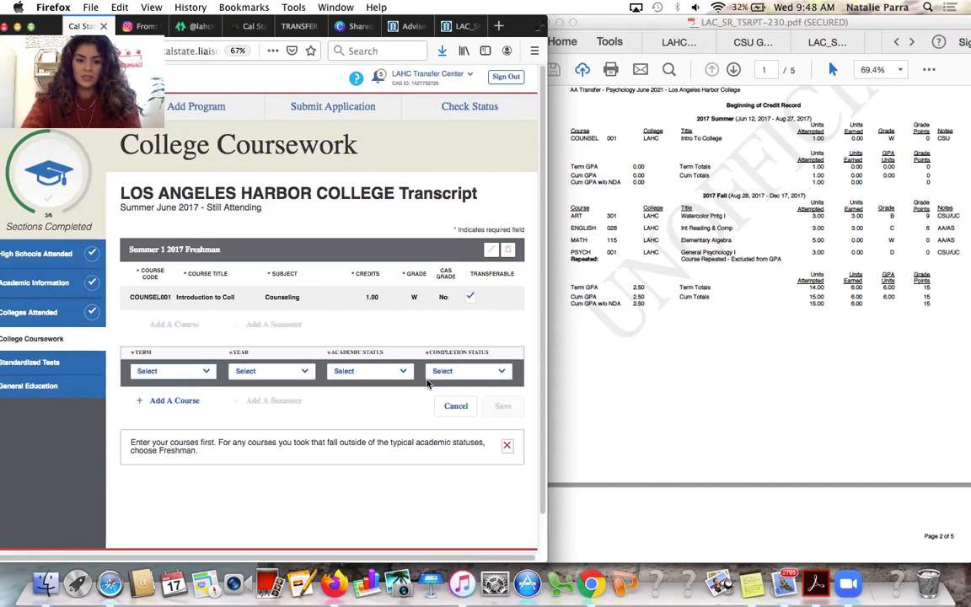
Set the new semester to Fall 2017, Freshman, Completed
click(199, 373)
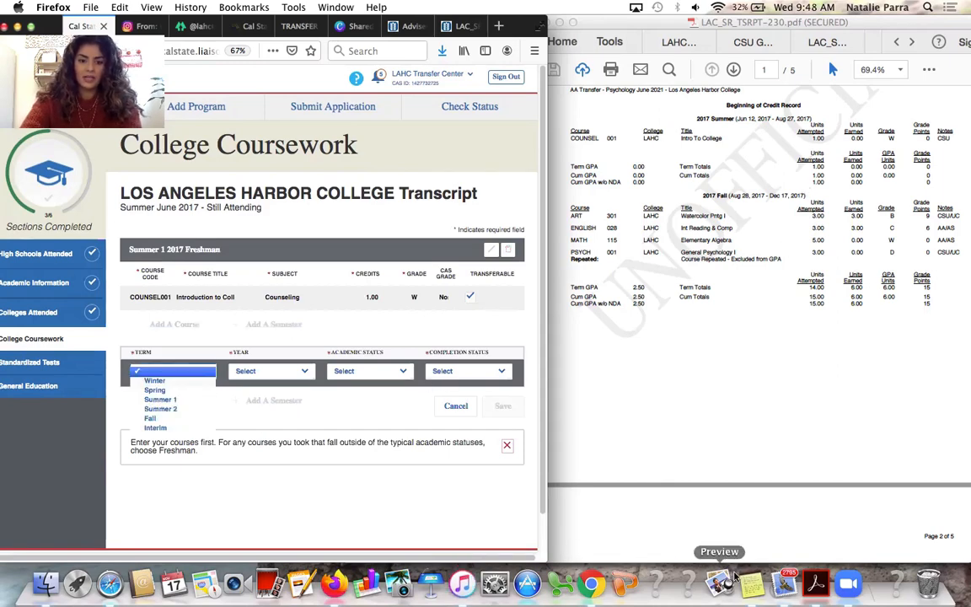
key(f)
key(Return)
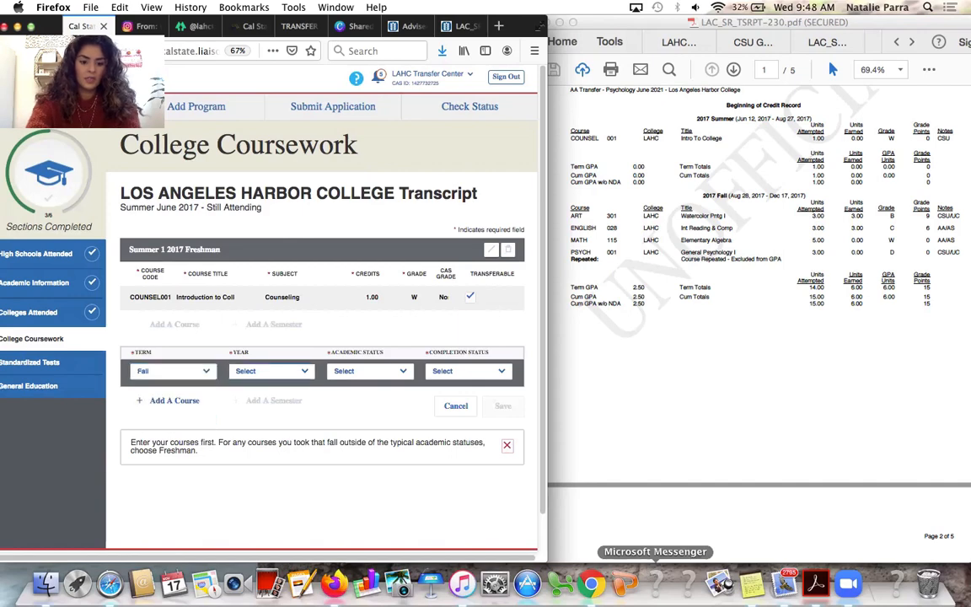
key(Tab)
key(f)
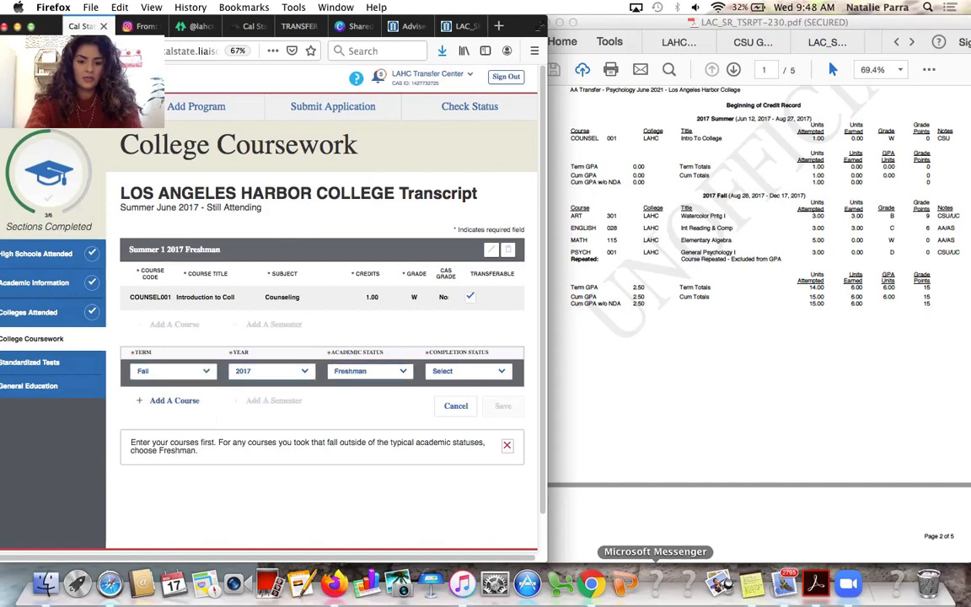
key(Tab)
key(c)
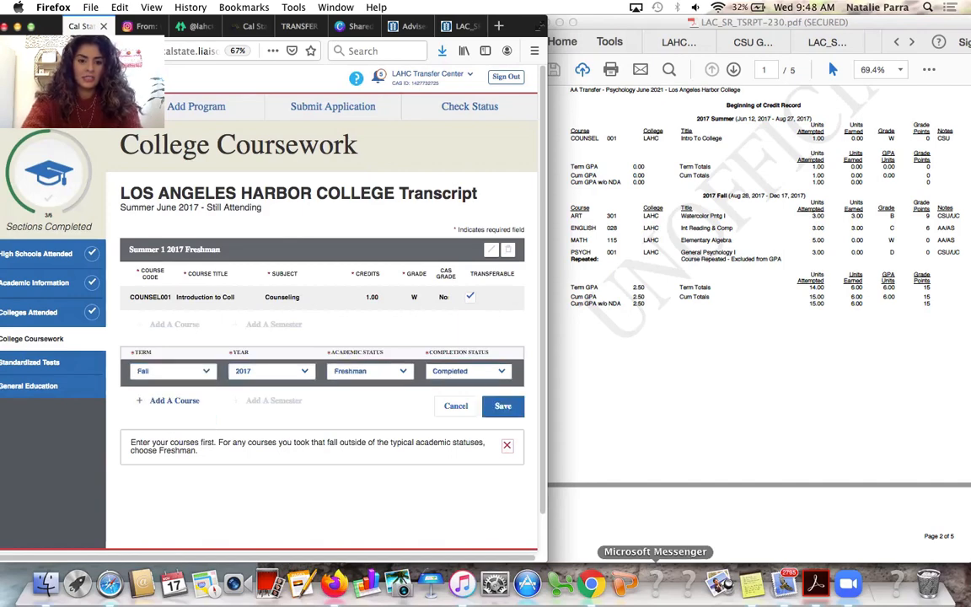
Add ART301 to Fall 2017 with subject Art and grade B
click(156, 400)
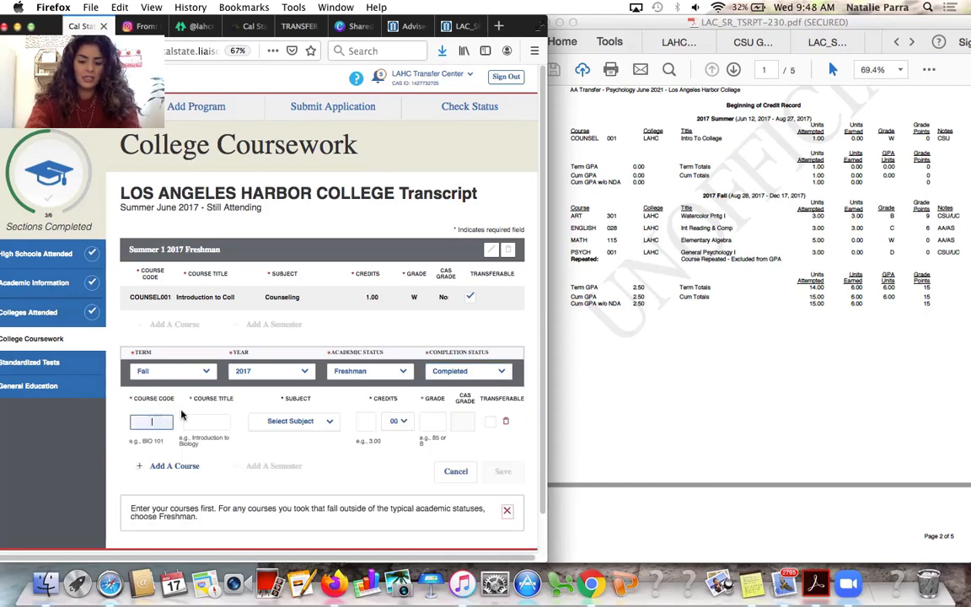
text(ART3)
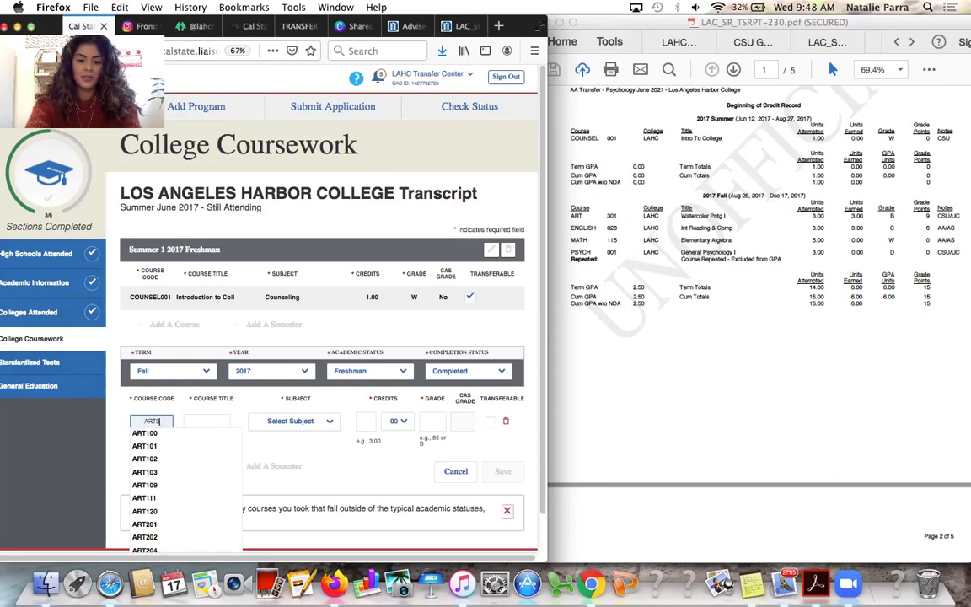
text(01)
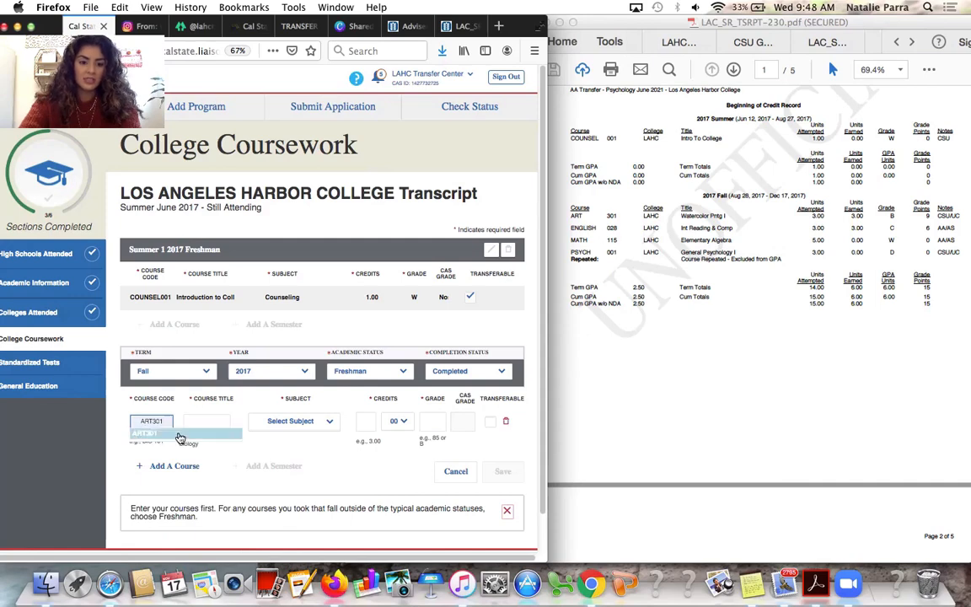
click(145, 432)
click(294, 421)
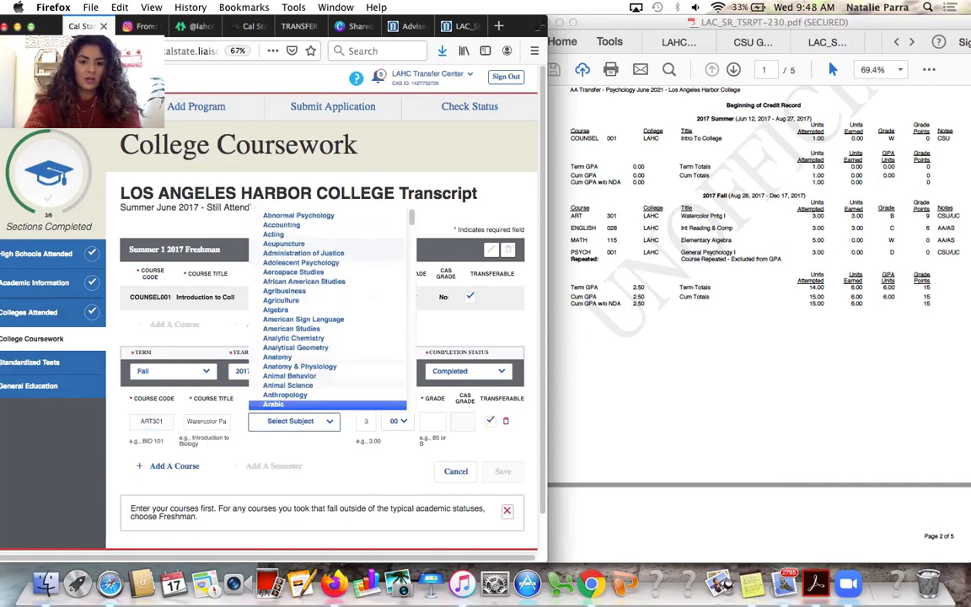
key(Down)
key(Down)
key(Down)
key(Down)
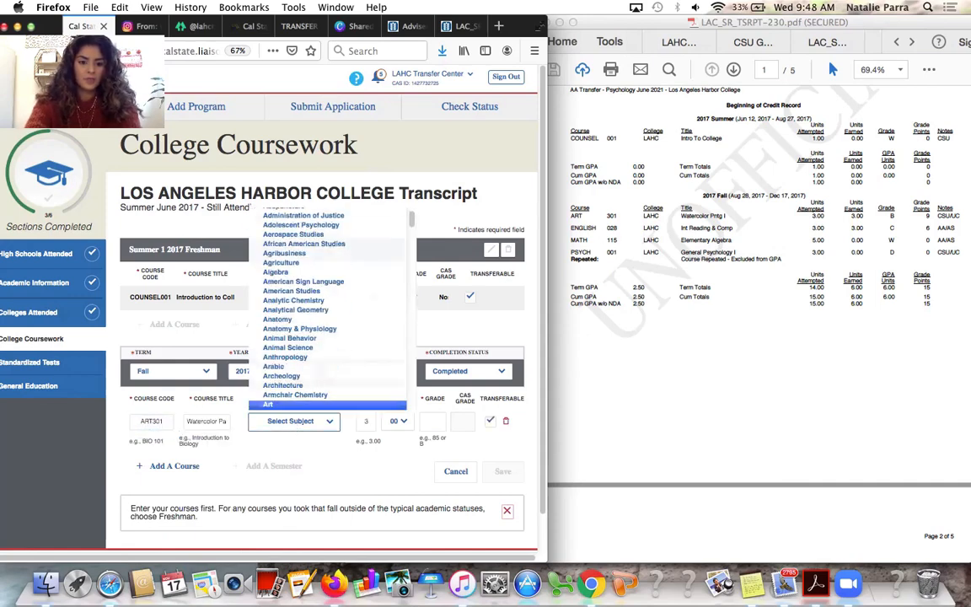
key(Return)
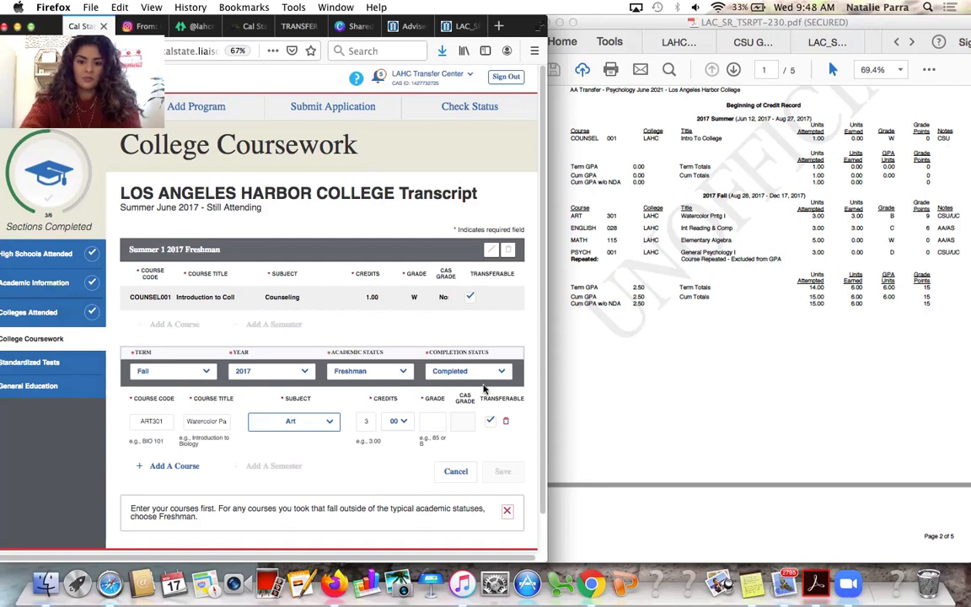
click(432, 419)
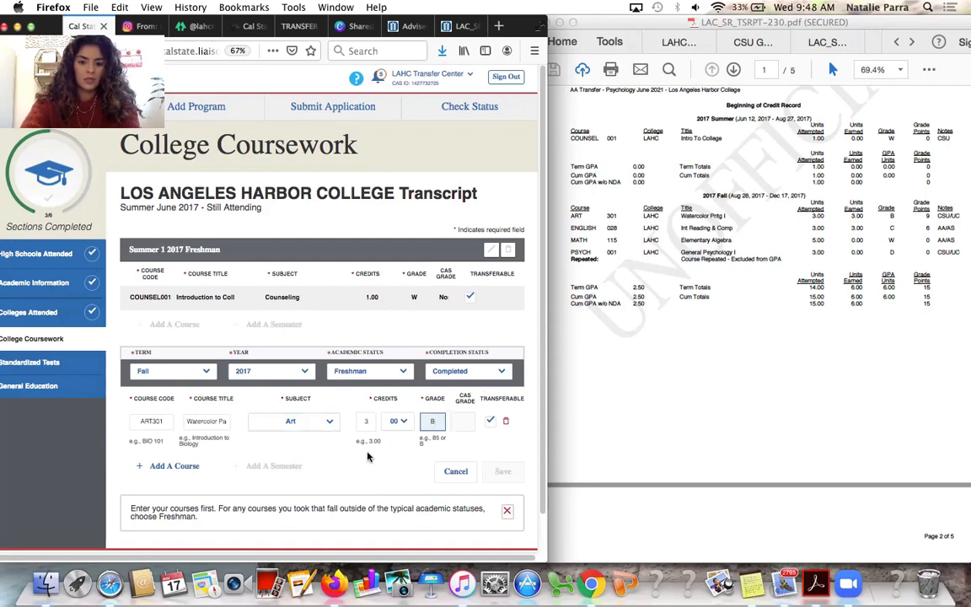
text(B)
click(174, 465)
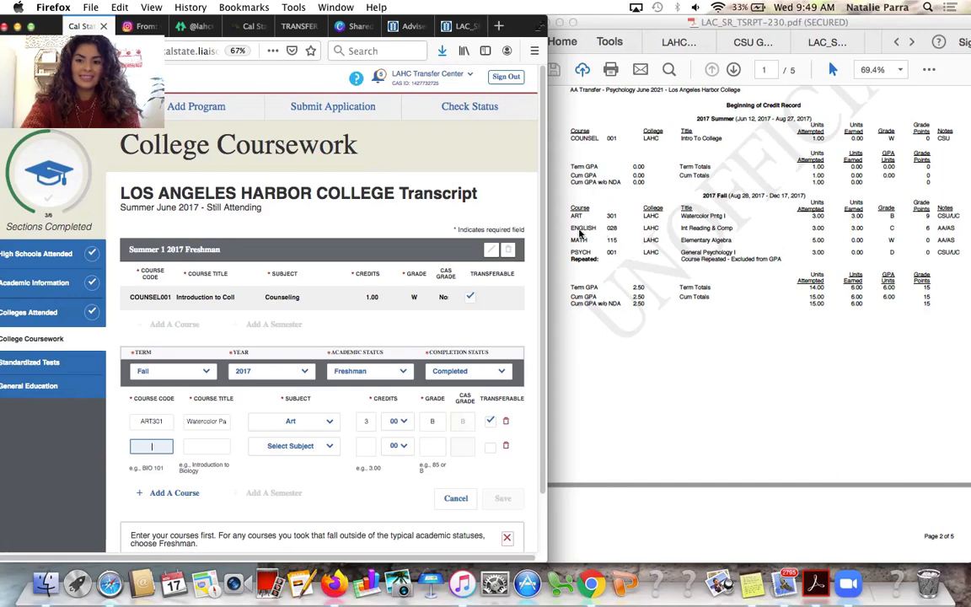
Enter ENGLISH028 'Int Reading & Comp' as English, 3 credits, grade C
text(NGLI)
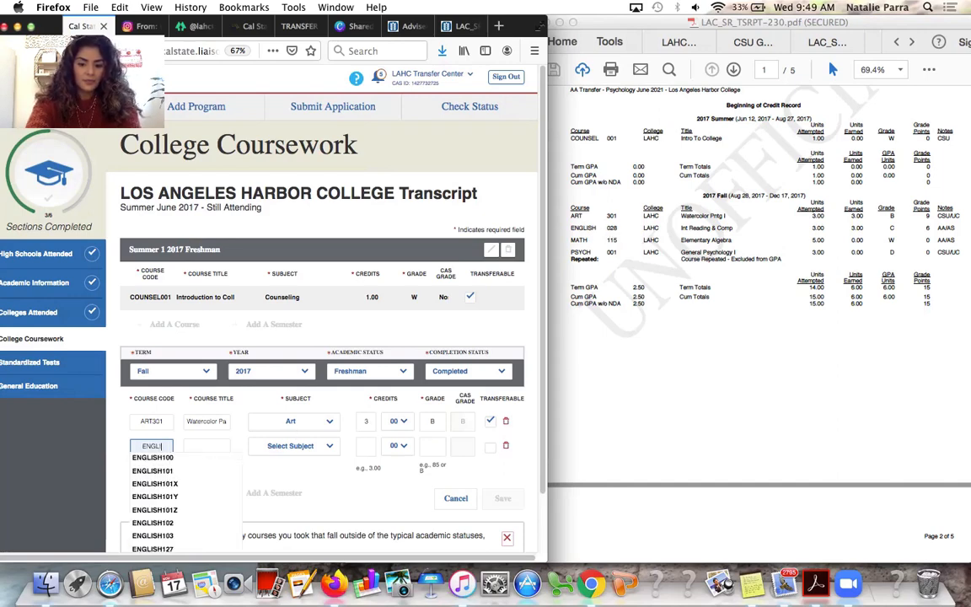
text(SH028)
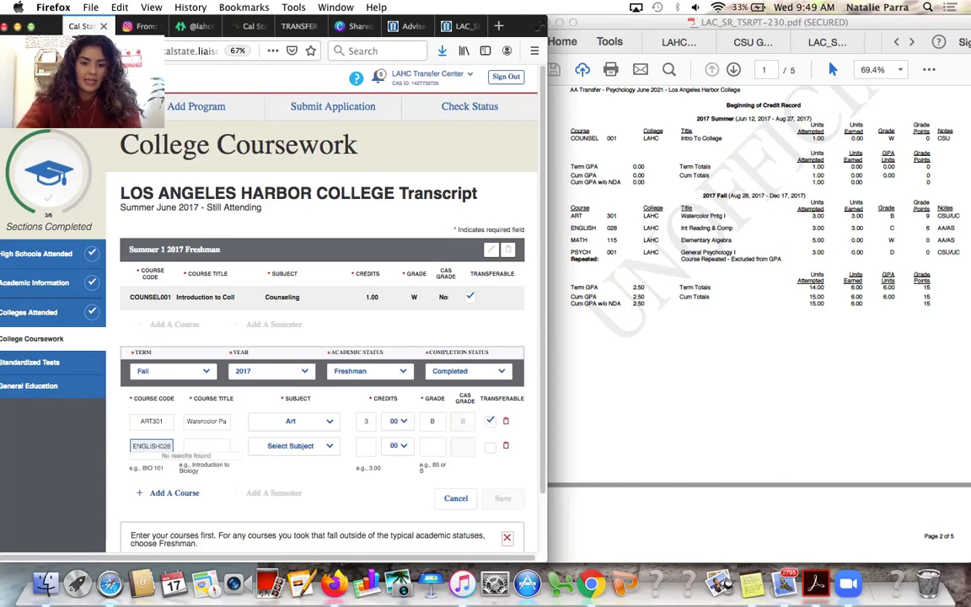
click(217, 445)
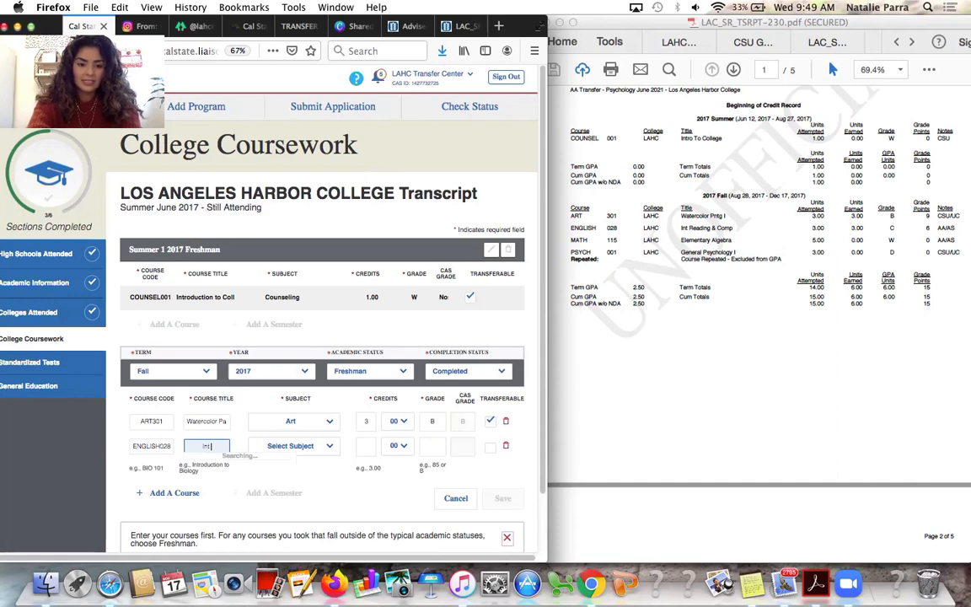
text(t Reading)
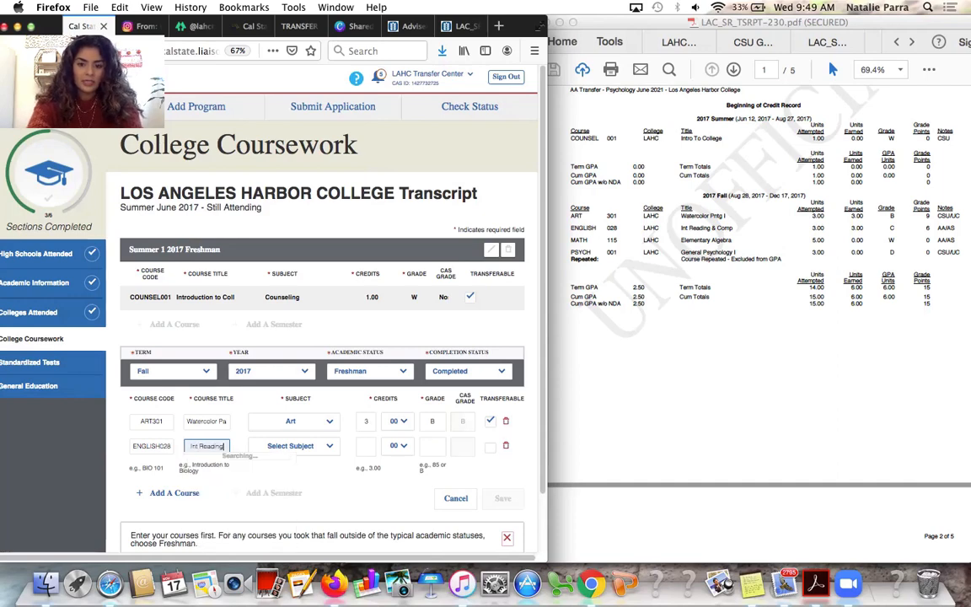
text( &)
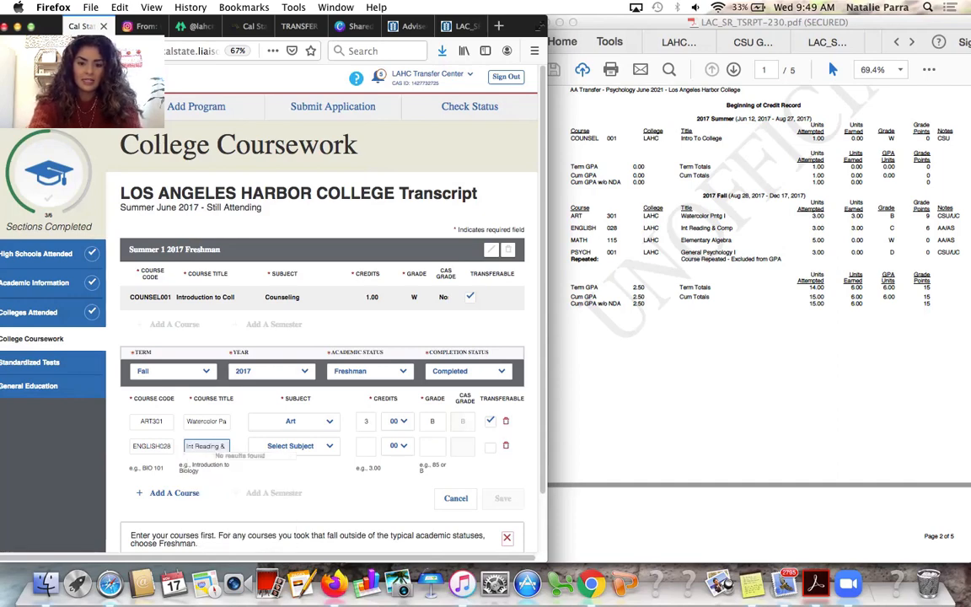
text( Comp)
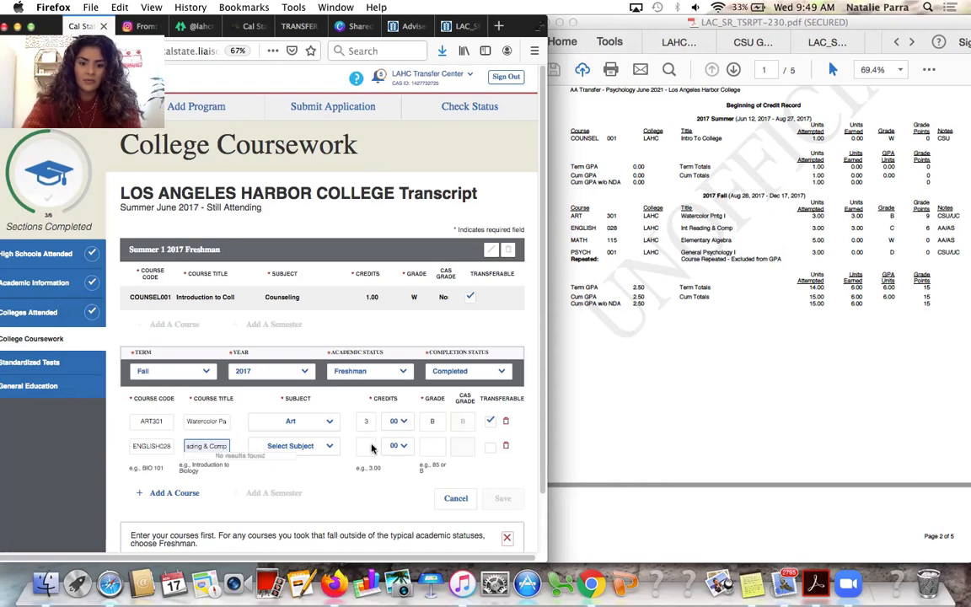
click(310, 451)
text(eng)
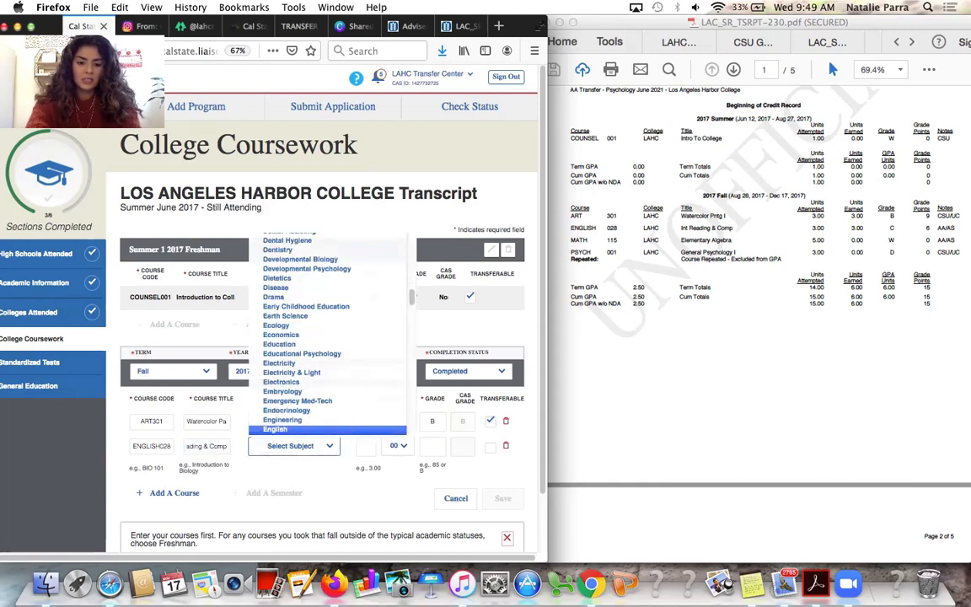
key(Return)
click(366, 446)
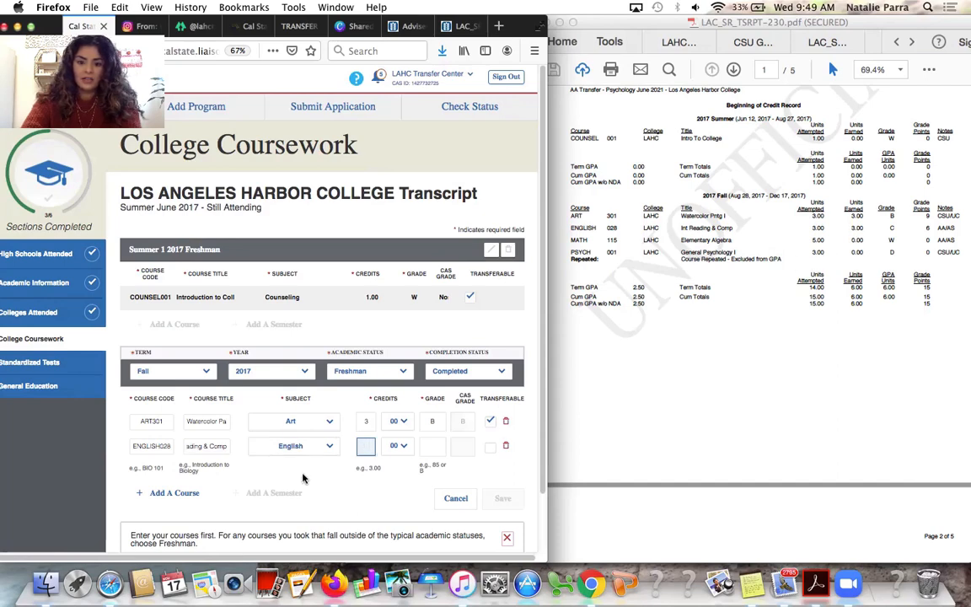
click(432, 447)
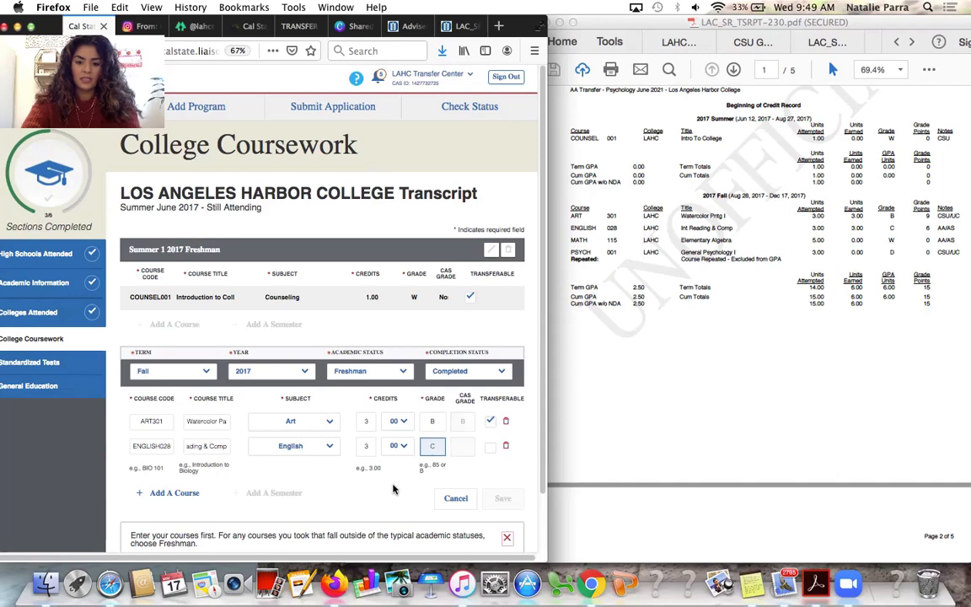
click(393, 496)
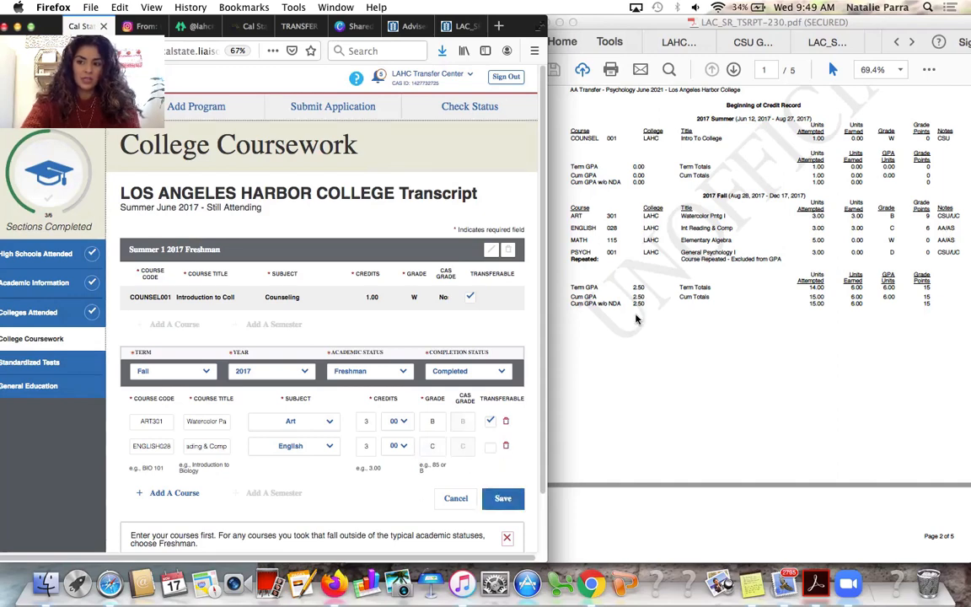
click(174, 493)
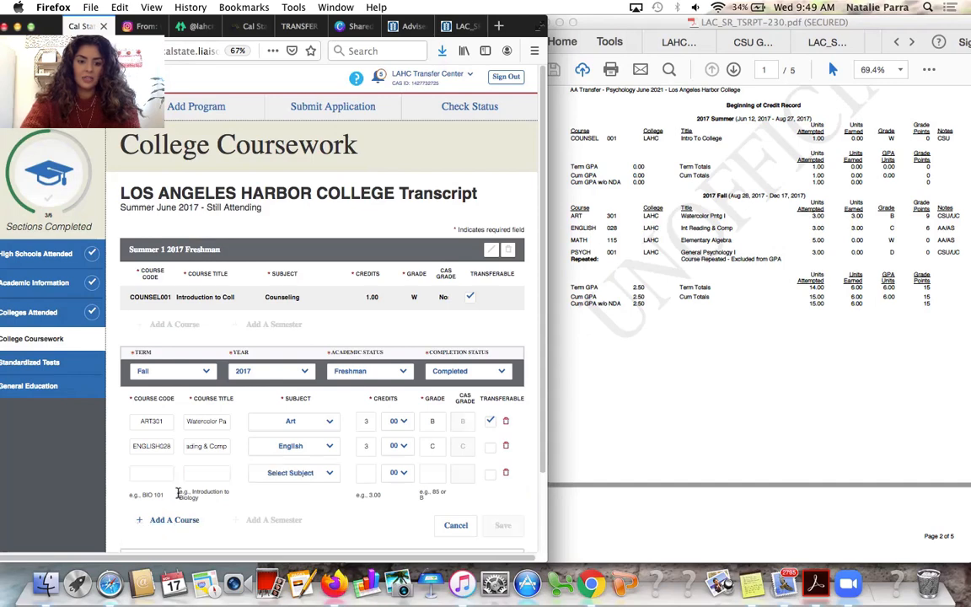
Enter MATH115 'Elementary Algebra' as Mathematics, 5 credits, grade W
text(MATH115)
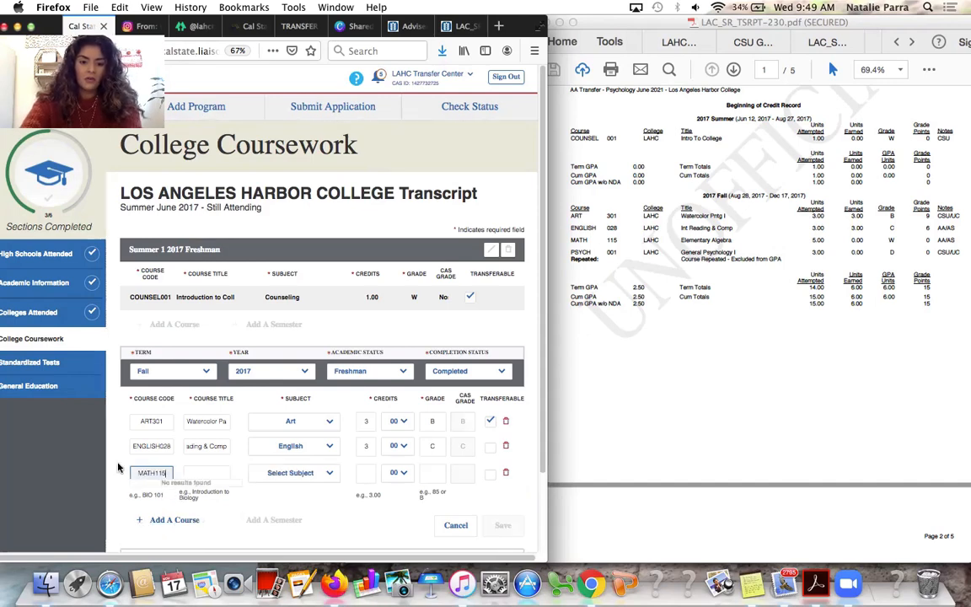
click(202, 474)
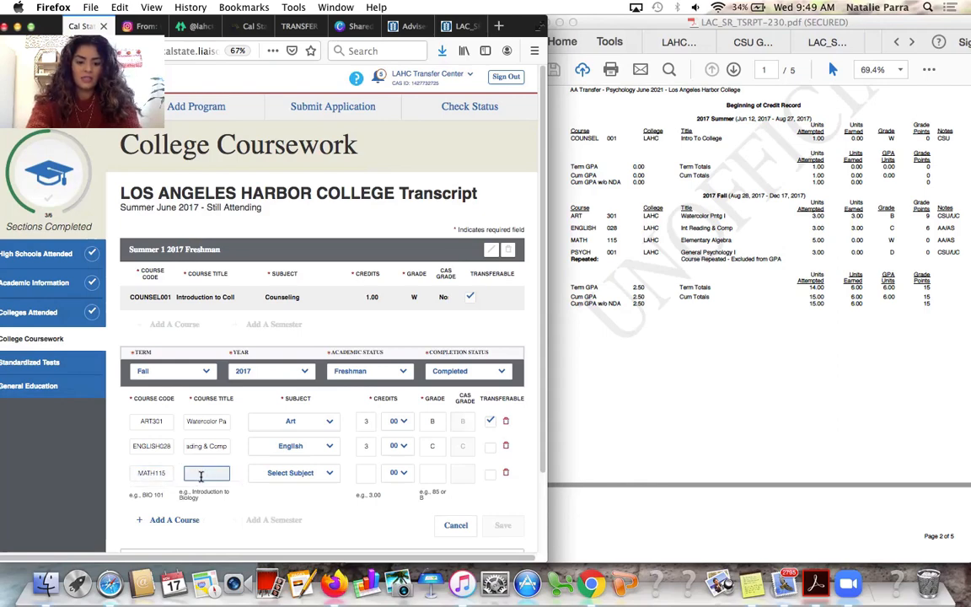
text(elme)
key(BackSpace)
key(BackSpace)
key(BackSpace)
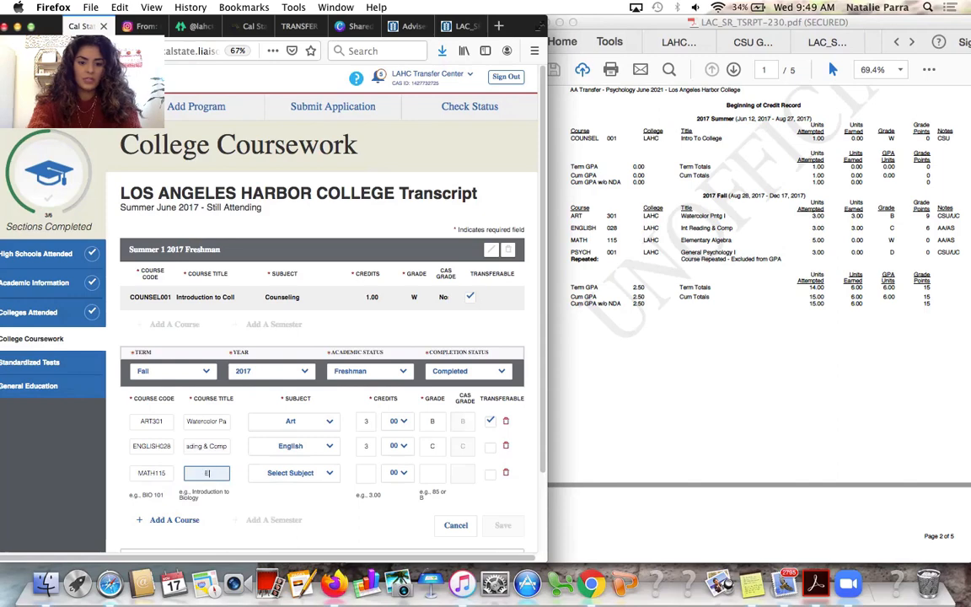
text(lementary)
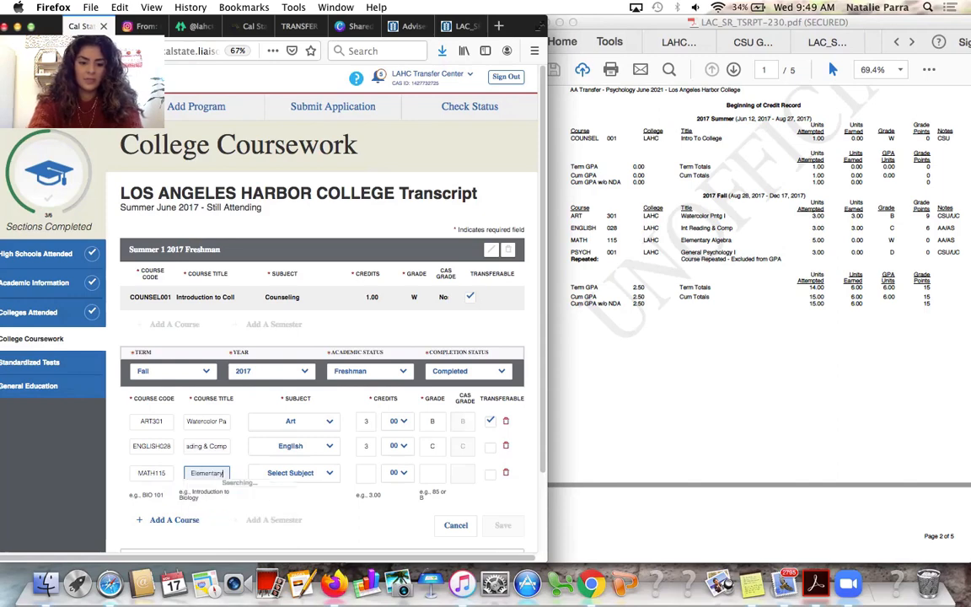
text( Algebra)
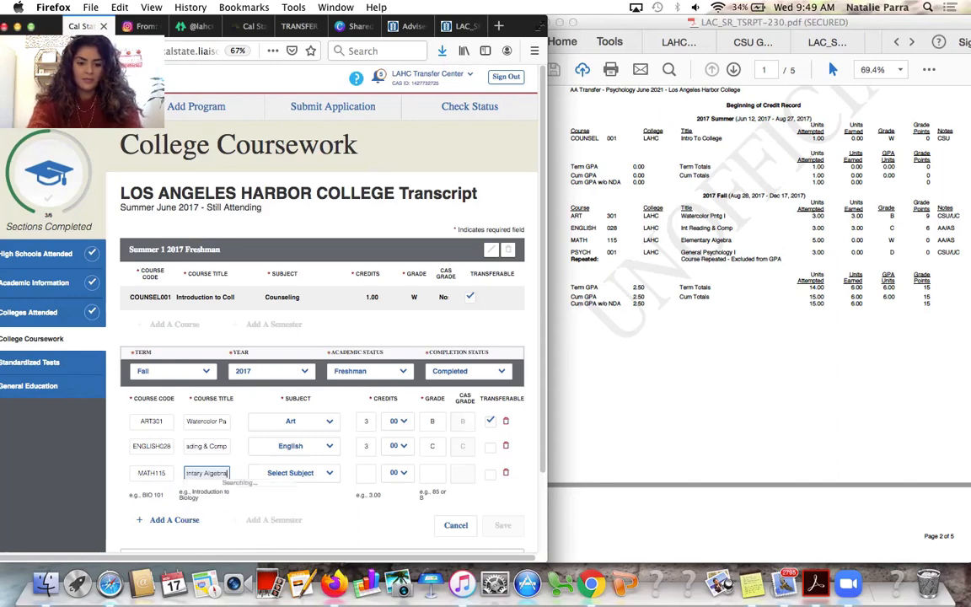
click(307, 478)
text(mathe)
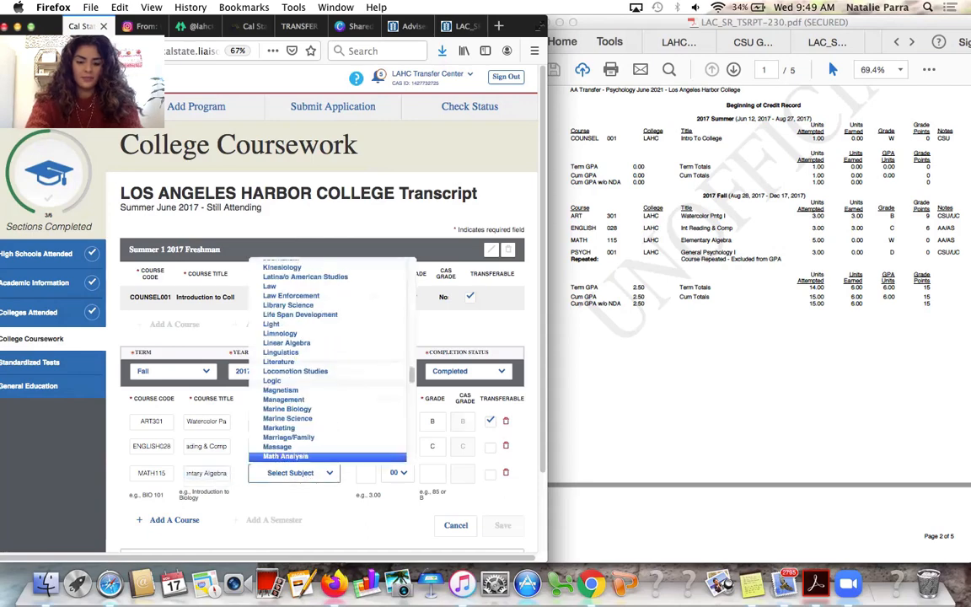
key(Return)
click(366, 470)
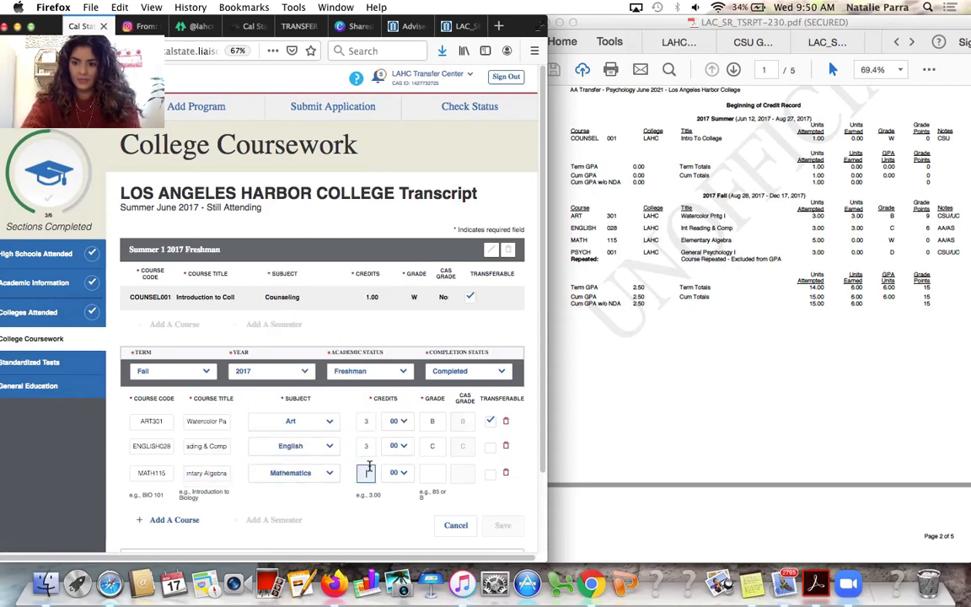
text(5)
click(433, 472)
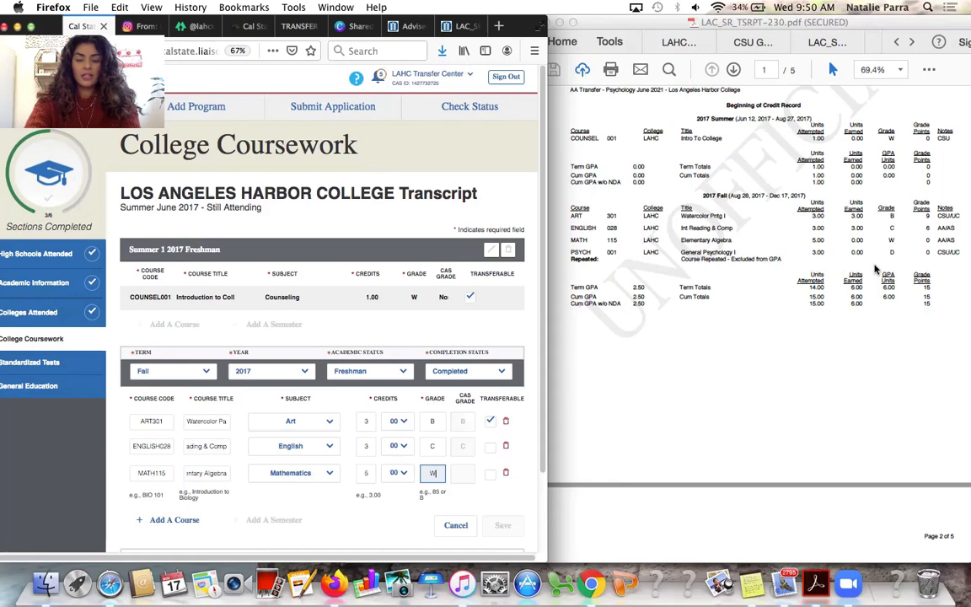
click(166, 524)
scroll(175, 506, down, 2)
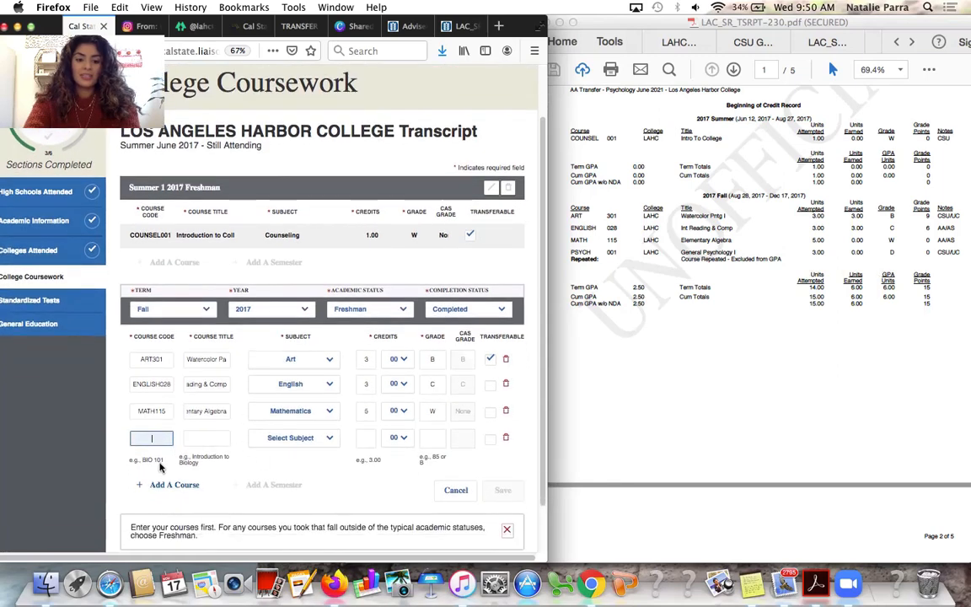
Add PSYCH001 as Psychology with grade RP and save the Fall 2017 term
text(psych)
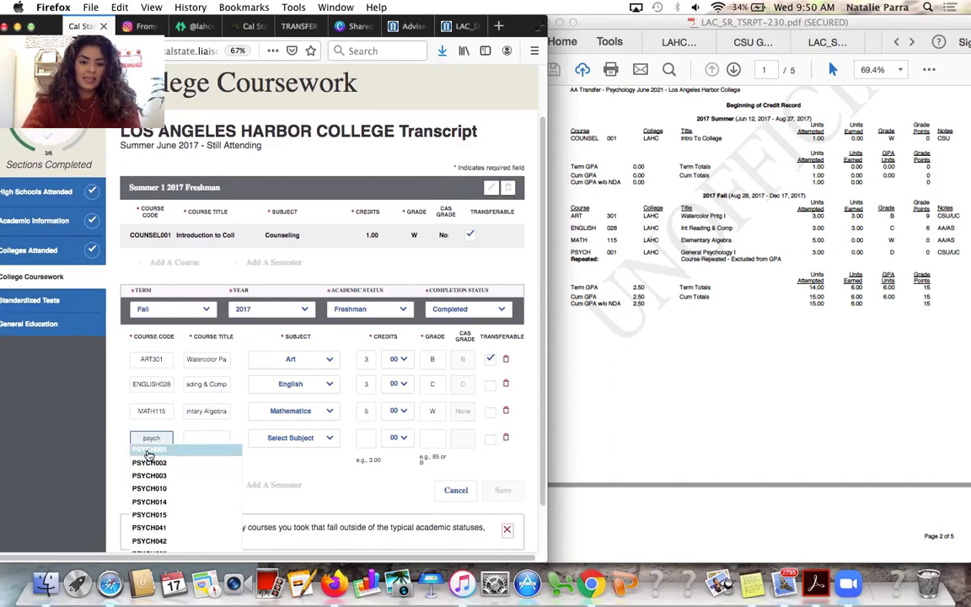
click(150, 449)
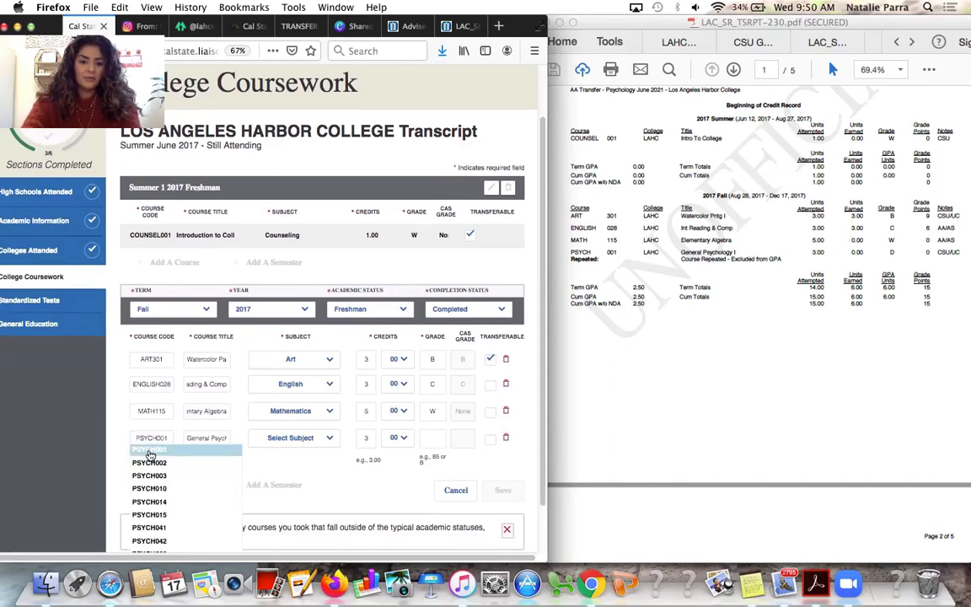
click(295, 437)
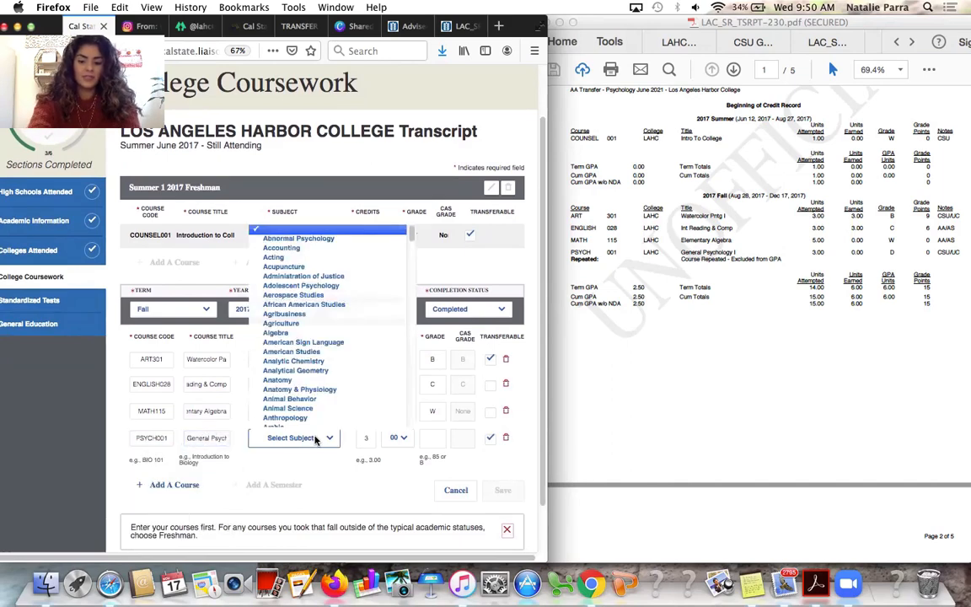
text(psych)
key(Down)
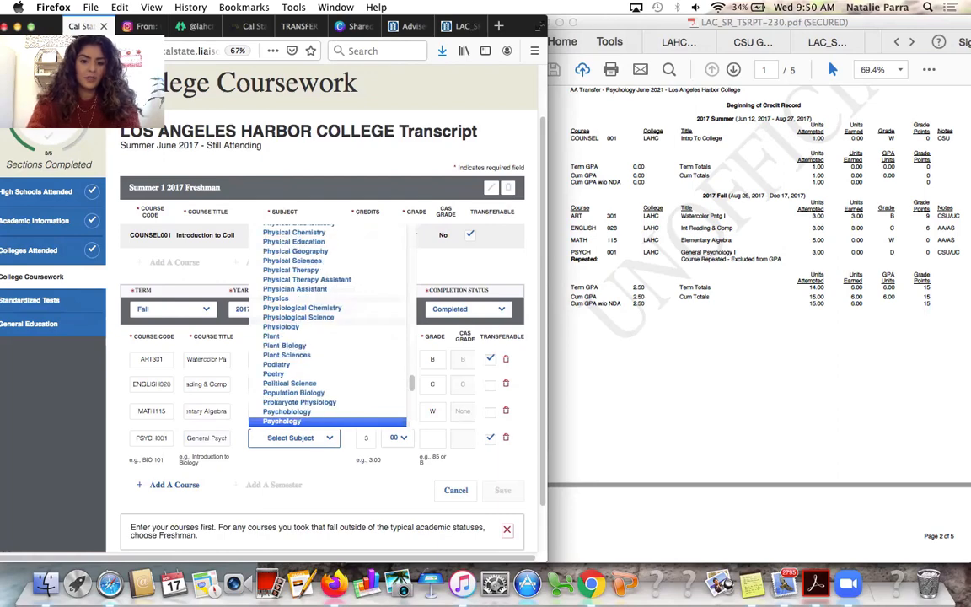
key(Return)
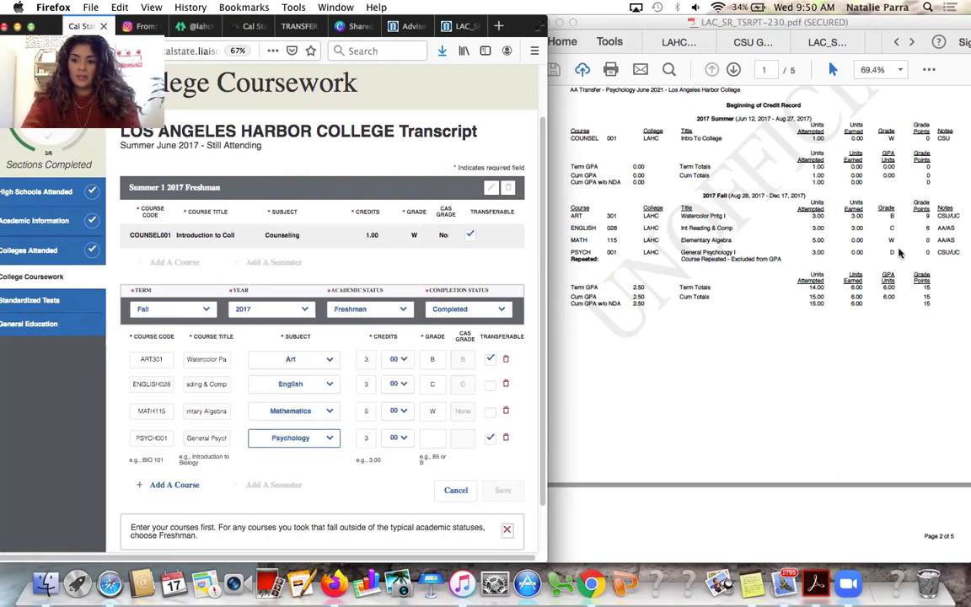
click(427, 440)
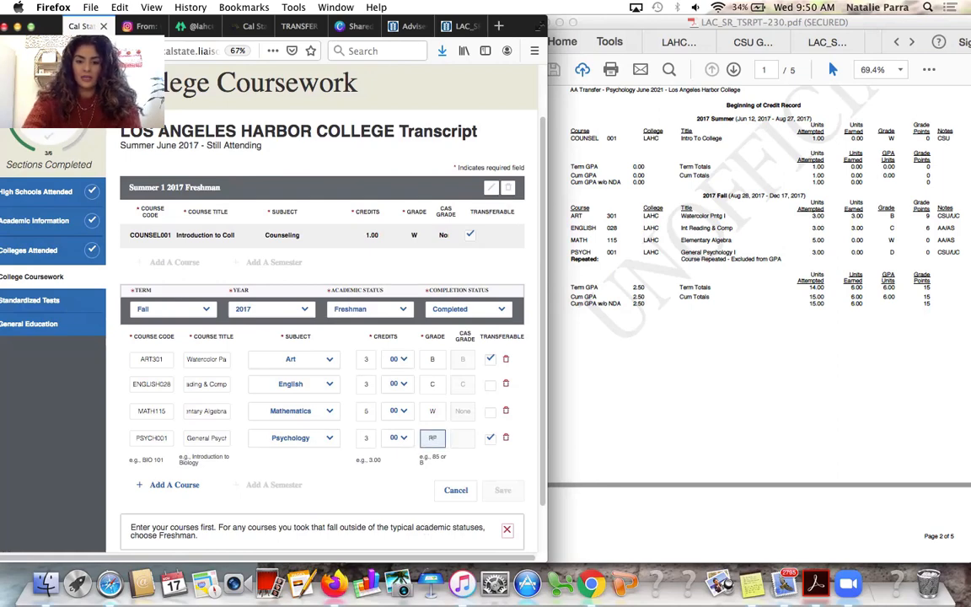
click(403, 494)
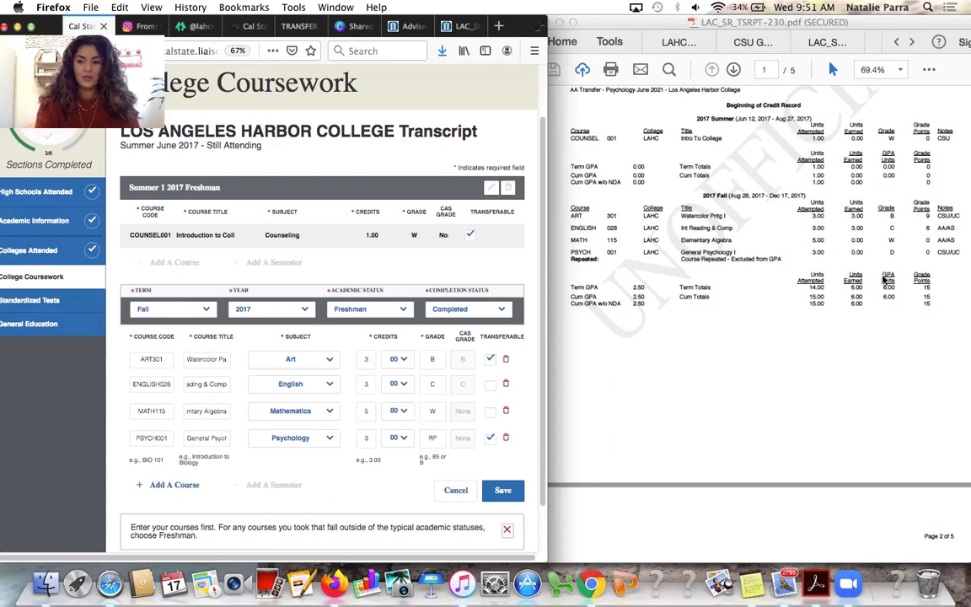
click(498, 495)
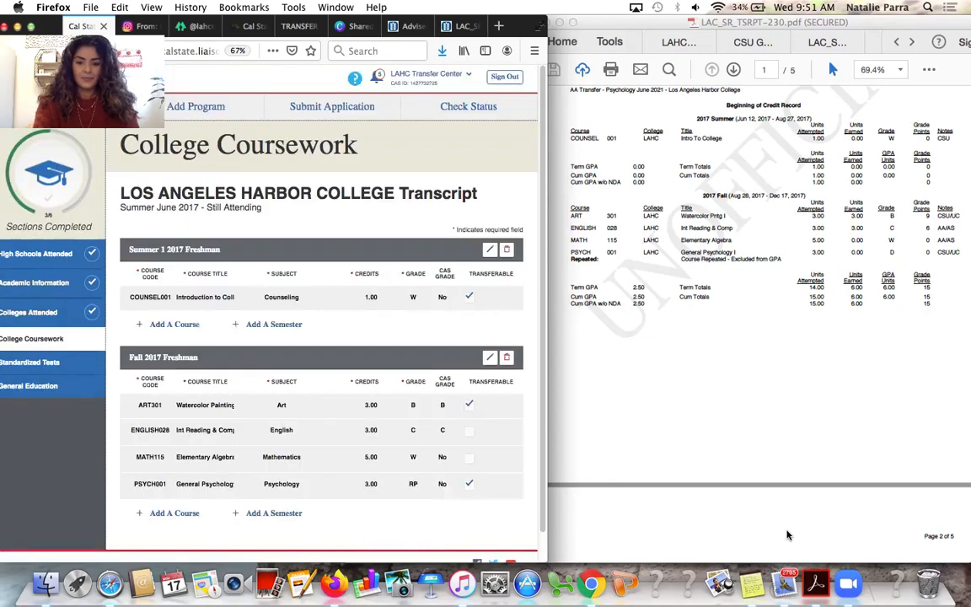
Scroll the transcript PDF to page 2 after reviewing the saved Fall 2017 term
scroll(744, 271, down, 10)
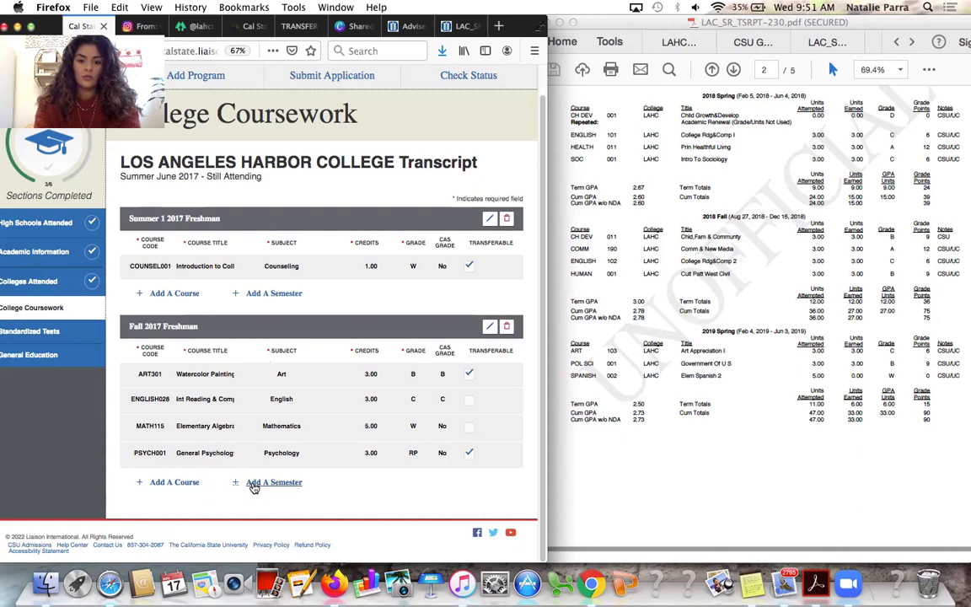
Add a Spring 2018 semester marked Freshman and Completed
click(256, 490)
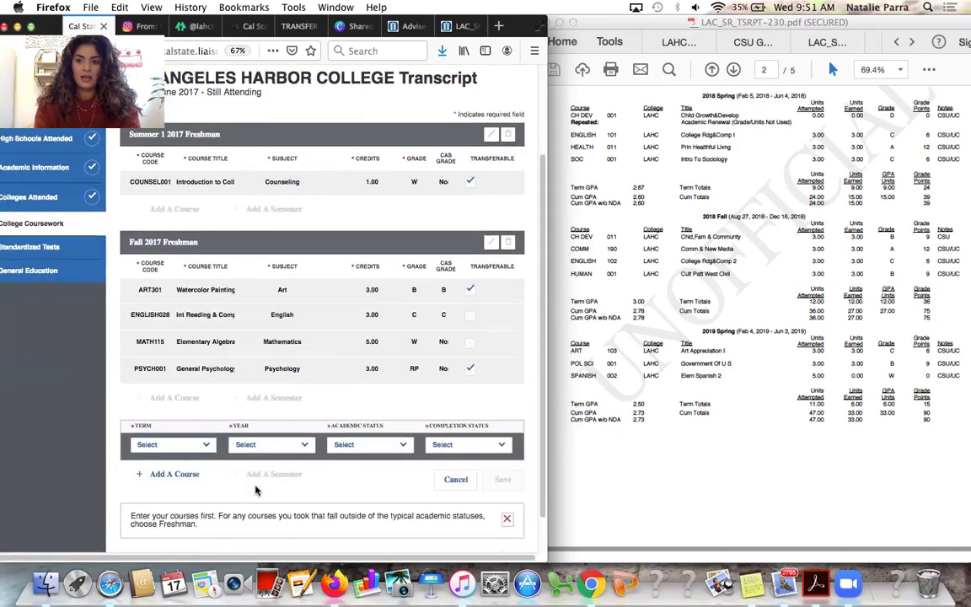
click(176, 402)
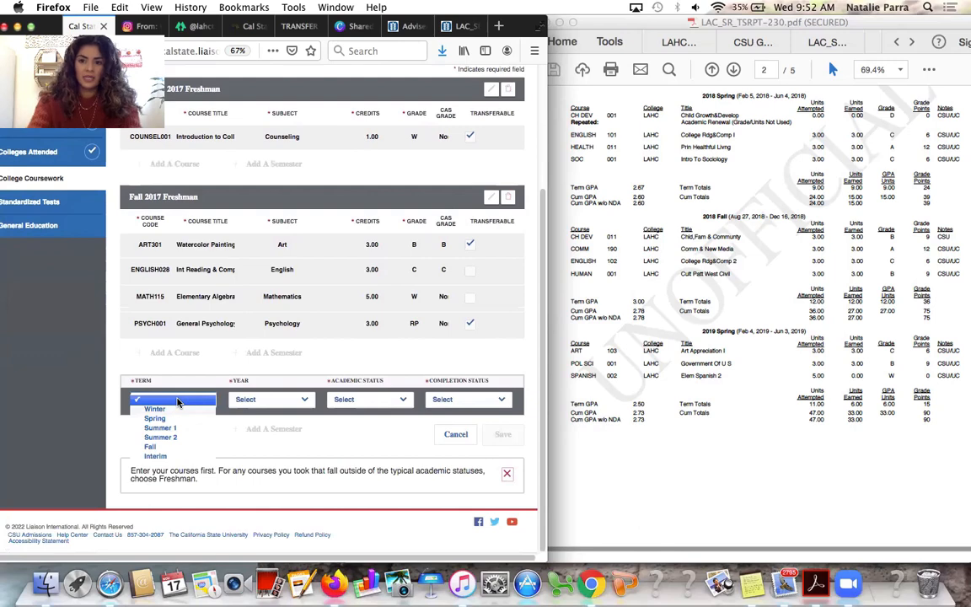
key(Return)
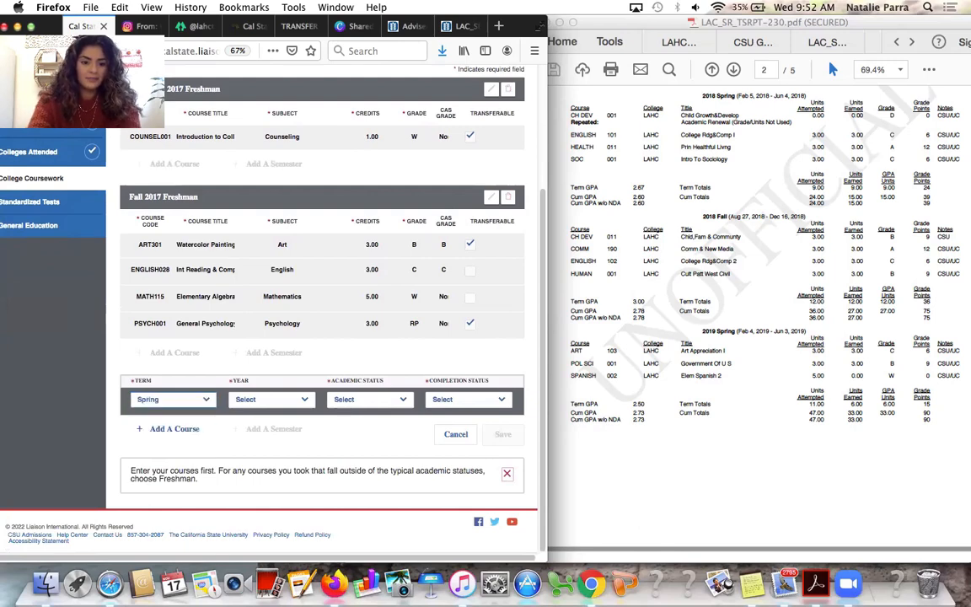
key(Tab)
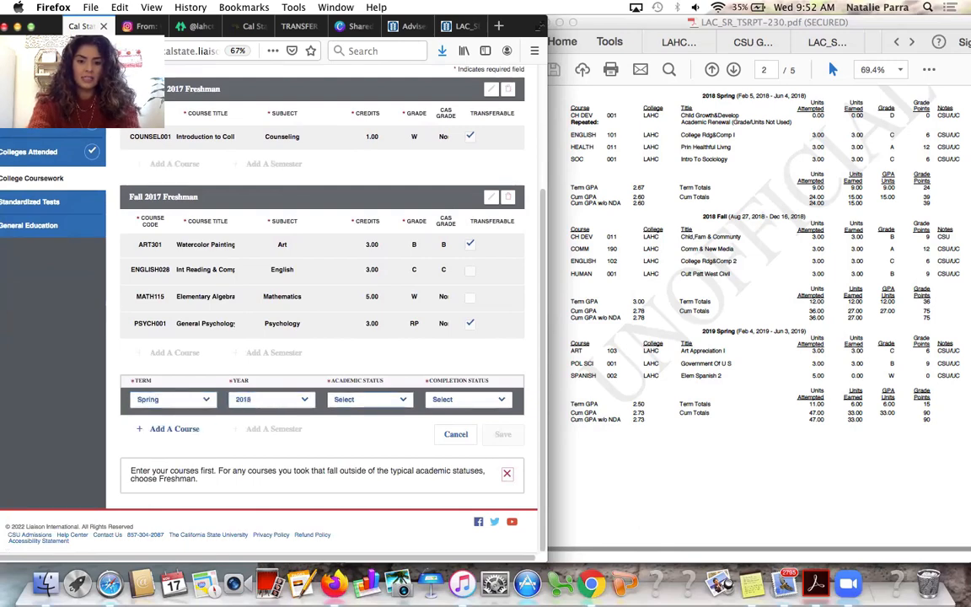
key(Down)
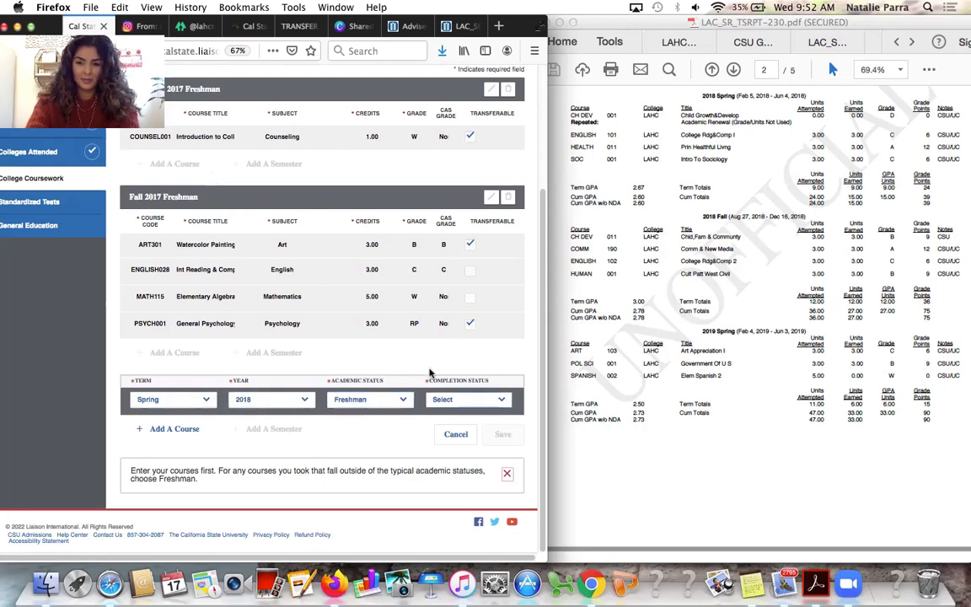
click(465, 398)
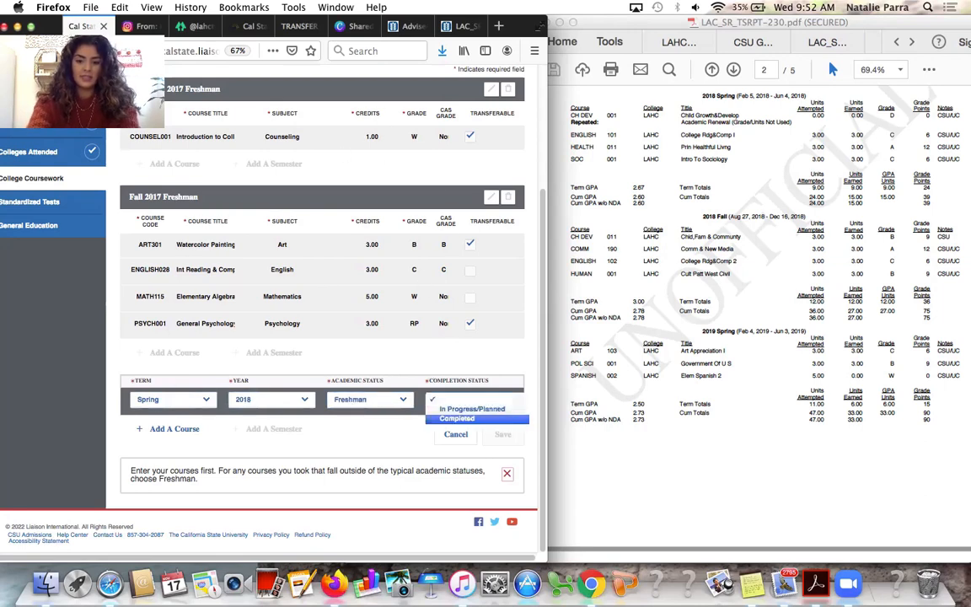
click(459, 418)
Add CH DEV001 with subject Early Childhood Education and grade AR
click(171, 429)
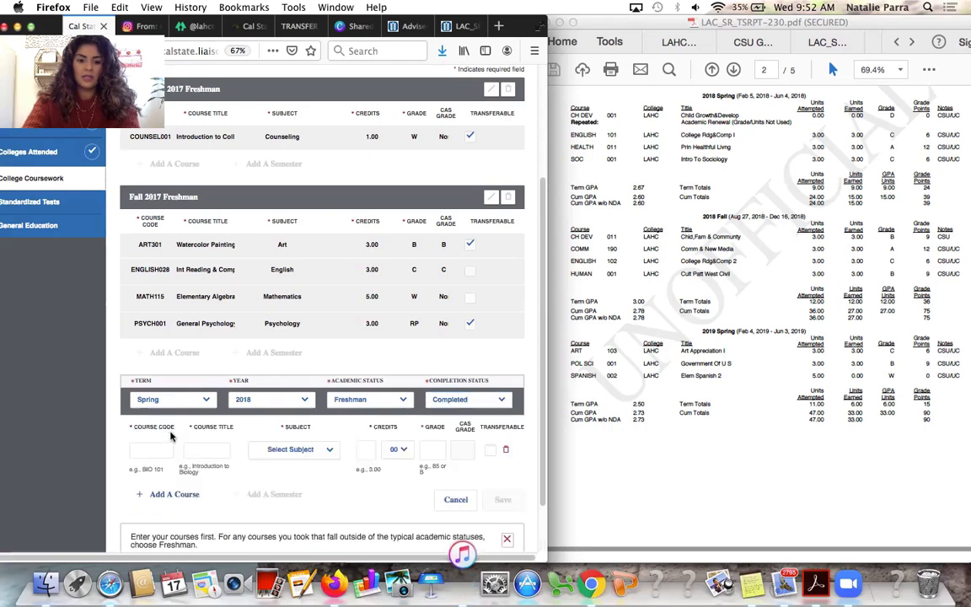
click(152, 449)
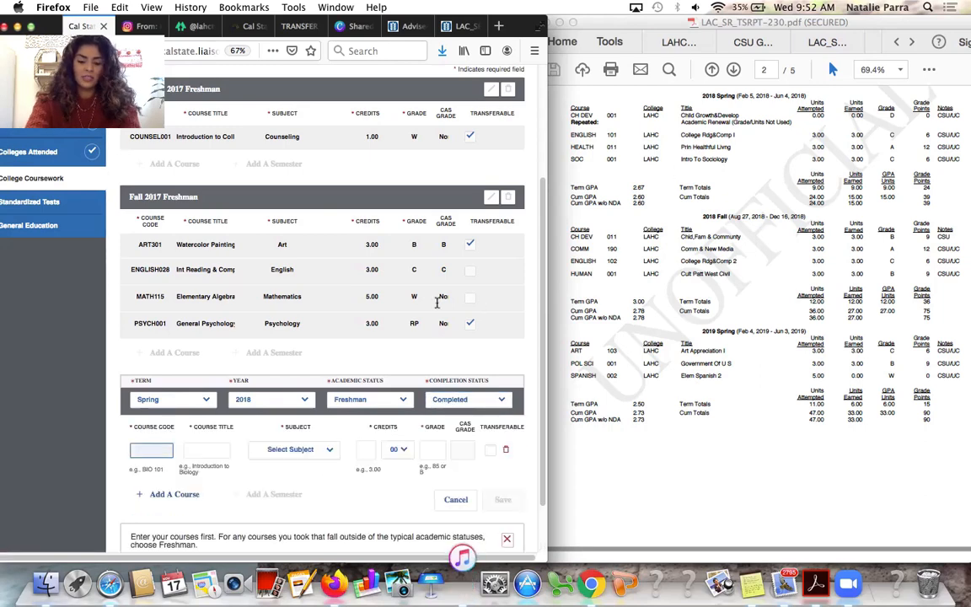
text(CH)
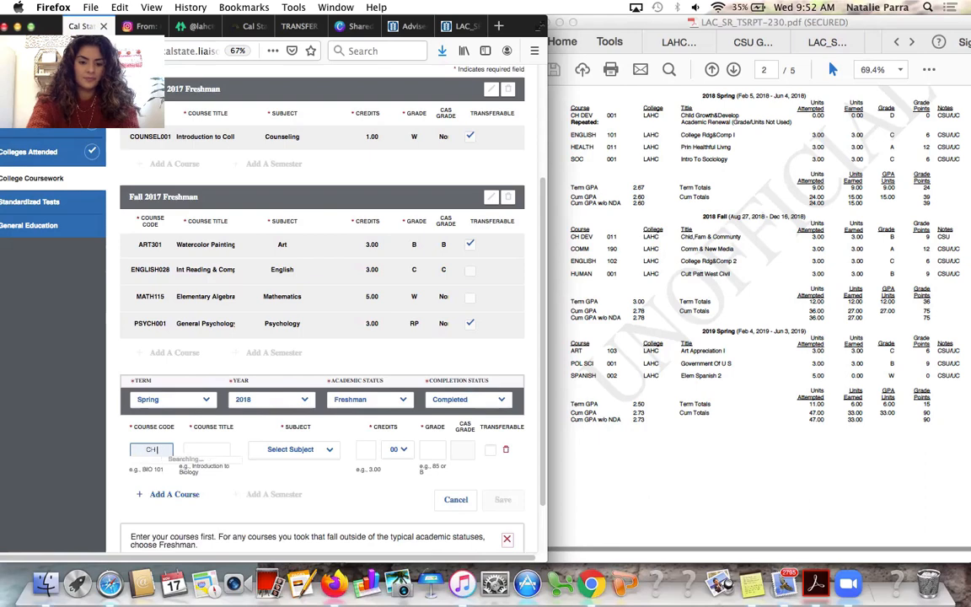
text( DE)
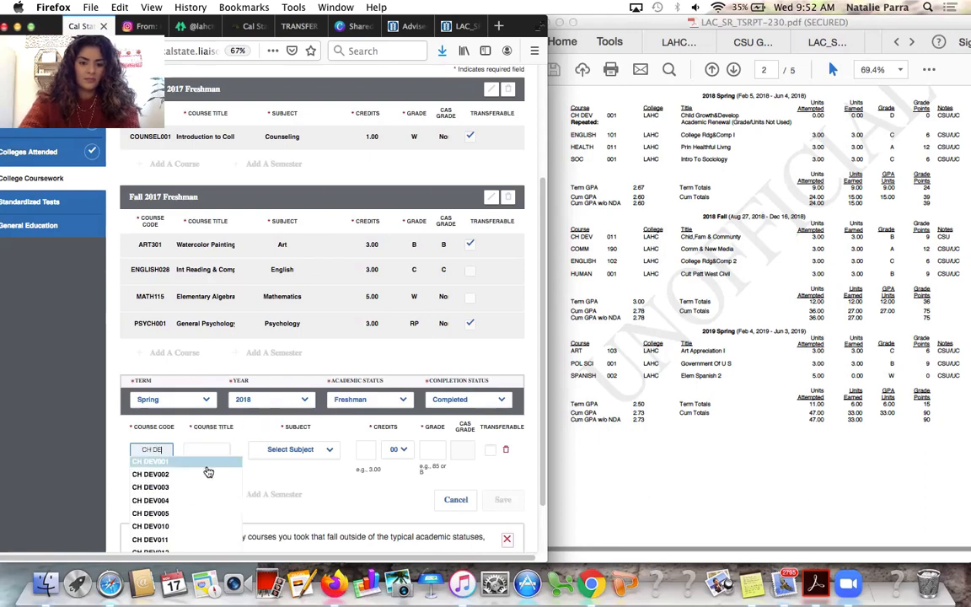
click(206, 465)
click(283, 450)
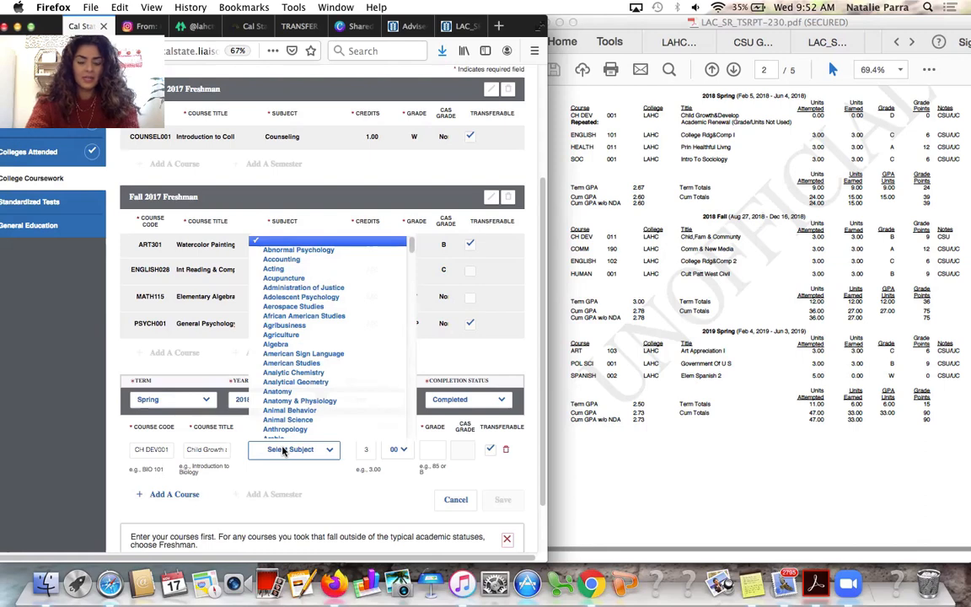
key(e)
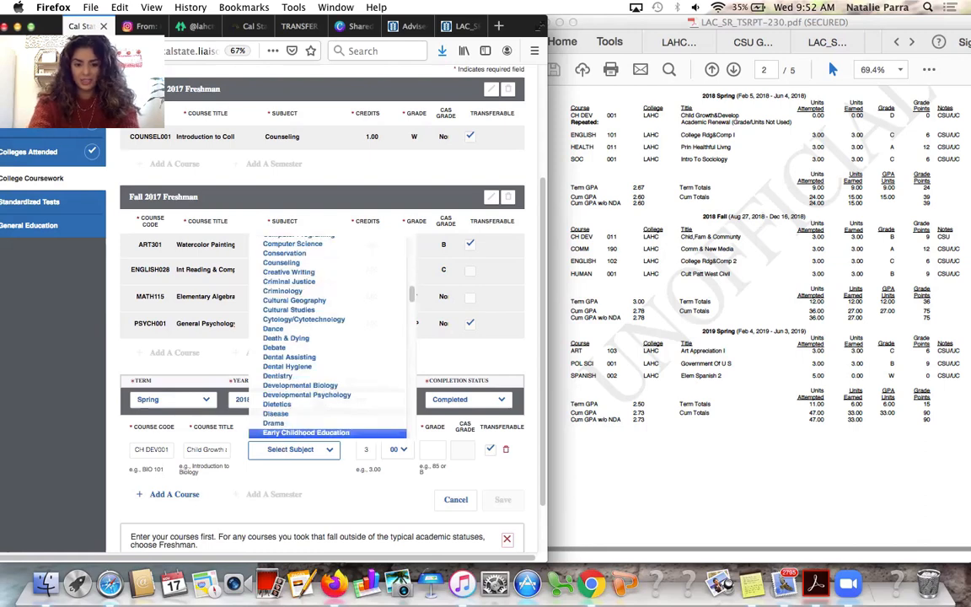
key(Return)
click(432, 449)
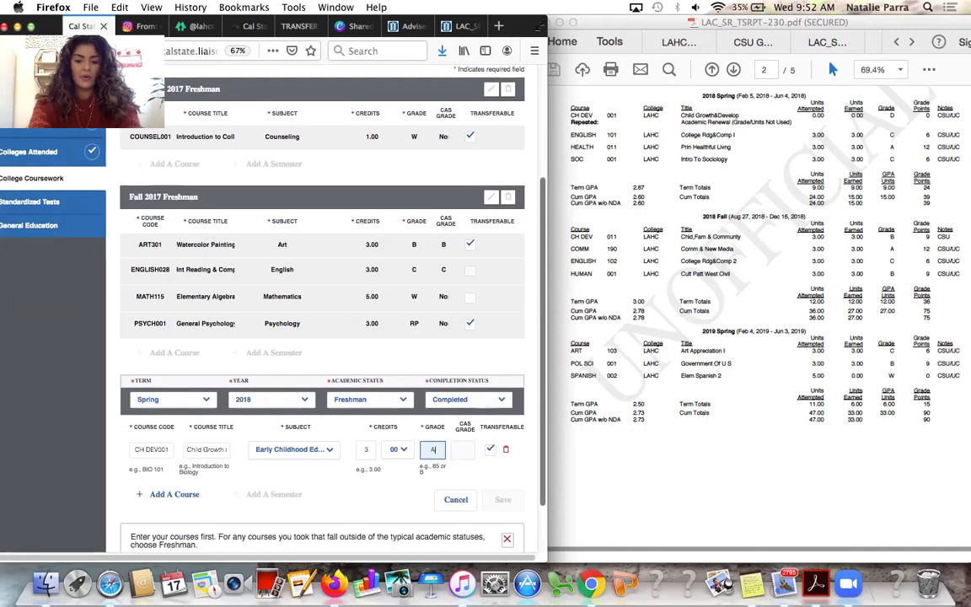
key(Tab)
click(376, 490)
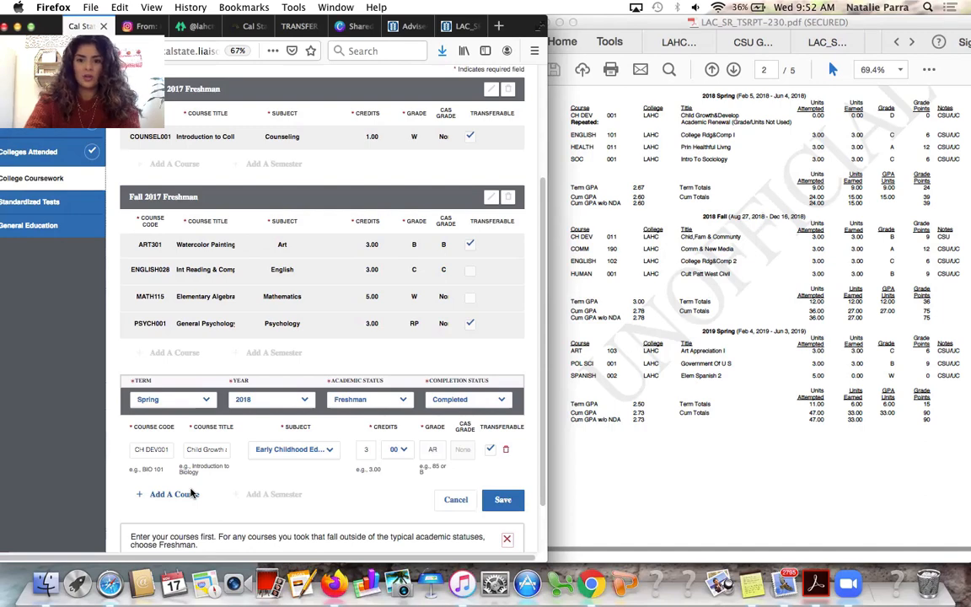
Add ENGLISH101 College Reading with subject English and grade C
click(180, 495)
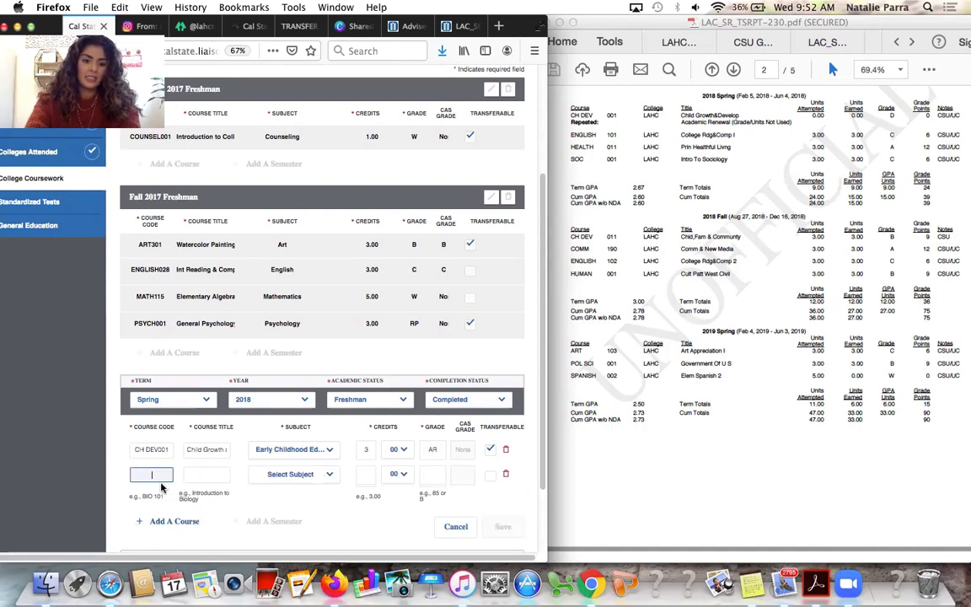
text(ENGLISH101)
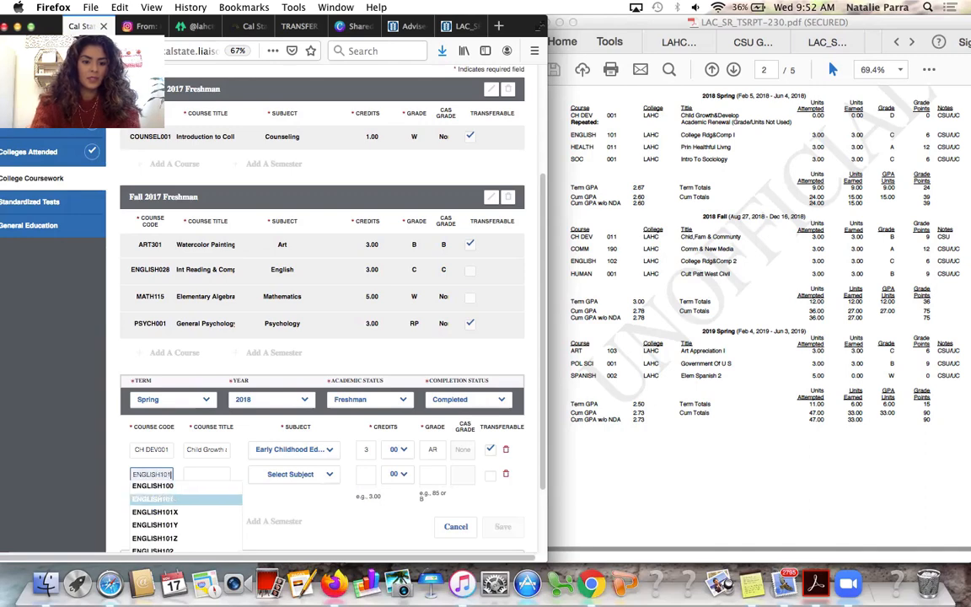
click(152, 499)
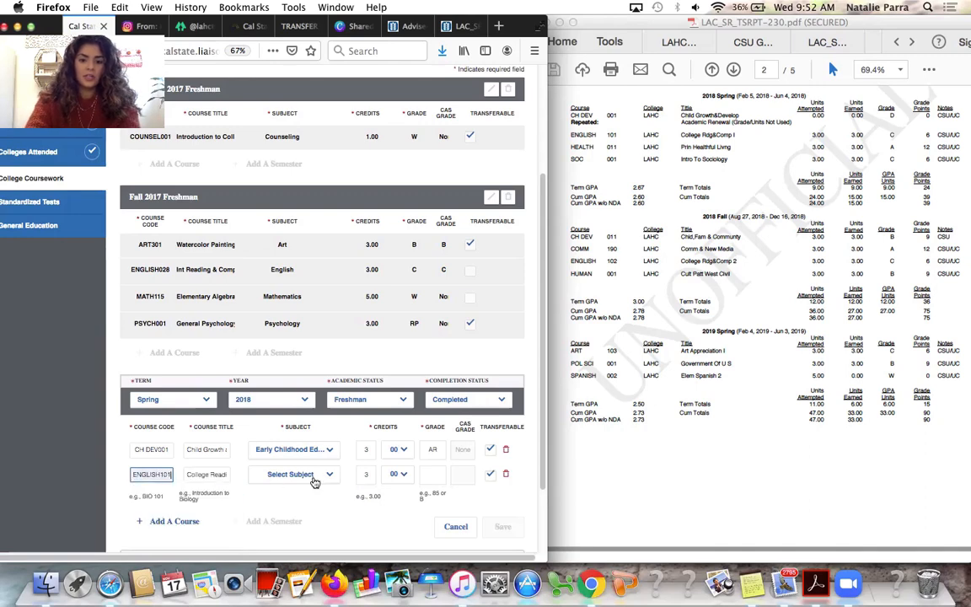
click(435, 477)
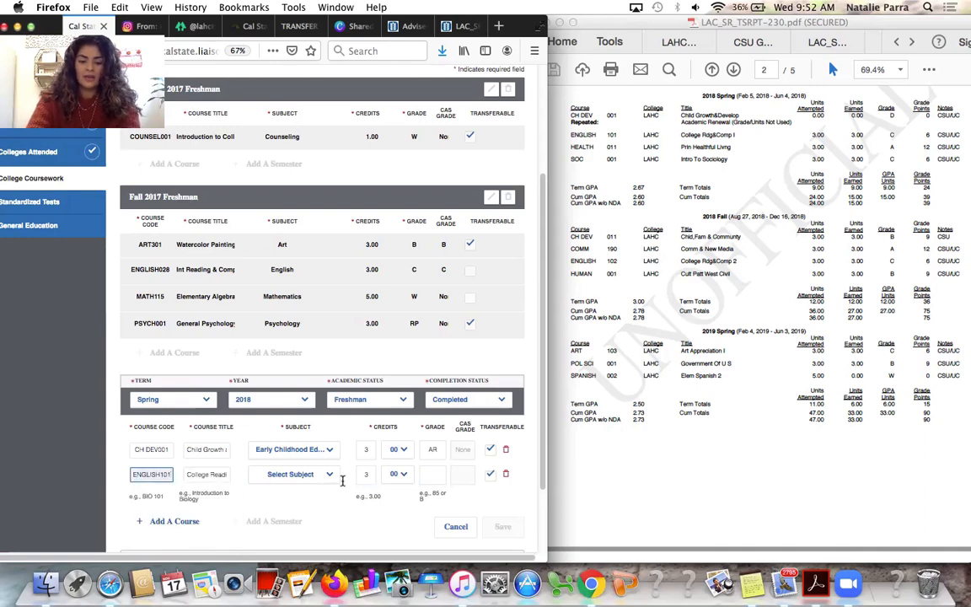
click(315, 477)
text(en)
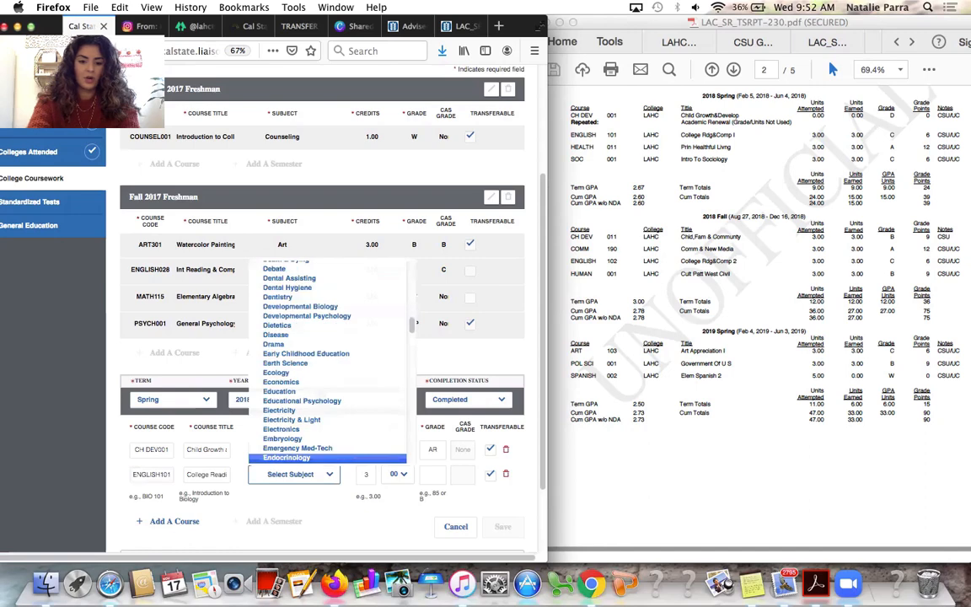
text(gl)
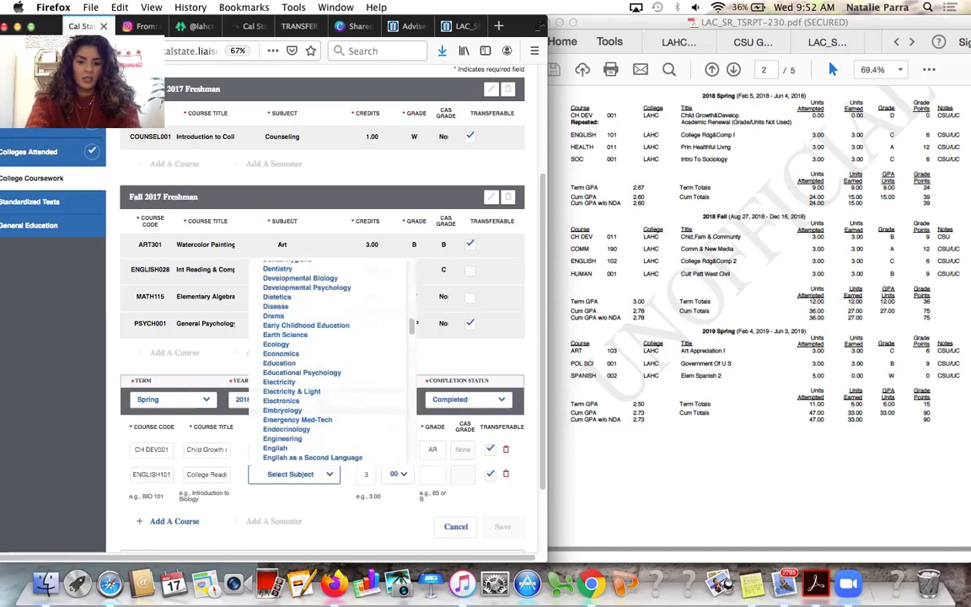
key(Return)
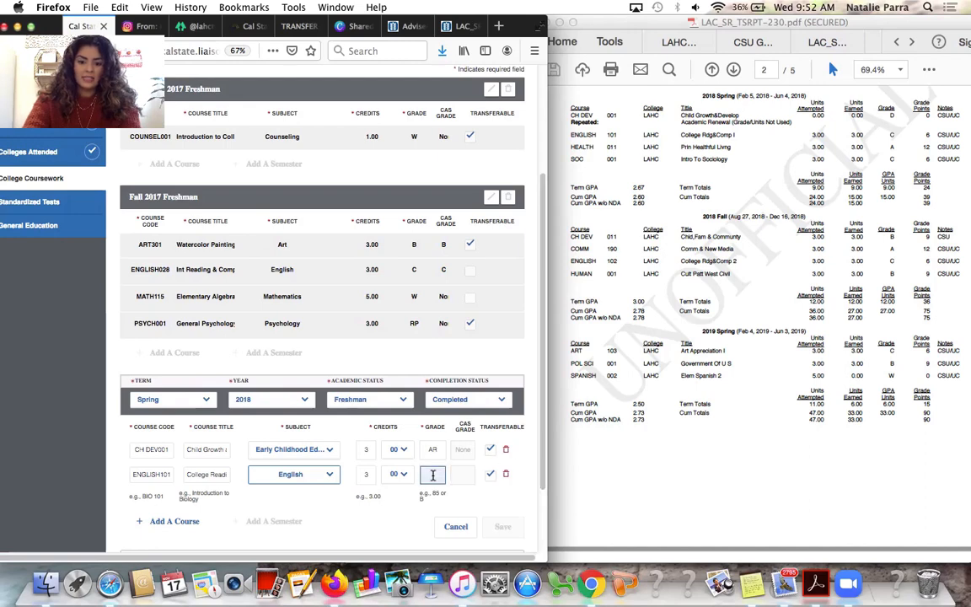
click(432, 475)
key(Tab)
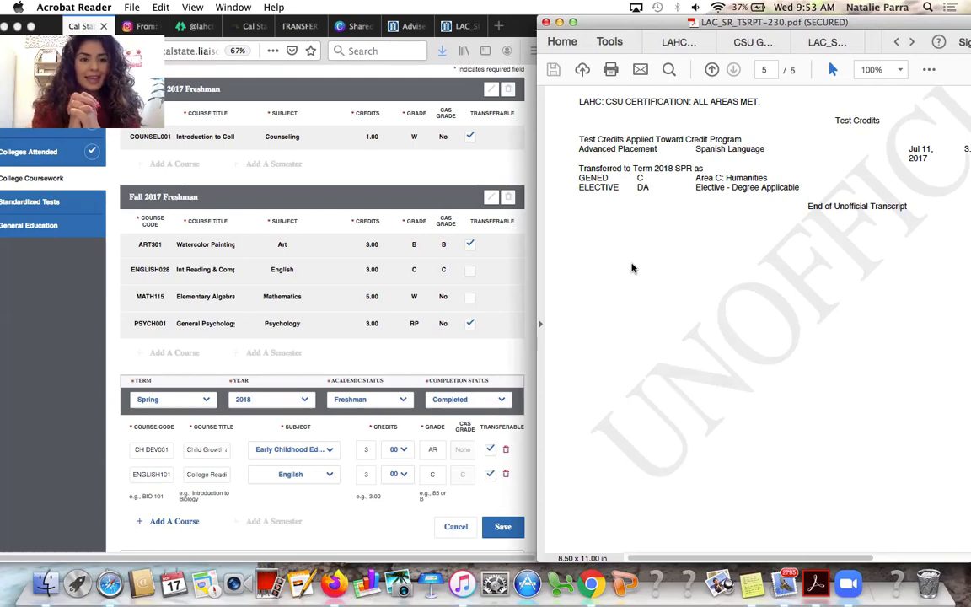
Save the Spring 2018 Freshman courses on the Cal State Apply transcript
scroll(442, 278, up, 5)
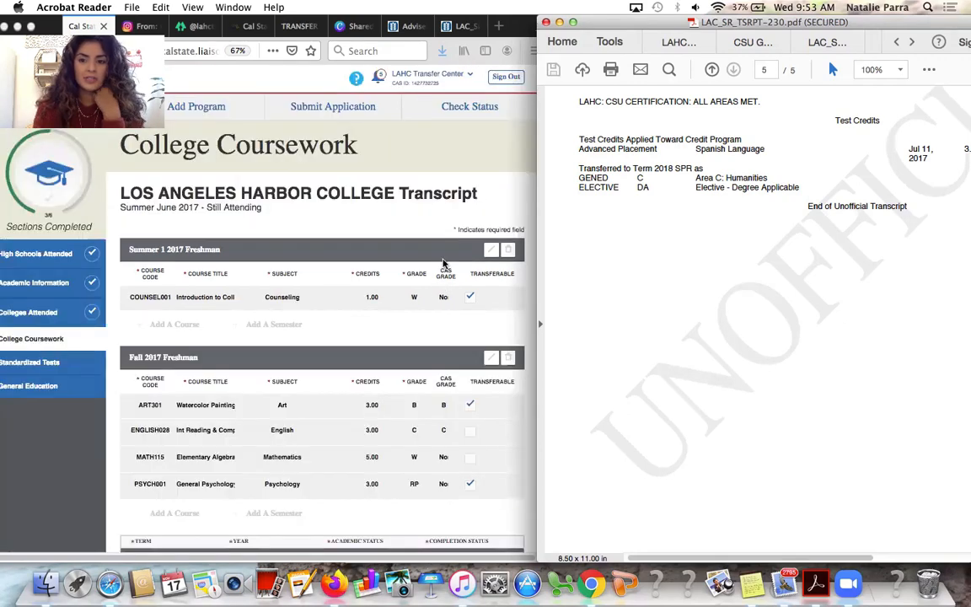
scroll(440, 262, down, 6)
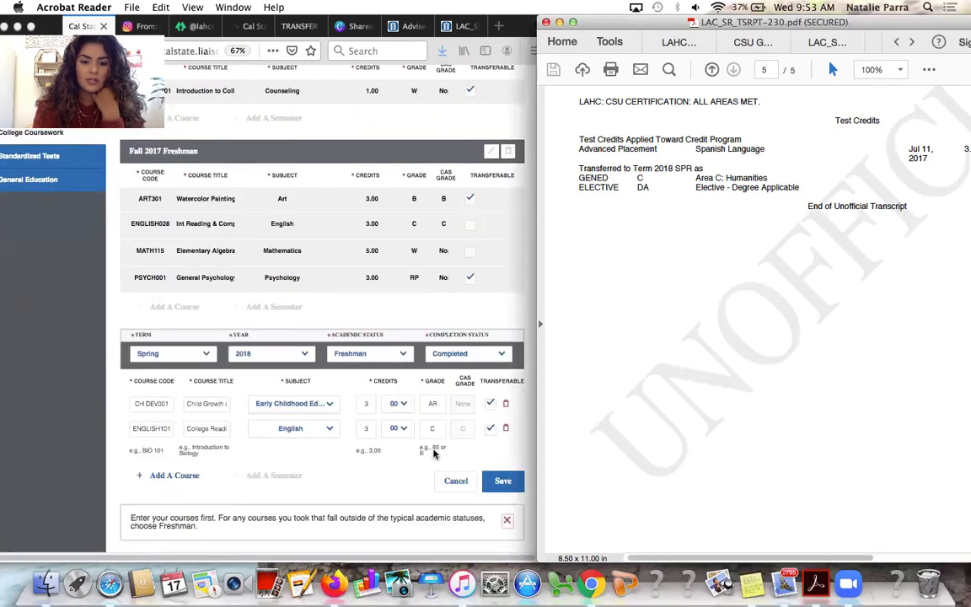
click(502, 487)
click(504, 485)
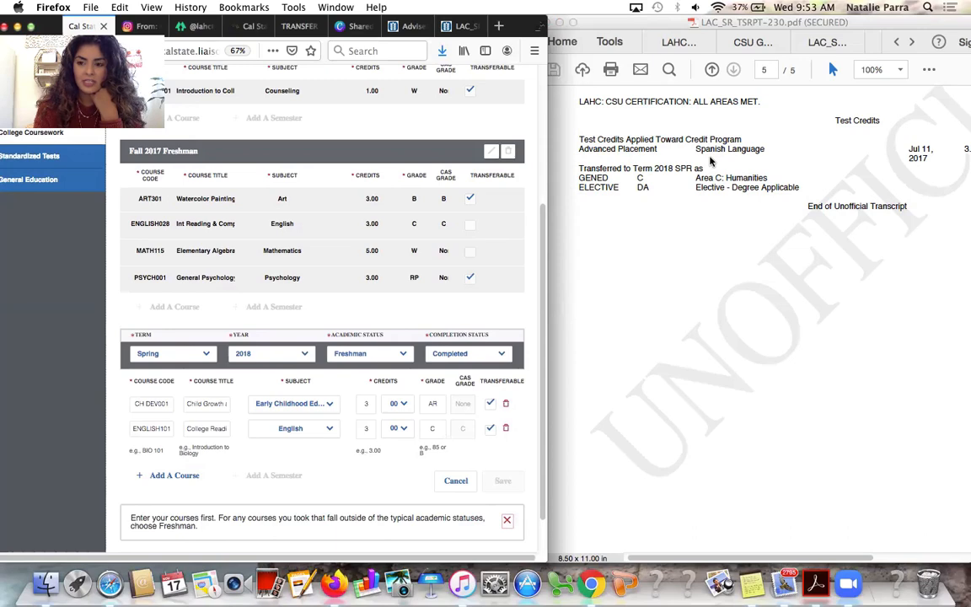
scroll(414, 359, down, 1)
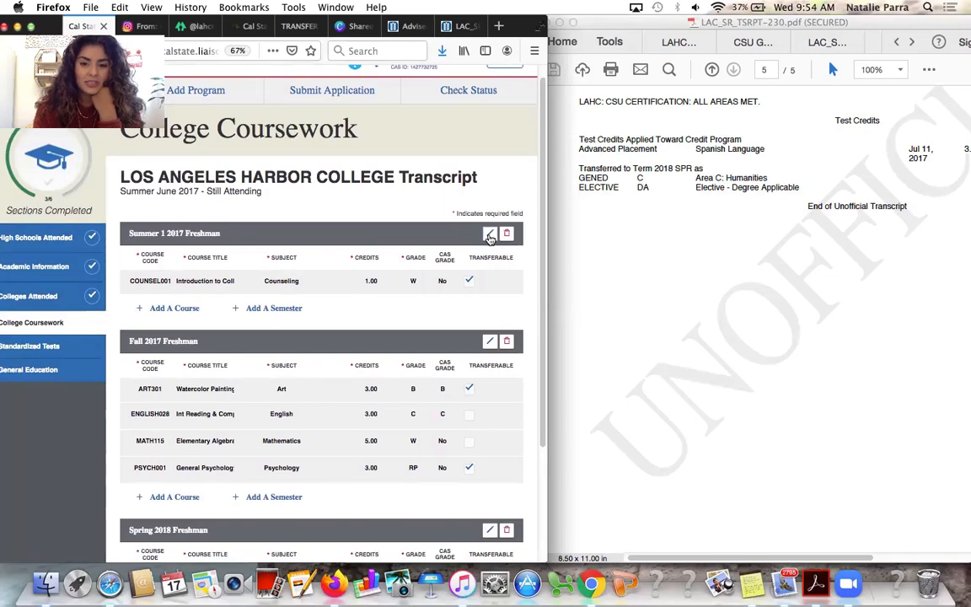
Reopen the Summer 1 2017 term and delete its Counseling course
click(489, 234)
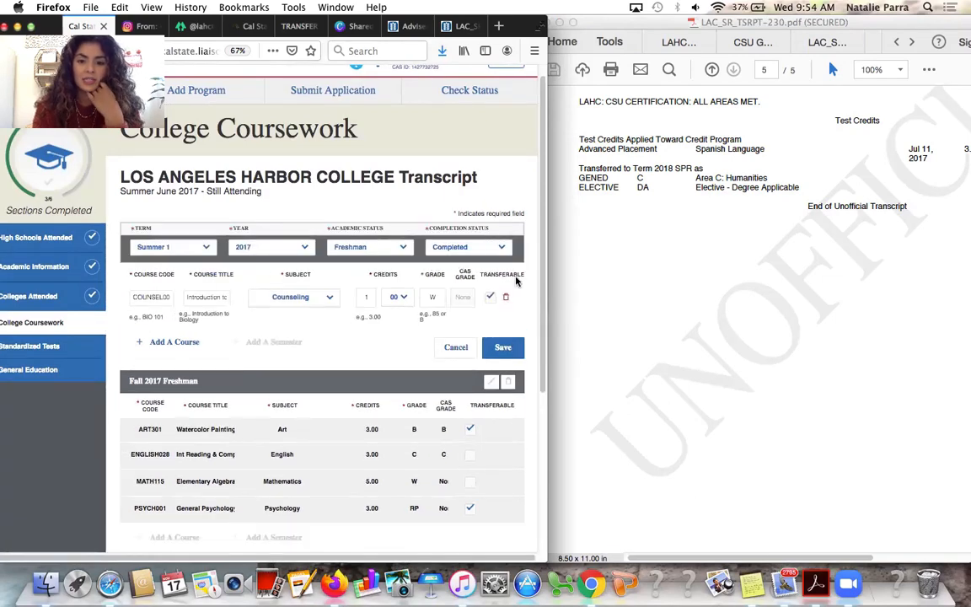
click(503, 300)
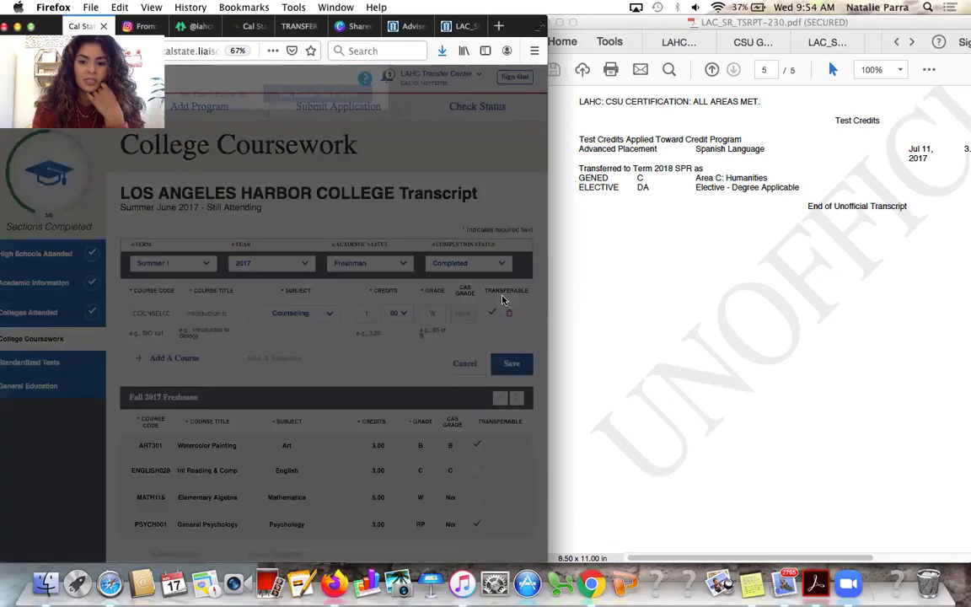
click(330, 249)
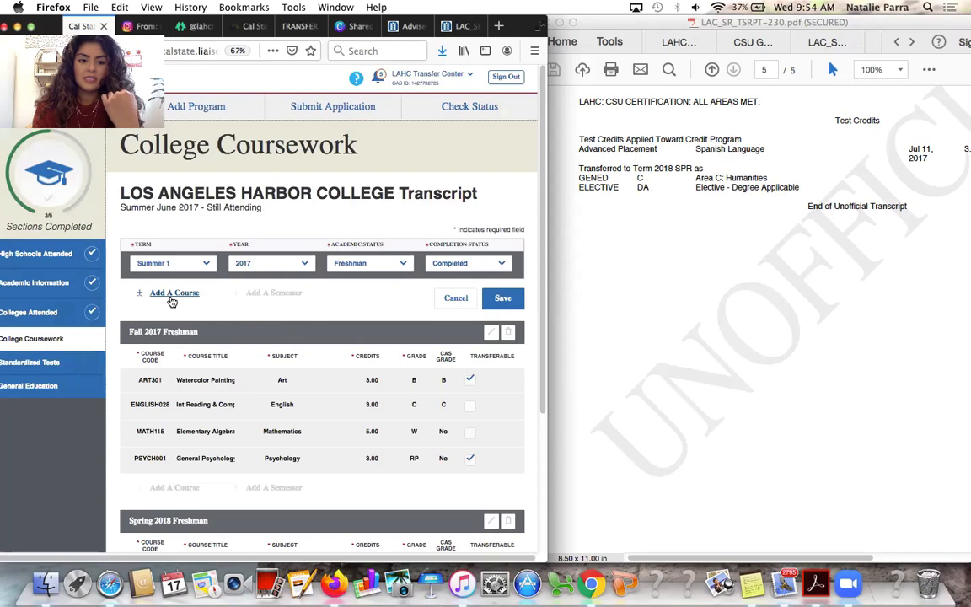
Add a Summer 1 2017 course with code and title AP SPANISH LANGUAGE
click(173, 293)
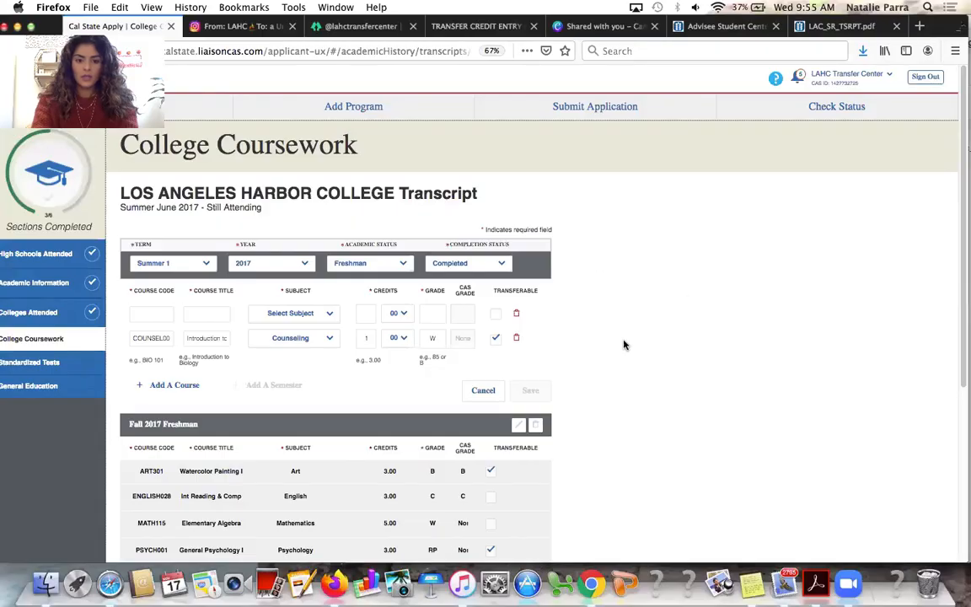
click(147, 312)
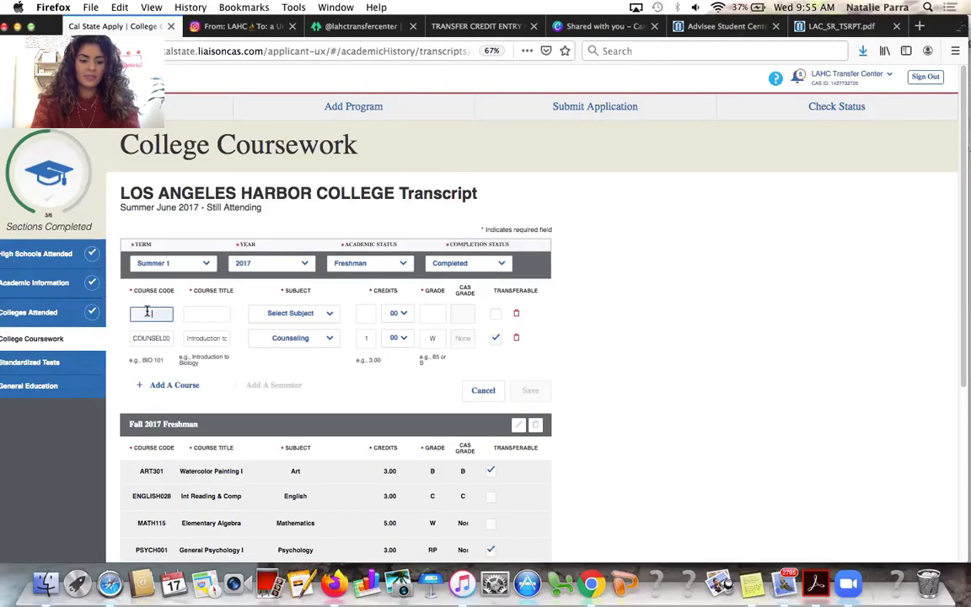
text(AP SP)
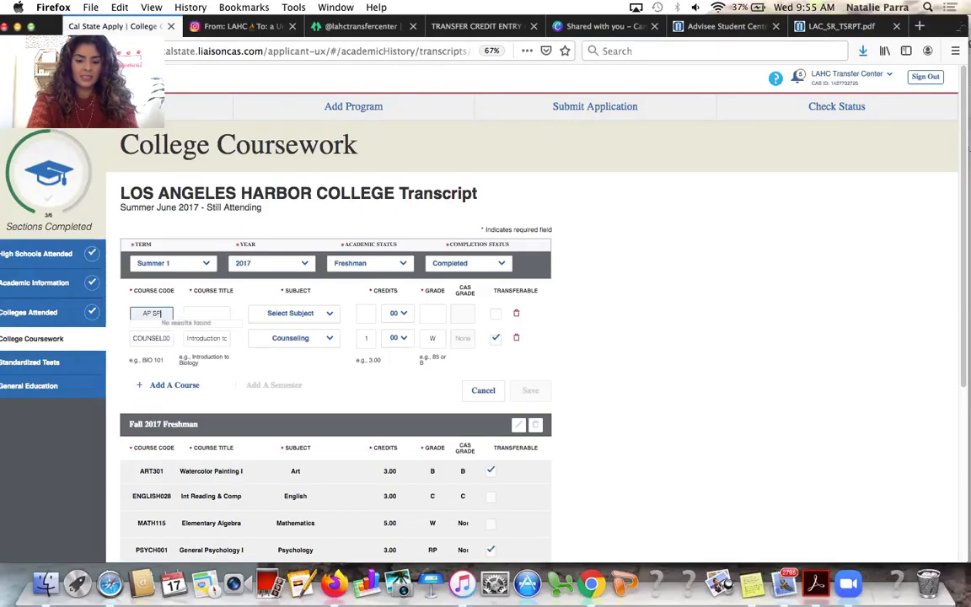
text(ANISH LAN)
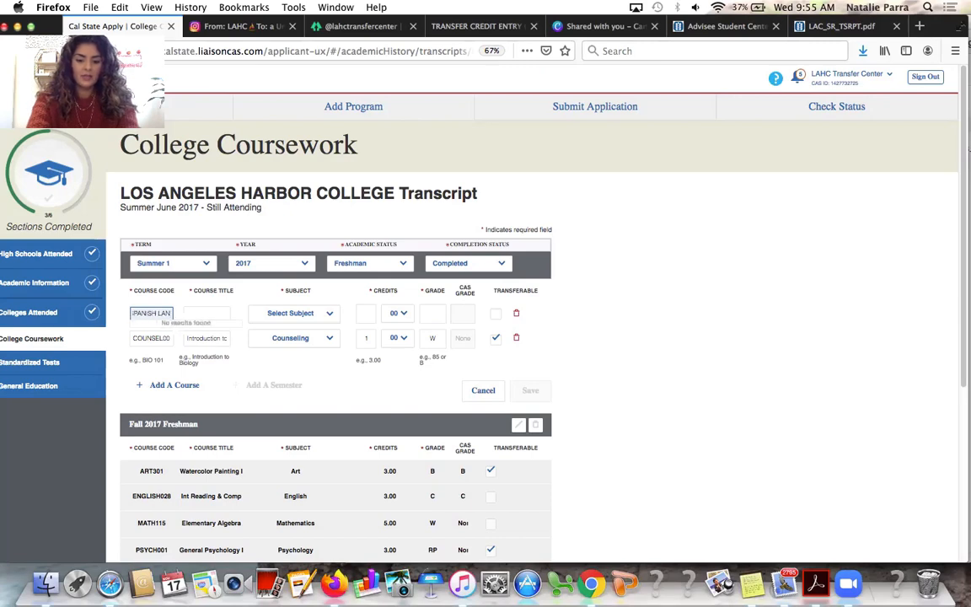
text(GUAGE)
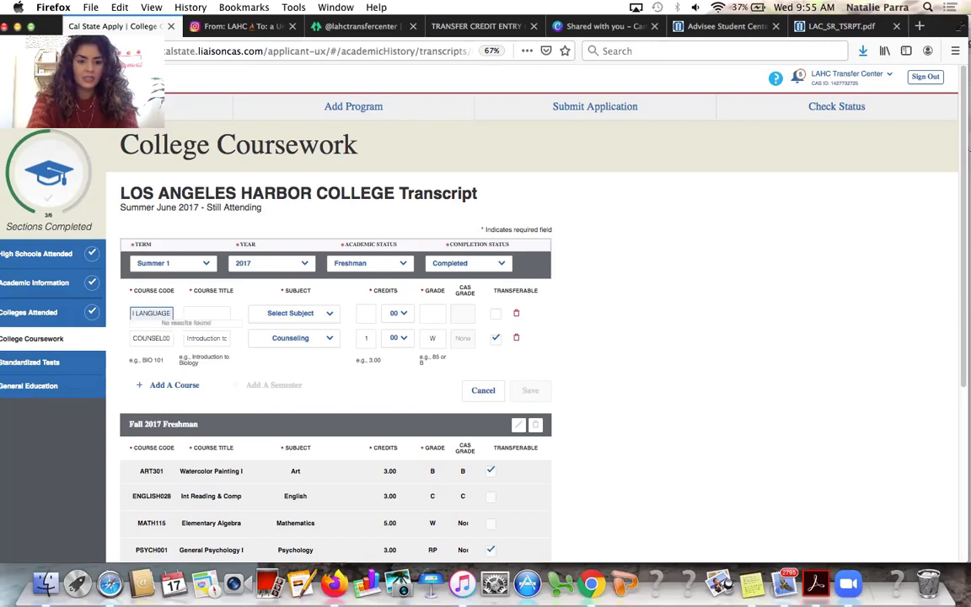
click(204, 313)
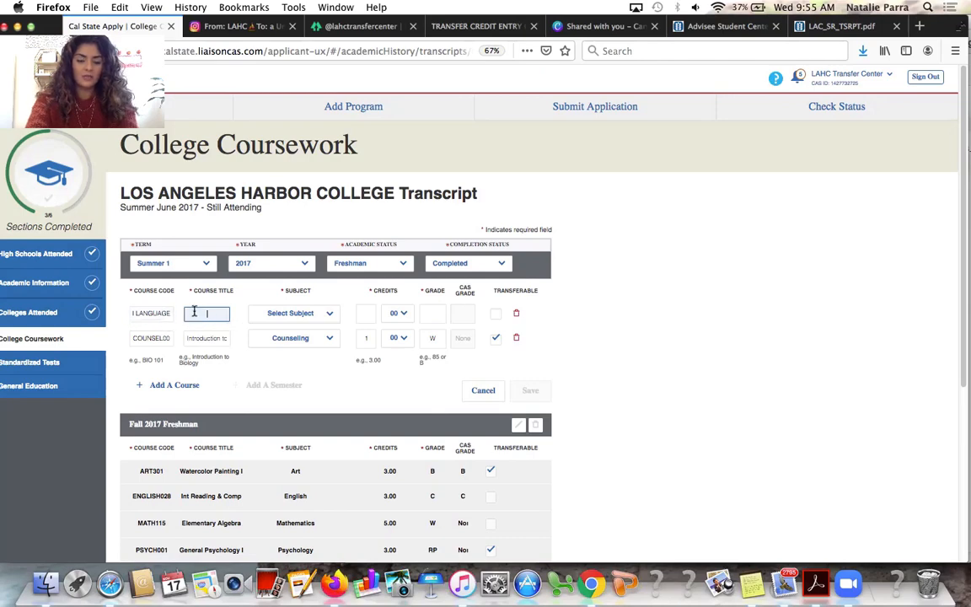
text(AP SPANI)
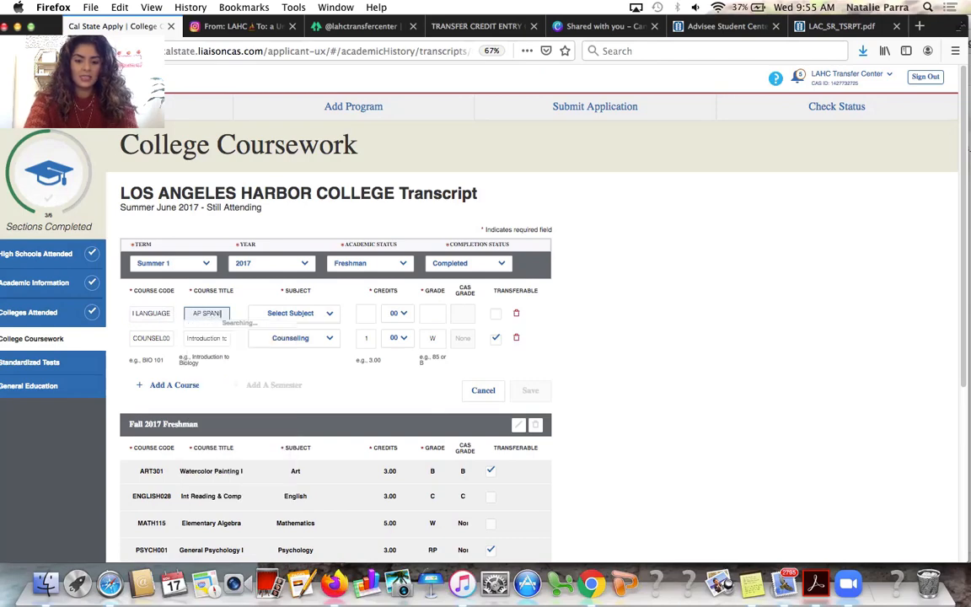
text(SH LANG)
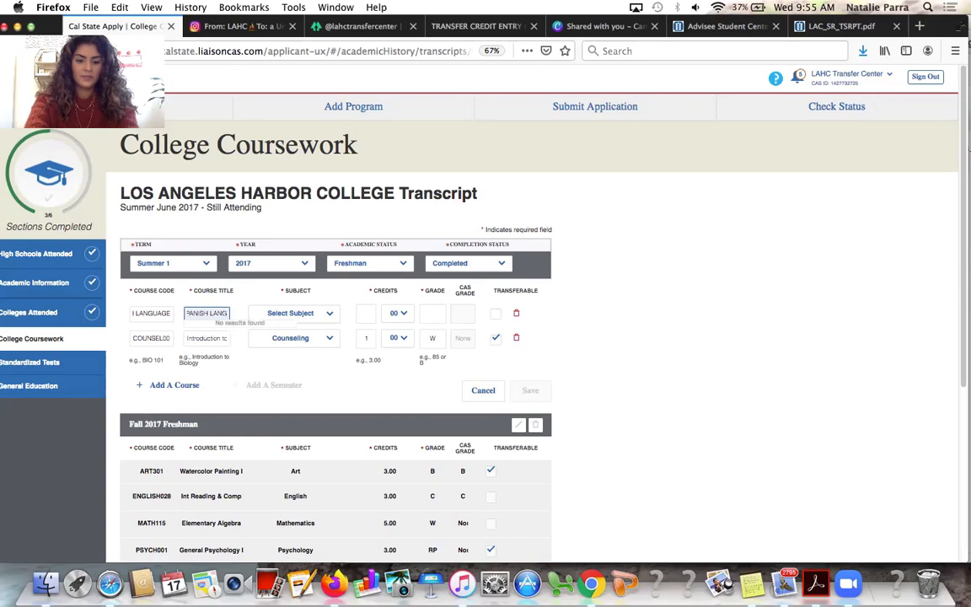
text(UAGE)
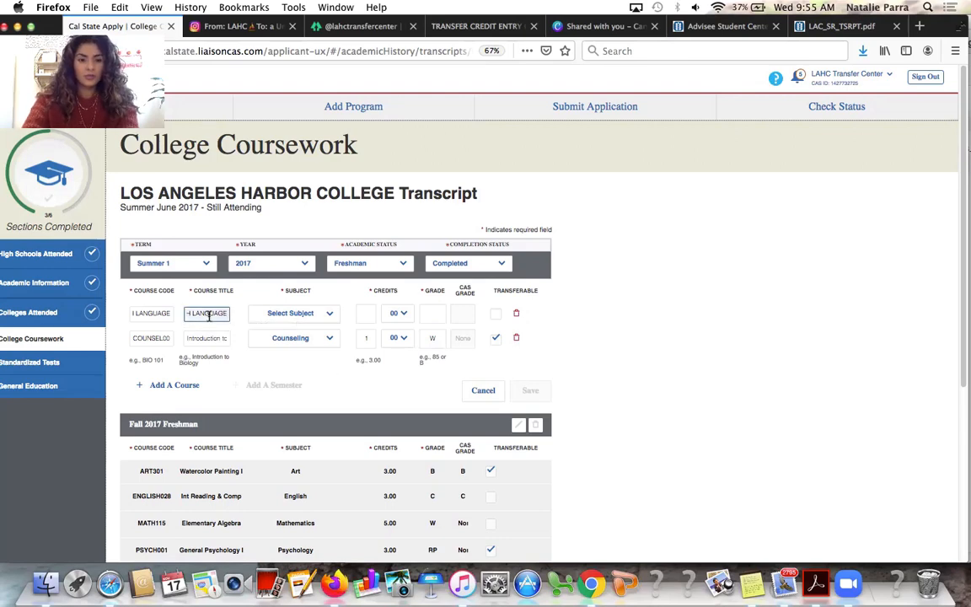
Set AP SPANISH LANGUAGE to subject Test Credit - No Subject and mark it transferable
click(302, 313)
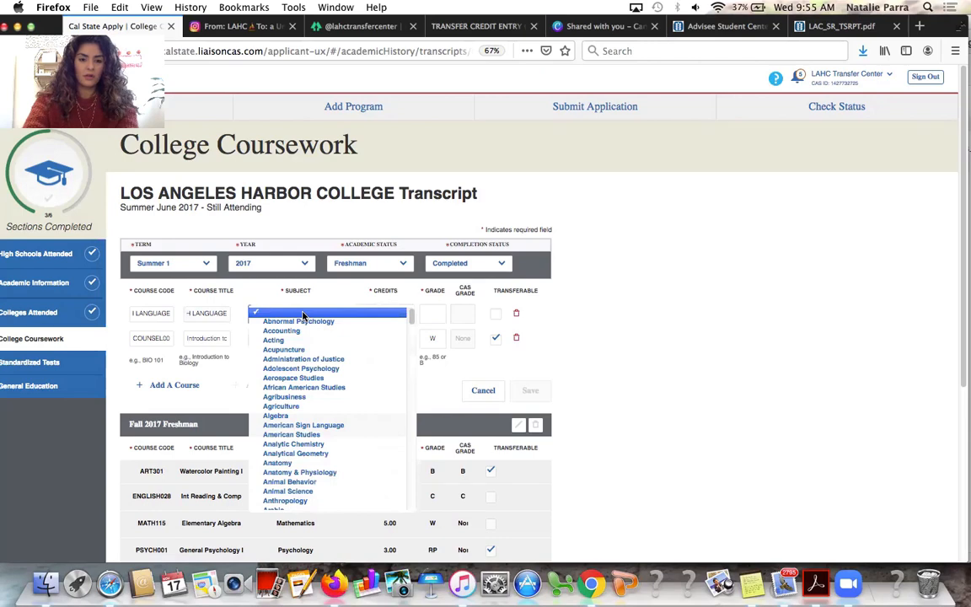
key(t)
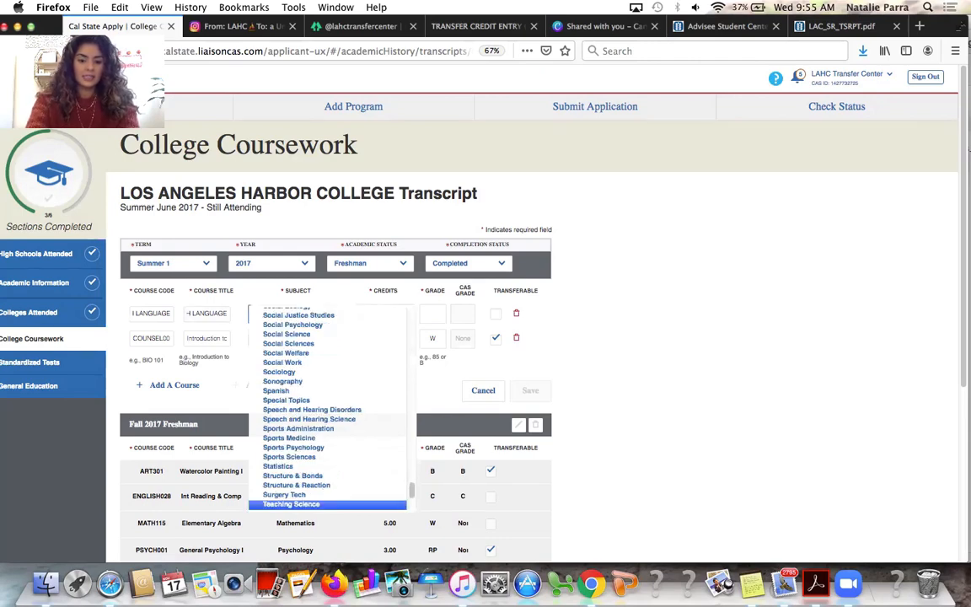
key(Down)
key(Down)
key(Return)
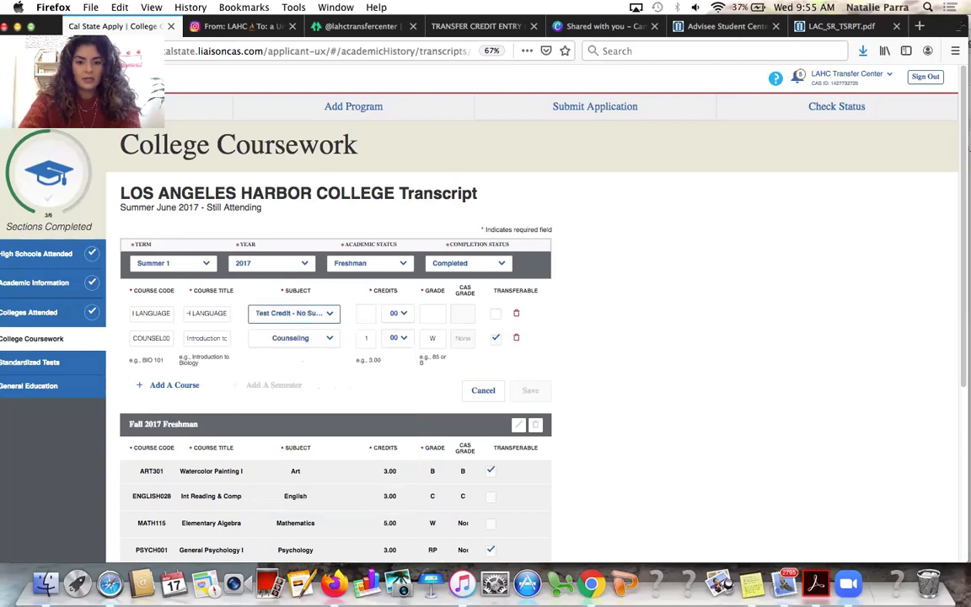
click(365, 314)
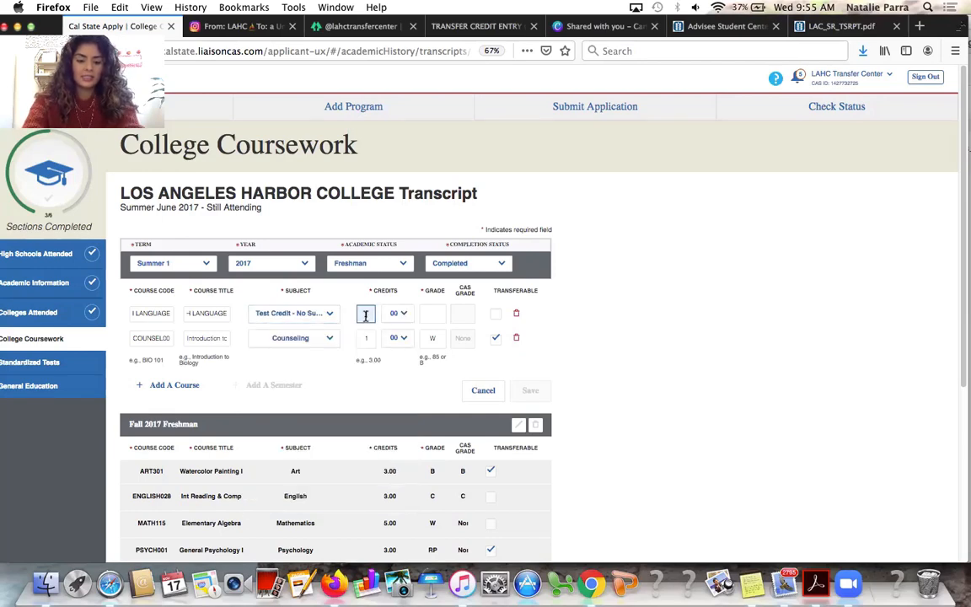
click(432, 314)
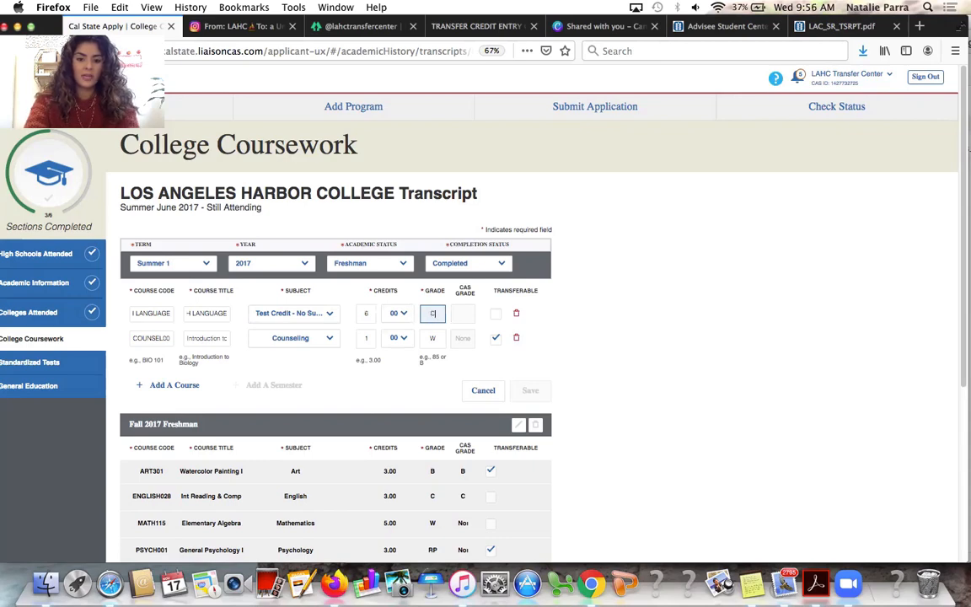
click(707, 331)
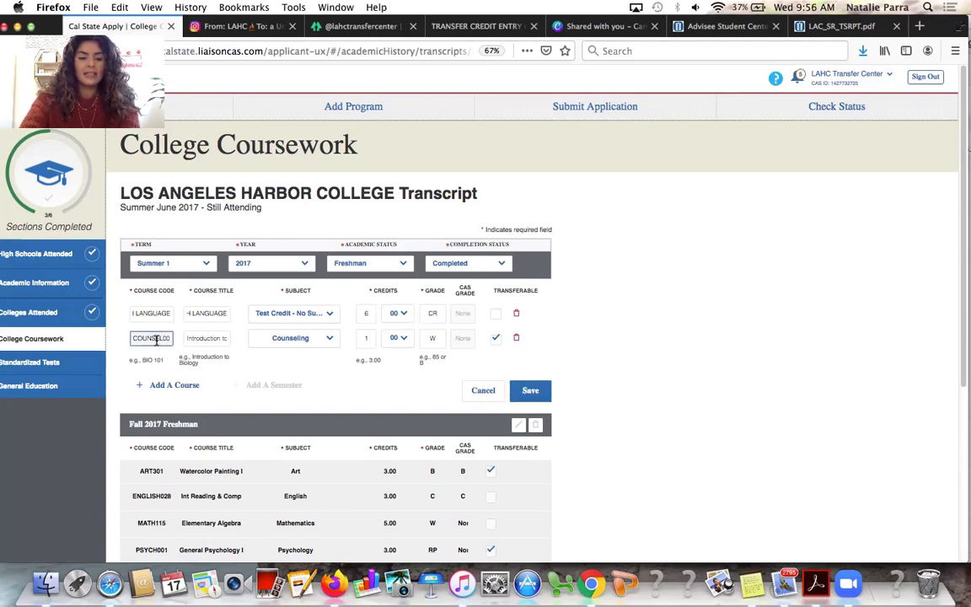
click(453, 337)
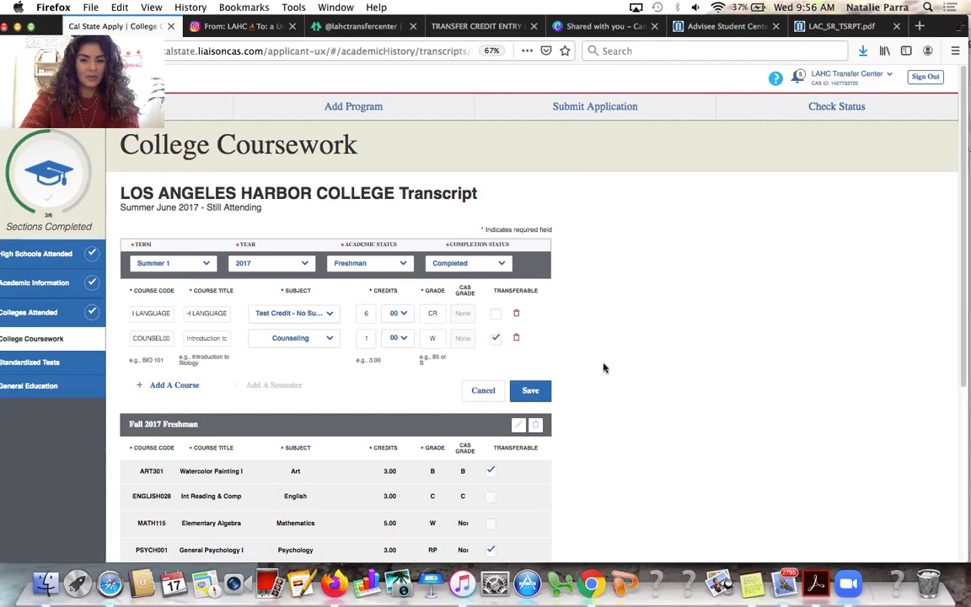
click(527, 398)
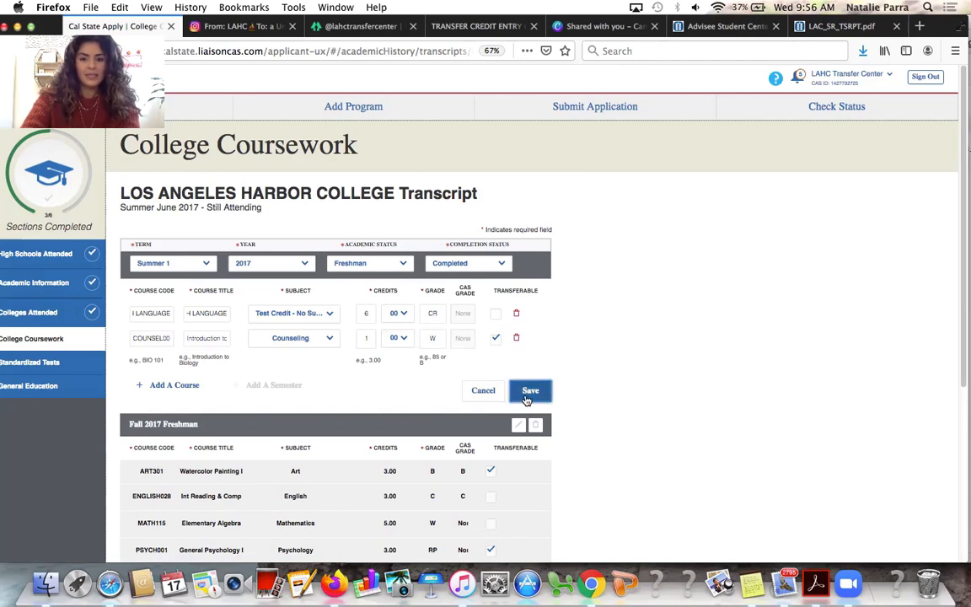
click(496, 314)
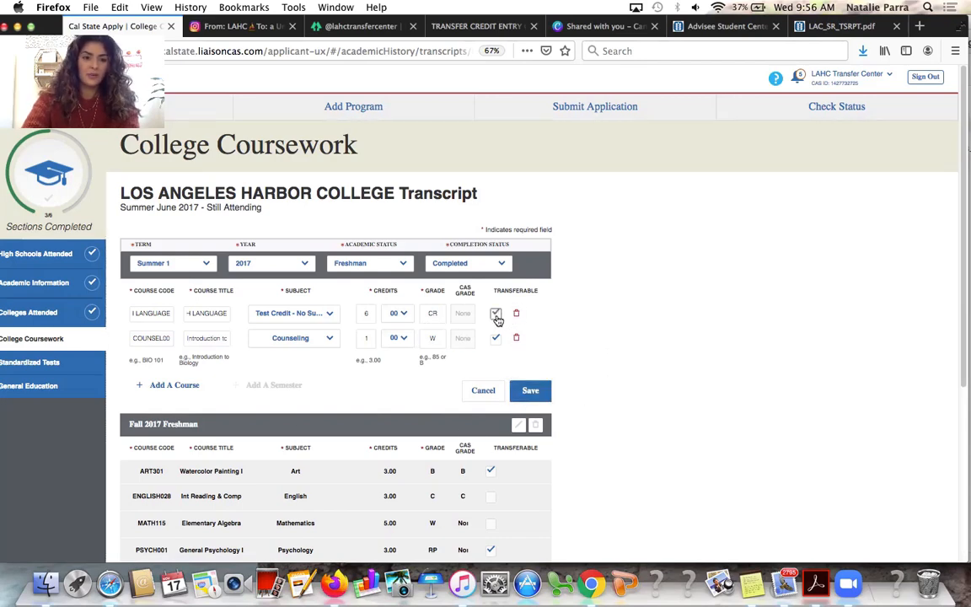
click(536, 392)
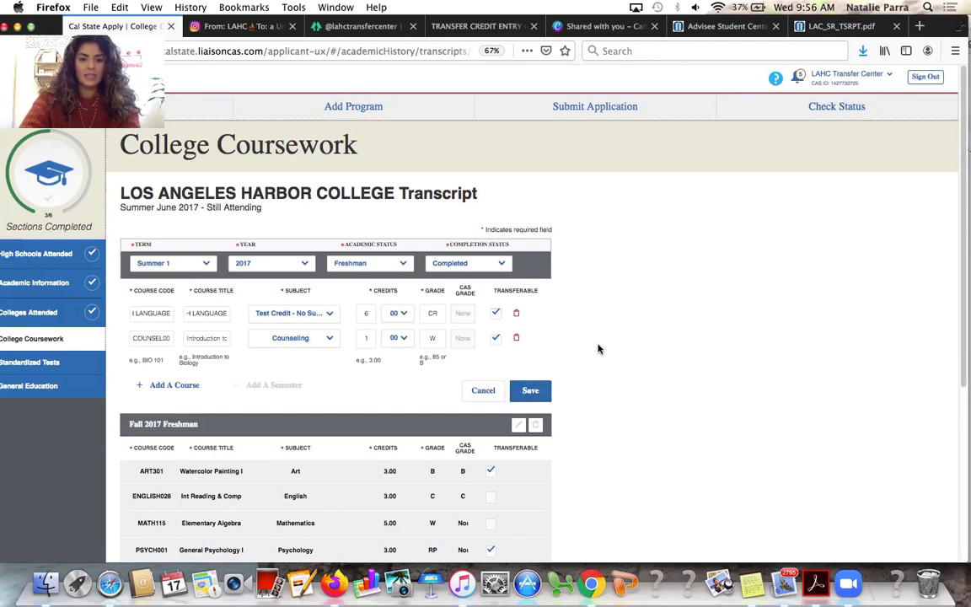
Add a second course row with code and title AP ENGLISH LANGUAGE
click(163, 386)
click(151, 364)
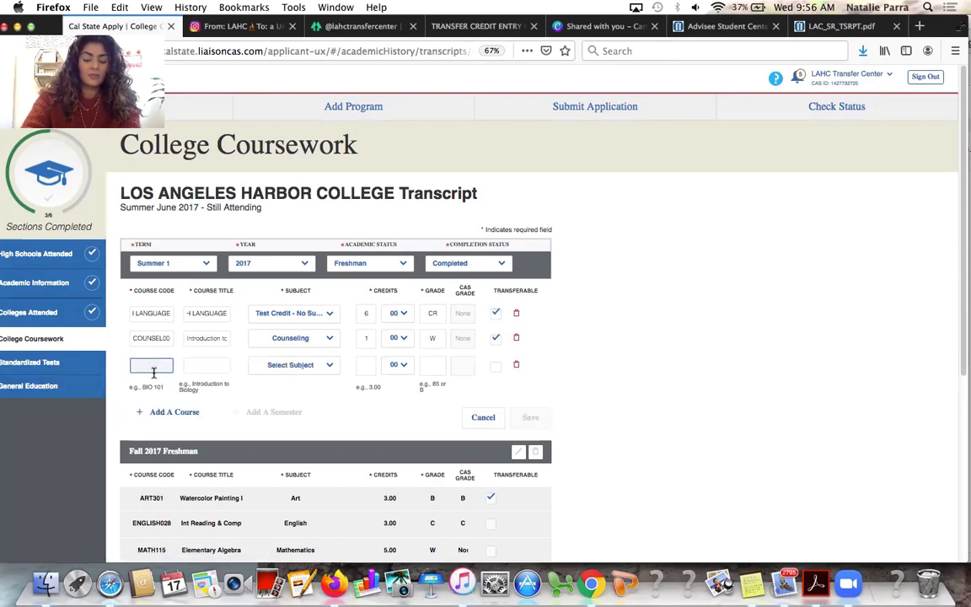
text(AP E)
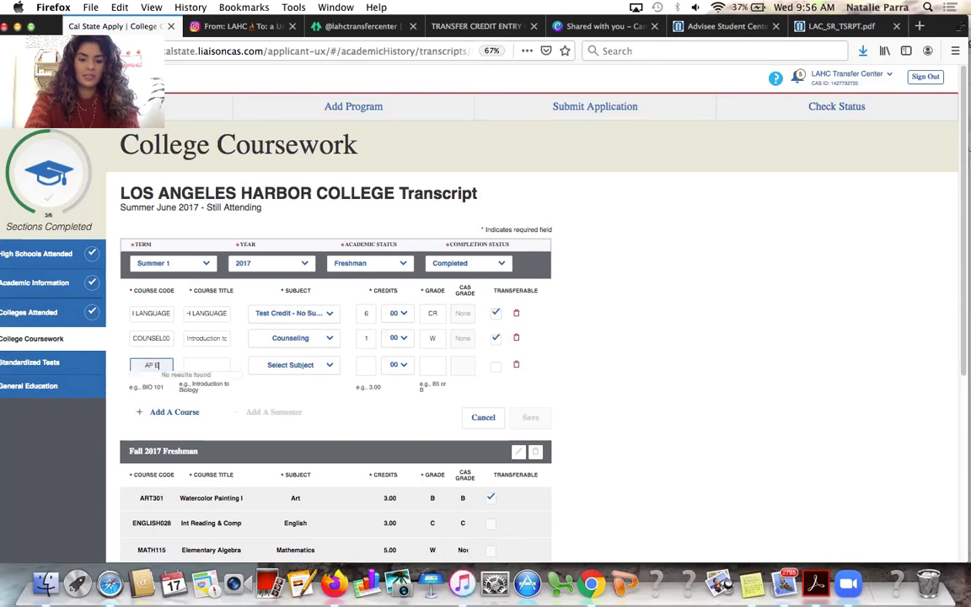
text(NGLISH LANGUA)
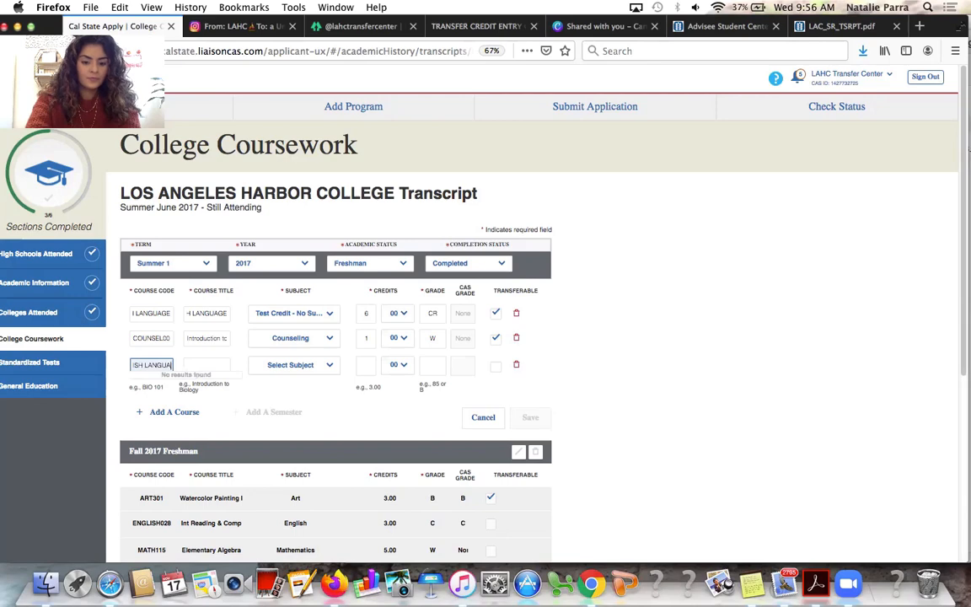
text(GE)
key(Tab)
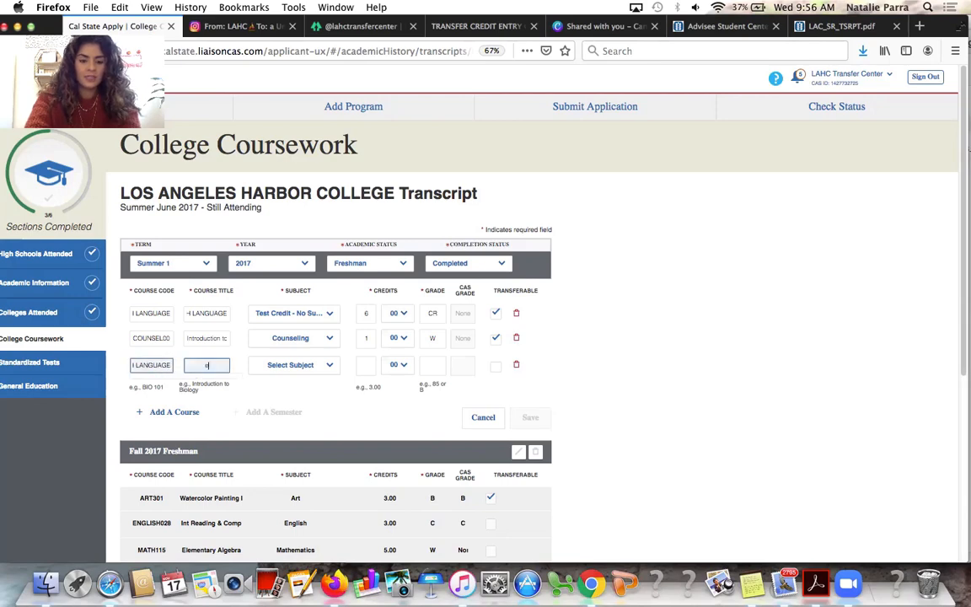
text(E)
key(BackSpace)
text(E)
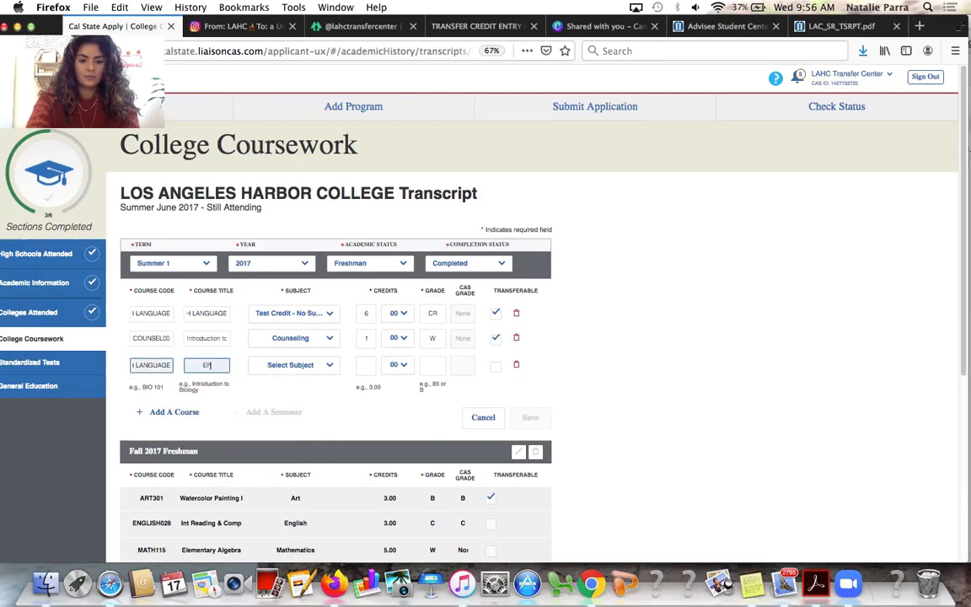
text(P ENGLISH)
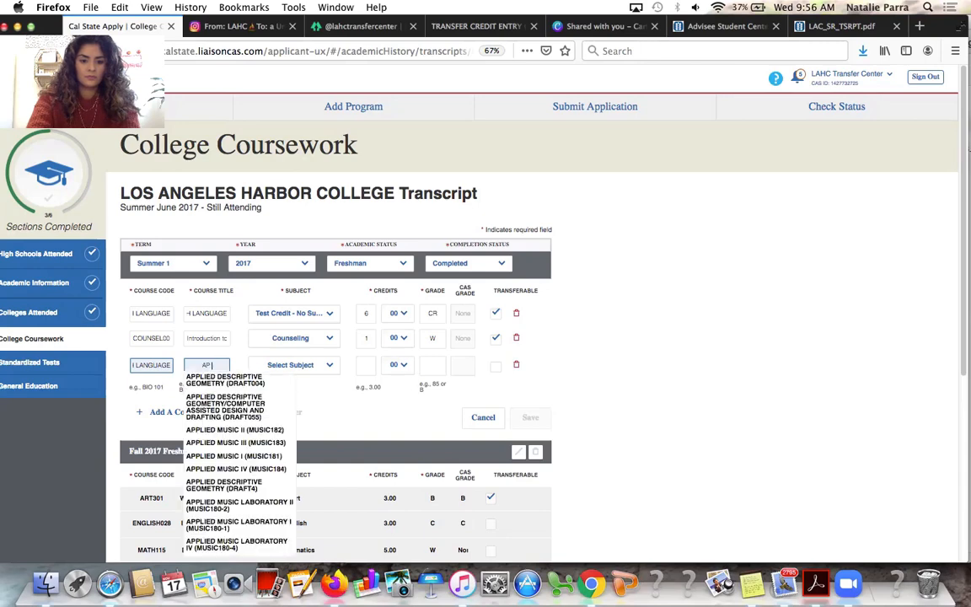
key(BackSpace)
key(BackSpace)
key(BackSpace)
key(BackSpace)
key(BackSpace)
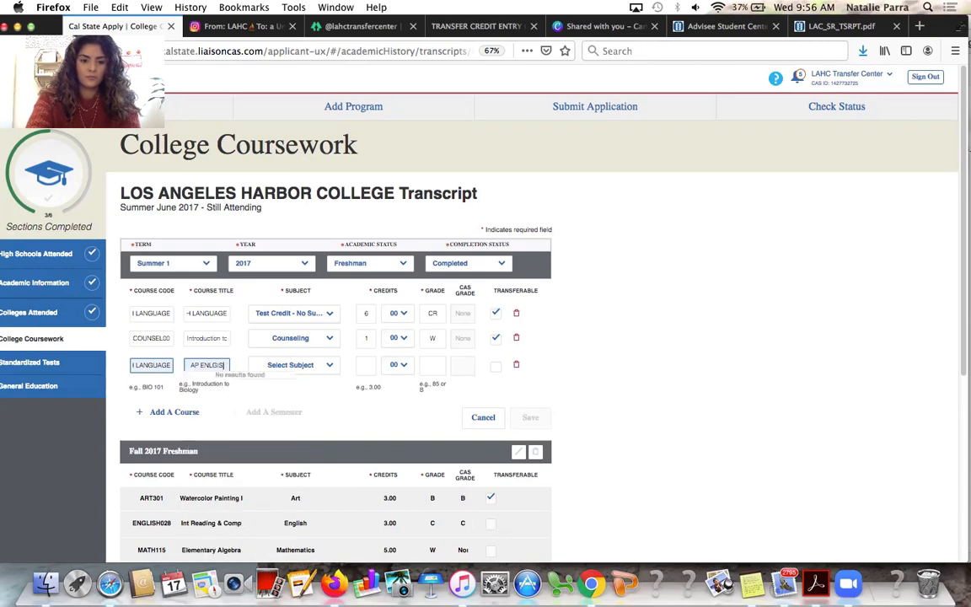
text(GLISH LANGUAGE)
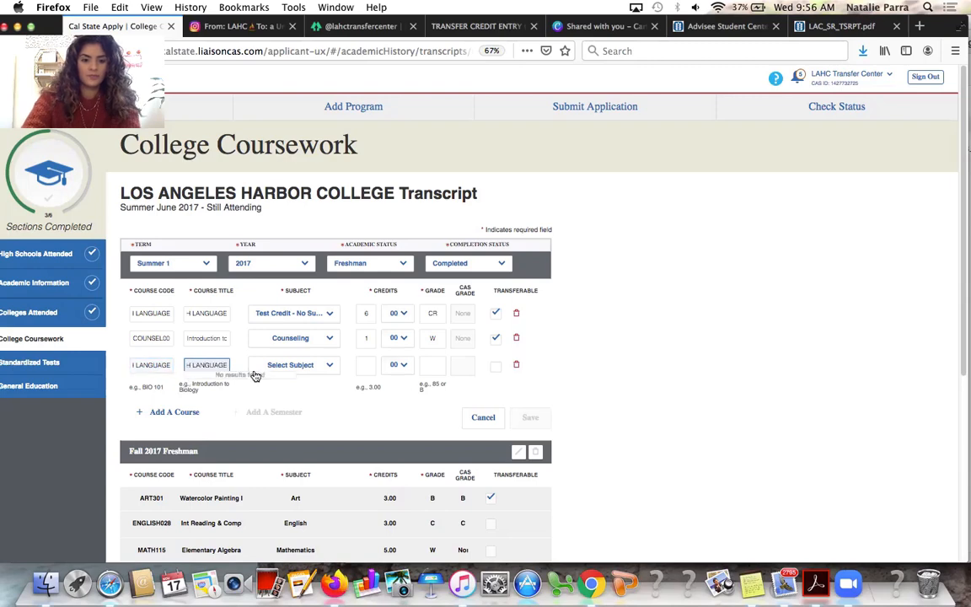
Give AP ENGLISH LANGUAGE Test Credit - No Subject, 3 credits, CR, transferable; delete Counseling
click(303, 367)
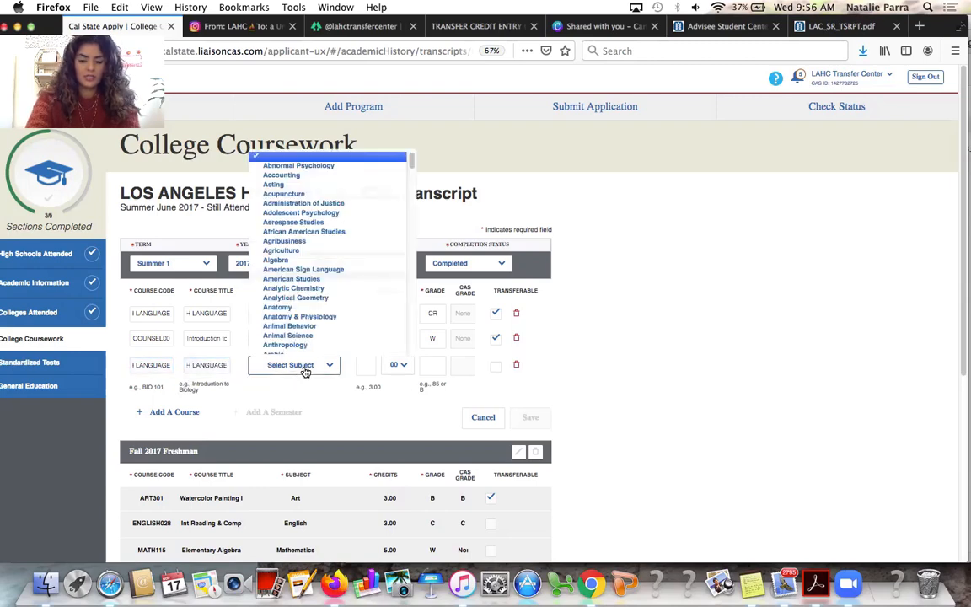
text(test)
key(Return)
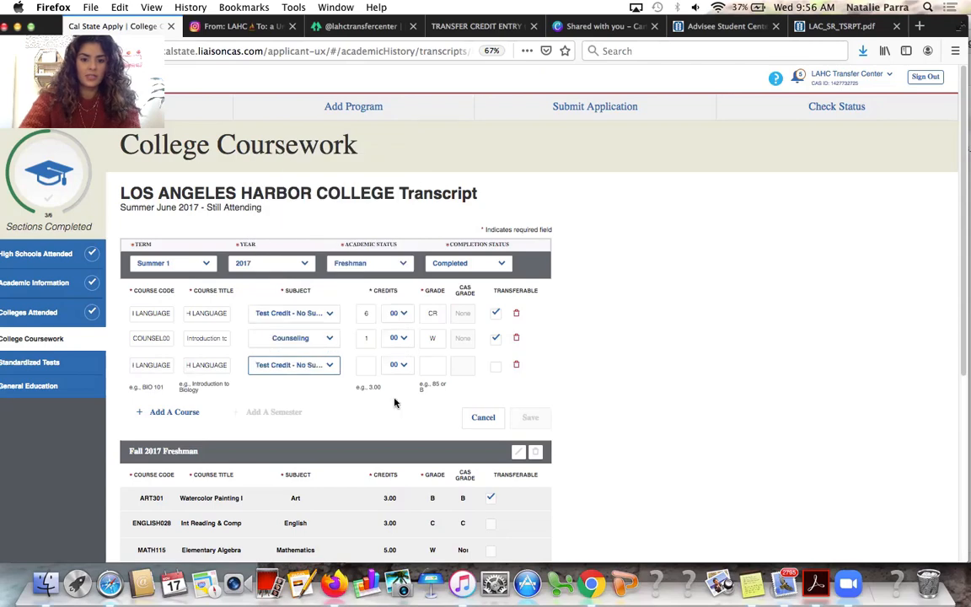
click(364, 364)
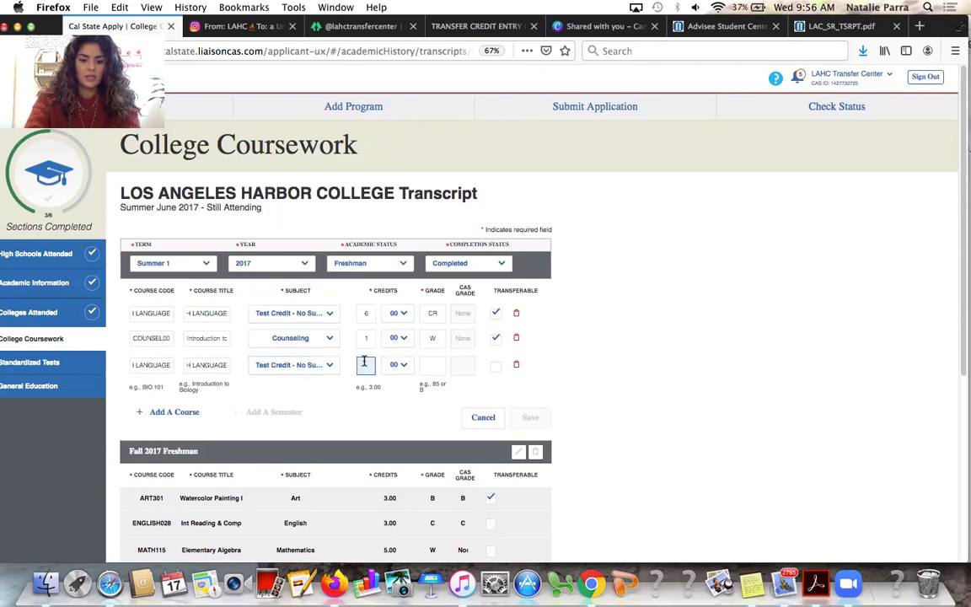
click(434, 363)
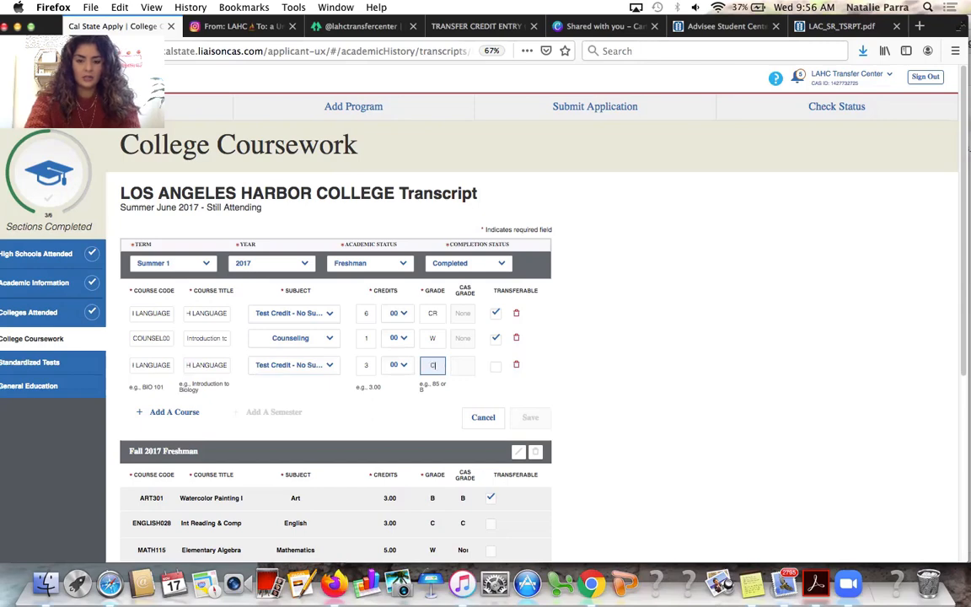
key(Tab)
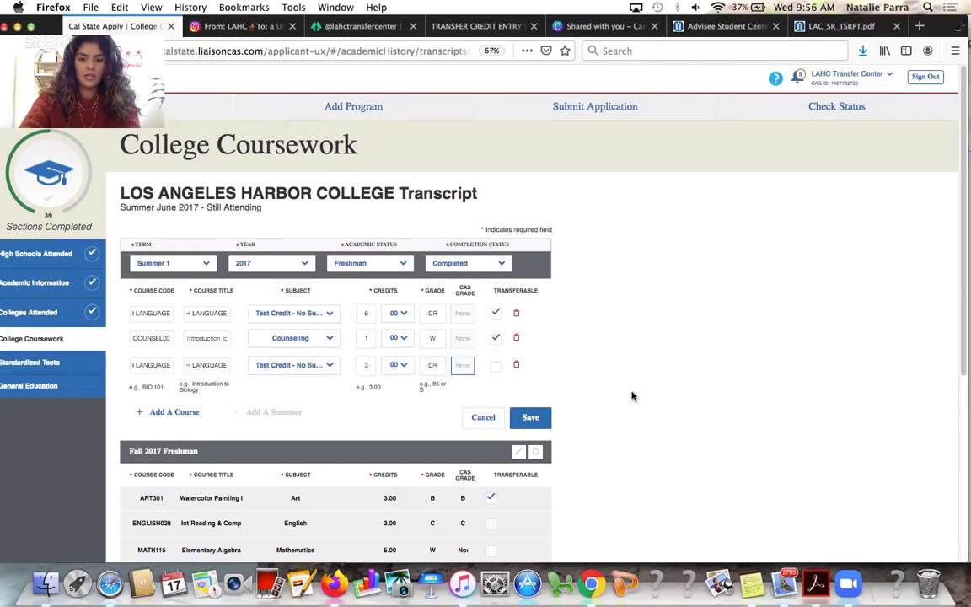
click(495, 366)
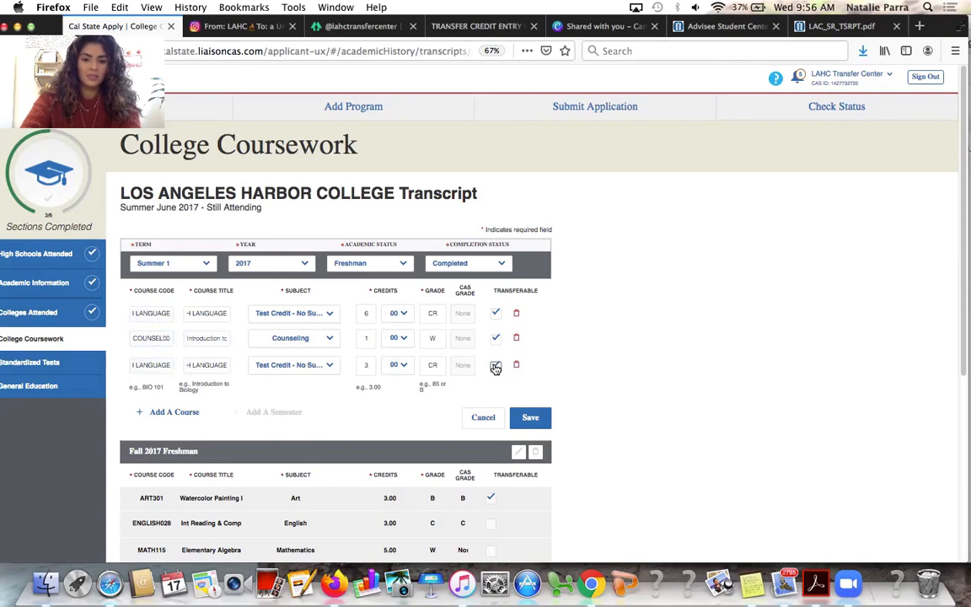
click(517, 339)
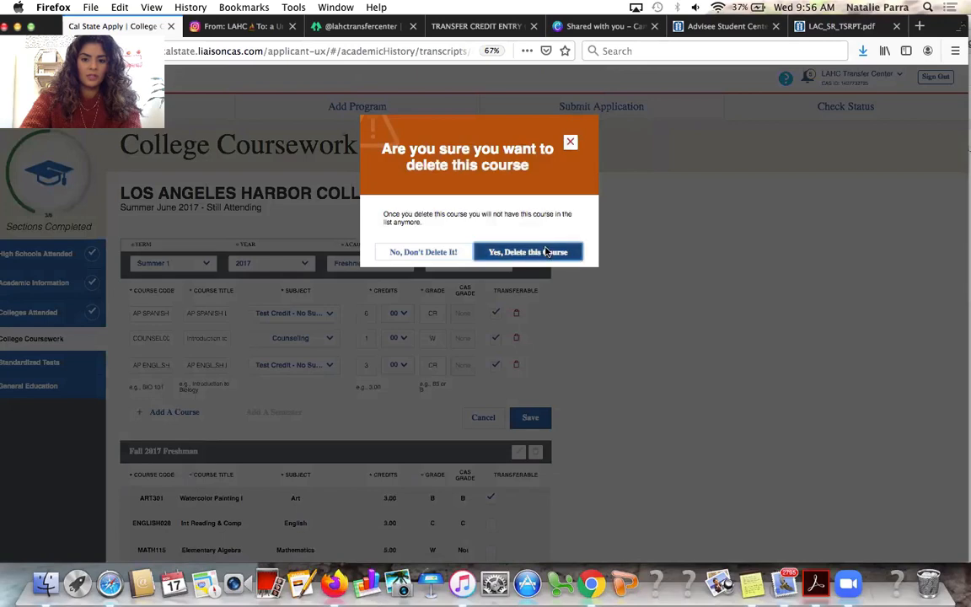
Confirm the deletion and re-add COUNSEL001 with subject Counseling and grade W
click(503, 251)
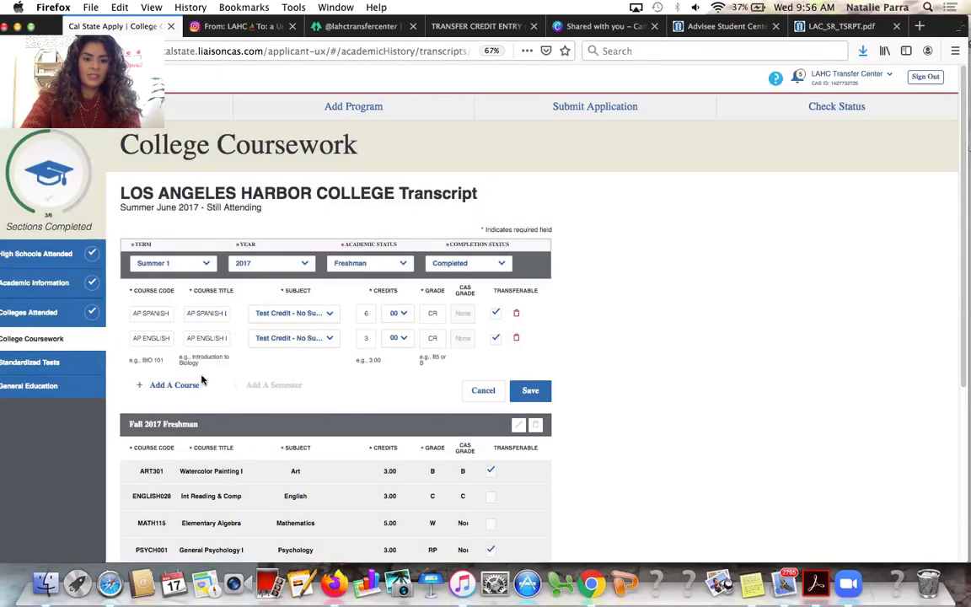
click(164, 385)
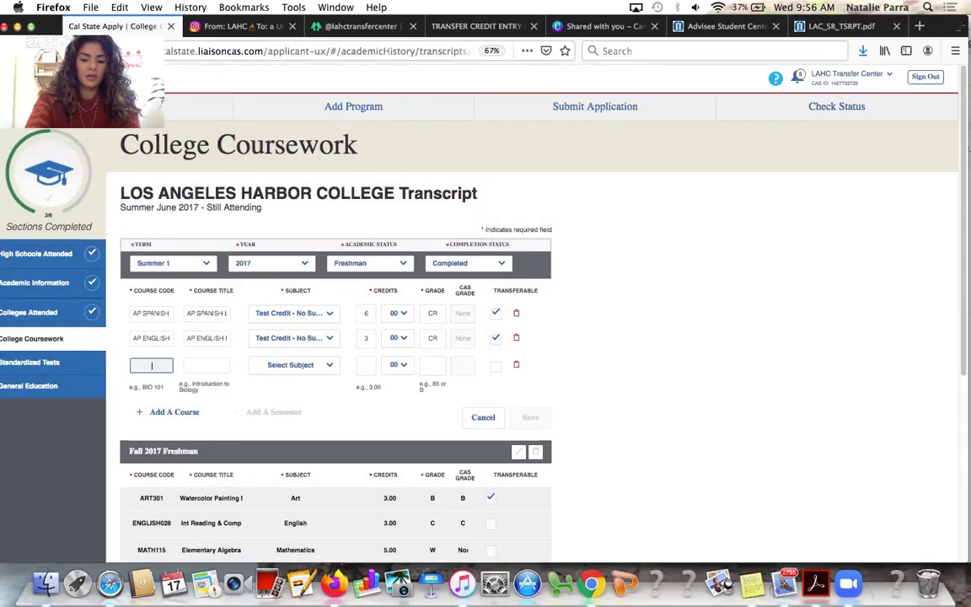
text(COUN)
key(Return)
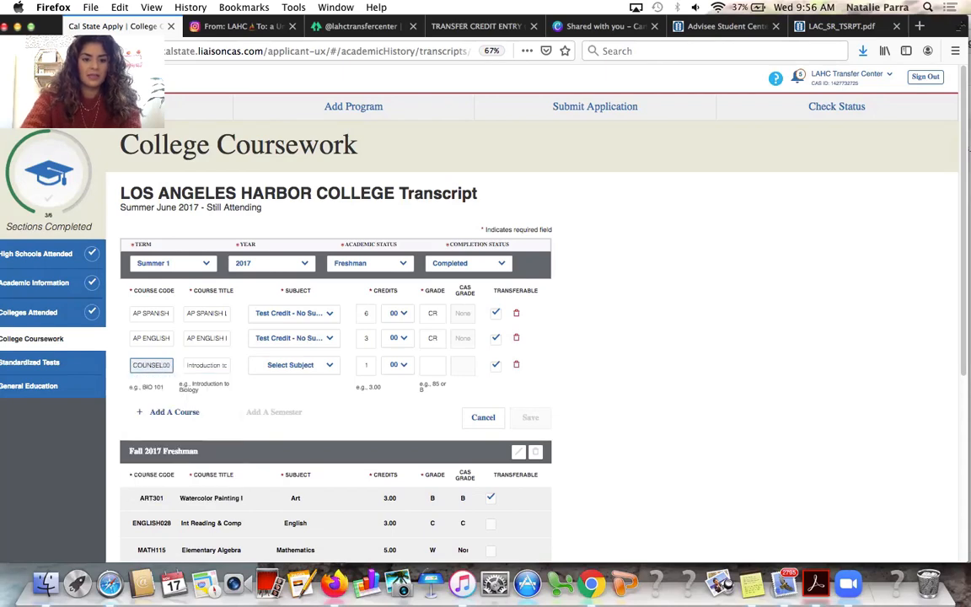
click(305, 368)
text(cou)
key(Return)
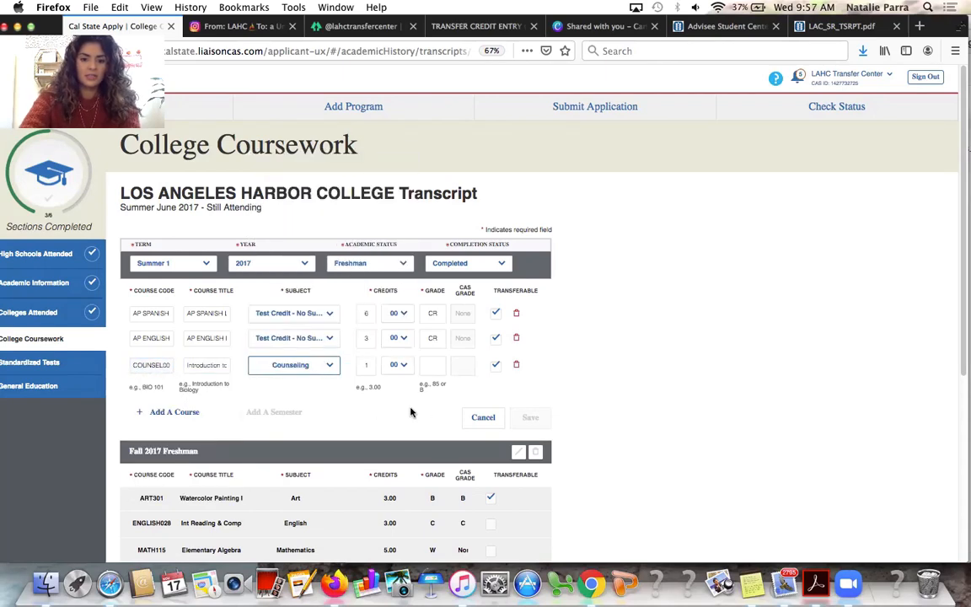
click(434, 365)
text(W)
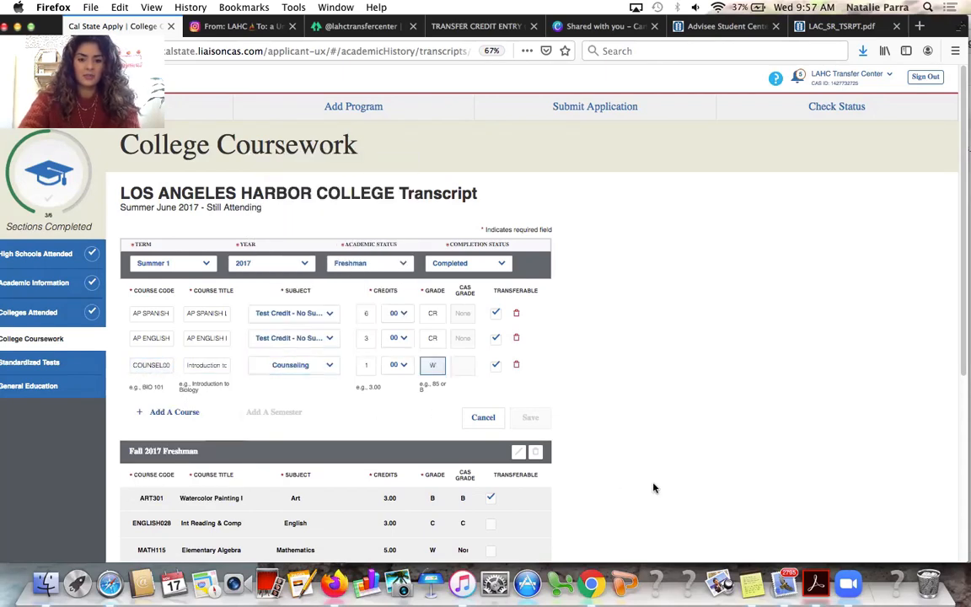
Check the course grades and save the Summer 1 2017 course list
click(431, 313)
click(432, 337)
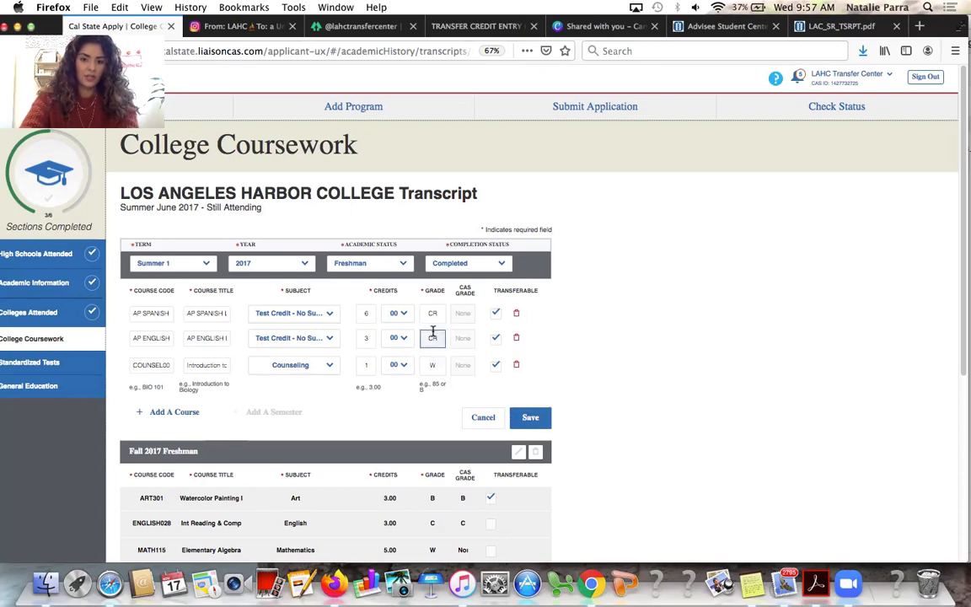
click(441, 364)
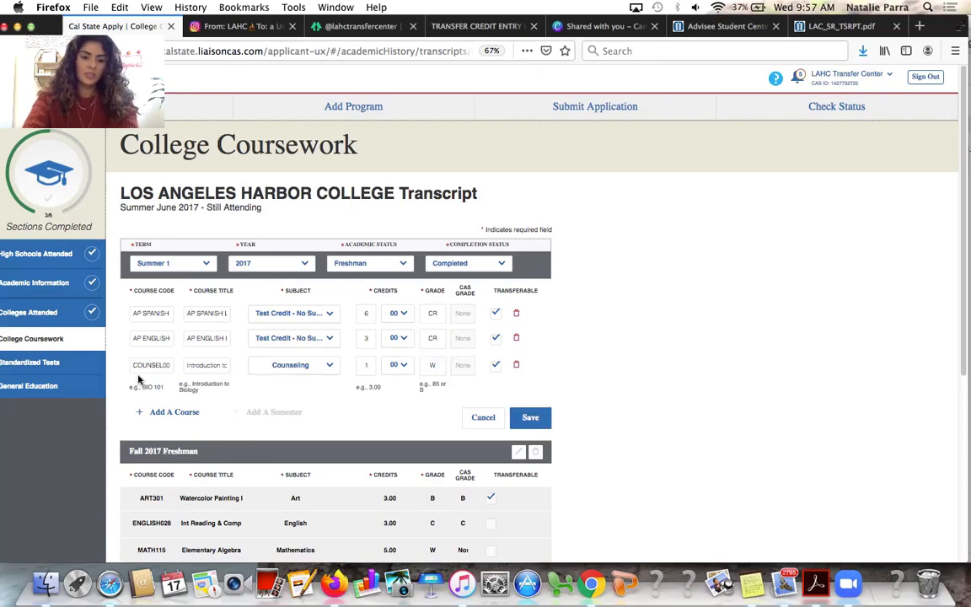
click(468, 369)
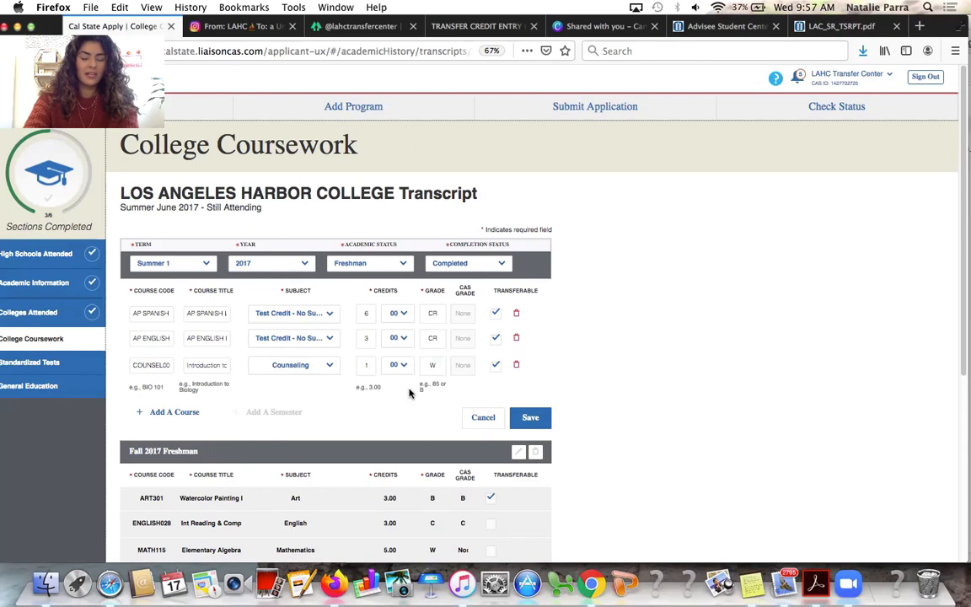
click(546, 422)
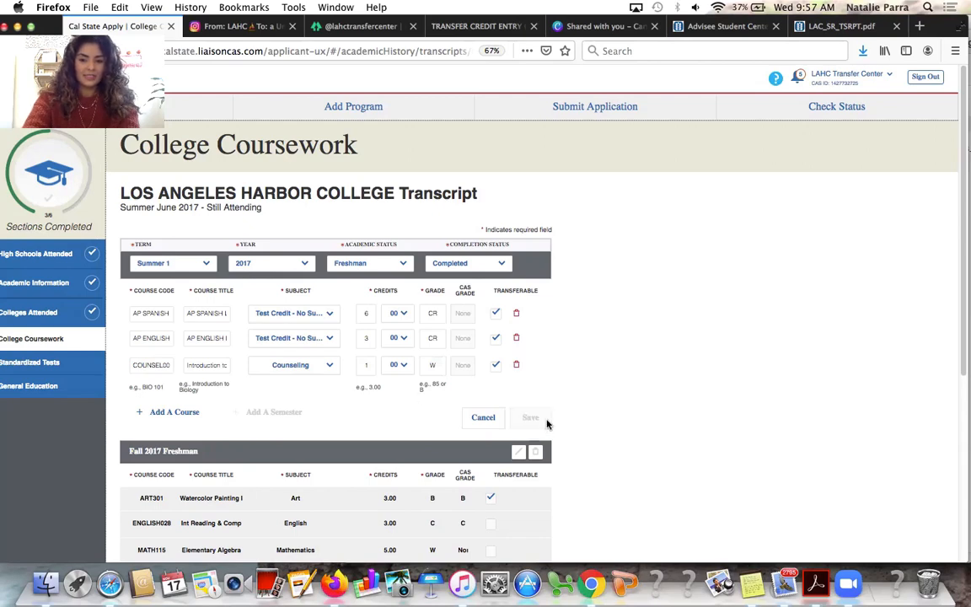
Add a Summer 1 2018 semester with status Freshman and completion Completed
scroll(546, 423, down, 10)
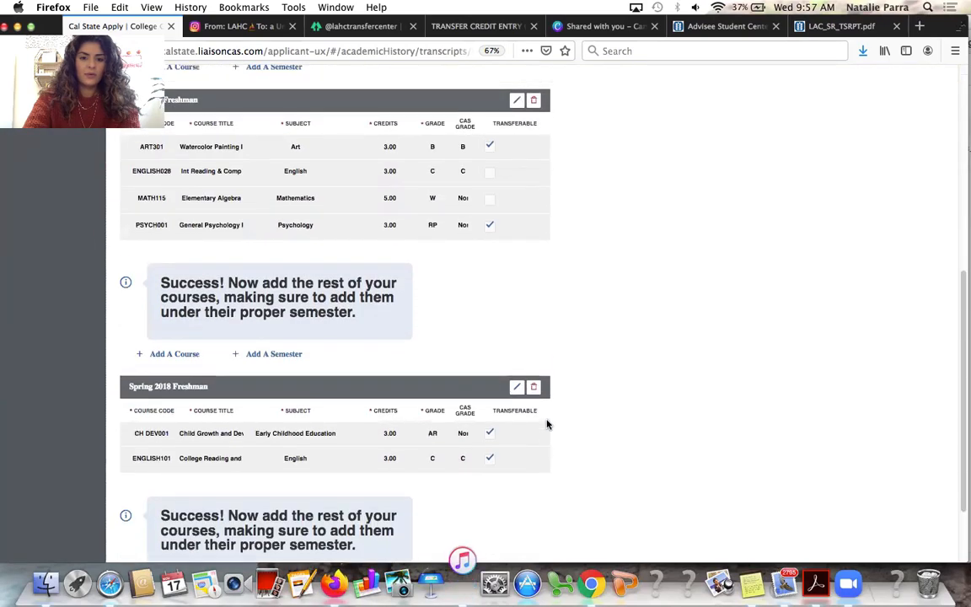
scroll(546, 424, down, 3)
click(274, 494)
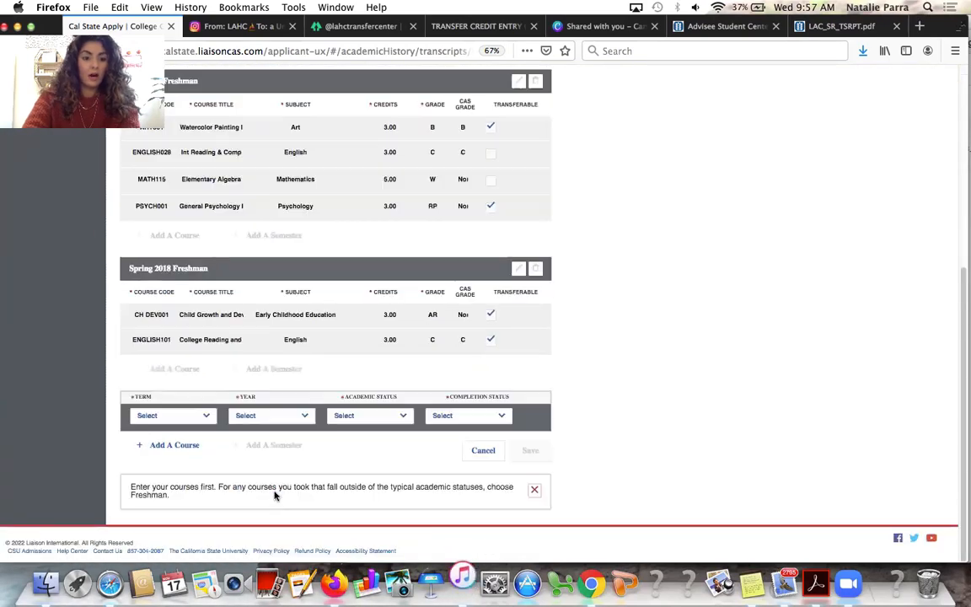
click(199, 416)
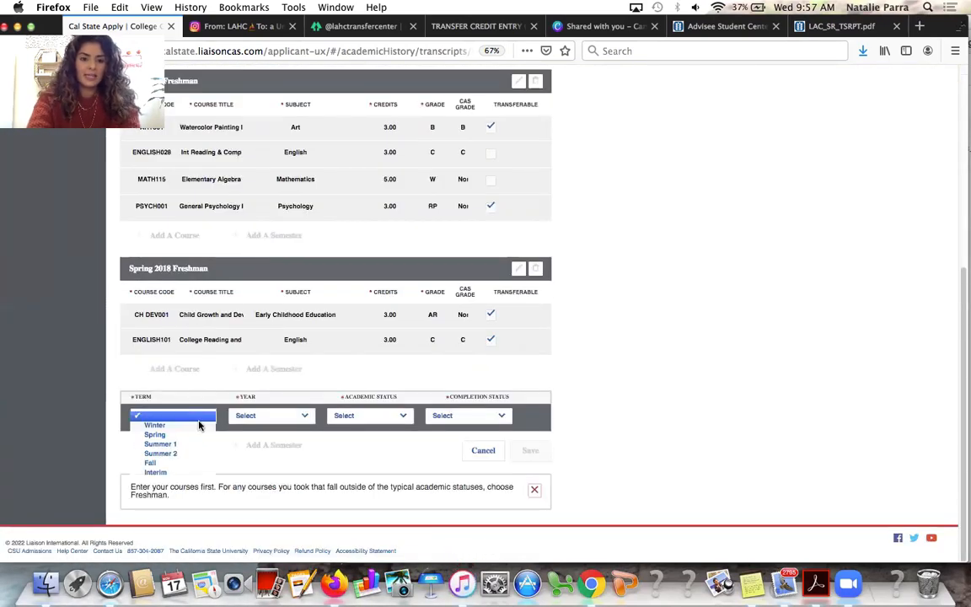
text(su)
key(Return)
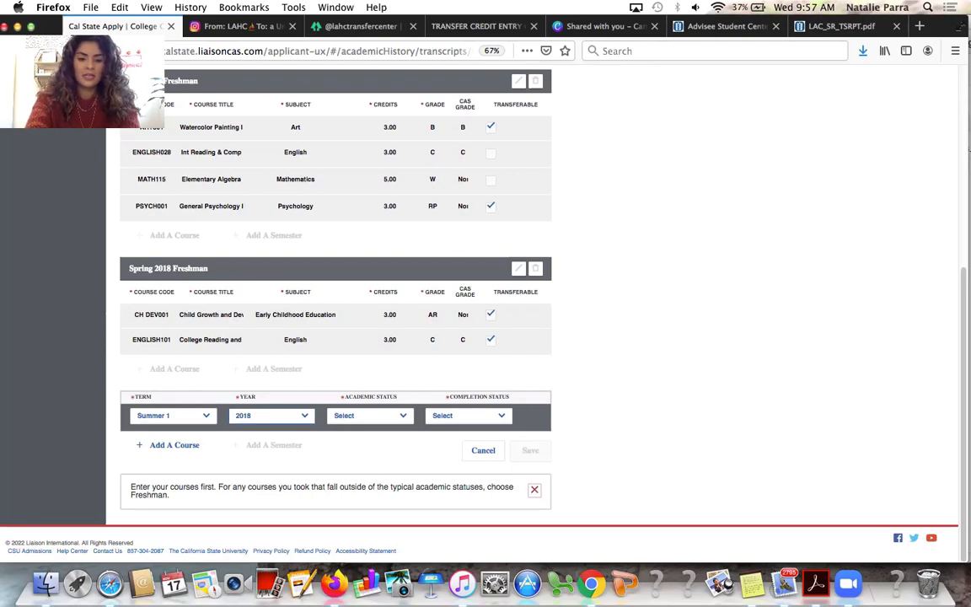
click(357, 415)
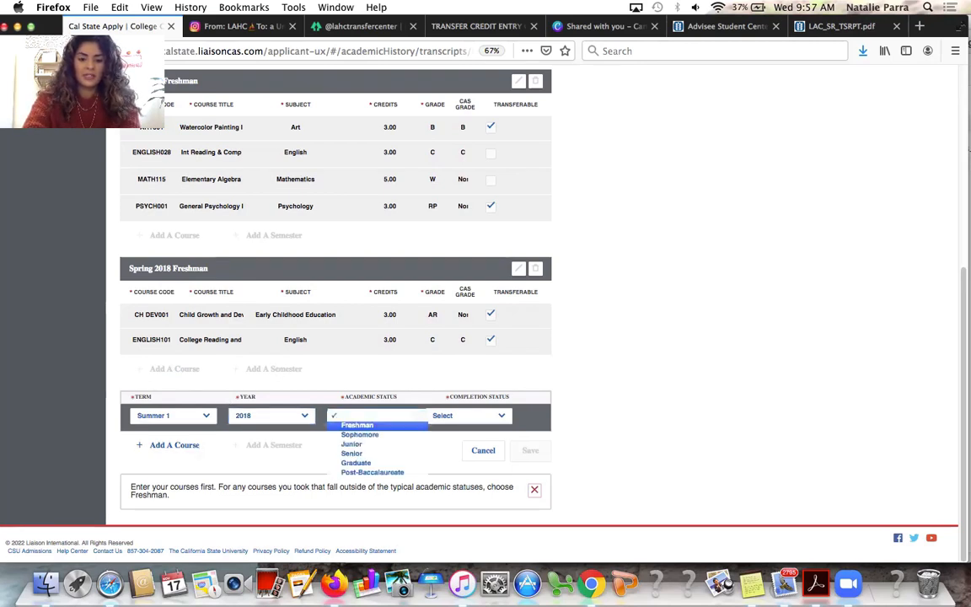
key(Return)
click(494, 417)
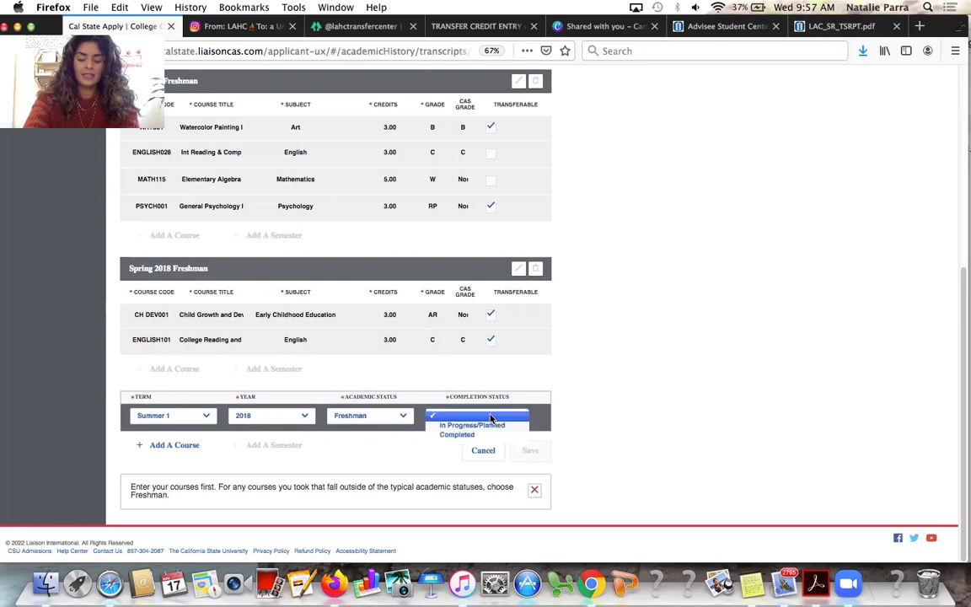
key(c)
key(Return)
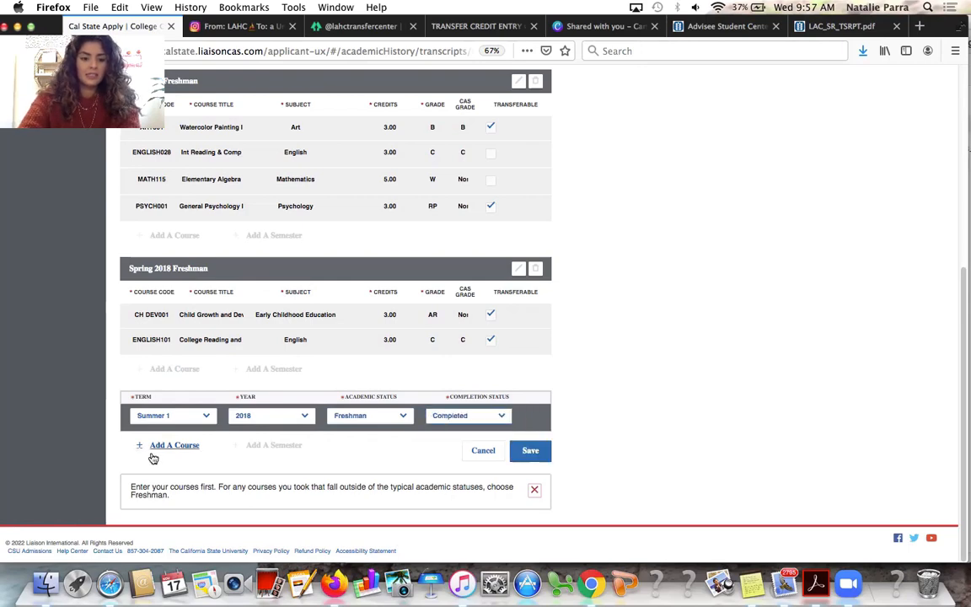
click(153, 446)
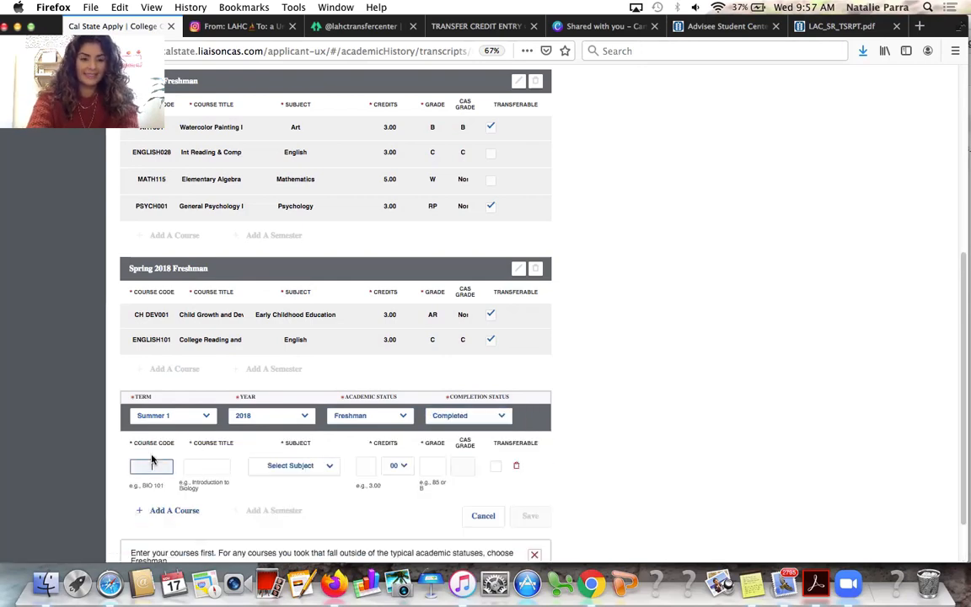
Enter course code HUMAN17H, using the HUMAN17 suggestion to autofill title and credits
text(HUM)
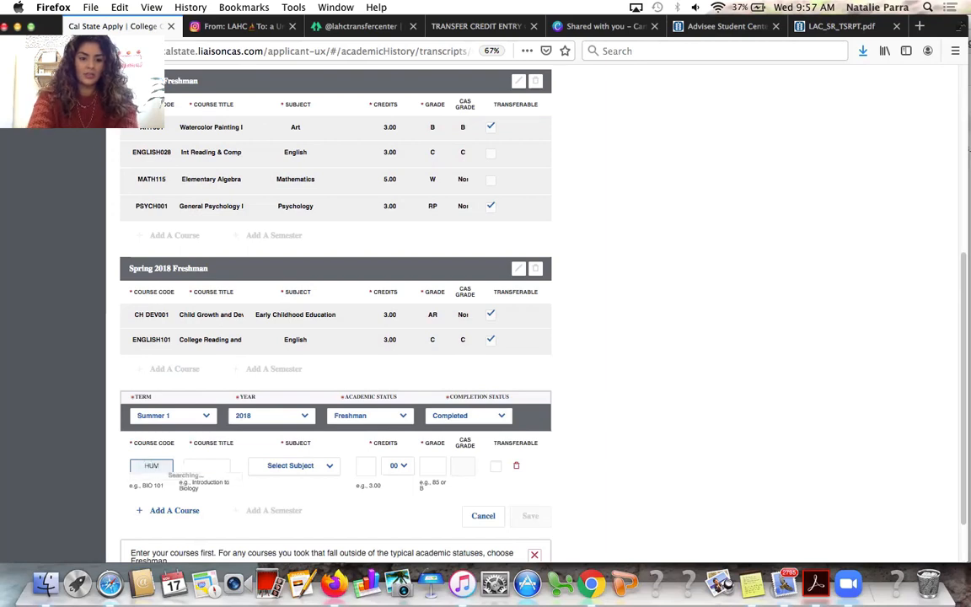
text(AN17)
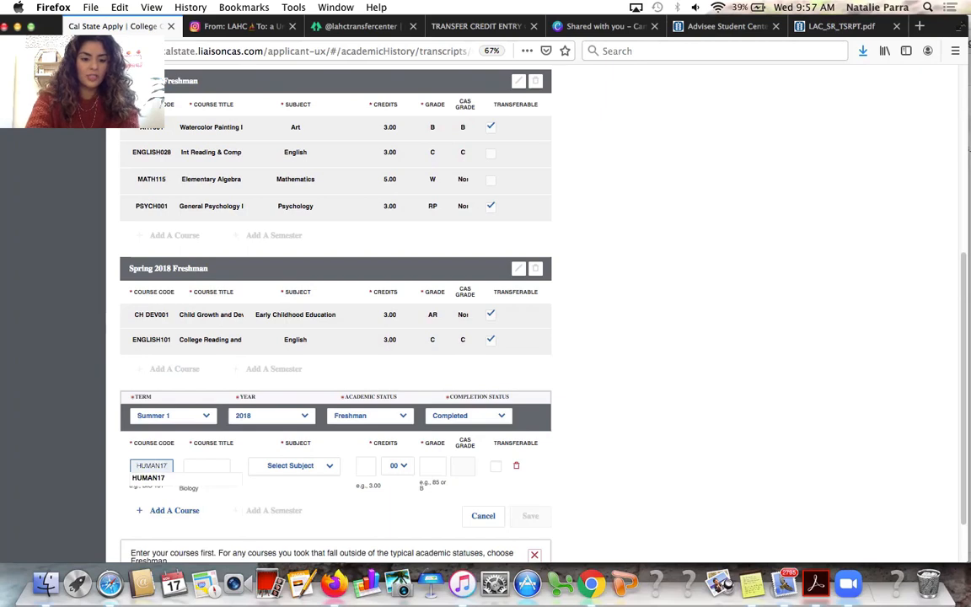
text(H)
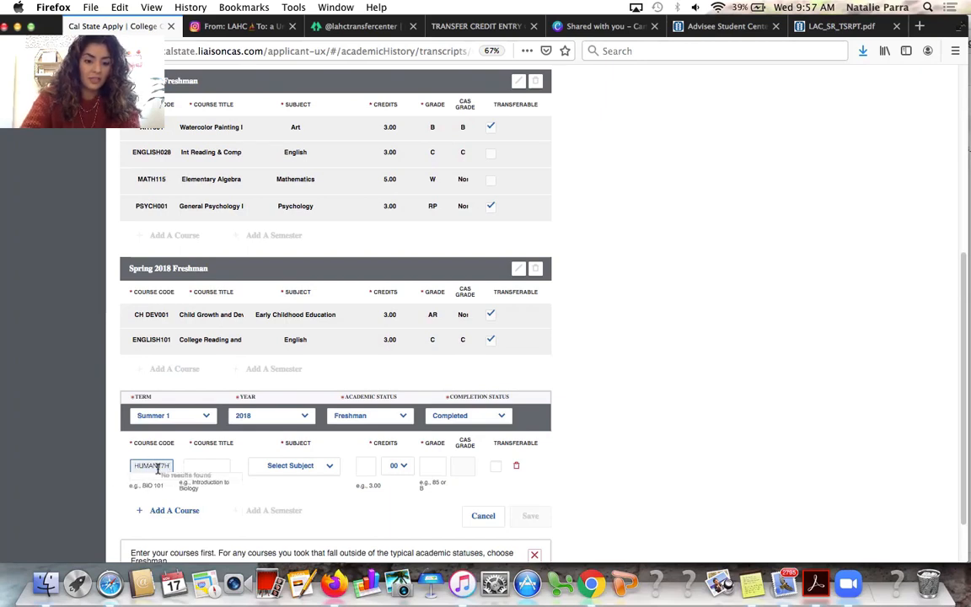
click(196, 467)
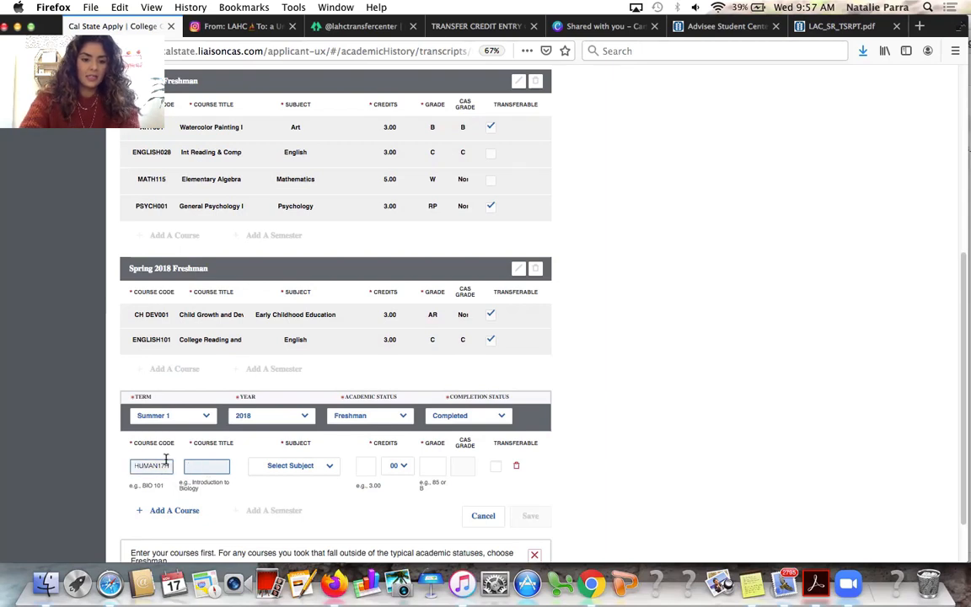
click(167, 465)
key(BackSpace)
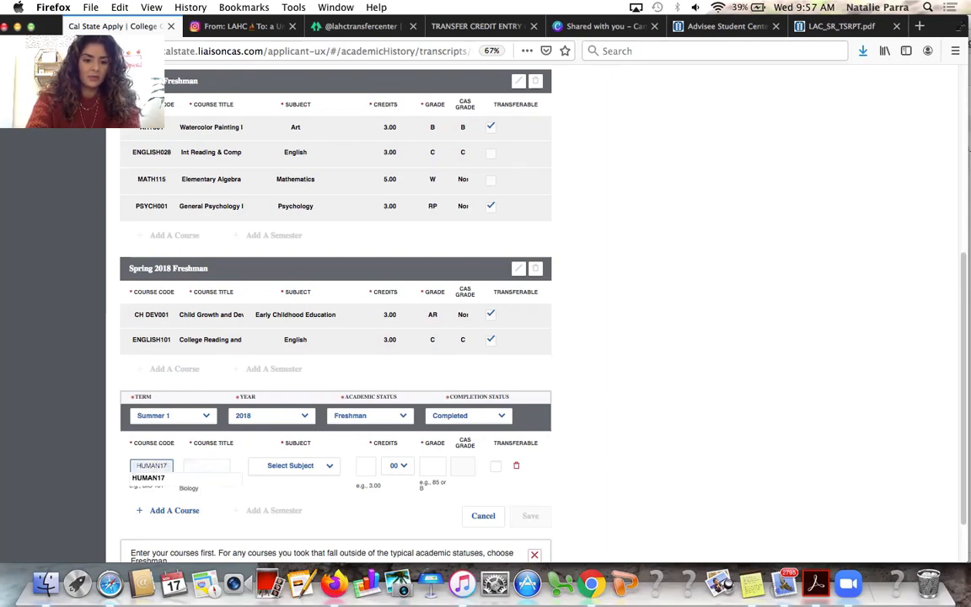
click(152, 477)
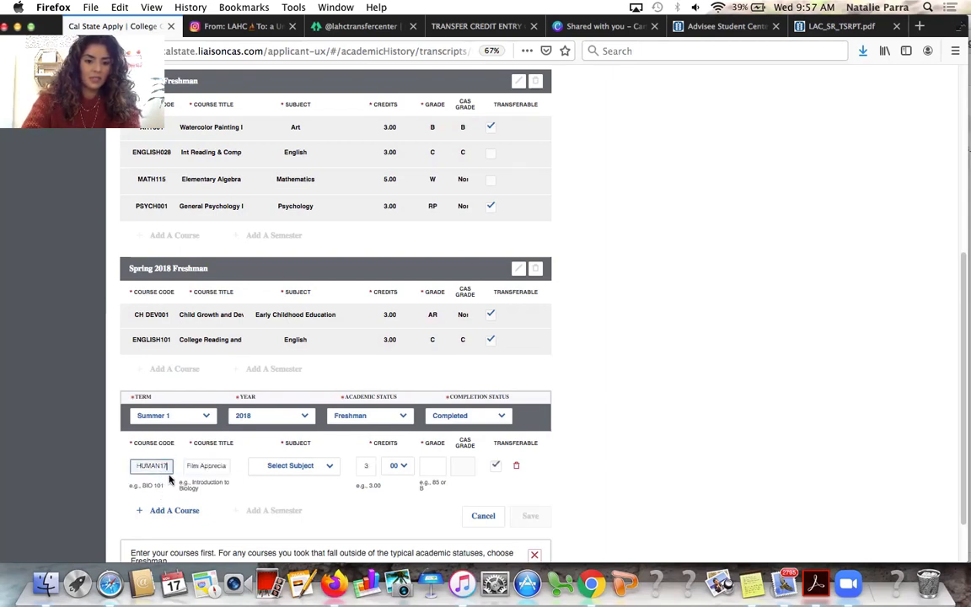
text(H)
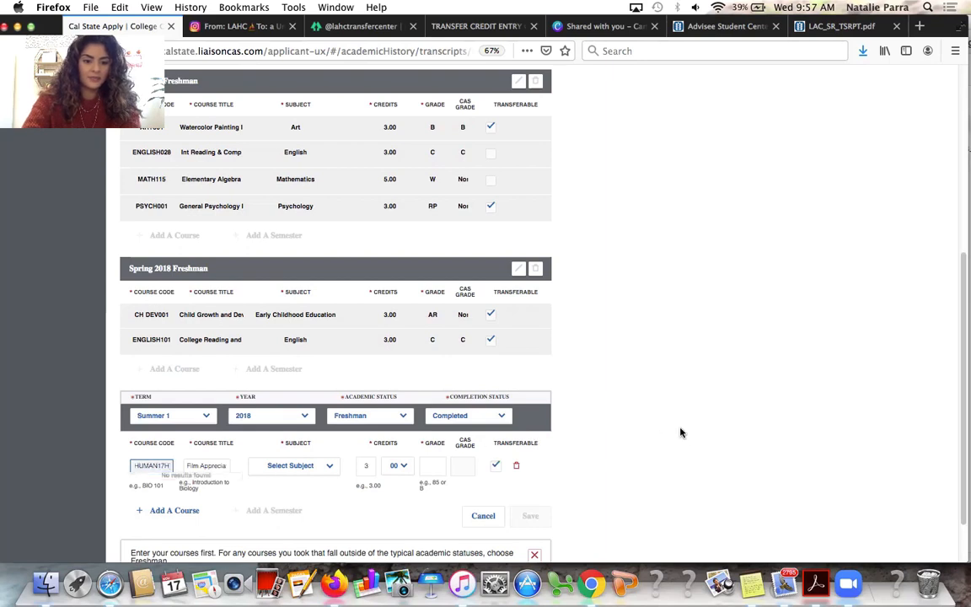
click(689, 438)
Set subject Humanities and grade A, then save the Summer 1 2018 semester
click(319, 468)
text(hu)
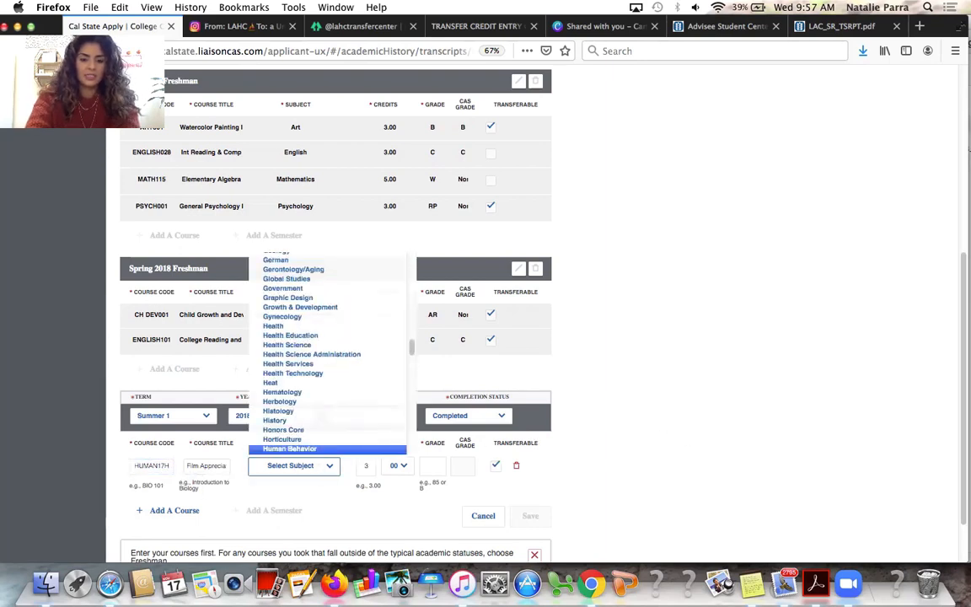
text(an)
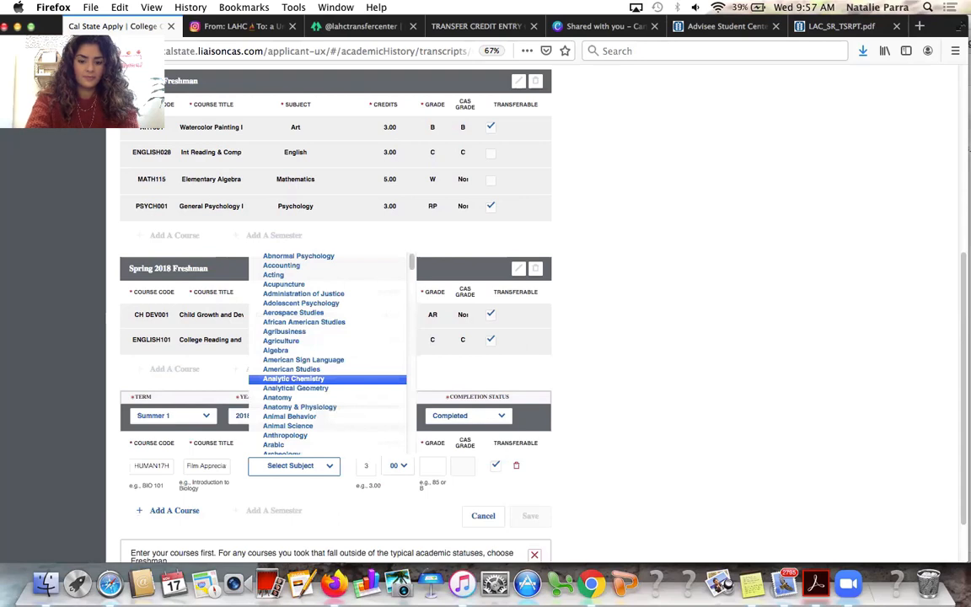
text(hu)
key(Down)
key(Down)
key(Down)
key(Down)
key(Down)
key(Down)
key(Down)
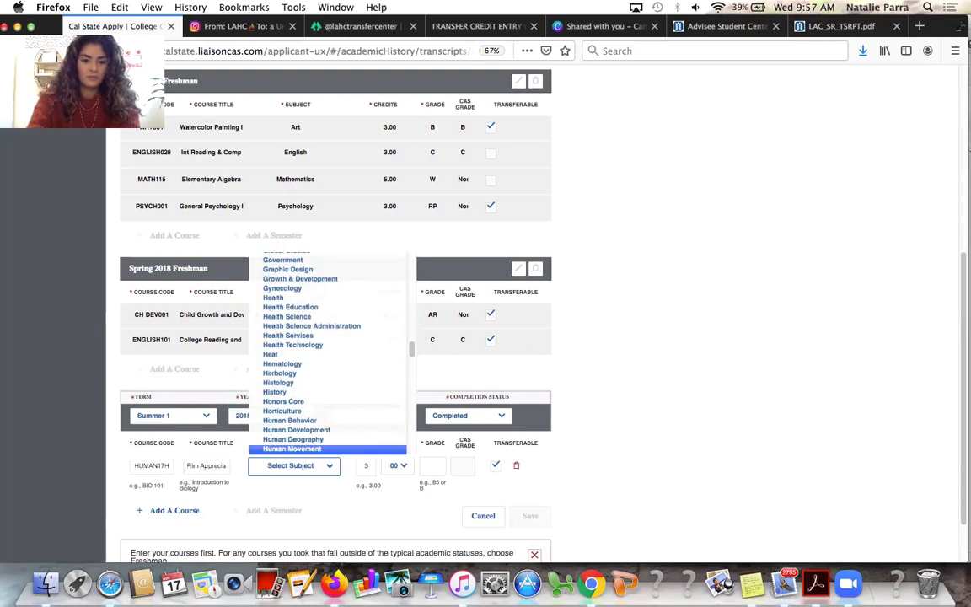
key(Up)
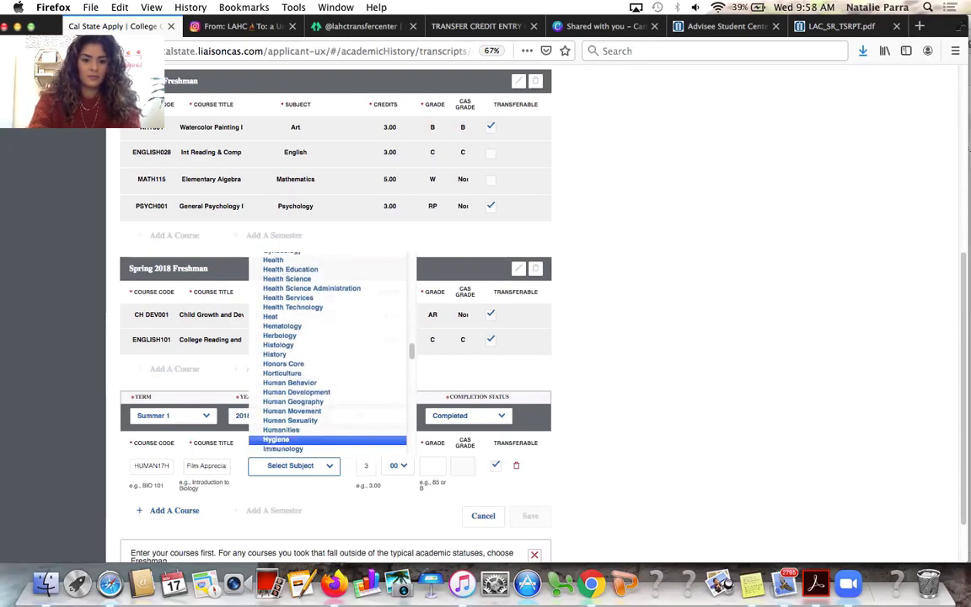
key(Up)
key(Return)
click(432, 465)
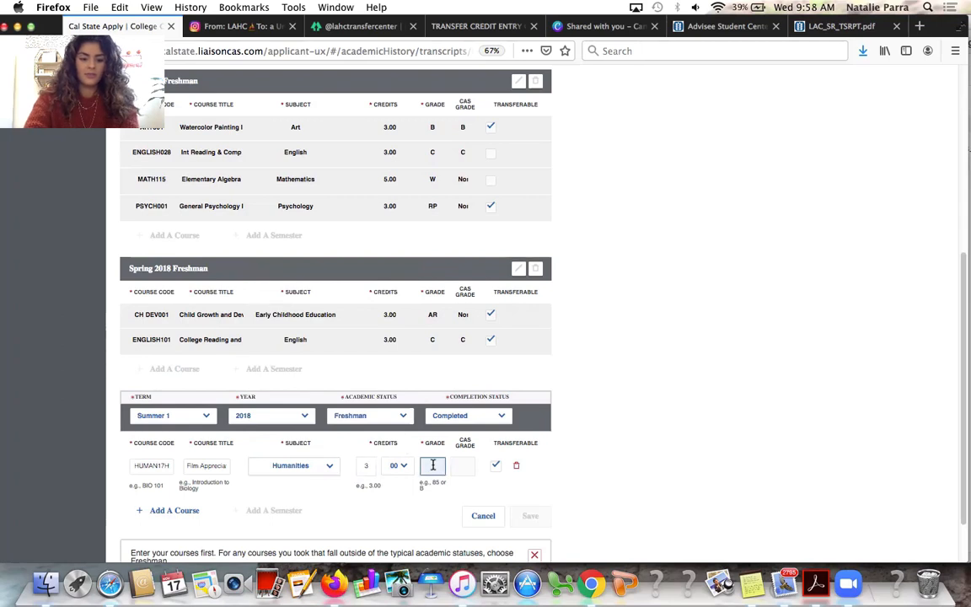
text(A)
click(708, 452)
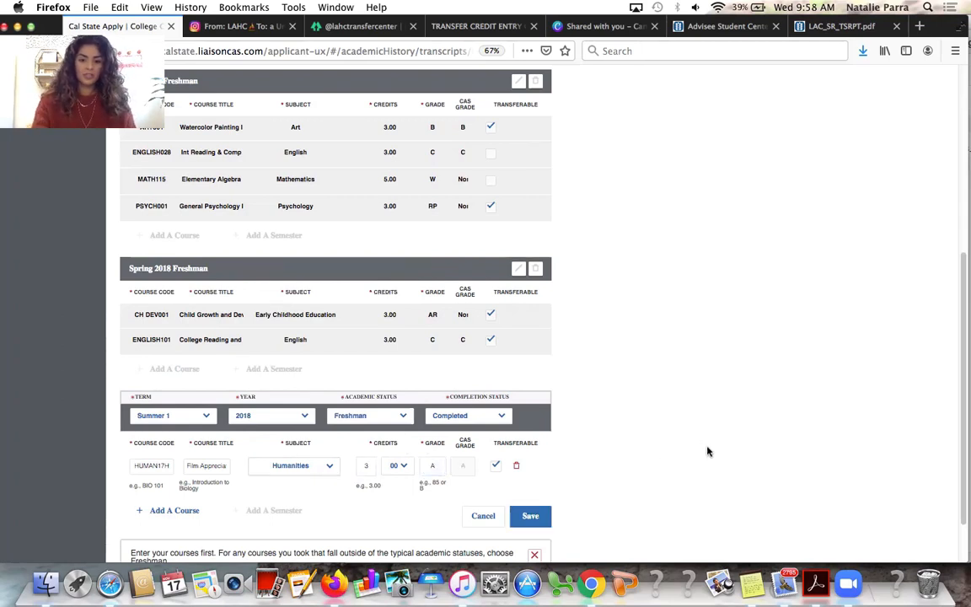
click(532, 516)
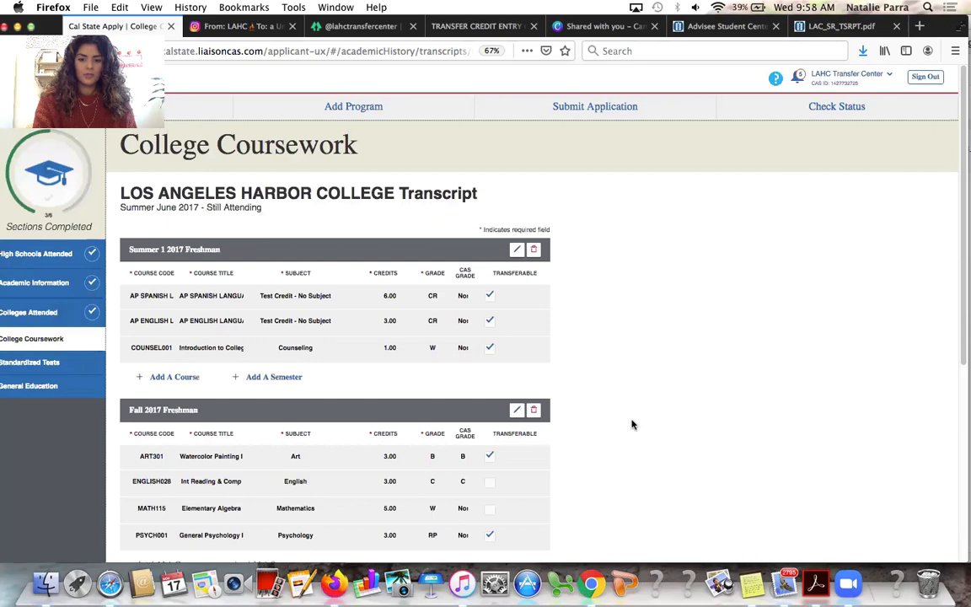
Scroll College Coursework to review the saved Summer 1 2018 term with HUMAN17H
scroll(632, 422, down, 4)
scroll(633, 423, down, 5)
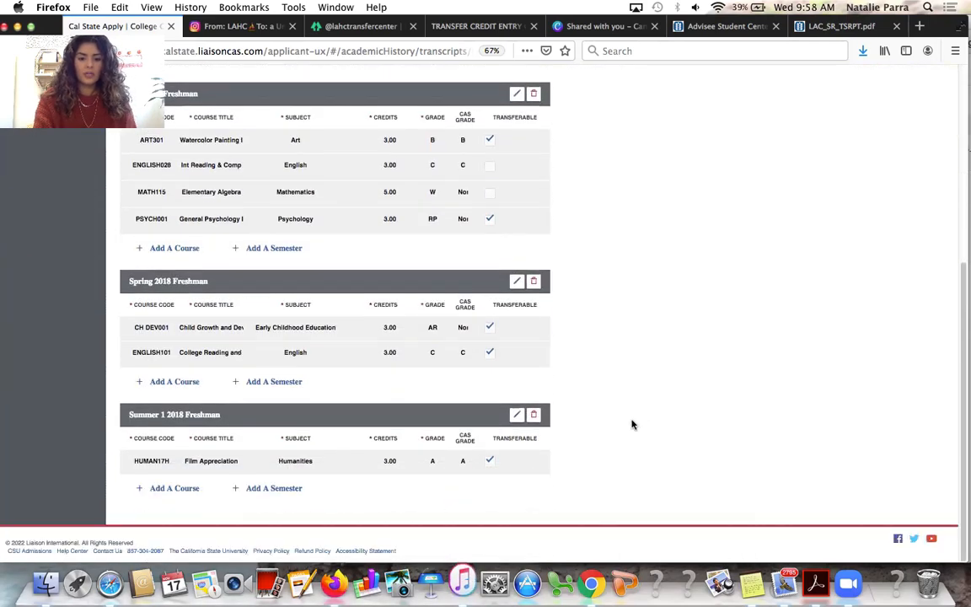
scroll(632, 424, up, 3)
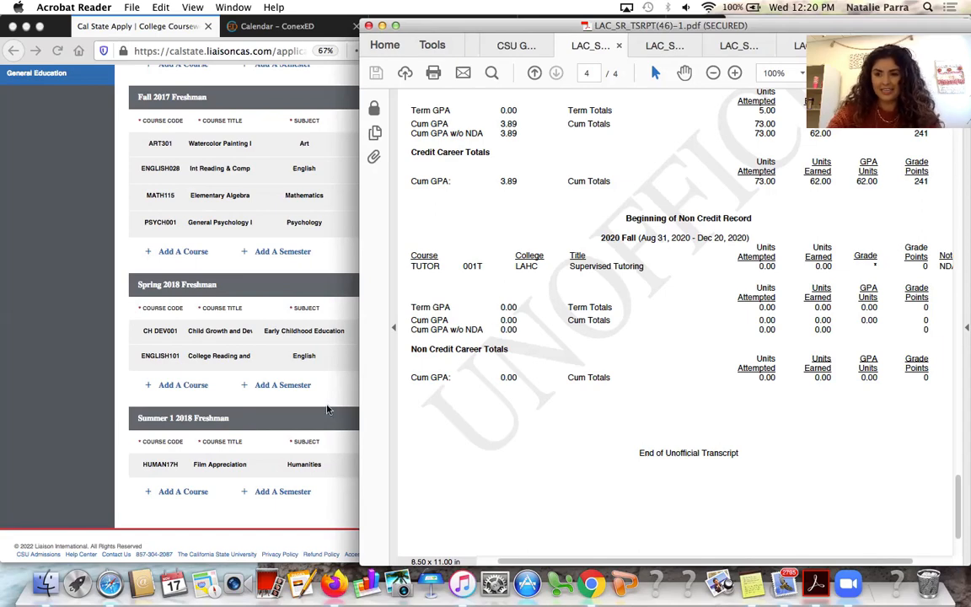
Add another semester below Summer 1 2018 while checking the transcript PDF
click(103, 421)
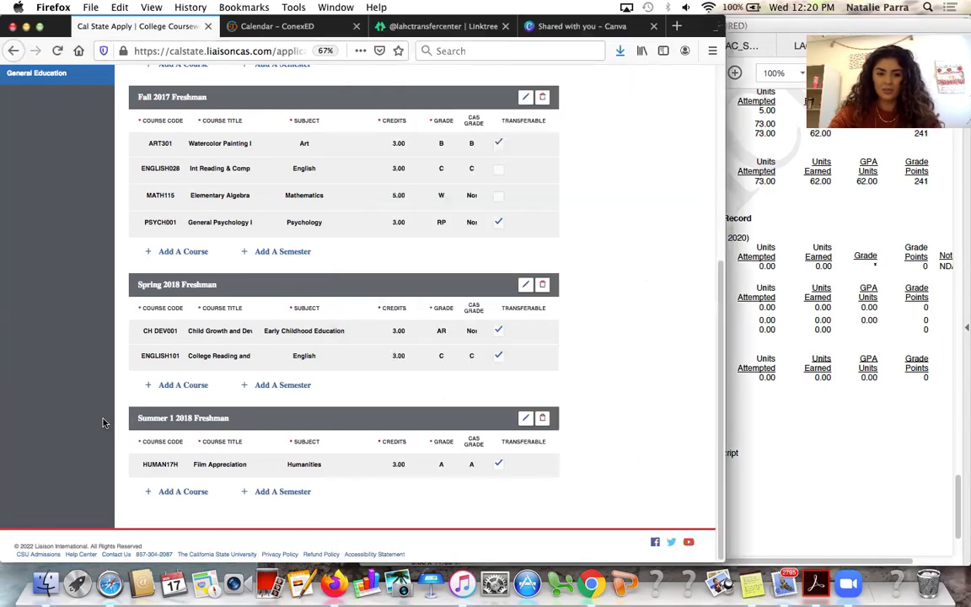
click(273, 495)
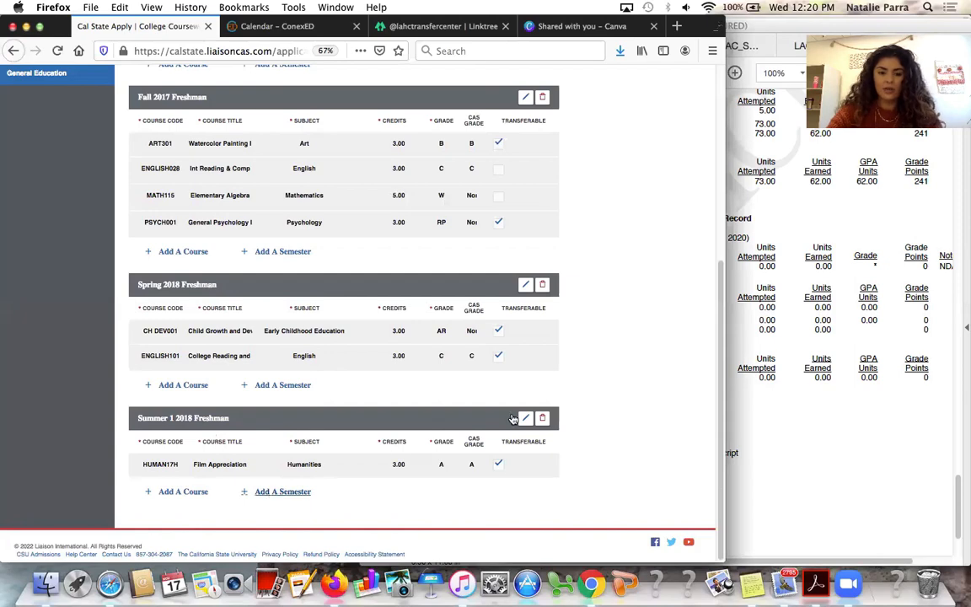
click(780, 379)
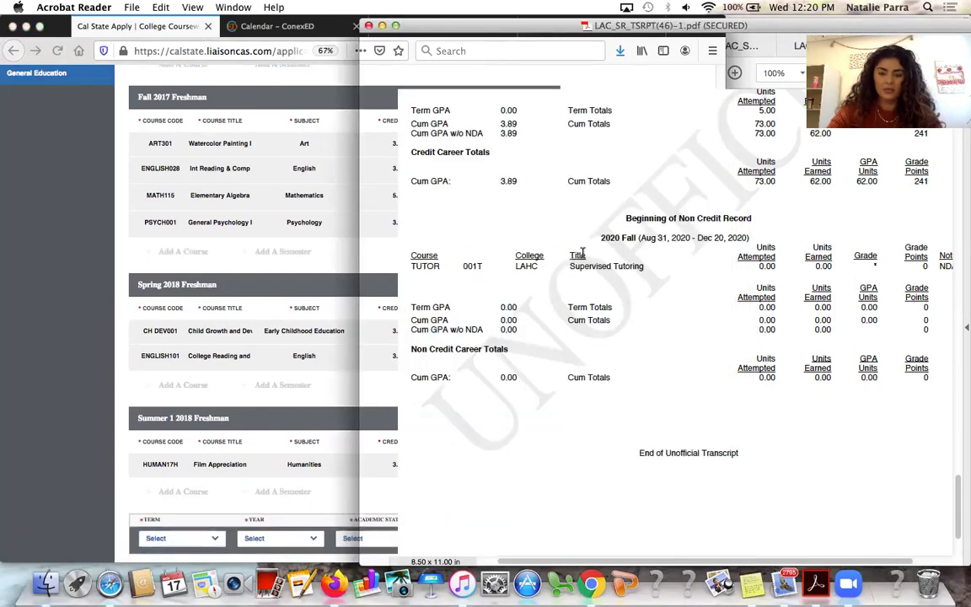
scroll(70, 391, down, 3)
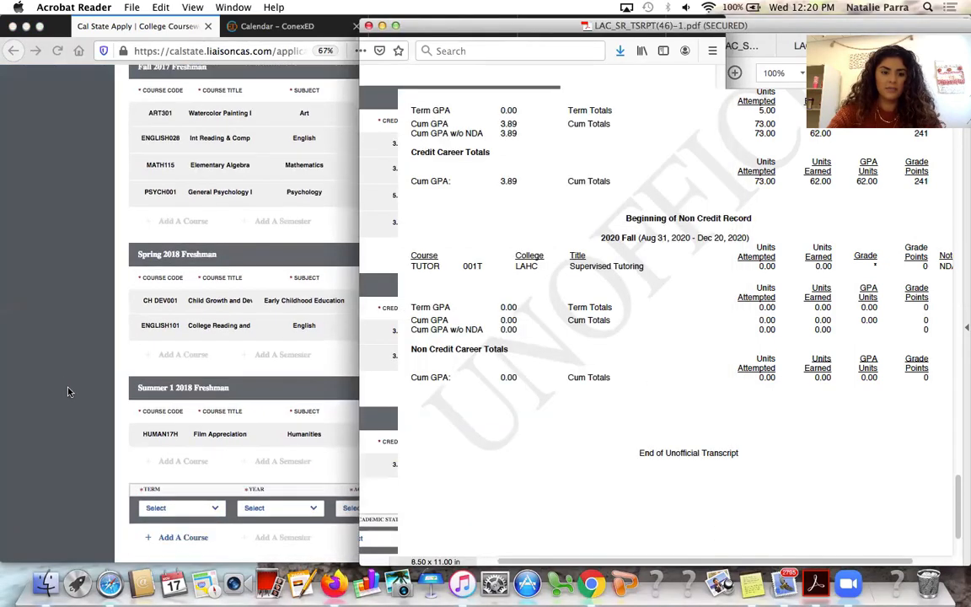
Set the new semester to Fall 2020, Freshman, Completed
click(173, 455)
click(176, 455)
key(f)
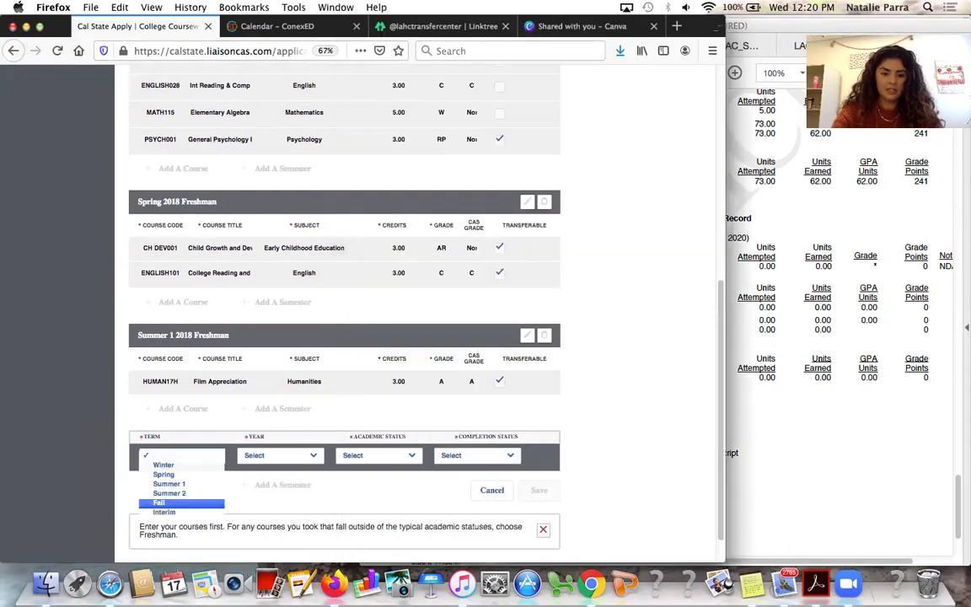
key(Return)
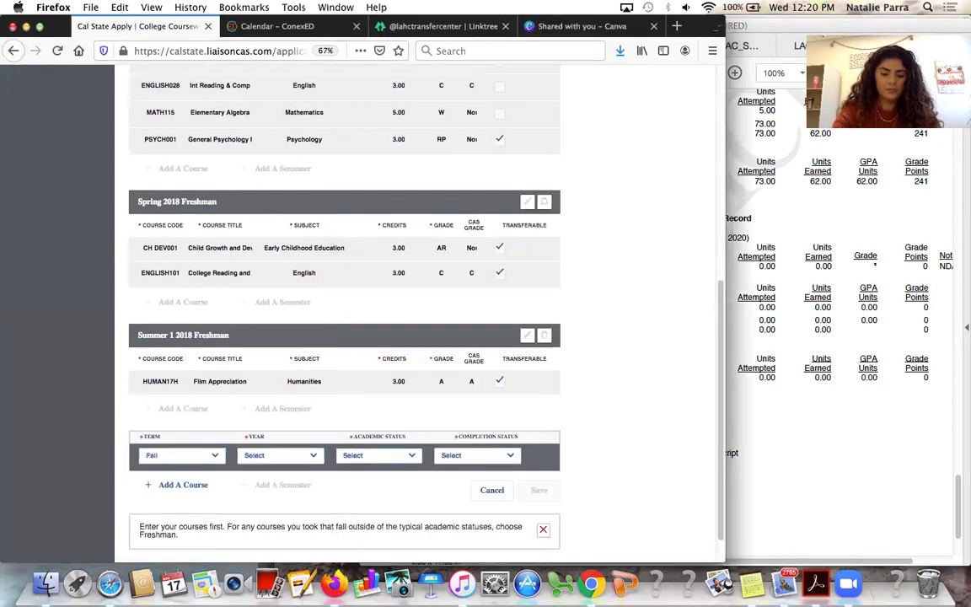
click(251, 455)
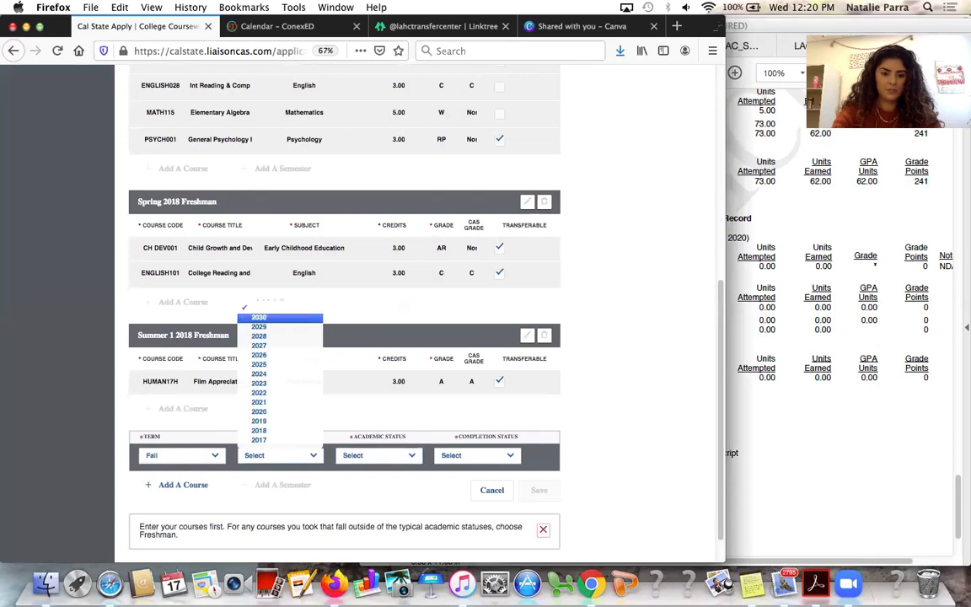
click(284, 411)
click(401, 456)
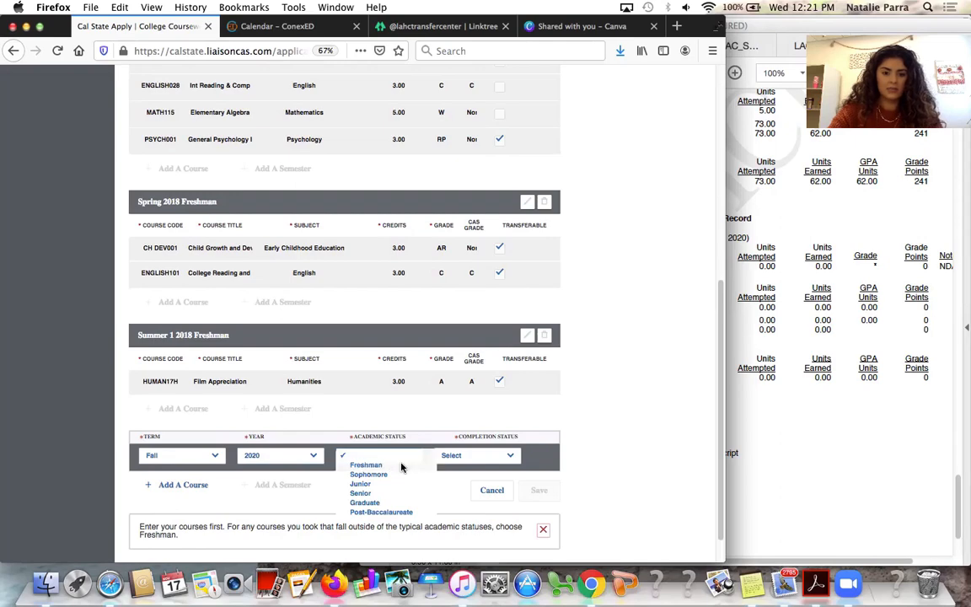
click(401, 465)
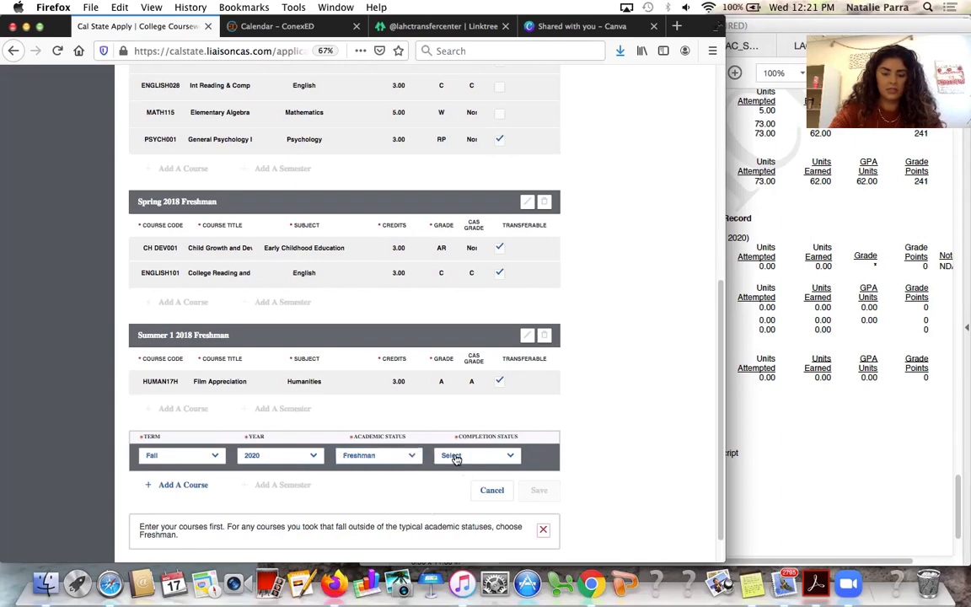
click(455, 459)
click(451, 472)
click(737, 513)
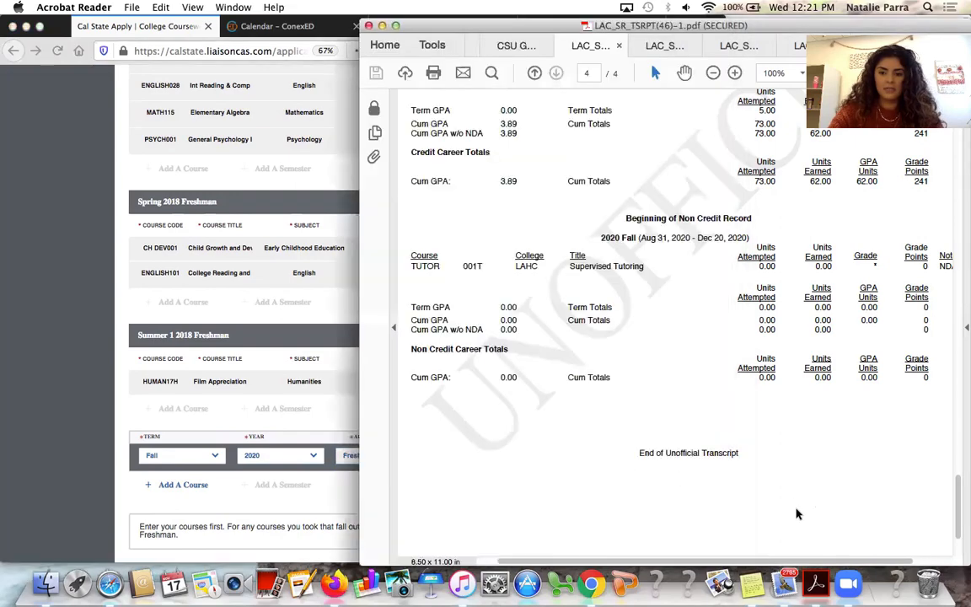
click(180, 473)
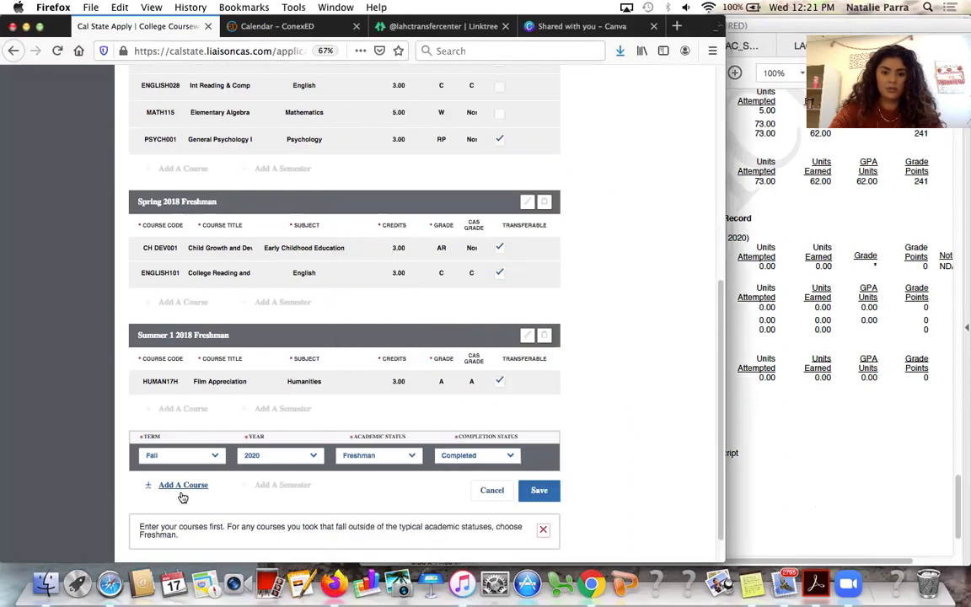
Add a course row to Fall 2020 and enter code TUTOR001T from the transcript
click(183, 485)
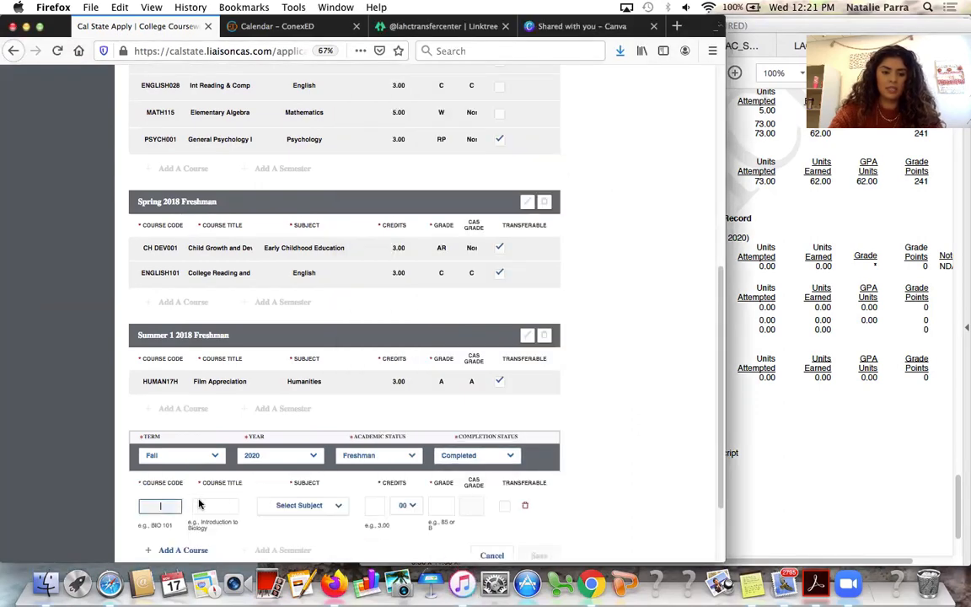
click(884, 238)
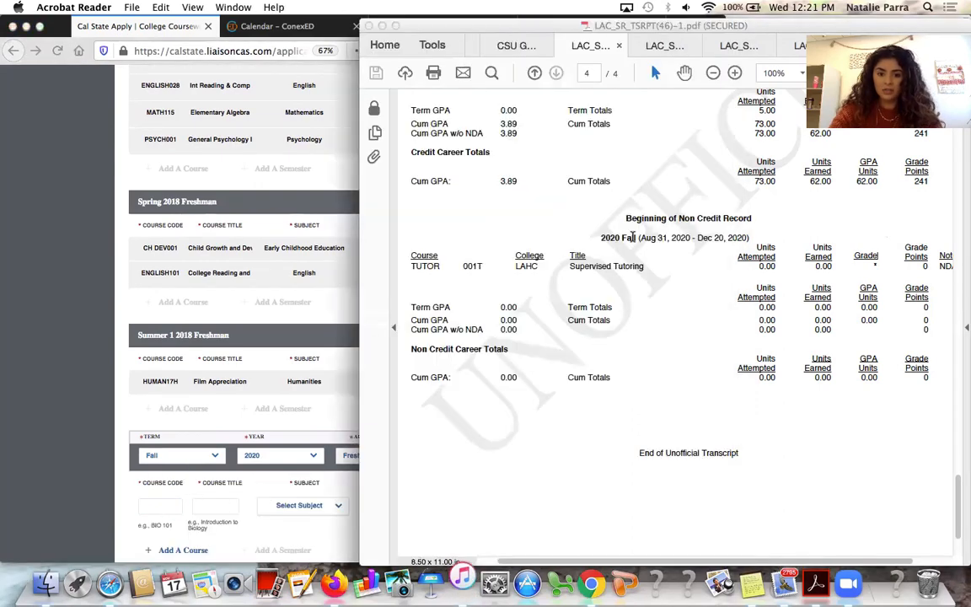
click(392, 294)
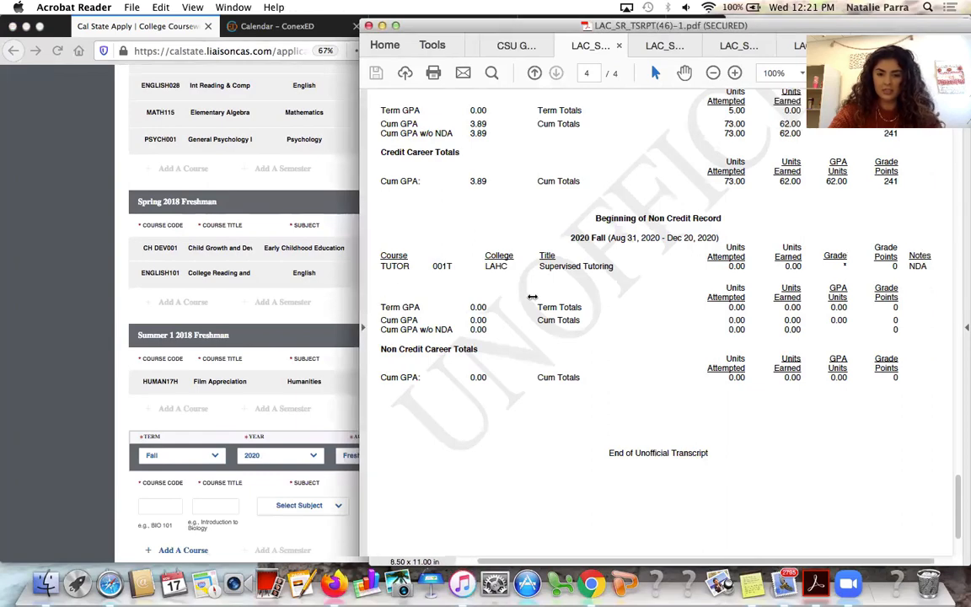
drag(360, 300, 537, 300)
click(173, 505)
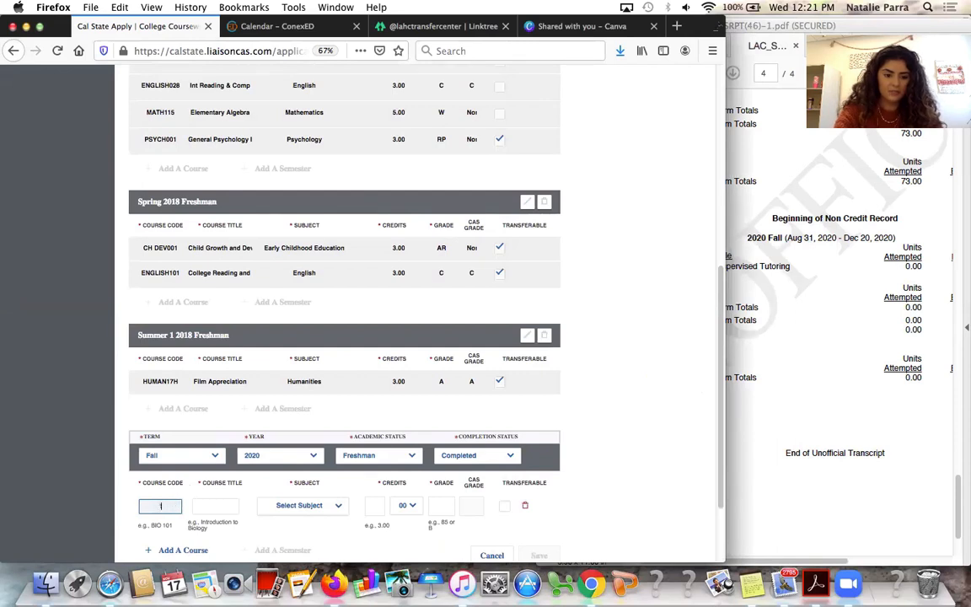
text(TU)
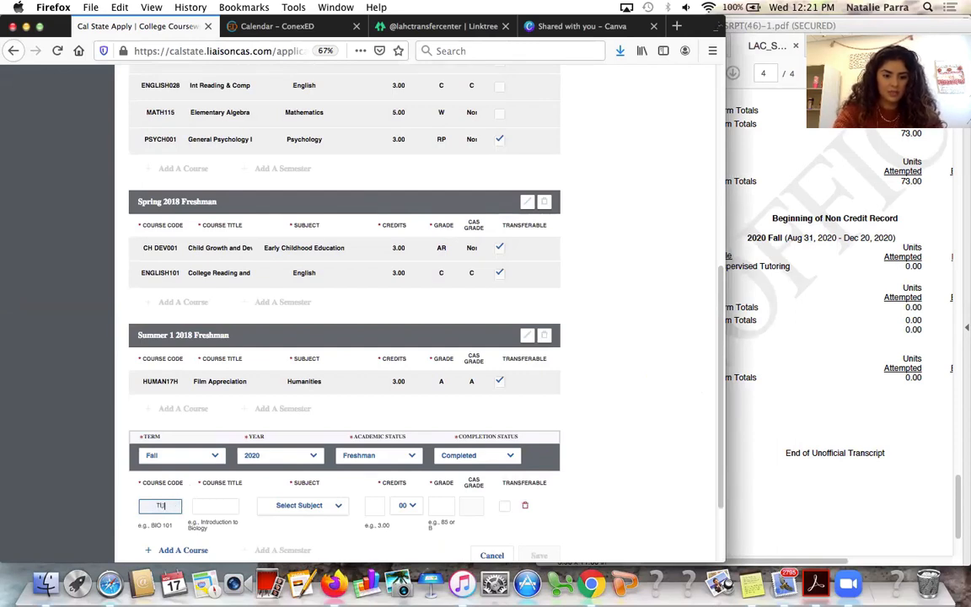
text(TOR0011T)
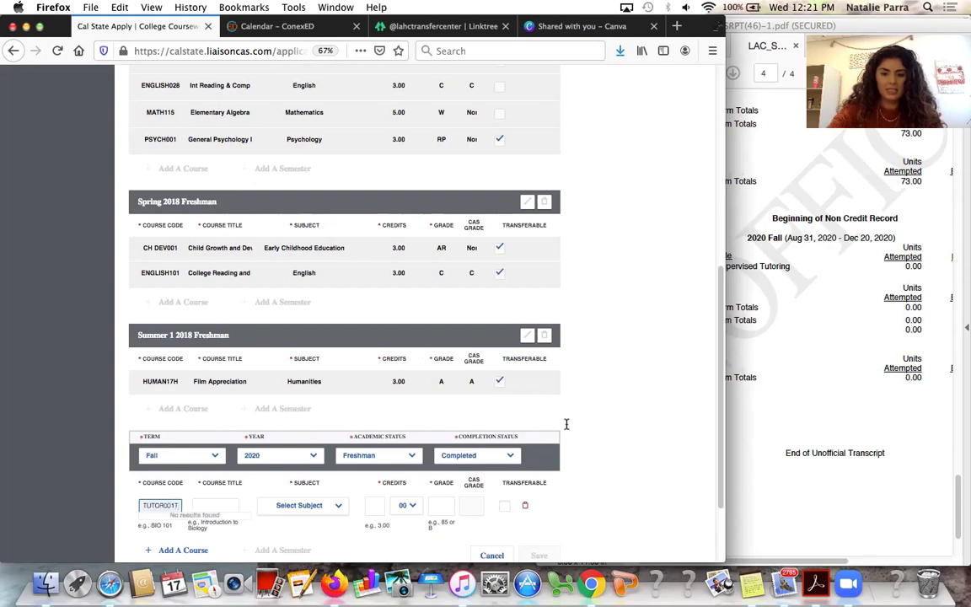
Enter the course title Supervised Tutoring as shown on the transcript
click(779, 411)
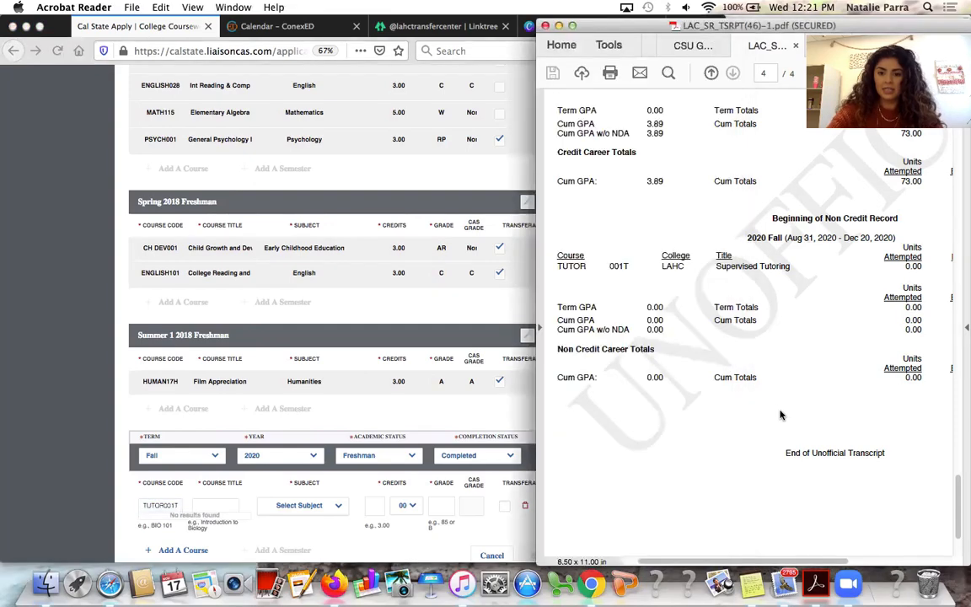
click(463, 67)
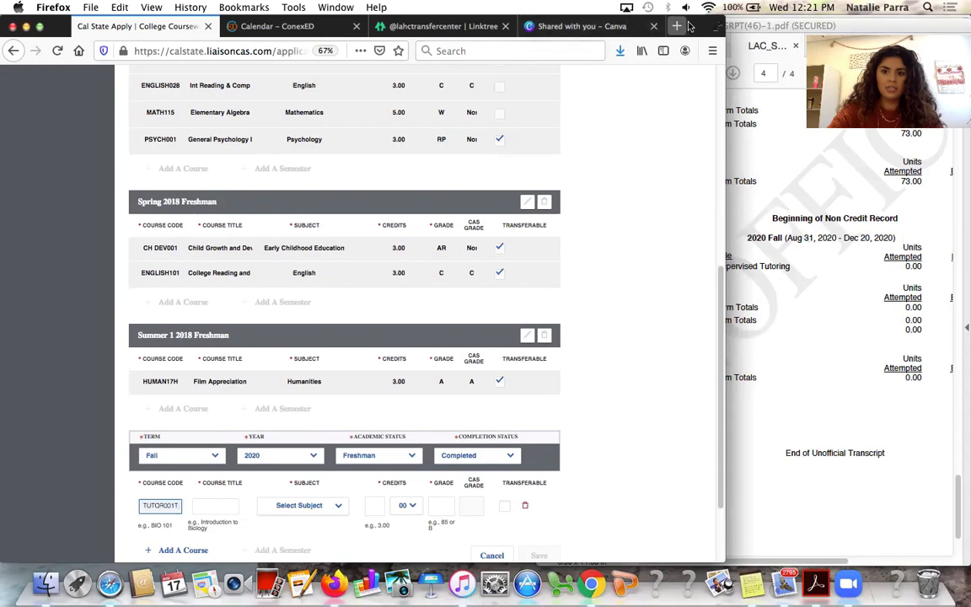
drag(689, 26, 637, 23)
click(698, 230)
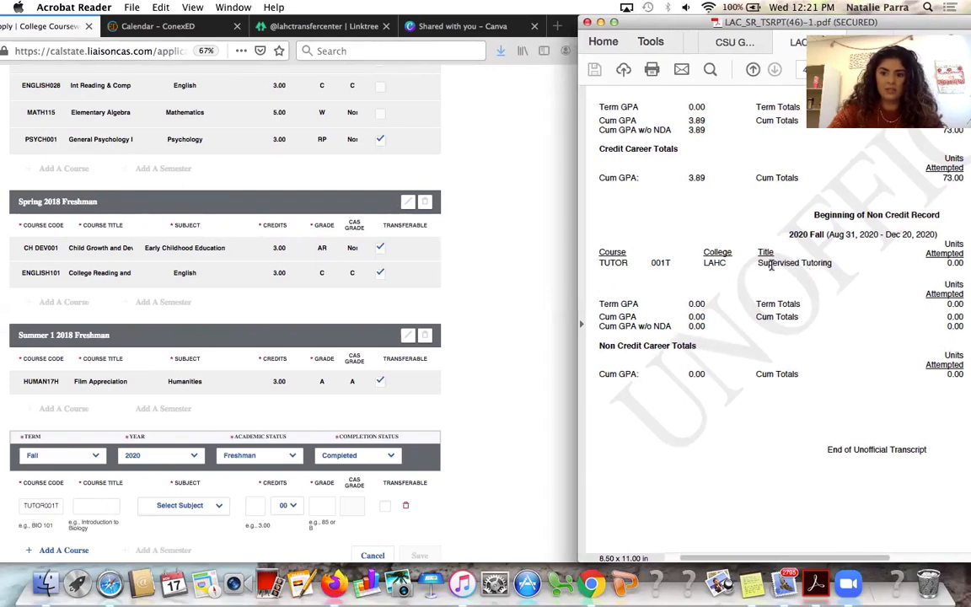
click(94, 507)
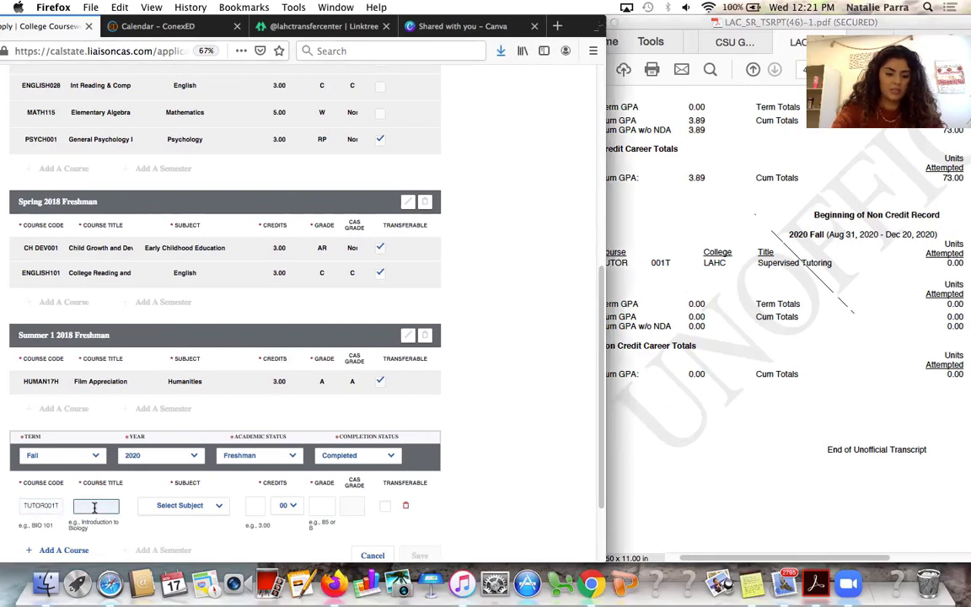
text(Super)
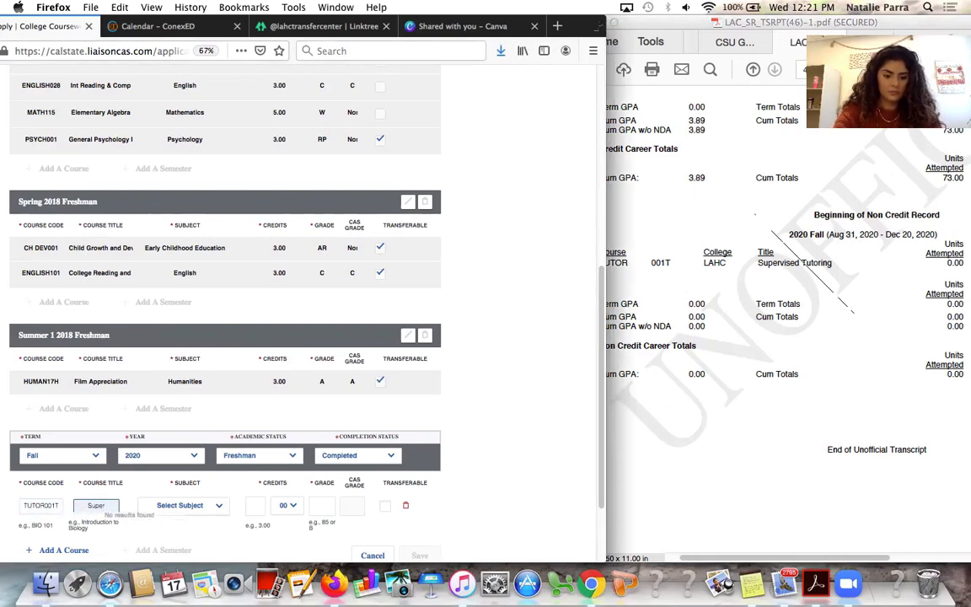
text(vised Tu)
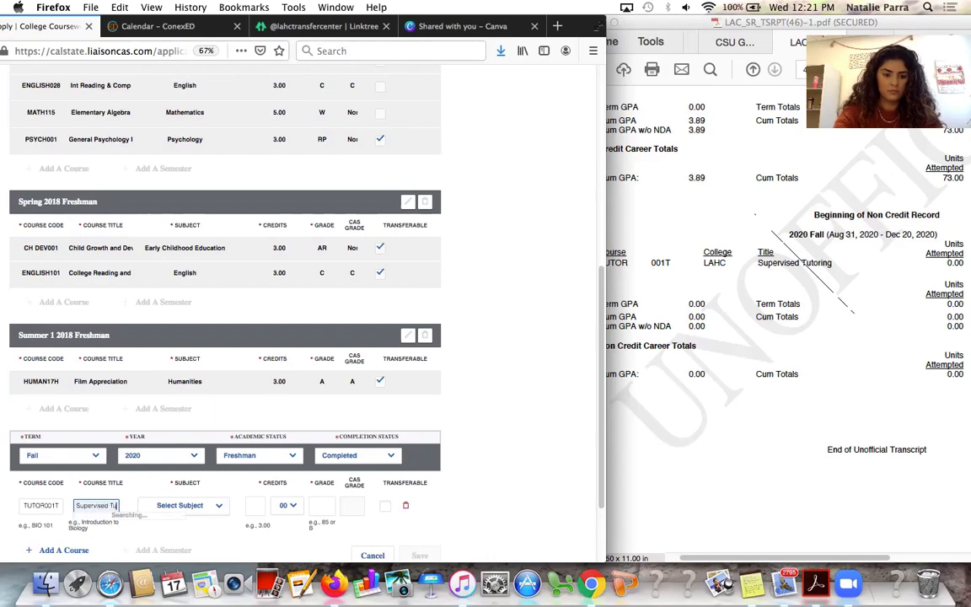
text(toring)
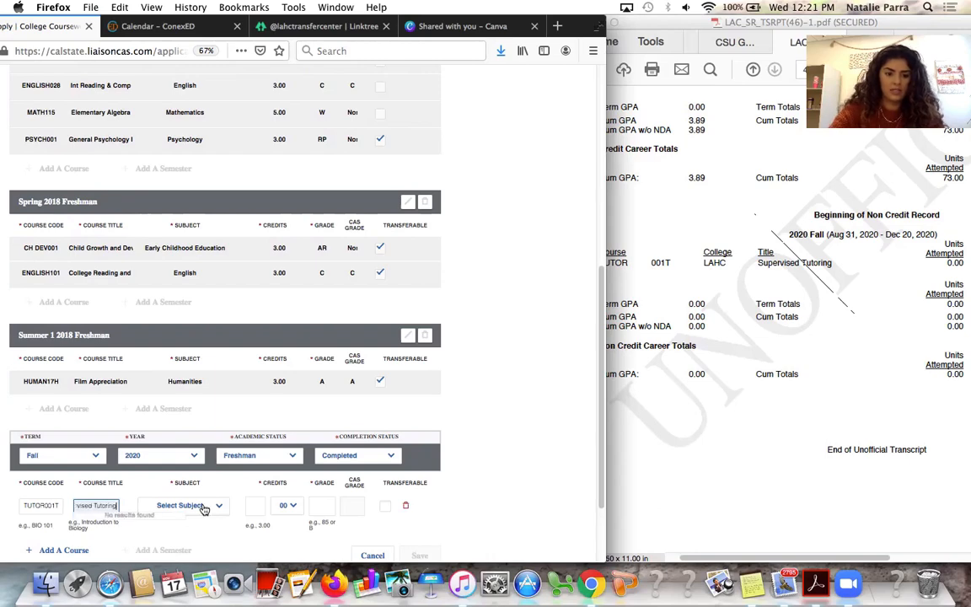
Set subject Special Topics, 0 credits and grade NG for the tutoring course
click(183, 504)
text(spe)
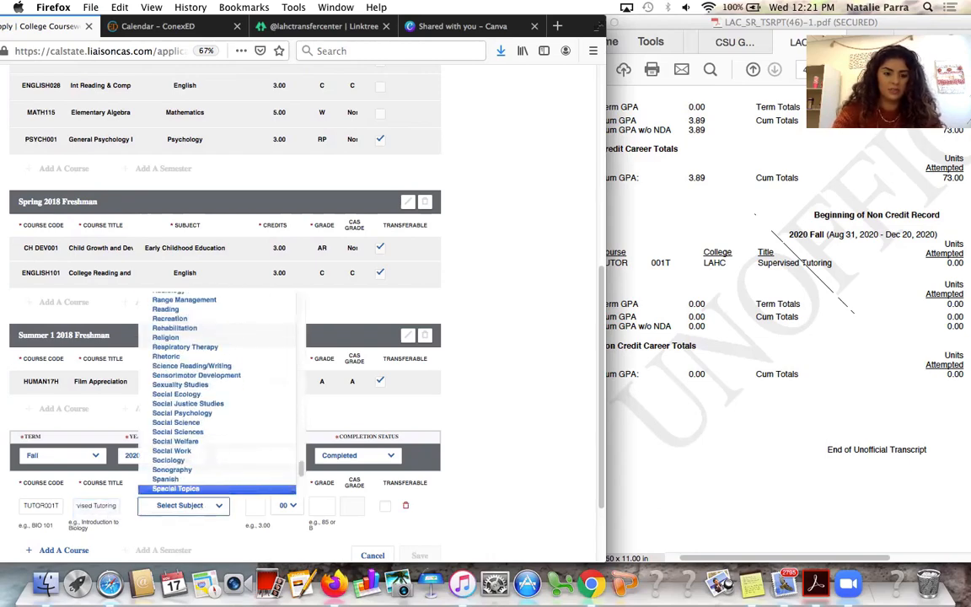
key(Return)
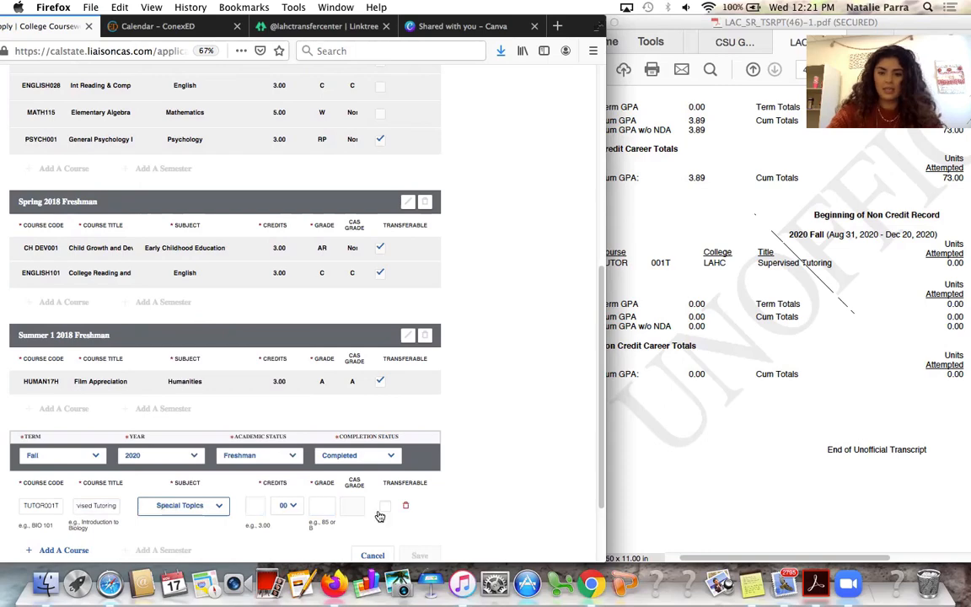
click(254, 506)
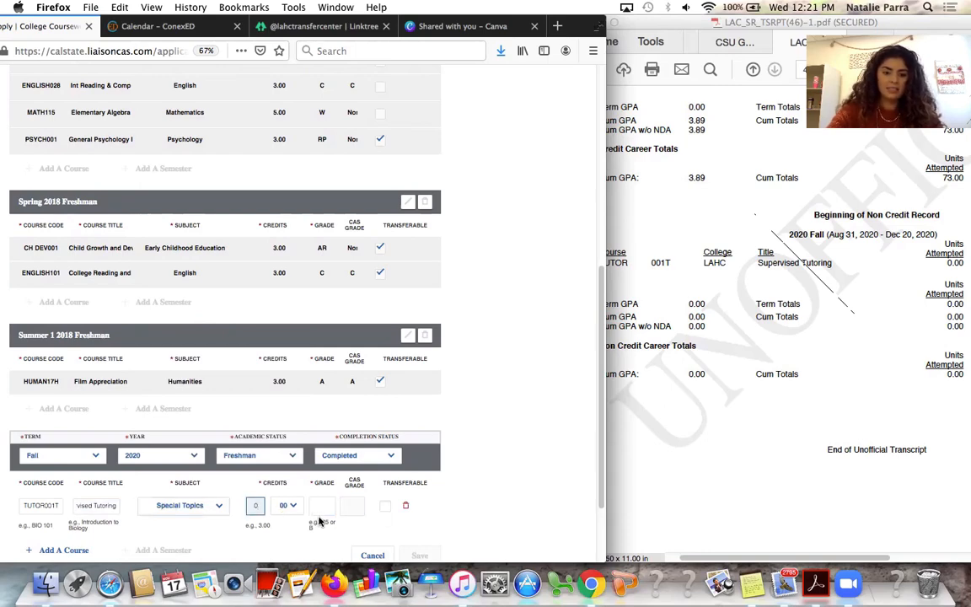
click(740, 466)
scroll(741, 466, right, 5)
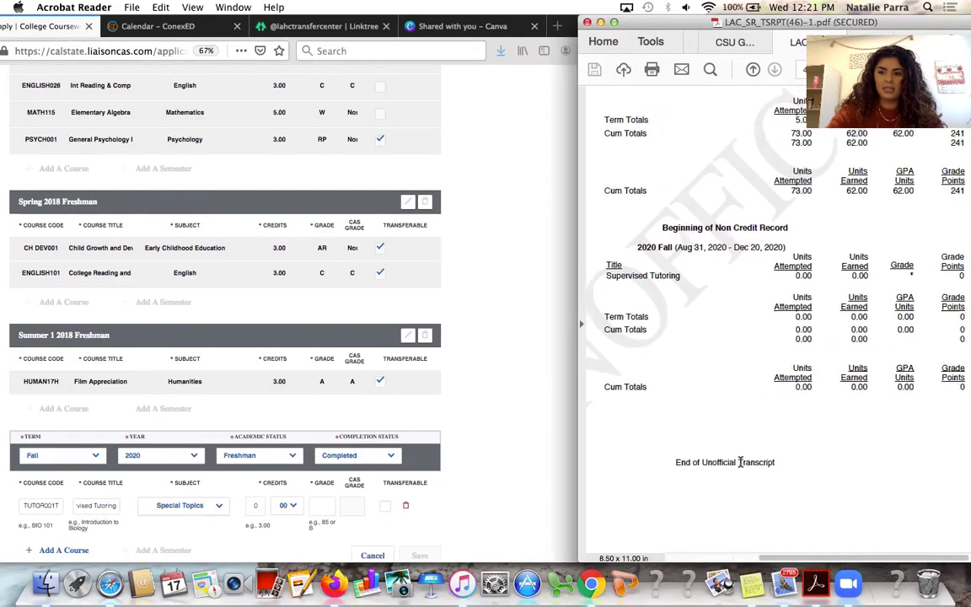
click(326, 502)
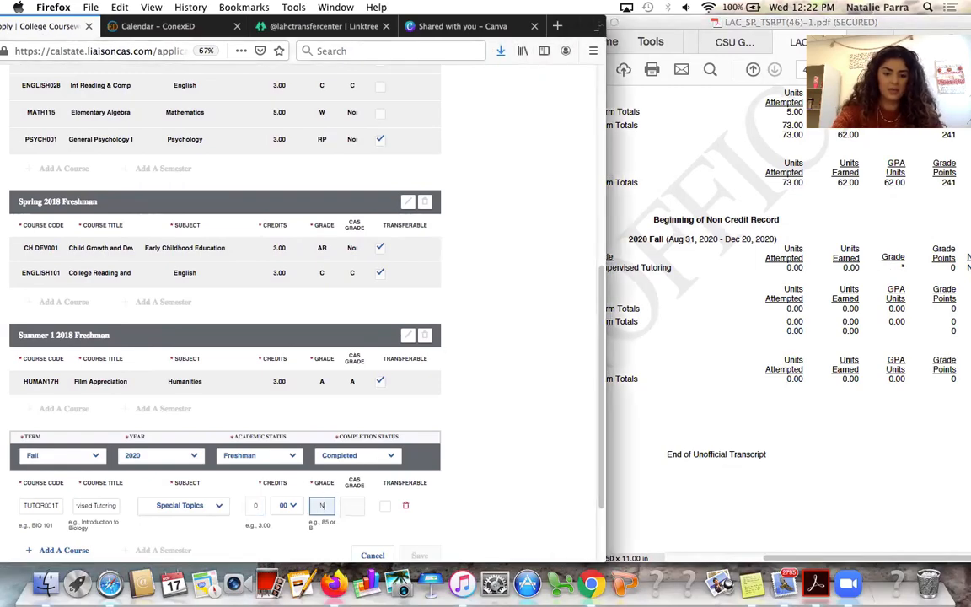
click(505, 513)
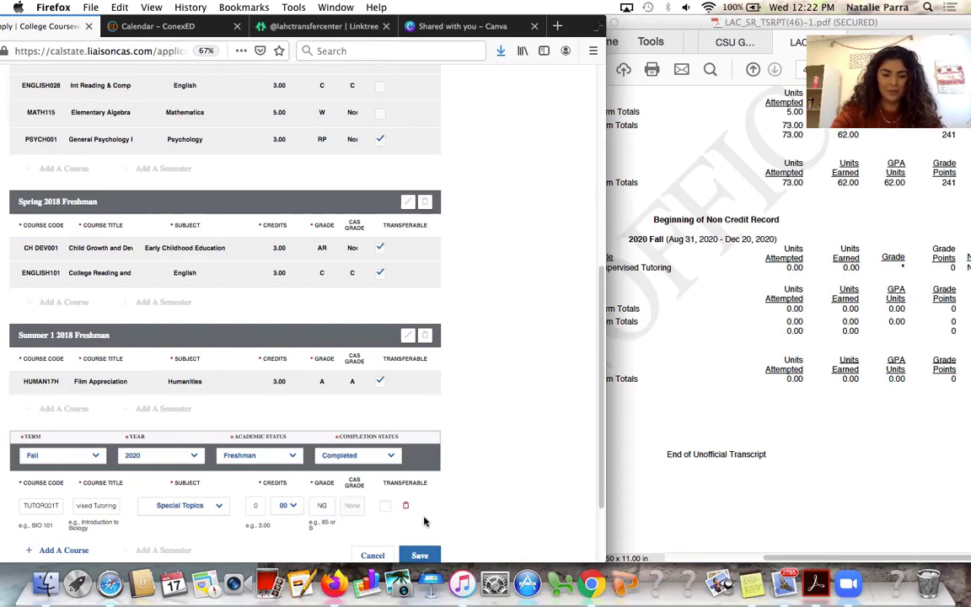
Review the transcript and save the Fall 2020 semester with its course
scroll(437, 488, down, 2)
click(747, 271)
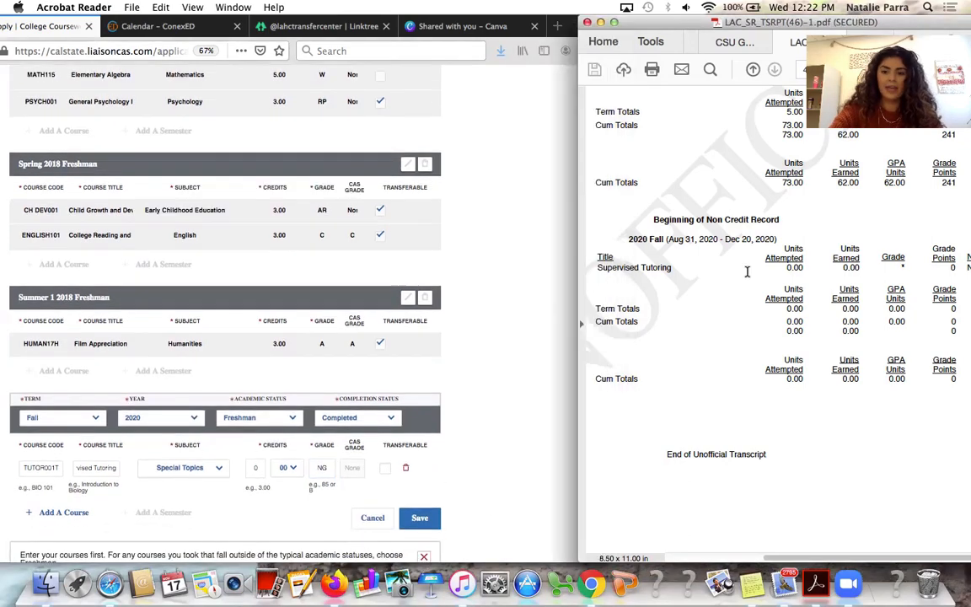
scroll(742, 270, left, 5)
scroll(741, 271, left, 2)
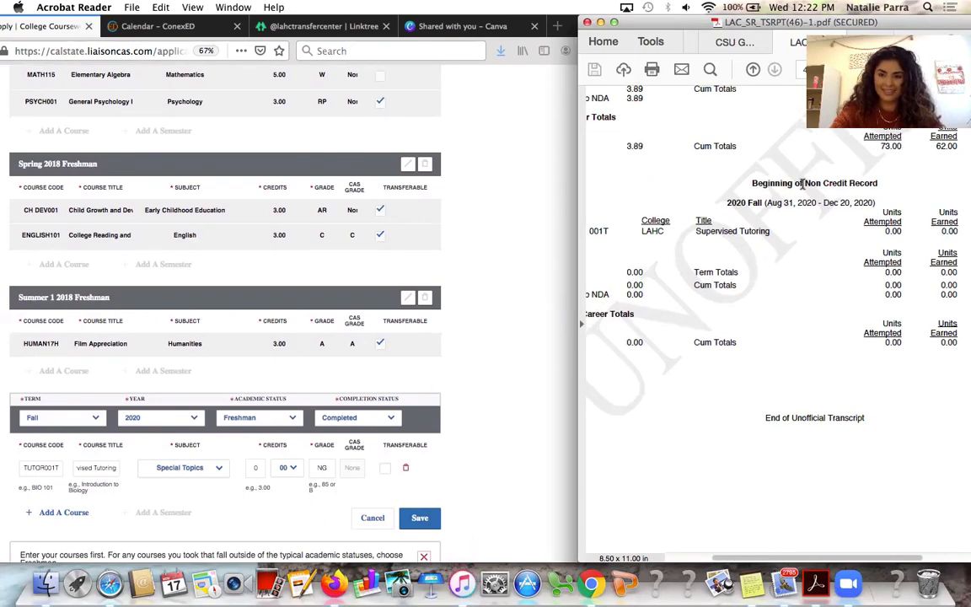
click(424, 519)
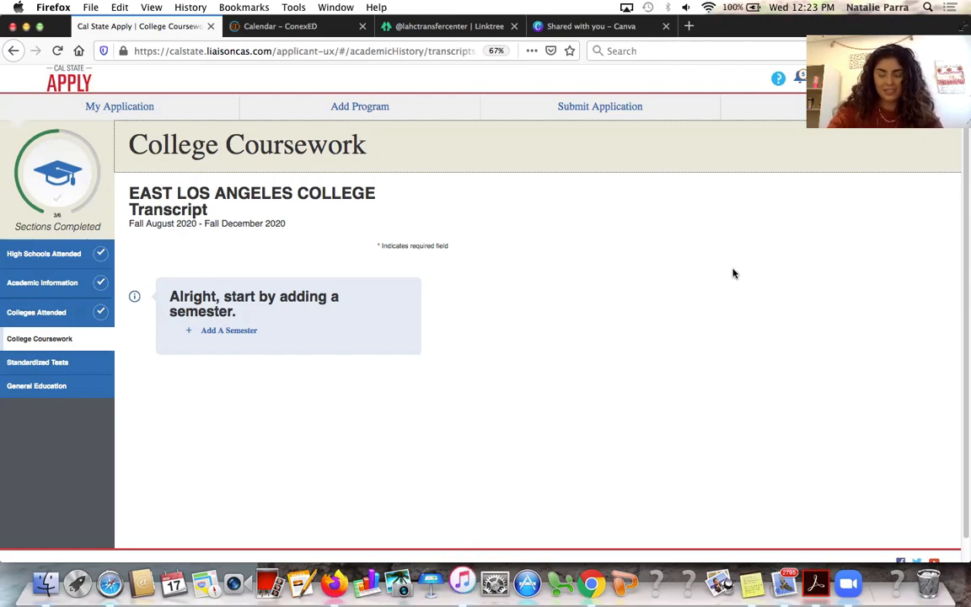
Add a new Fall 2020 term to the East Los Angeles College transcript, Sophomore, Completed
click(229, 332)
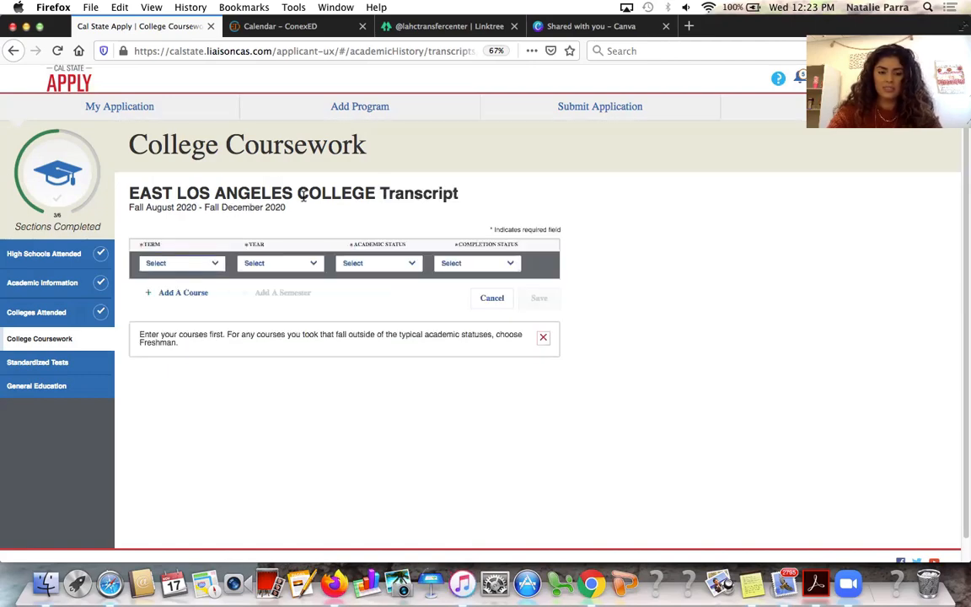
click(210, 265)
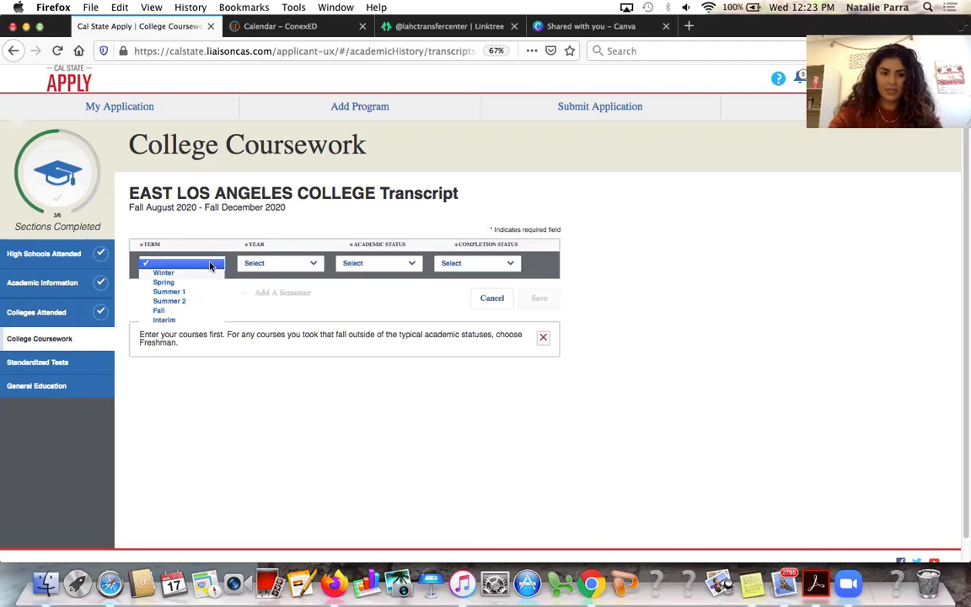
click(204, 282)
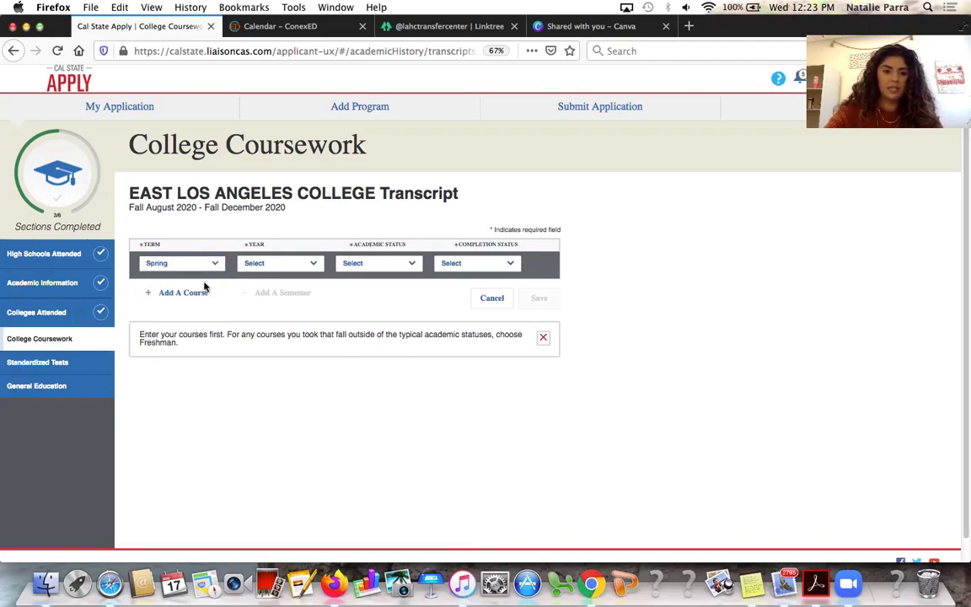
click(259, 267)
click(266, 275)
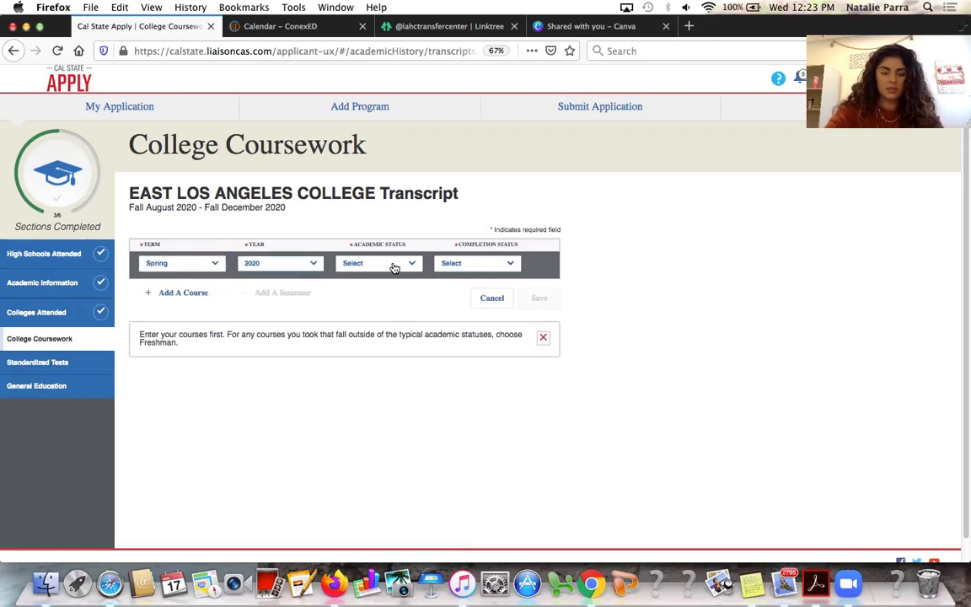
click(392, 266)
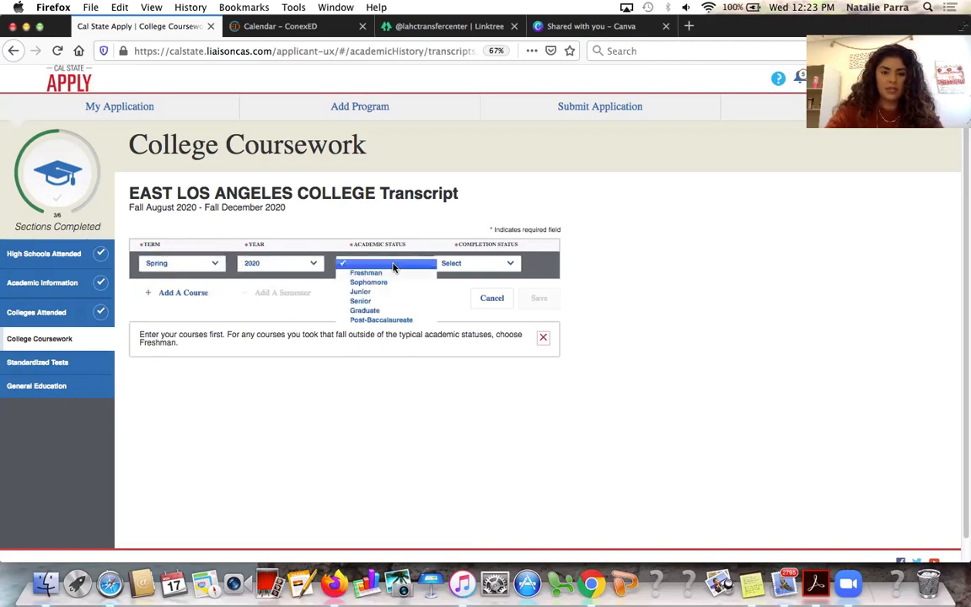
click(293, 269)
click(291, 268)
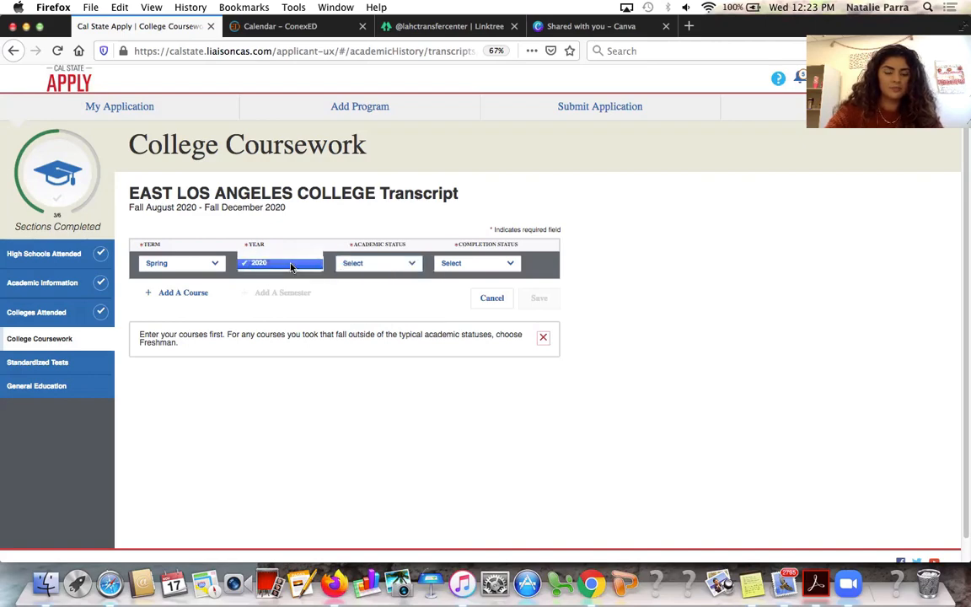
click(337, 241)
click(189, 267)
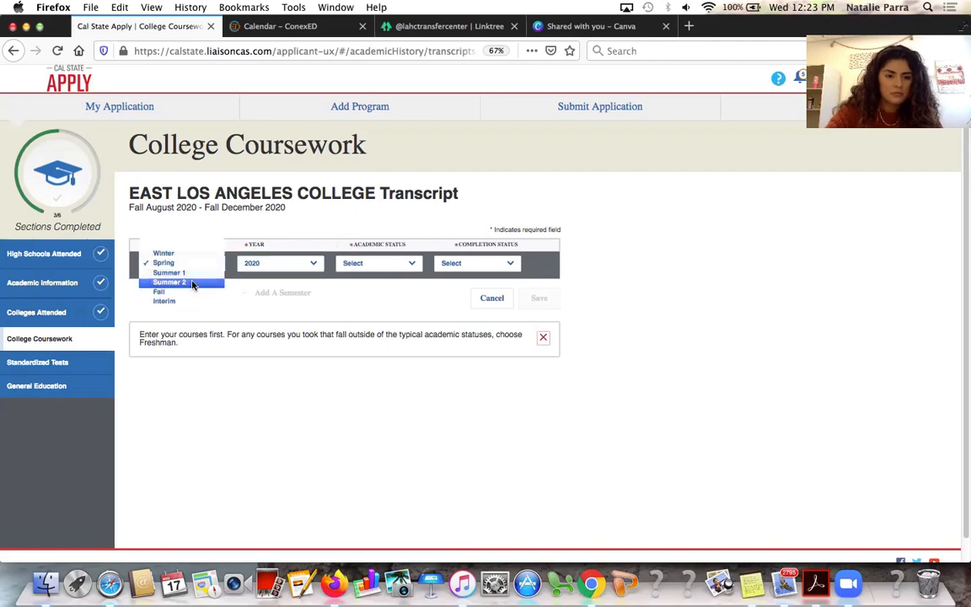
click(191, 293)
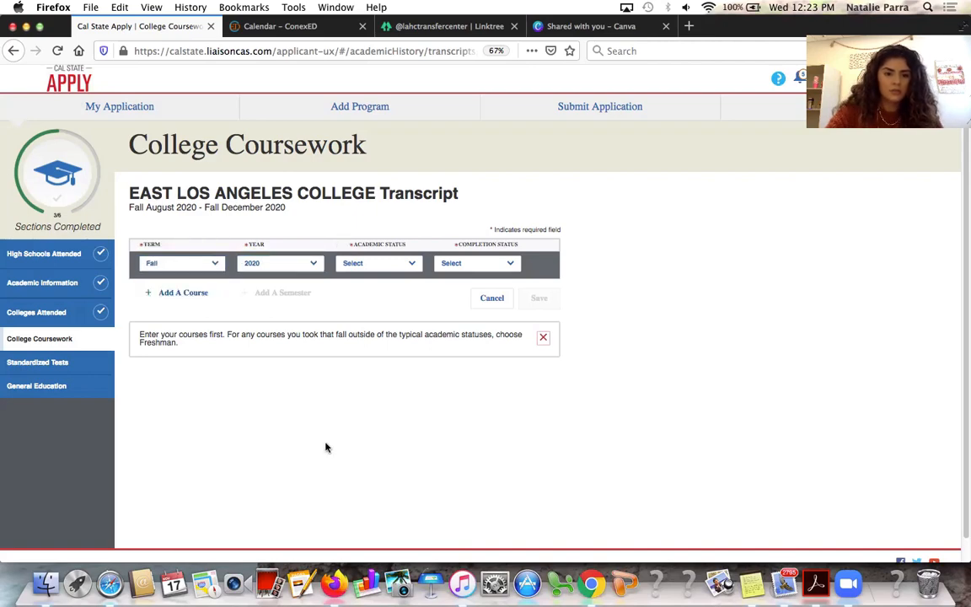
click(367, 269)
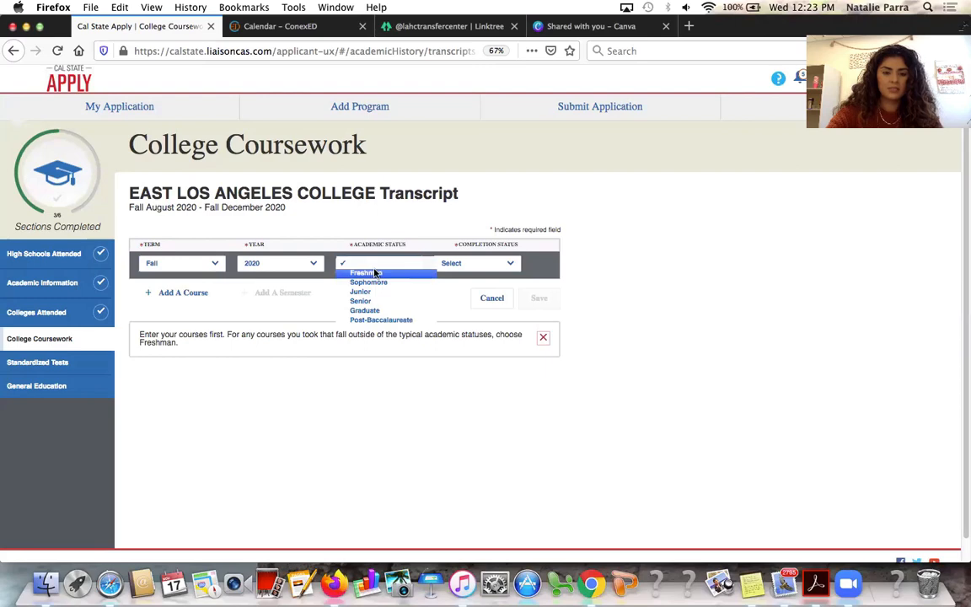
click(383, 283)
click(466, 265)
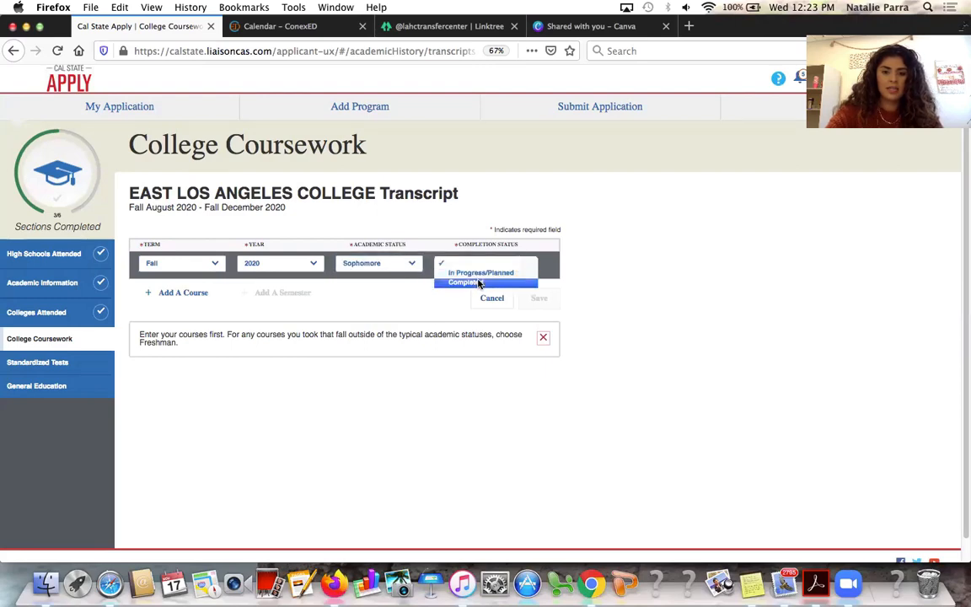
click(462, 278)
Add course SPANISH001 Elementary Spanish I, subject Spanish, grade EW, and save the term
click(183, 293)
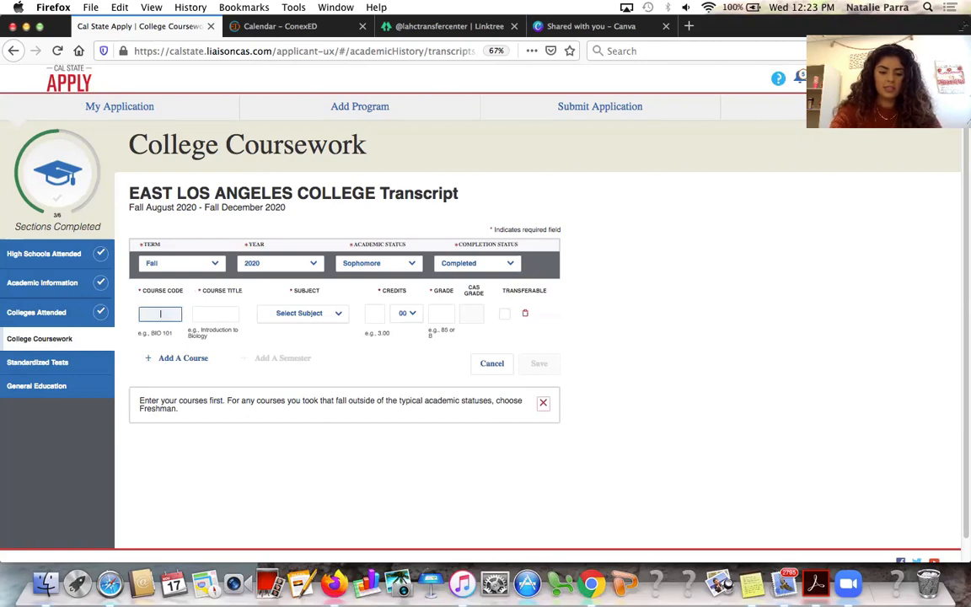
text(SPANISH)
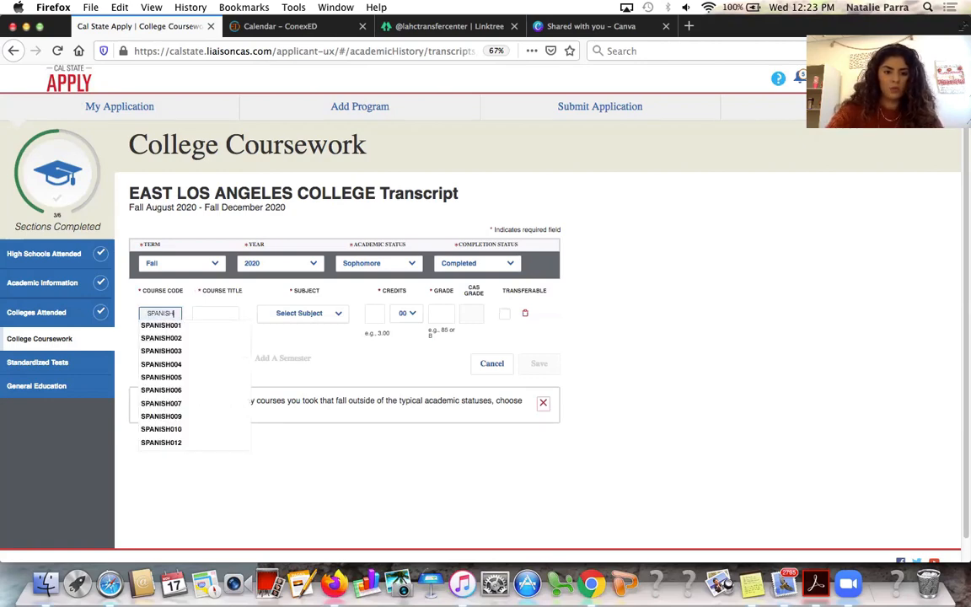
click(173, 328)
click(316, 313)
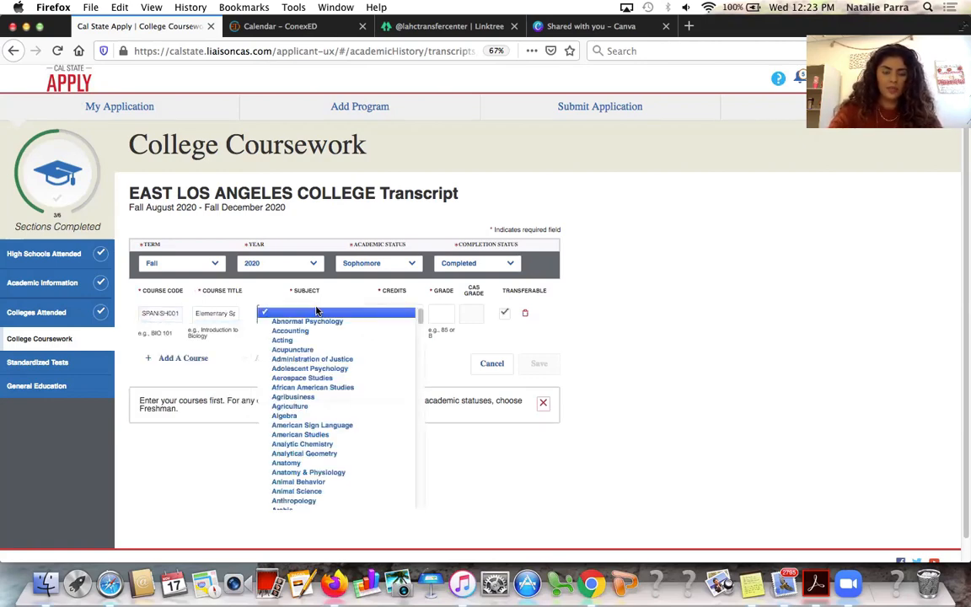
text(spa)
key(Return)
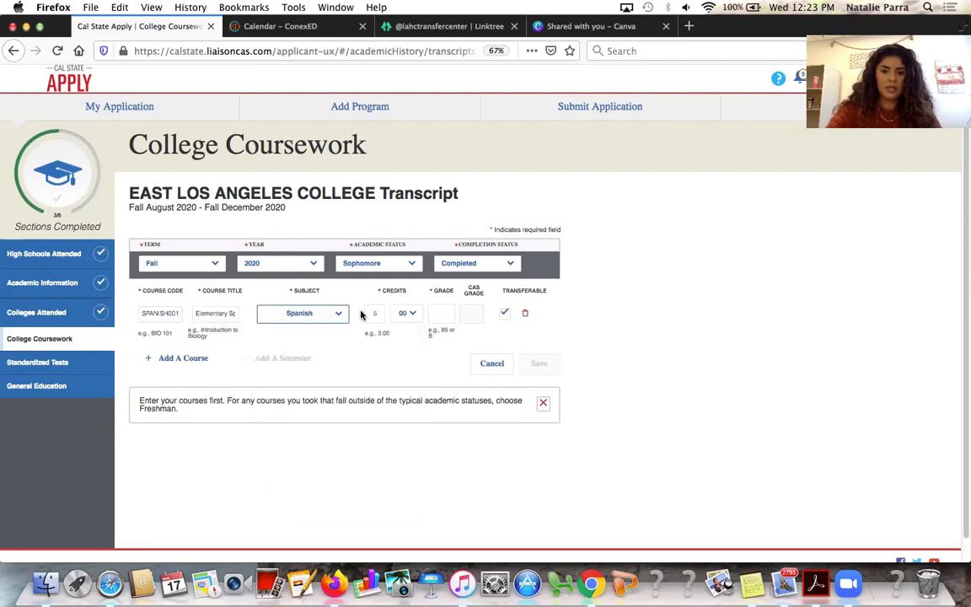
click(441, 314)
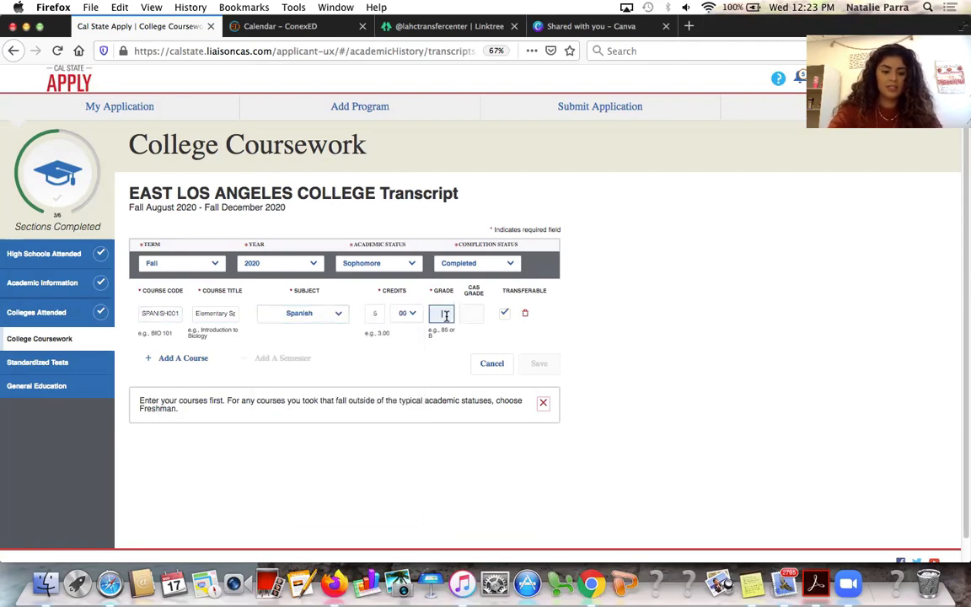
text(EW)
key(Tab)
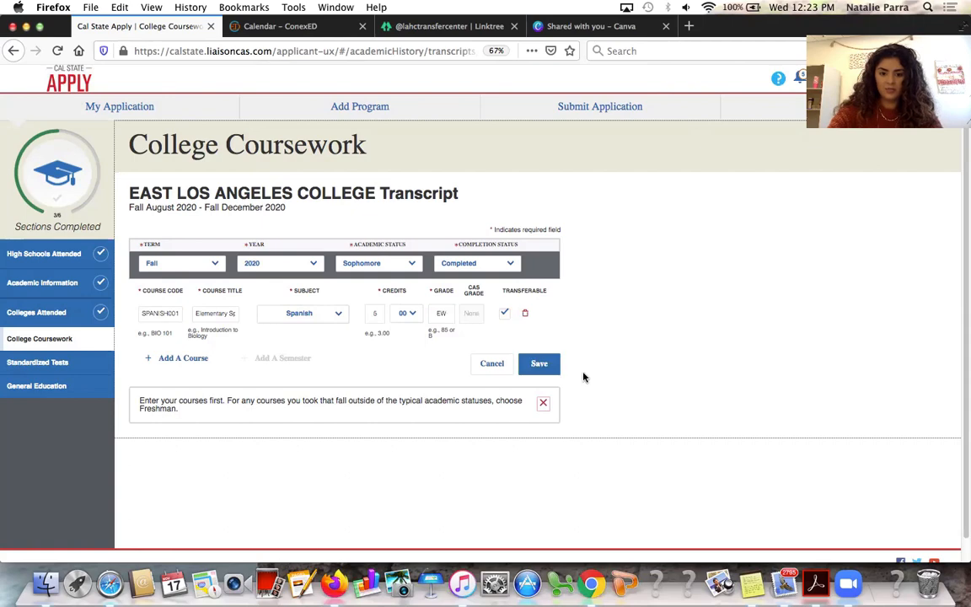
click(540, 363)
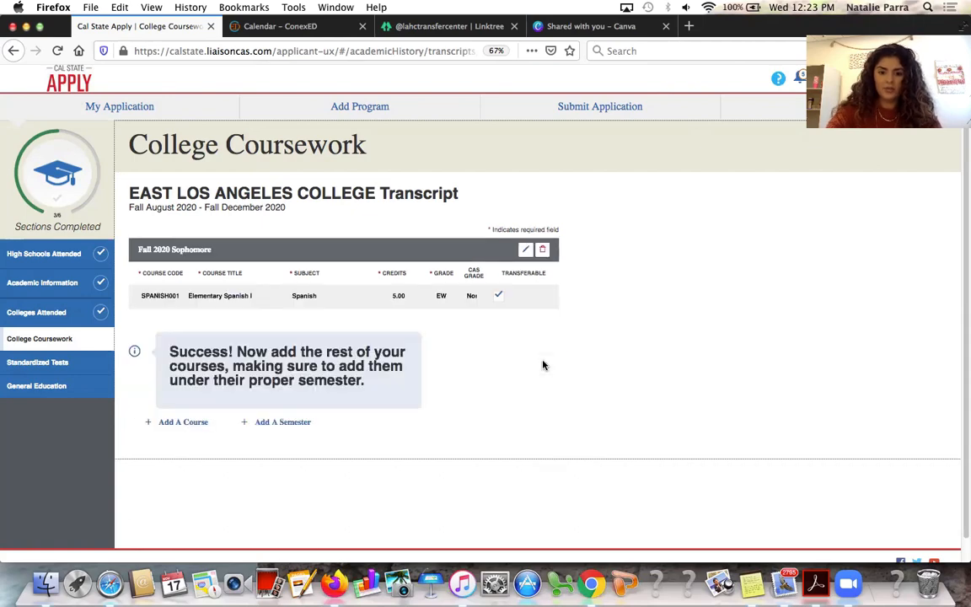
Confirm the transcript is finished and save it to complete College Coursework
click(78, 340)
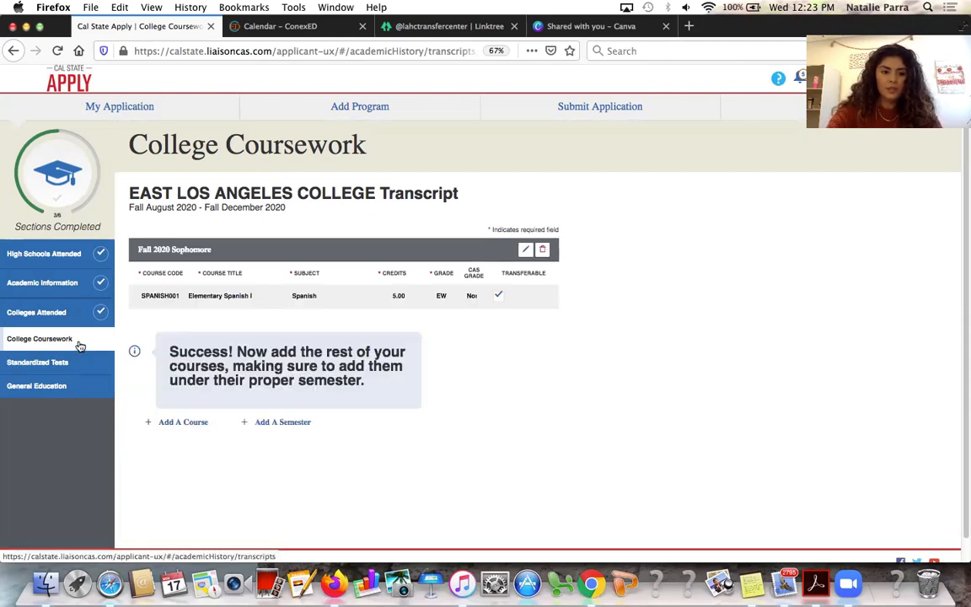
scroll(436, 361, down, 5)
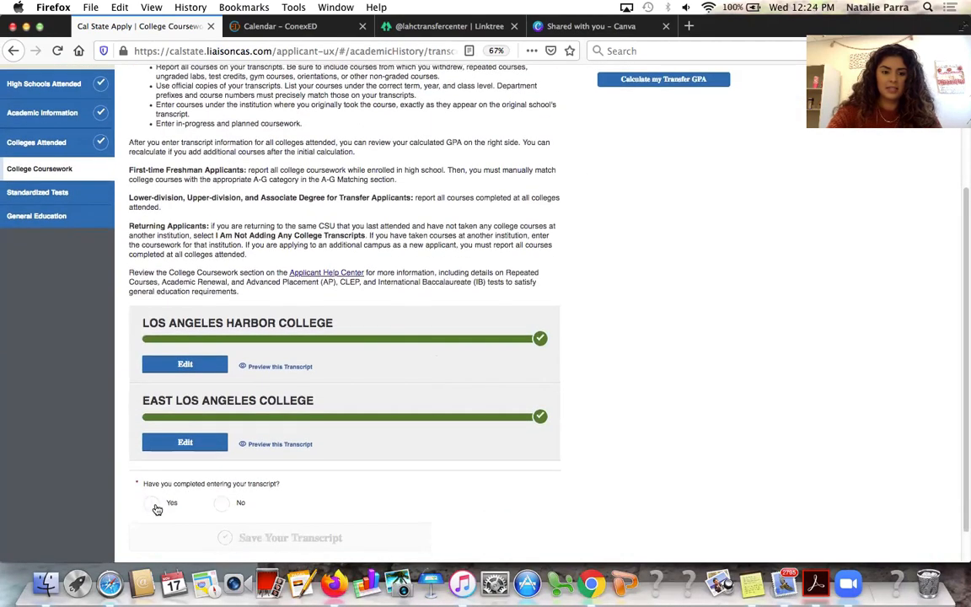
click(160, 504)
scroll(229, 520, down, 1)
click(248, 504)
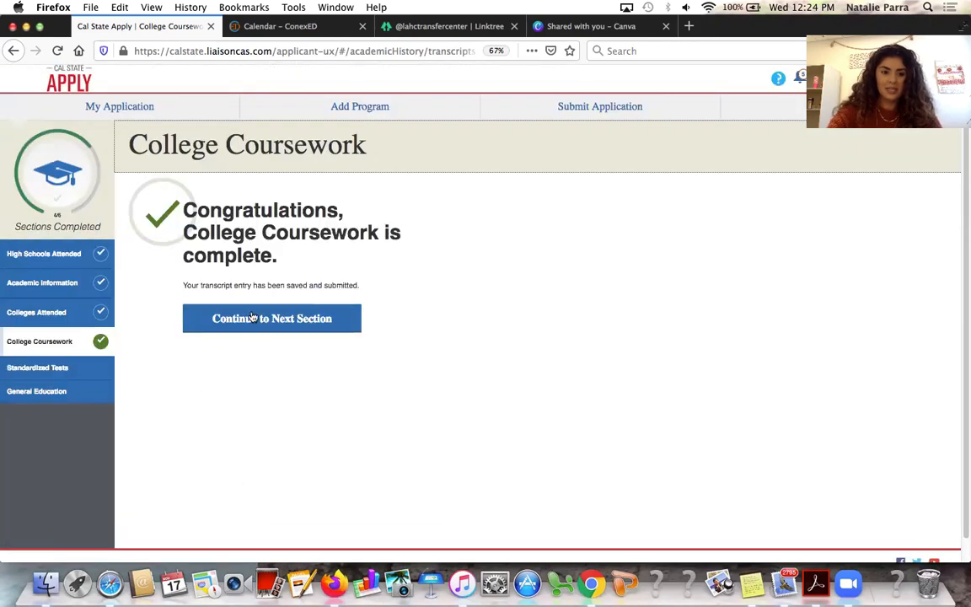
click(258, 319)
Start a new AP test score entry for AP Spanish Language and Culture
scroll(375, 483, down, 2)
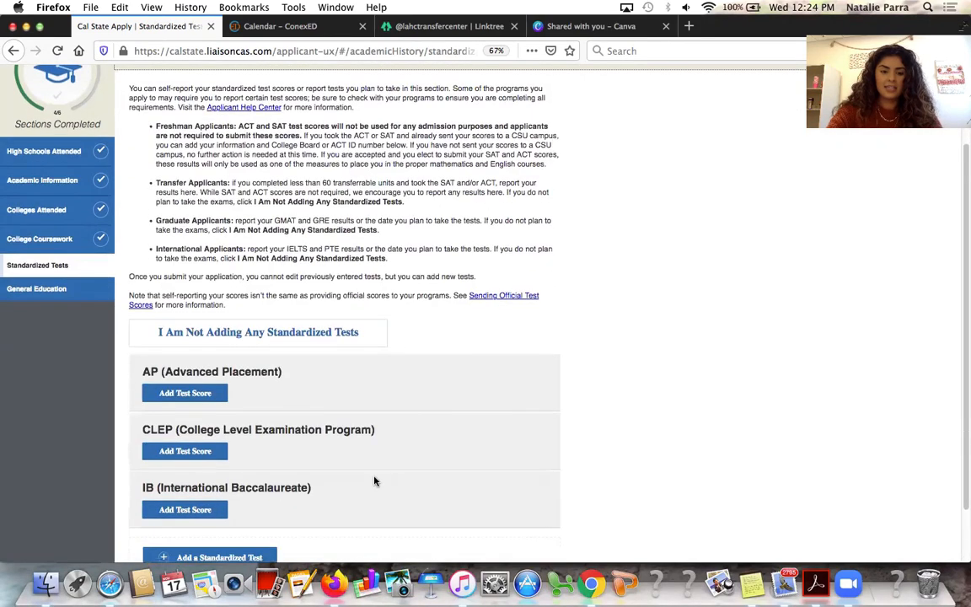
click(198, 393)
click(221, 259)
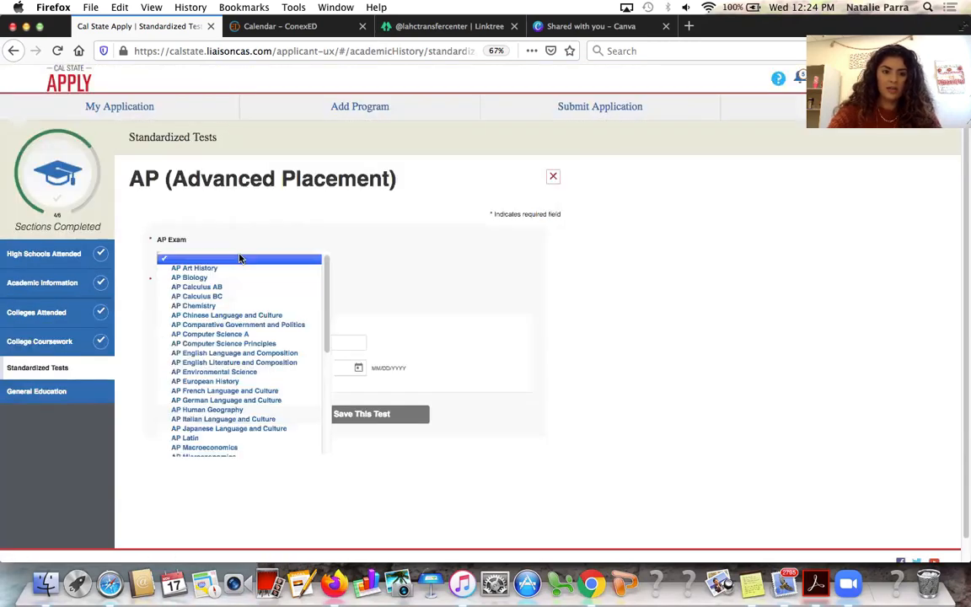
scroll(245, 340, down, 1)
scroll(244, 340, down, 3)
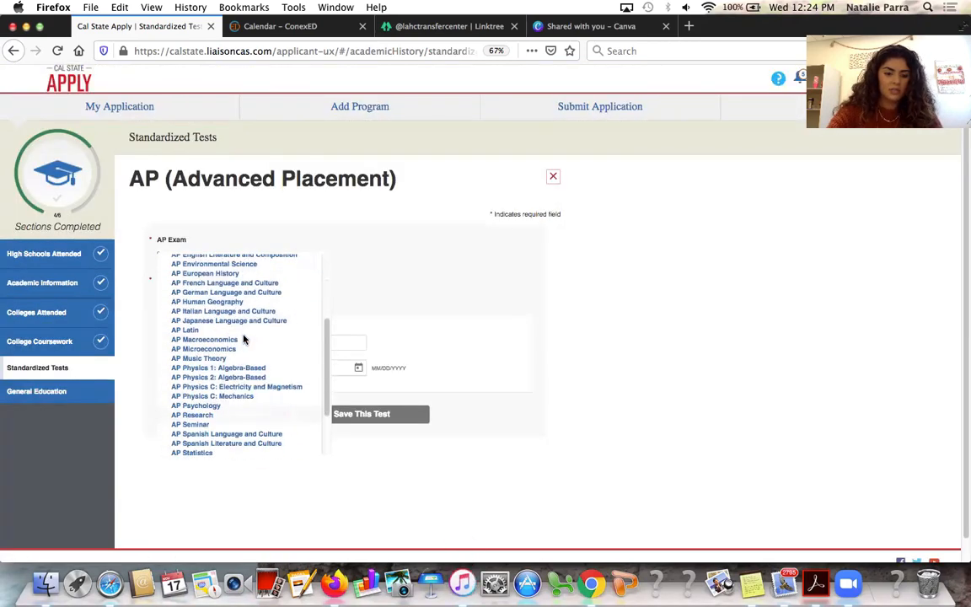
scroll(237, 426, down, 1)
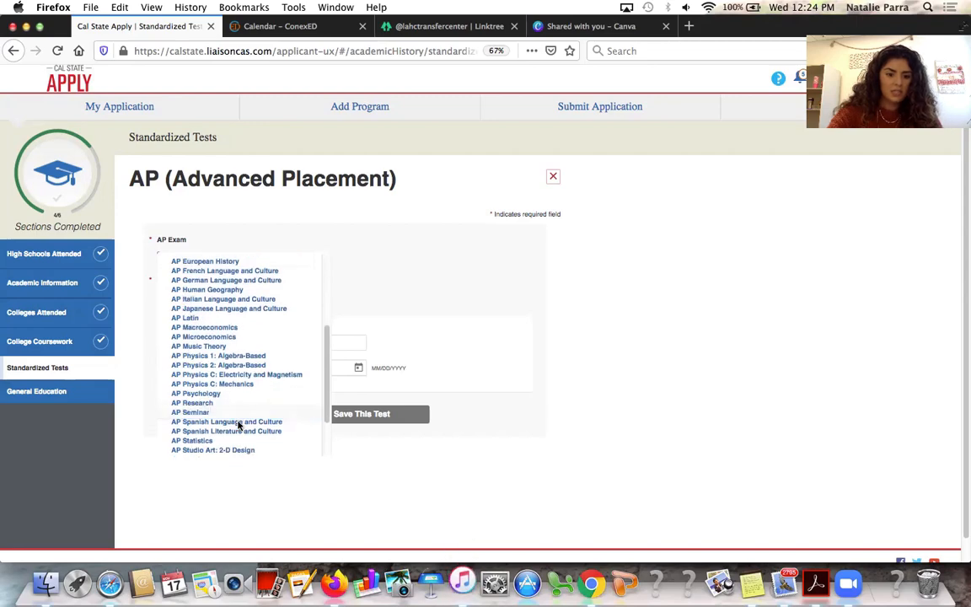
click(238, 423)
Mark the exam as taken on 05/13/2020 with score 3 and save the test
click(180, 300)
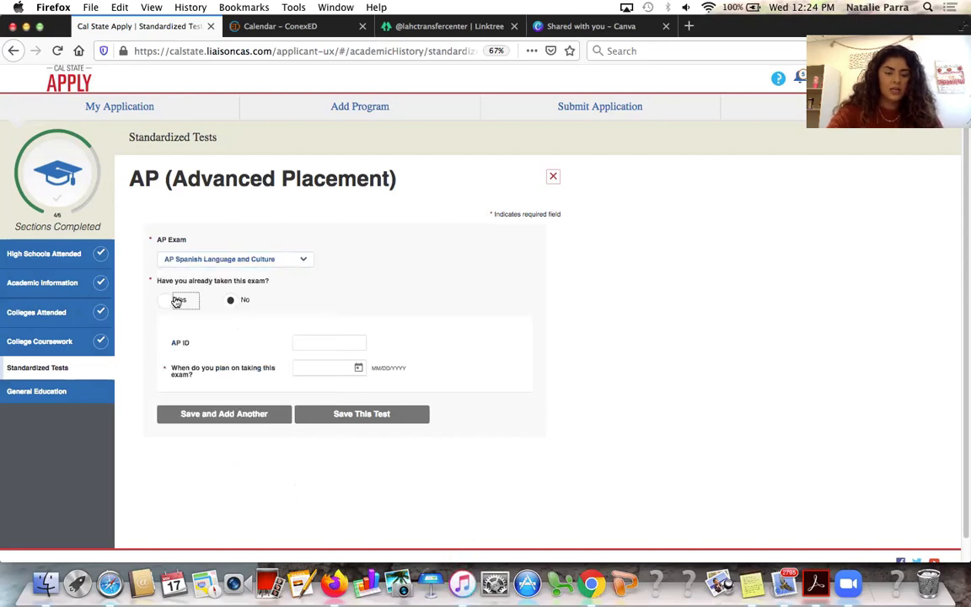
click(309, 345)
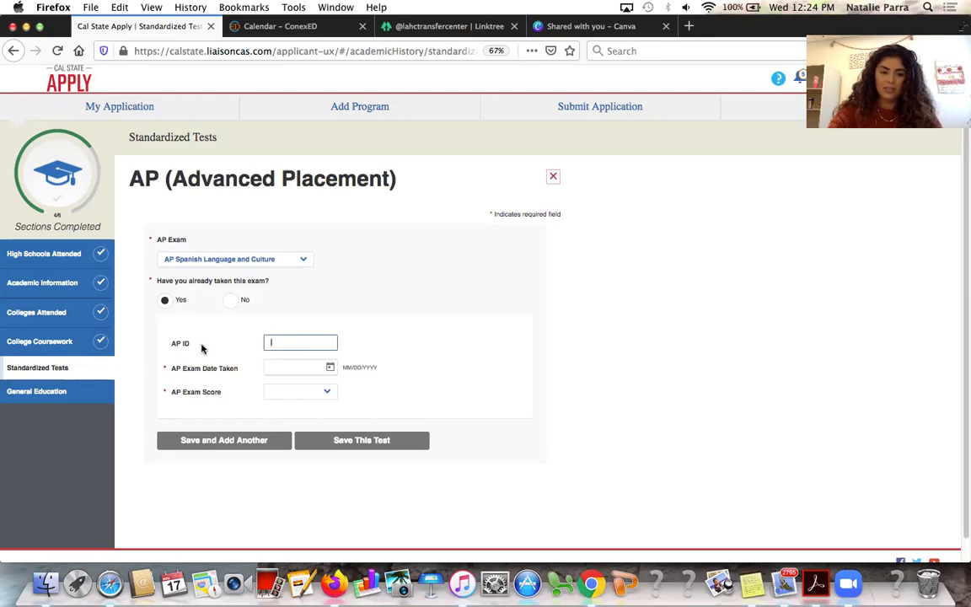
click(330, 367)
scroll(317, 436, up, 10)
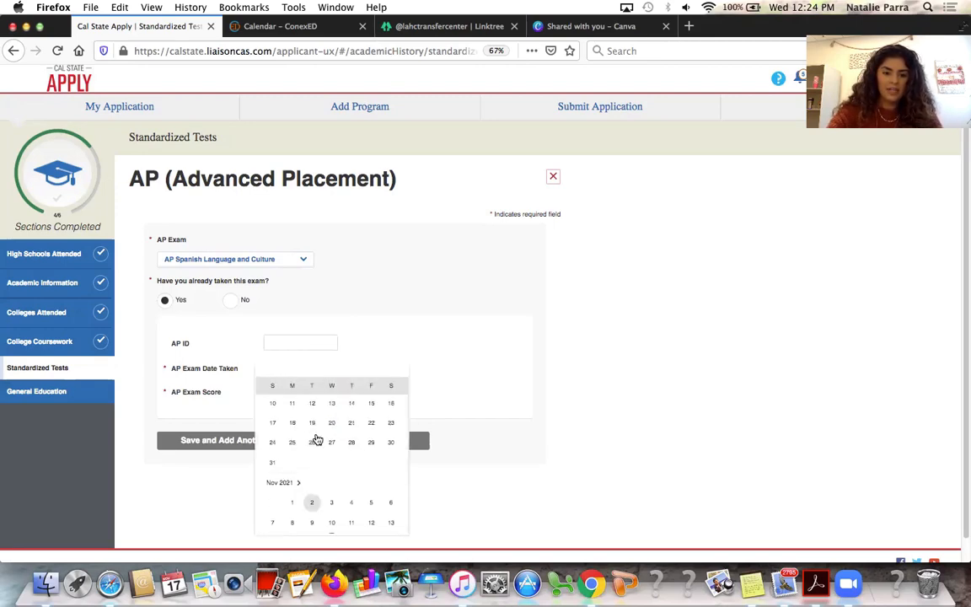
scroll(316, 438, up, 15)
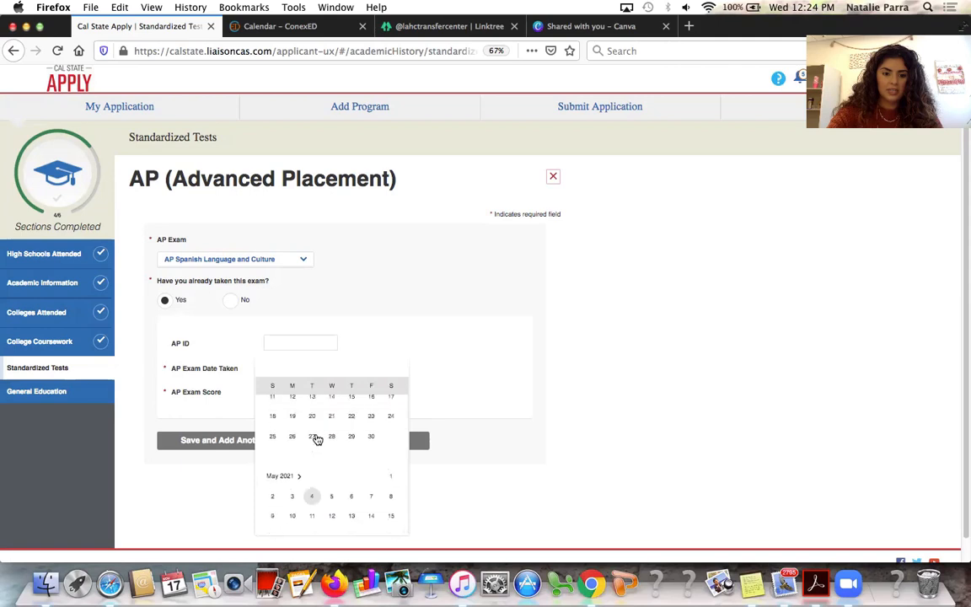
scroll(316, 438, up, 3)
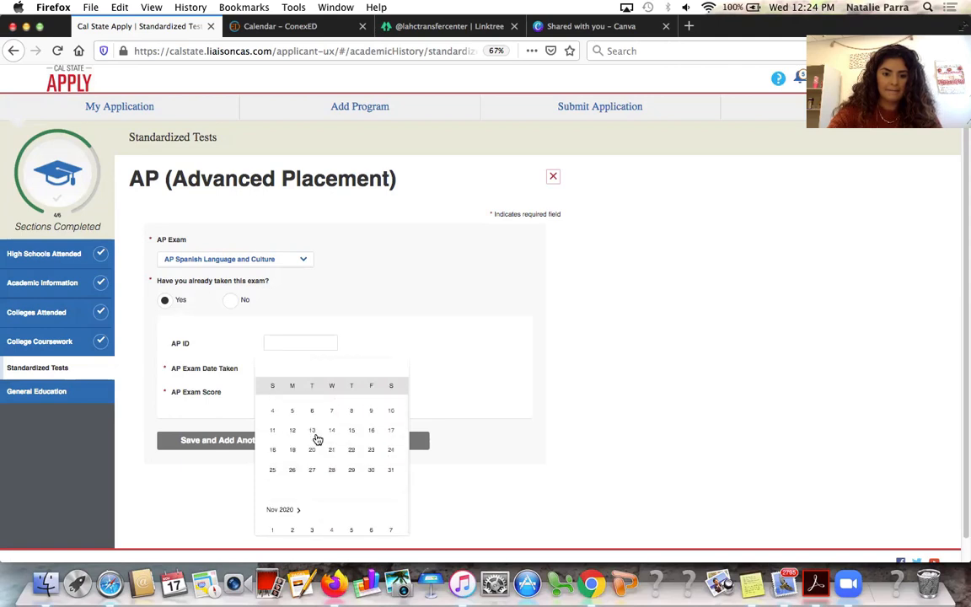
scroll(317, 438, down, 8)
scroll(317, 437, up, 12)
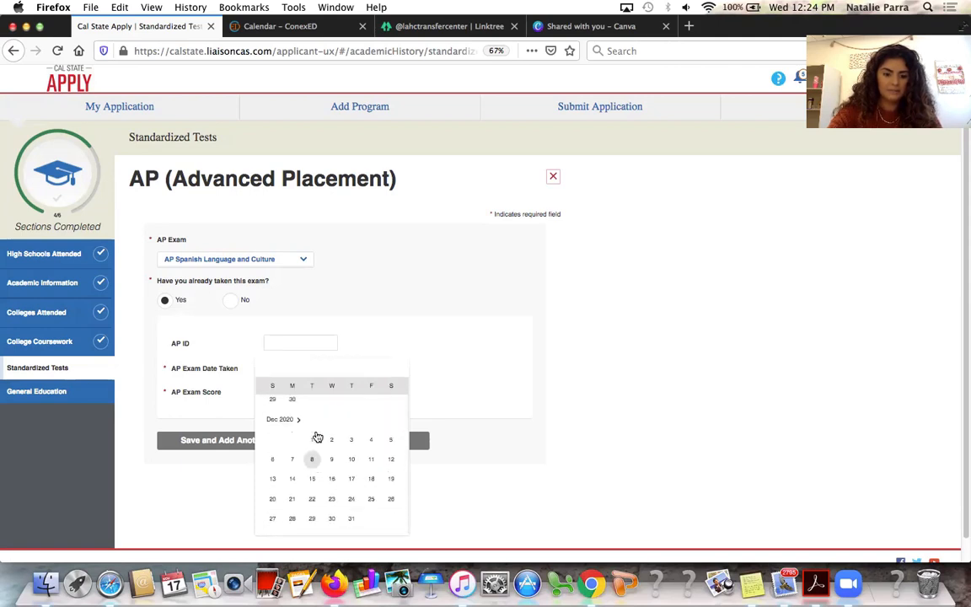
scroll(316, 435, up, 5)
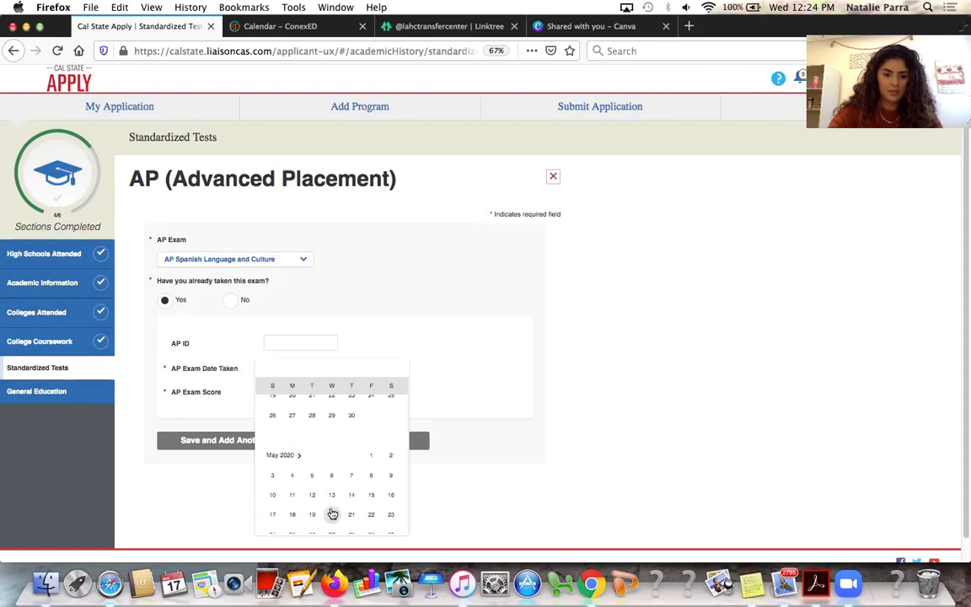
click(331, 494)
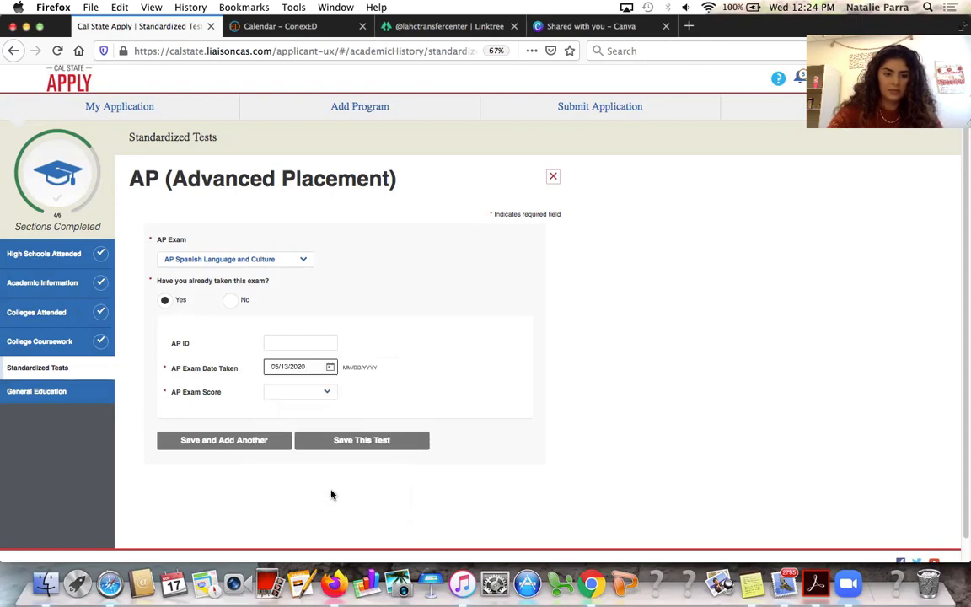
click(325, 393)
click(329, 420)
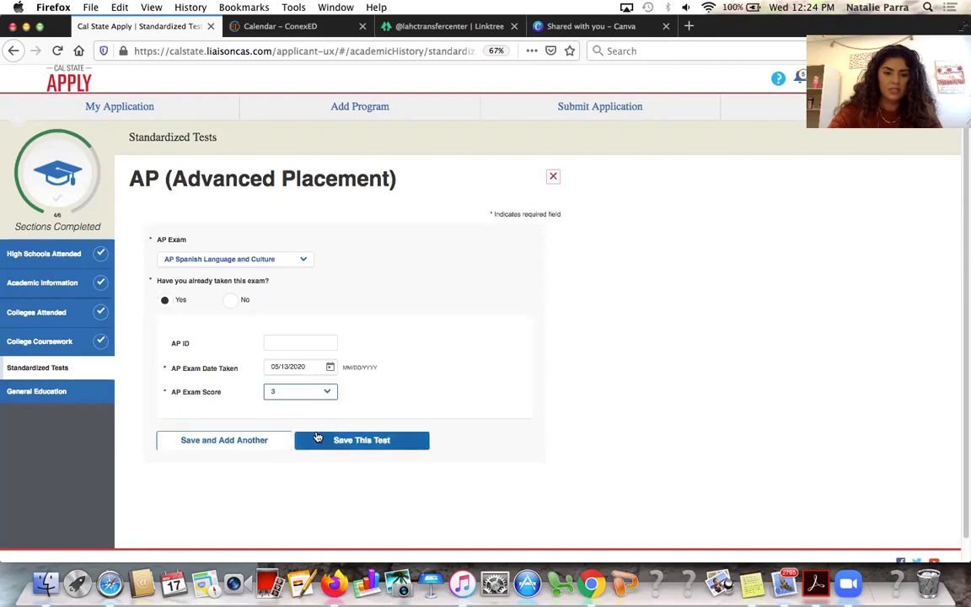
click(253, 447)
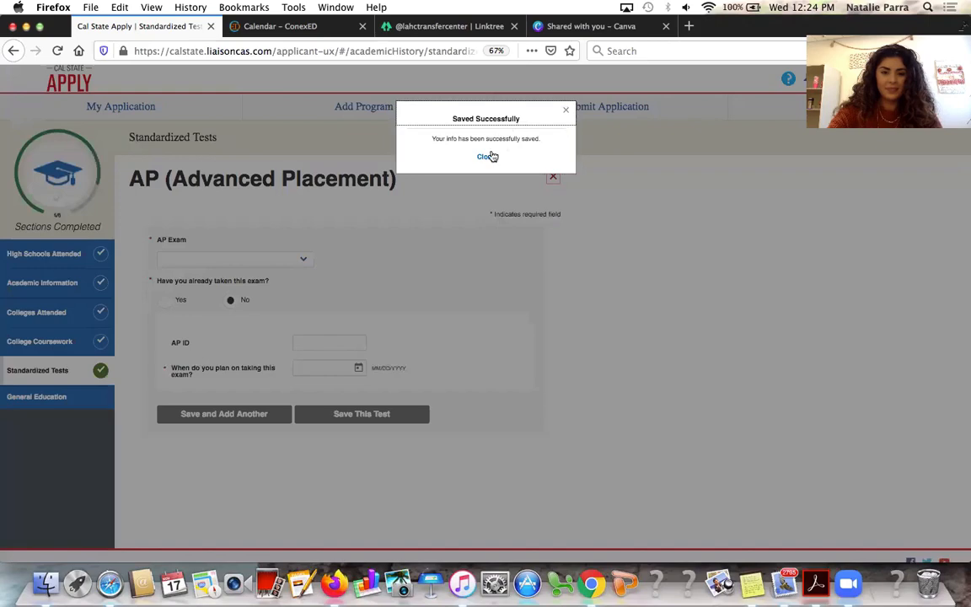
Start a second AP entry for AP English Language and Composition, marked as already taken
click(489, 156)
click(292, 262)
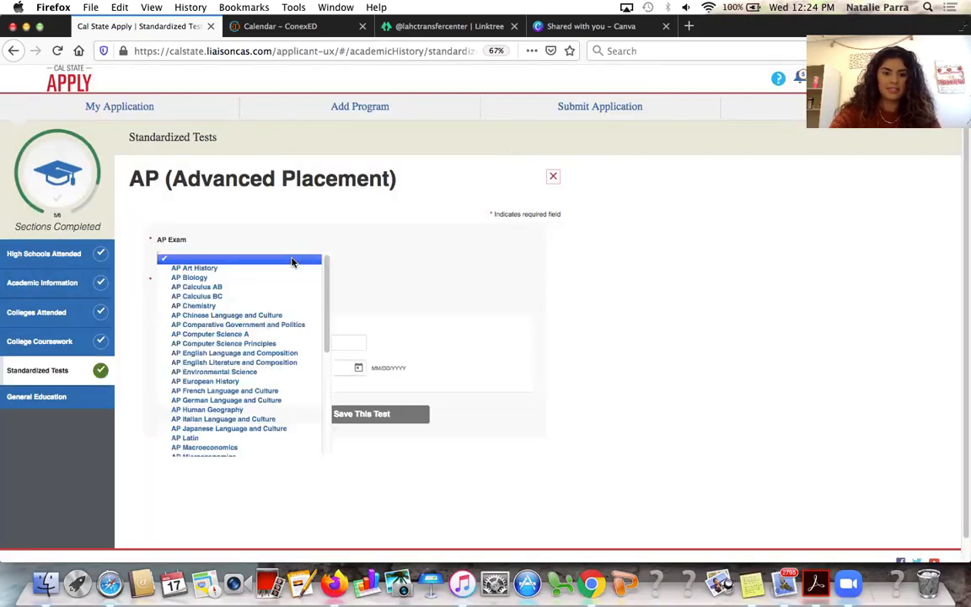
scroll(287, 324, down, 5)
scroll(283, 332, up, 5)
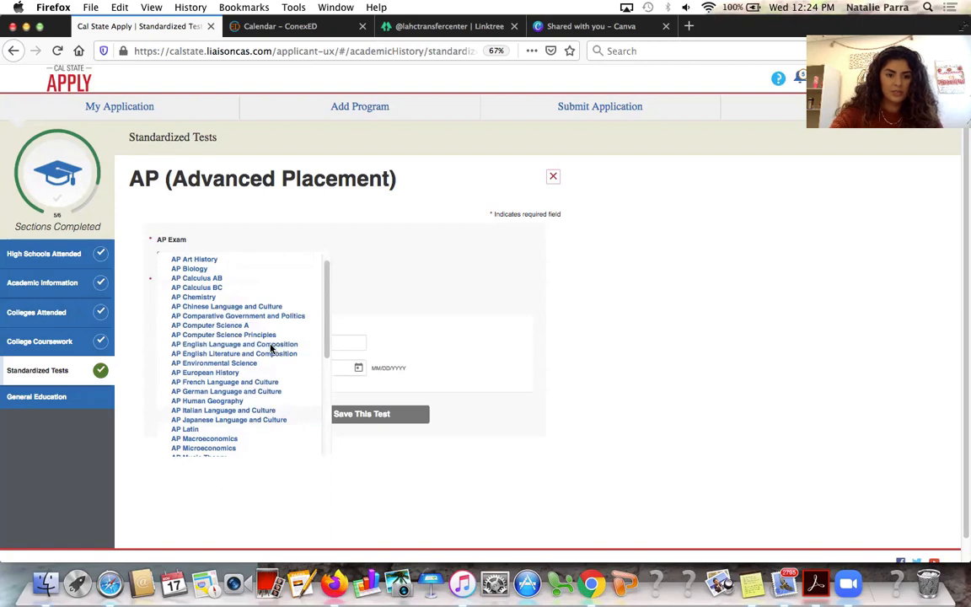
click(274, 344)
click(181, 301)
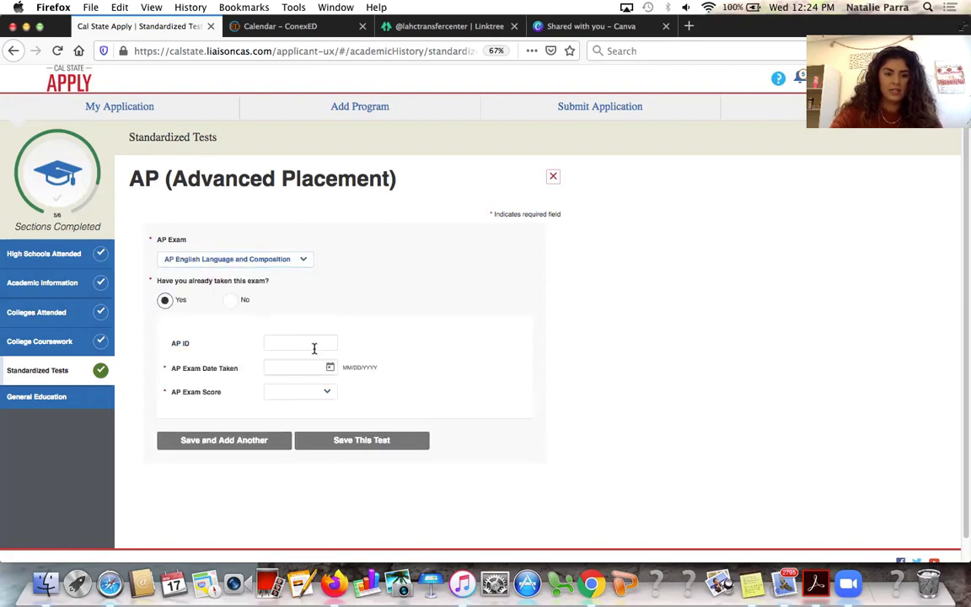
Set the exam date to 05/13/2020, score 4, and save the test
click(320, 371)
scroll(350, 433, up, 3)
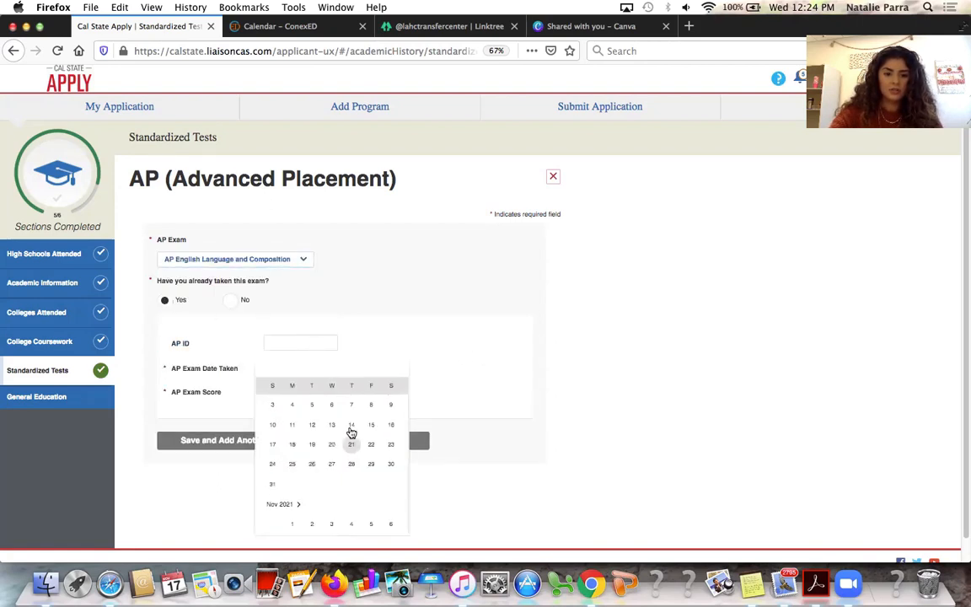
scroll(351, 432, up, 10)
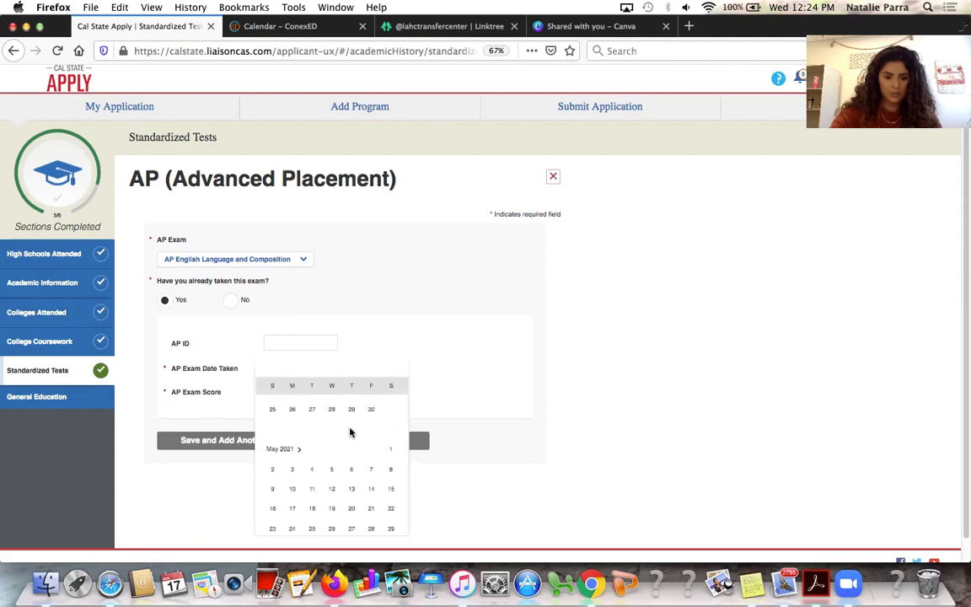
scroll(350, 432, up, 8)
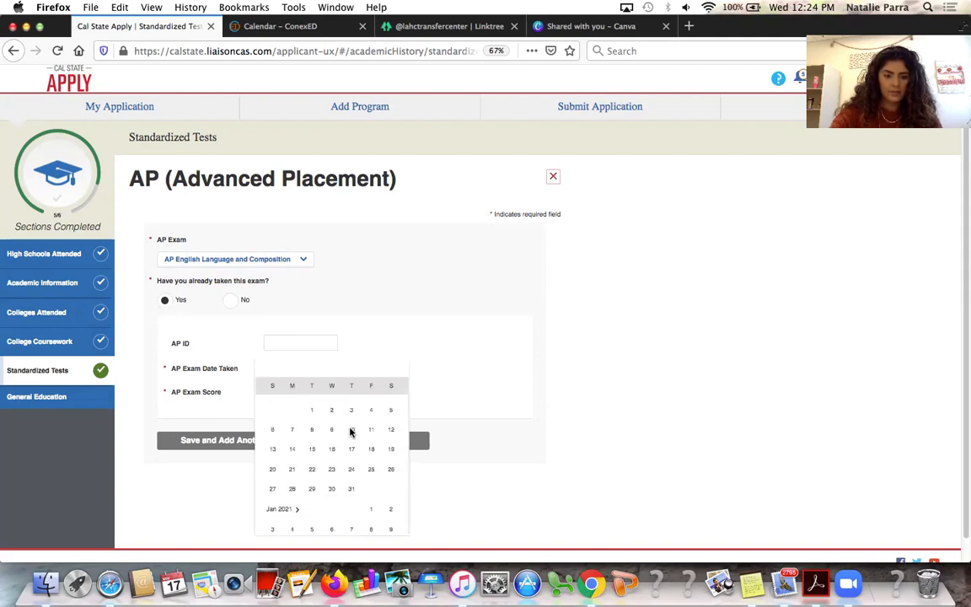
scroll(351, 433, up, 8)
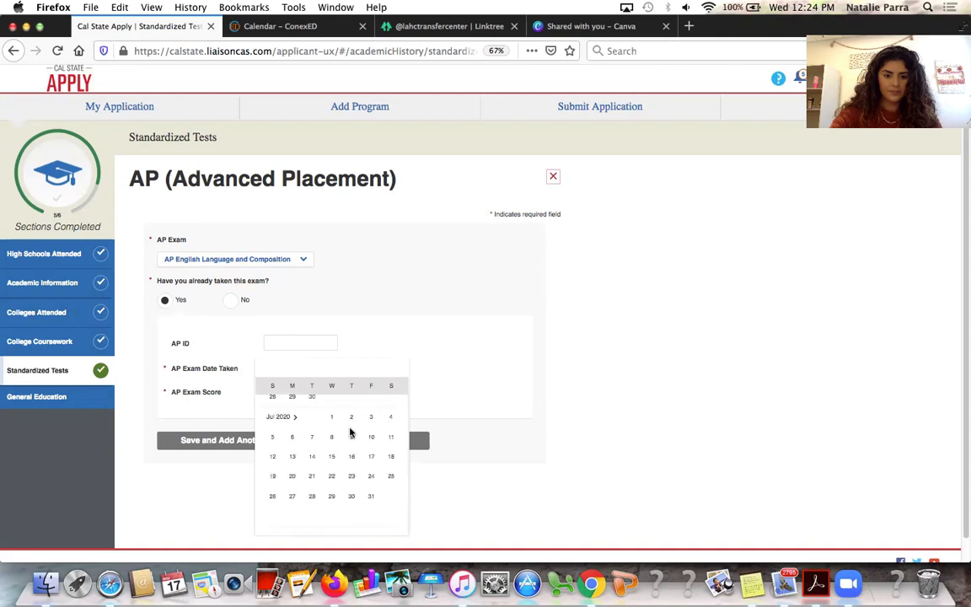
scroll(351, 432, up, 4)
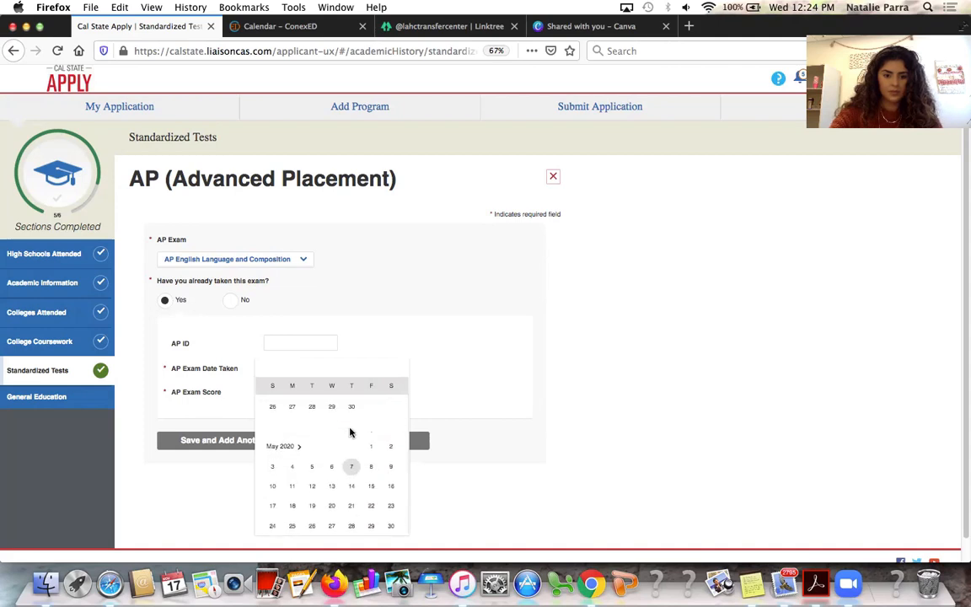
click(332, 468)
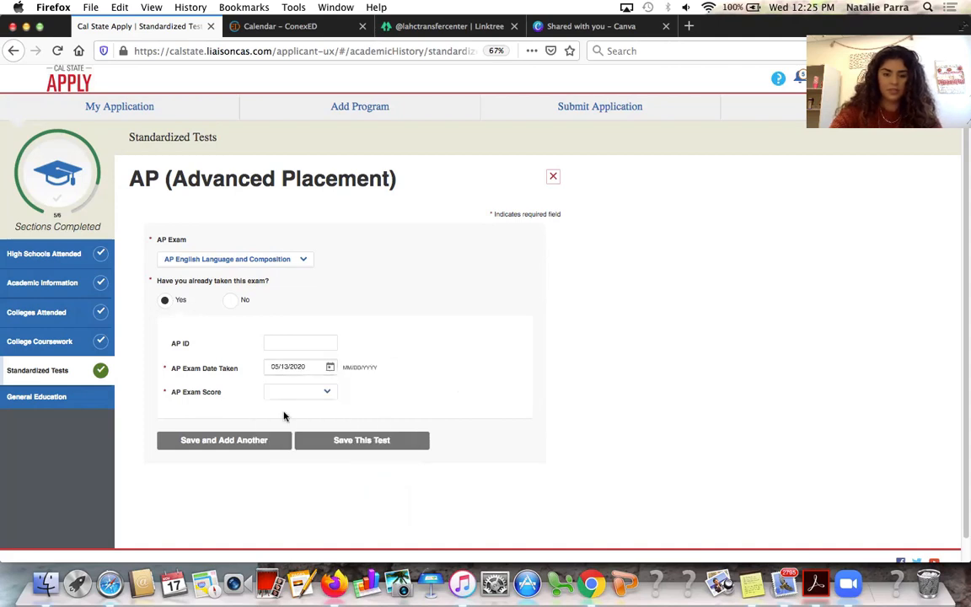
click(310, 394)
click(327, 429)
click(353, 447)
scroll(386, 417, down, 5)
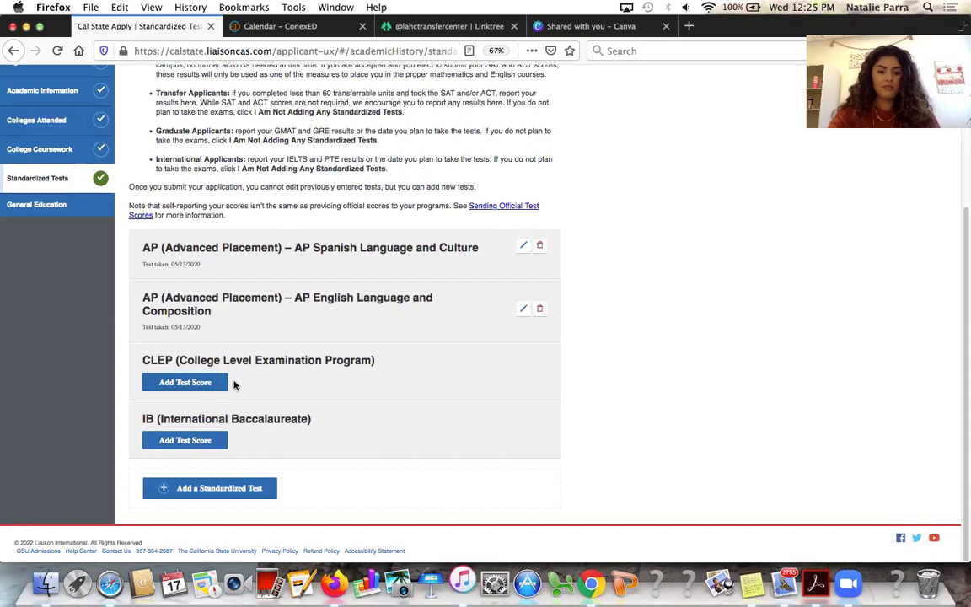
Delete both the AP Spanish and AP English test entries
click(209, 448)
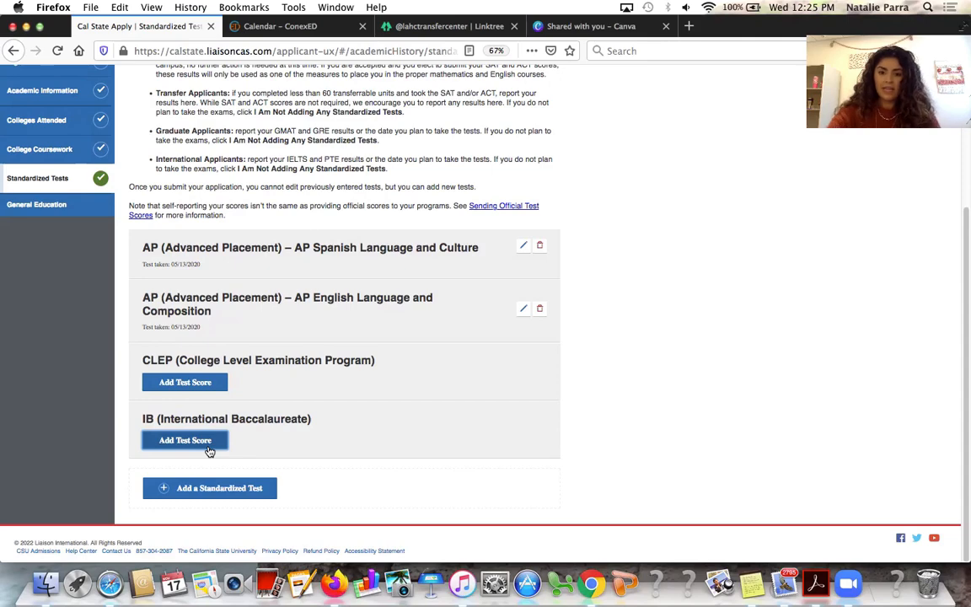
click(539, 246)
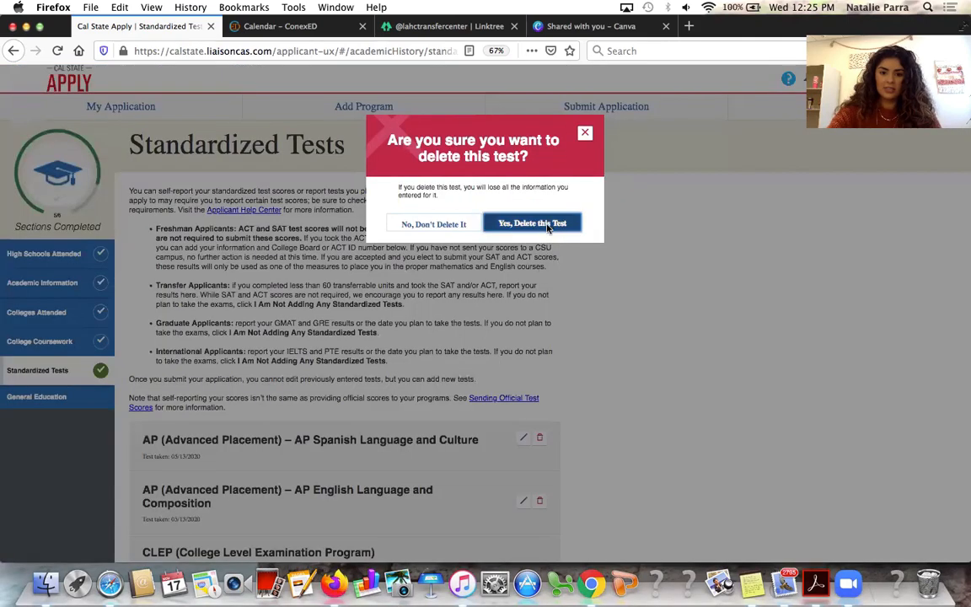
click(532, 223)
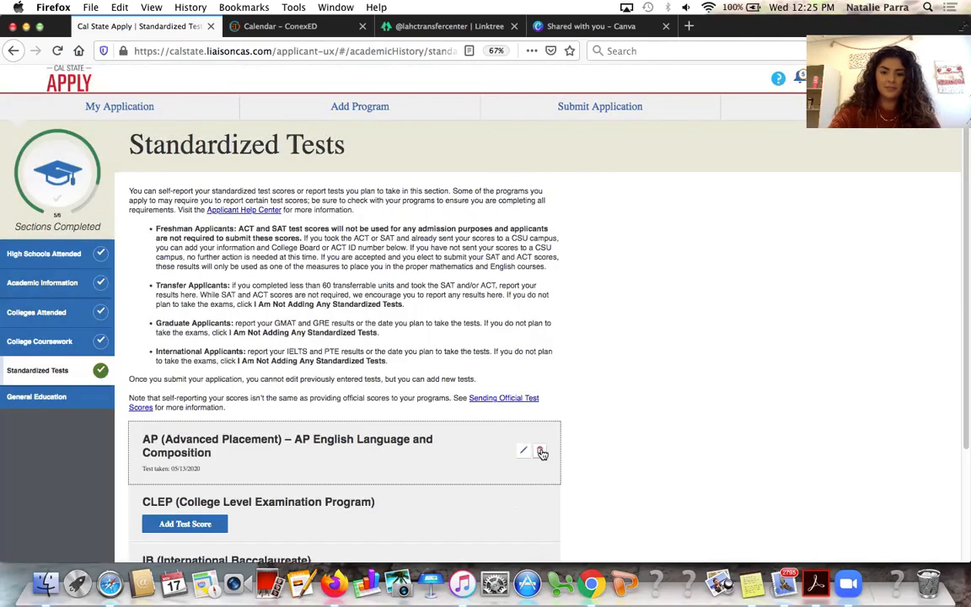
click(540, 452)
click(543, 225)
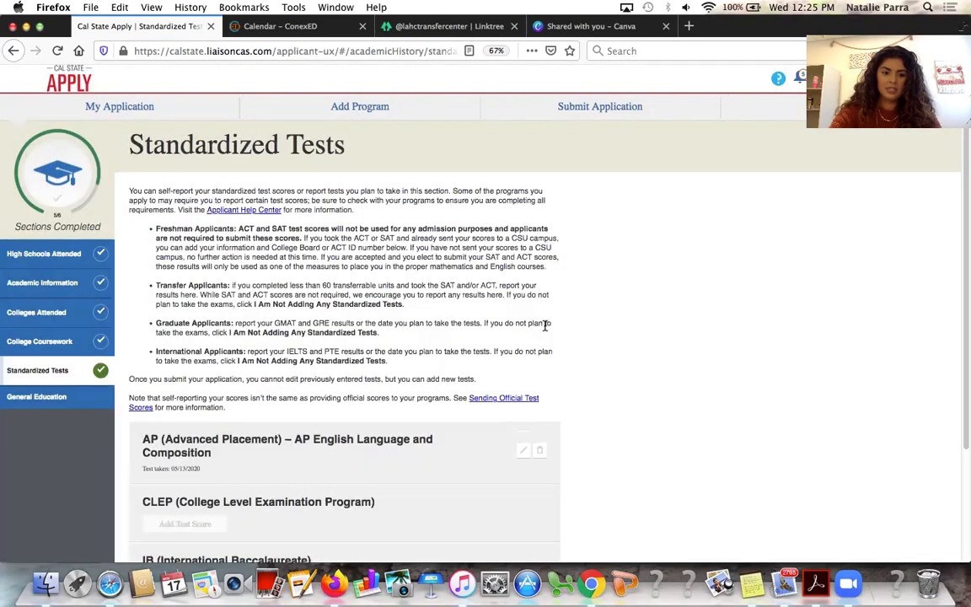
Declare that no standardized tests are being added, then go to General Education
scroll(546, 329, down, 2)
click(335, 365)
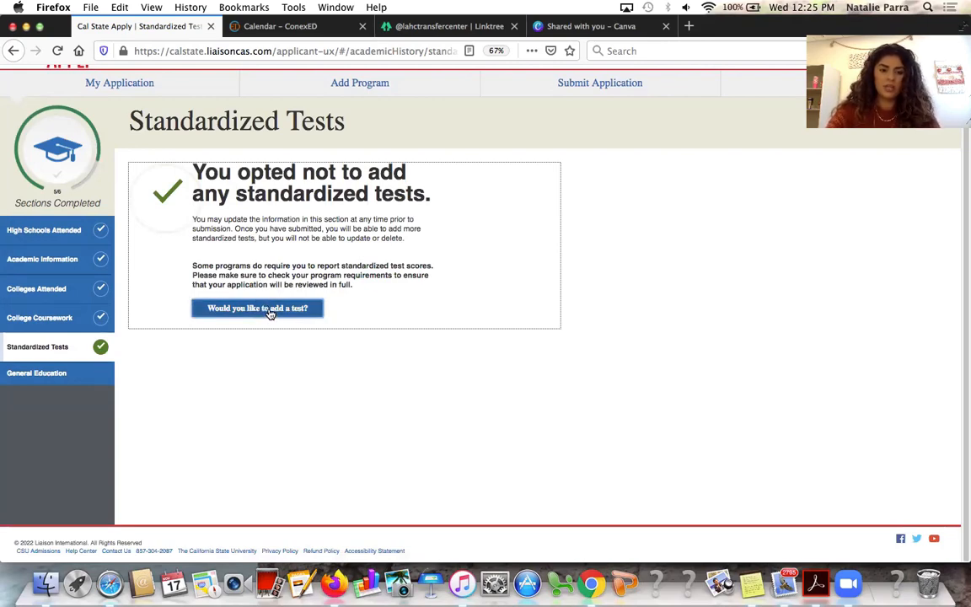
click(102, 378)
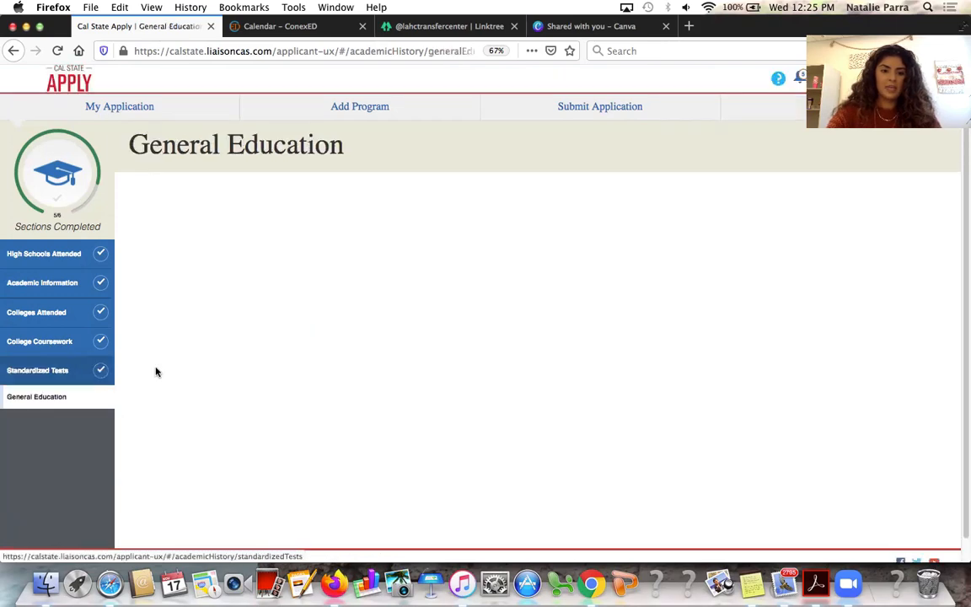
Choose courses for A2 Written Communication and A3, keeping COMM101 for A1 Oral Communication
scroll(266, 385, down, 3)
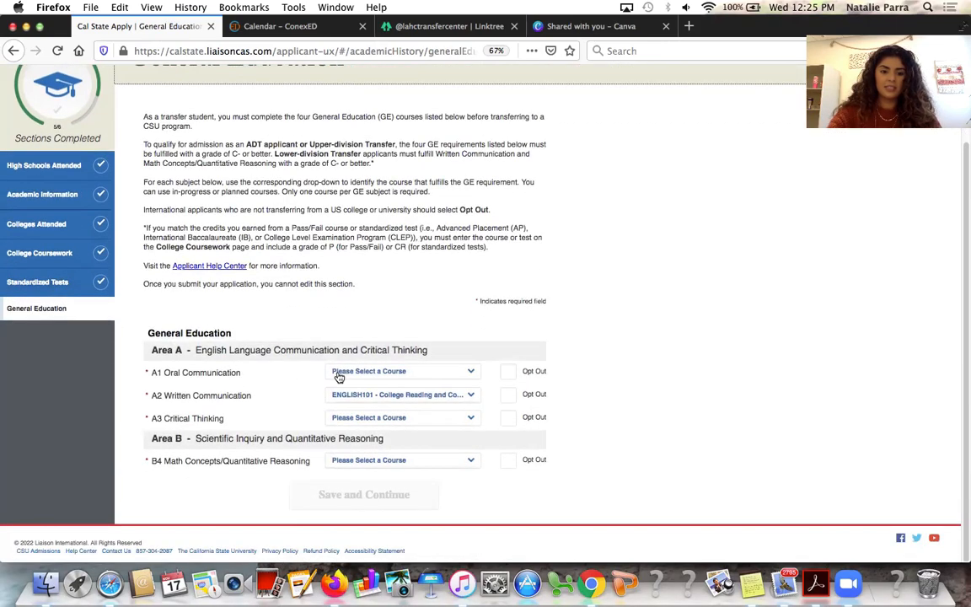
click(409, 399)
click(602, 412)
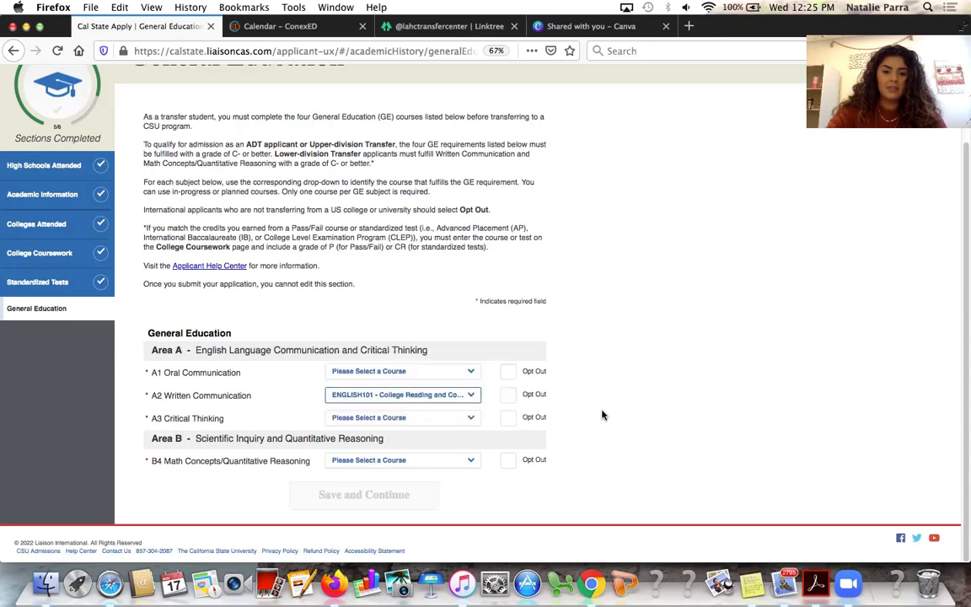
click(381, 402)
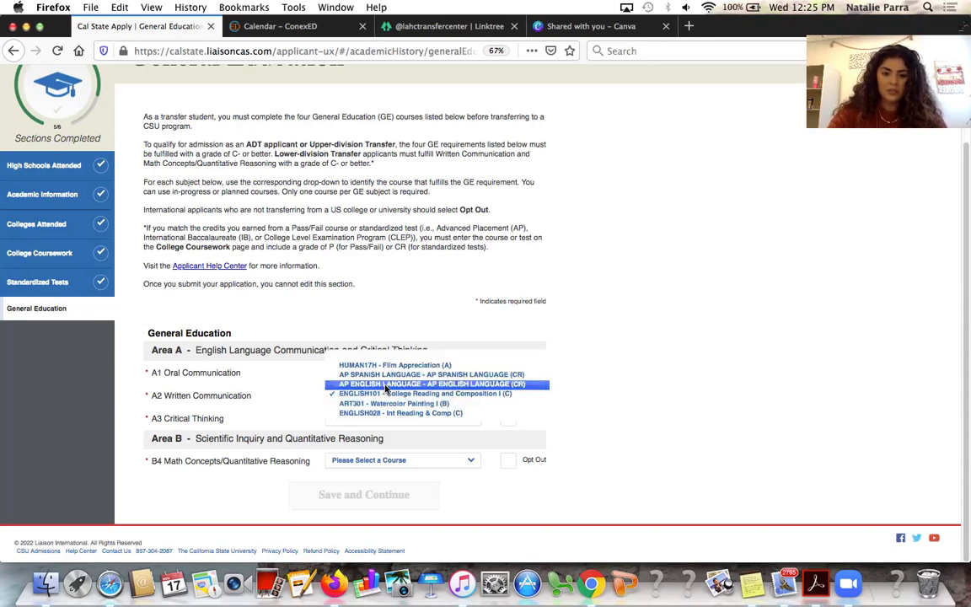
click(386, 384)
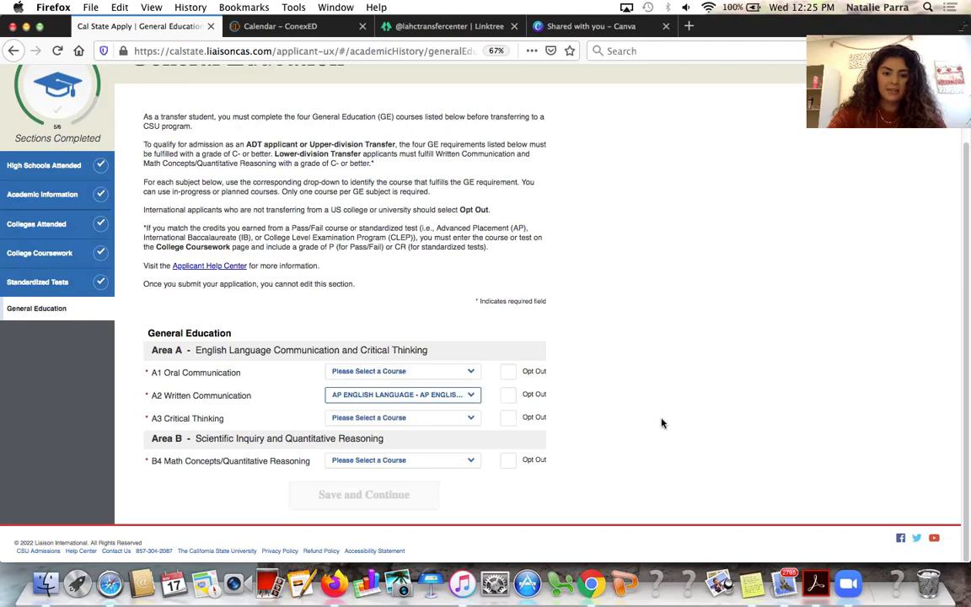
click(423, 418)
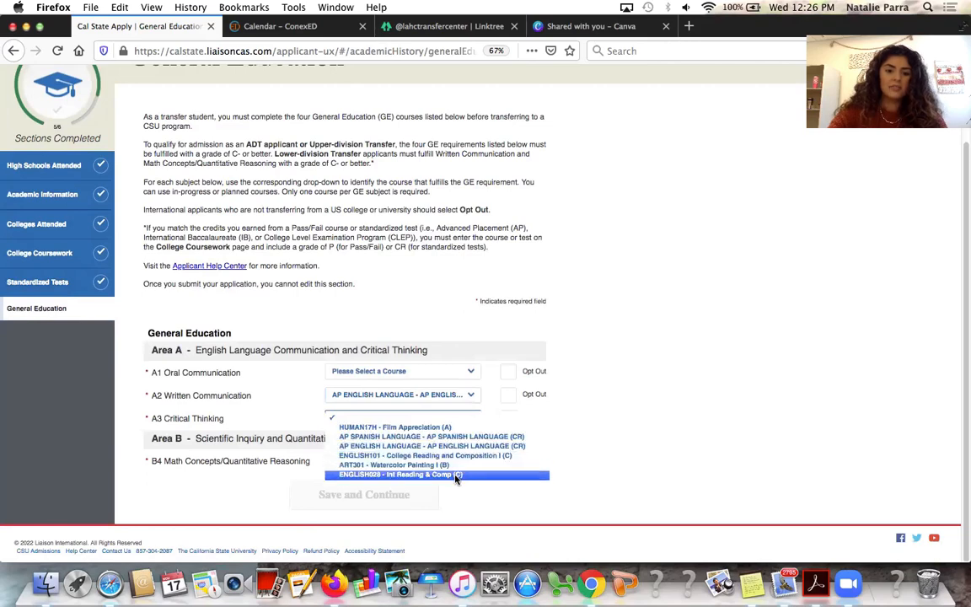
click(591, 440)
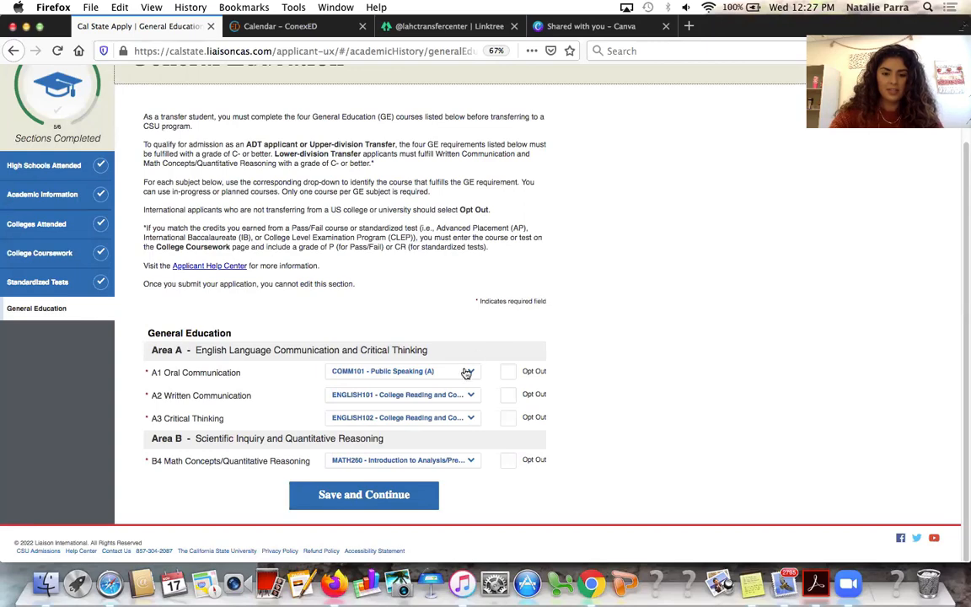
click(466, 372)
click(520, 349)
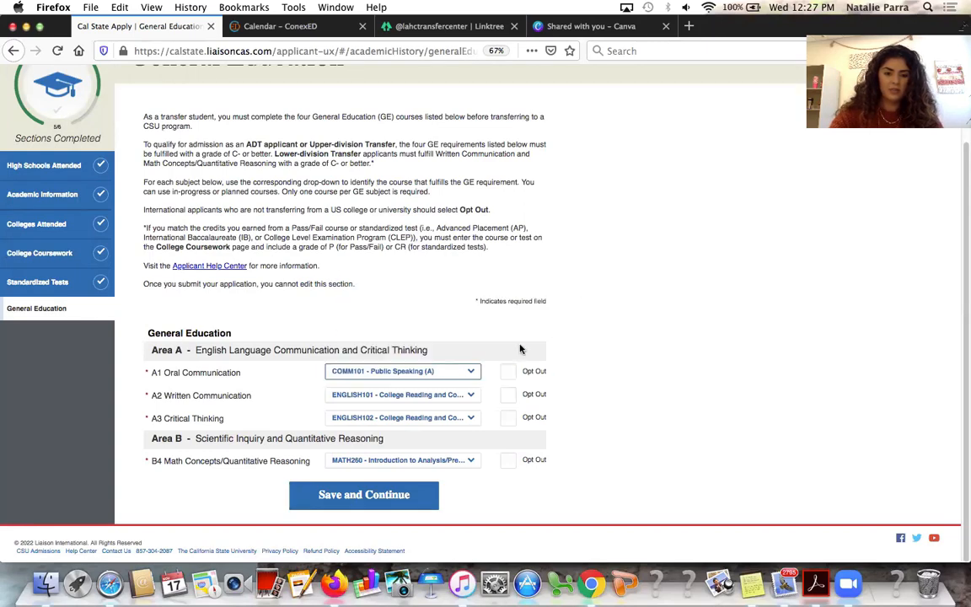
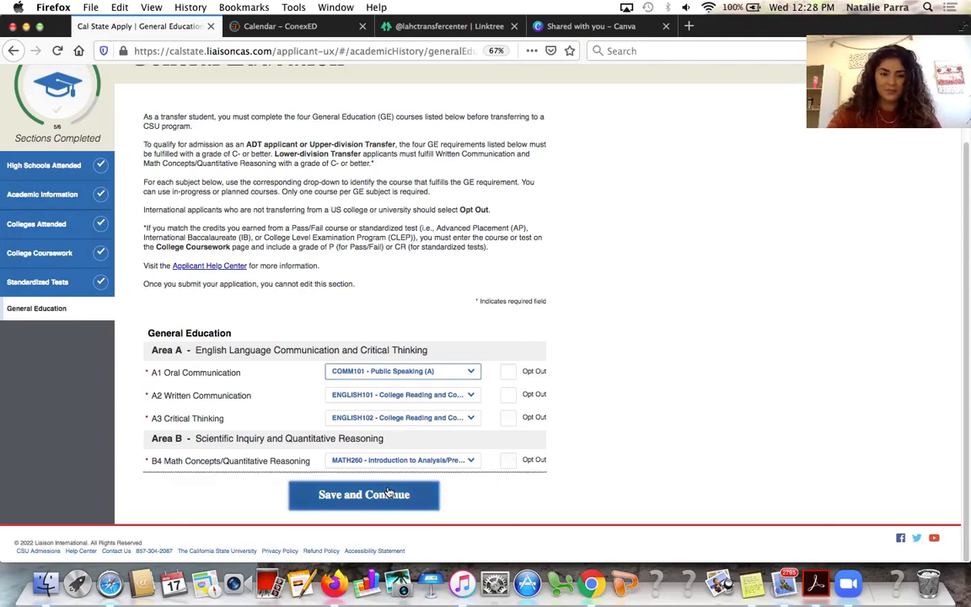
Save the General Education courses and continue to the EOP section
click(358, 494)
click(576, 219)
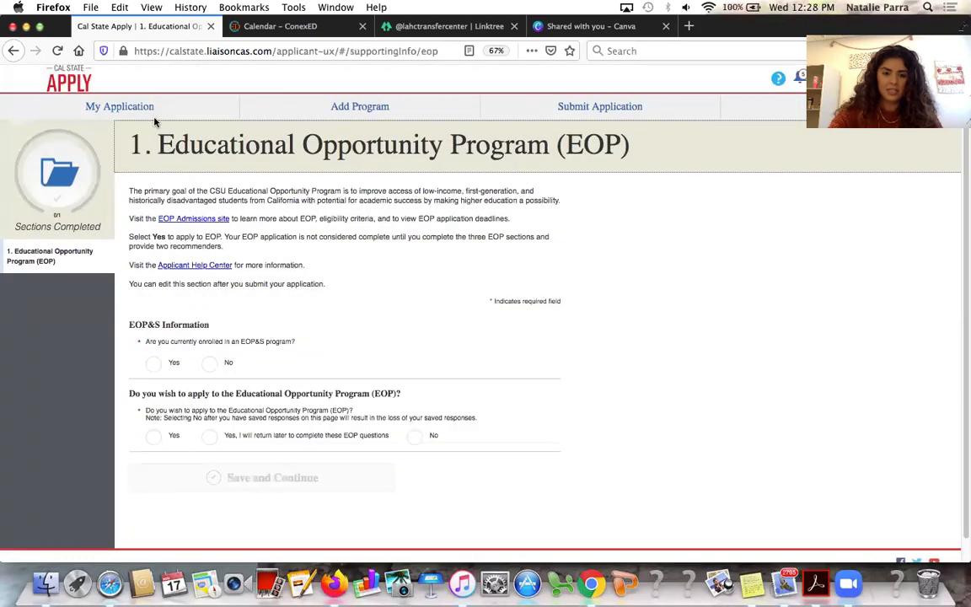
click(98, 103)
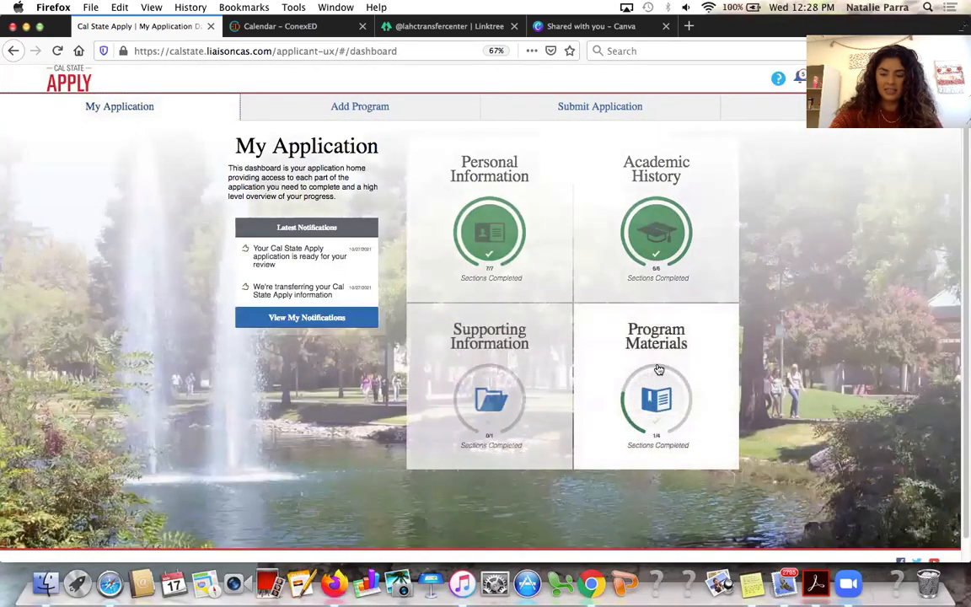
scroll(652, 372, down, 1)
click(525, 369)
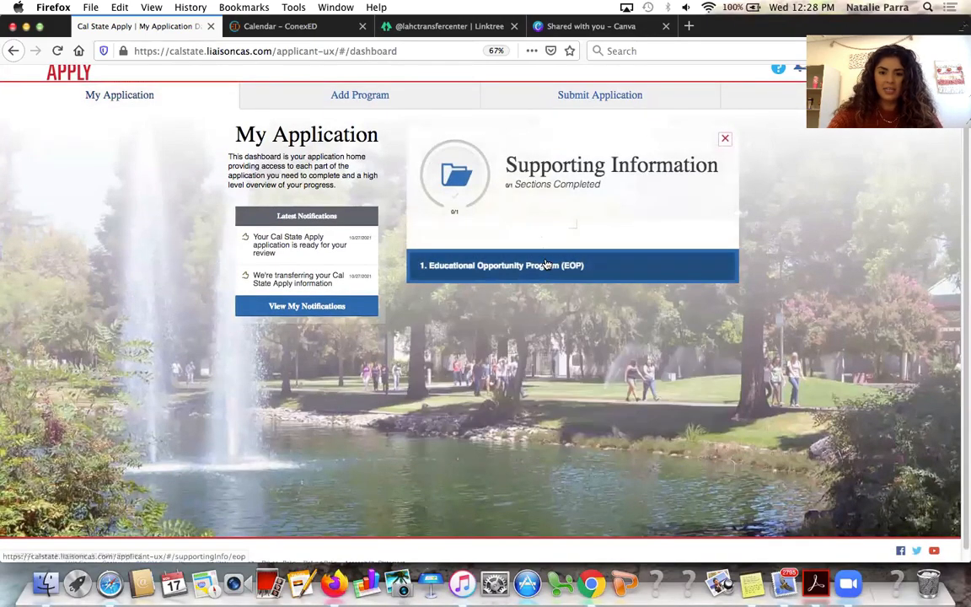
click(545, 262)
scroll(433, 319, down, 1)
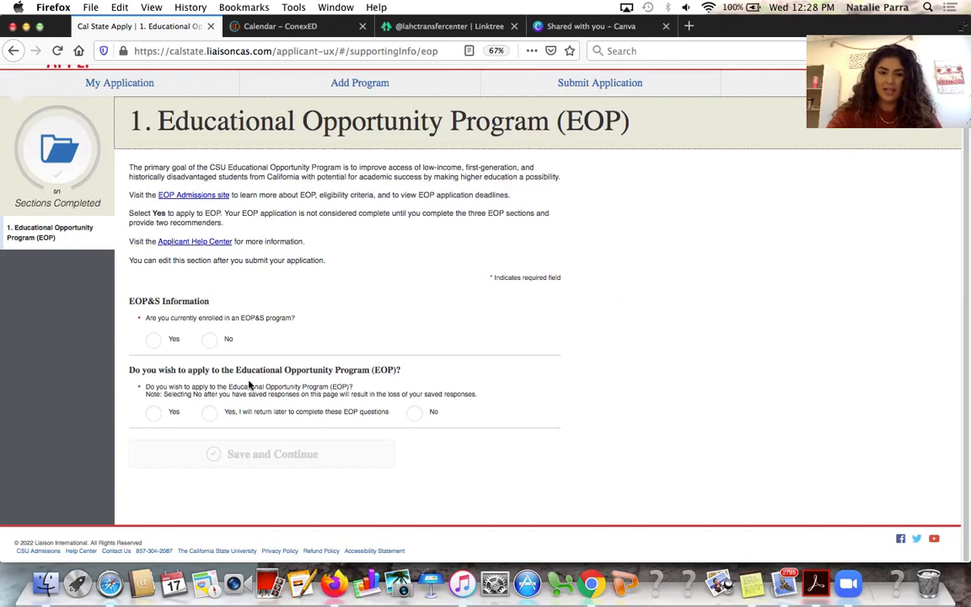
Answer Yes to EOP&S enrollment at Los Angeles Harbor College and Yes to applying for EOP
click(153, 340)
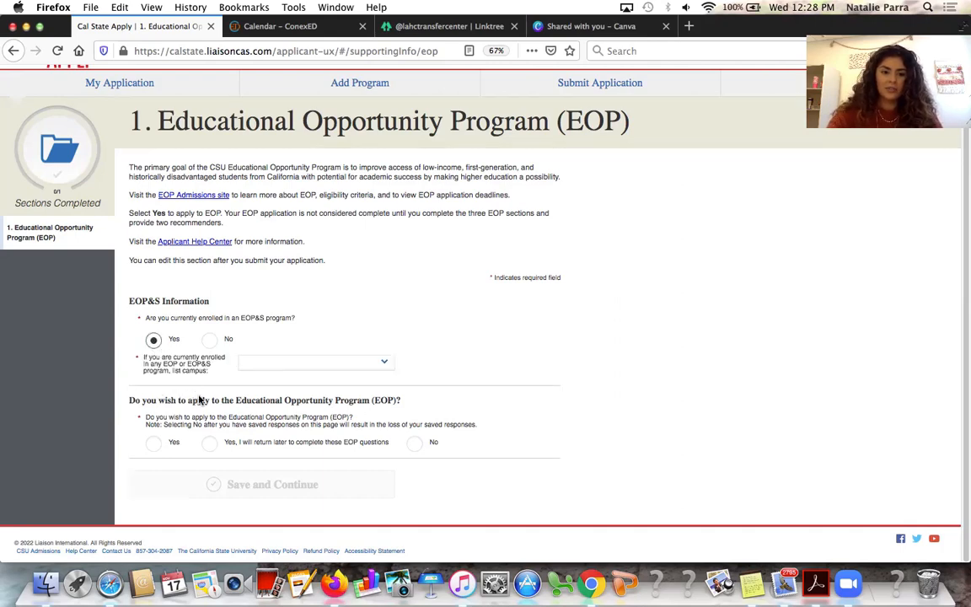
click(275, 360)
scroll(299, 426, down, 5)
scroll(299, 432, down, 10)
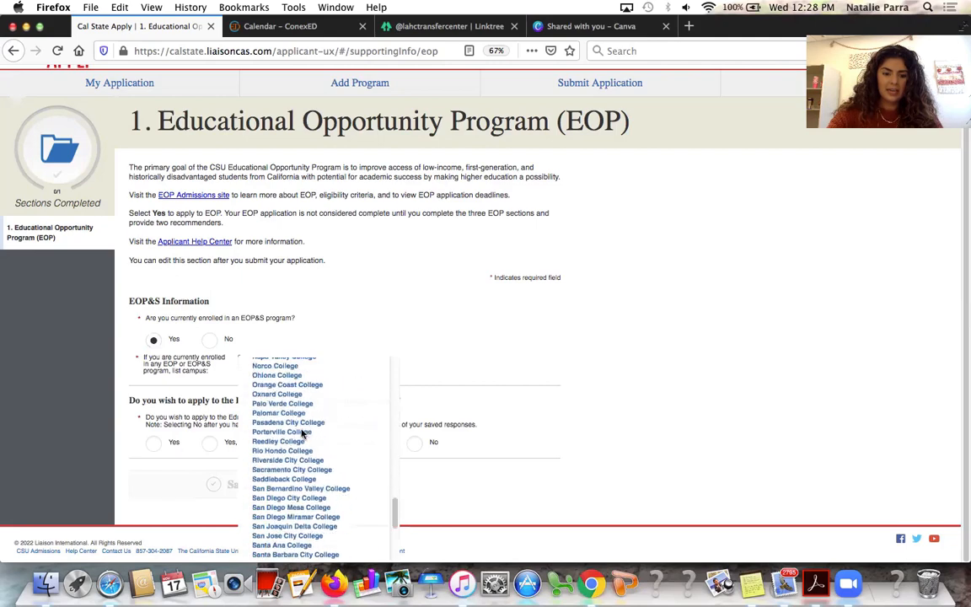
scroll(301, 431, up, 8)
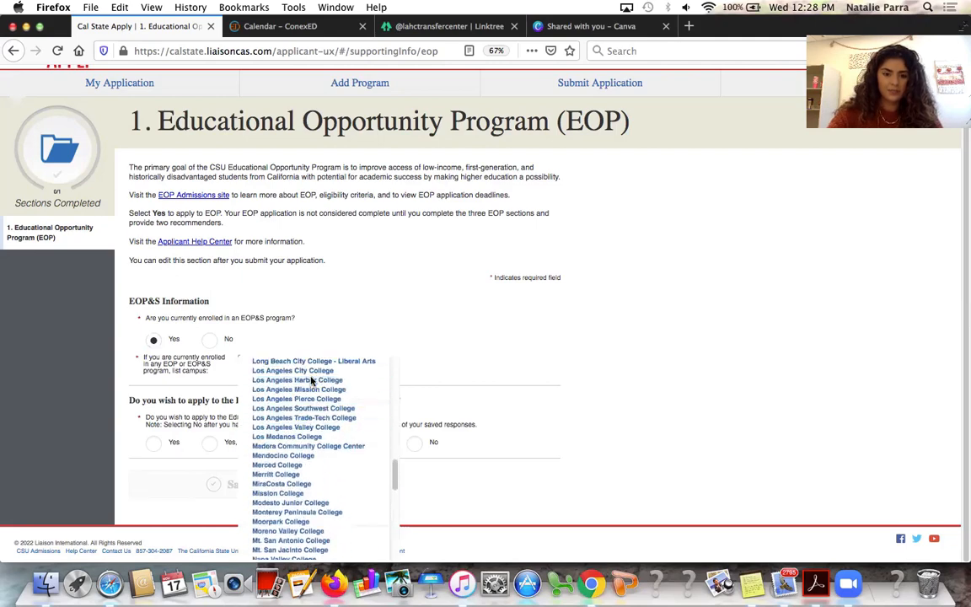
click(311, 380)
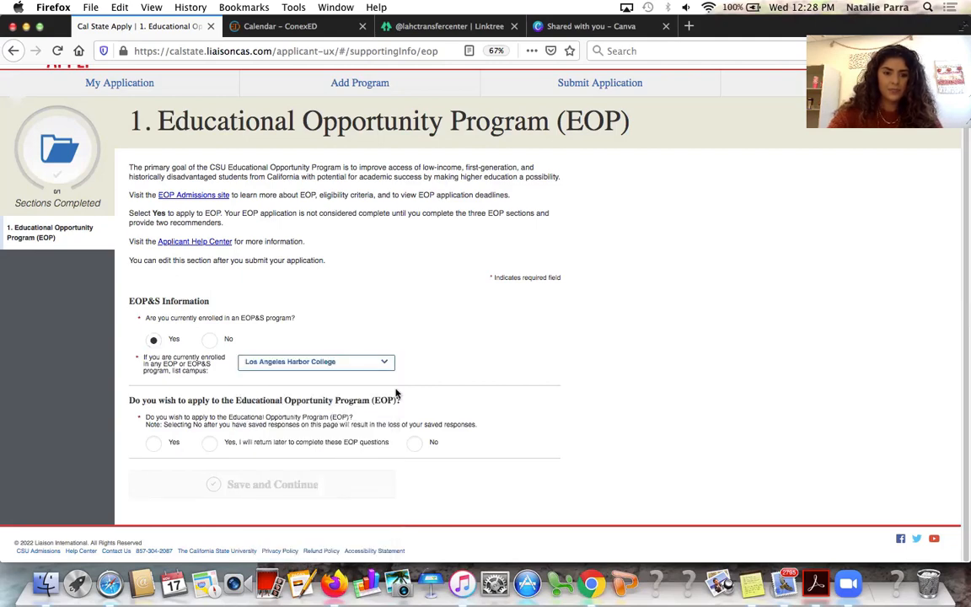
click(177, 444)
Answer Not Applicable to the prior CSU EOP enrollment question
scroll(194, 514, down, 3)
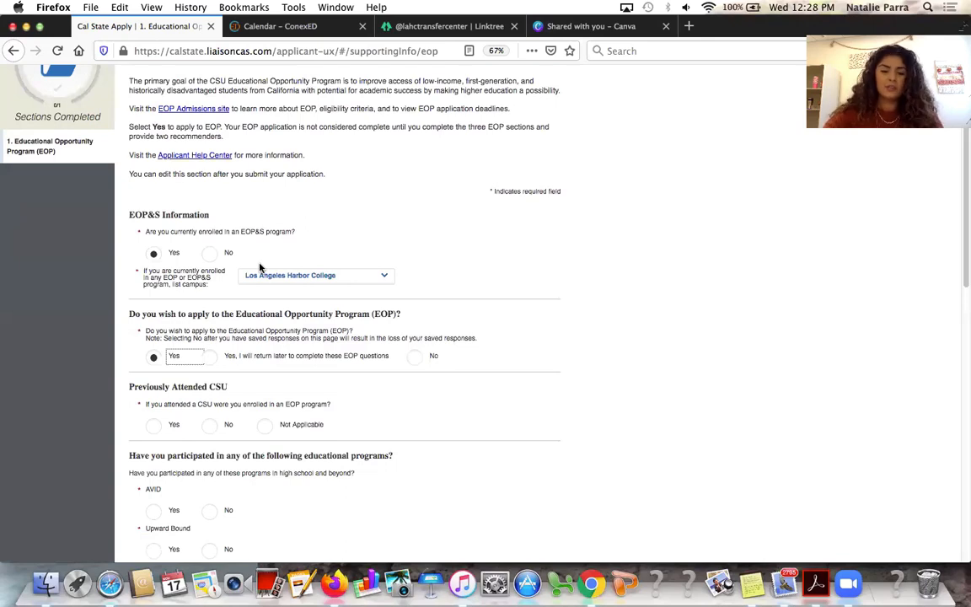
scroll(259, 267, down, 3)
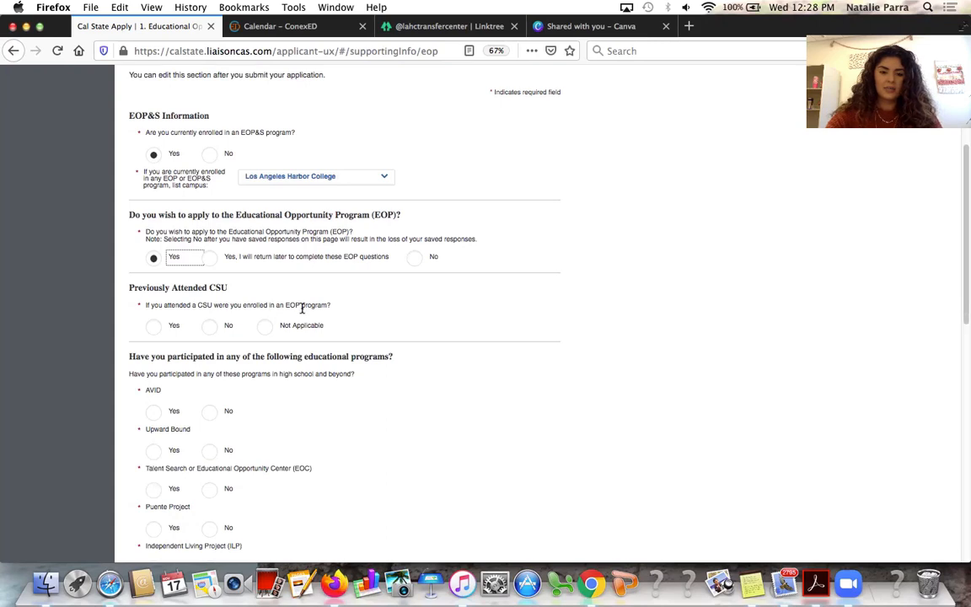
click(211, 327)
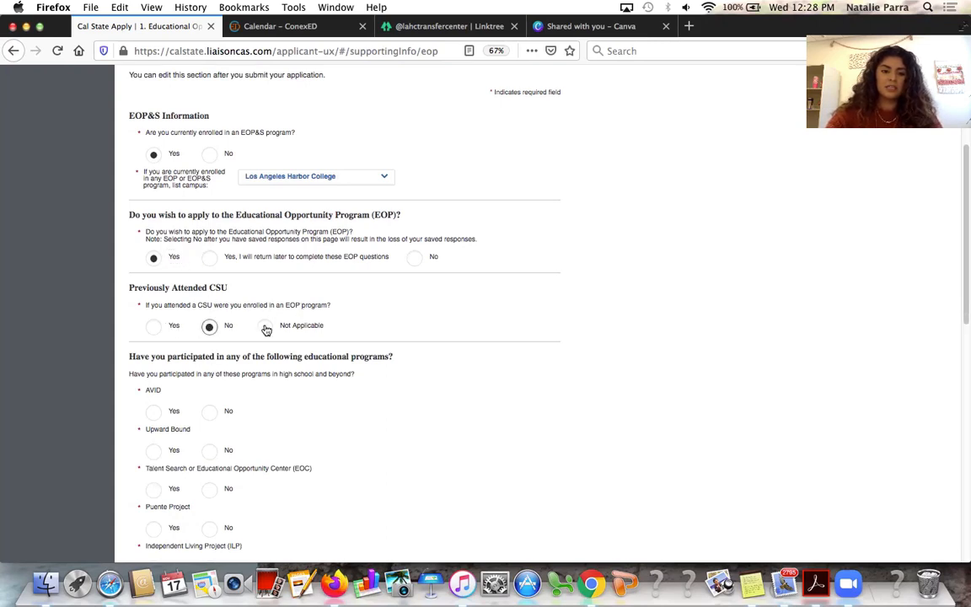
click(265, 327)
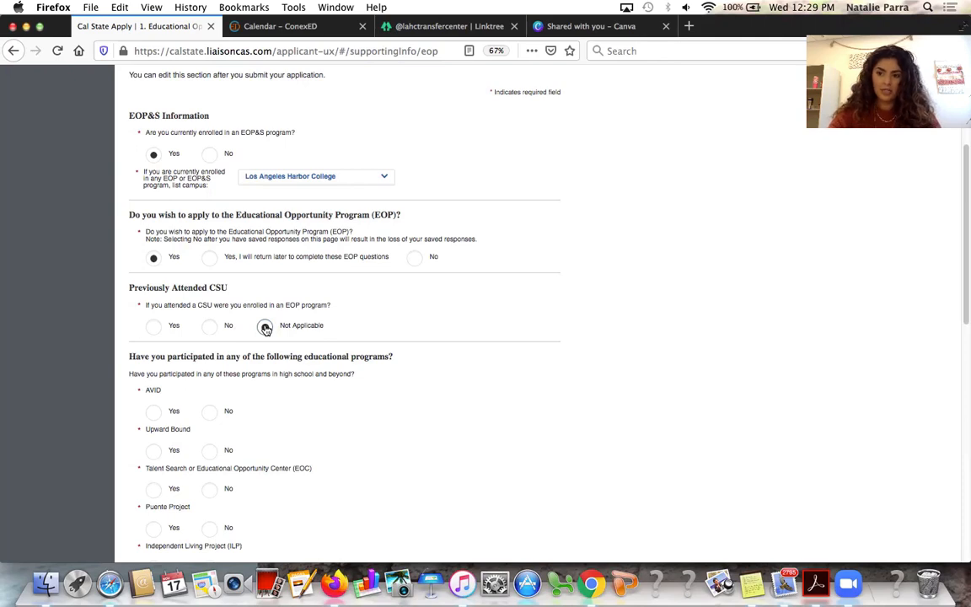
scroll(338, 316, down, 5)
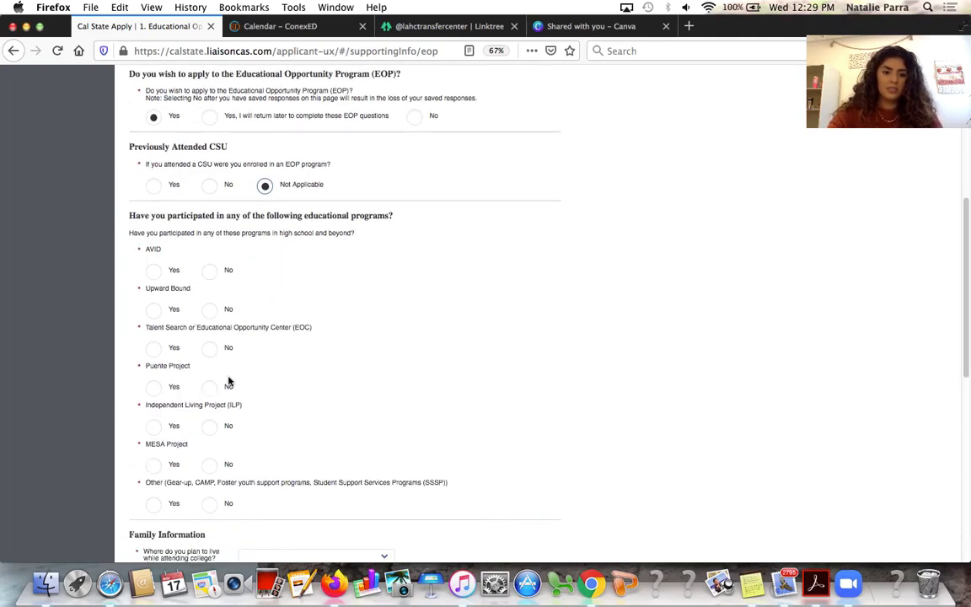
Mark No for AVID, Upward Bound and Talent Search, and Yes for Puente with 2 years
click(210, 271)
click(210, 310)
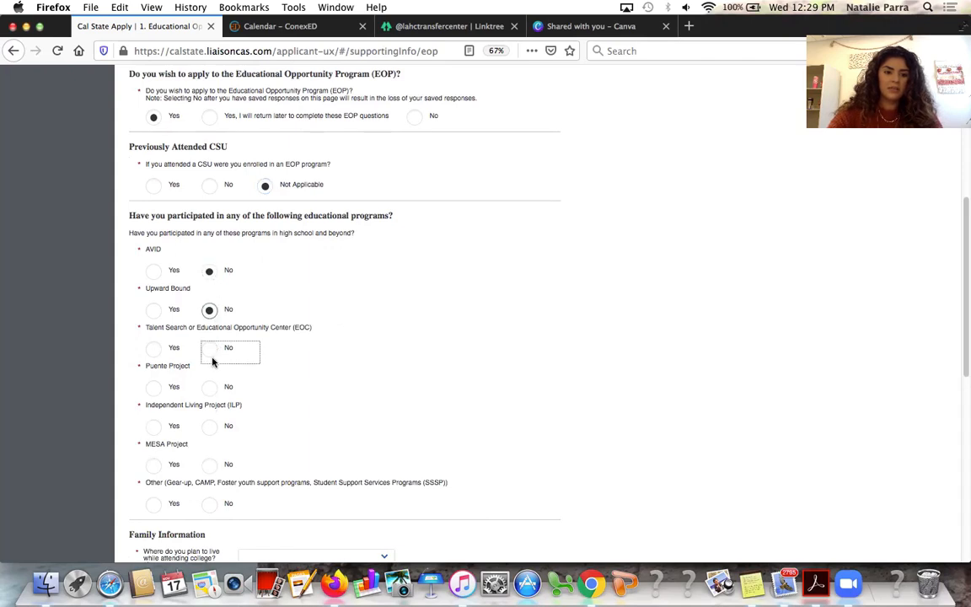
click(208, 348)
click(154, 387)
scroll(256, 363, down, 2)
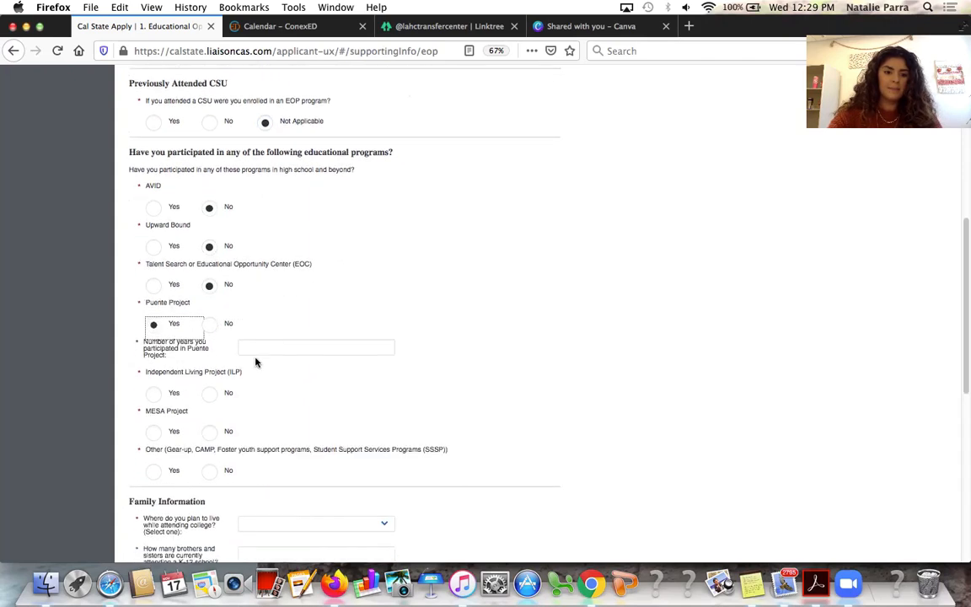
click(276, 347)
text(2)
Mark No for Independent Living, MESA and other support programs
scroll(252, 393, down, 2)
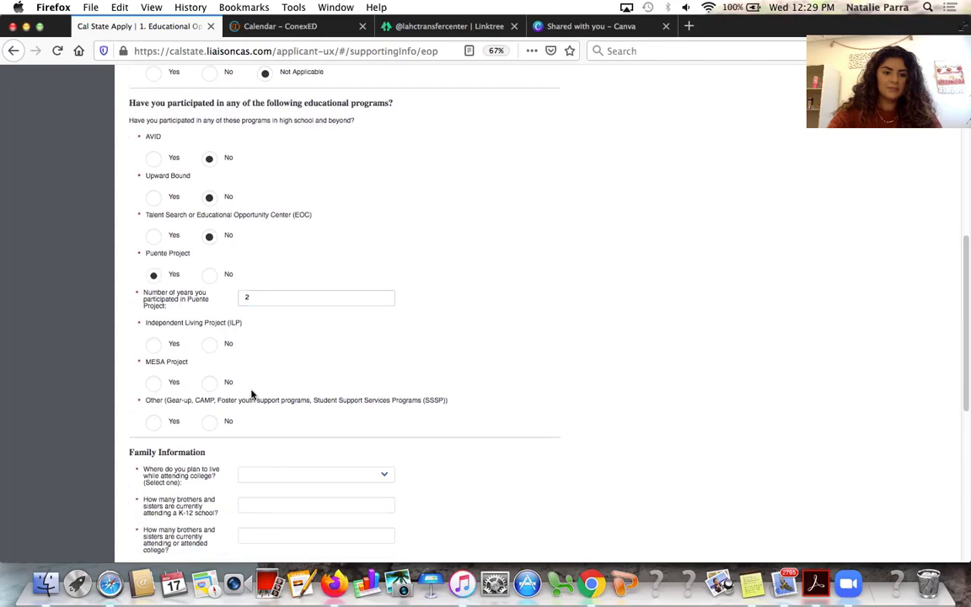
click(209, 345)
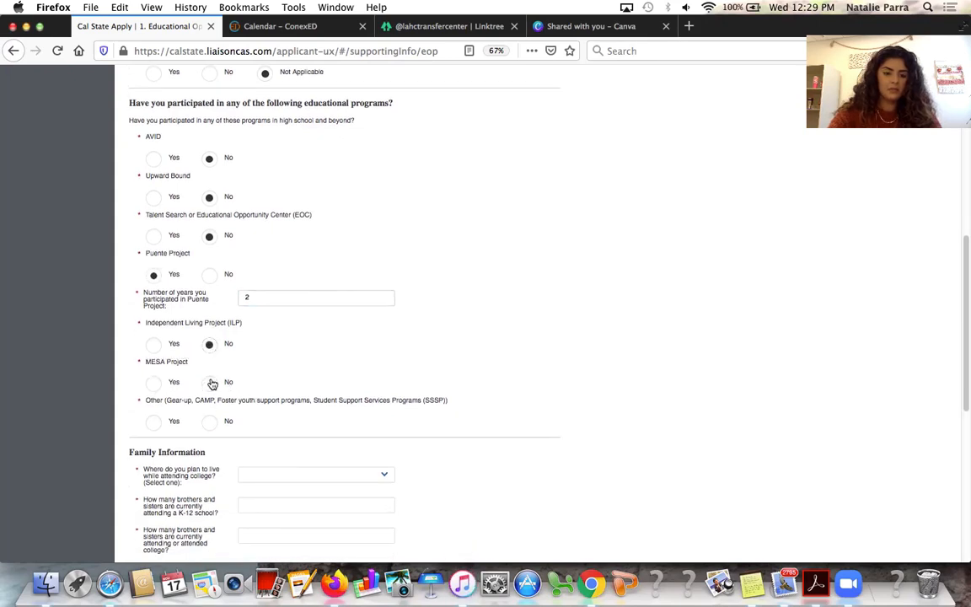
click(211, 384)
click(211, 422)
scroll(290, 434, down, 5)
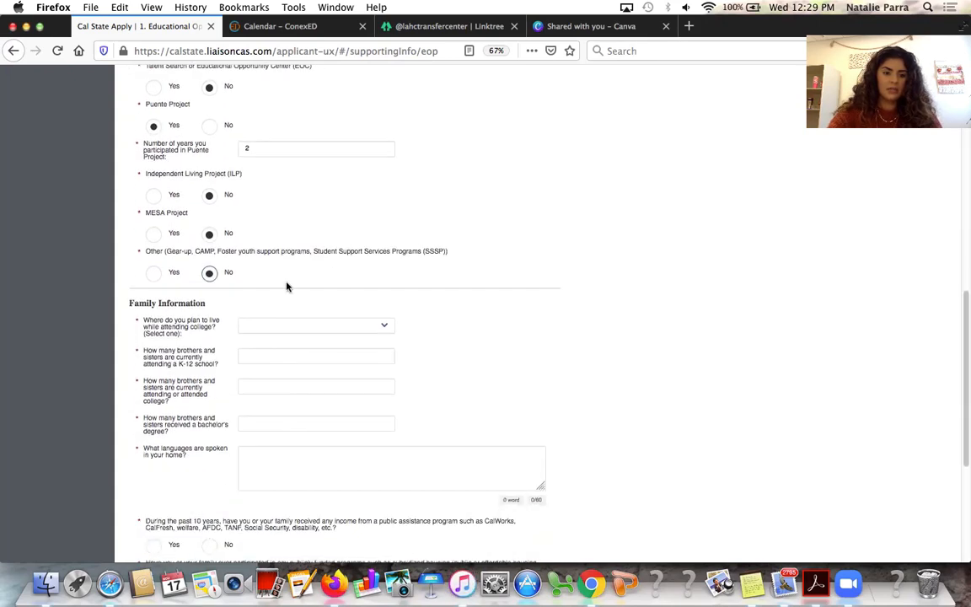
Review the family info (living with parents, Spanish, Cal Fresh, Section 8) and save the EOP page
click(292, 327)
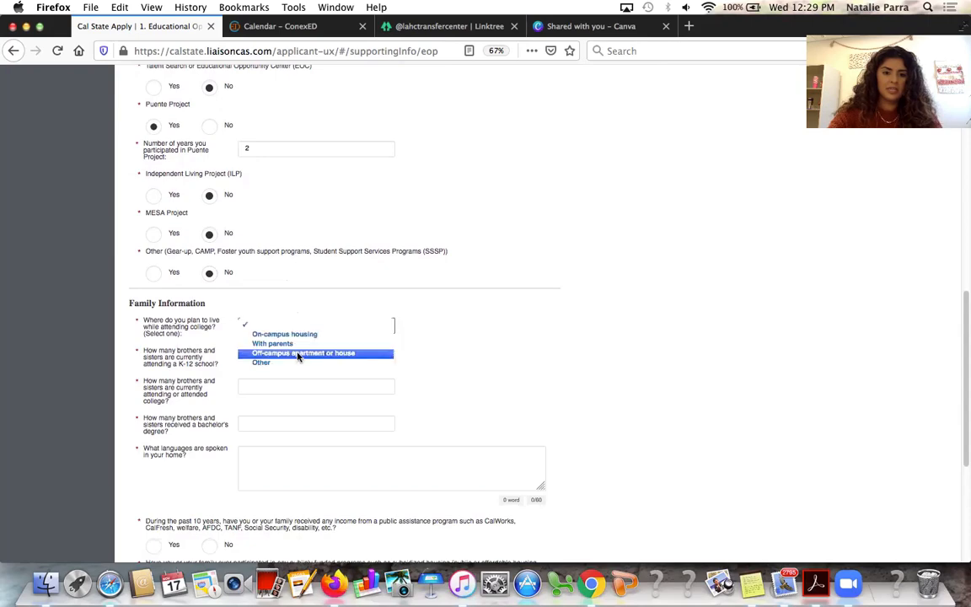
click(409, 428)
scroll(409, 428, down, 6)
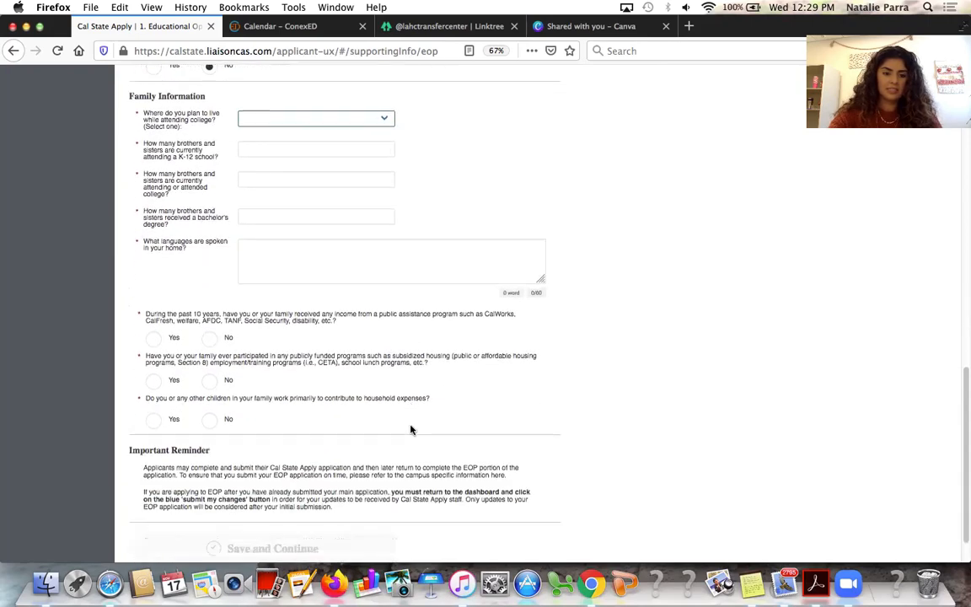
scroll(411, 432, up, 15)
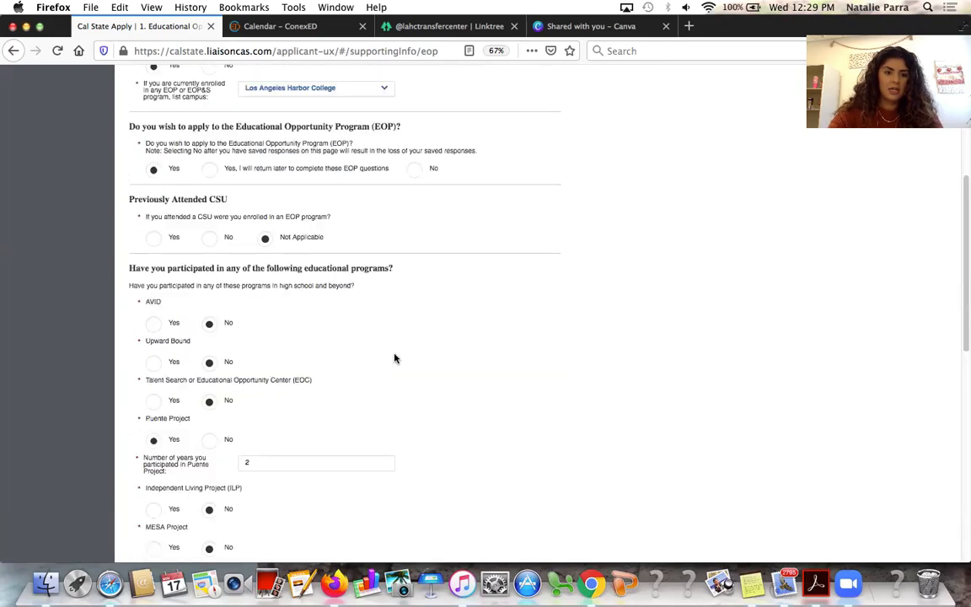
scroll(394, 358, up, 5)
scroll(394, 359, down, 10)
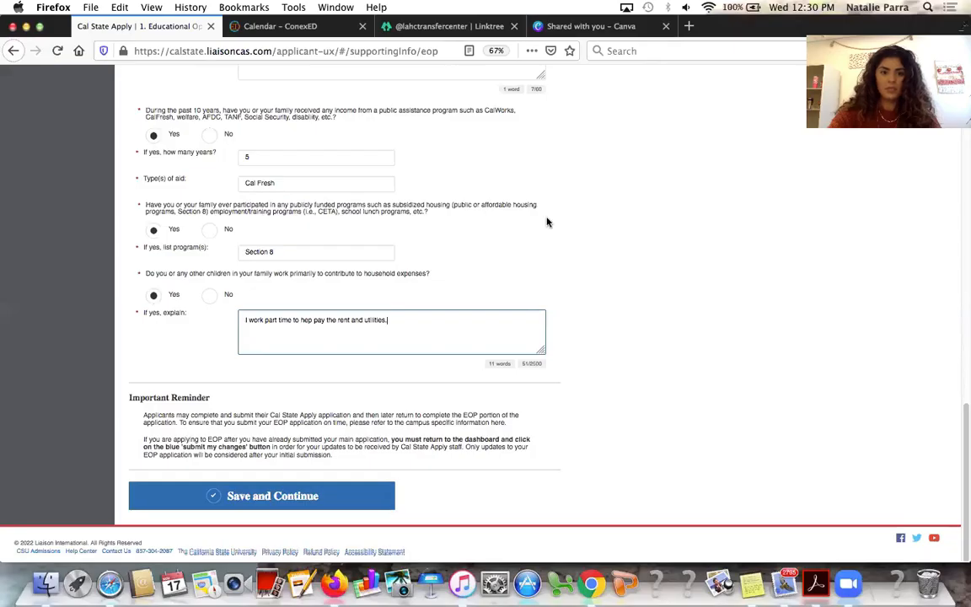
scroll(546, 221, up, 5)
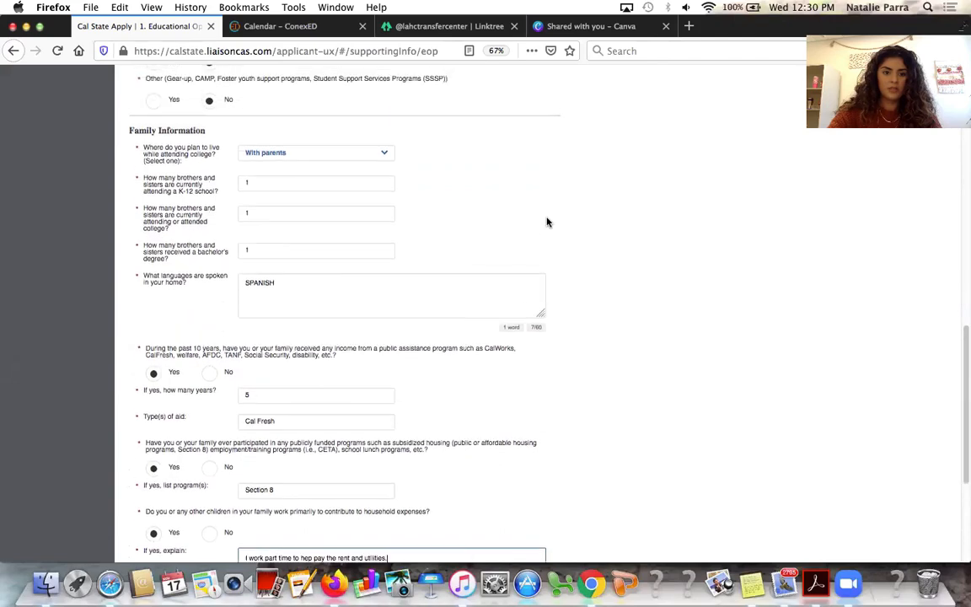
scroll(546, 221, up, 3)
scroll(546, 221, down, 5)
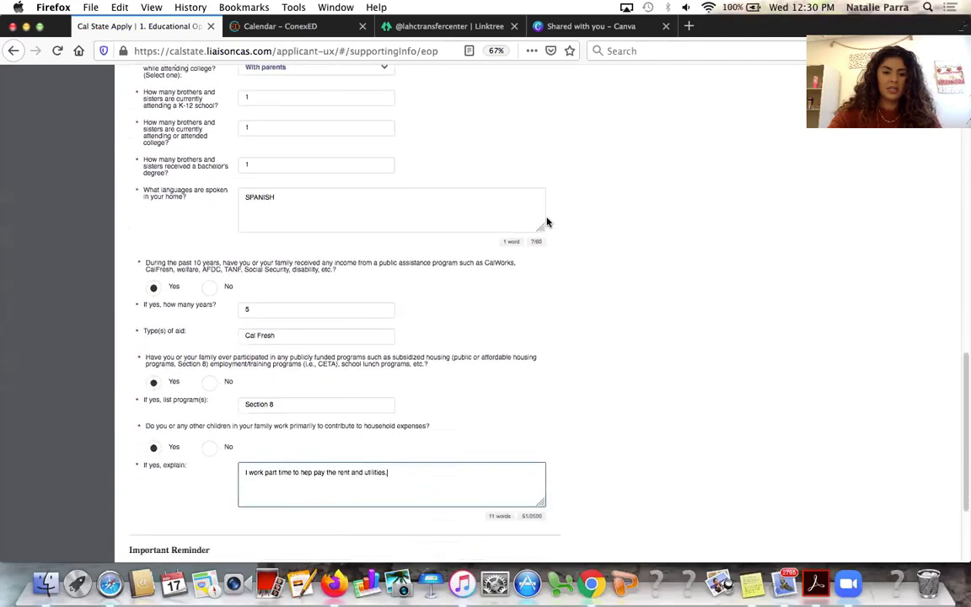
scroll(546, 221, down, 3)
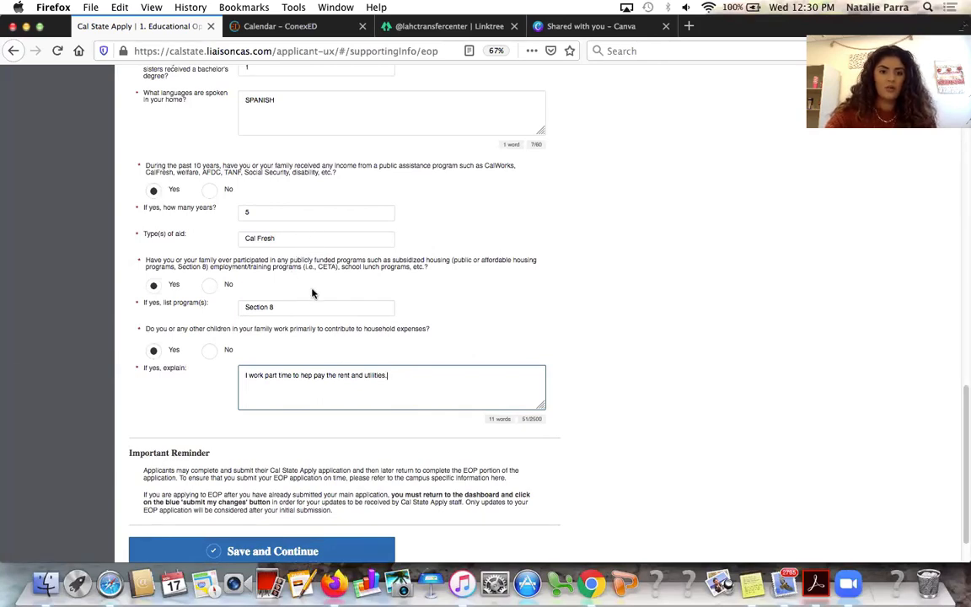
scroll(316, 329, down, 1)
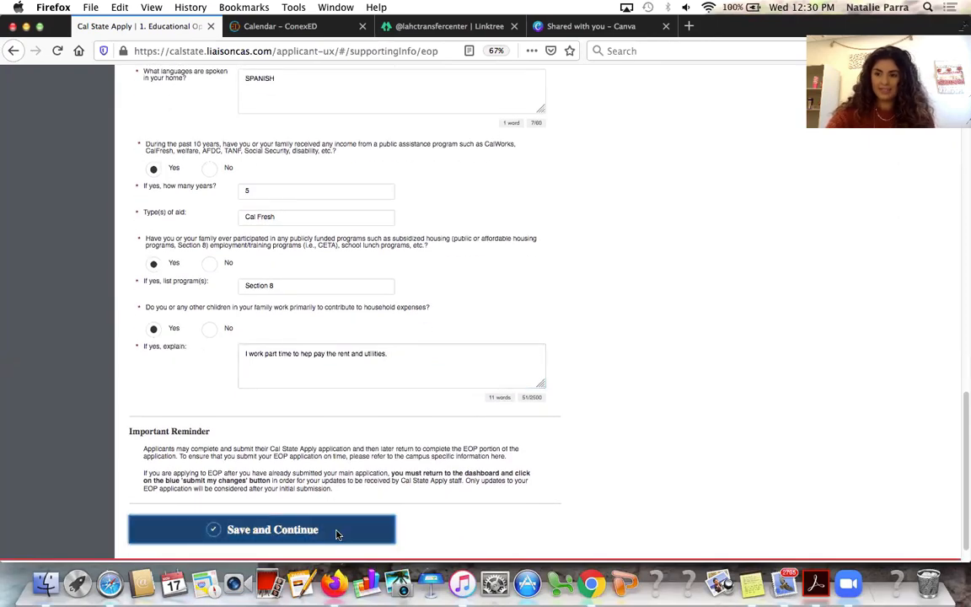
click(336, 530)
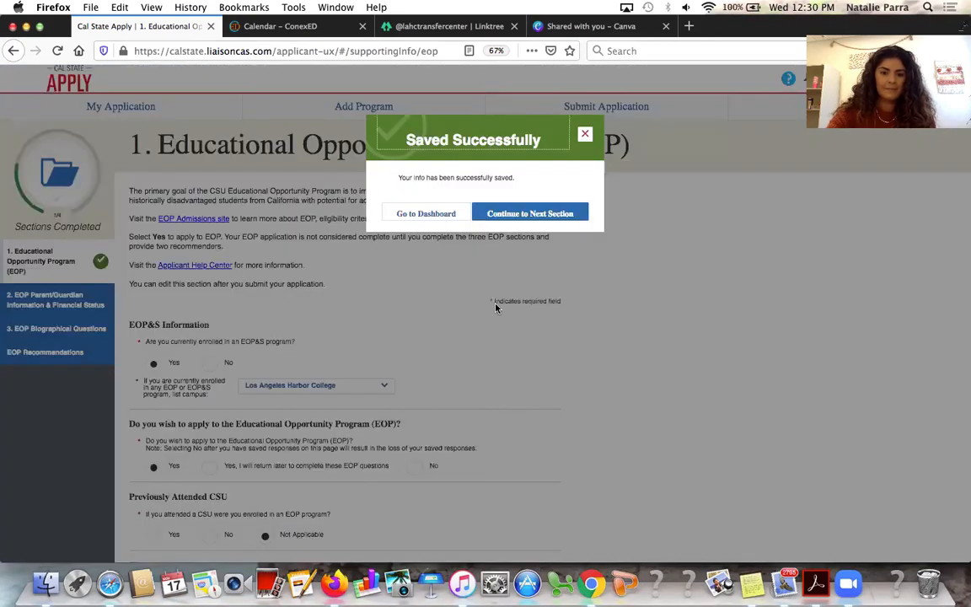
Continue to the next EOP section and confirm readiness to continue the EOP application
click(476, 214)
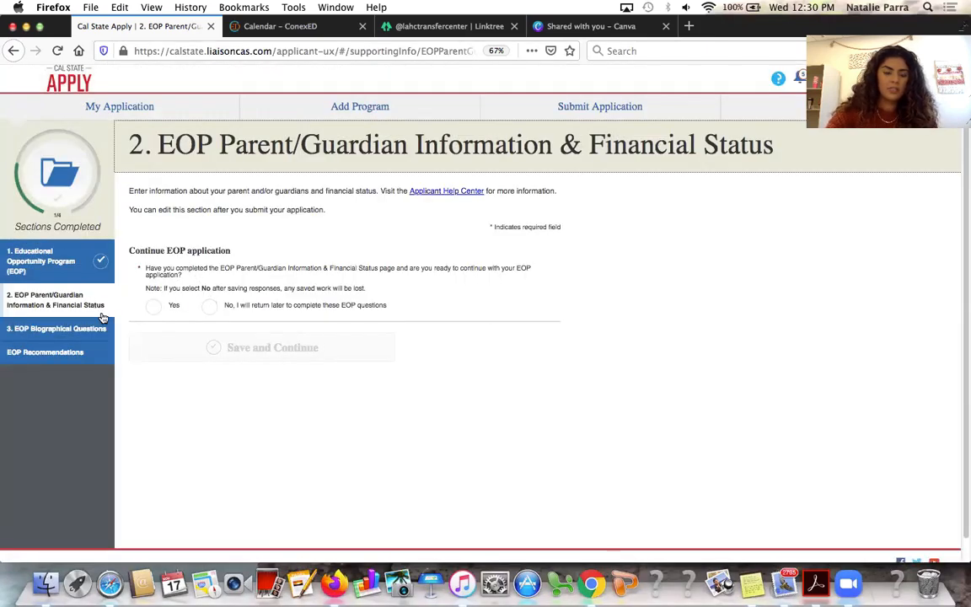
click(232, 310)
click(175, 308)
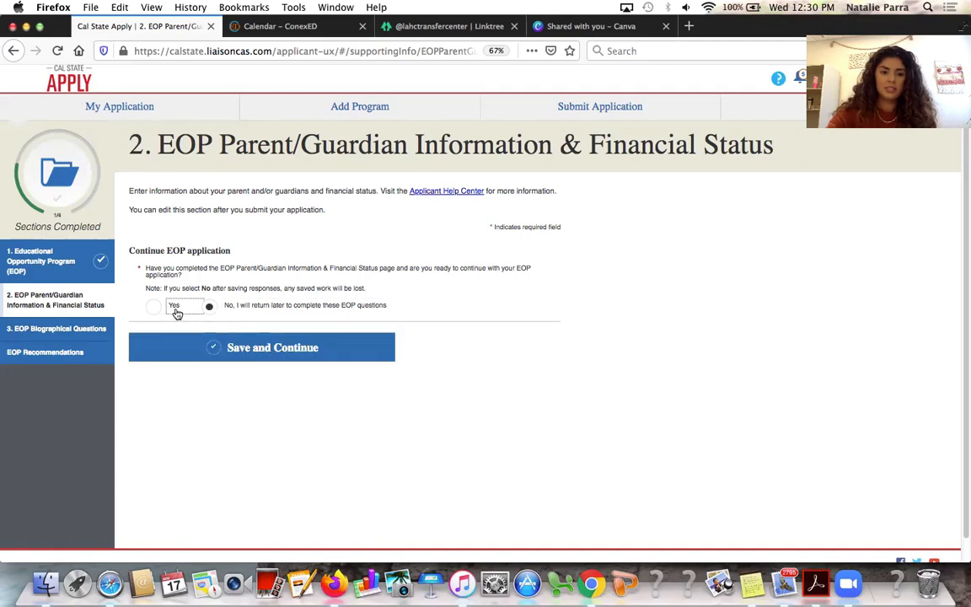
Mark the Parent/Guardian information to complete later and go to EOP Biographical Questions
scroll(202, 362, down, 3)
scroll(202, 363, down, 2)
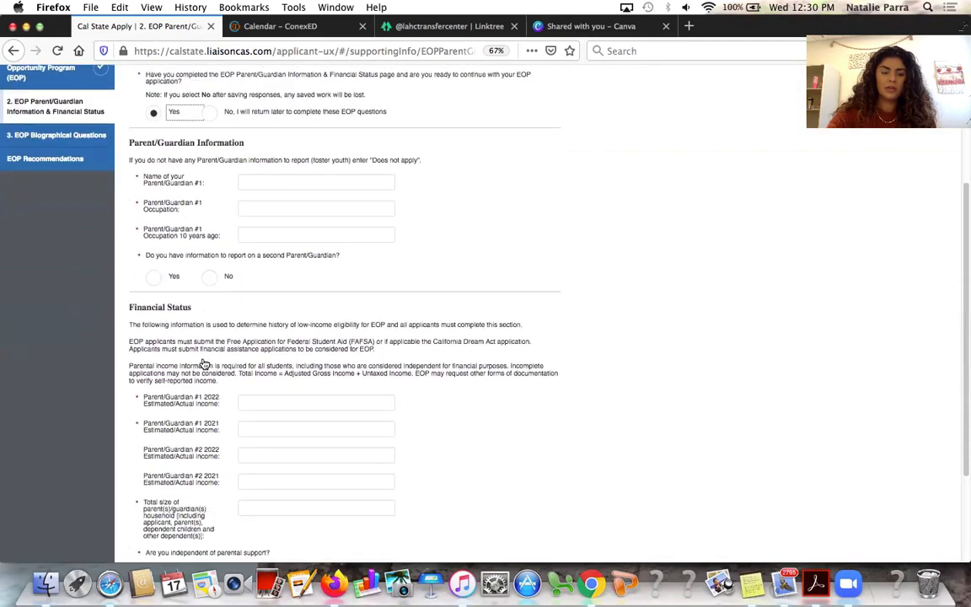
scroll(243, 414, down, 3)
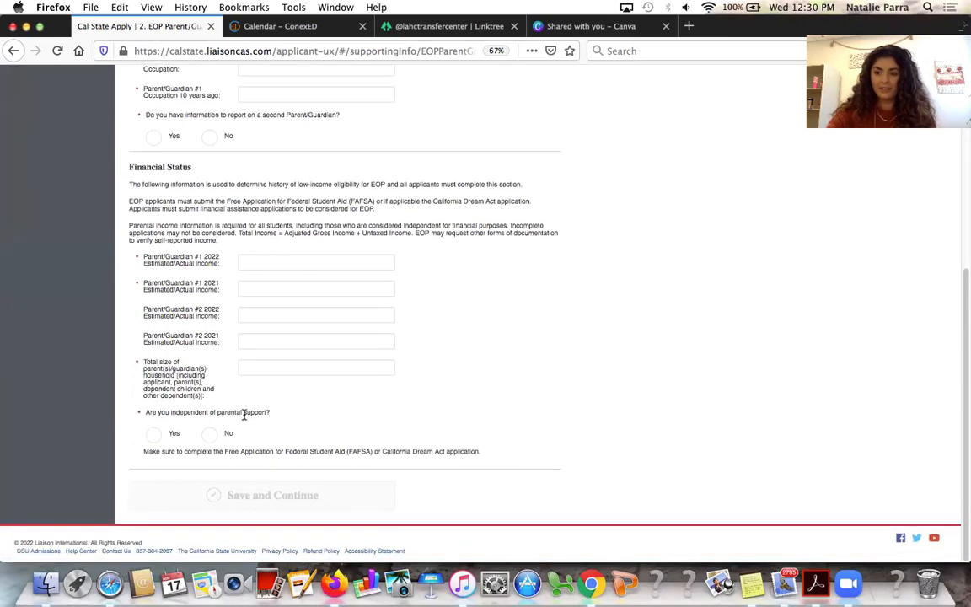
scroll(243, 413, up, 5)
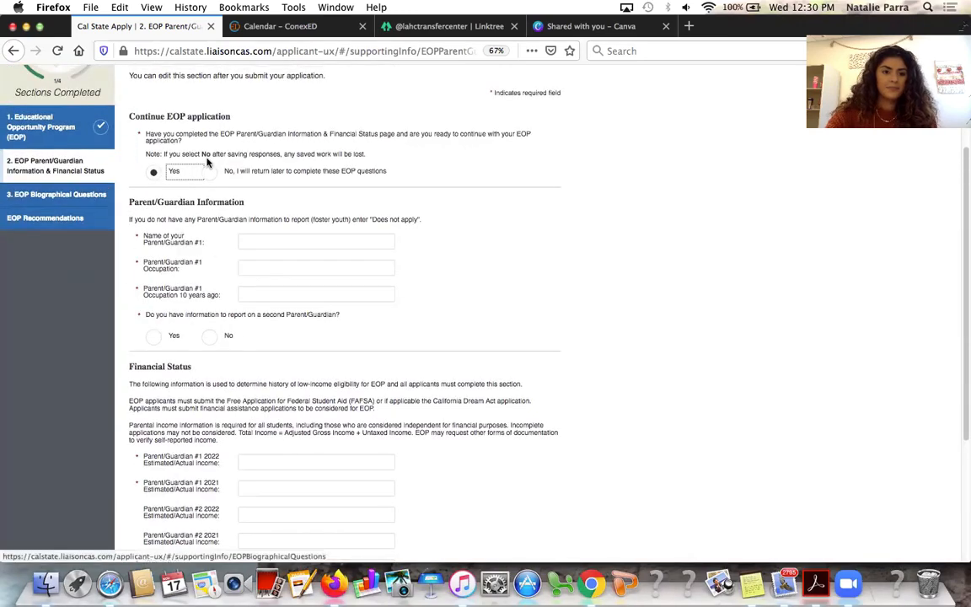
click(208, 170)
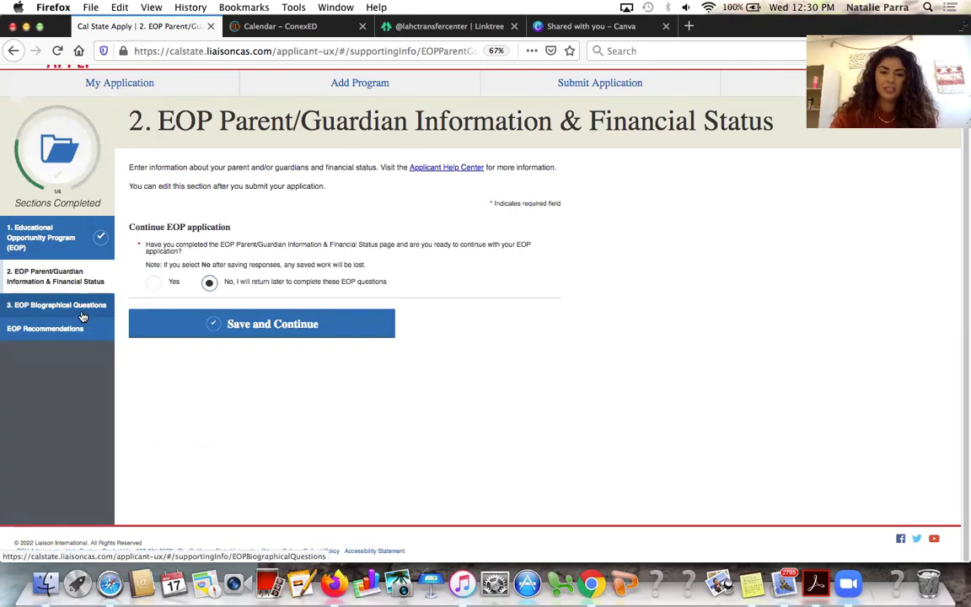
click(78, 306)
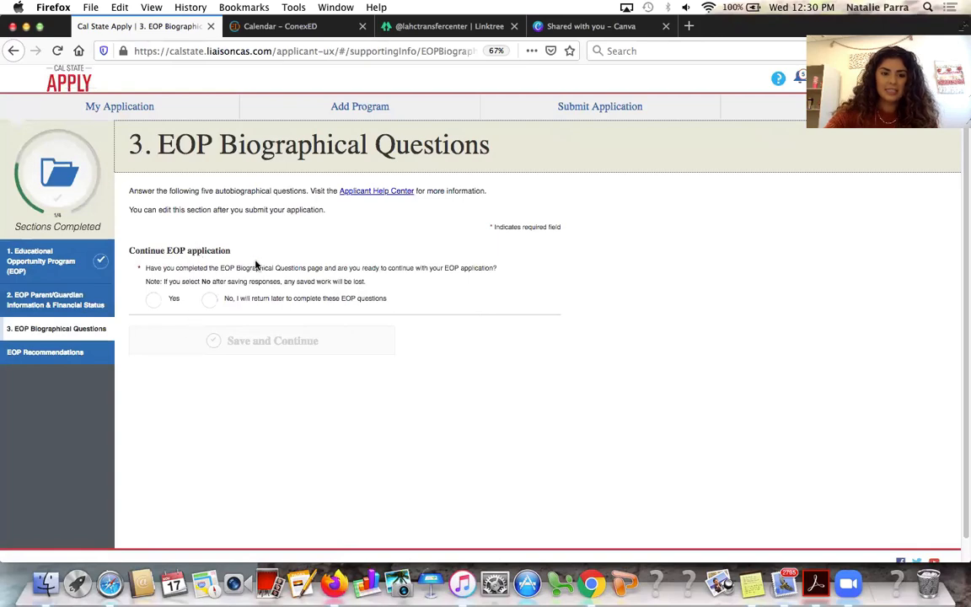
Reveal the five biographical questions, leave them blank, and move to EOP Recommendations
click(172, 301)
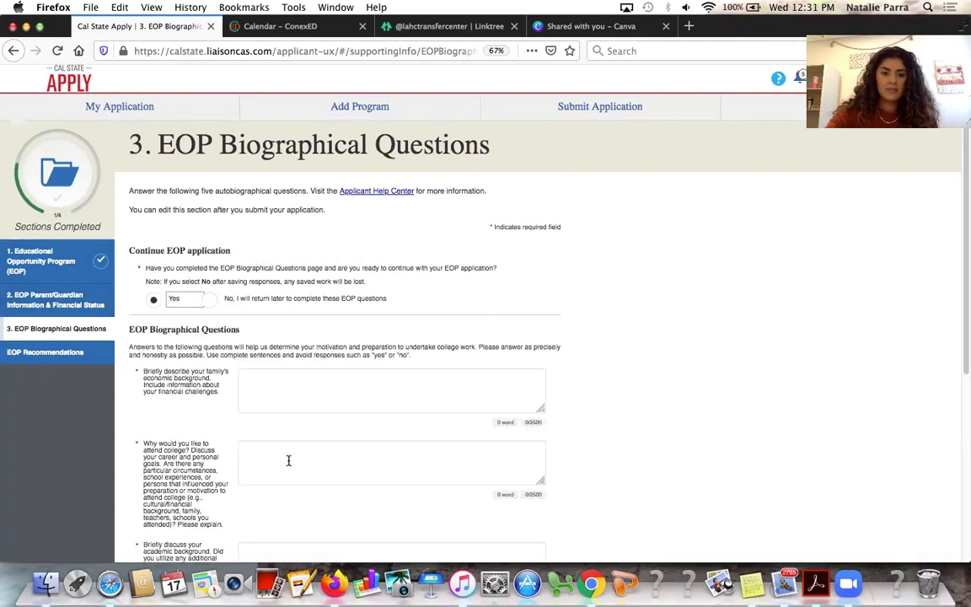
scroll(289, 462, down, 1)
scroll(289, 463, down, 5)
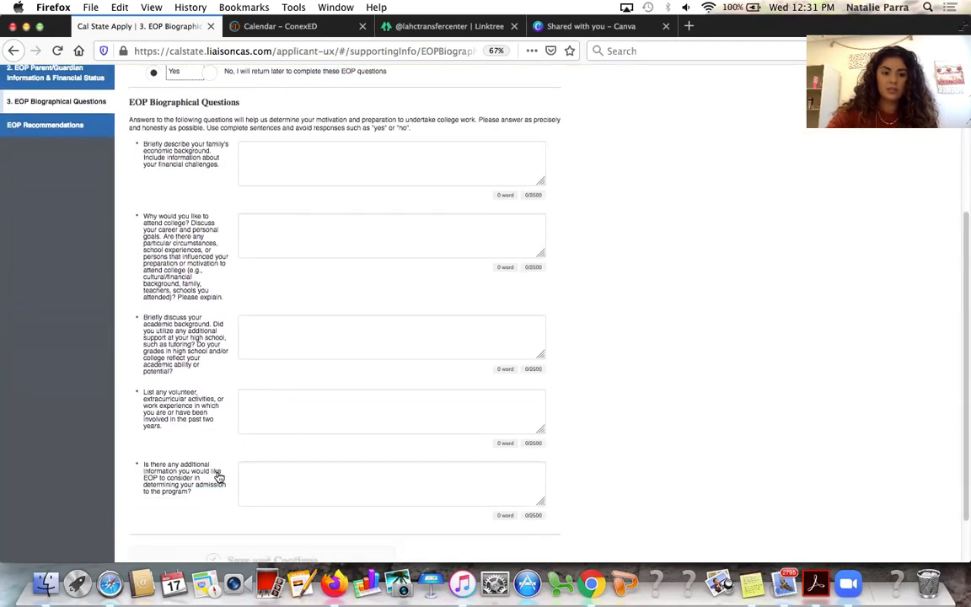
scroll(218, 476, down, 1)
scroll(218, 476, down, 2)
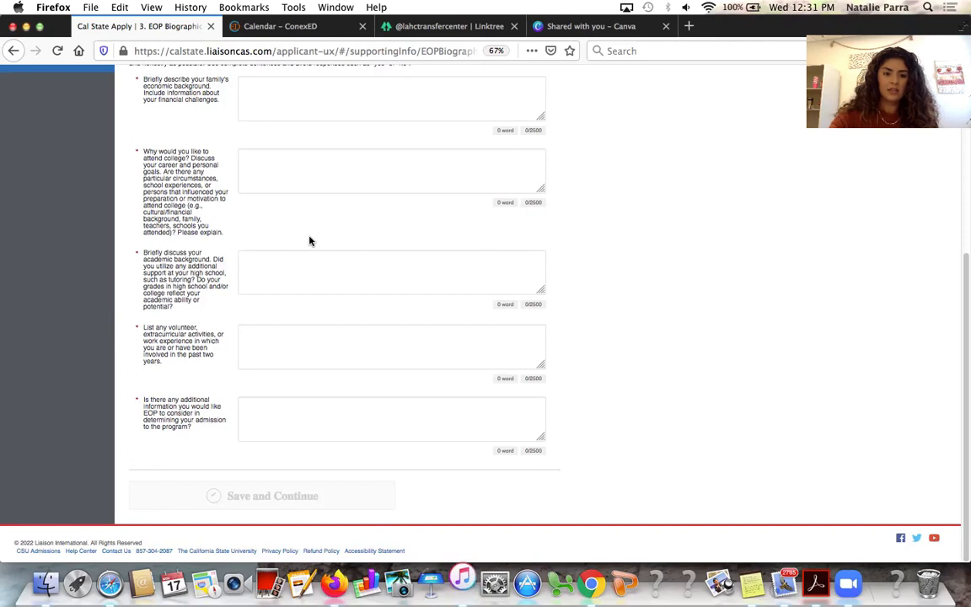
scroll(309, 241, up, 2)
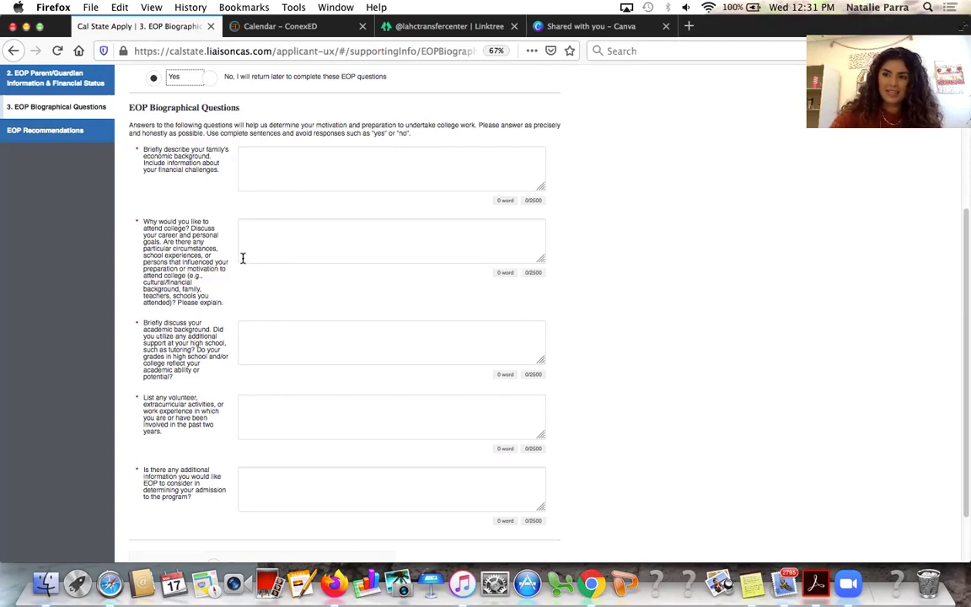
scroll(219, 265, down, 1)
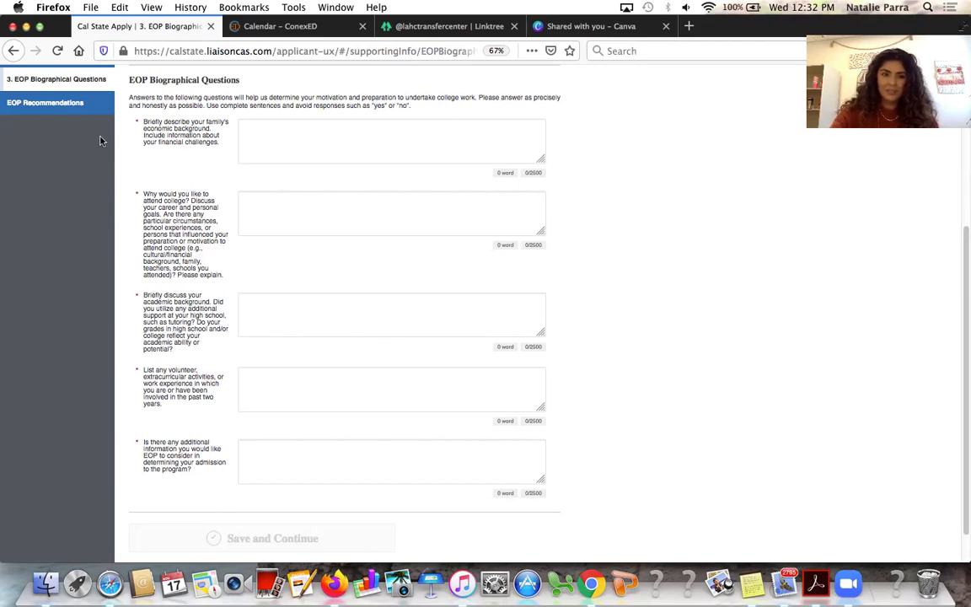
click(66, 105)
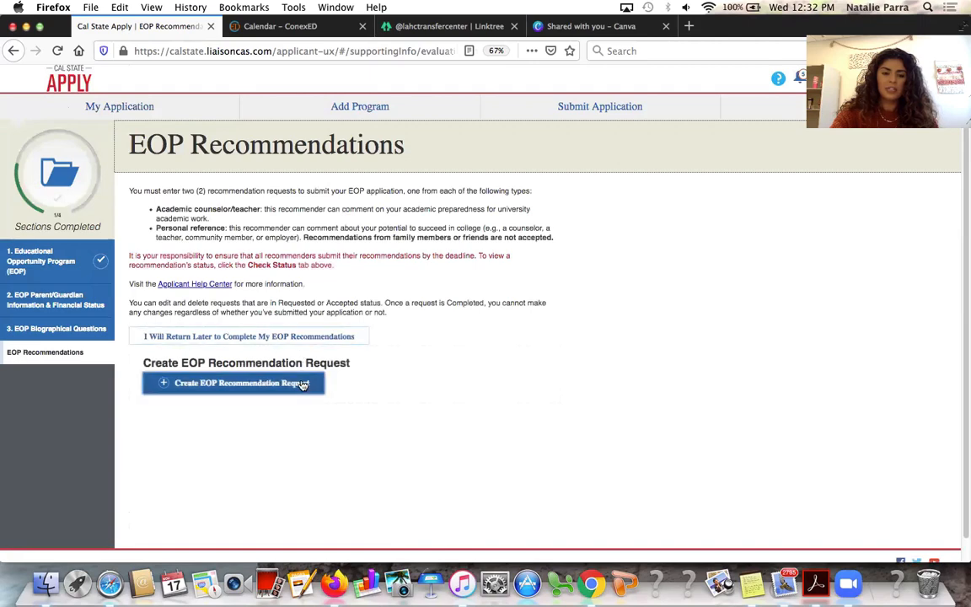
Create an EOP recommendation request with the personal message 'Thank you'
click(304, 384)
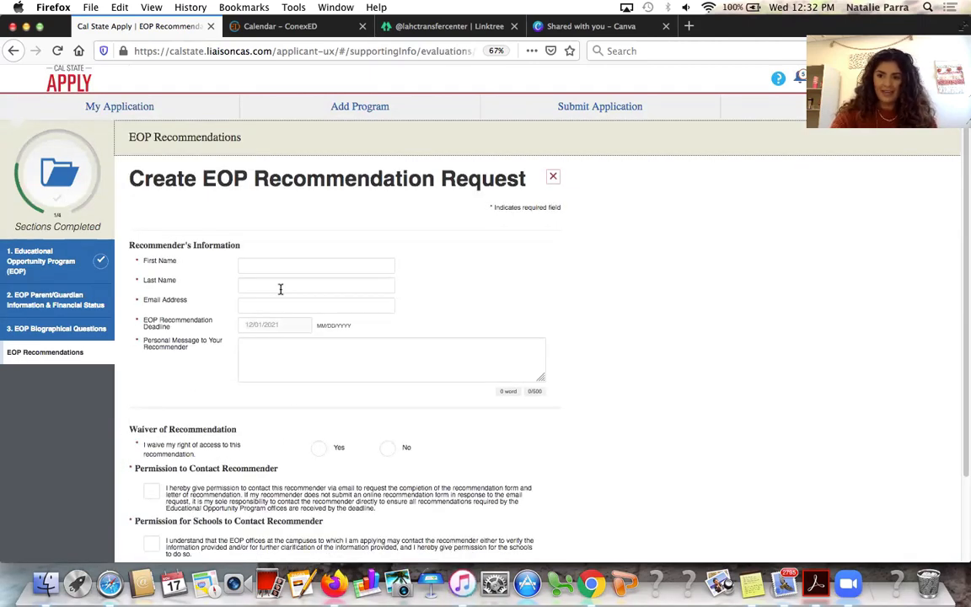
scroll(280, 289, down, 2)
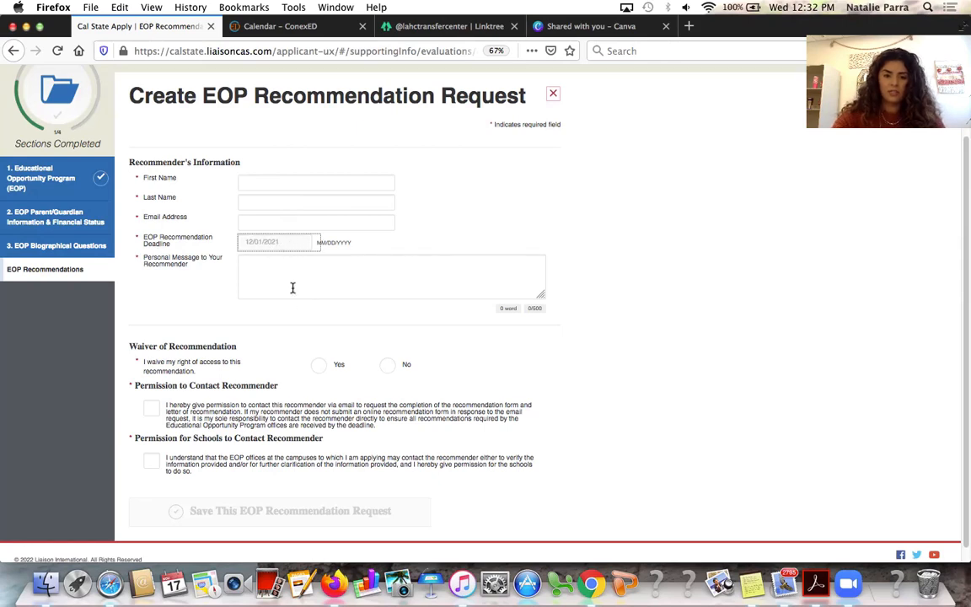
scroll(291, 287, down, 1)
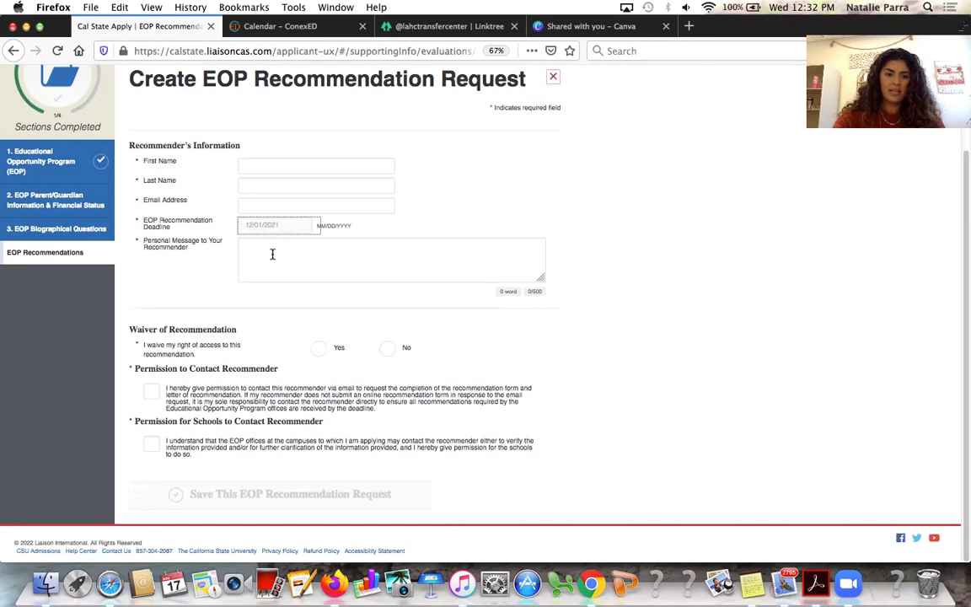
click(272, 254)
text(Than yo)
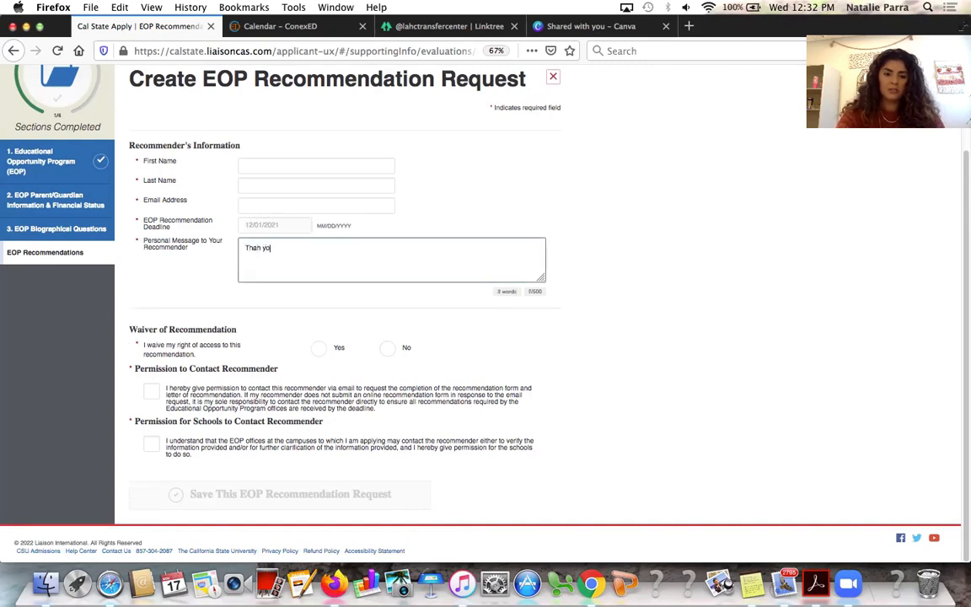
key(BackSpace)
key(BackSpace)
text(k you)
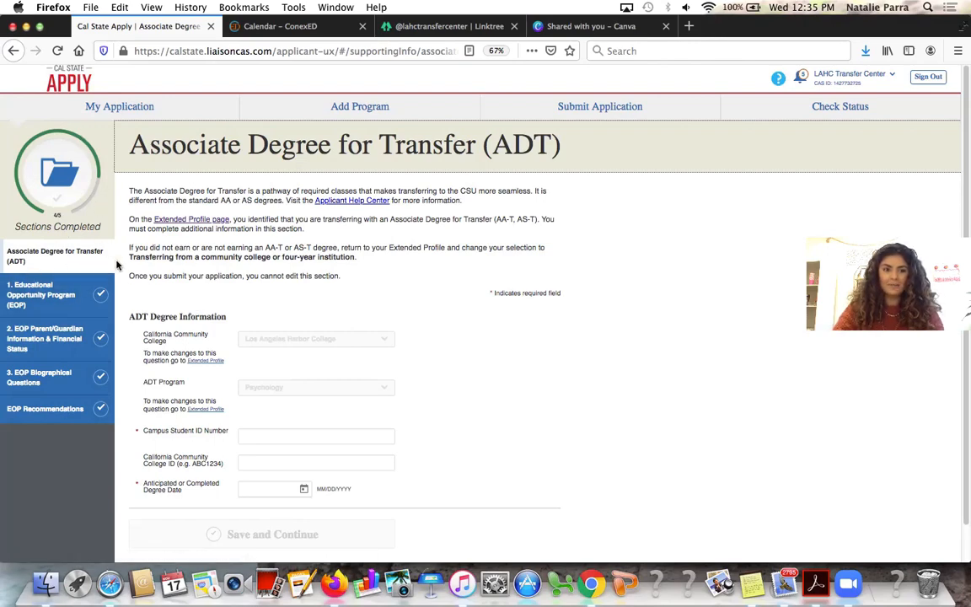
Enter the campus student ID number in the ADT form
scroll(245, 332, down, 1)
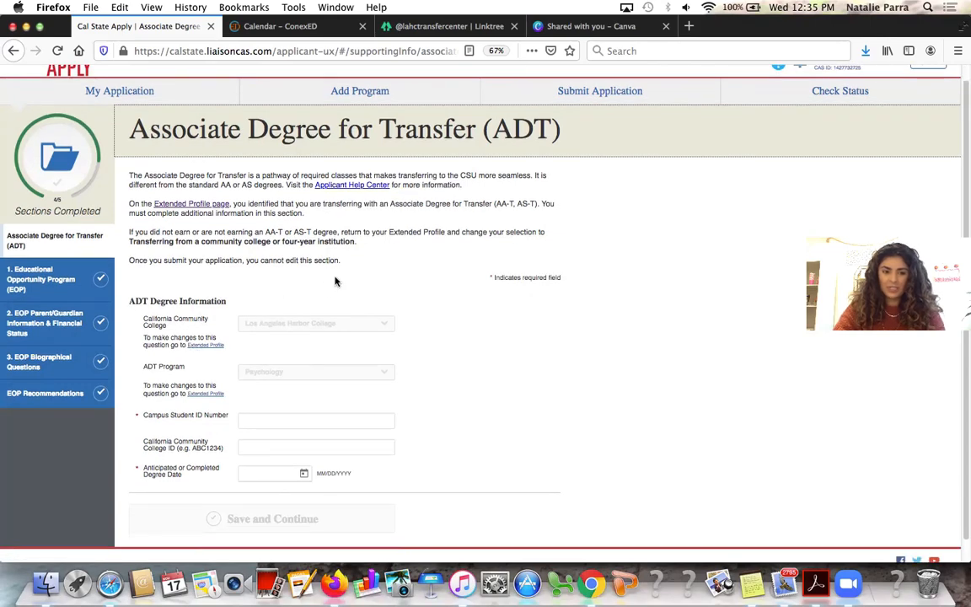
scroll(335, 281, down, 1)
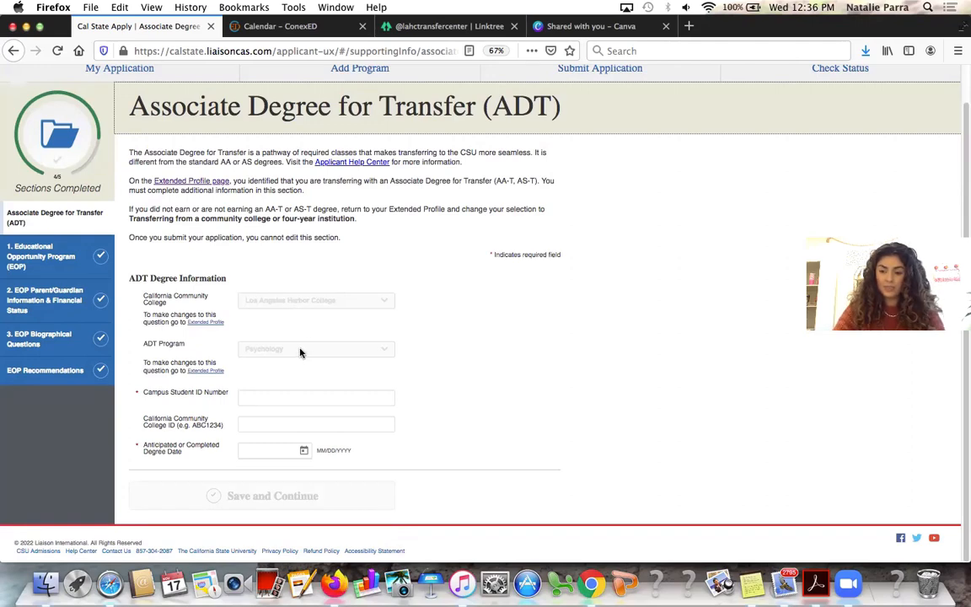
click(313, 399)
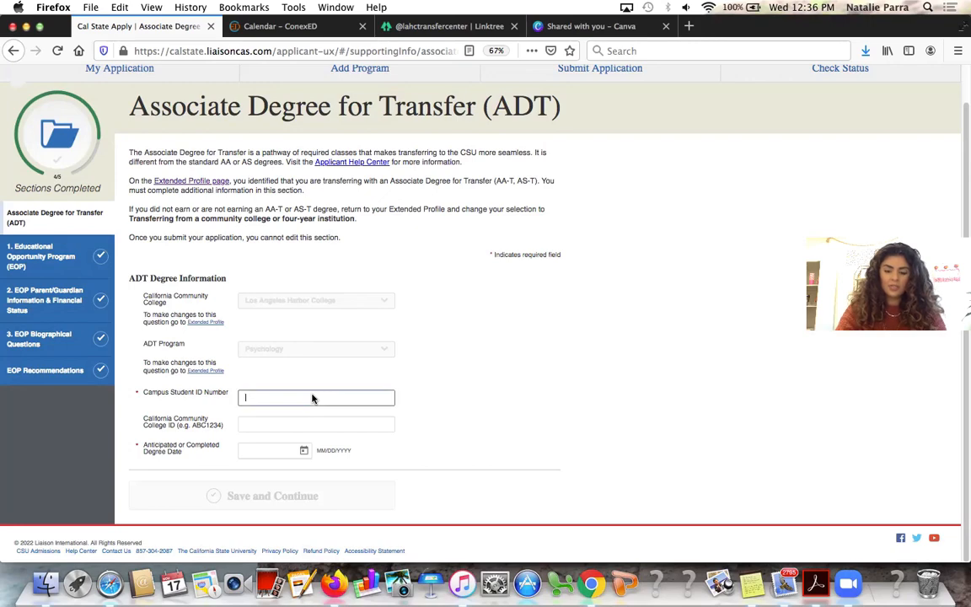
click(583, 403)
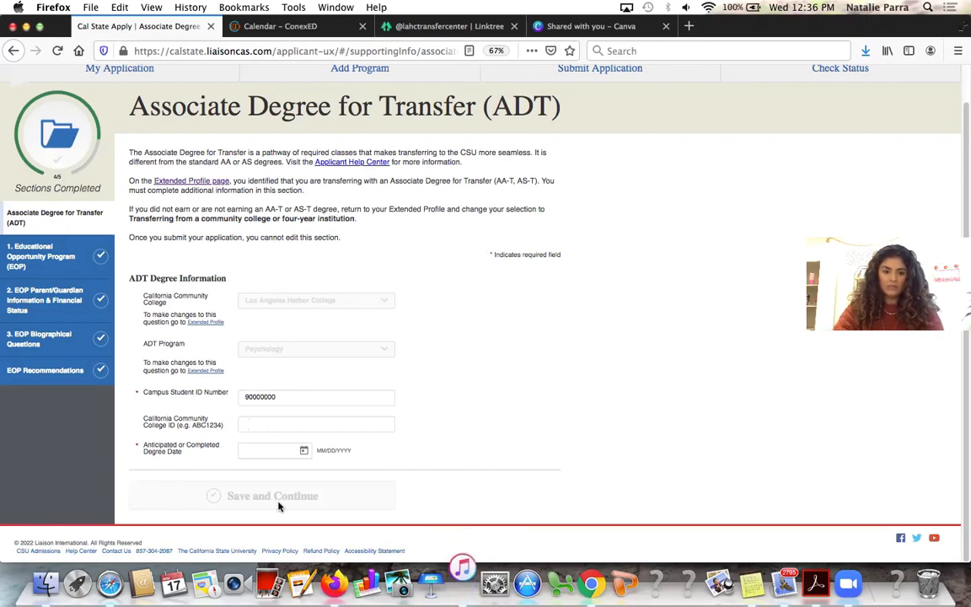
Set the anticipated degree date to 06/23/2022, save the ADT section, and return to the dashboard
click(304, 449)
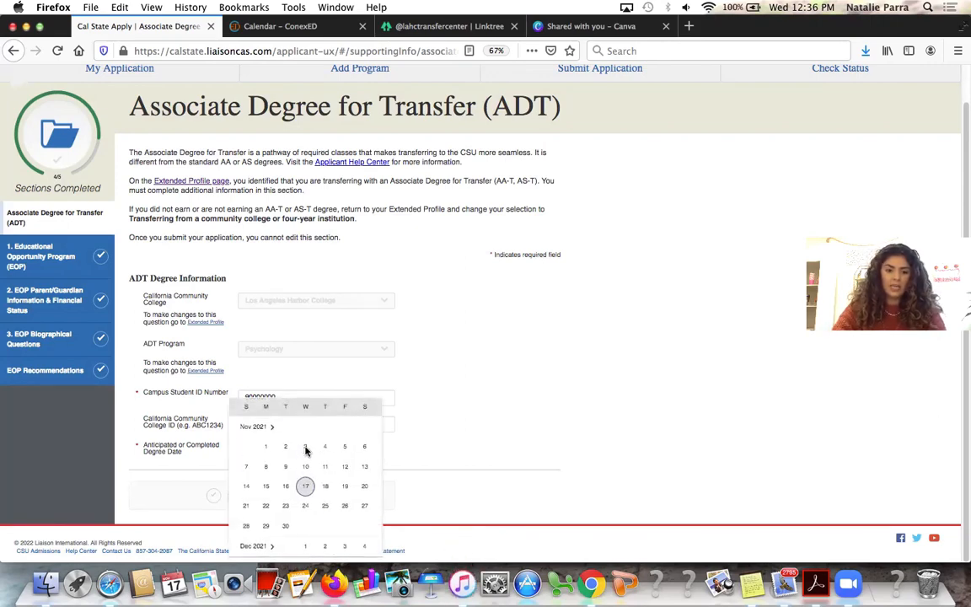
scroll(328, 475, down, 10)
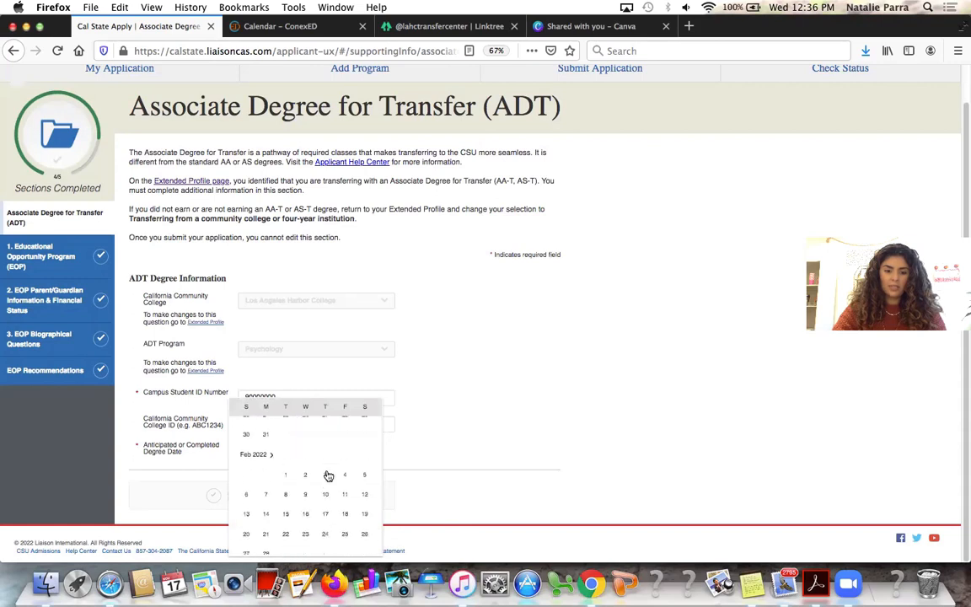
scroll(328, 476, down, 5)
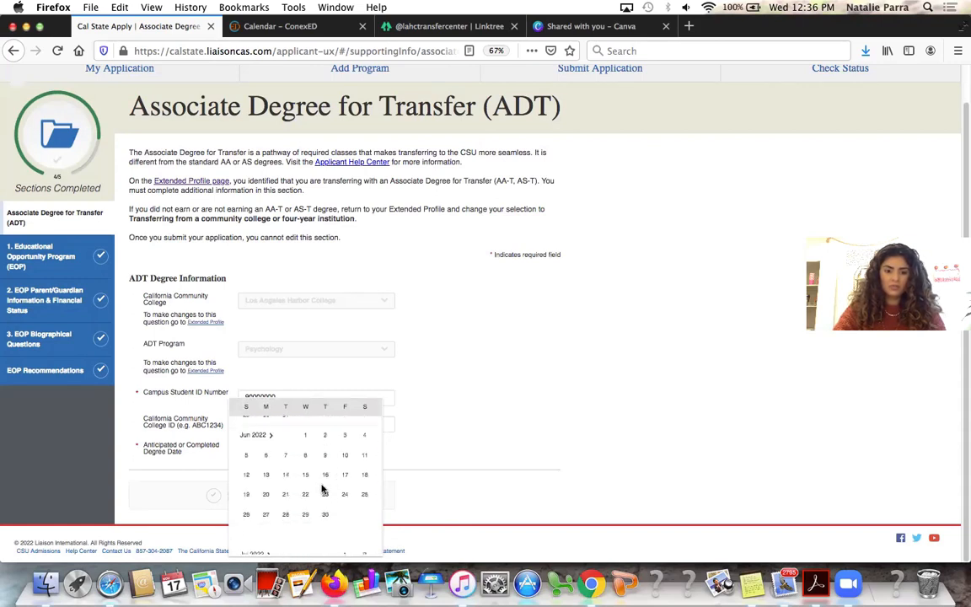
click(325, 492)
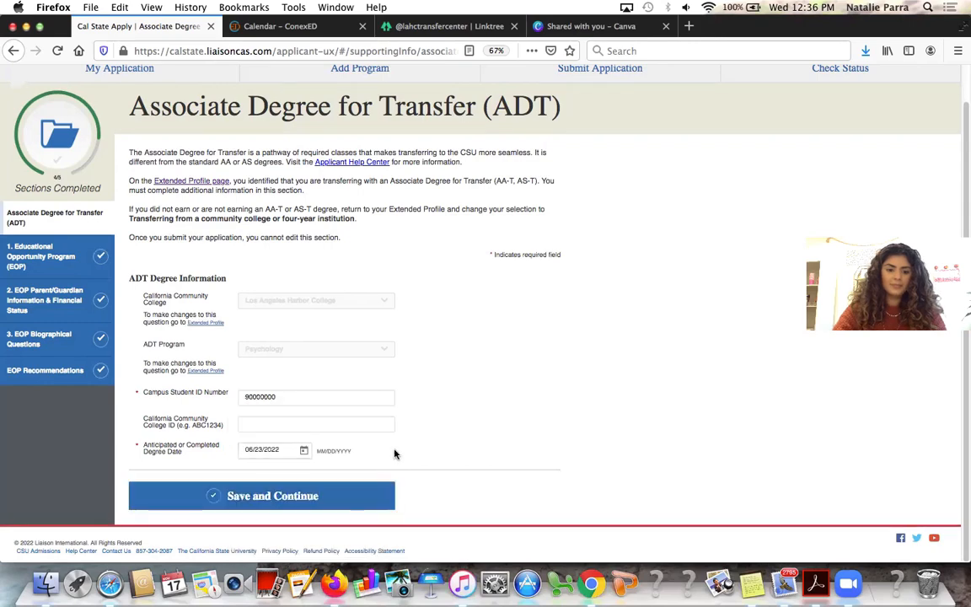
click(363, 492)
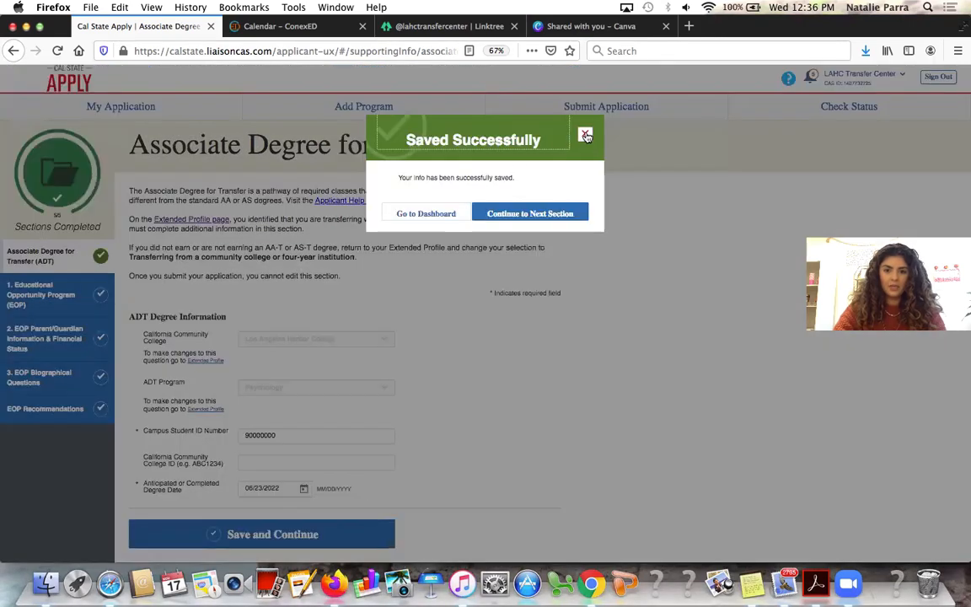
click(585, 134)
click(157, 112)
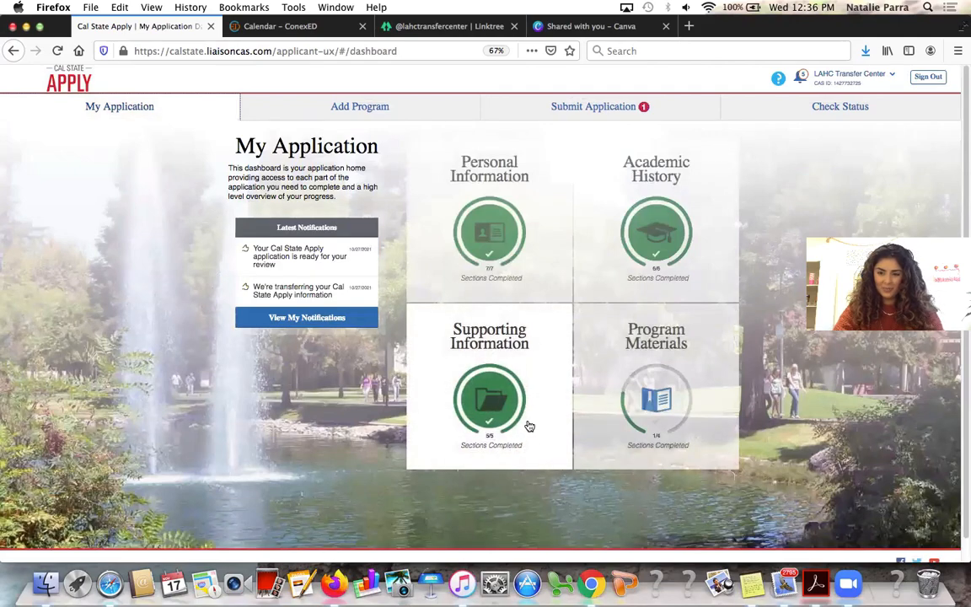
Open the Dominguez Hills Psychology questions in Program Materials
click(613, 388)
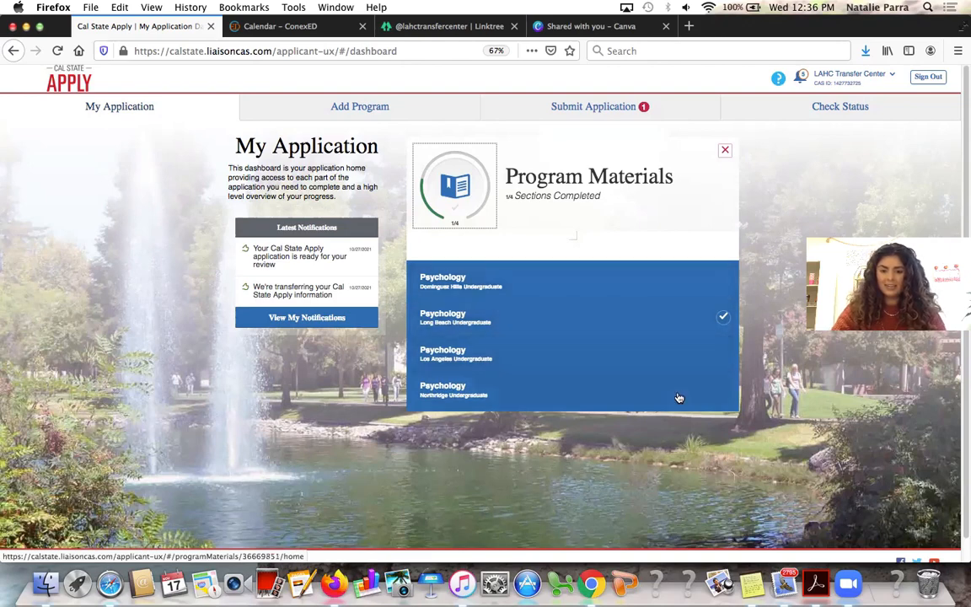
click(623, 291)
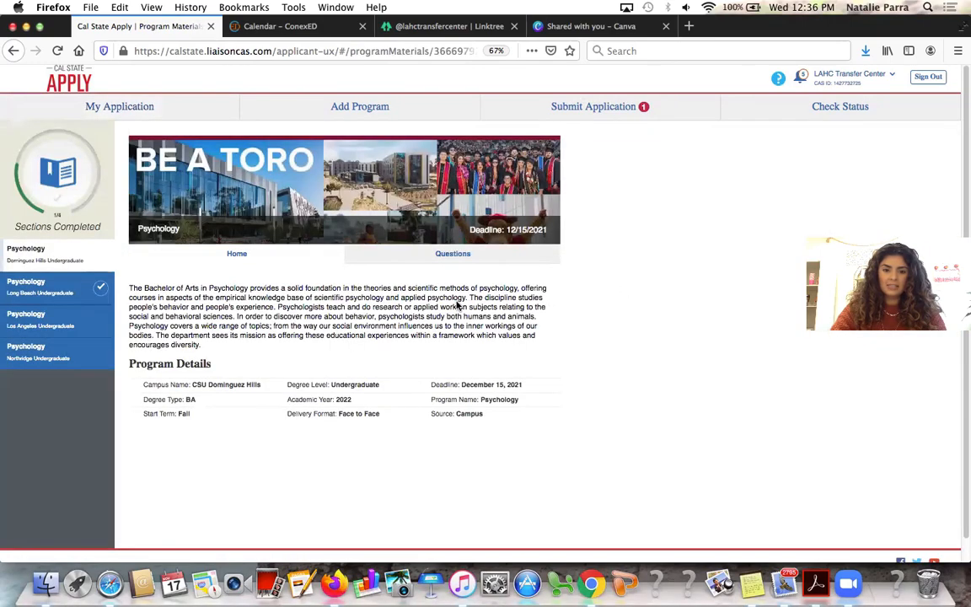
click(404, 254)
Answer Yes to the pre-health advisor question, save, and open Long Beach Psychology
scroll(400, 290, down, 1)
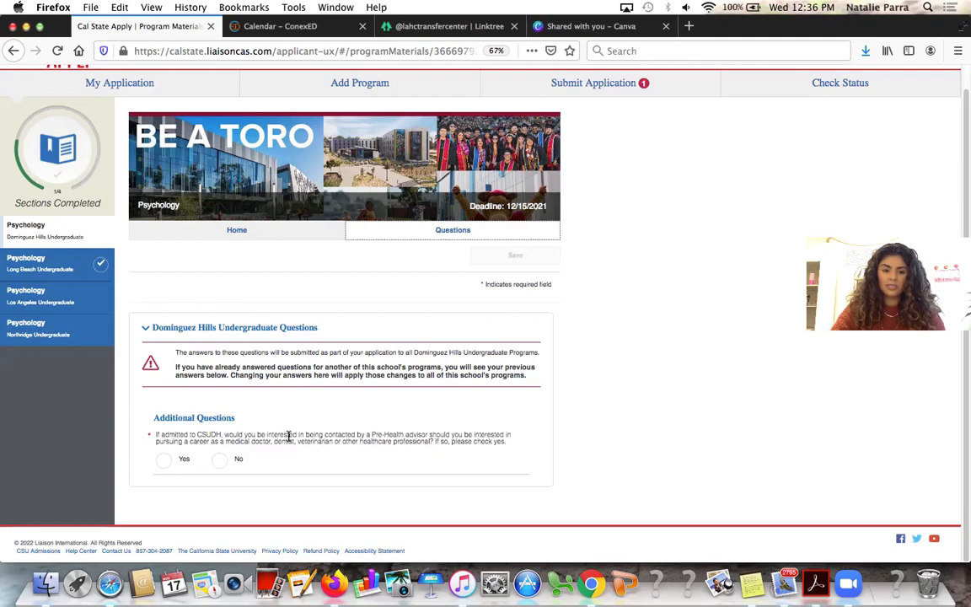
click(162, 459)
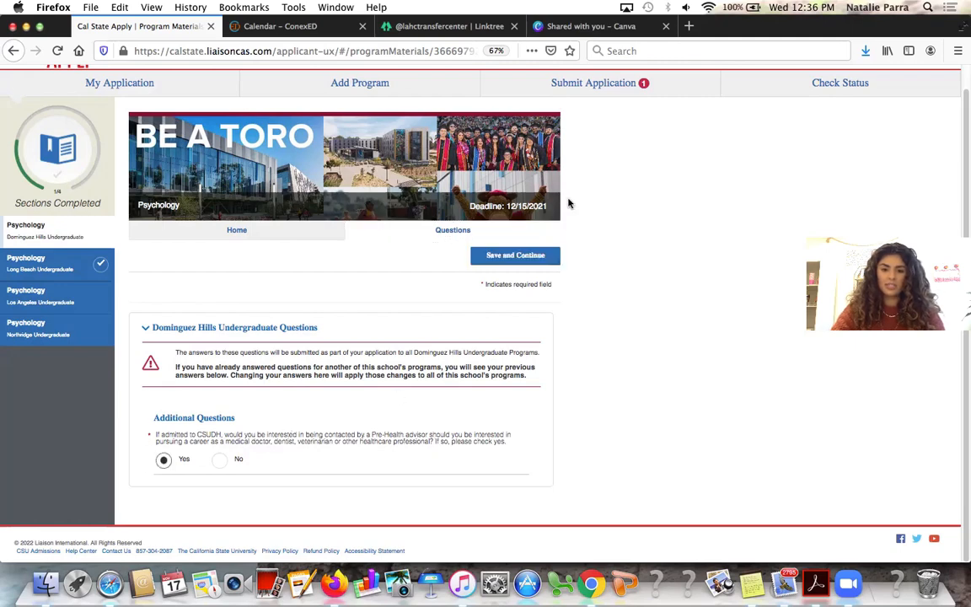
click(539, 256)
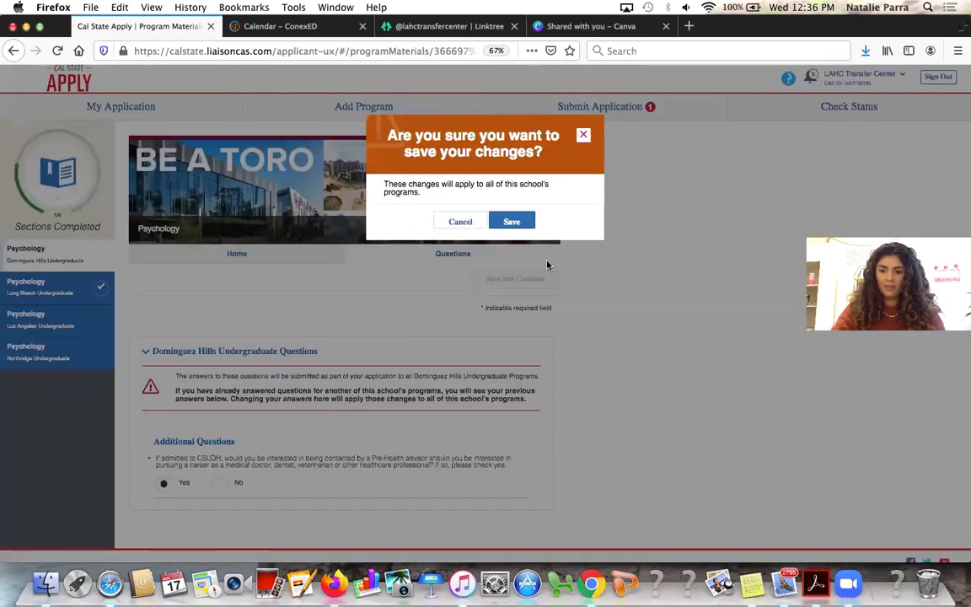
click(503, 221)
click(488, 200)
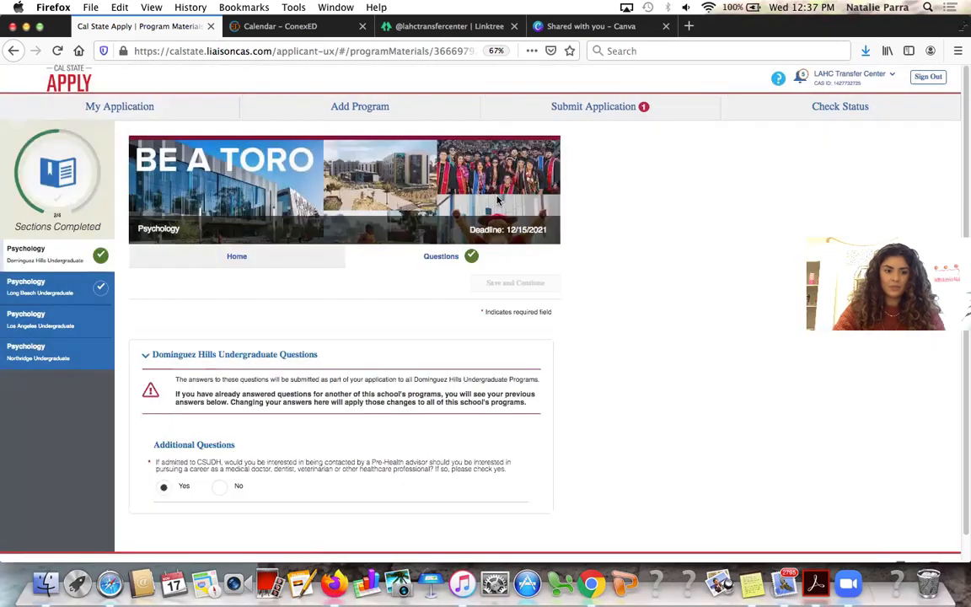
click(25, 286)
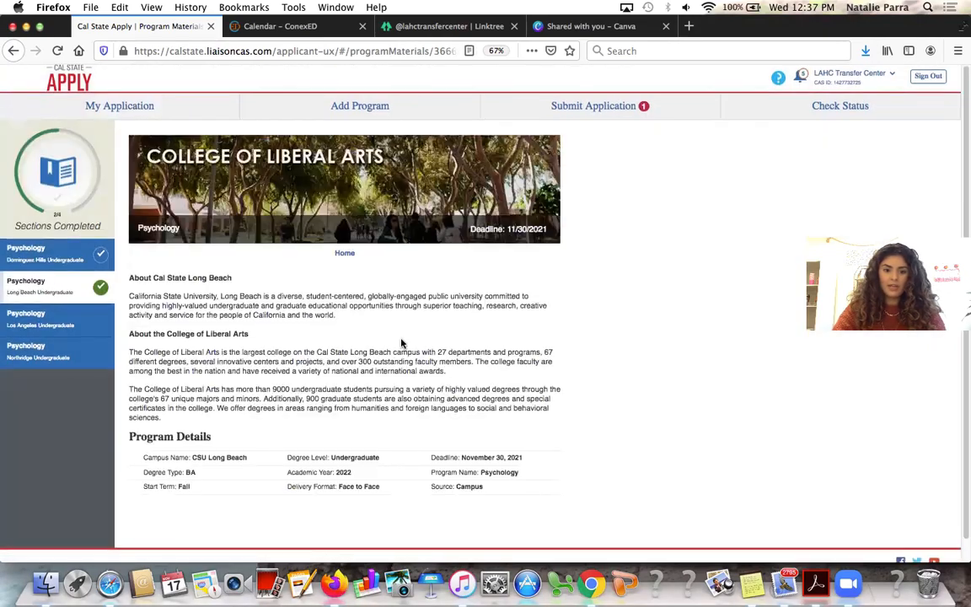
Answer Yes to the Cal State LA Psychology AA-T and coursework questions
scroll(402, 343, down, 1)
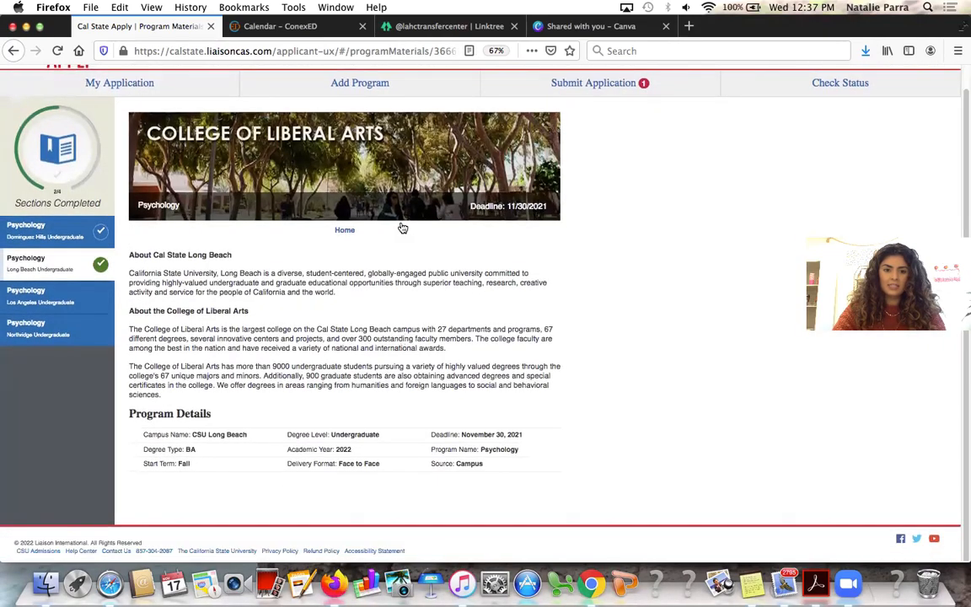
click(89, 294)
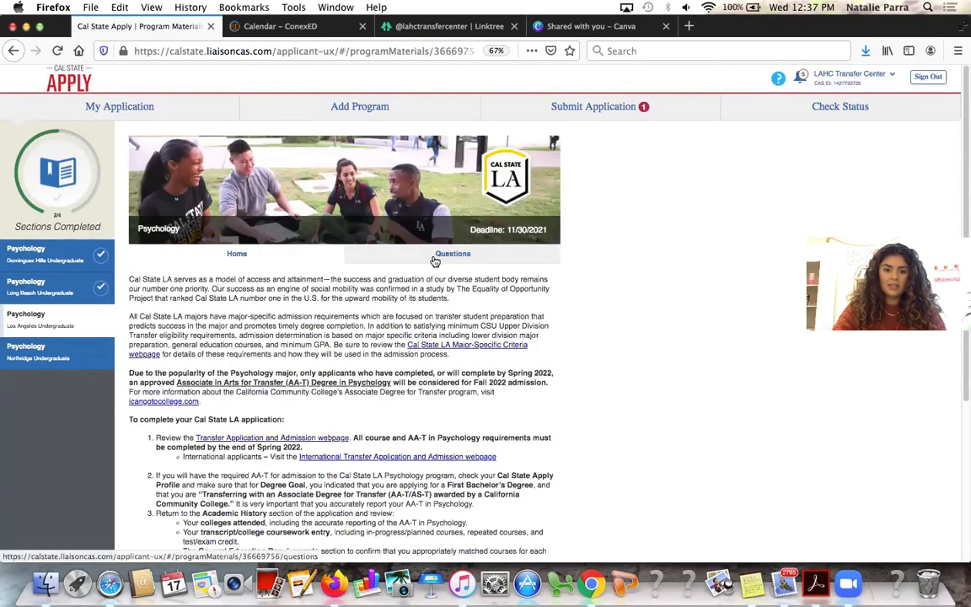
click(434, 256)
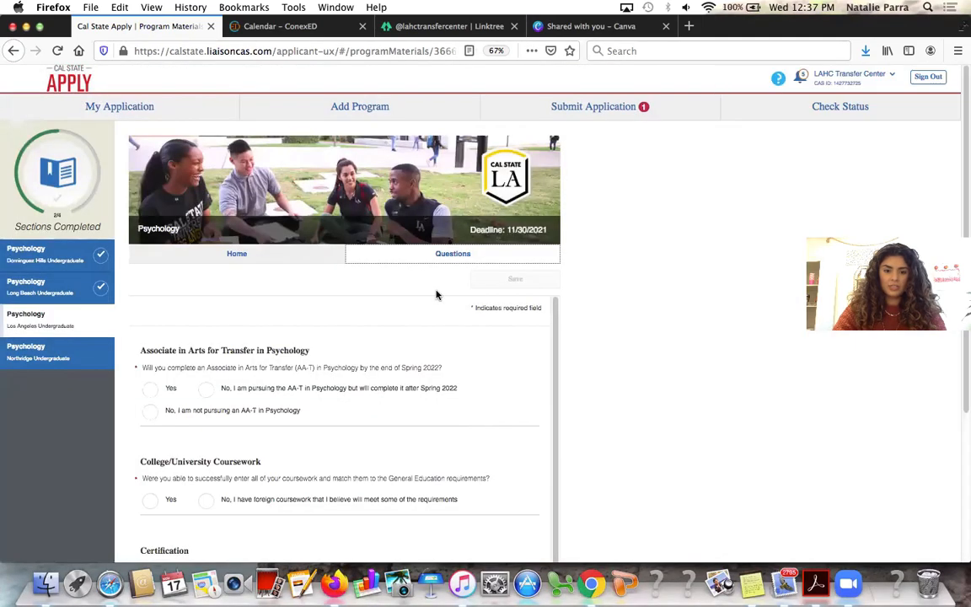
scroll(437, 294, down, 1)
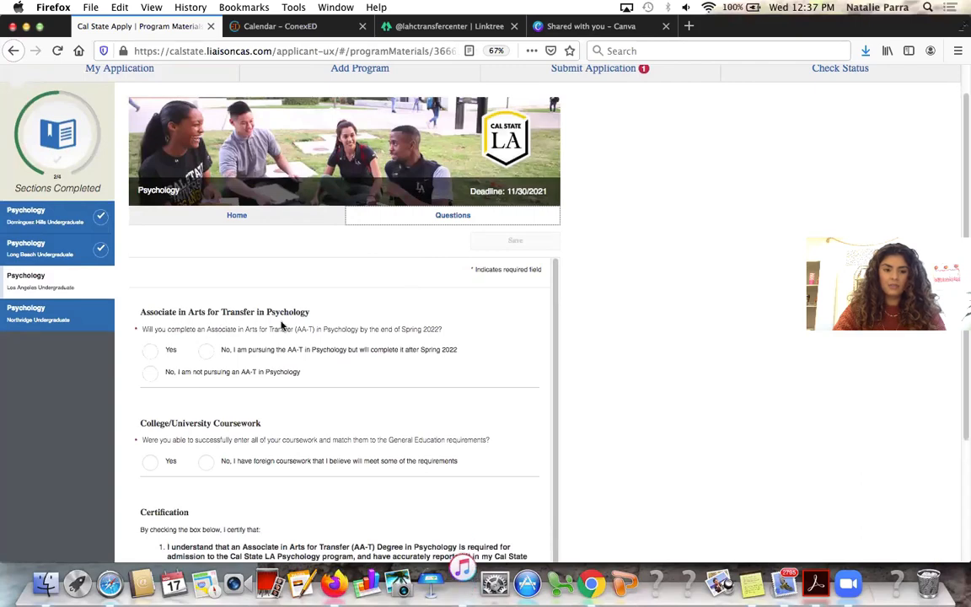
click(162, 354)
scroll(381, 337, down, 1)
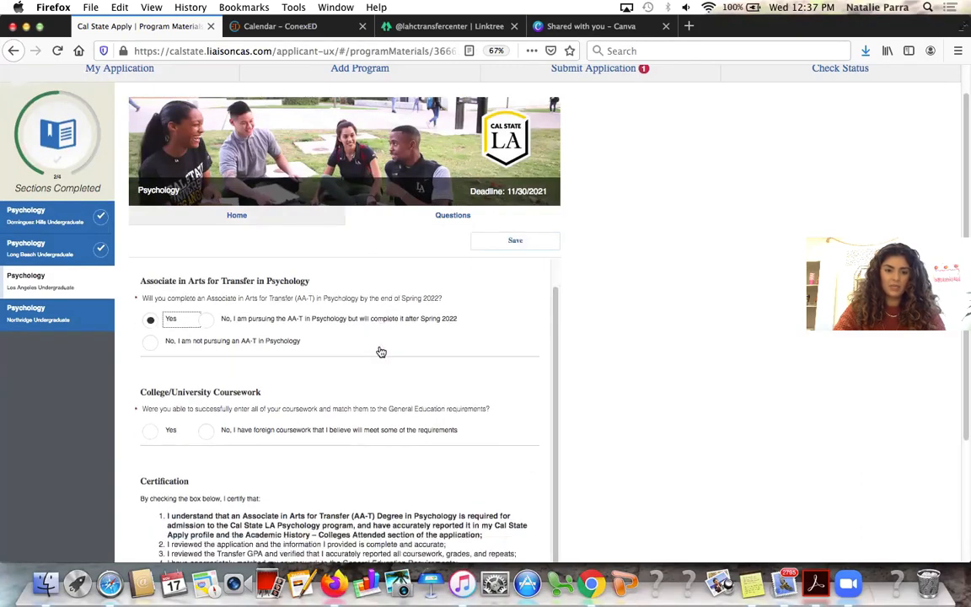
scroll(381, 352, down, 1)
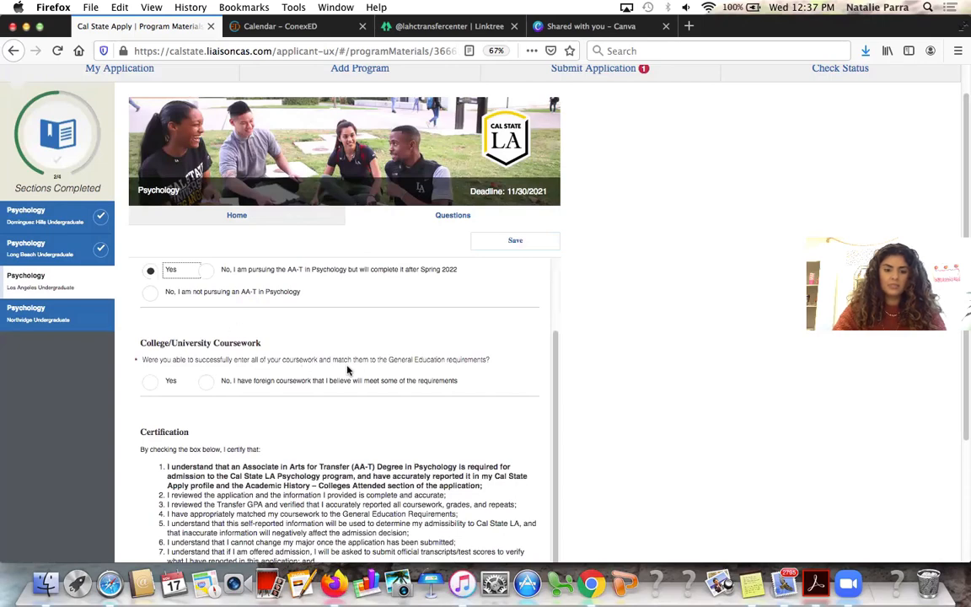
click(169, 381)
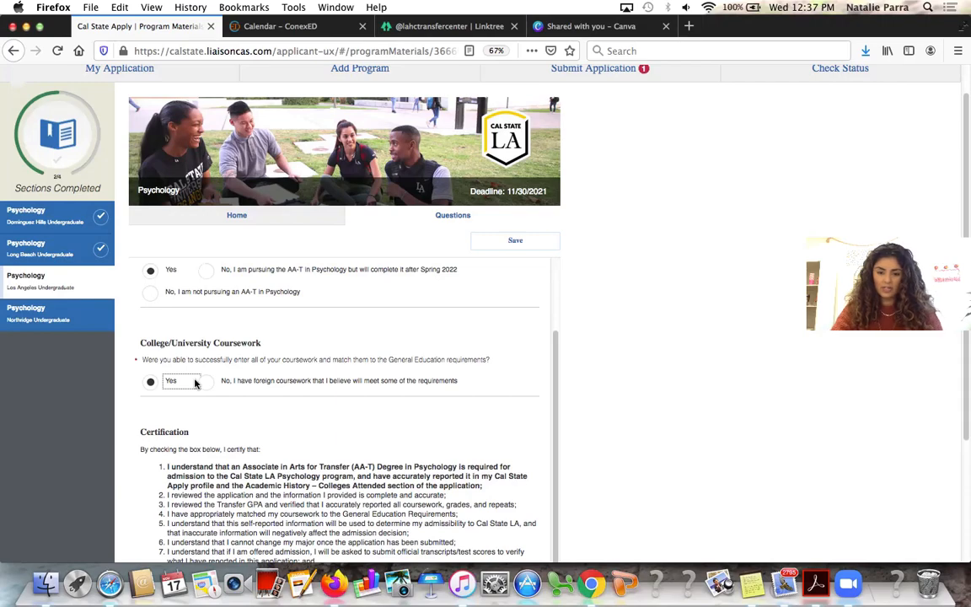
Certify the statements, save the Cal State LA answers, and move to Northridge
scroll(194, 383, down, 4)
click(147, 479)
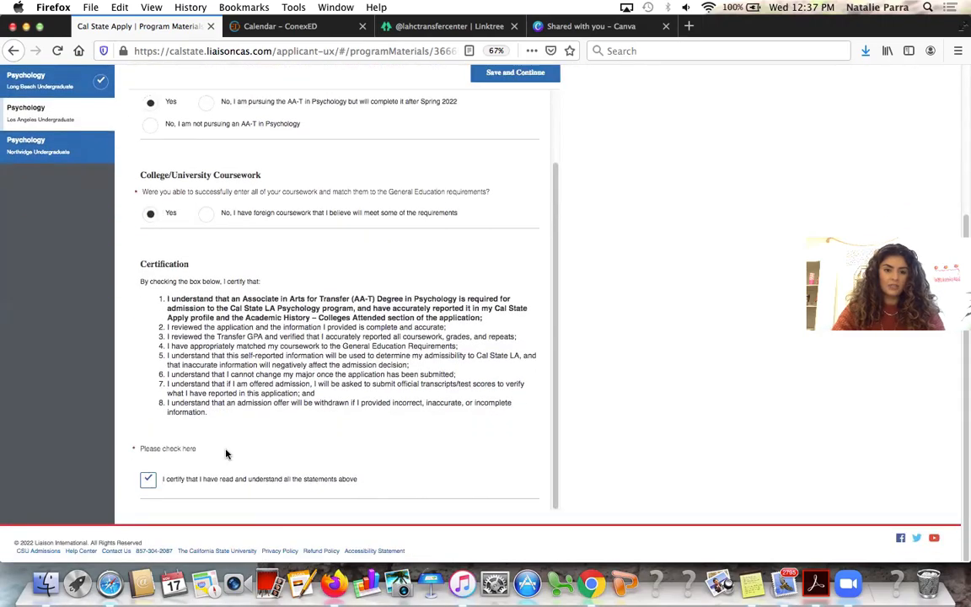
scroll(226, 454, up, 4)
click(509, 162)
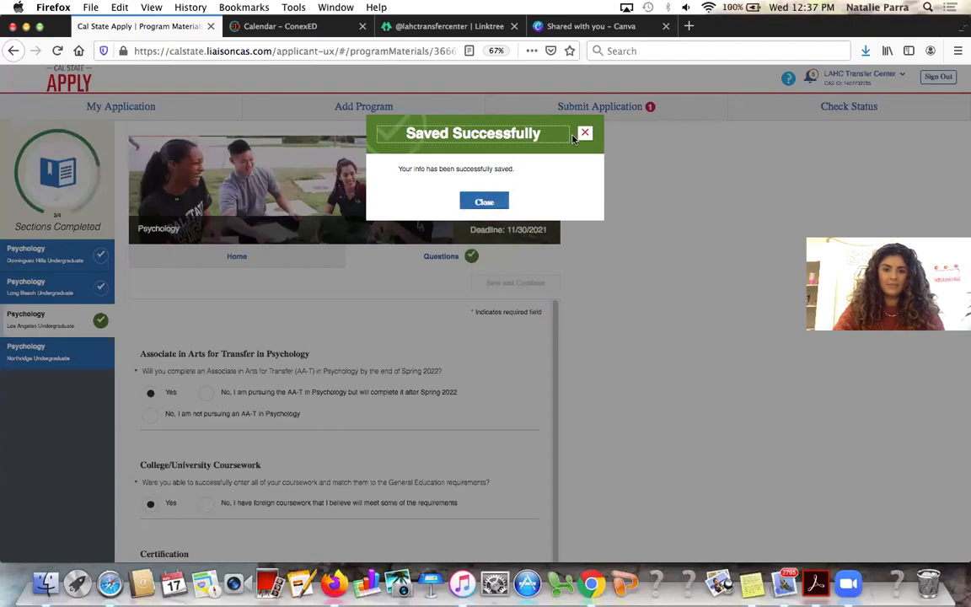
click(584, 135)
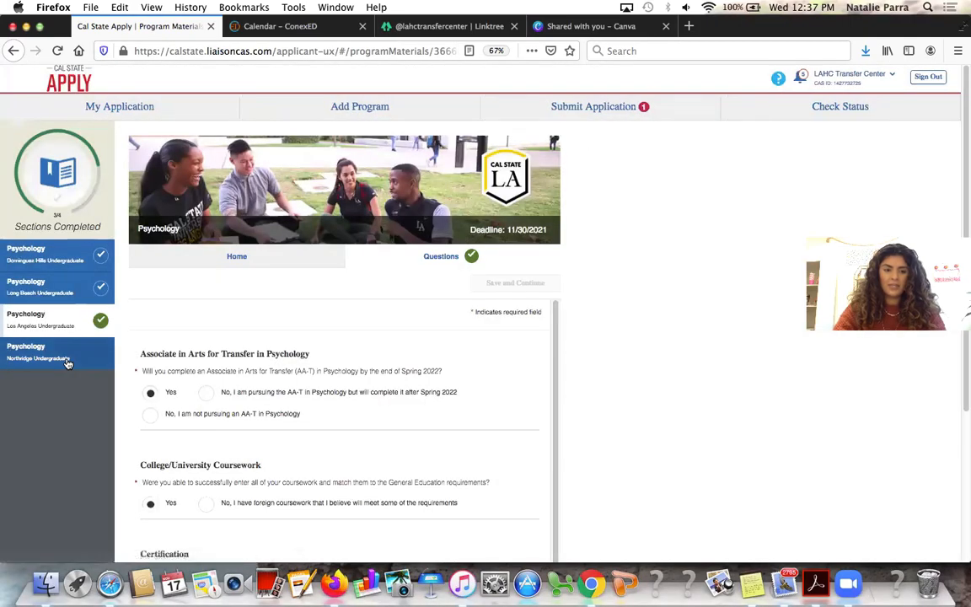
click(67, 362)
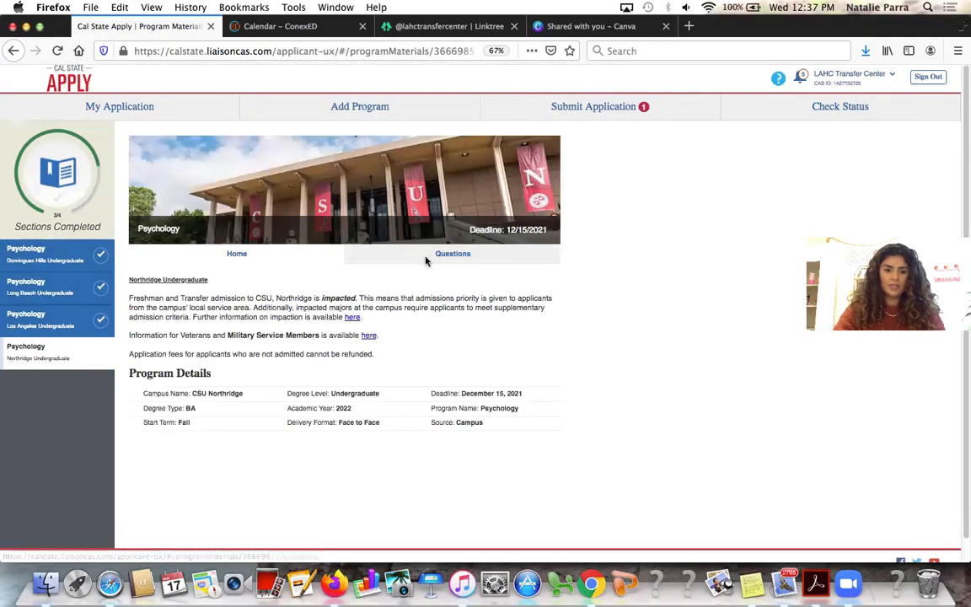
Acknowledge the Northridge COVID-19 vaccination policy and answer No to prior disqualification
click(431, 255)
scroll(386, 448, down, 3)
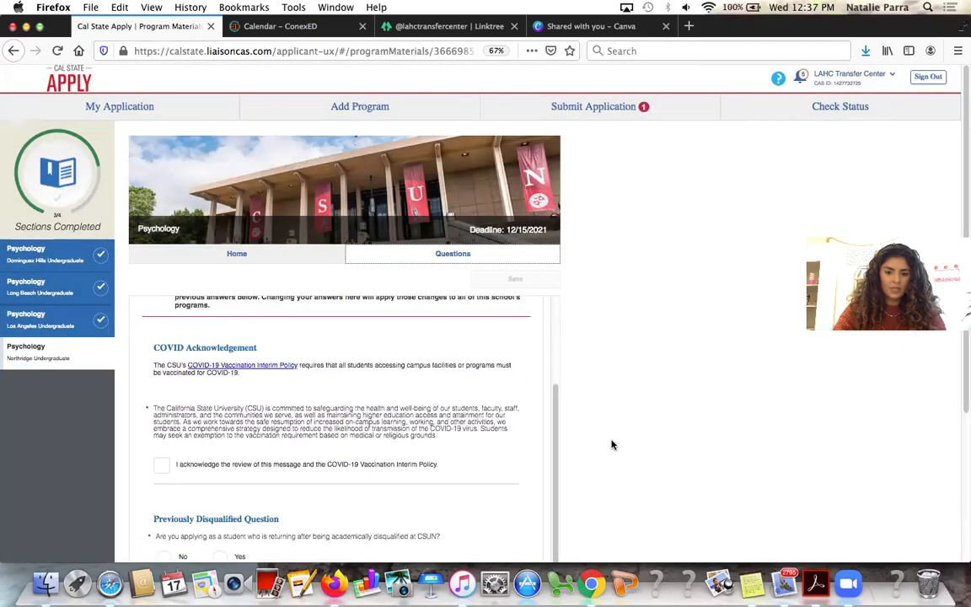
scroll(613, 445, down, 1)
scroll(612, 445, down, 1)
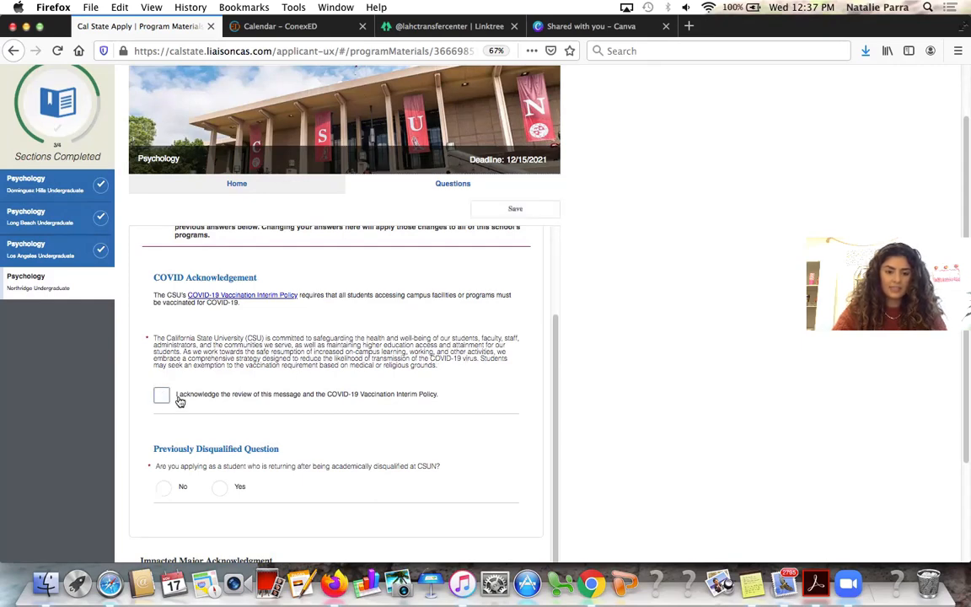
click(165, 399)
scroll(227, 421, down, 5)
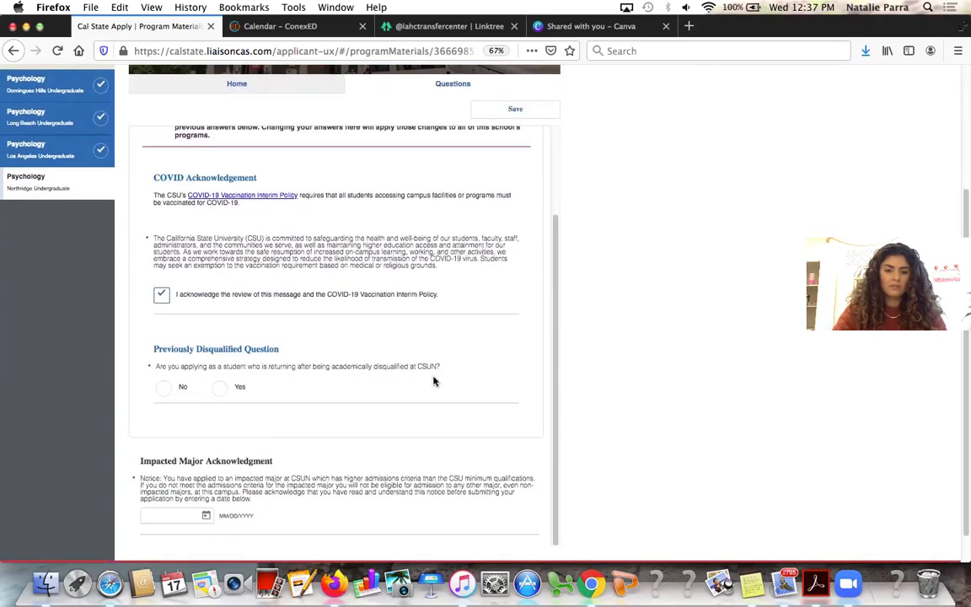
click(181, 388)
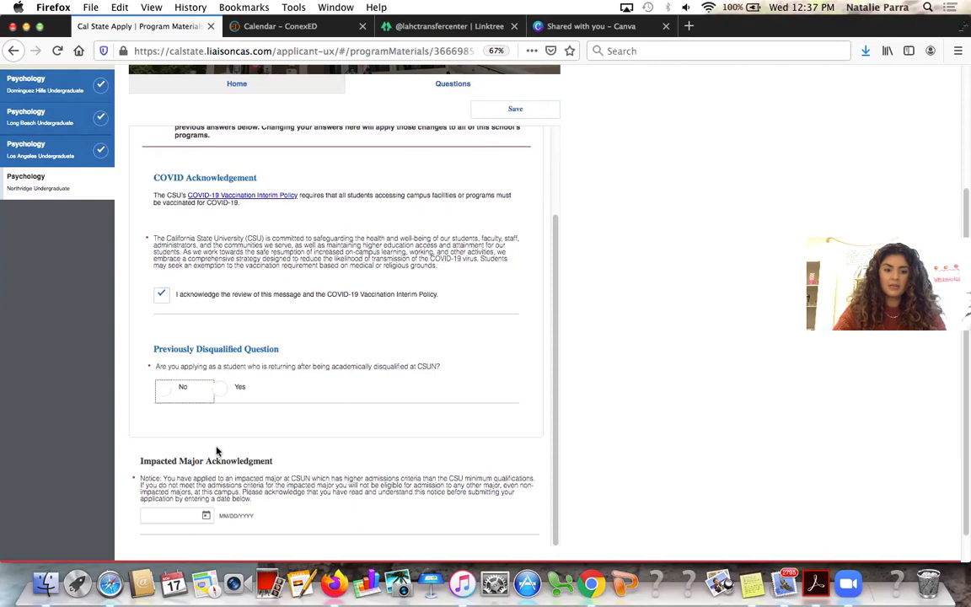
scroll(217, 451, down, 1)
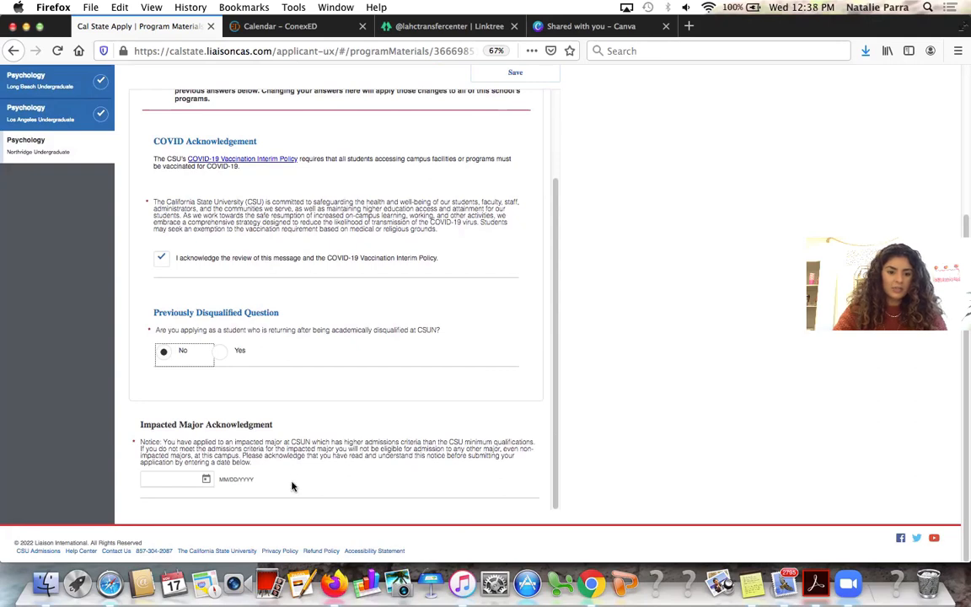
Set the acknowledgment date to 11/17/2021, save the Northridge answers, and return to the dashboard
click(205, 480)
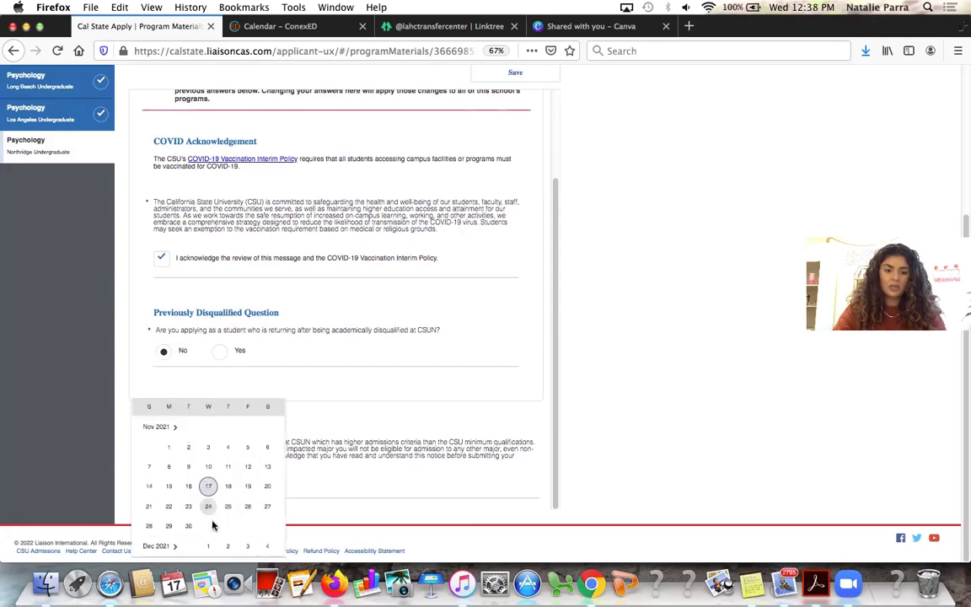
click(290, 442)
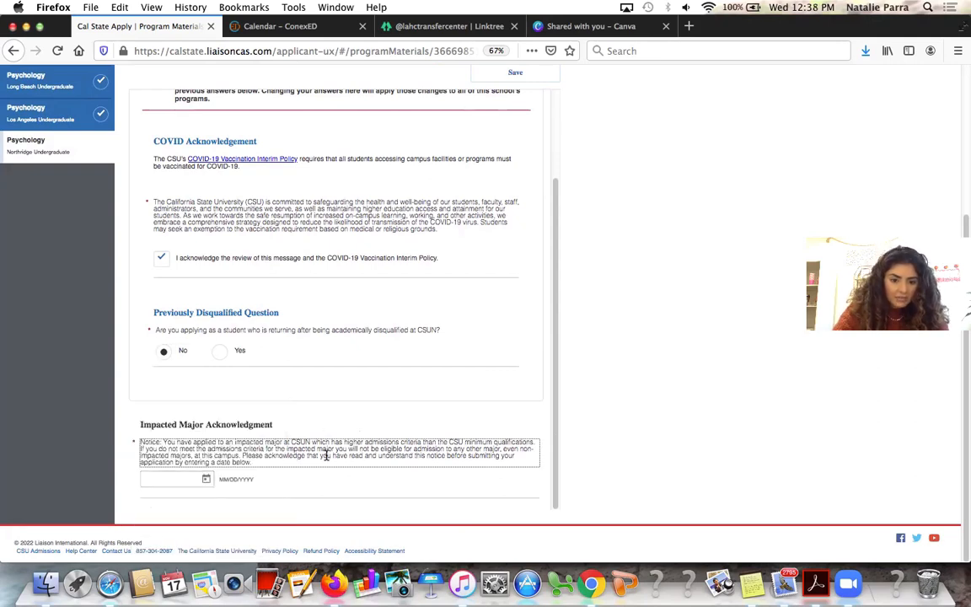
click(202, 481)
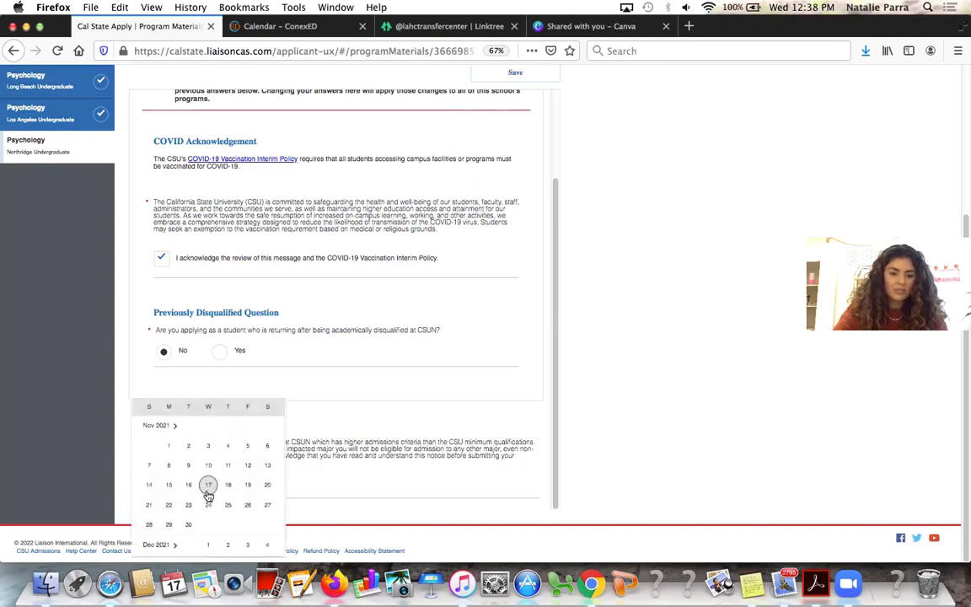
click(208, 486)
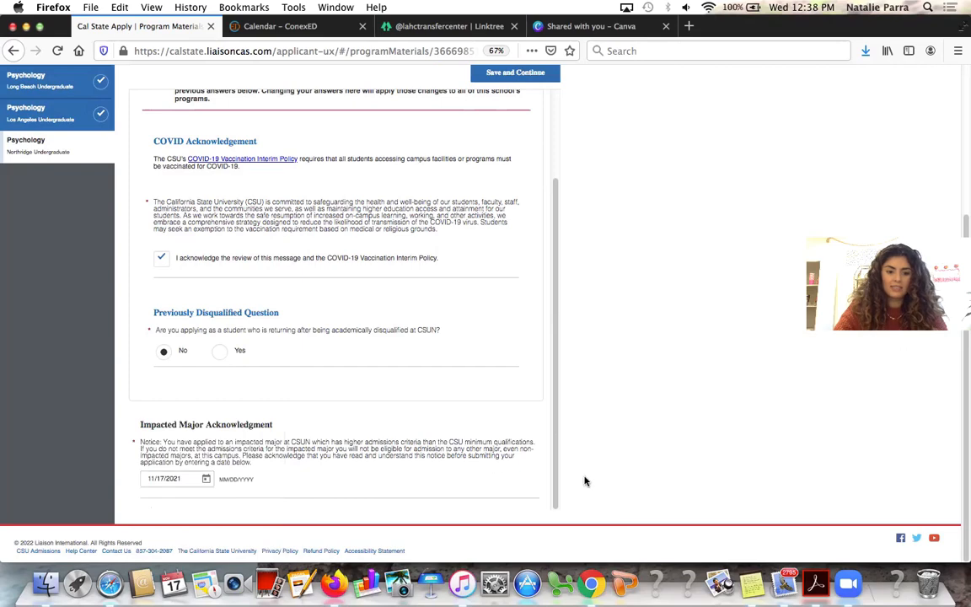
scroll(584, 253, up, 3)
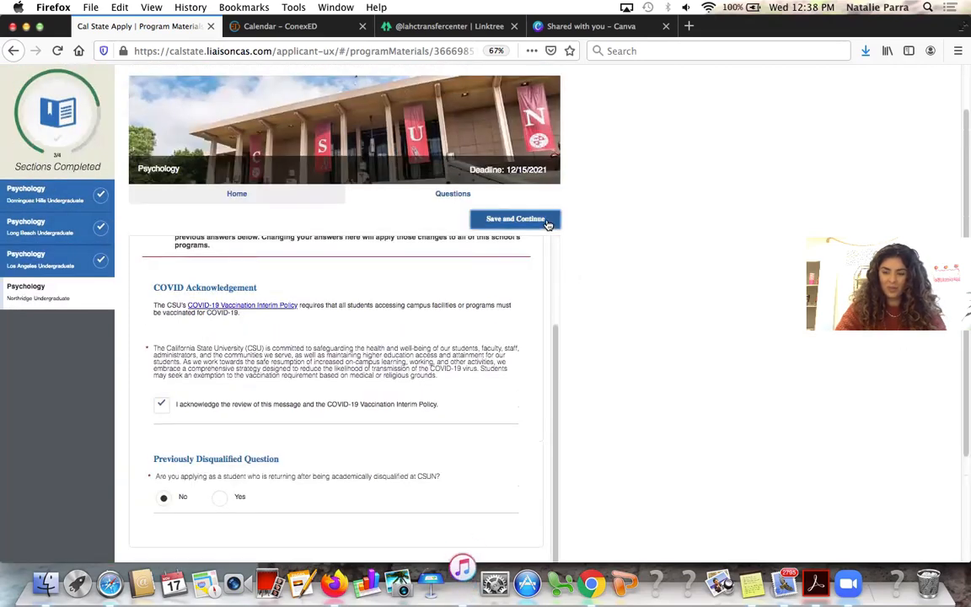
click(548, 222)
click(528, 224)
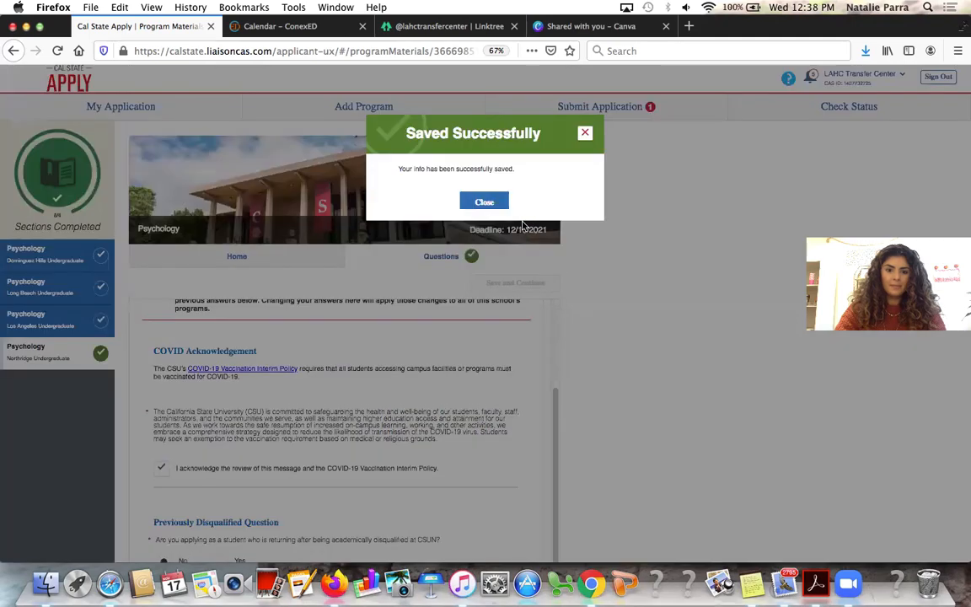
click(484, 202)
click(109, 102)
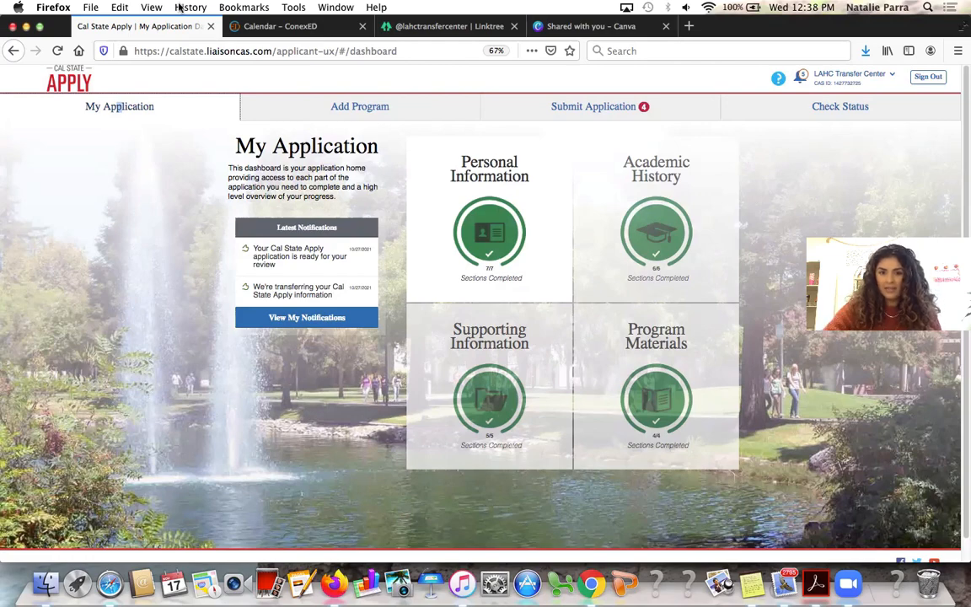
Switch to the LAHC Transfer Center Linktree page in the browser
click(412, 26)
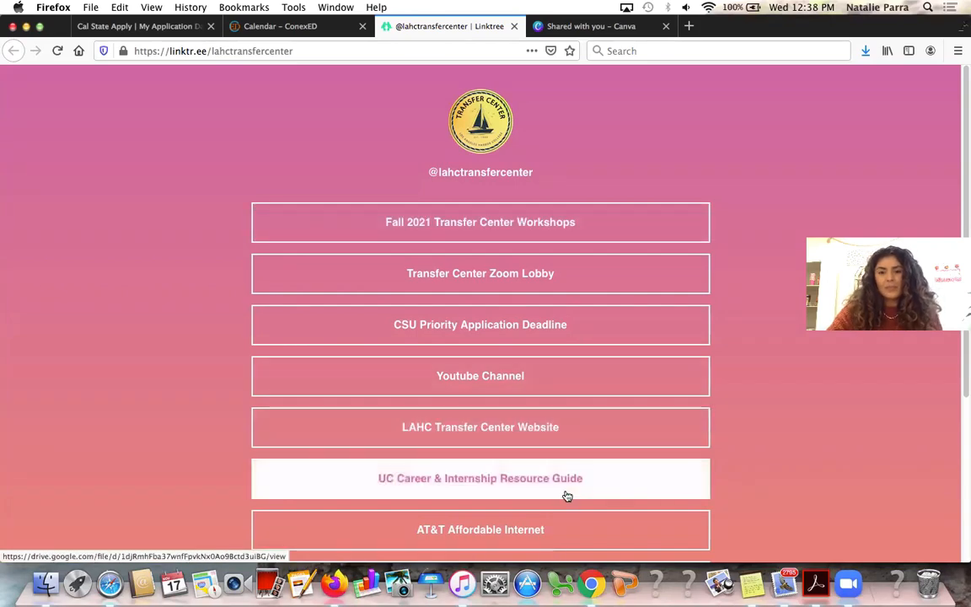
Open the Transfer Center Zoom Lobby link from the Linktree page
click(628, 264)
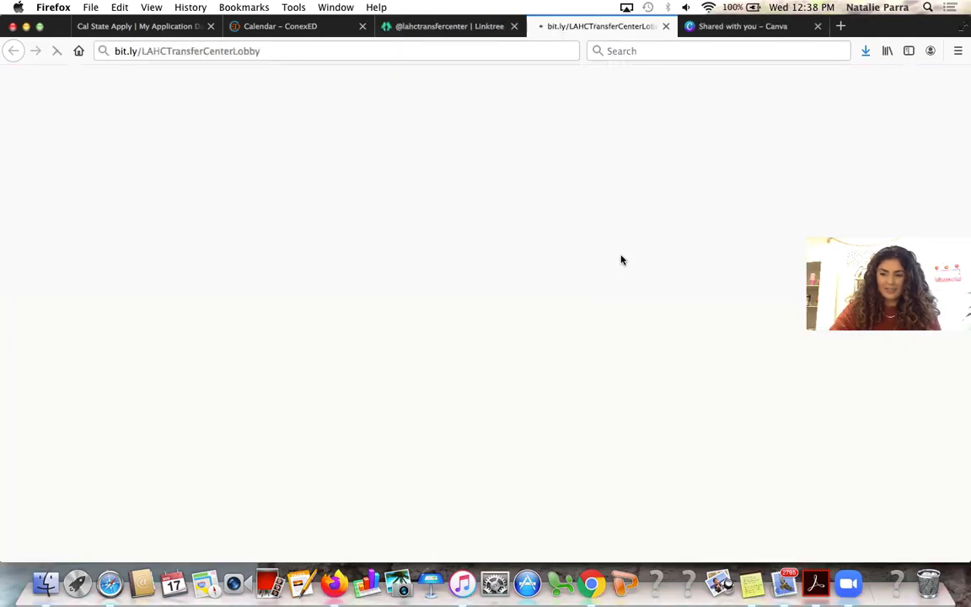